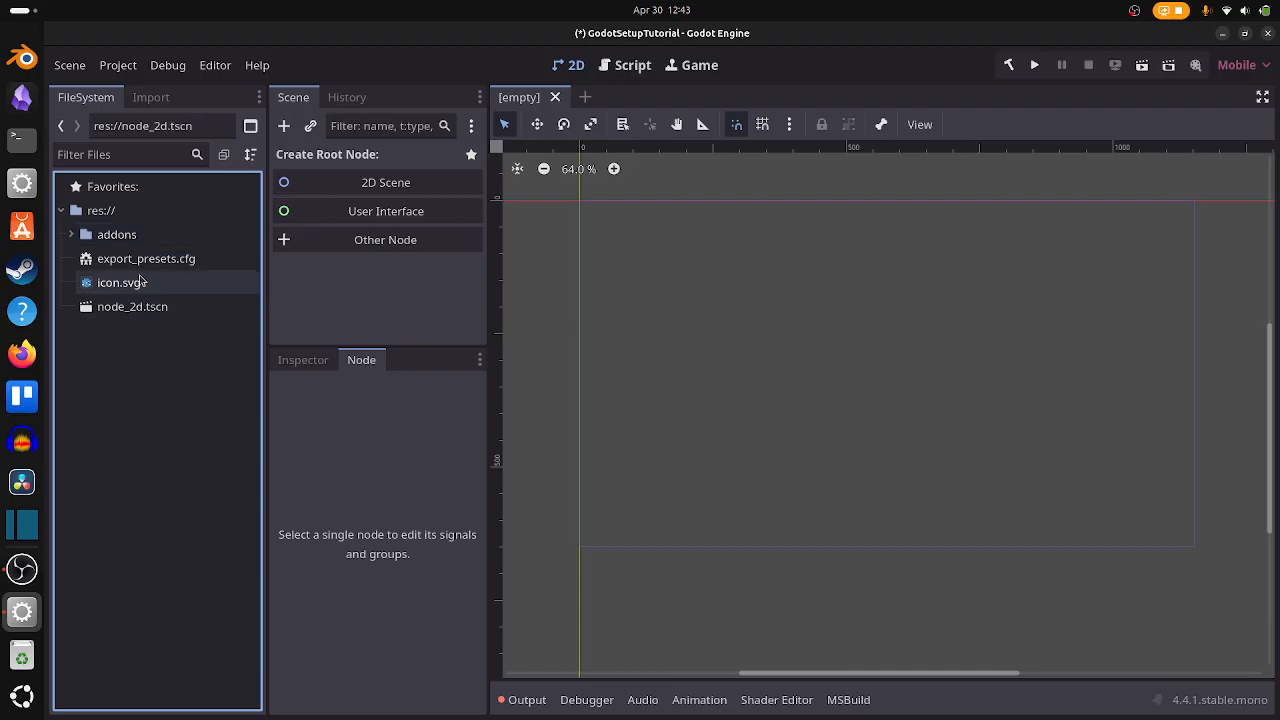
# View the project's root folder in the system file manager, then return to the Godot editor
pyautogui.click(108, 219)
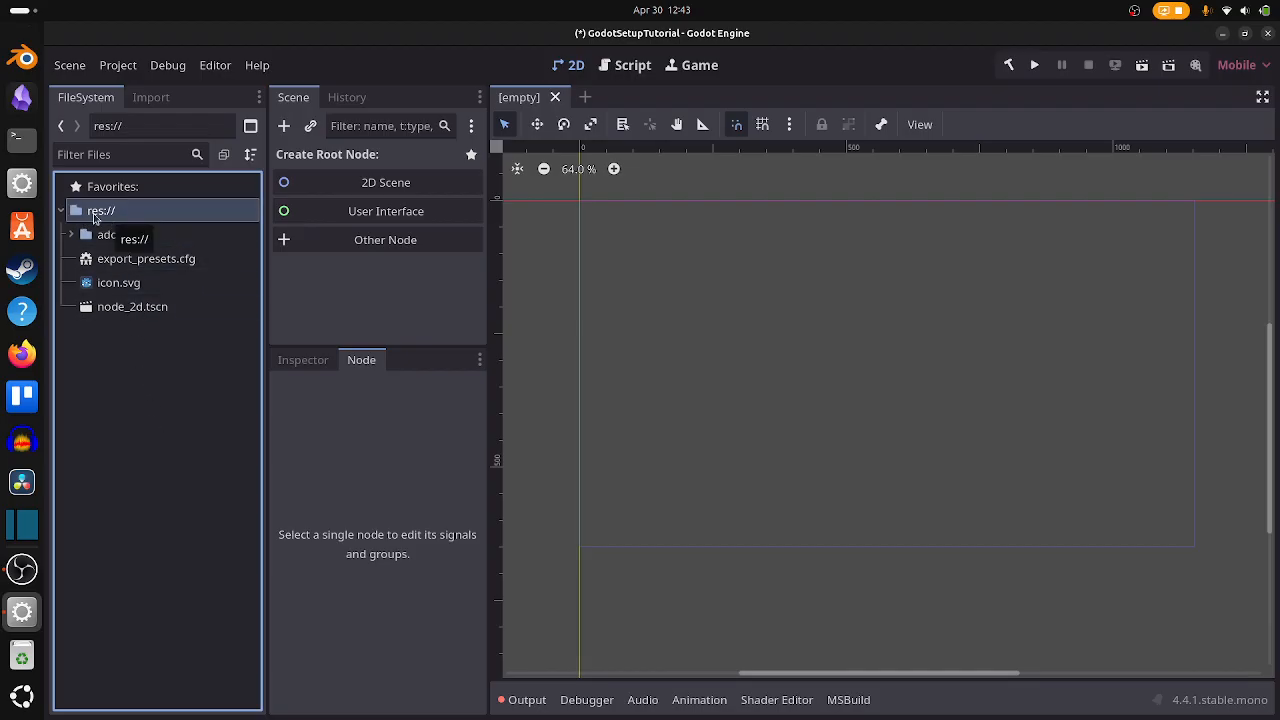
pyautogui.rightClick(93, 213)
pyautogui.moveTo(115, 225)
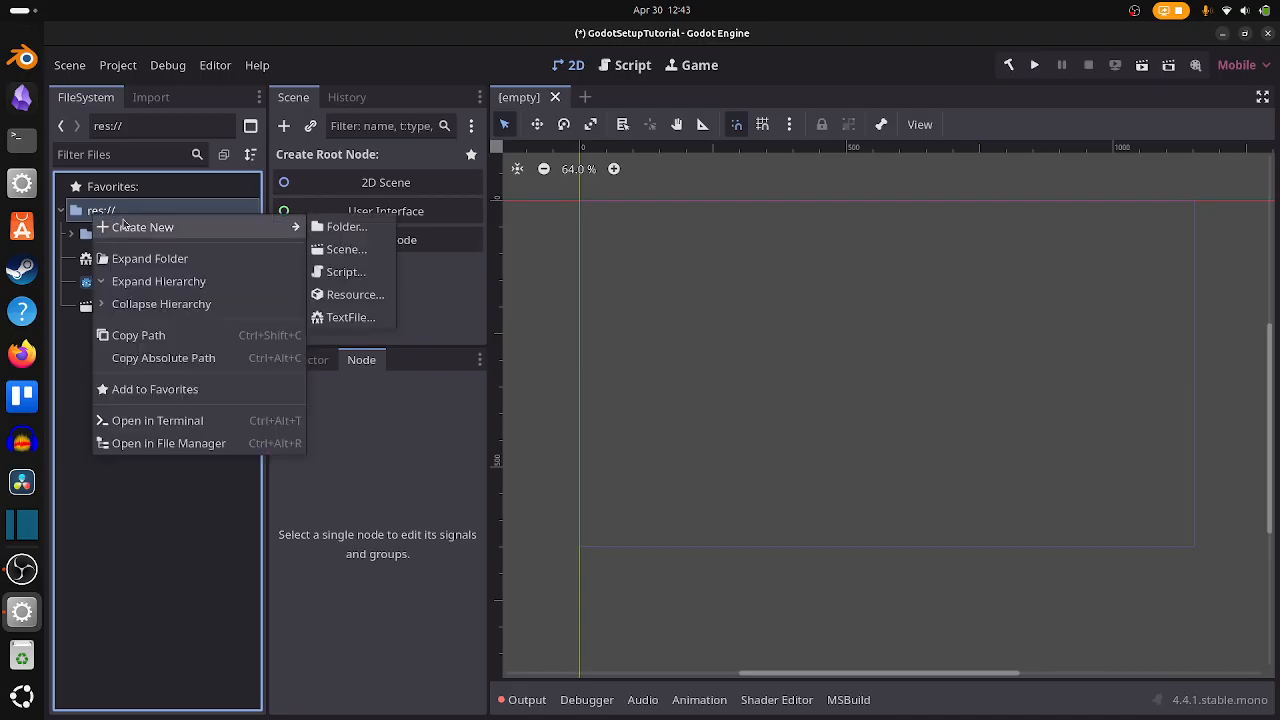
pyautogui.click(199, 450)
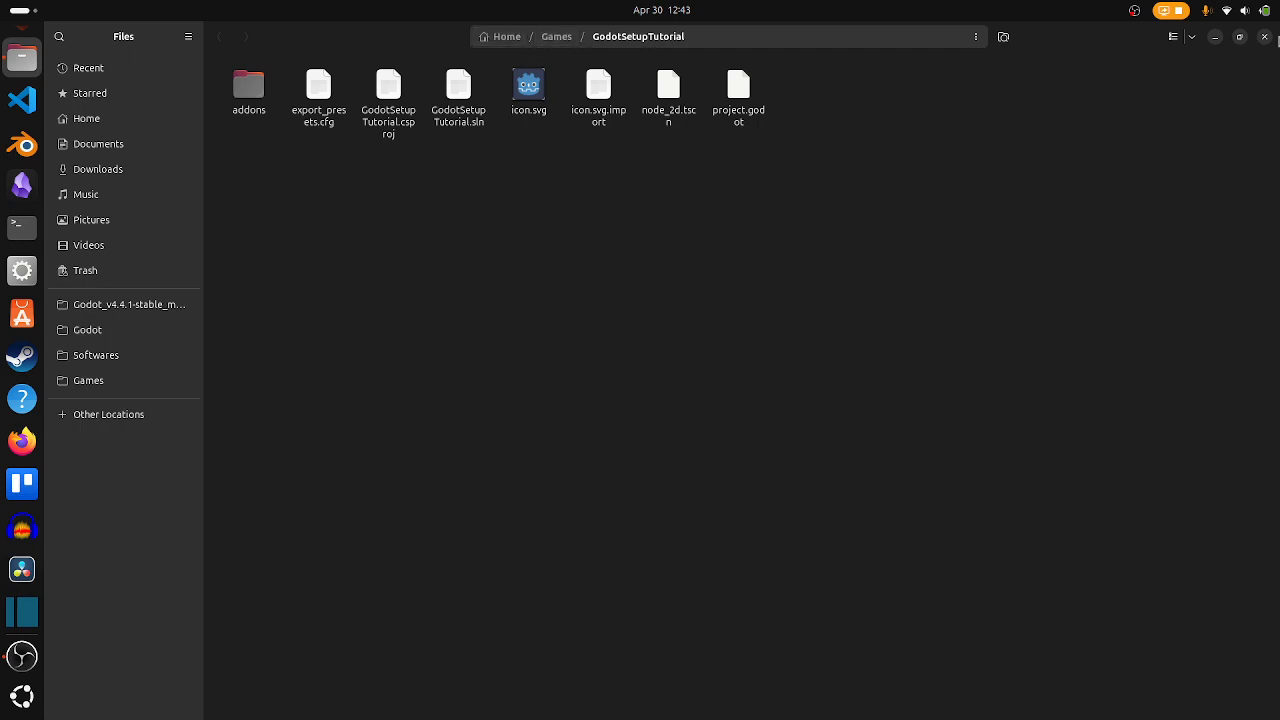
pyautogui.click(1265, 37)
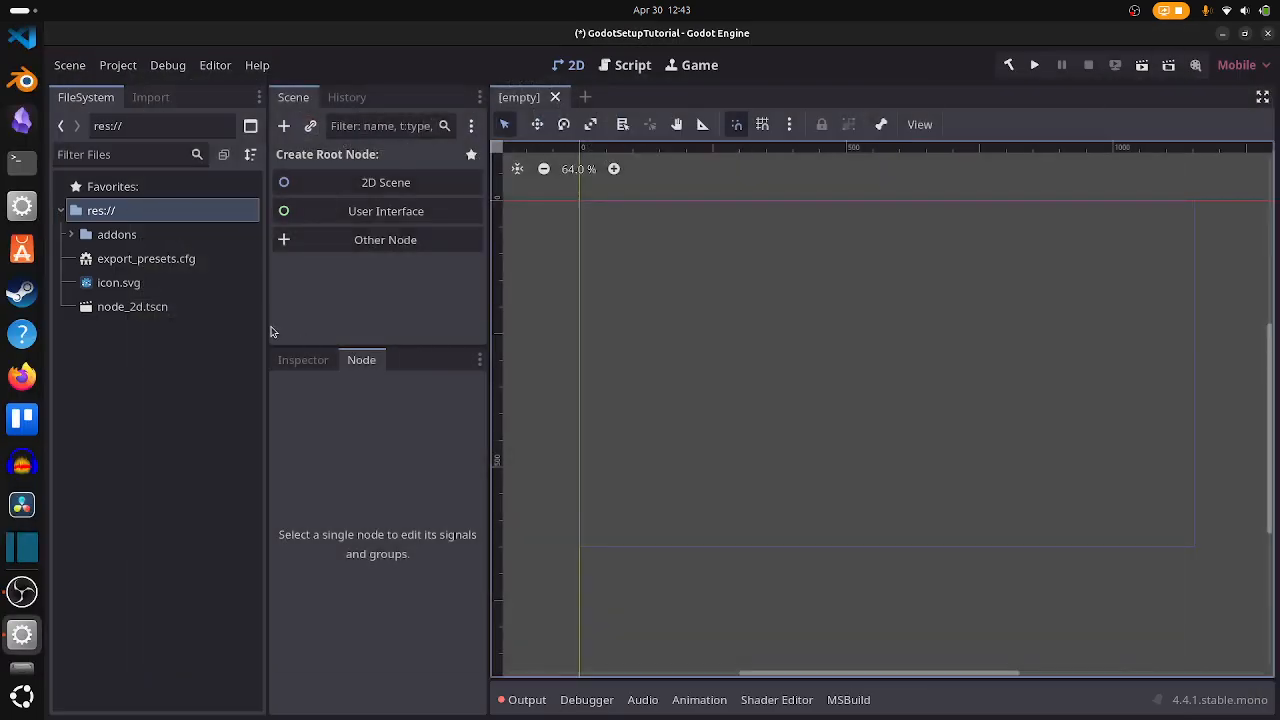
# Create a folder named Scenes in the project root
pyautogui.rightClick(143, 346)
pyautogui.click(153, 364)
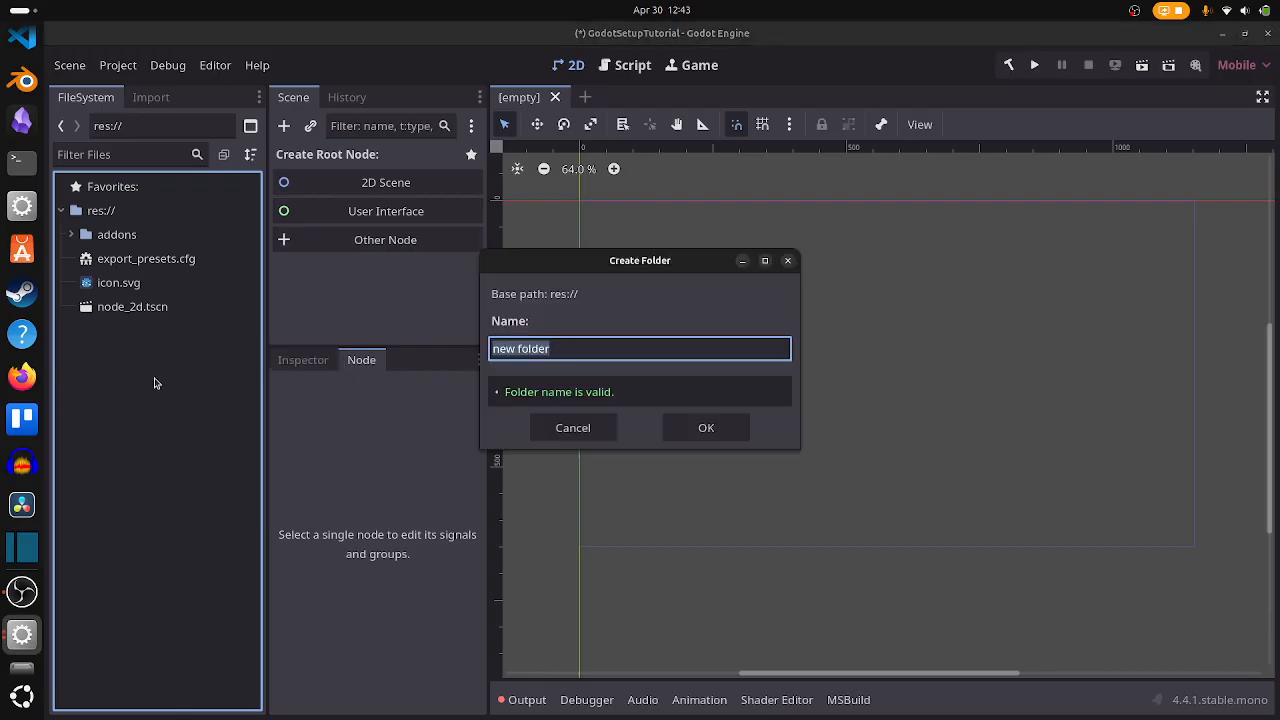
pyautogui.write('Scenes')
pyautogui.press('Return')
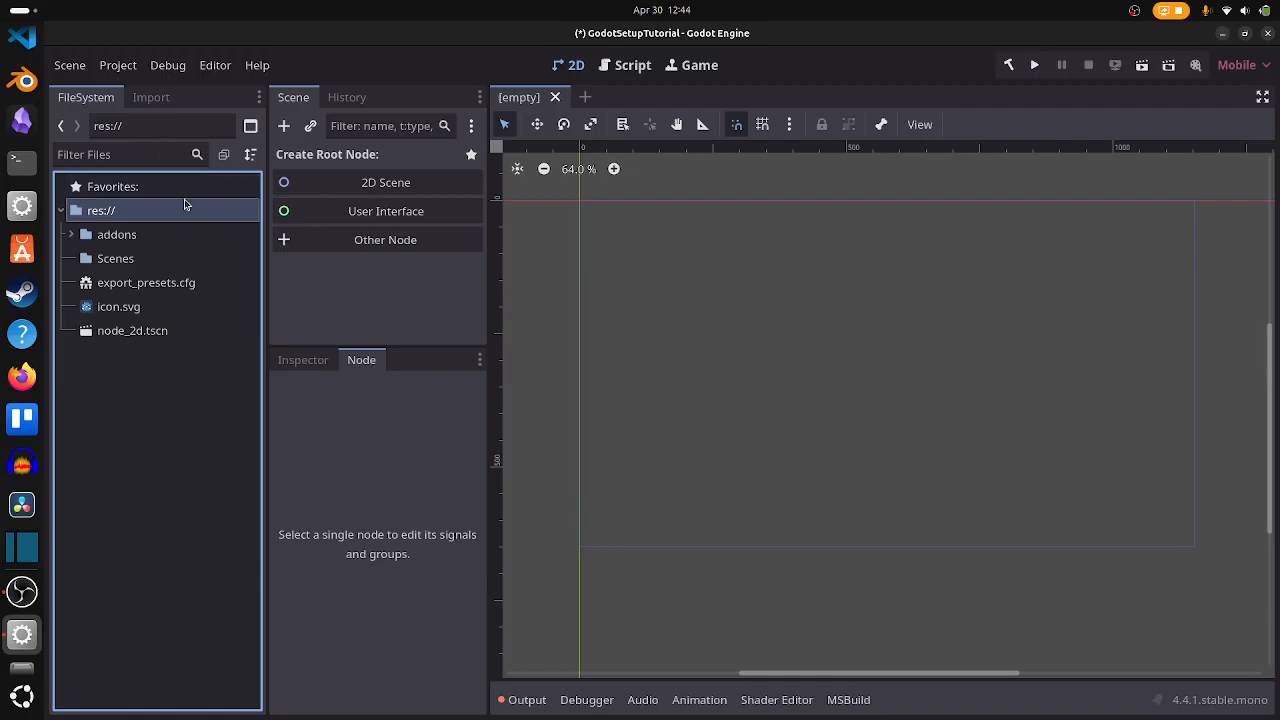
# View the Scenes folder and its parent GodotSetupTutorial folder in the system file manager, then return to the Godot editor
pyautogui.click(146, 260)
pyautogui.rightClick(146, 262)
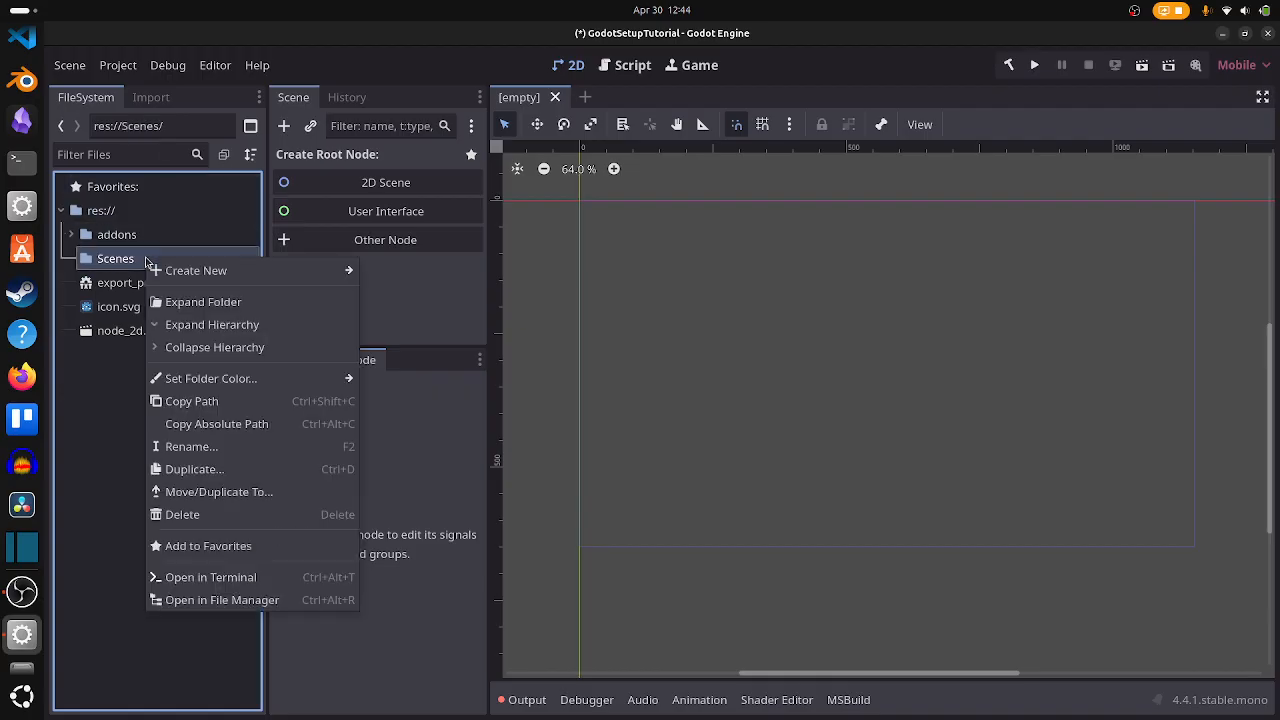
pyautogui.click(243, 604)
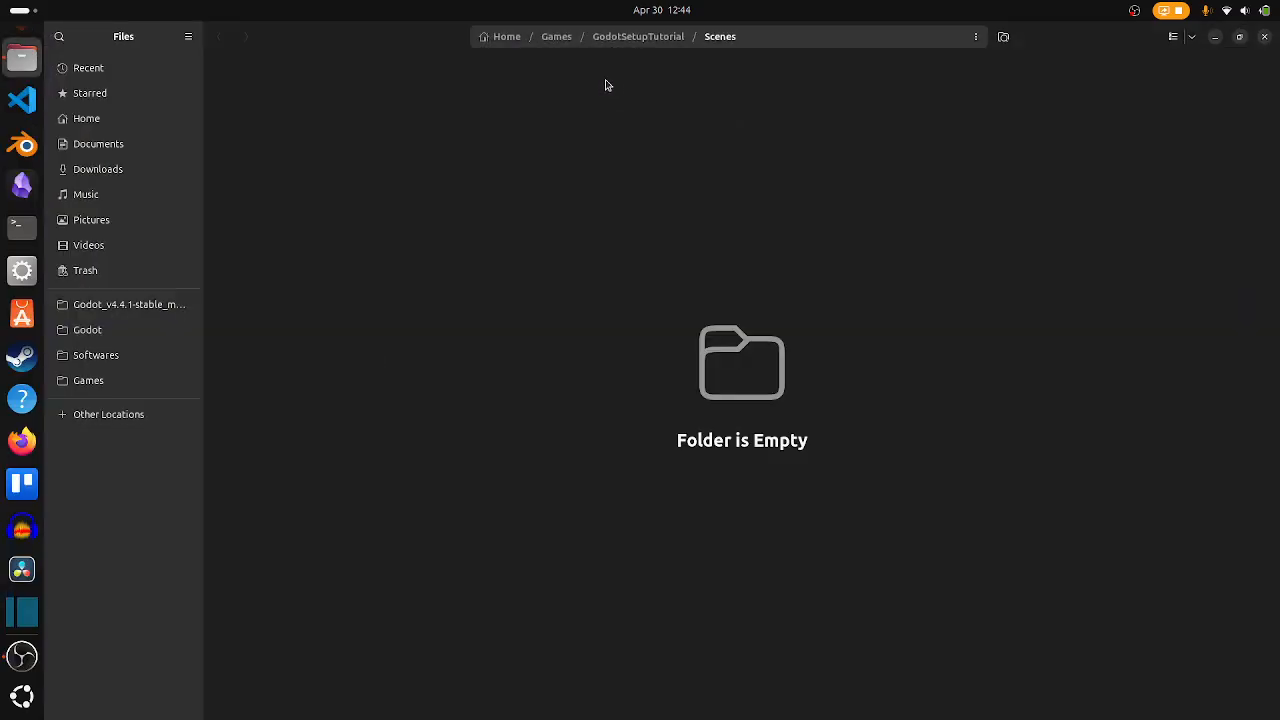
pyautogui.click(620, 37)
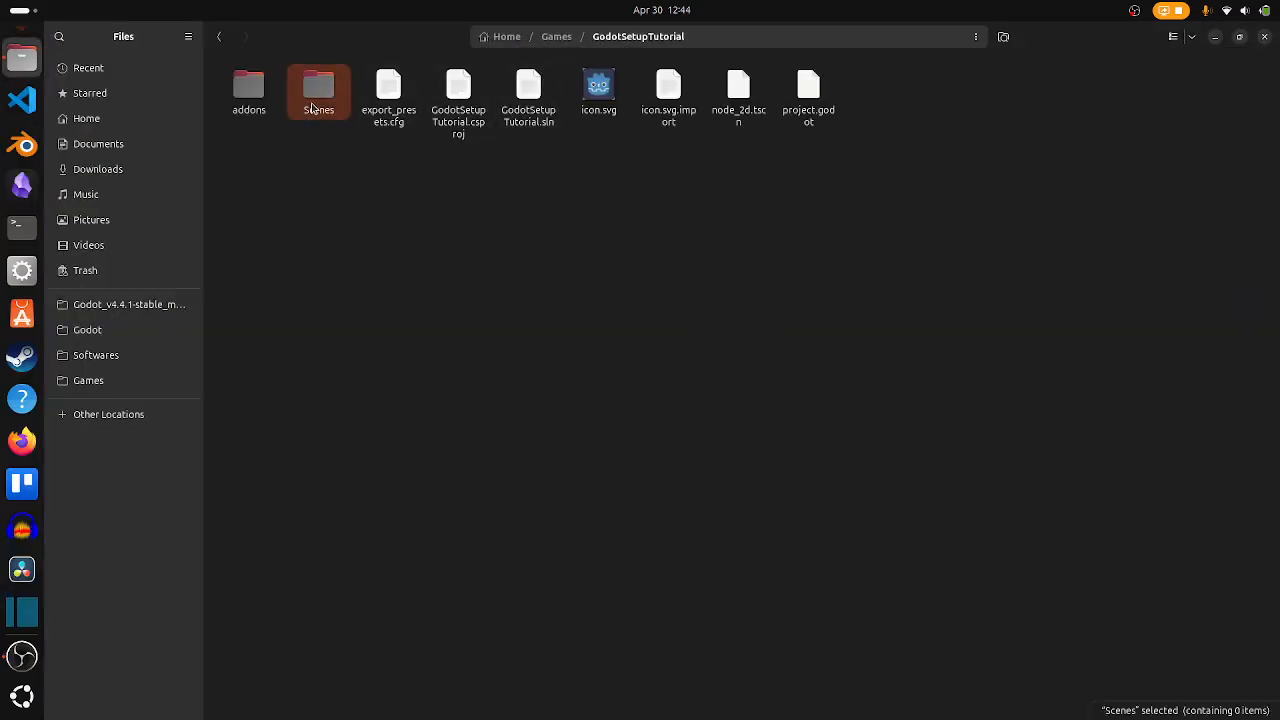
pyautogui.click(306, 205)
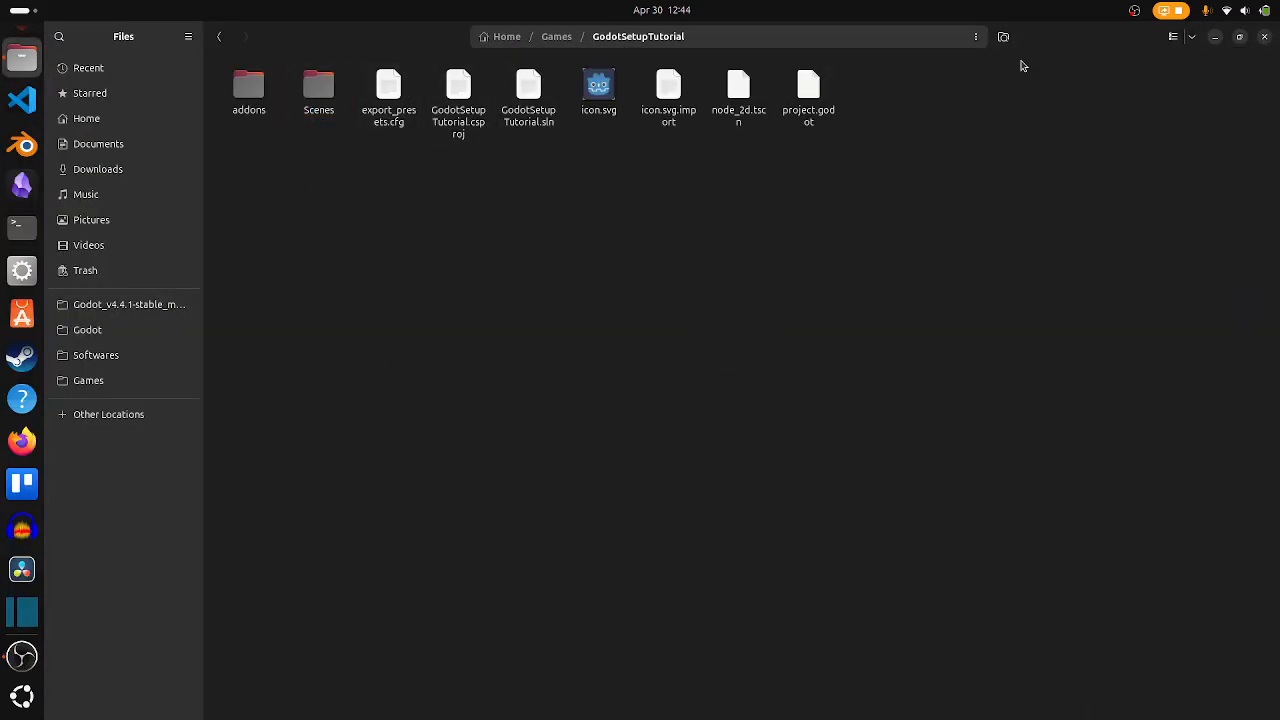
pyautogui.click(1265, 37)
pyautogui.rightClick(219, 386)
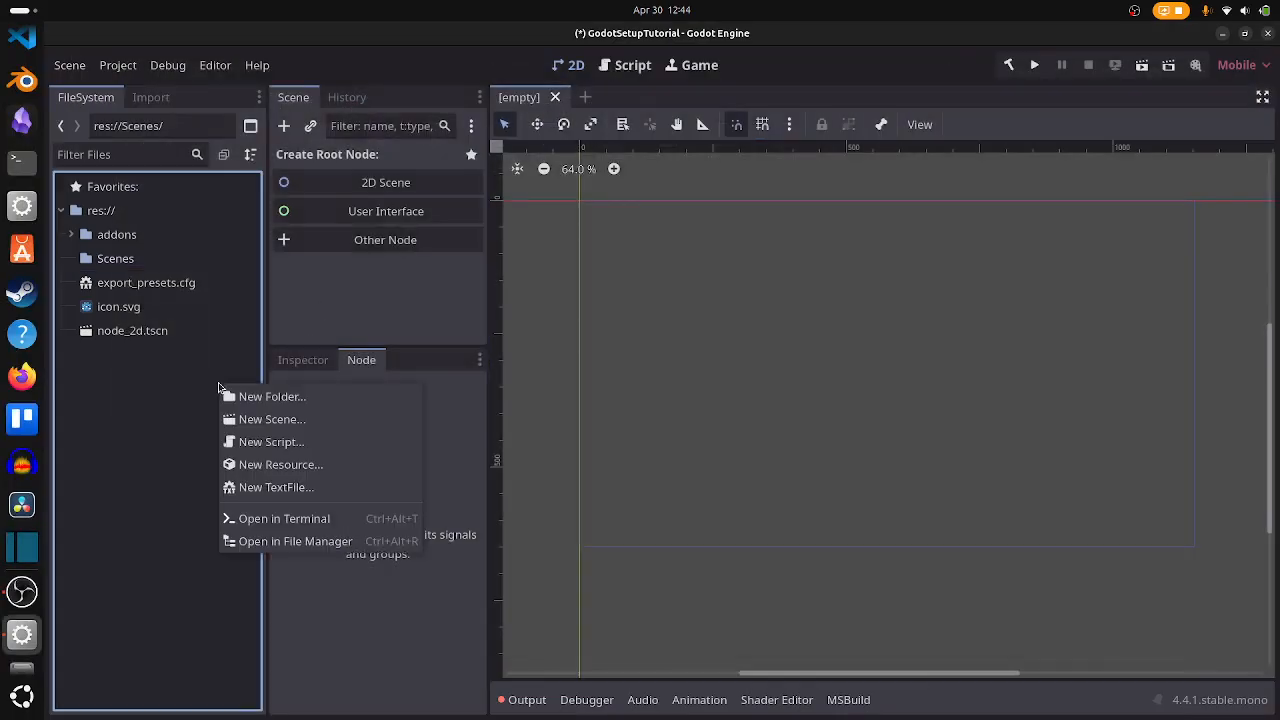
pyautogui.click(247, 397)
pyautogui.click(616, 418)
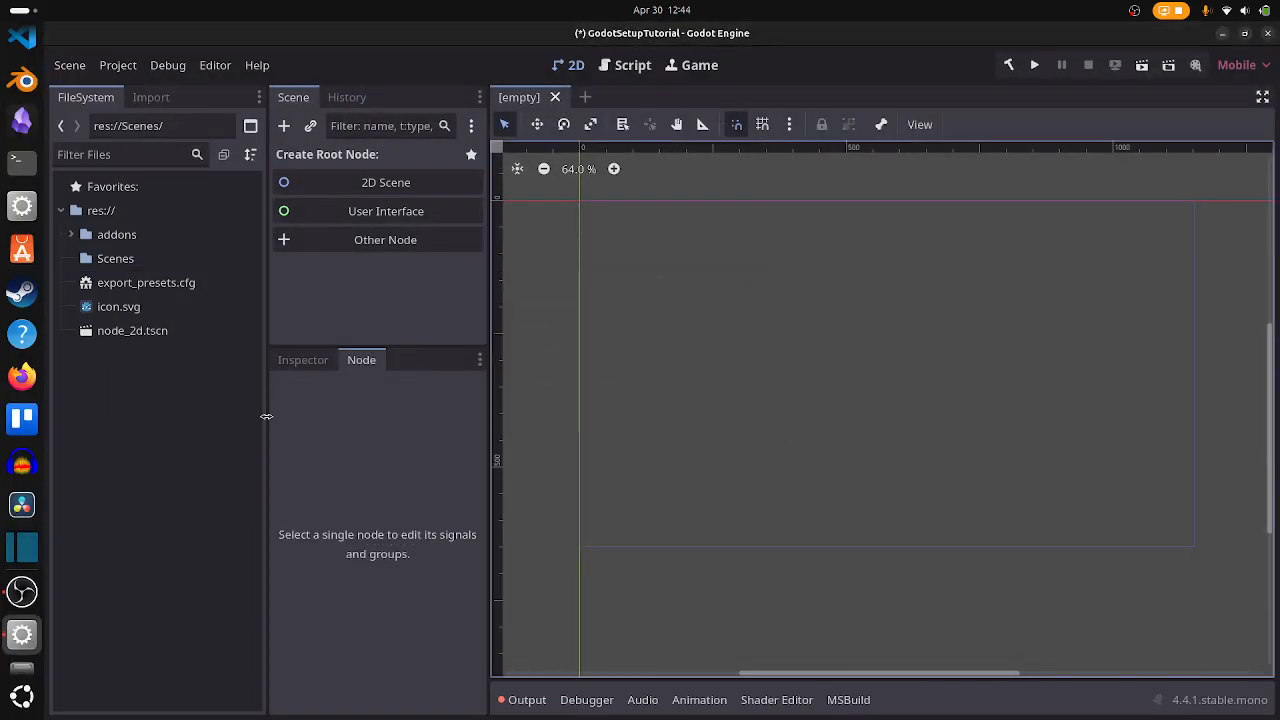
# Create a text file named documentations in the project root
pyautogui.rightClick(222, 392)
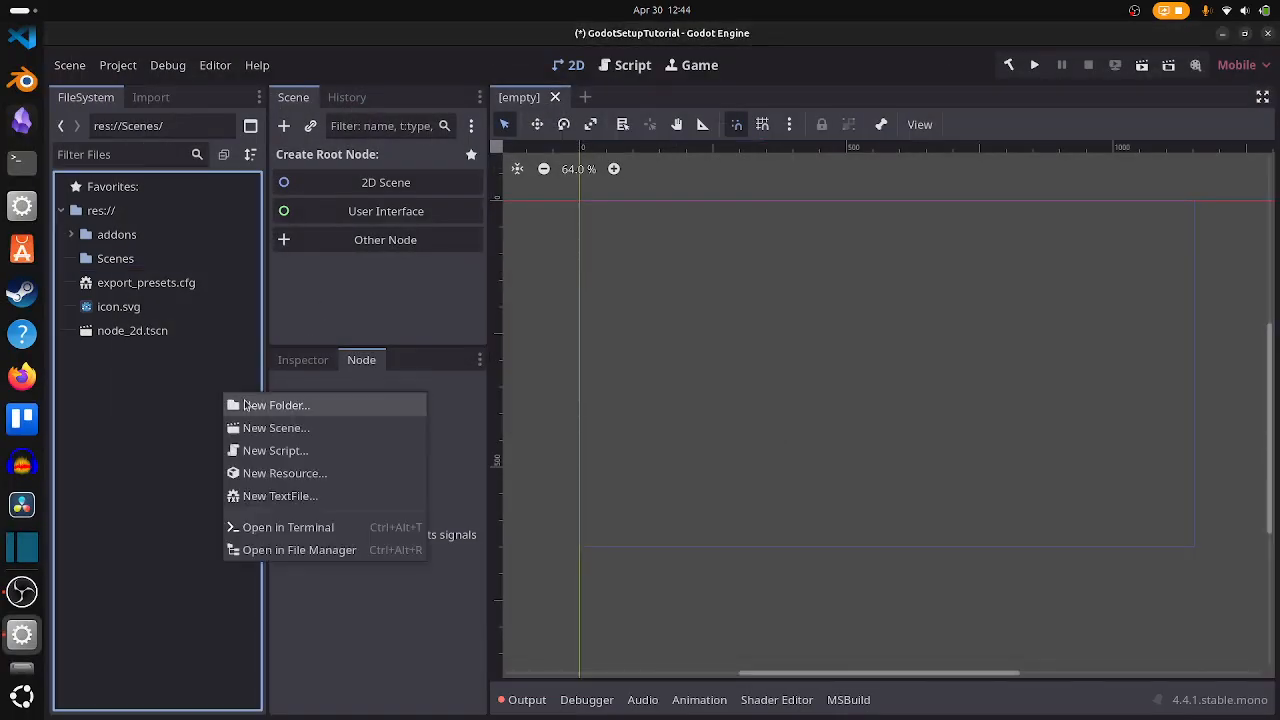
pyautogui.click(282, 495)
pyautogui.write('do')
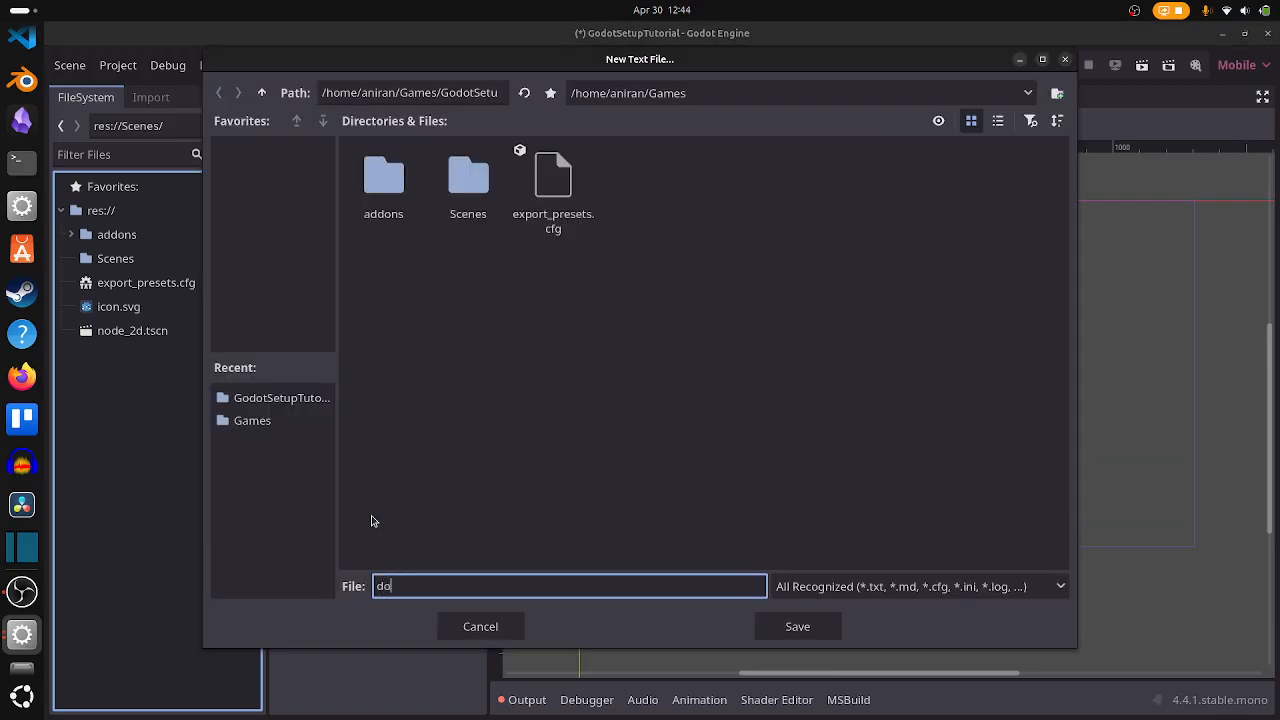
pyautogui.write('cumentations')
pyautogui.press('Return')
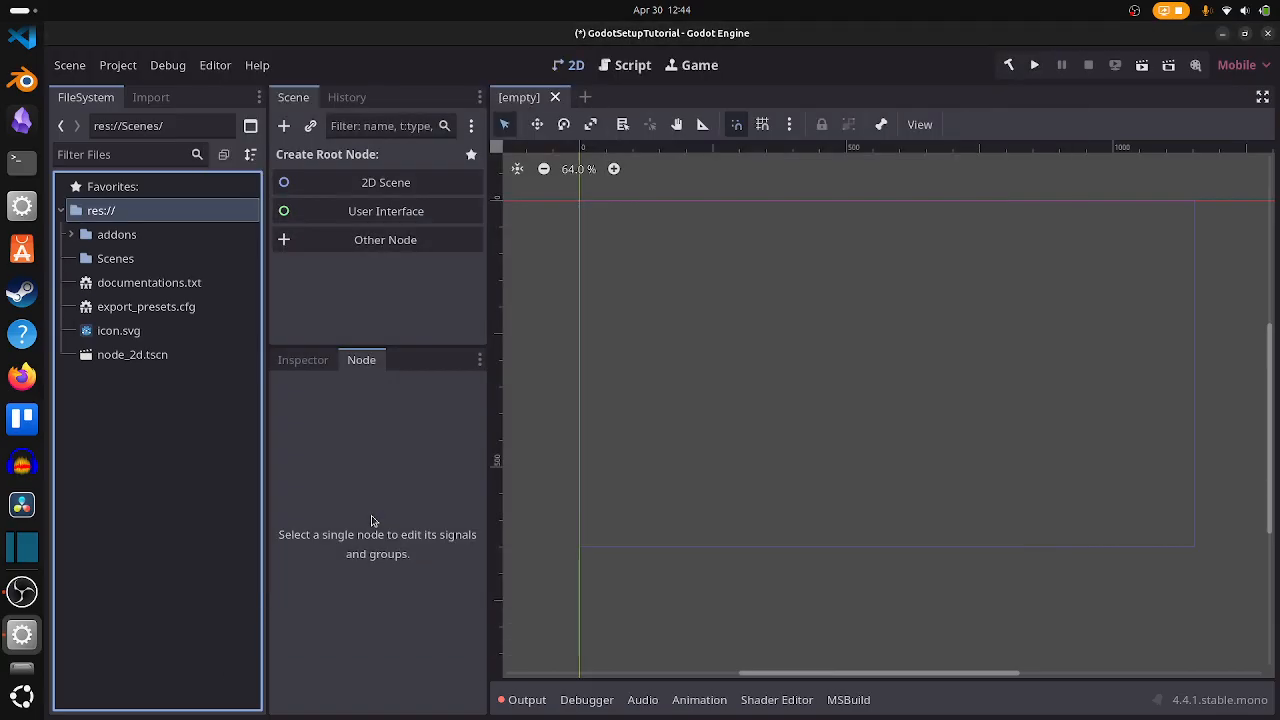
# Show documentations.txt in the system file manager, then return to the Godot editor
pyautogui.rightClick(167, 287)
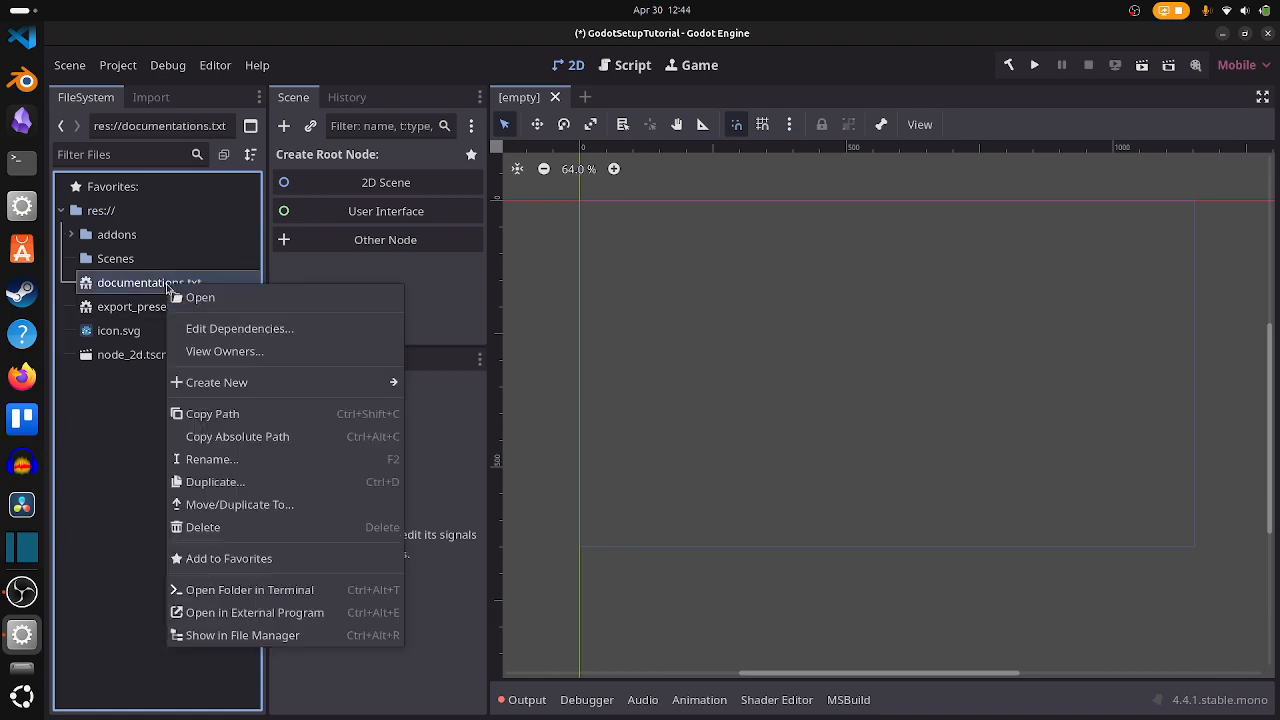
pyautogui.click(238, 636)
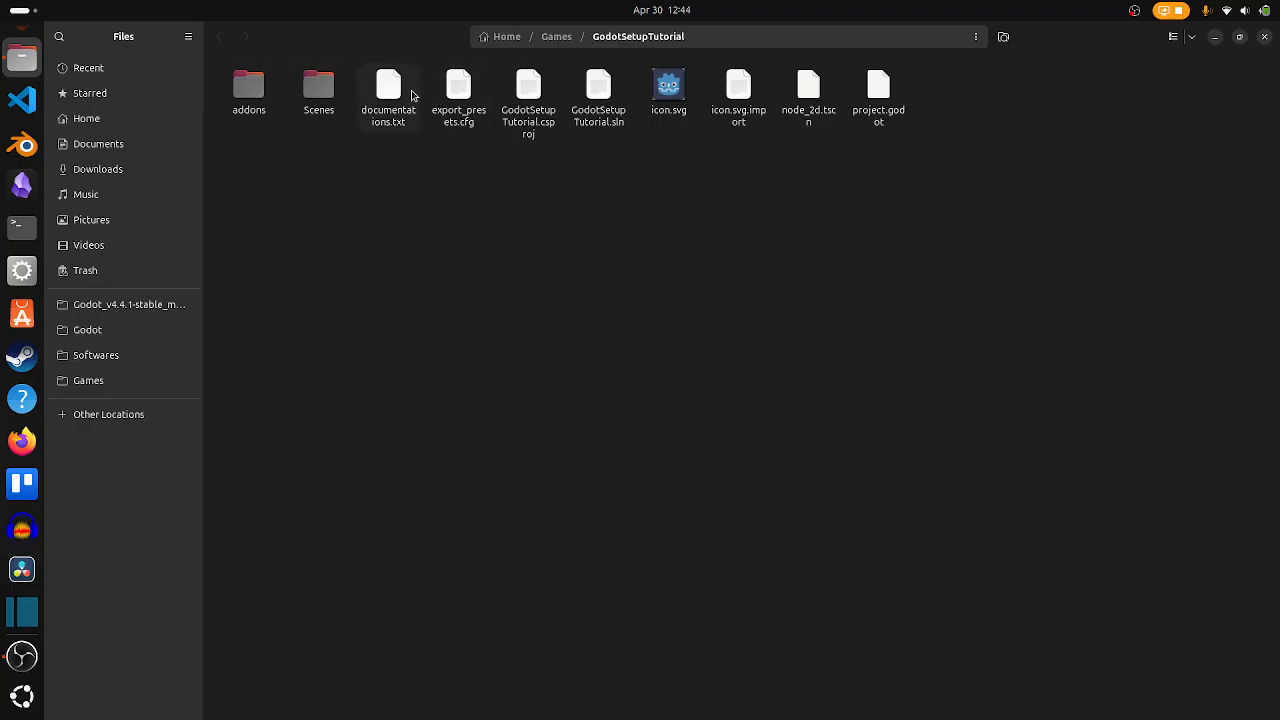
pyautogui.click(1263, 38)
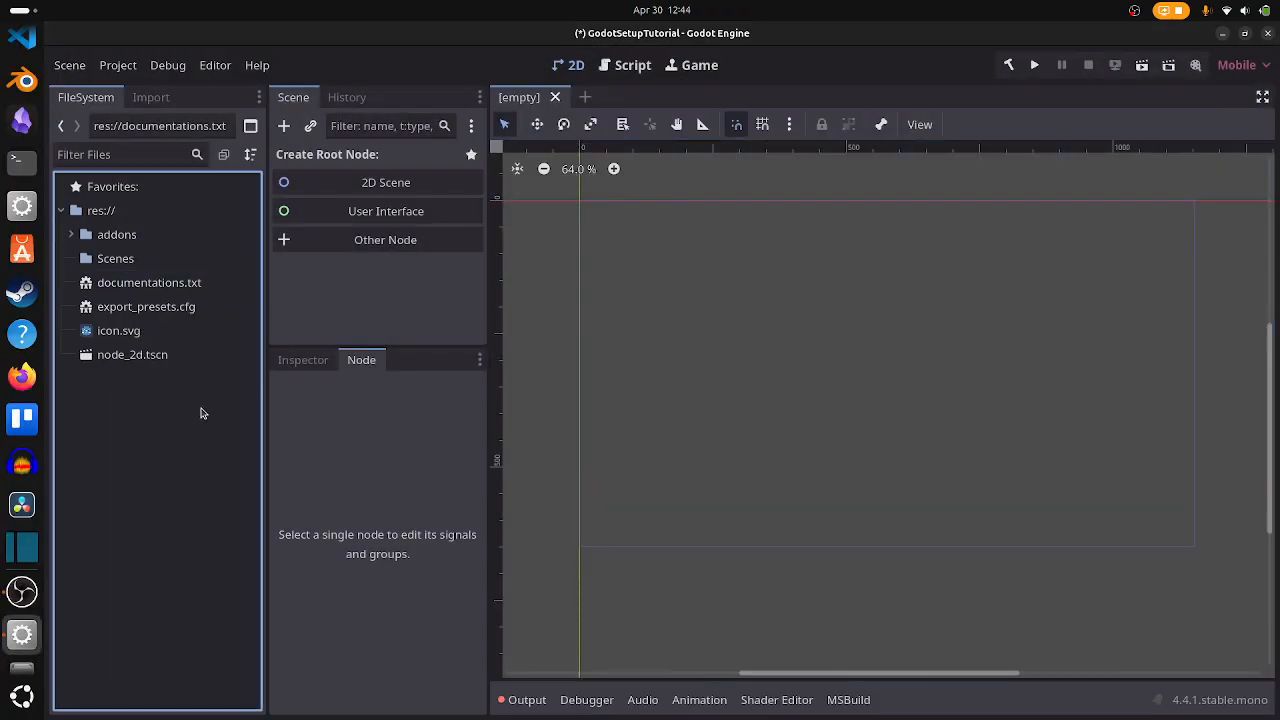
# Create a scene named demonstration in the project root with Node as its root type, and select its root node
pyautogui.rightClick(185, 436)
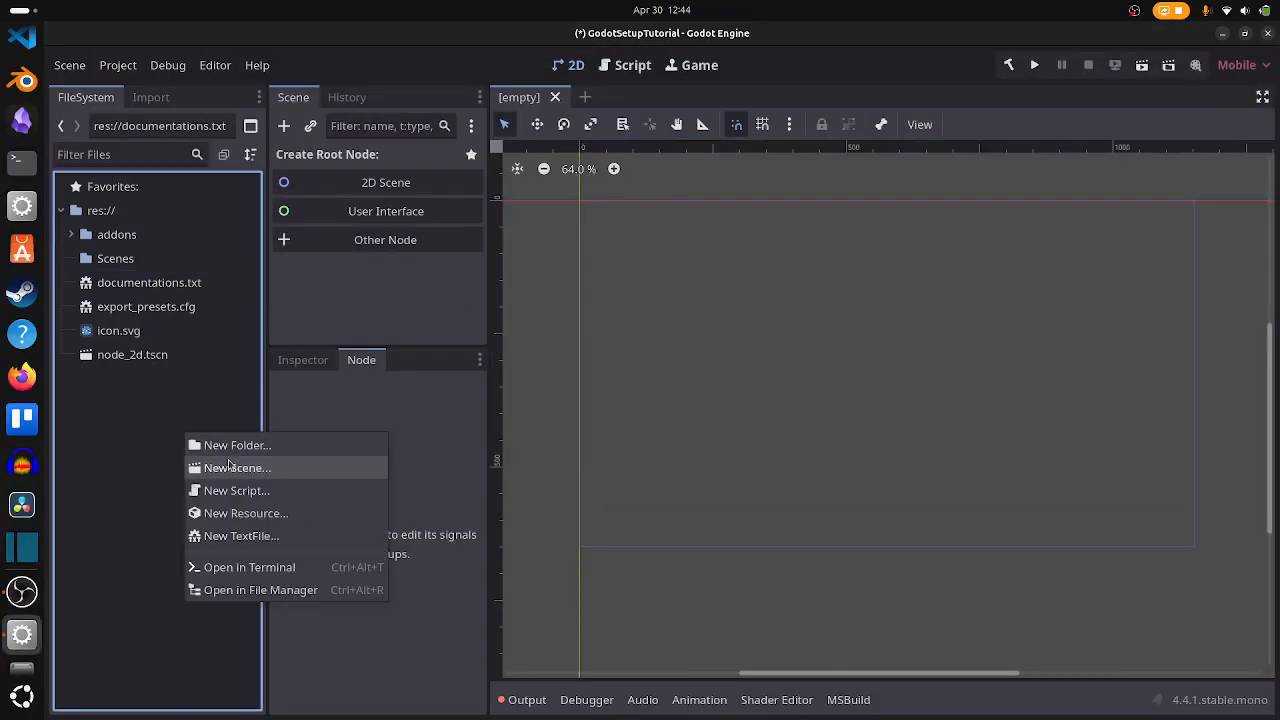
pyautogui.click(229, 466)
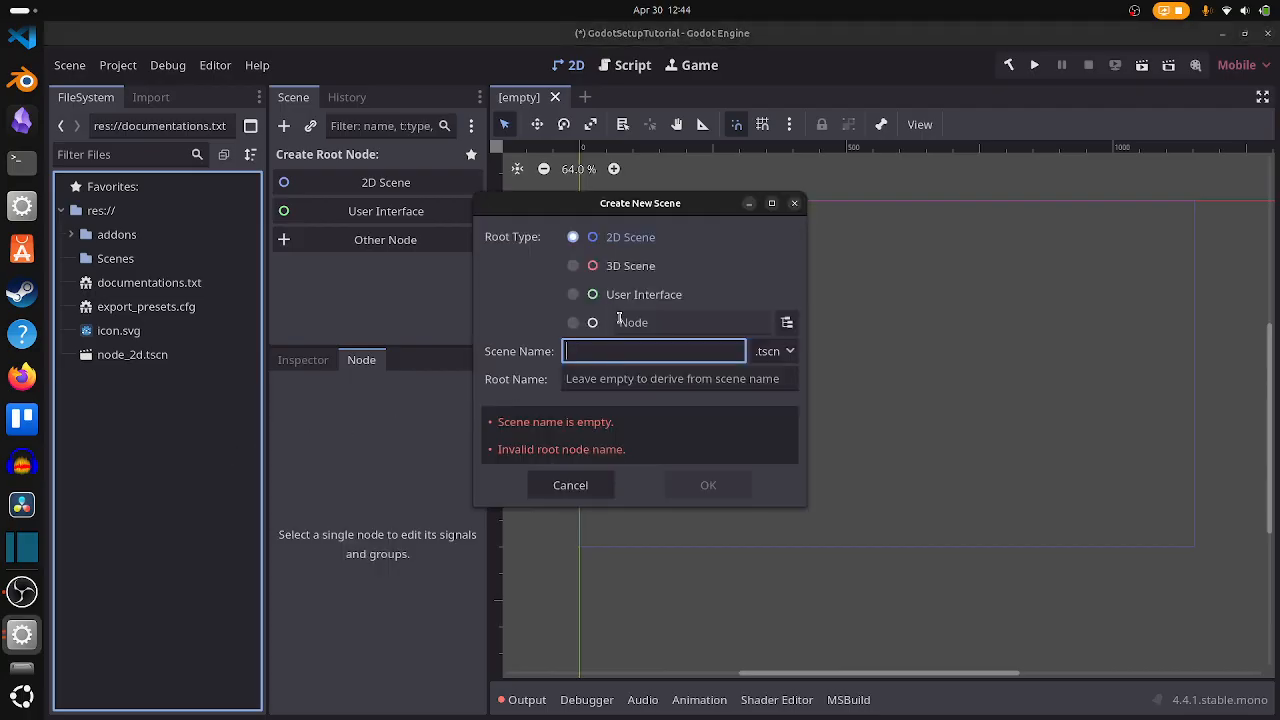
pyautogui.click(574, 322)
pyautogui.click(720, 322)
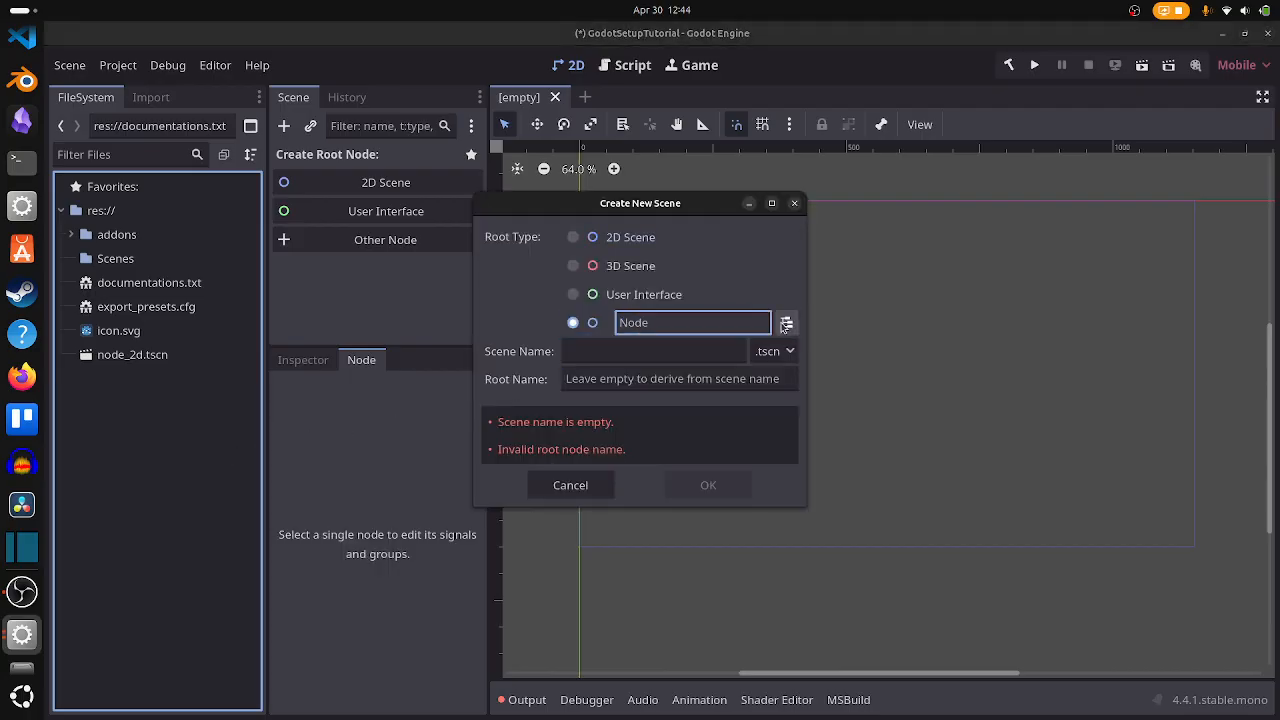
pyautogui.click(786, 323)
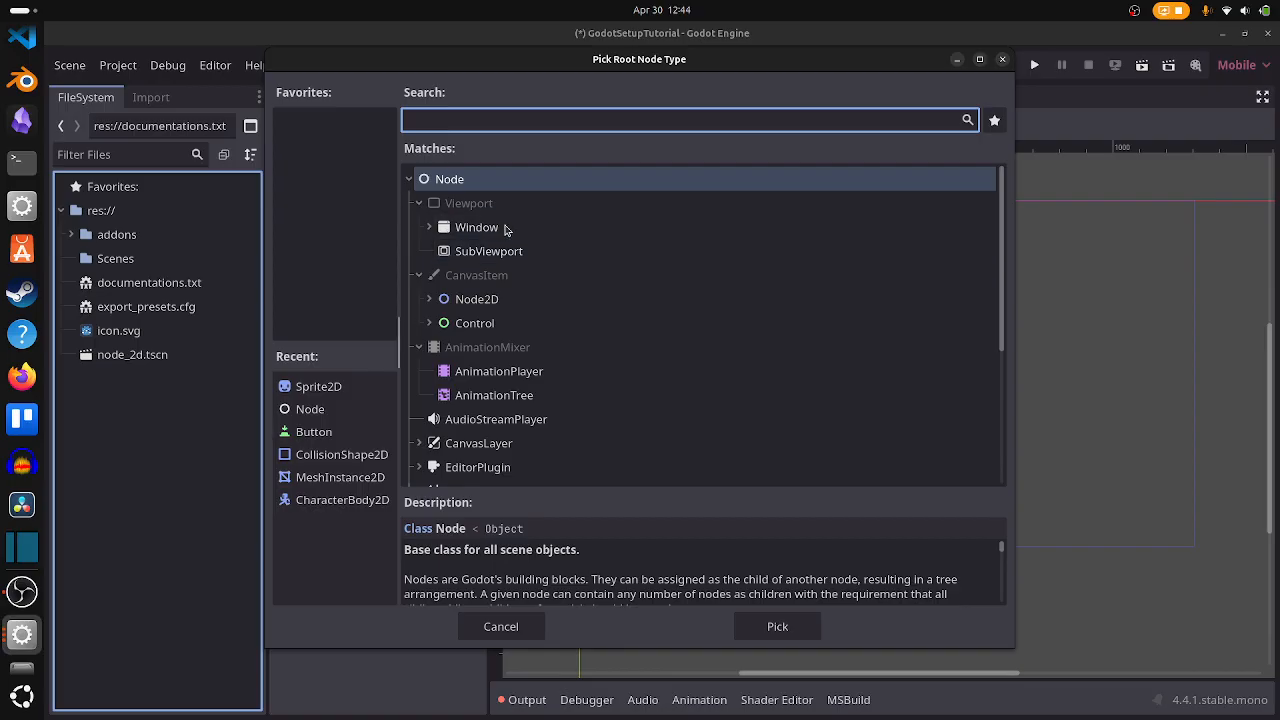
pyautogui.click(768, 627)
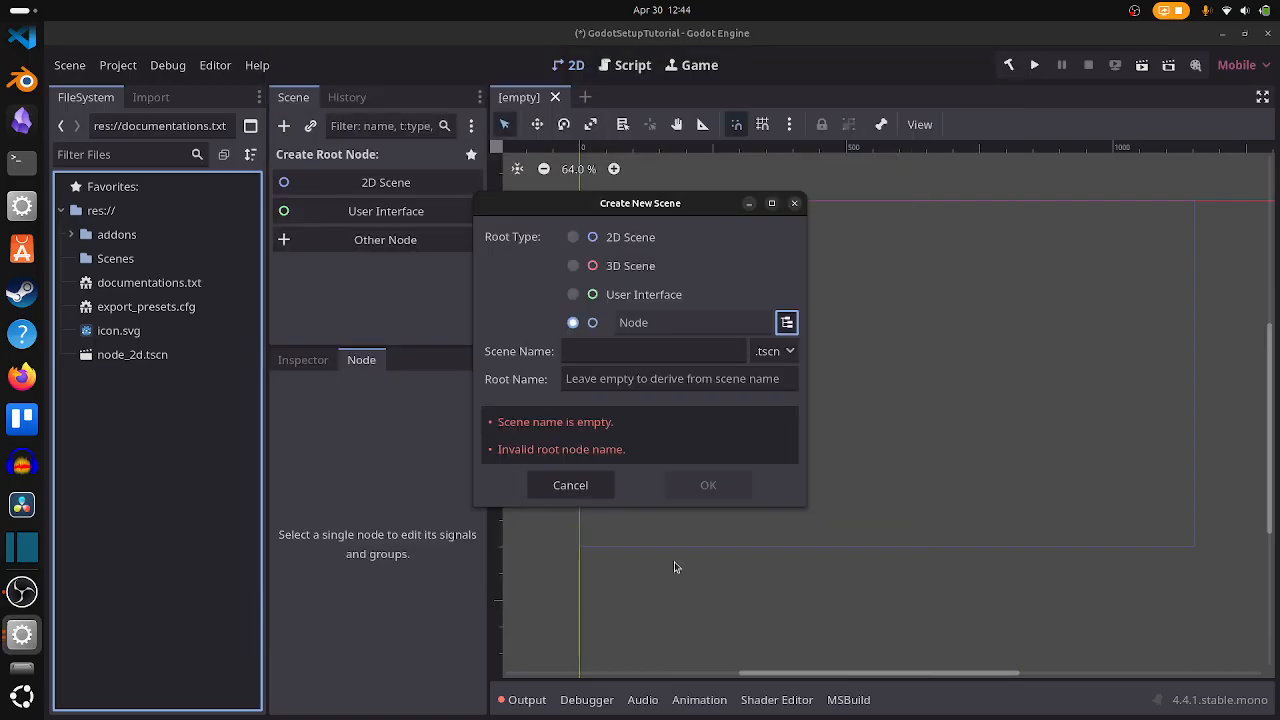
pyautogui.click(675, 348)
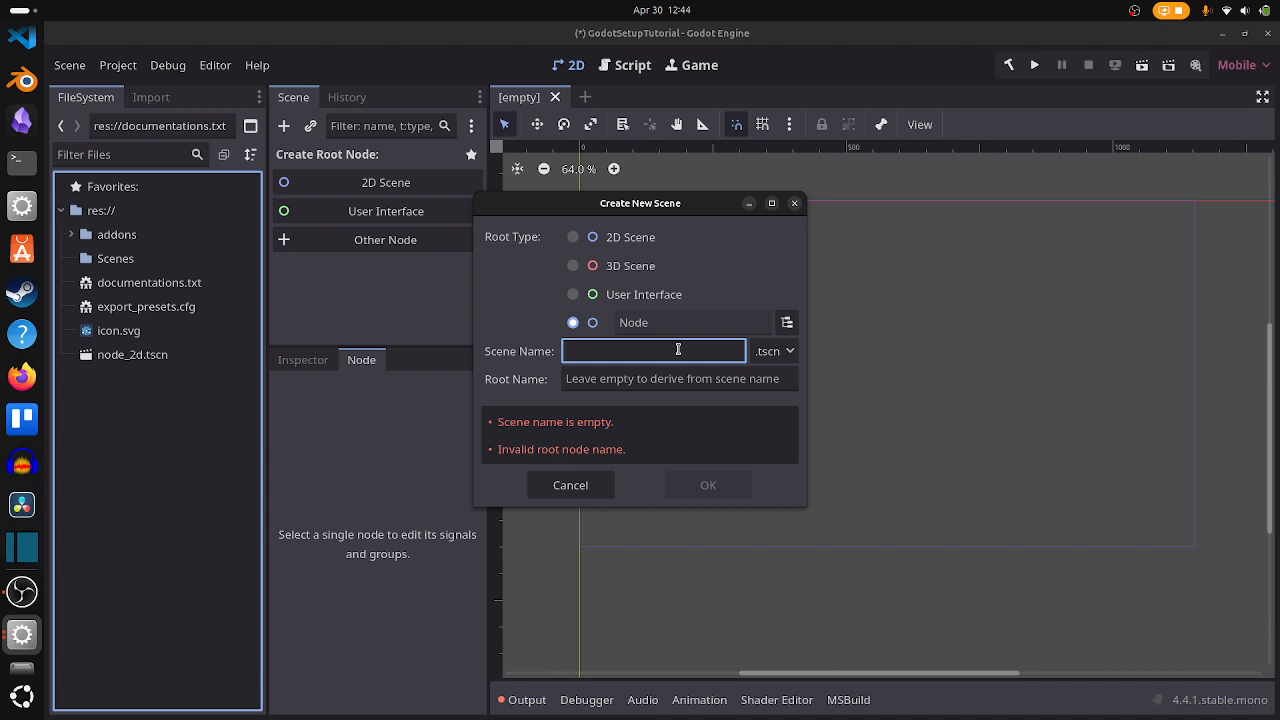
pyautogui.write('demonstr')
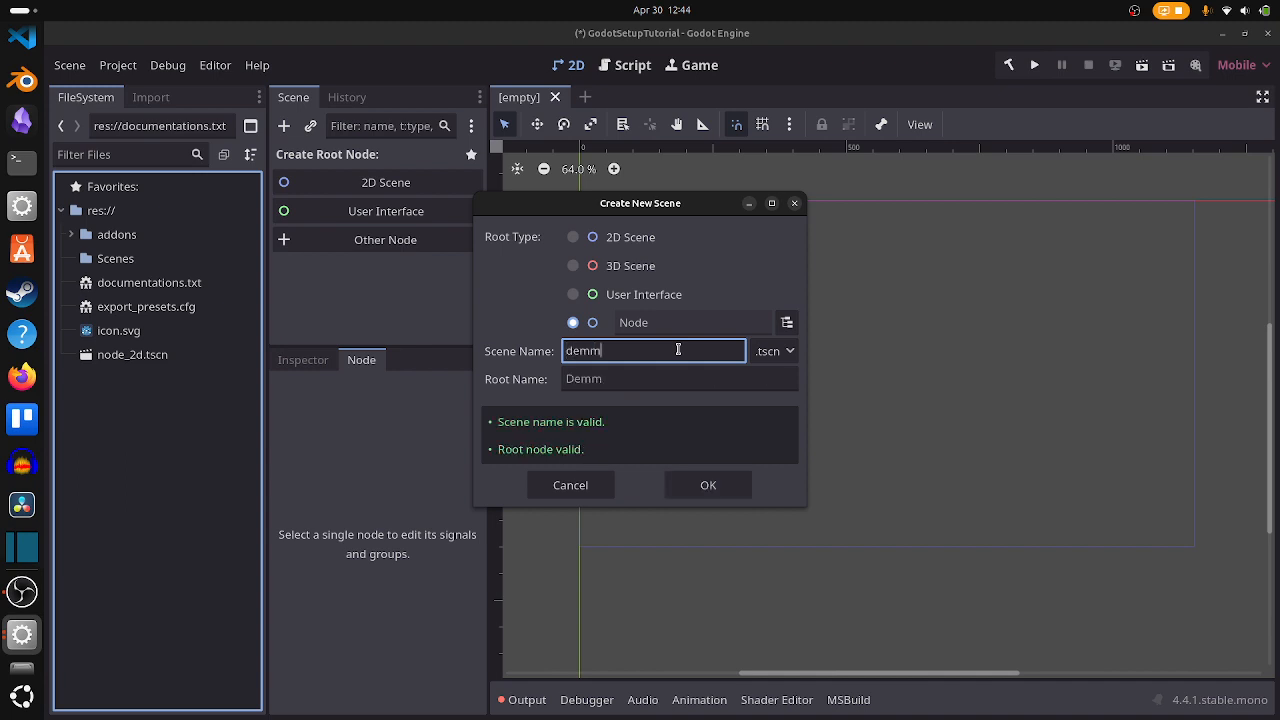
pyautogui.write('ation')
pyautogui.press('Return')
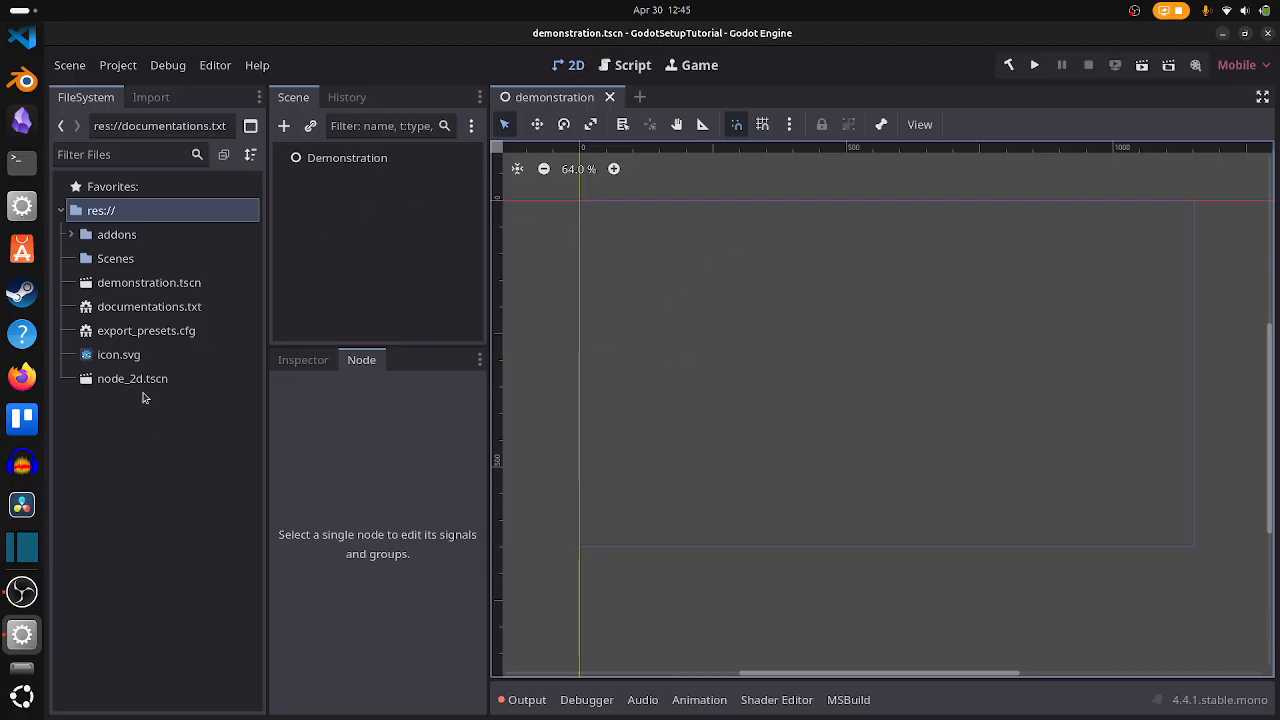
pyautogui.click(139, 284)
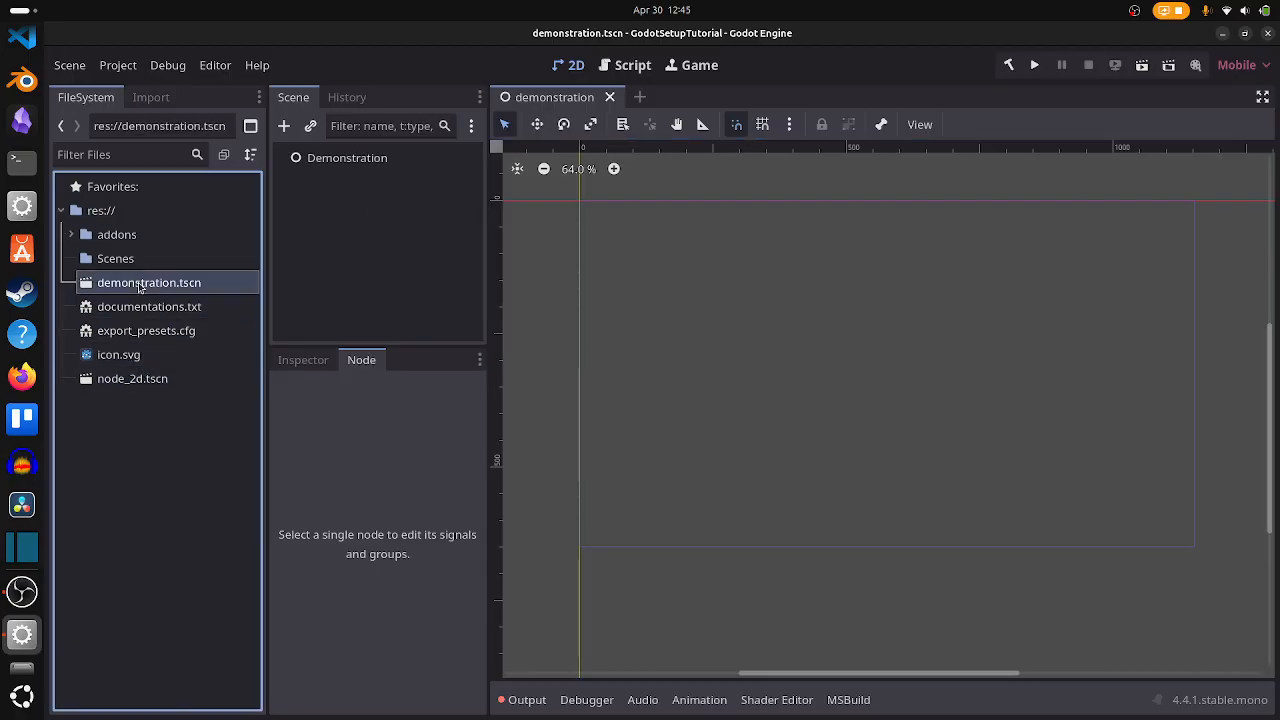
pyautogui.click(402, 164)
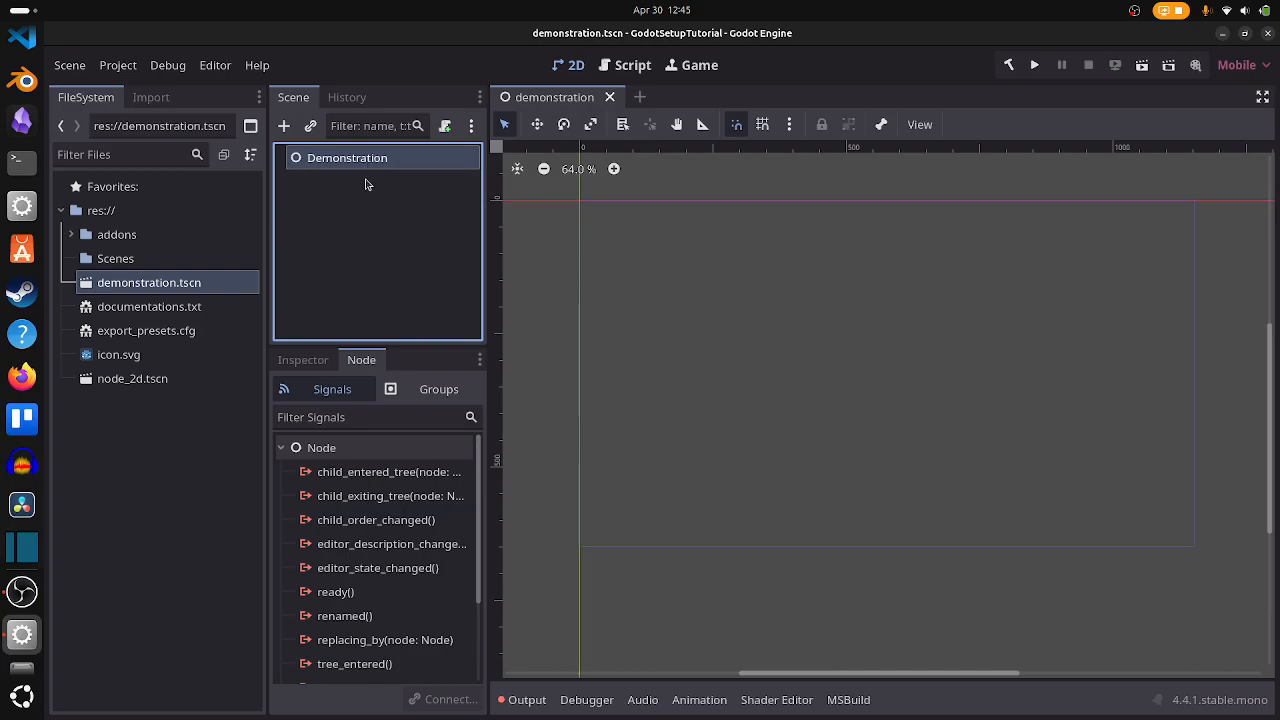
# Create a GDScript file named new_script.gd inheriting Node in the Scenes folder, then expand the folder and select the script
pyautogui.rightClick(152, 473)
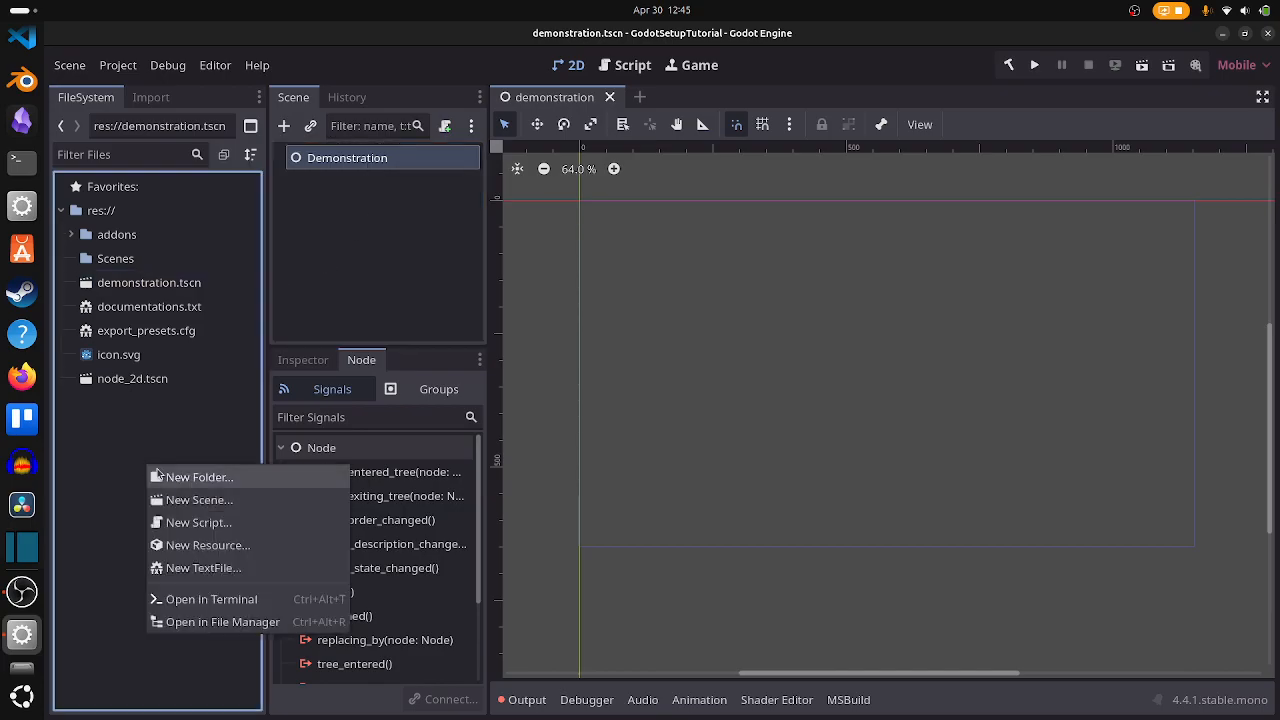
pyautogui.click(190, 522)
pyautogui.click(578, 225)
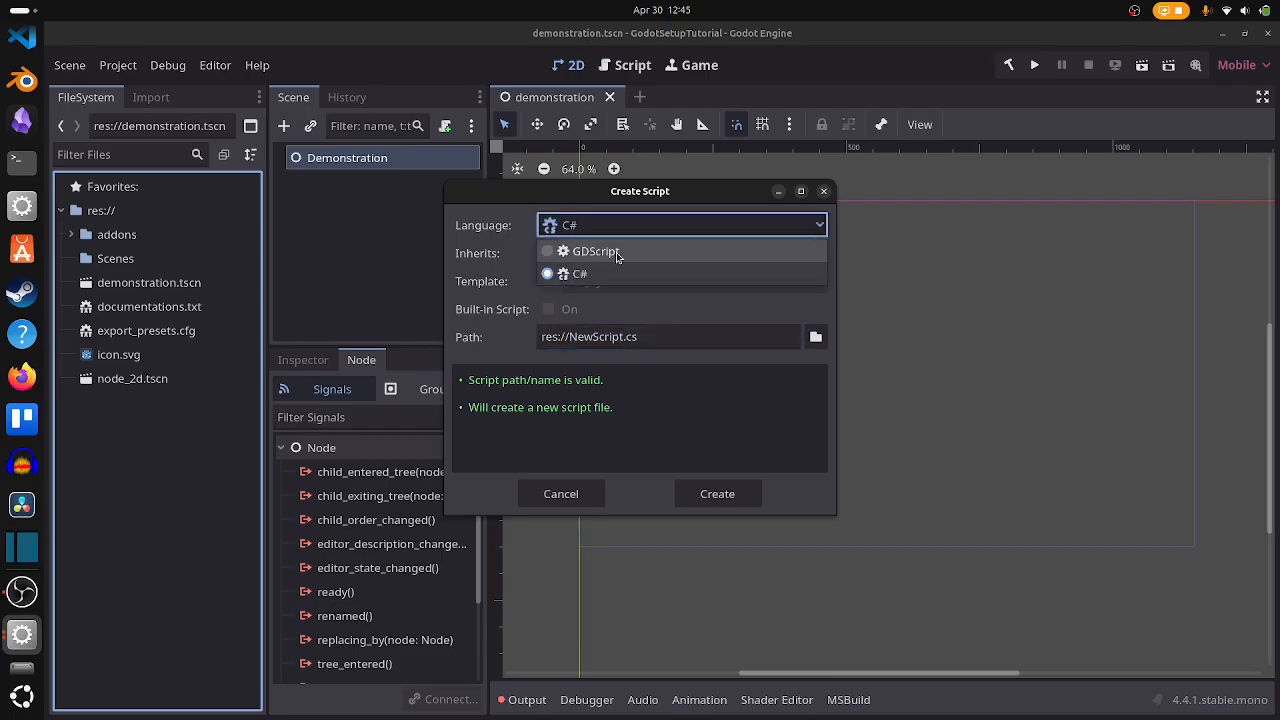
pyautogui.click(600, 251)
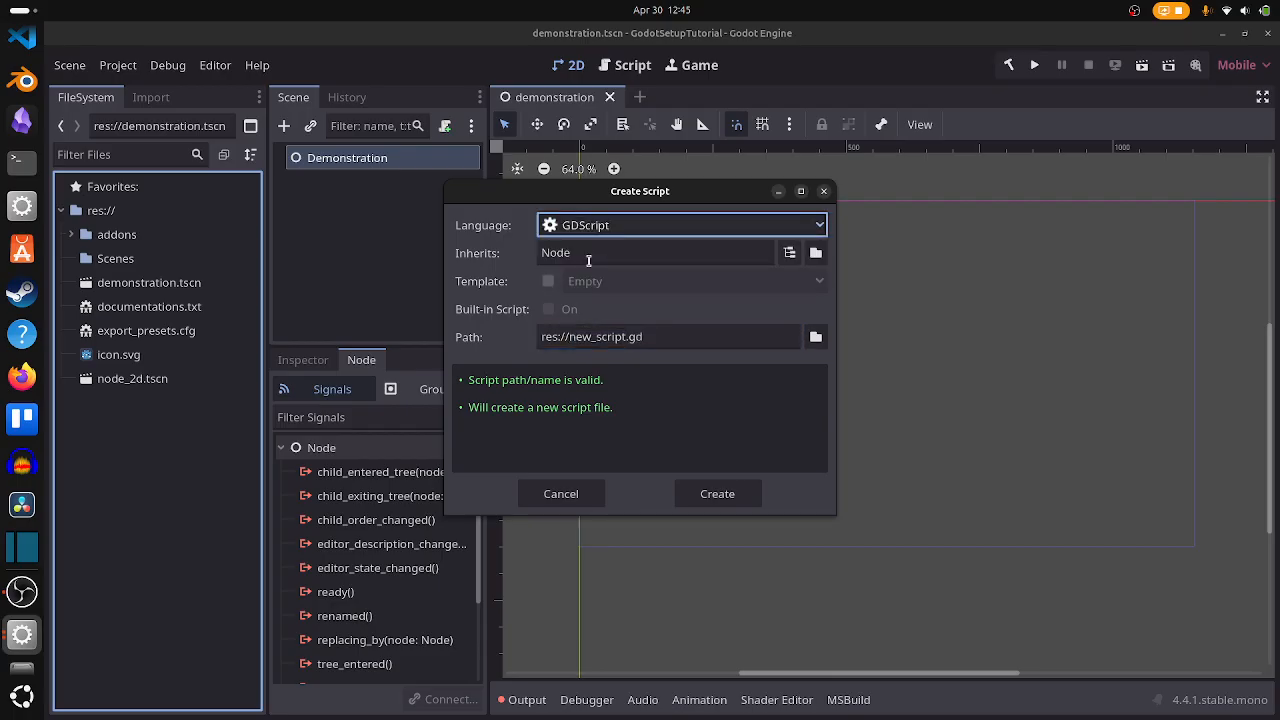
pyautogui.click(611, 336)
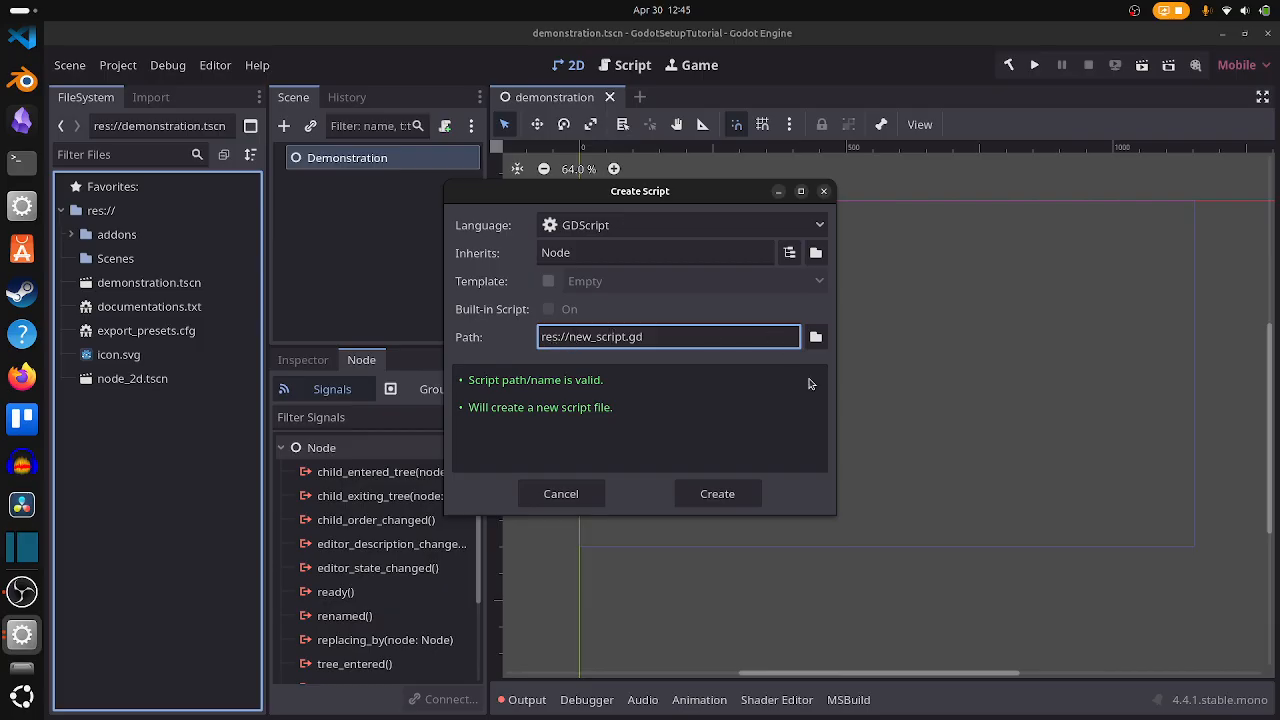
pyautogui.click(817, 339)
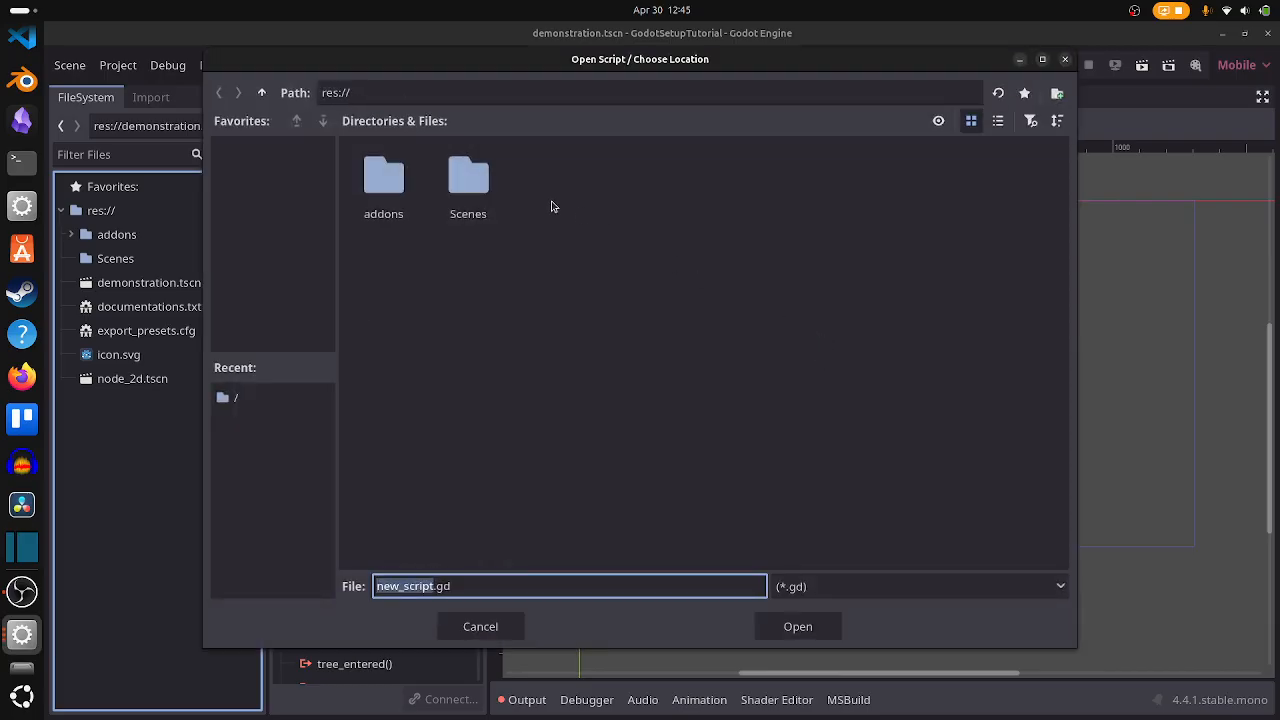
pyautogui.doubleClick(494, 184)
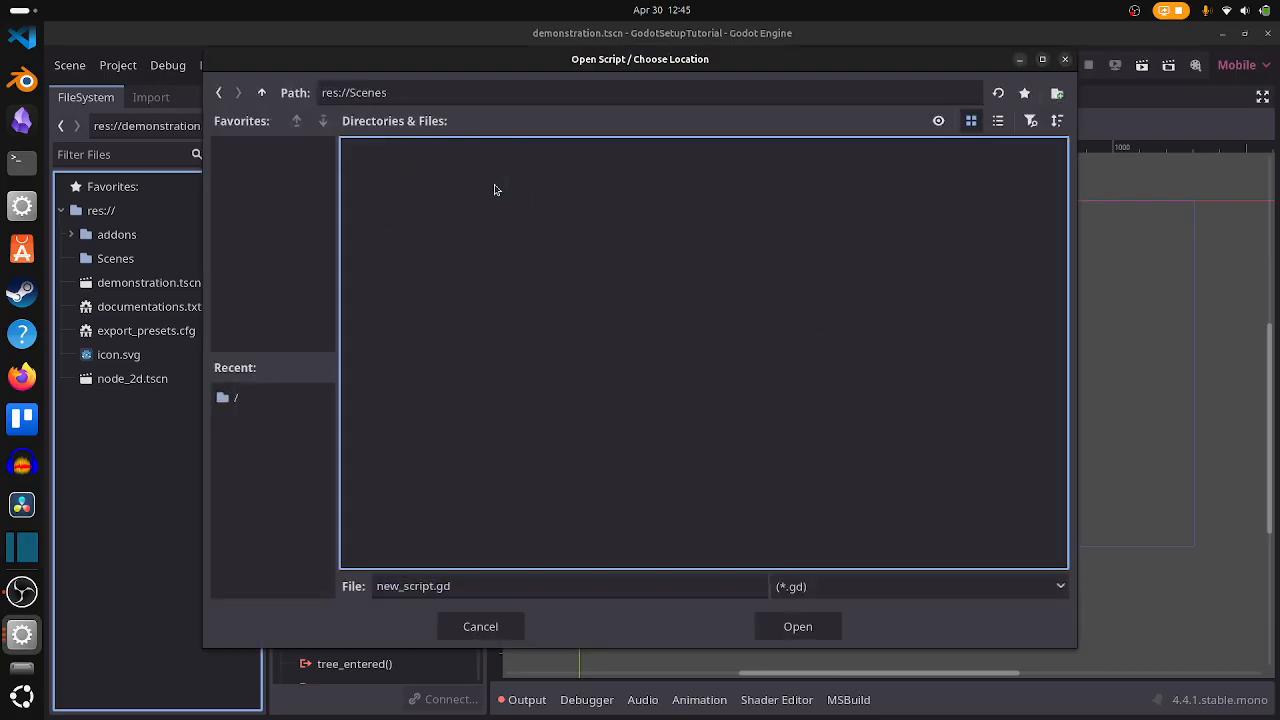
pyautogui.click(797, 634)
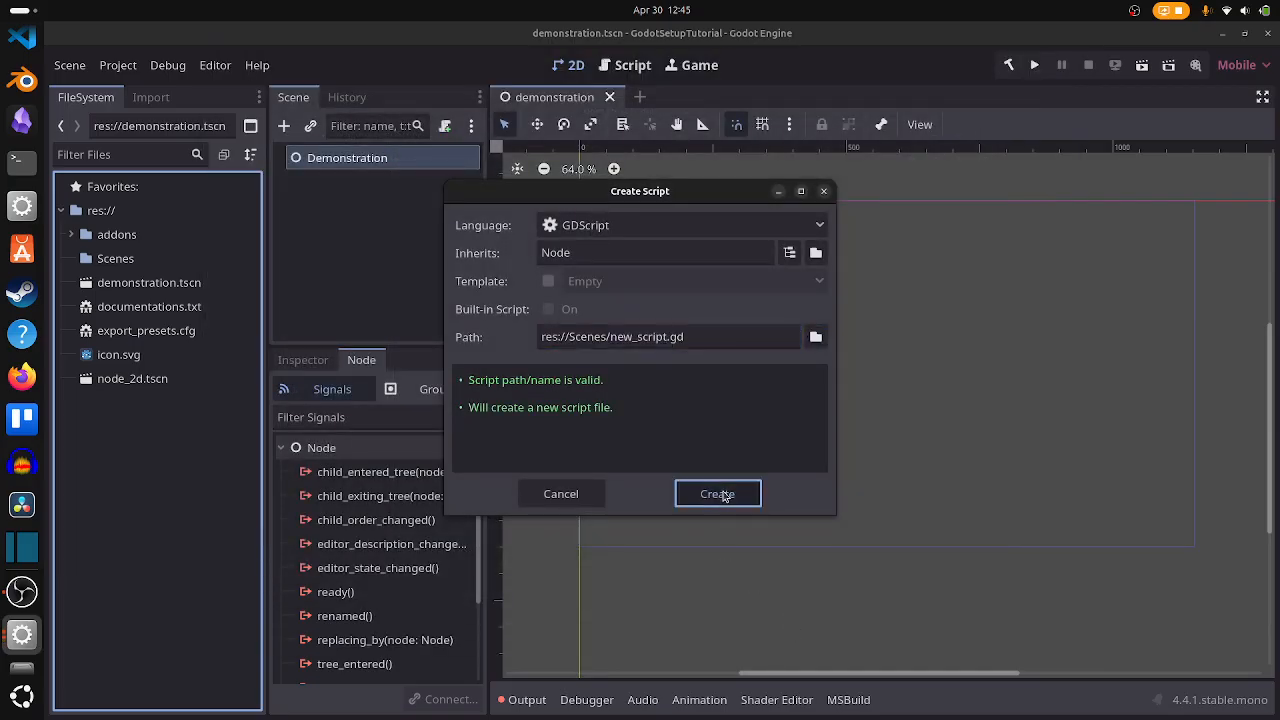
pyautogui.click(722, 491)
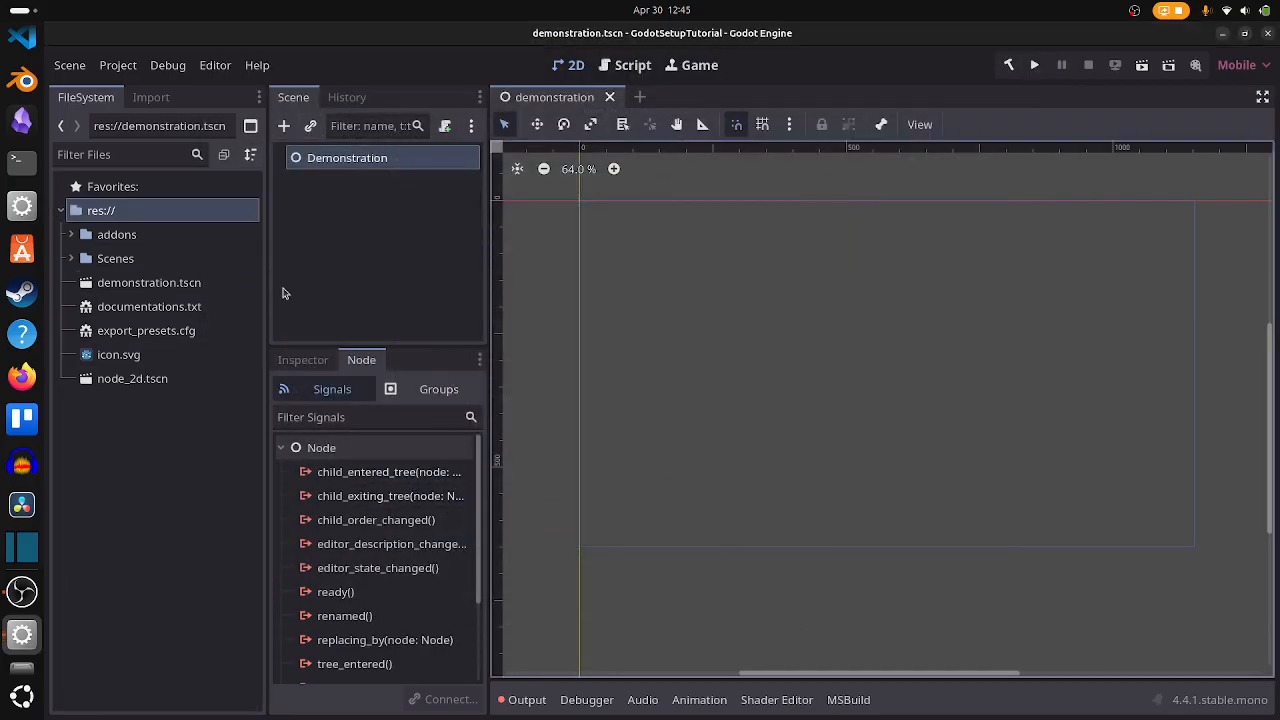
pyautogui.doubleClick(128, 258)
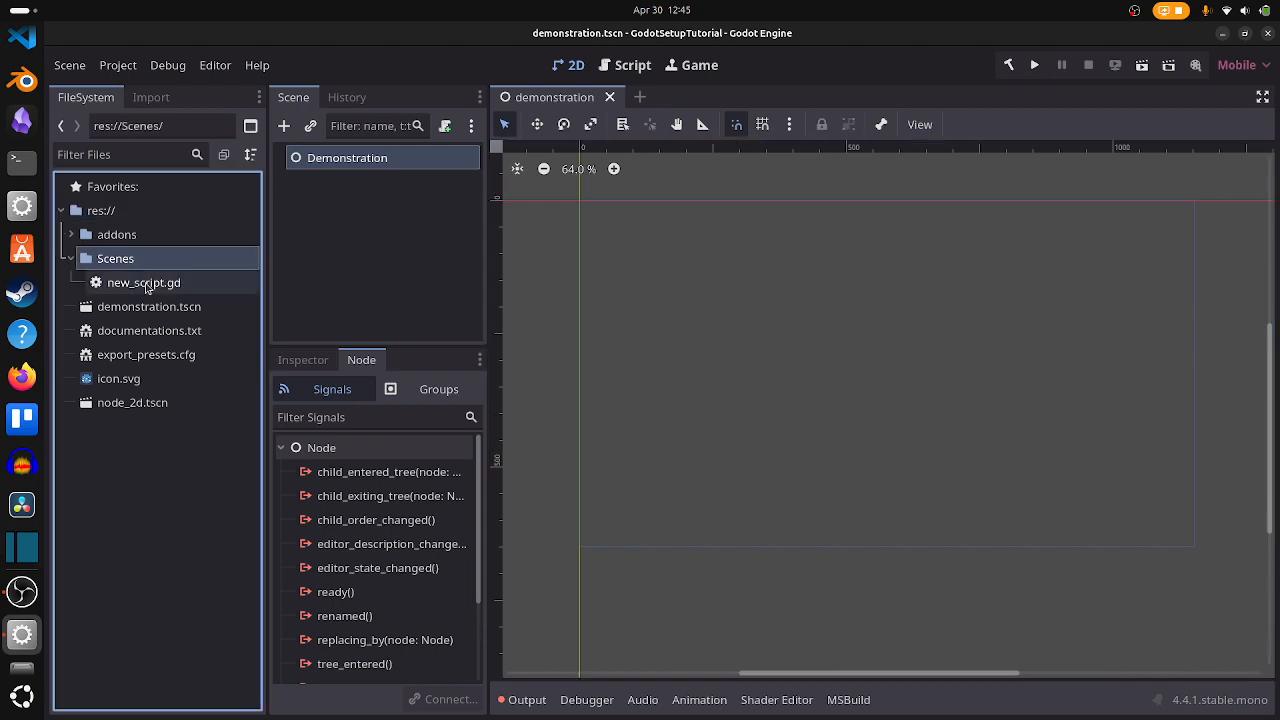
pyautogui.click(146, 284)
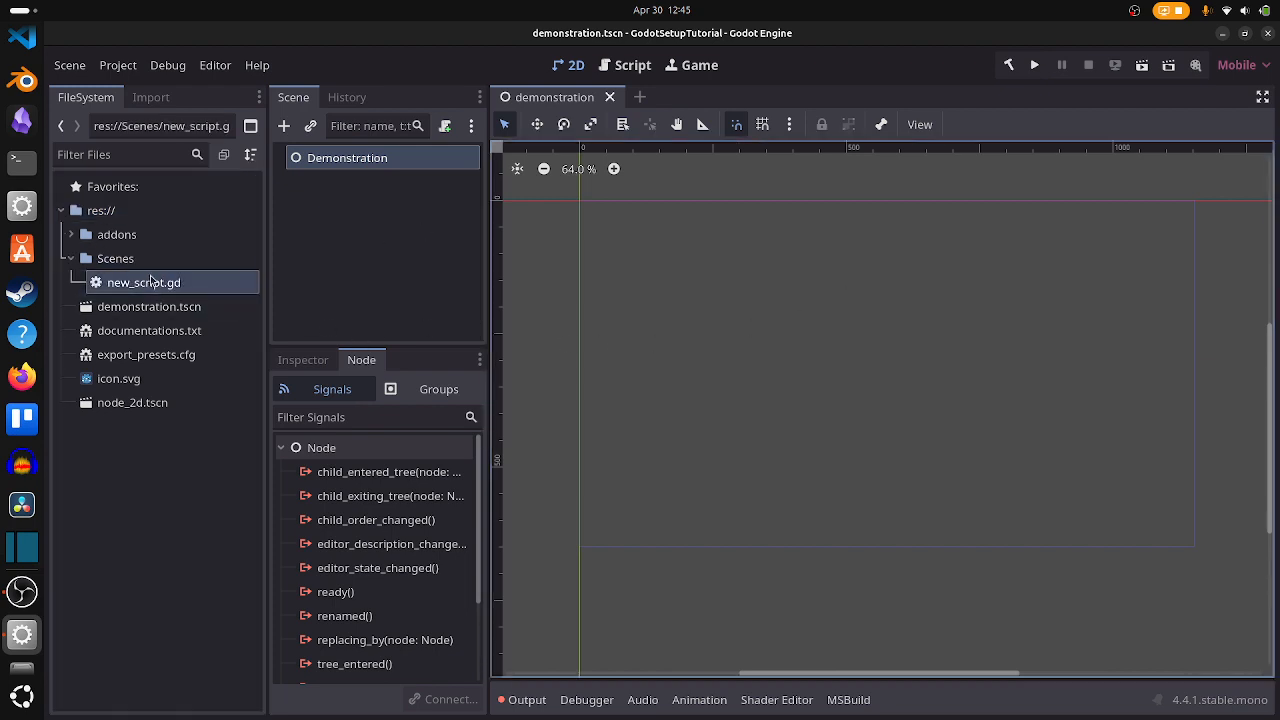
# Create a folder named Scripts in the project root
pyautogui.rightClick(79, 493)
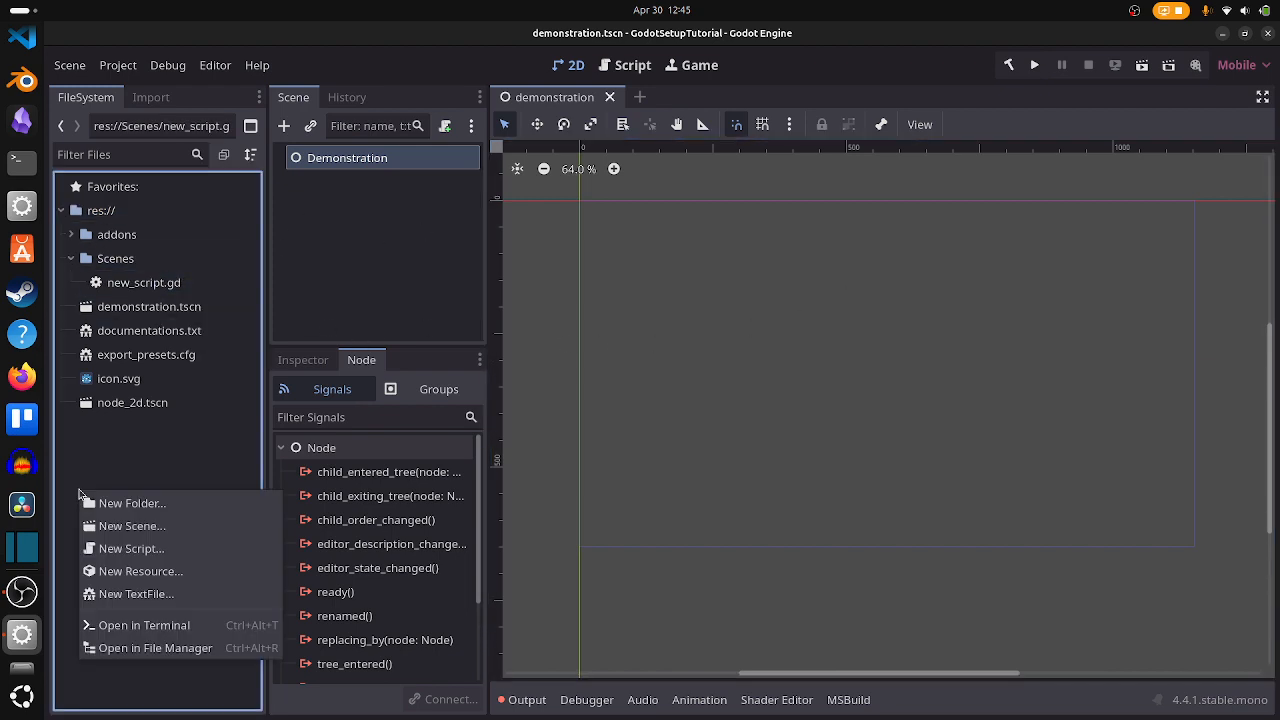
pyautogui.click(128, 456)
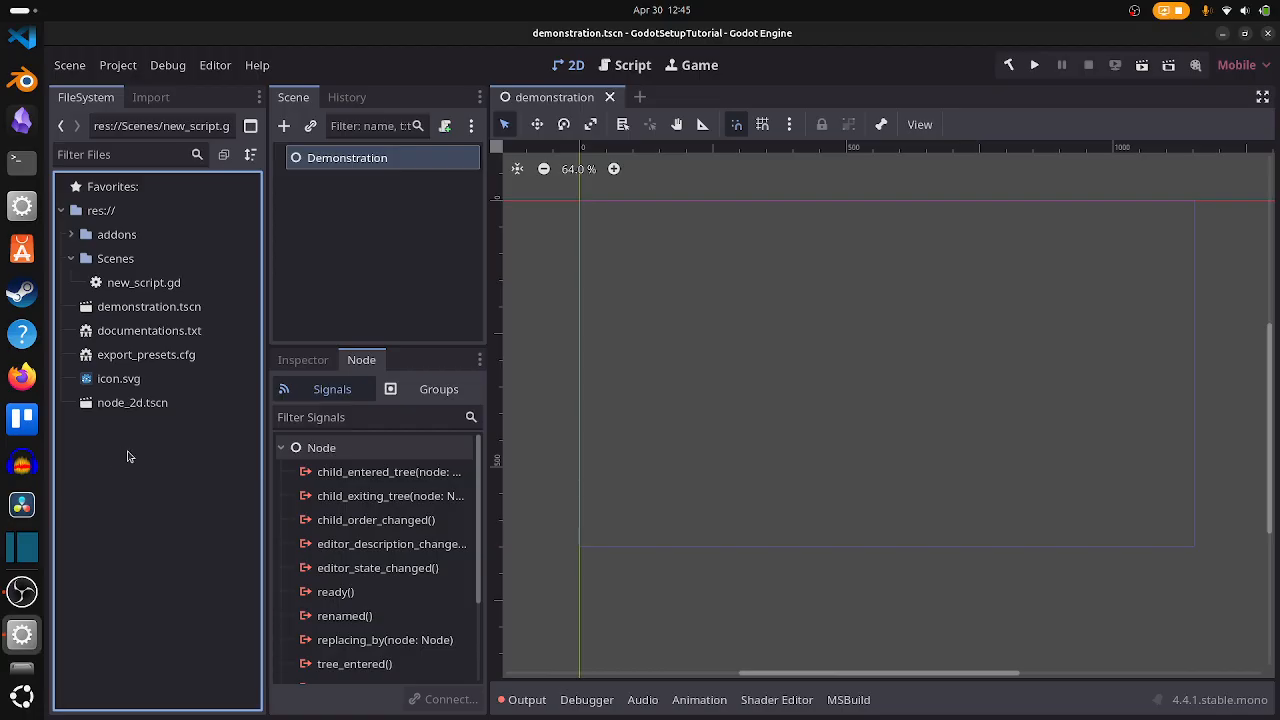
pyautogui.click(157, 286)
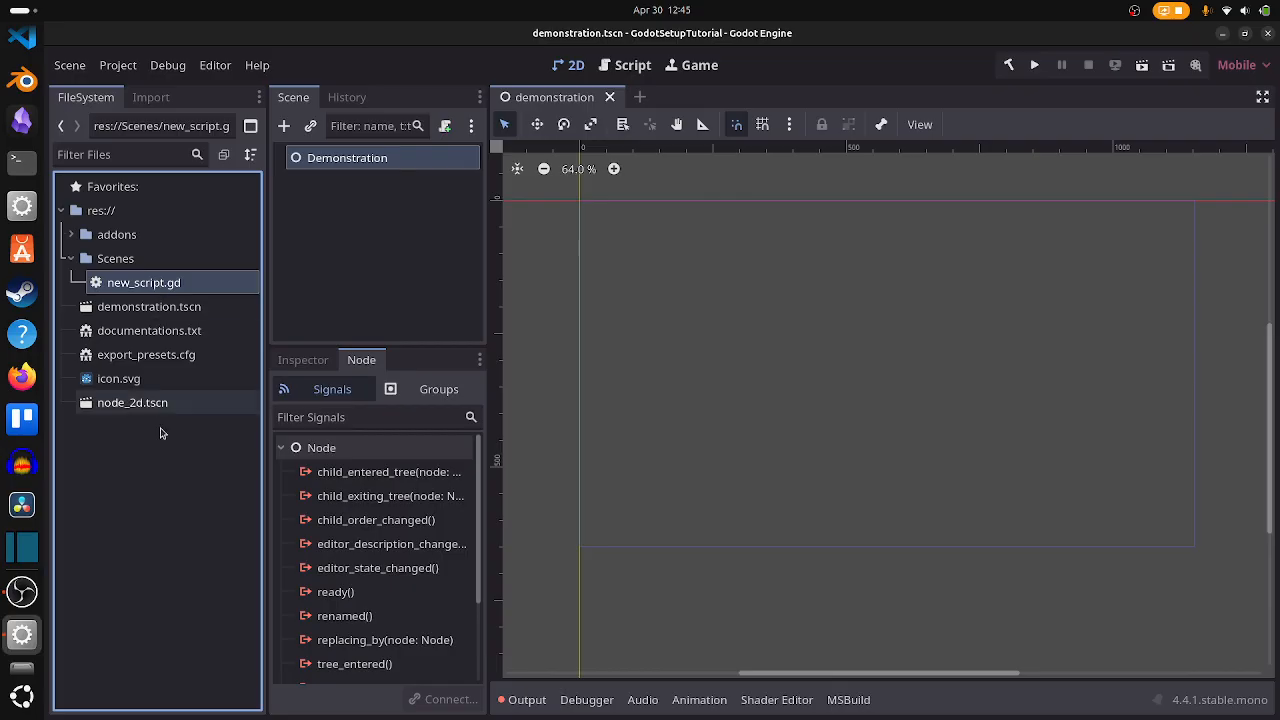
pyautogui.rightClick(158, 472)
pyautogui.click(210, 485)
pyautogui.write('S')
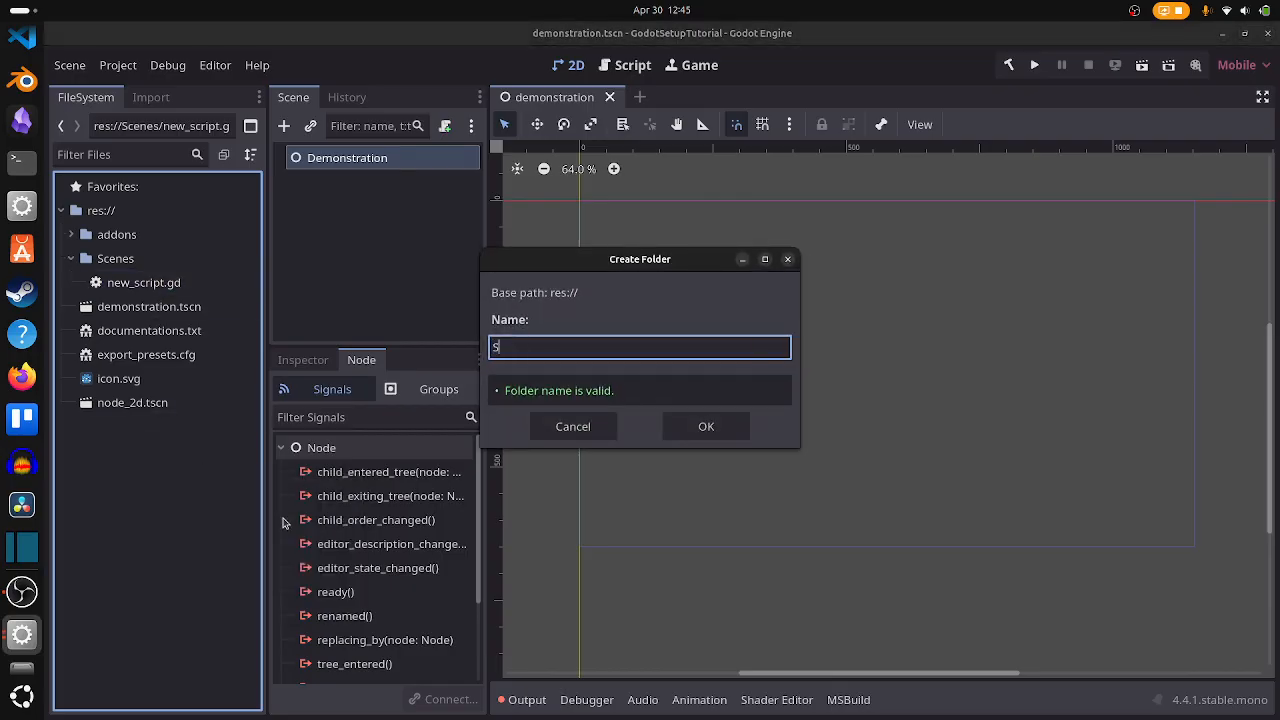
pyautogui.write('cripts')
pyautogui.press('Return')
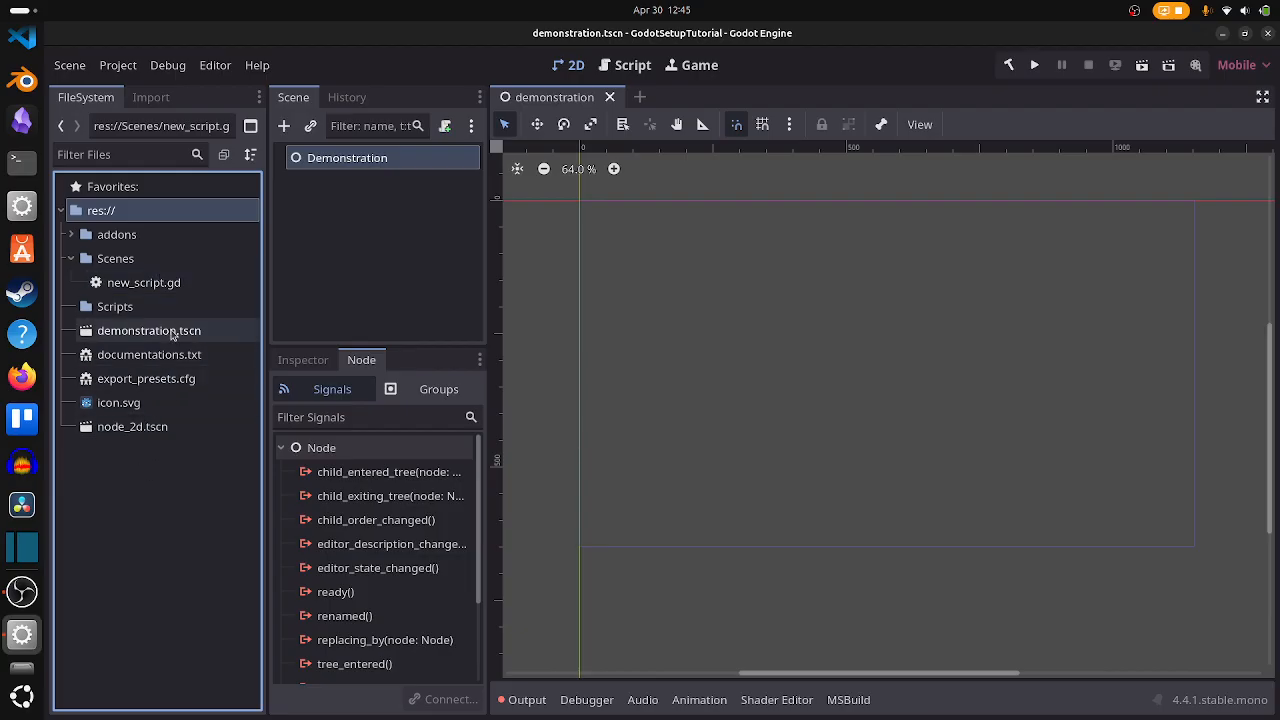
# Move new_script.gd from the Scenes folder into the Scripts folder and expand Scripts to show the file
pyautogui.click(122, 403)
pyautogui.click(150, 331)
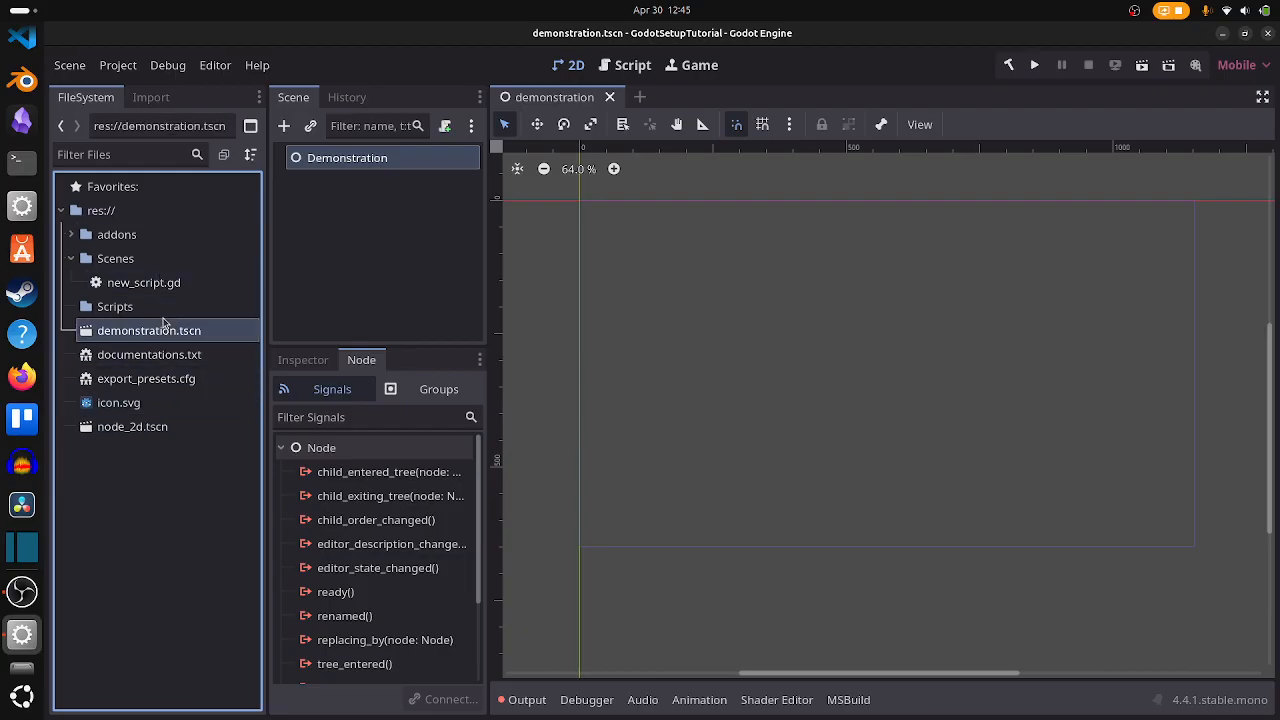
pyautogui.click(171, 308)
pyautogui.moveTo(186, 284); pyautogui.dragTo(156, 307)
pyautogui.click(68, 283)
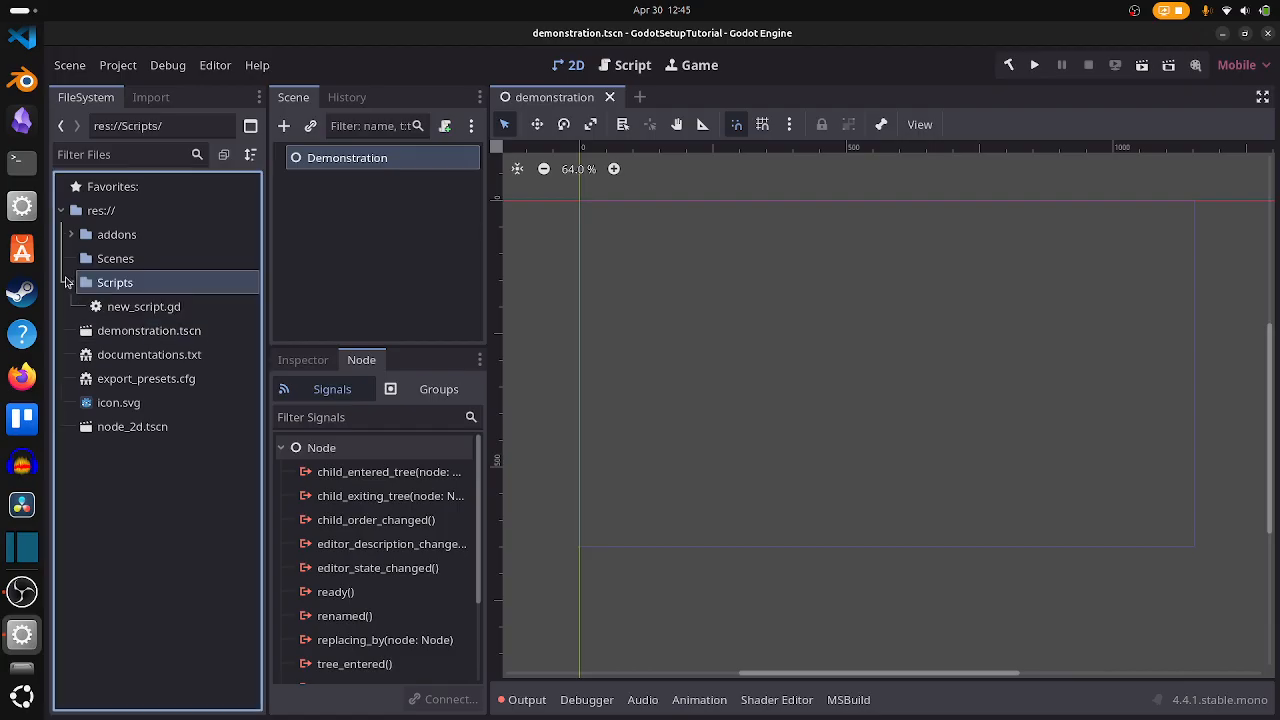
pyautogui.click(177, 306)
# View the Scripts folder's files and the parent GodotSetupTutorial folder in the system file manager, then return to the Godot editor
pyautogui.click(103, 285)
pyautogui.rightClick(107, 288)
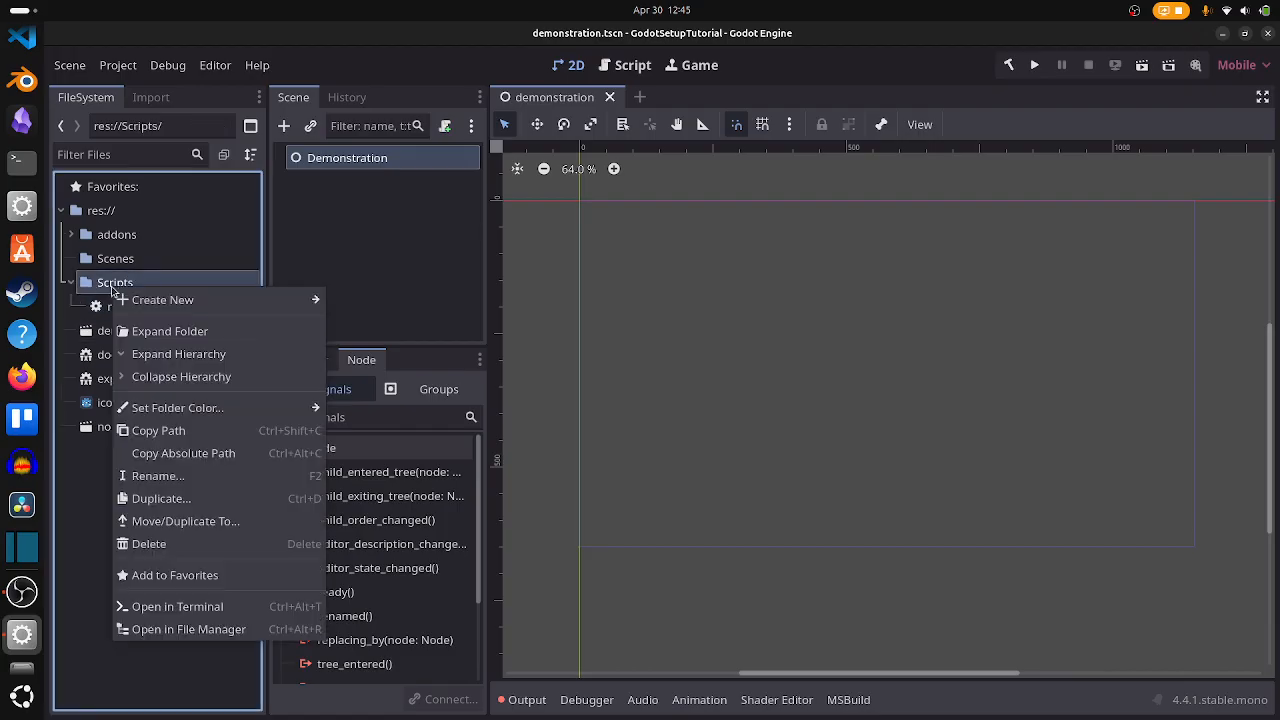
pyautogui.click(170, 632)
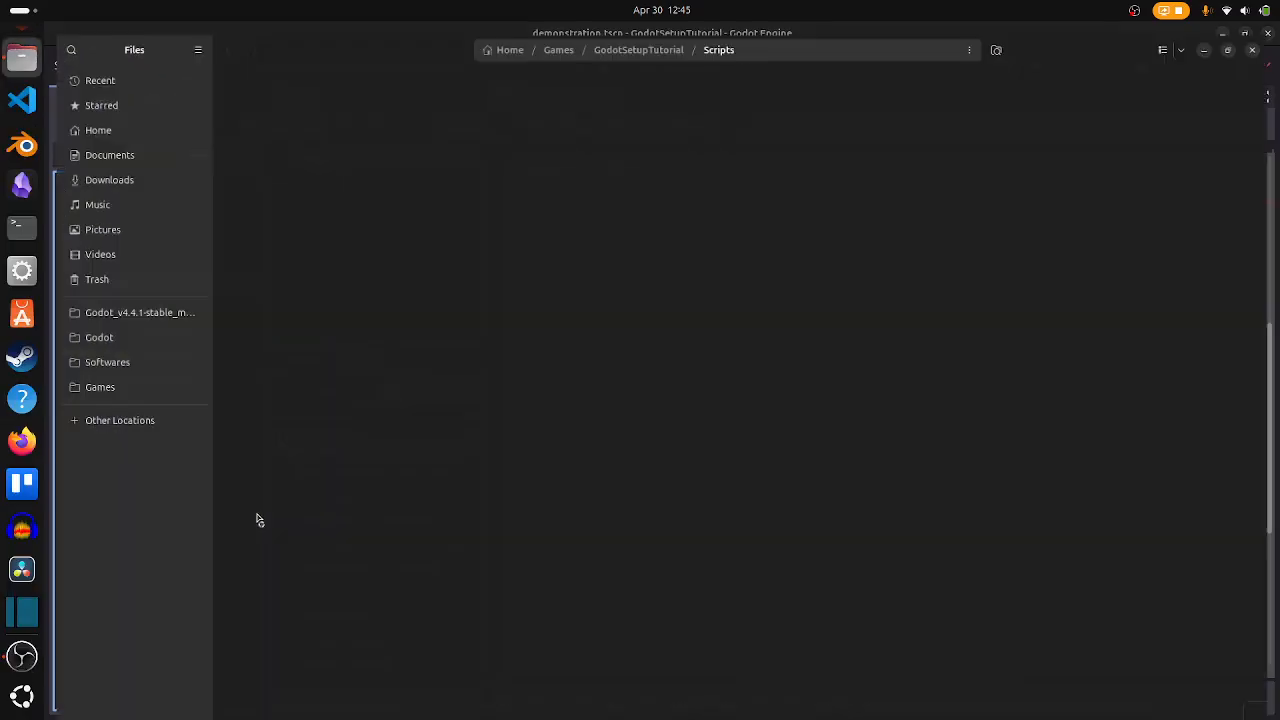
pyautogui.click(258, 88)
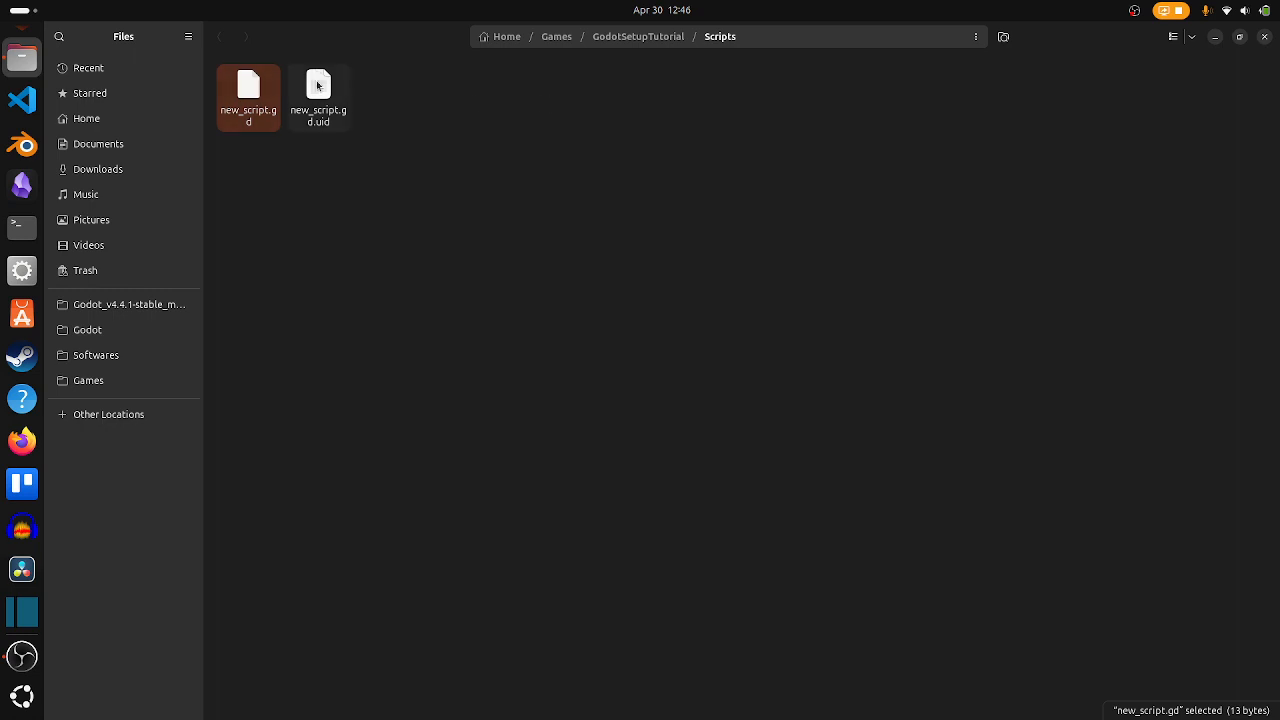
pyautogui.click(319, 88)
pyautogui.click(474, 166)
pyautogui.click(640, 40)
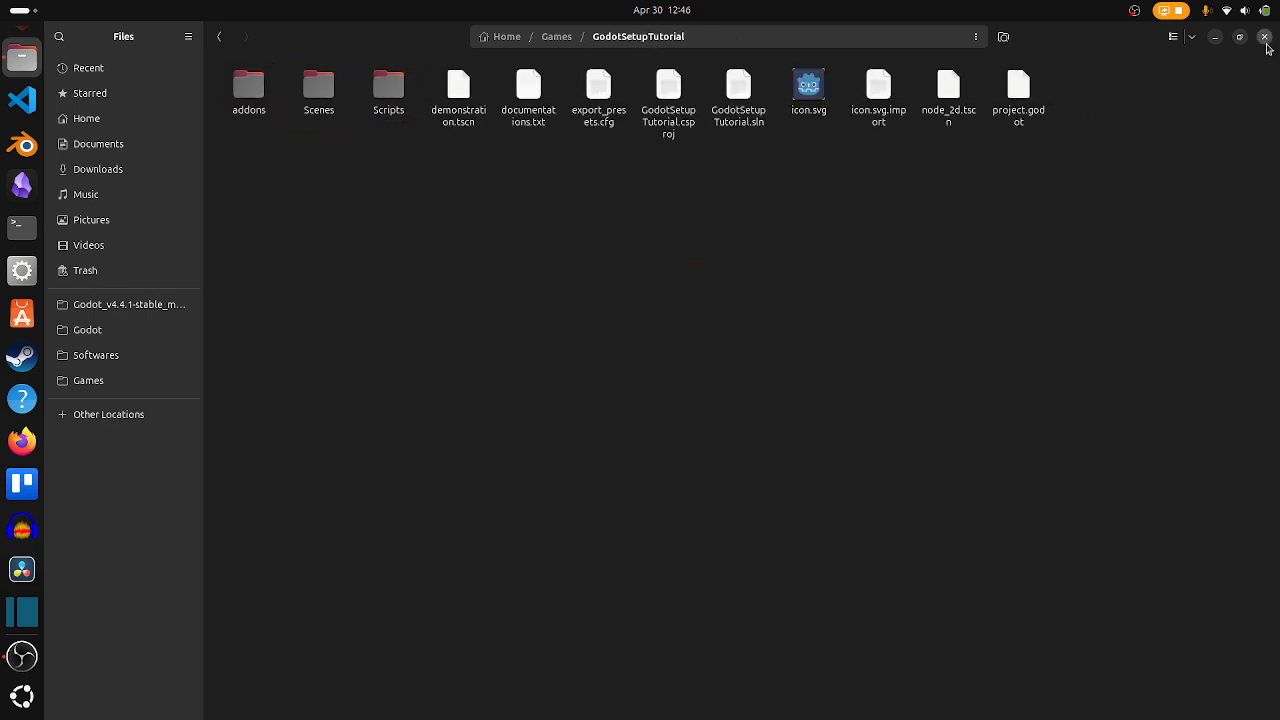
pyautogui.click(1264, 36)
# Select icon.svg in the project files, examine its import settings, and return to the file list
pyautogui.click(148, 100)
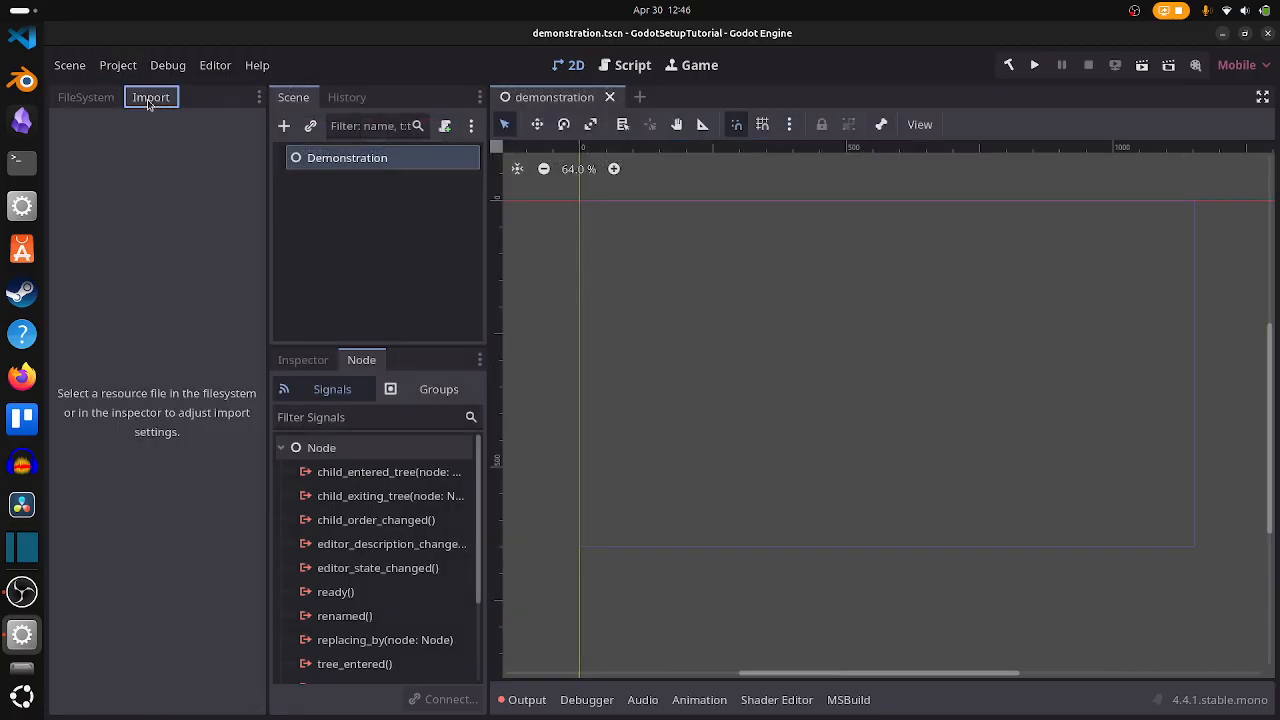
pyautogui.click(97, 100)
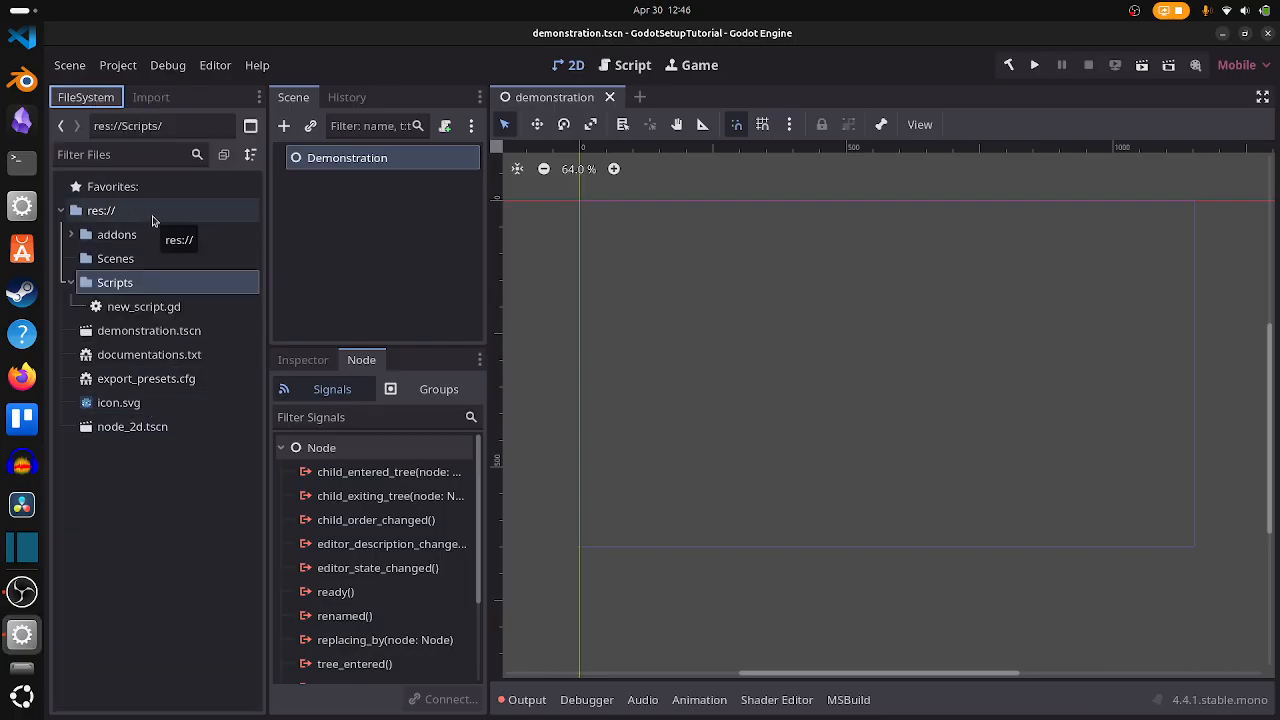
pyautogui.moveTo(138, 407)
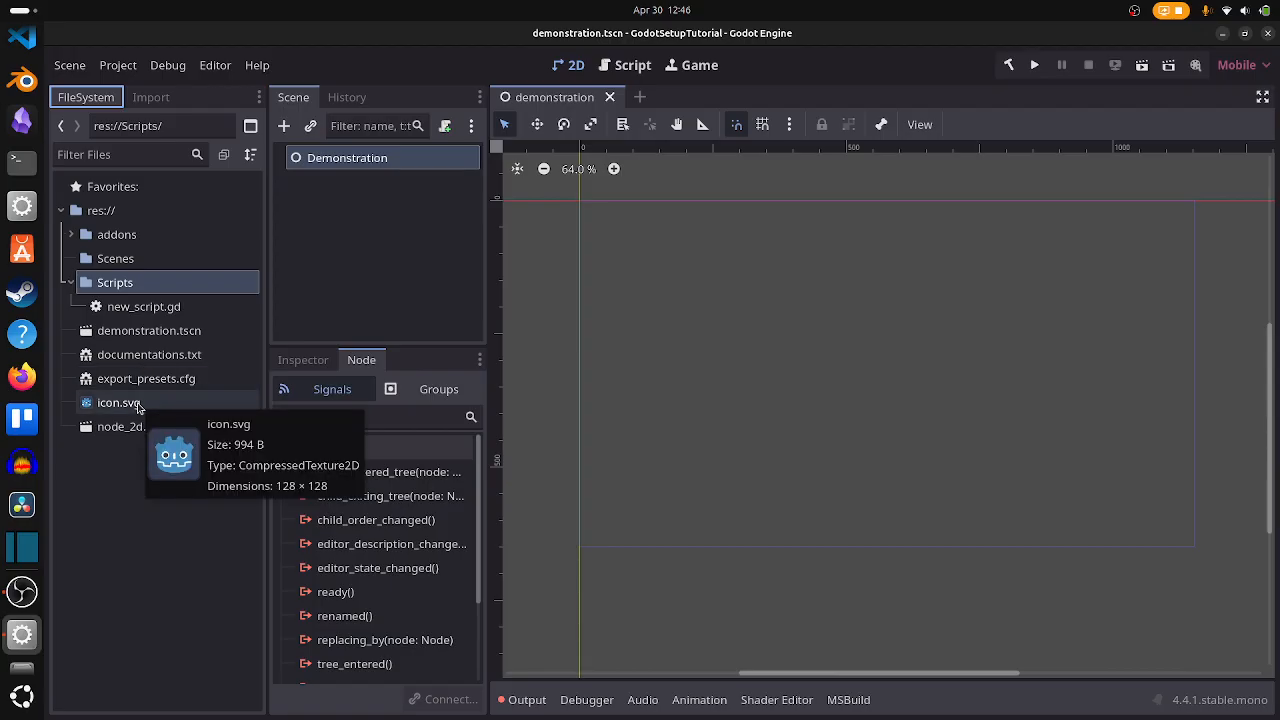
pyautogui.click(140, 410)
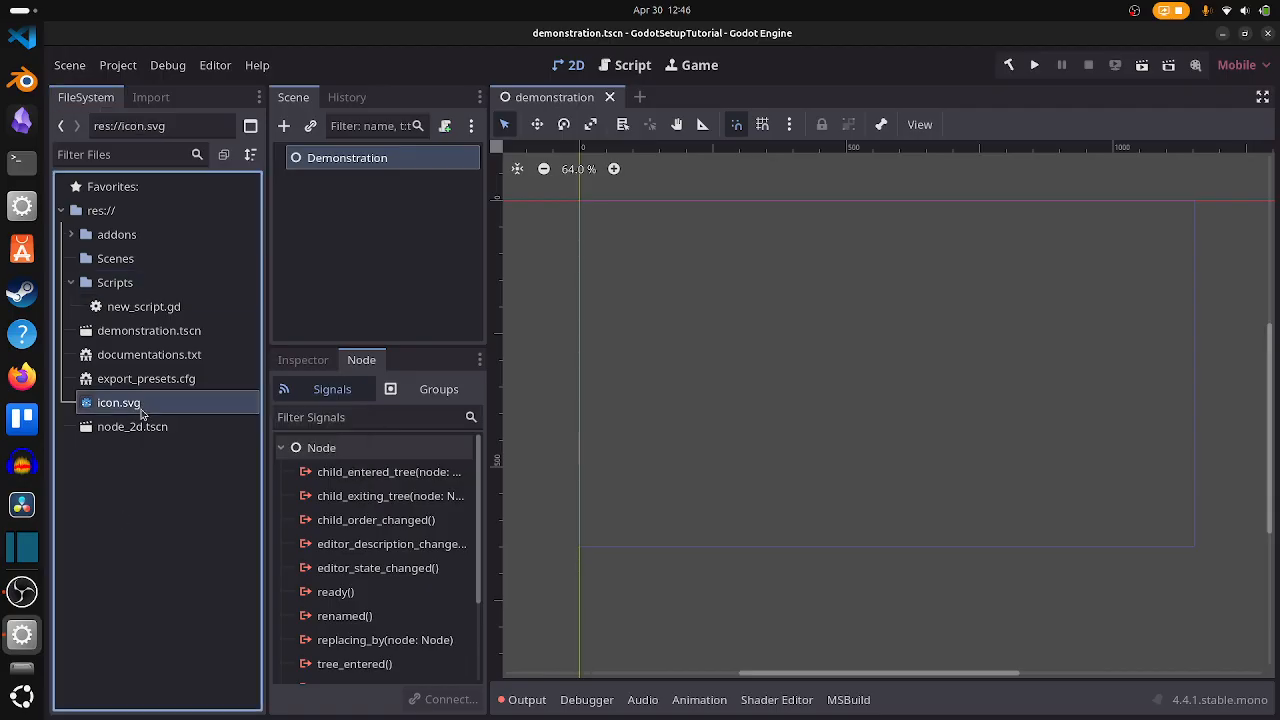
pyautogui.moveTo(115, 406)
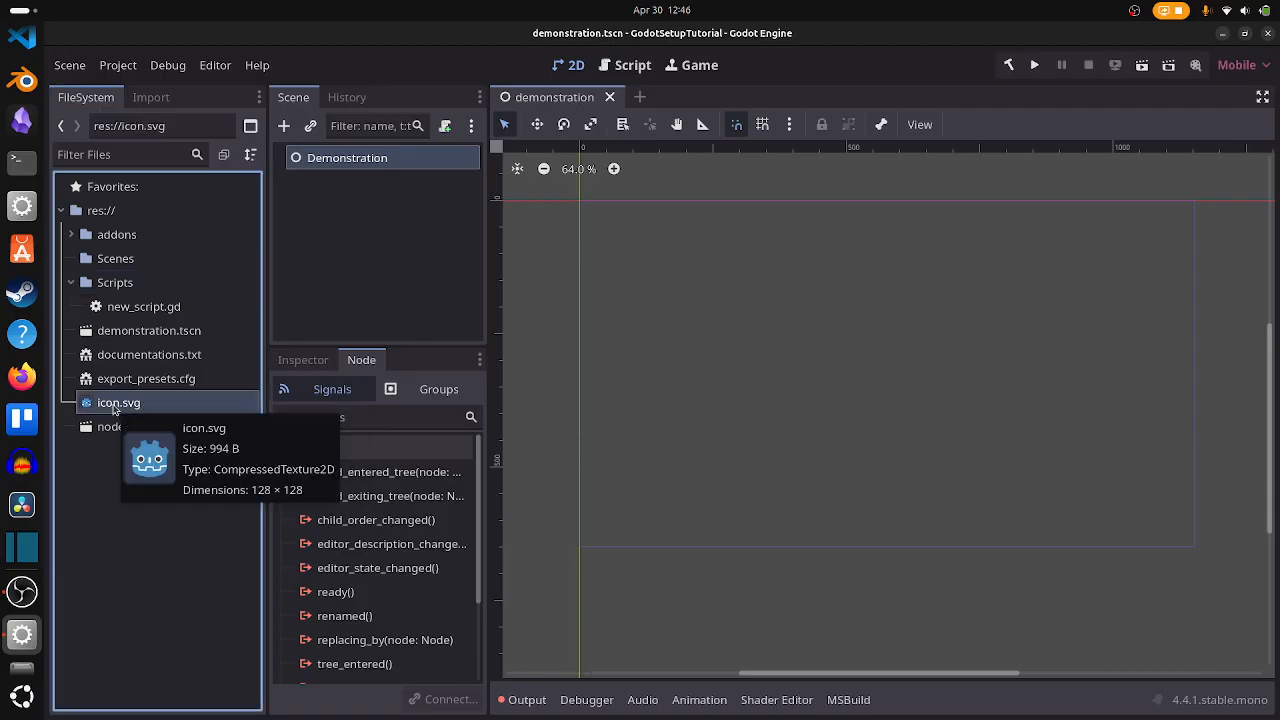
pyautogui.click(150, 98)
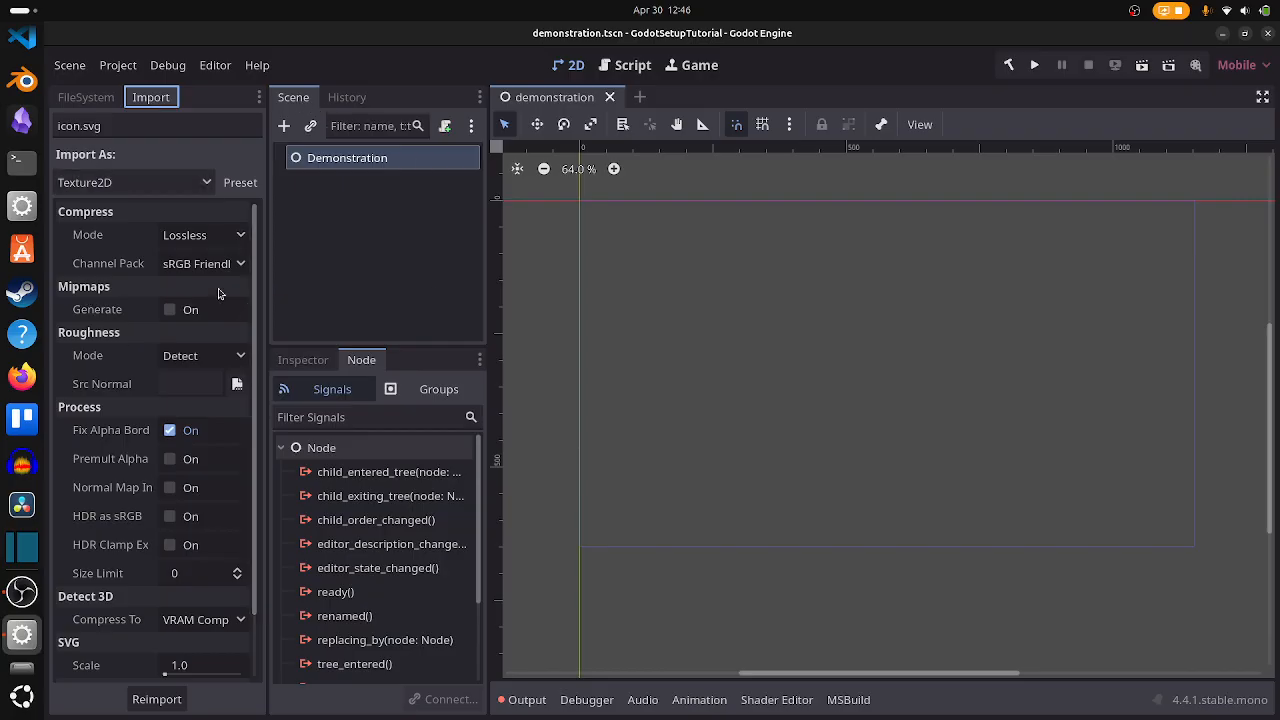
pyautogui.scroll(-2, 154, 422)
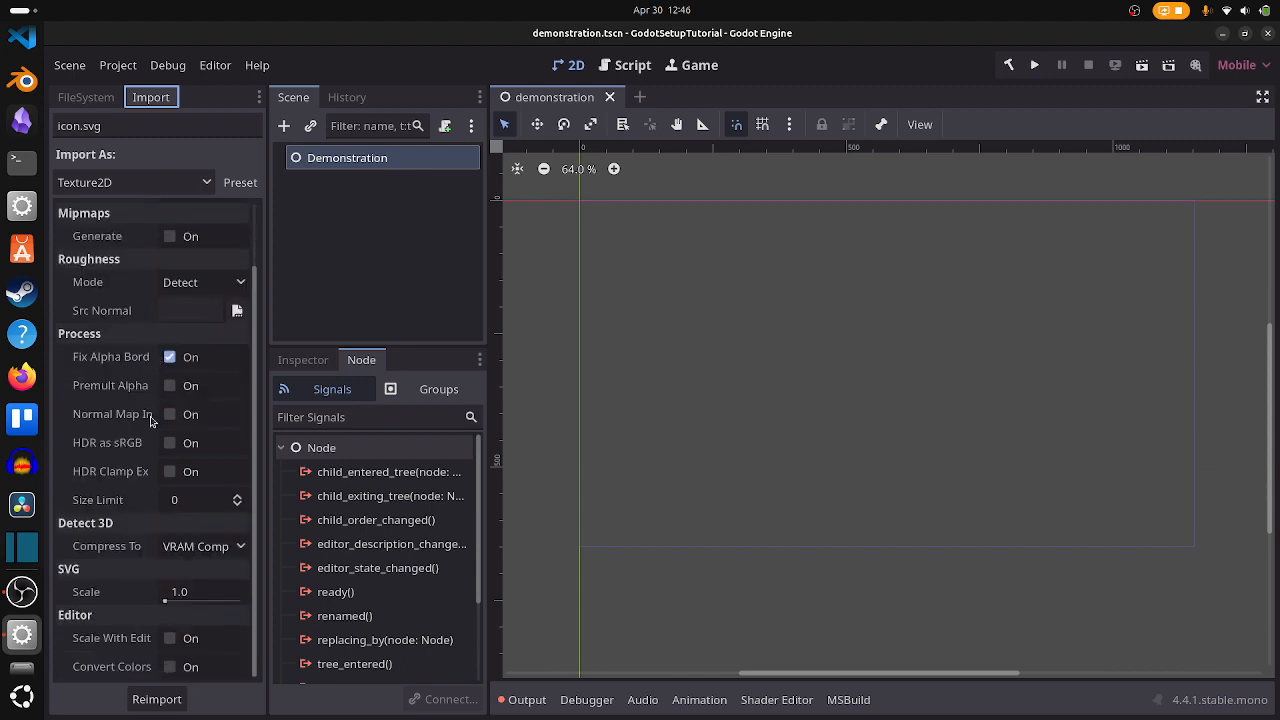
pyautogui.scroll(2, 154, 422)
pyautogui.click(87, 100)
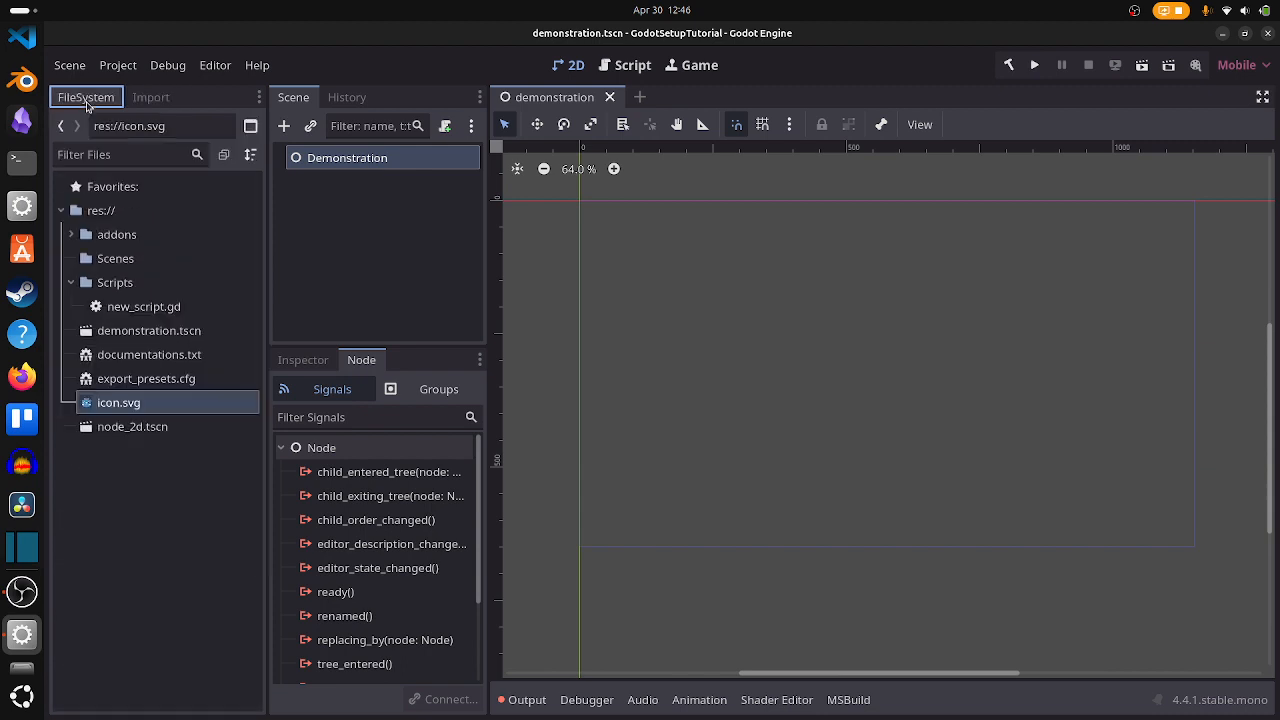
pyautogui.moveTo(121, 410)
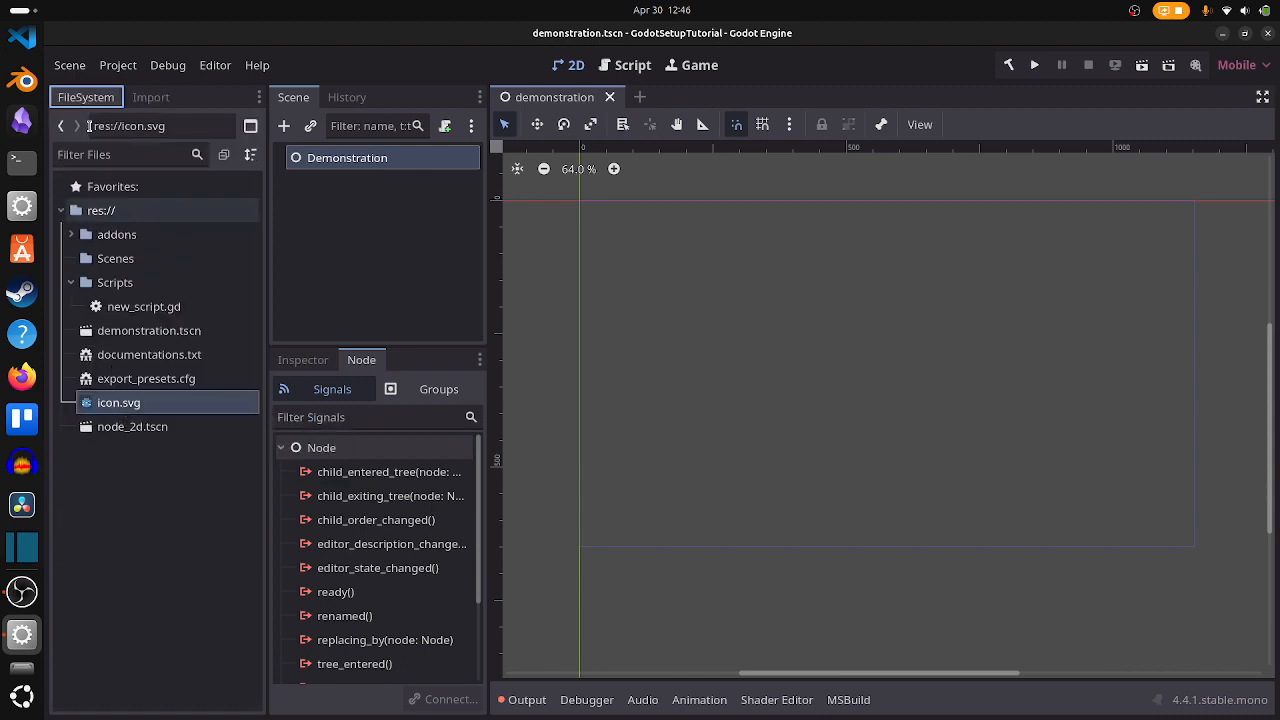
pyautogui.click(150, 98)
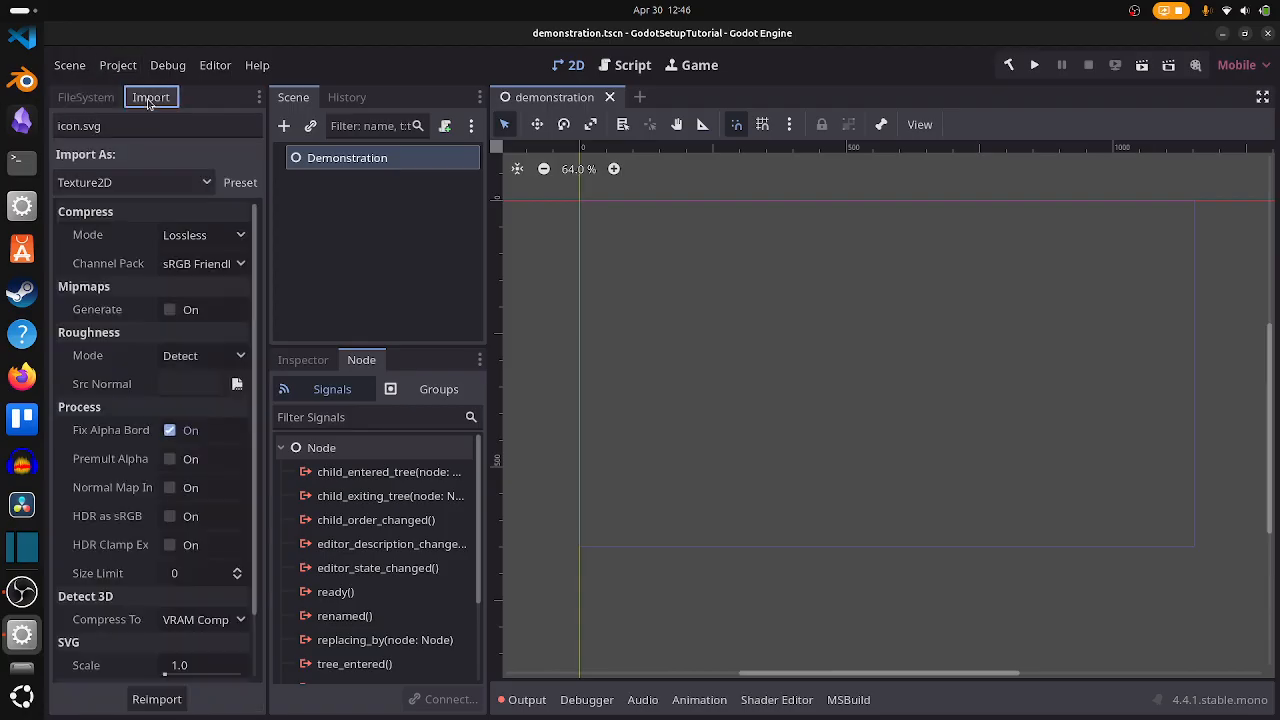
pyautogui.click(87, 98)
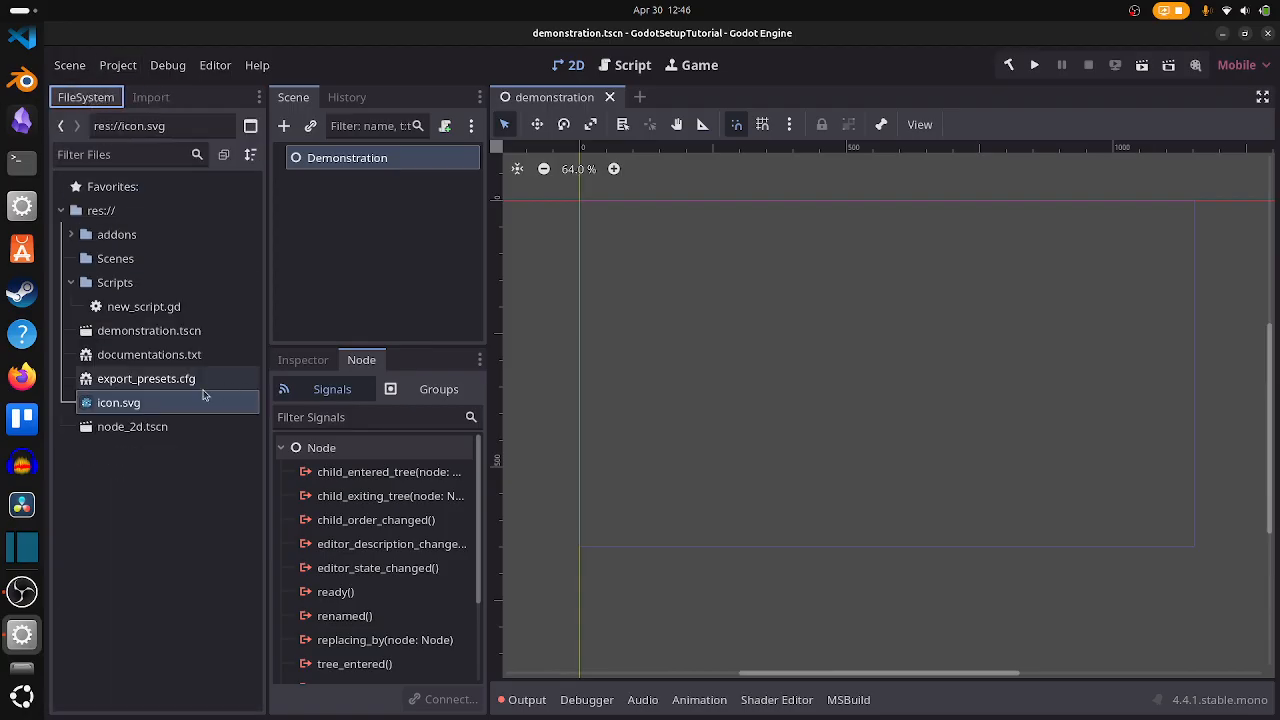
# Show icon.svg in the system file manager and select it there
pyautogui.rightClick(148, 413)
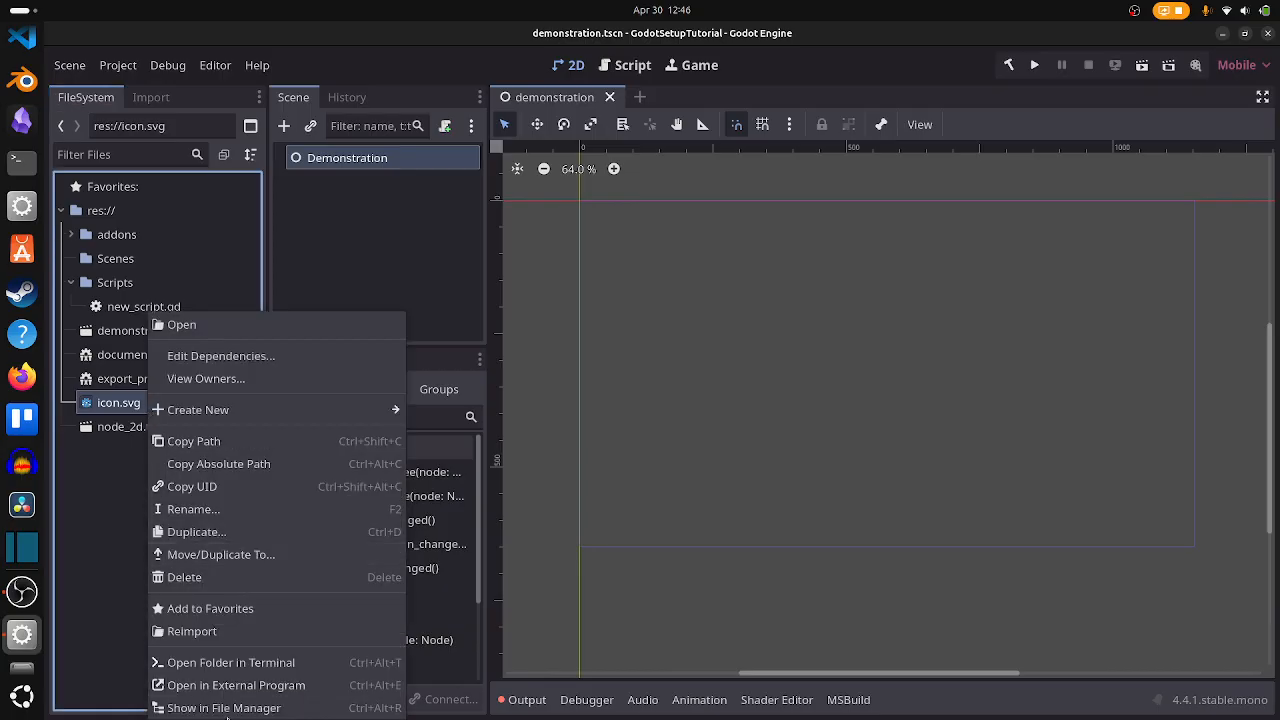
pyautogui.click(231, 710)
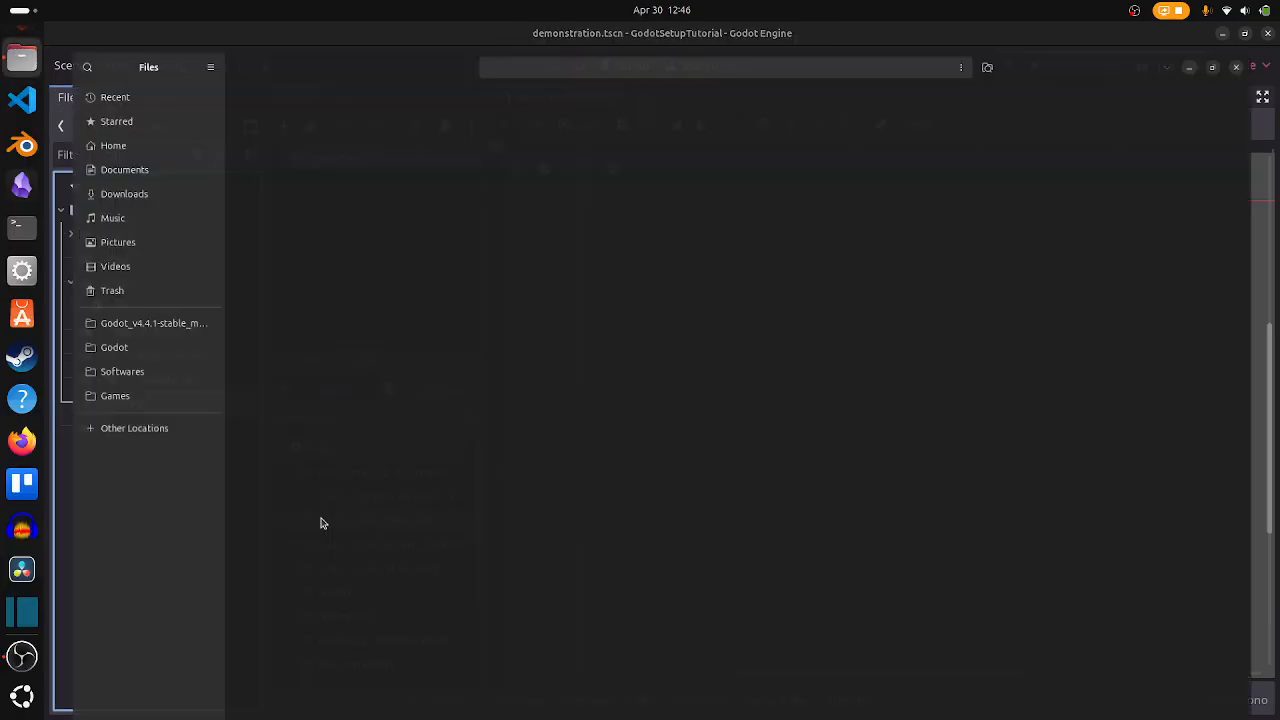
pyautogui.click(829, 89)
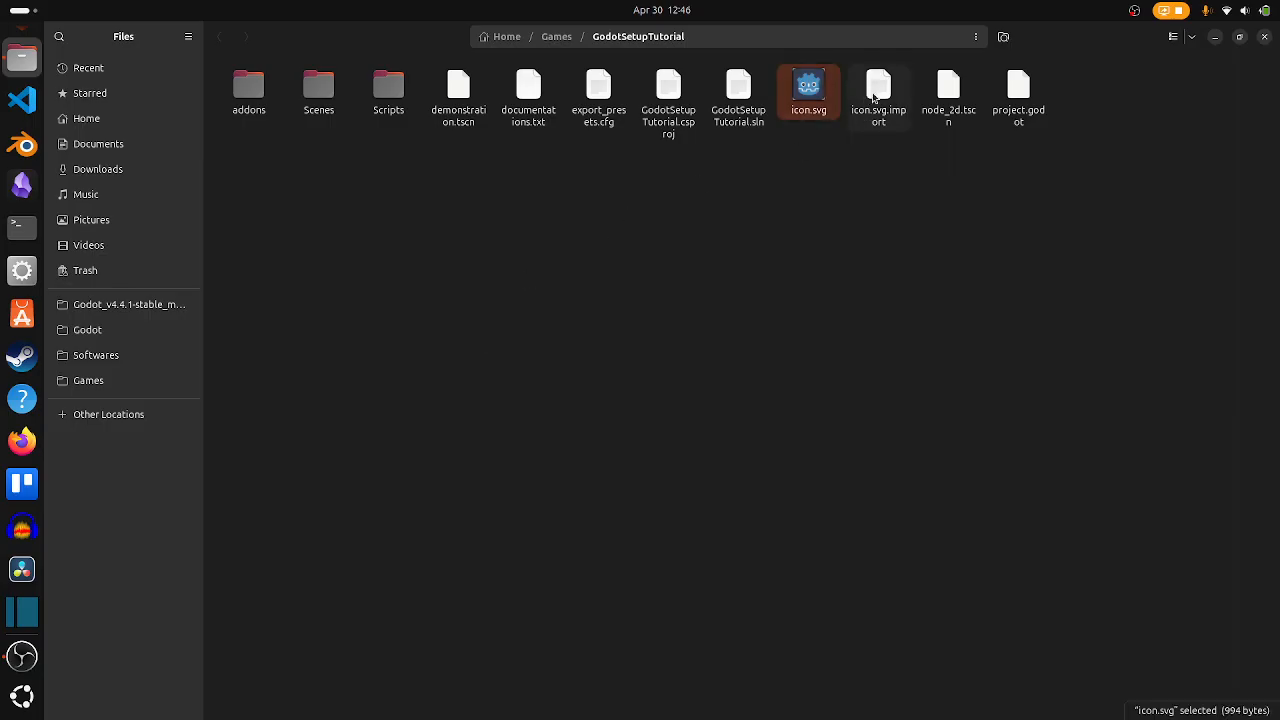
# Open icon.svg.import from the project folder, examine its source_file path under deps, and close the file
pyautogui.click(875, 97)
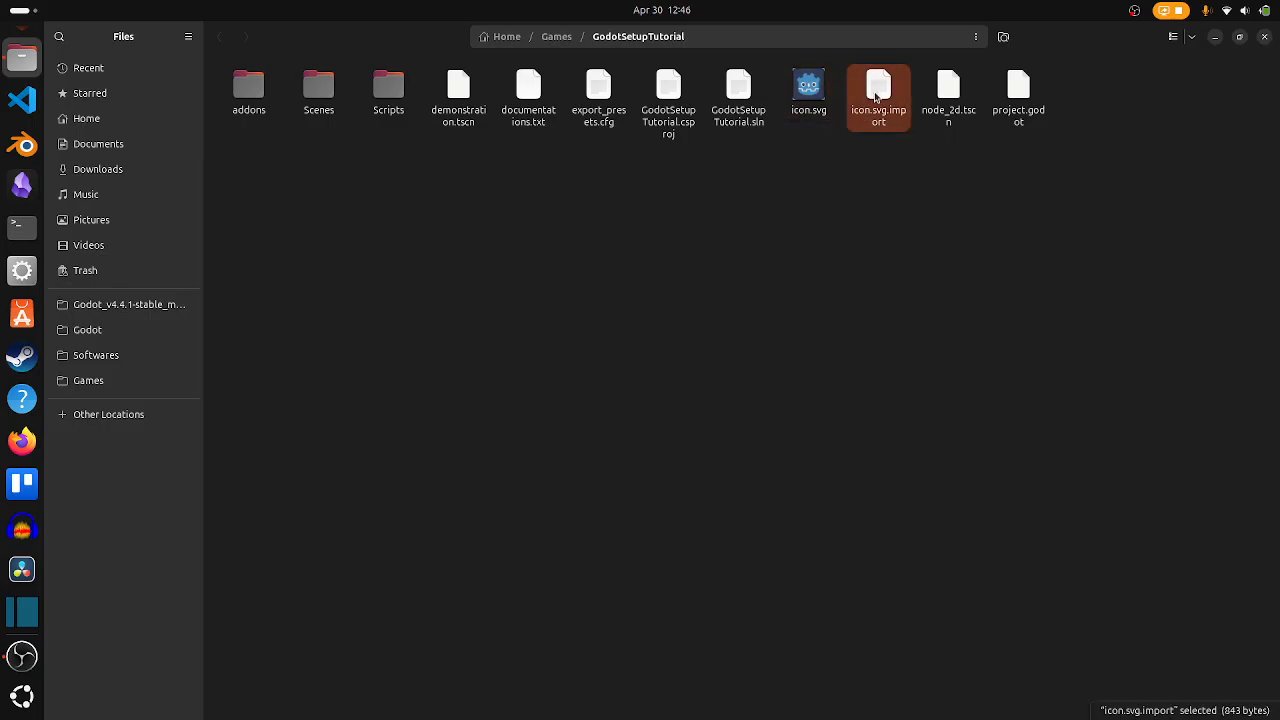
pyautogui.doubleClick(875, 97)
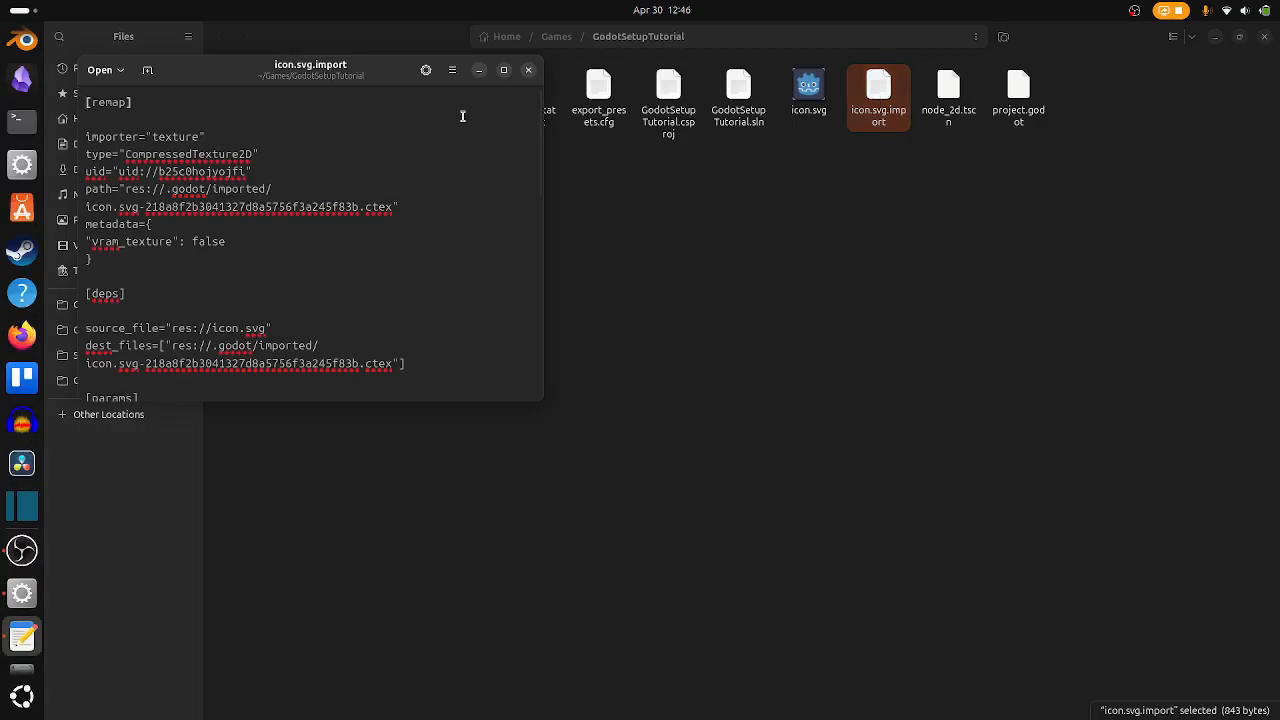
pyautogui.click(264, 154)
pyautogui.scroll(-3, 379, 150)
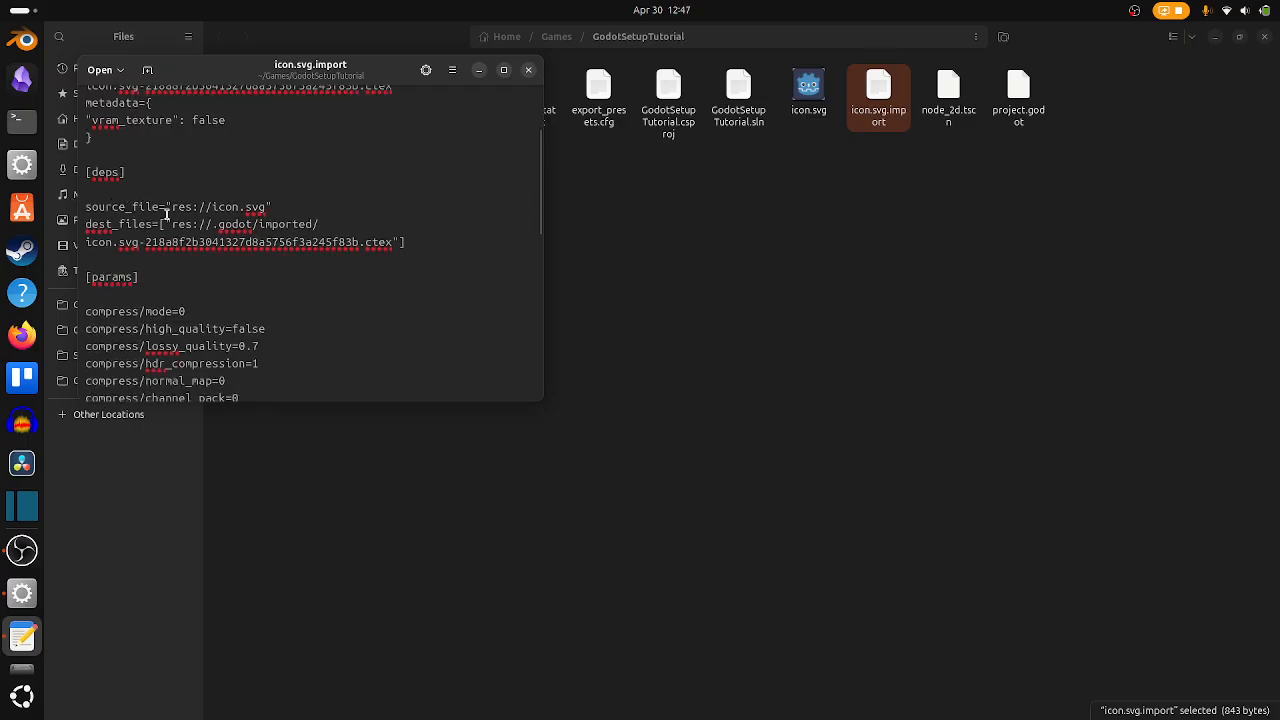
pyautogui.moveTo(176, 206); pyautogui.dragTo(265, 205)
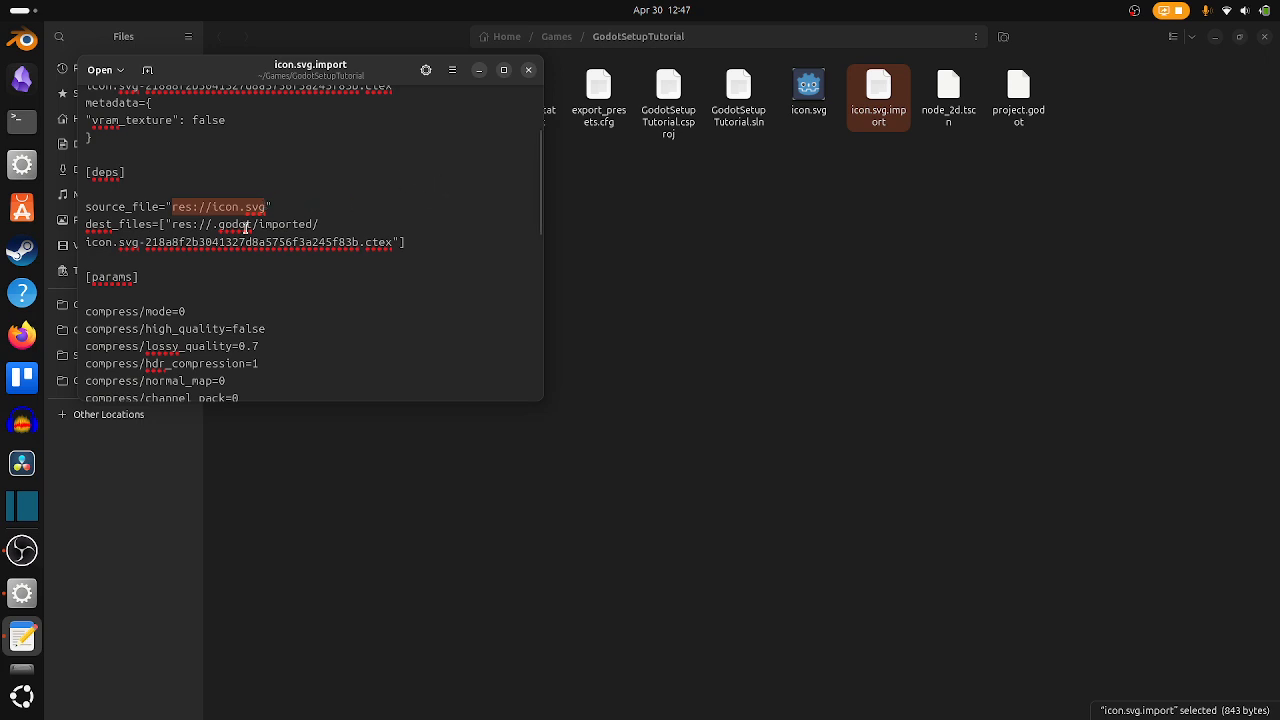
pyautogui.click(528, 69)
pyautogui.click(590, 212)
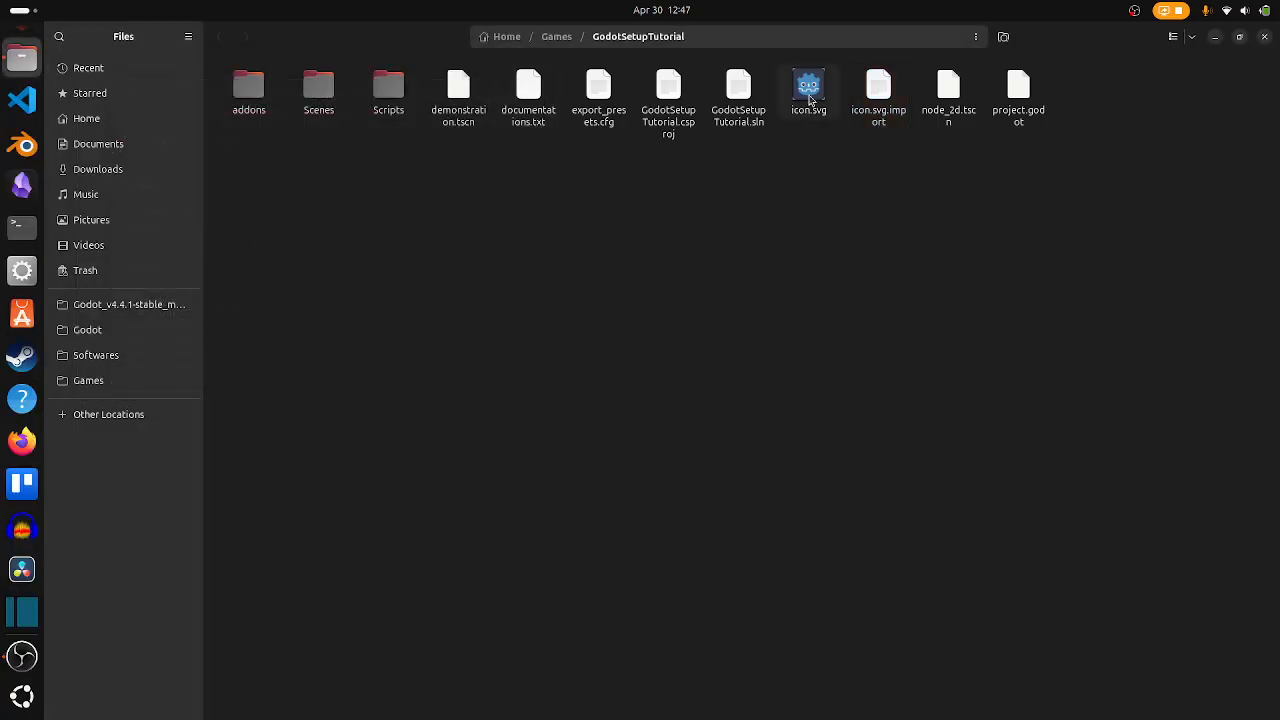
# Create a new folder named Assets in the GodotSetupTutorial folder
pyautogui.moveTo(810, 99); pyautogui.dragTo(624, 198)
pyautogui.rightClick(624, 198)
pyautogui.click(658, 208)
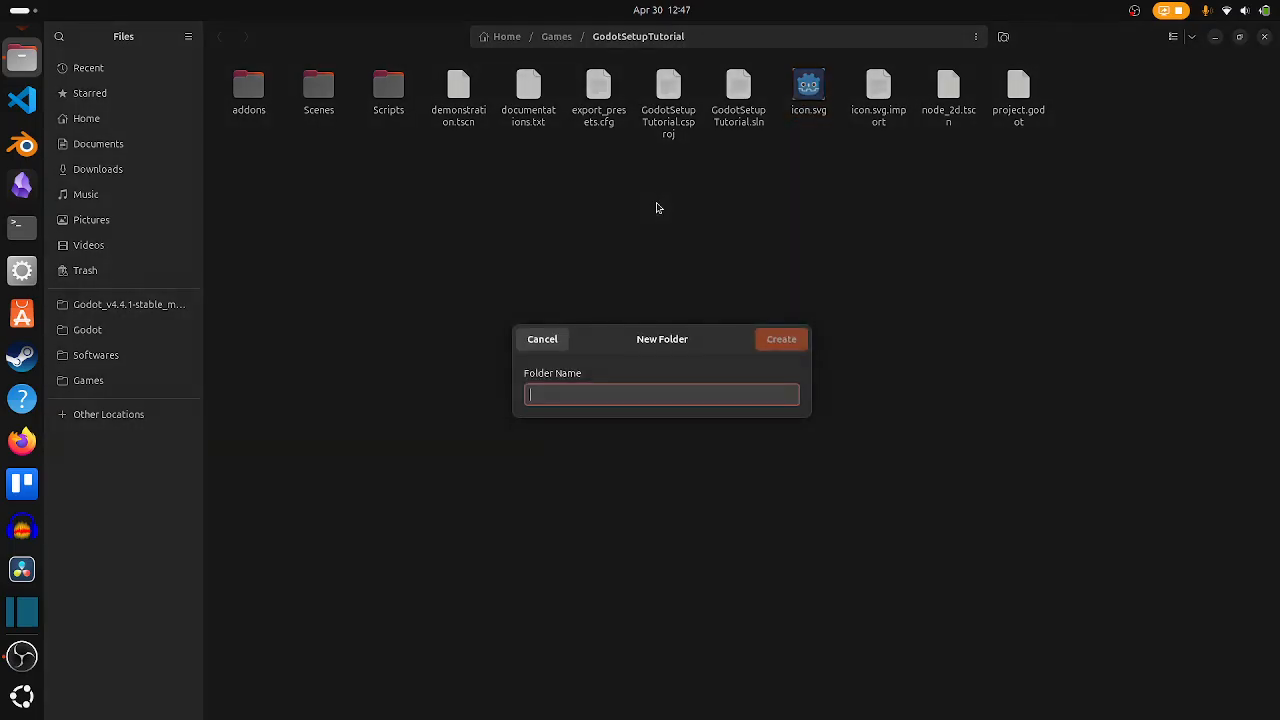
pyautogui.write('Ass')
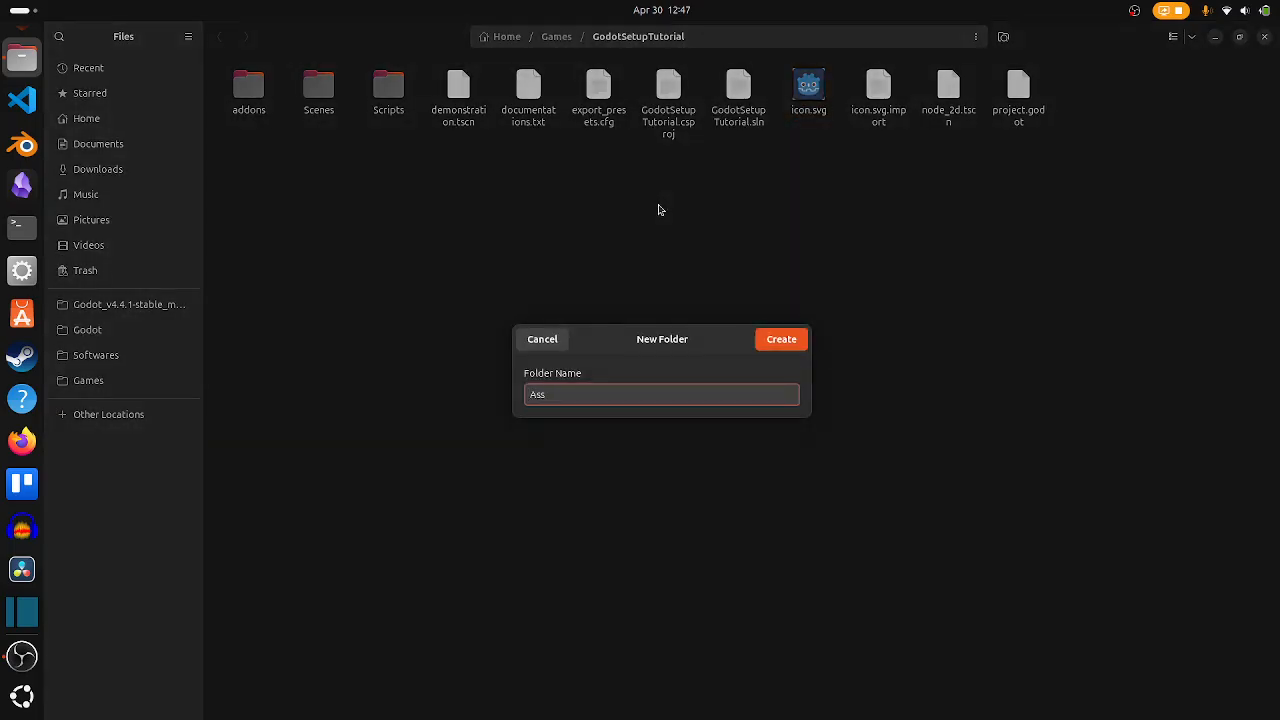
pyautogui.write('ets')
pyautogui.press('Return')
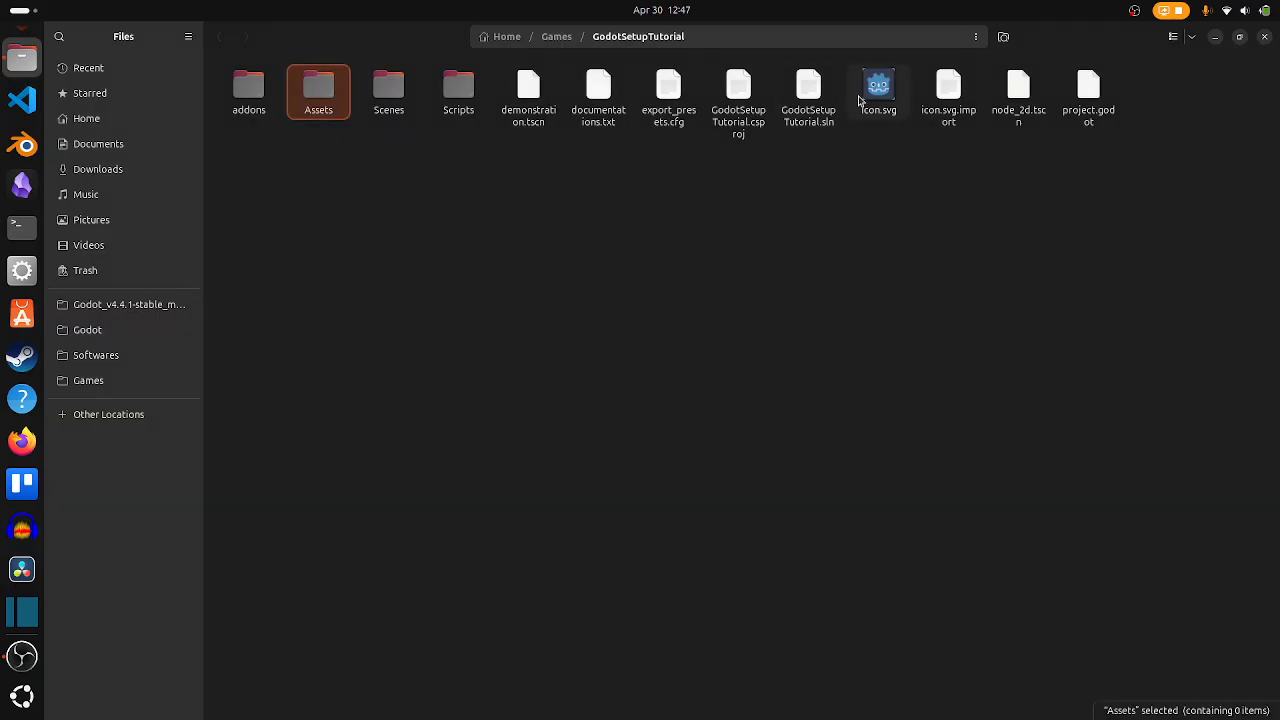
# Move icon.svg into the Assets folder, leaving icon.svg.import in place, and return to the Godot editor
pyautogui.moveTo(877, 90); pyautogui.dragTo(322, 94)
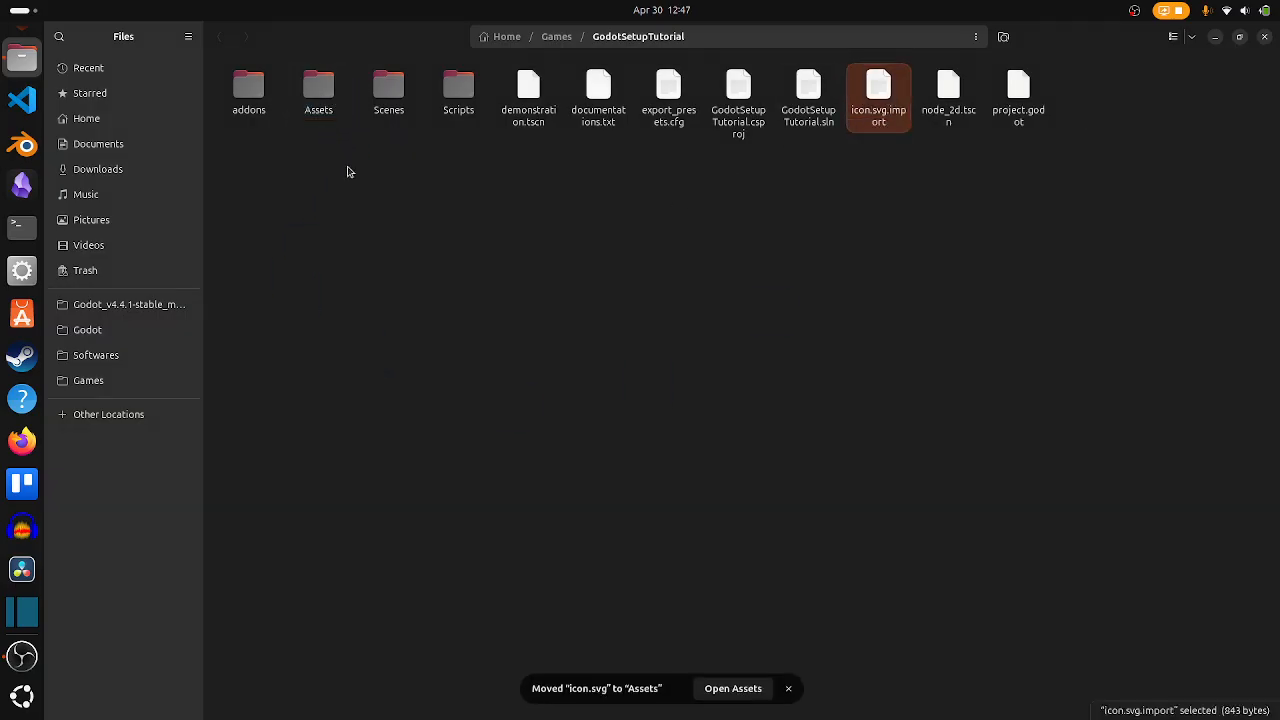
pyautogui.click(844, 130)
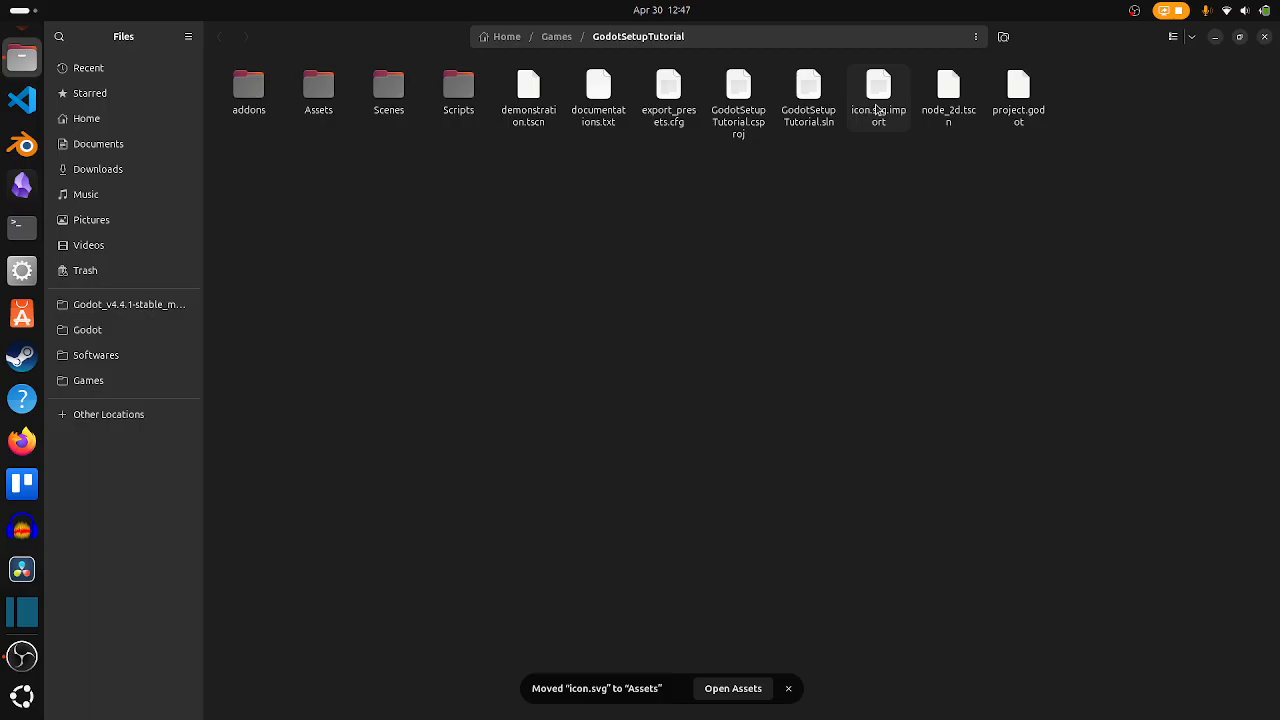
pyautogui.click(1215, 36)
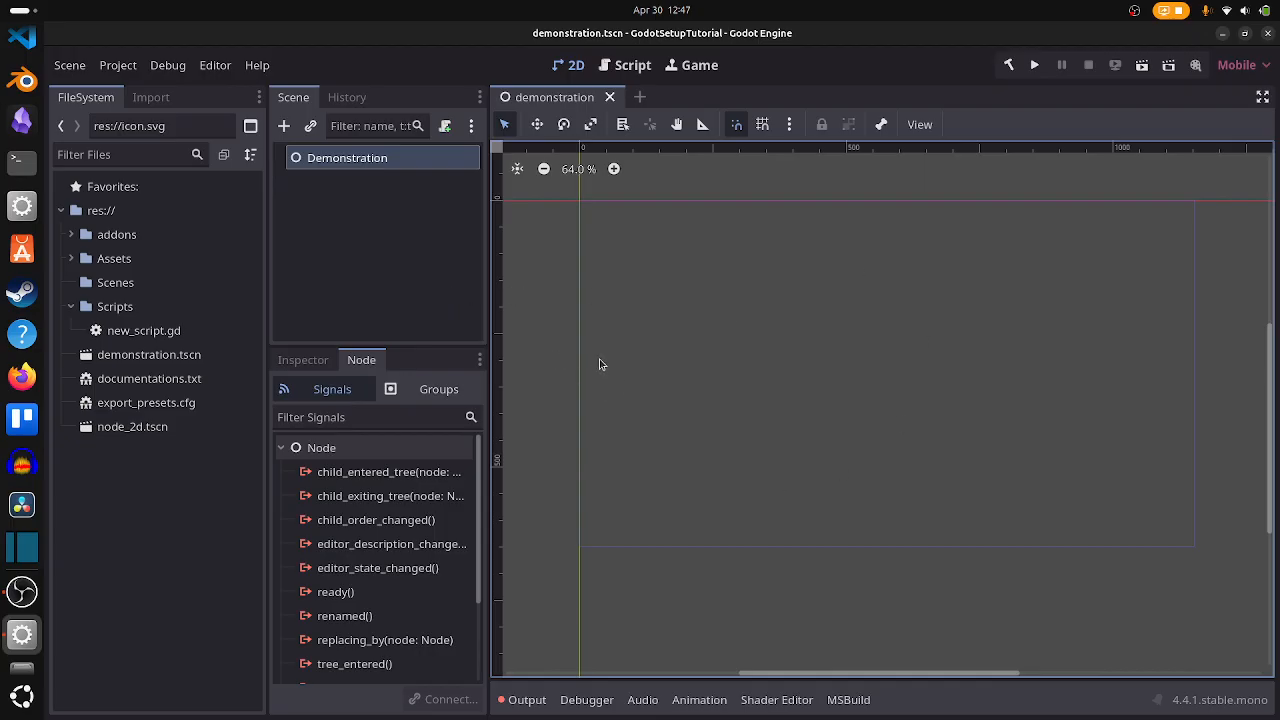
# Expand the Assets folder in the project files and select icon.svg inside it
pyautogui.click(66, 261)
pyautogui.click(70, 259)
pyautogui.click(104, 283)
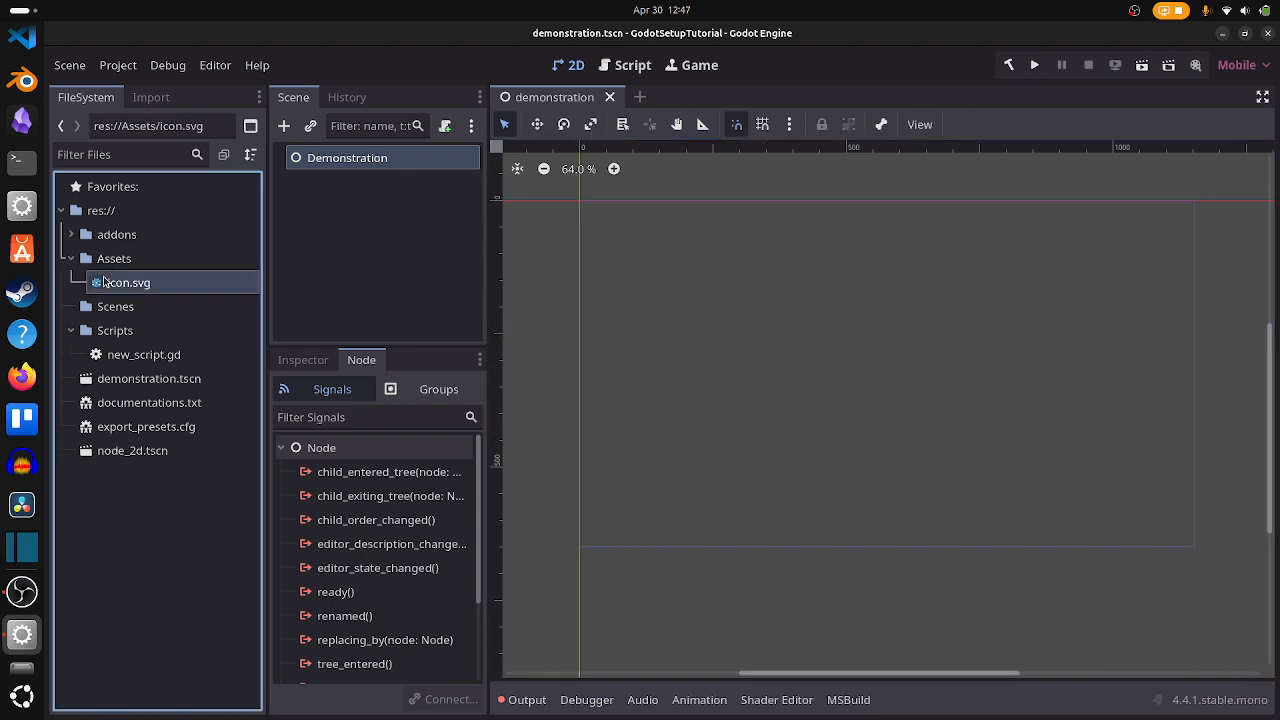
# Open the Assets folder in the system file manager and look at the icon.svg file there
pyautogui.click(107, 261)
pyautogui.rightClick(107, 261)
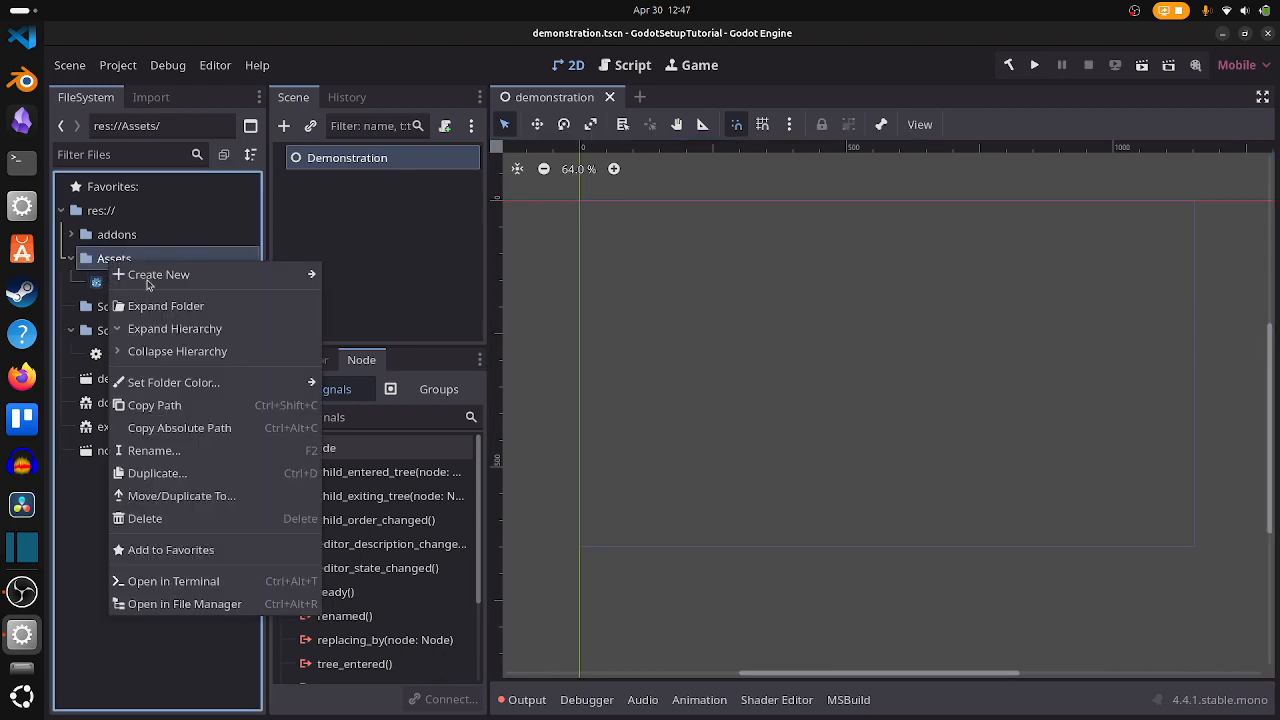
pyautogui.click(180, 604)
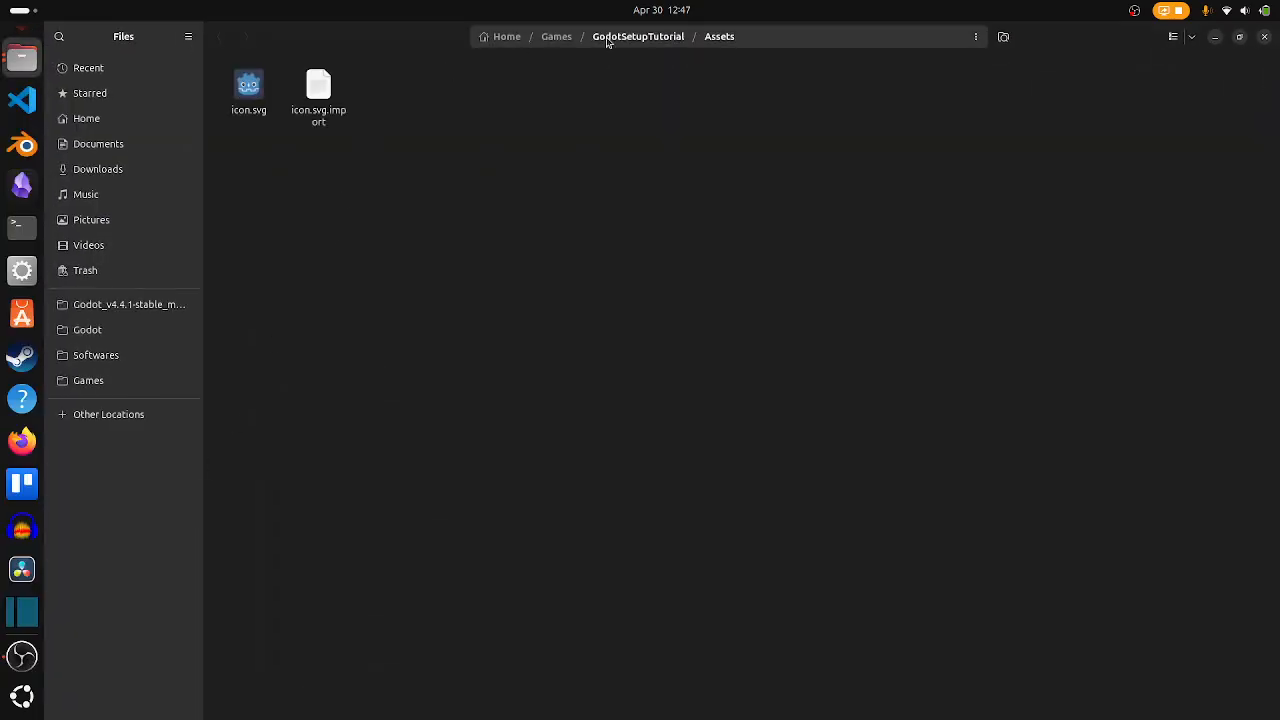
pyautogui.click(249, 102)
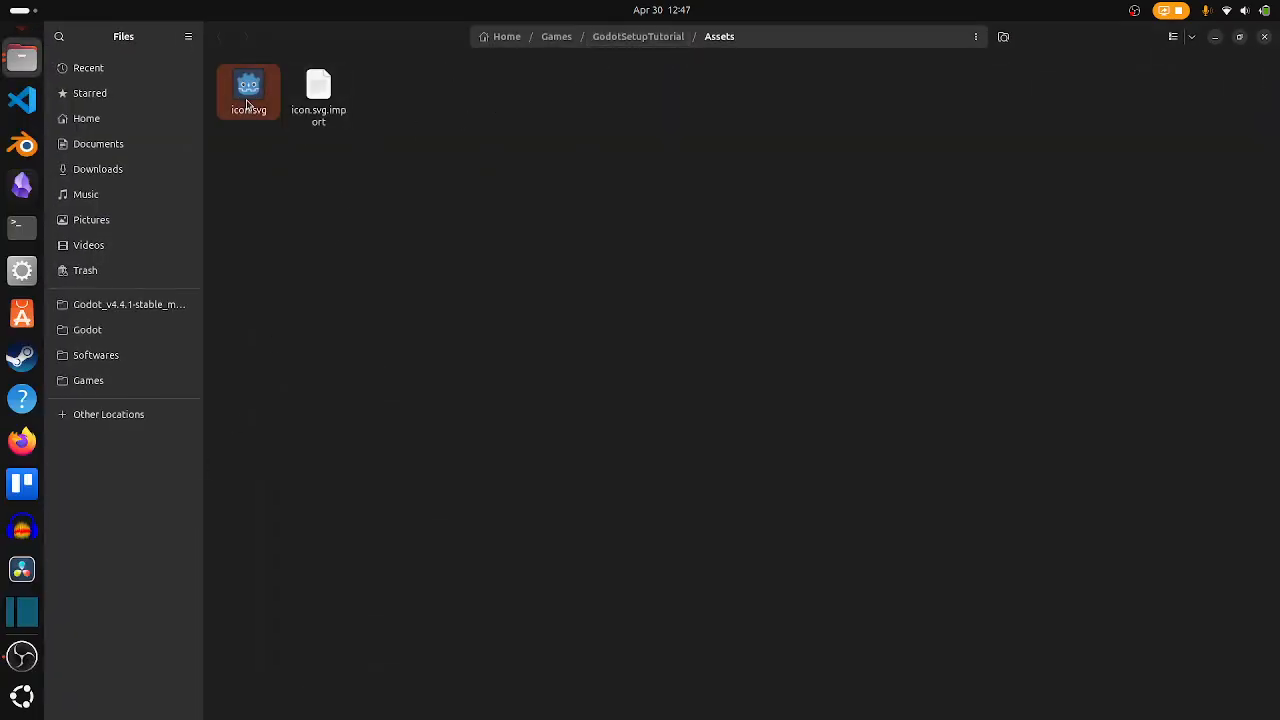
pyautogui.click(254, 175)
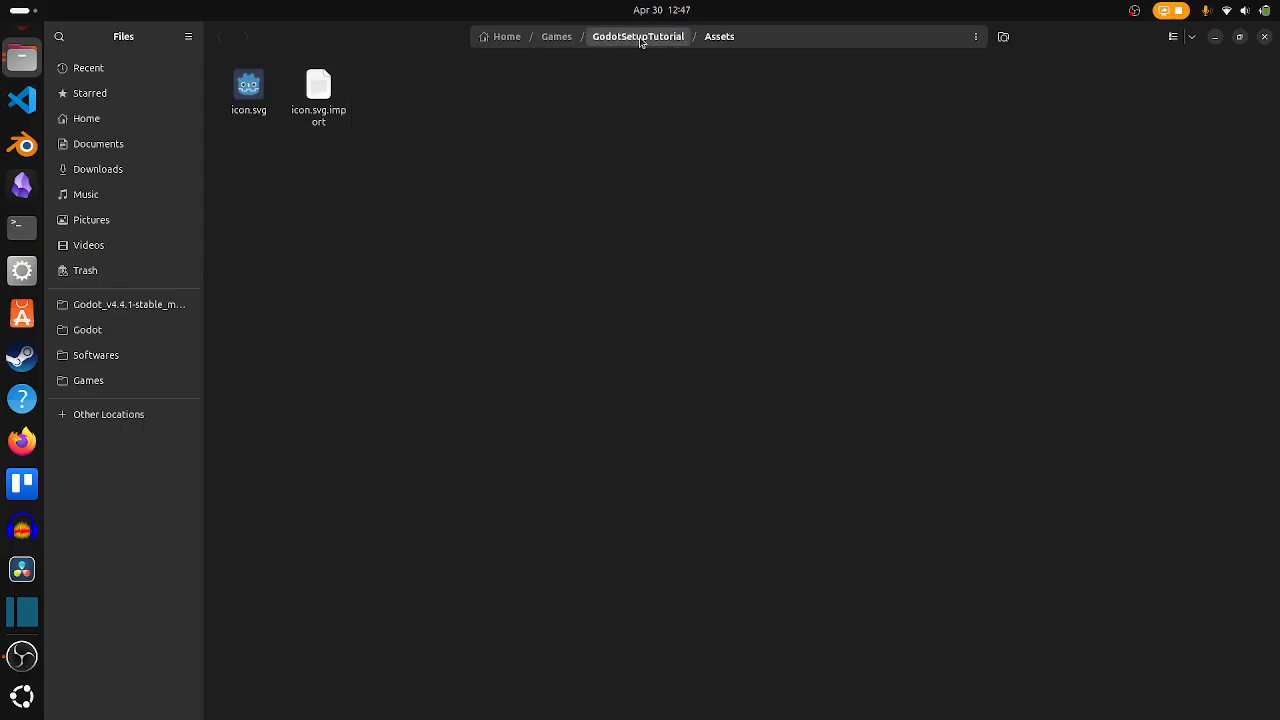
# Open icon.svg.import from the Assets folder, examine its source_file line, and close the file
pyautogui.click(337, 104)
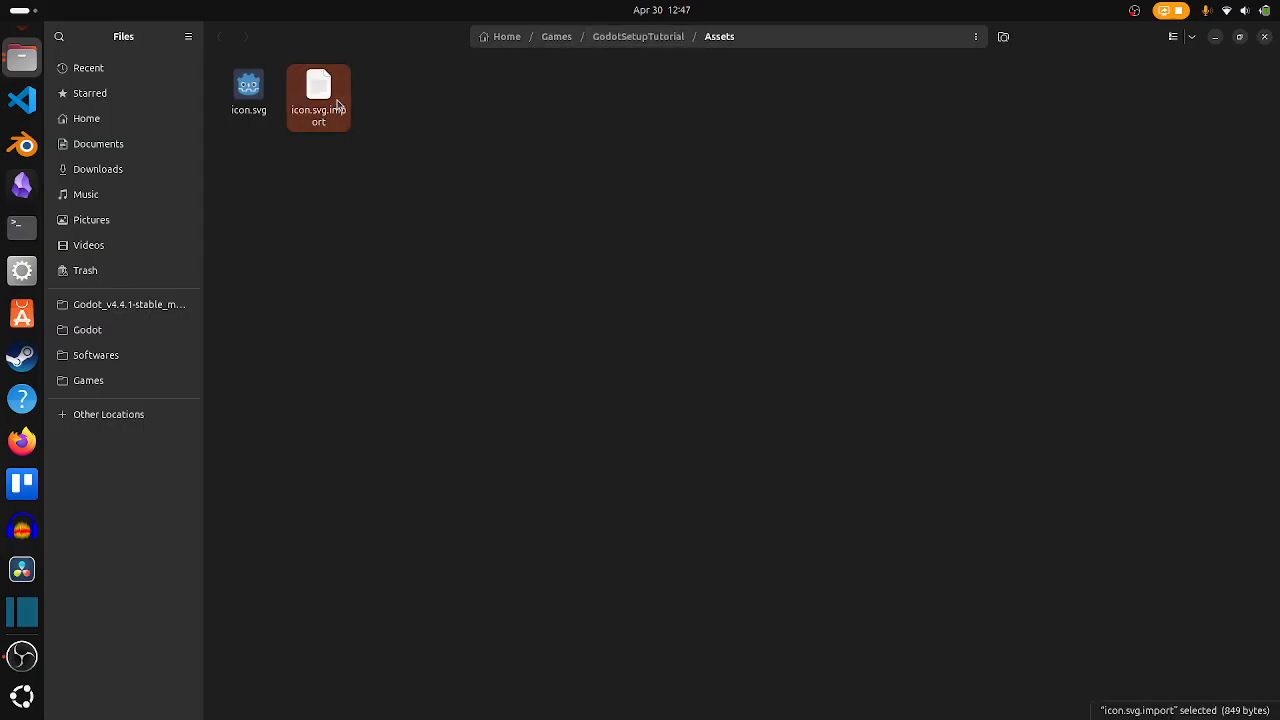
pyautogui.doubleClick(337, 104)
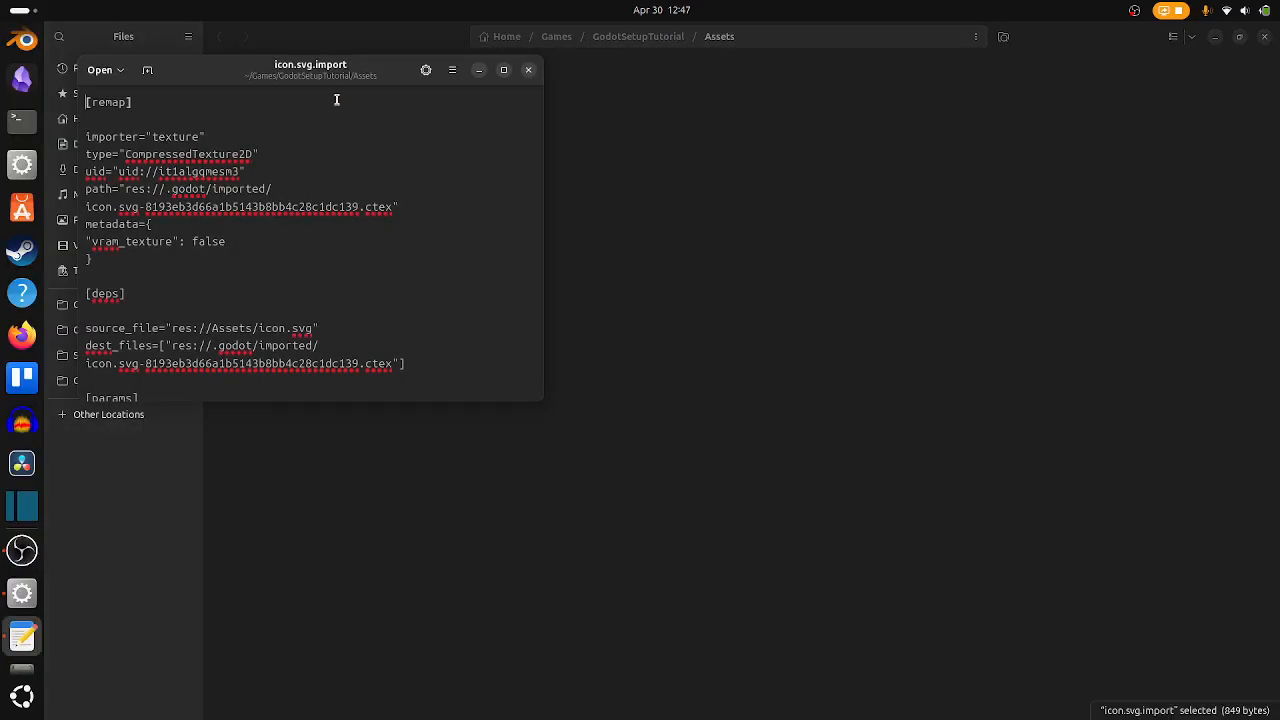
pyautogui.scroll(-3, 229, 158)
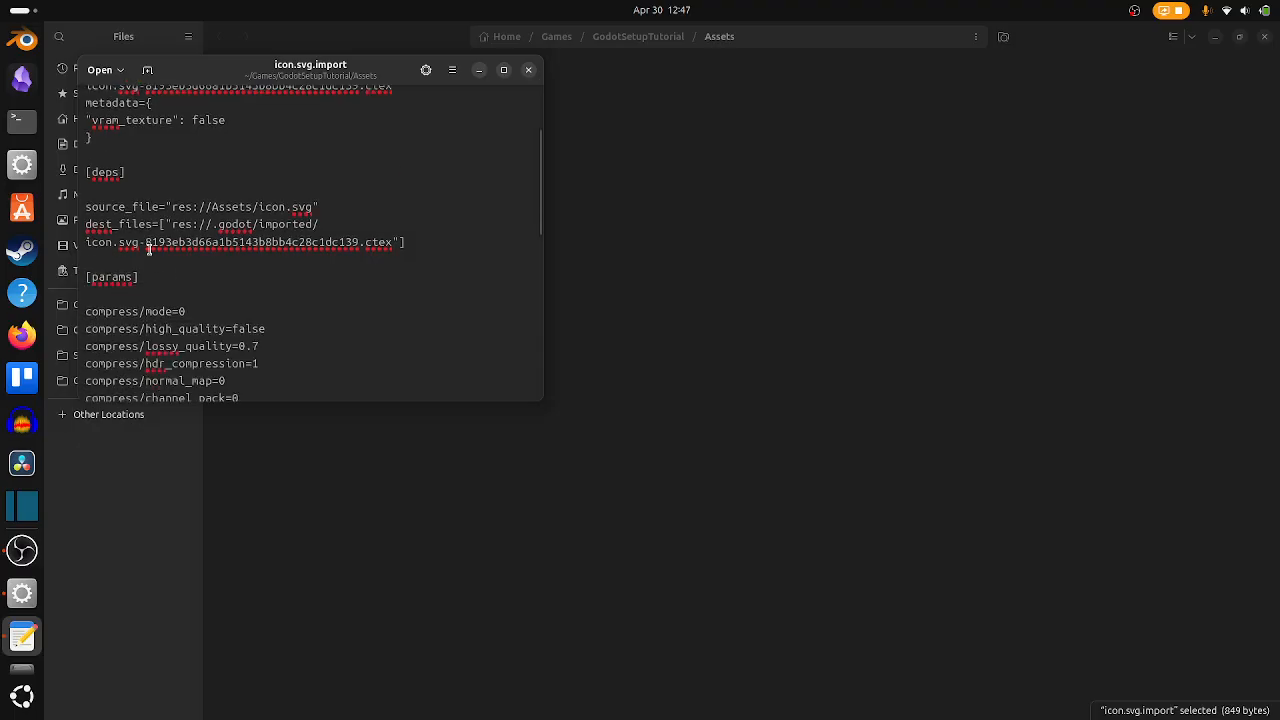
pyautogui.click(115, 227)
pyautogui.moveTo(105, 207); pyautogui.dragTo(322, 205)
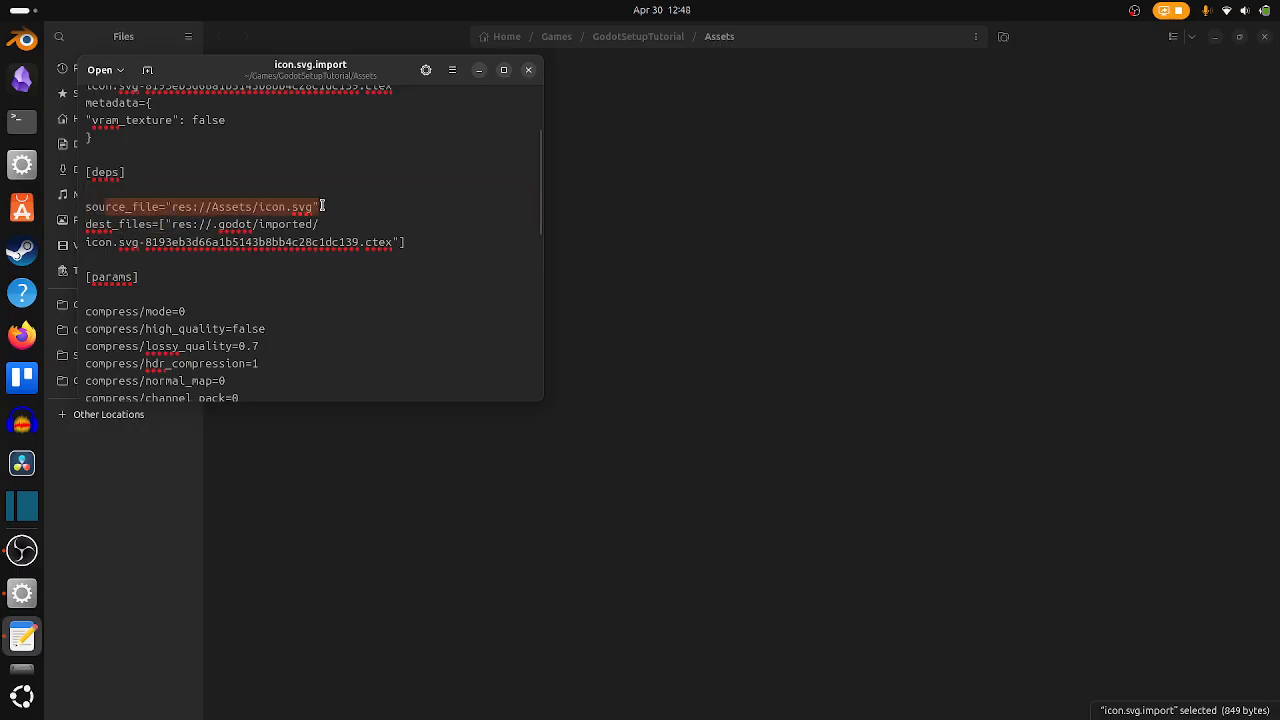
pyautogui.click(260, 208)
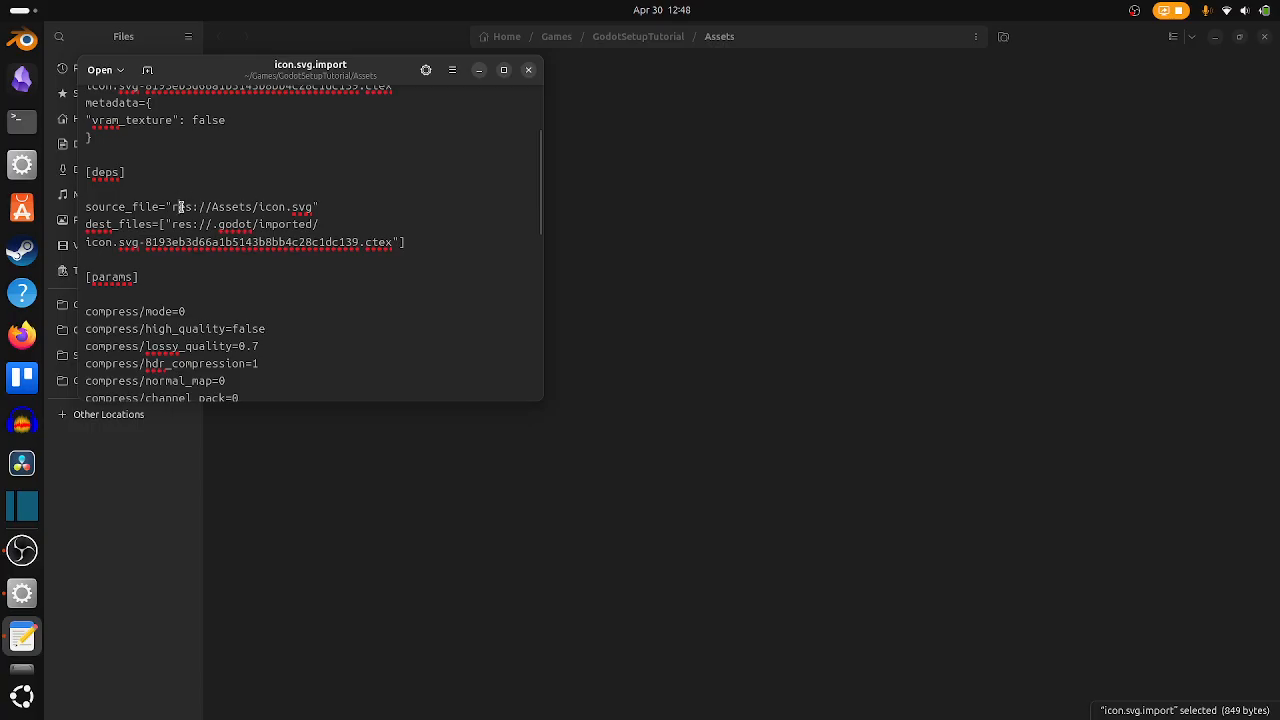
pyautogui.click(528, 70)
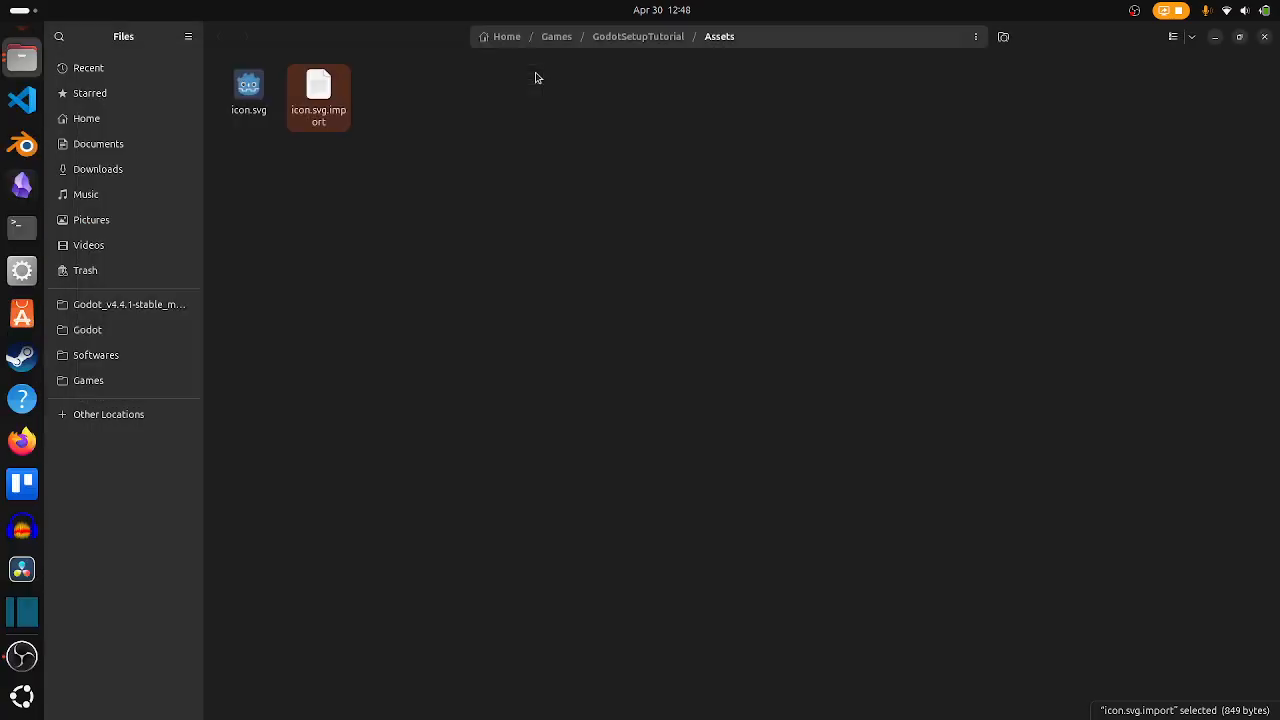
# Look through the files in the parent GodotSetupTutorial folder, then close the file manager to return to Godot
pyautogui.click(635, 37)
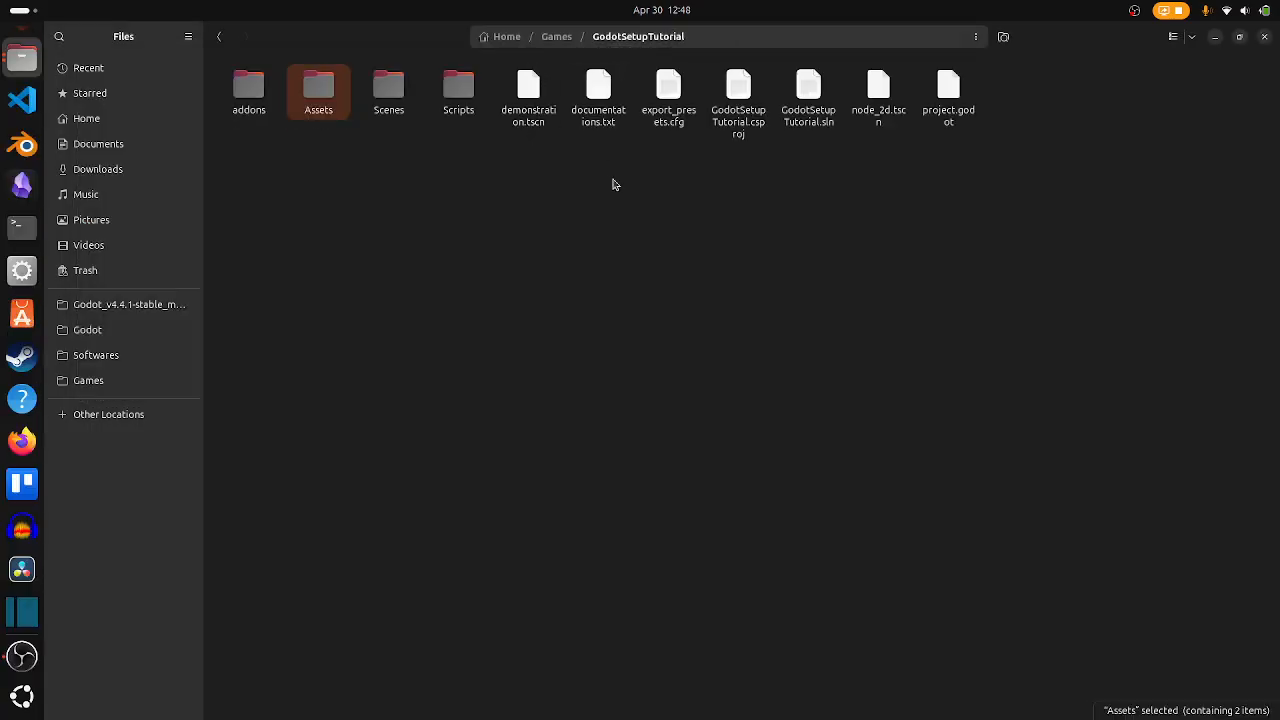
pyautogui.click(934, 76)
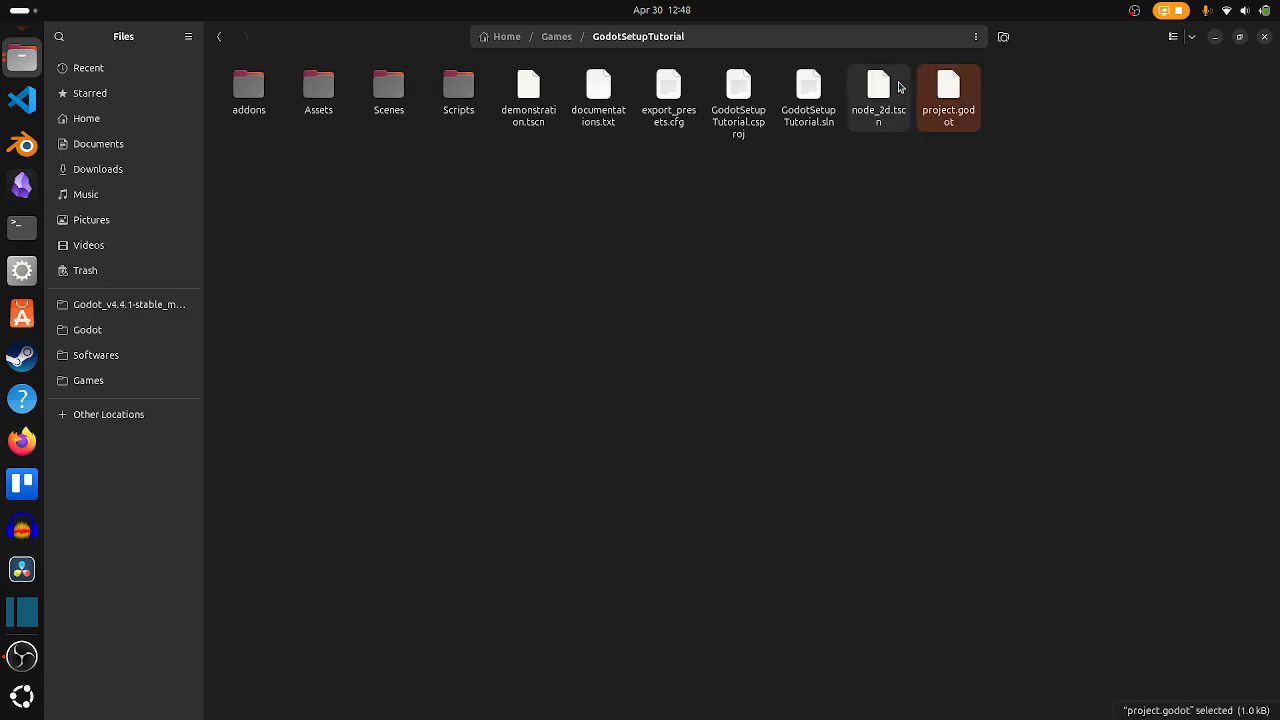
pyautogui.click(889, 87)
pyautogui.click(814, 91)
pyautogui.click(734, 91)
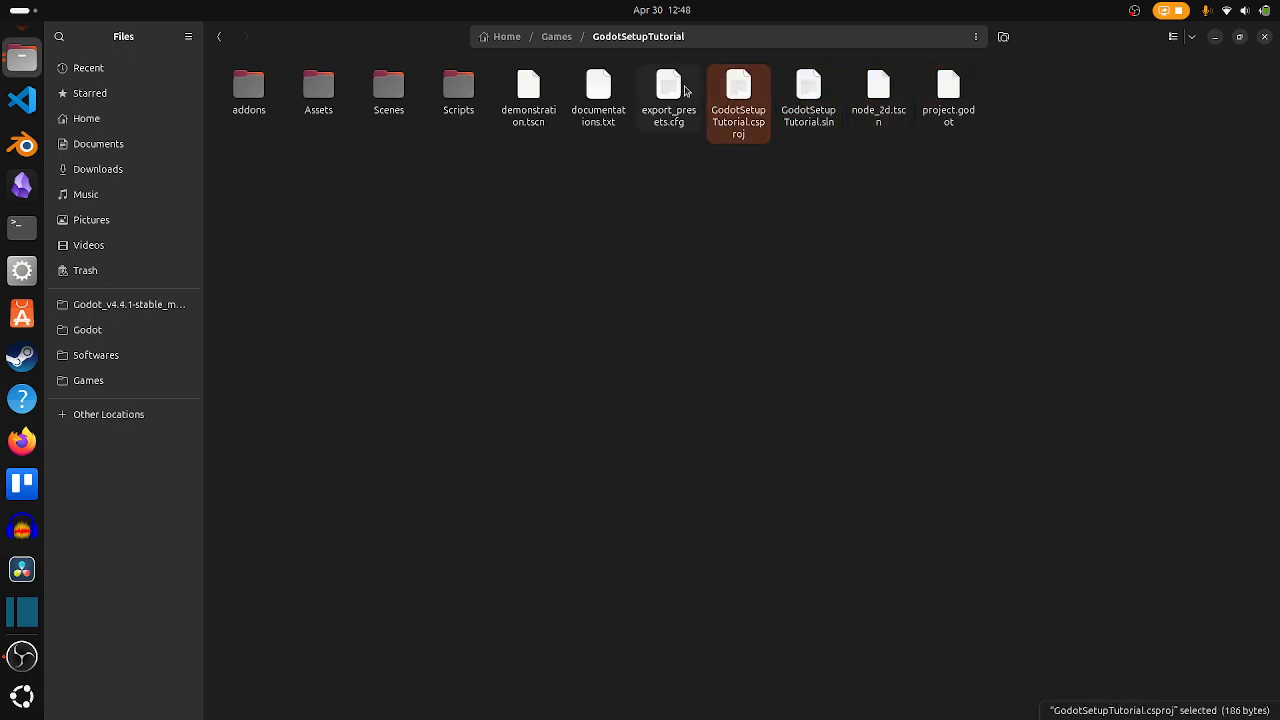
pyautogui.click(687, 91)
pyautogui.click(585, 90)
pyautogui.click(528, 88)
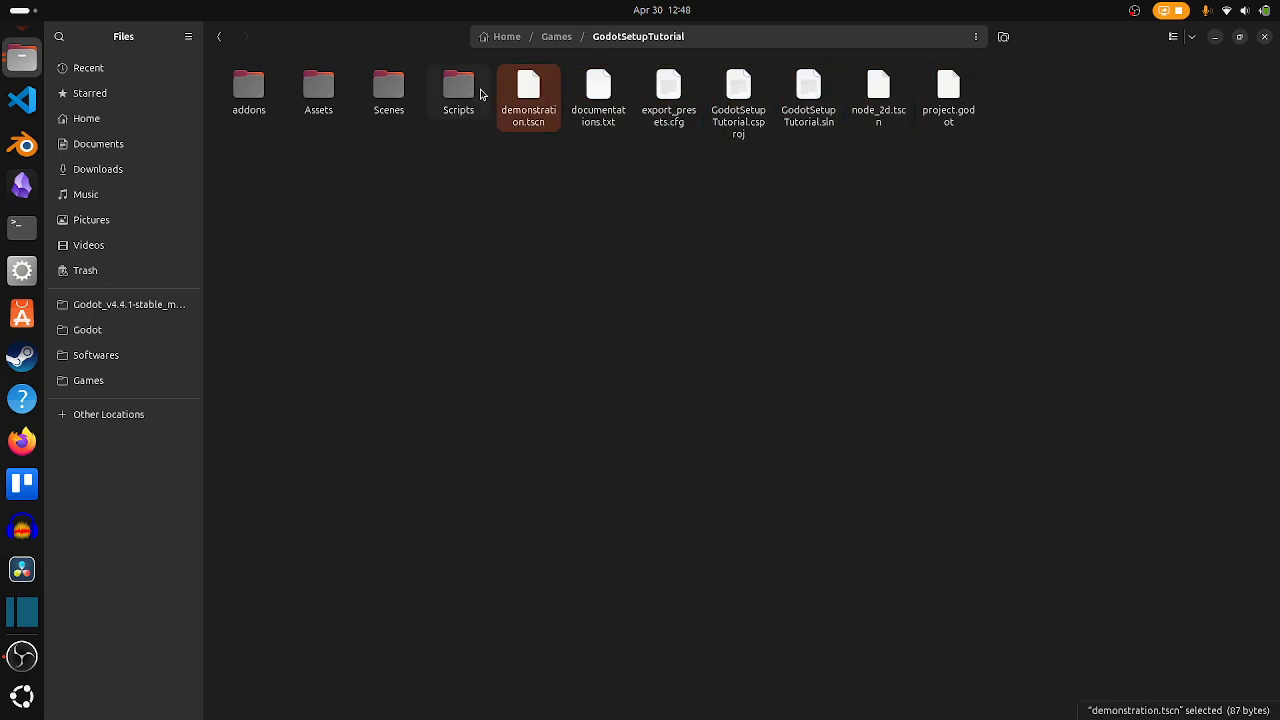
pyautogui.click(458, 86)
pyautogui.click(975, 158)
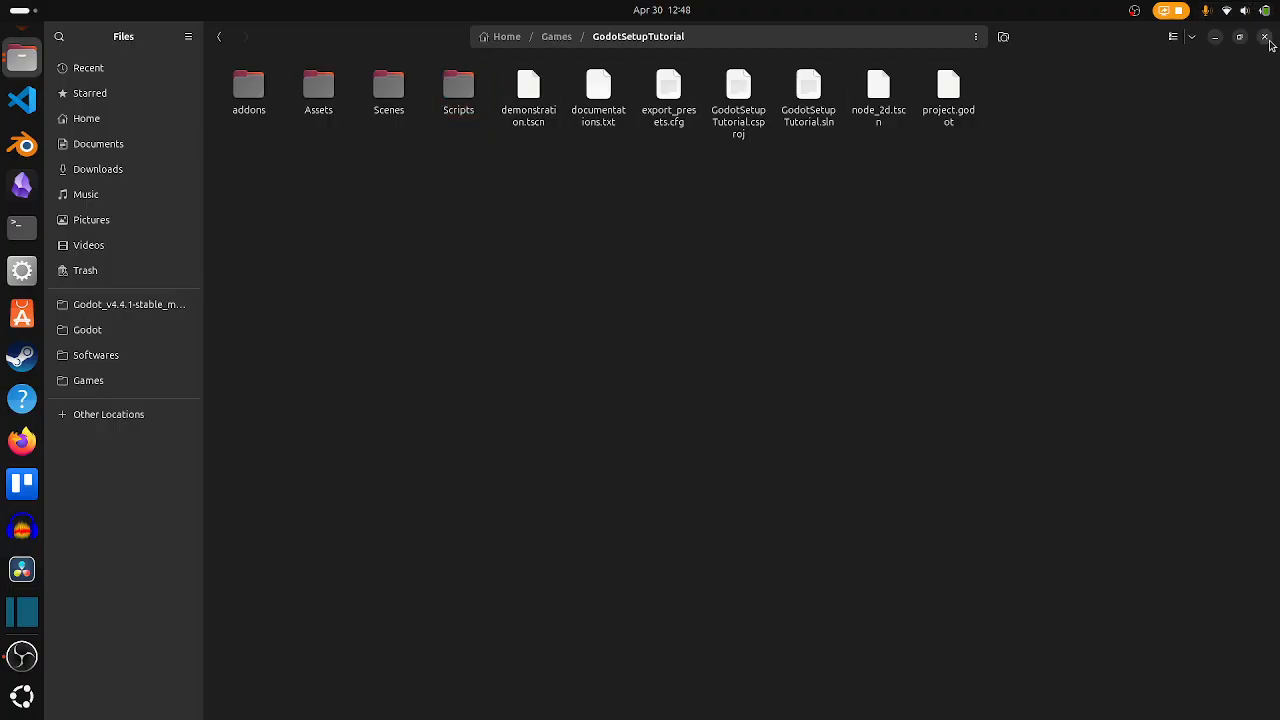
pyautogui.click(1266, 37)
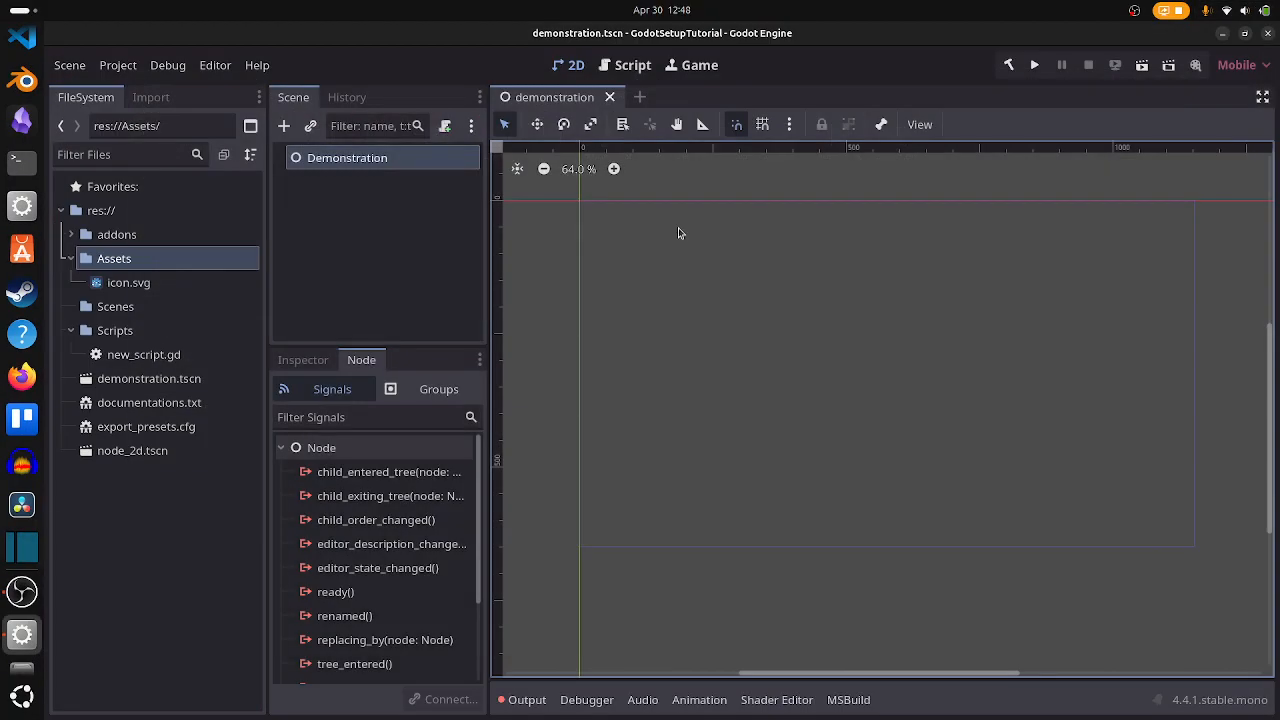
# Change the import type of icon.svg in Assets to BitMap and reimport it, accepting the replacement of loaded instances
pyautogui.click(163, 282)
pyautogui.click(151, 97)
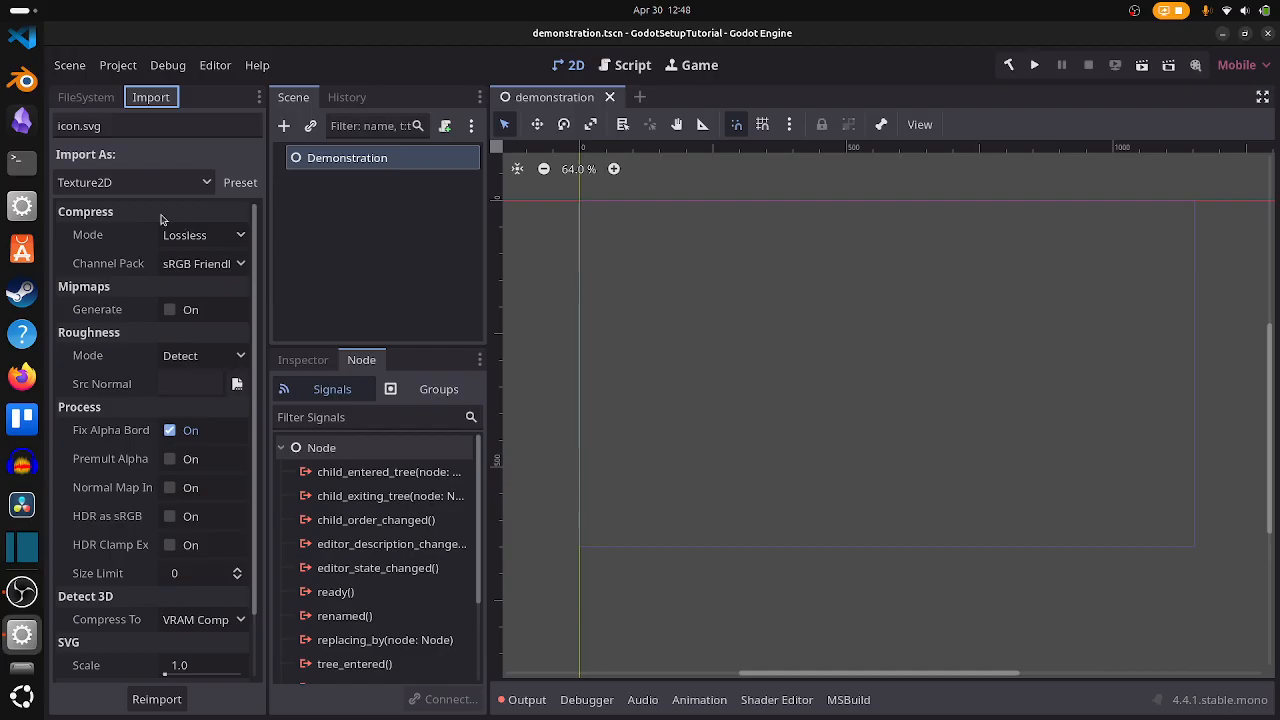
pyautogui.click(131, 187)
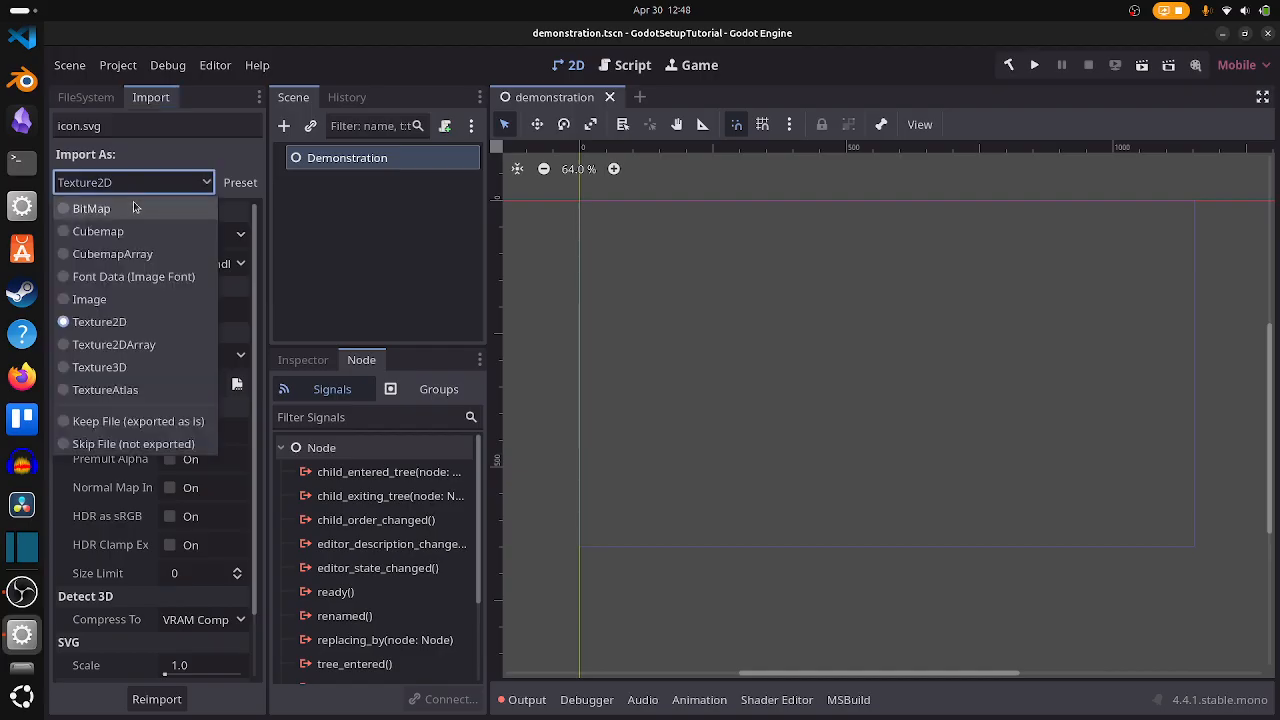
pyautogui.click(135, 208)
pyautogui.click(147, 695)
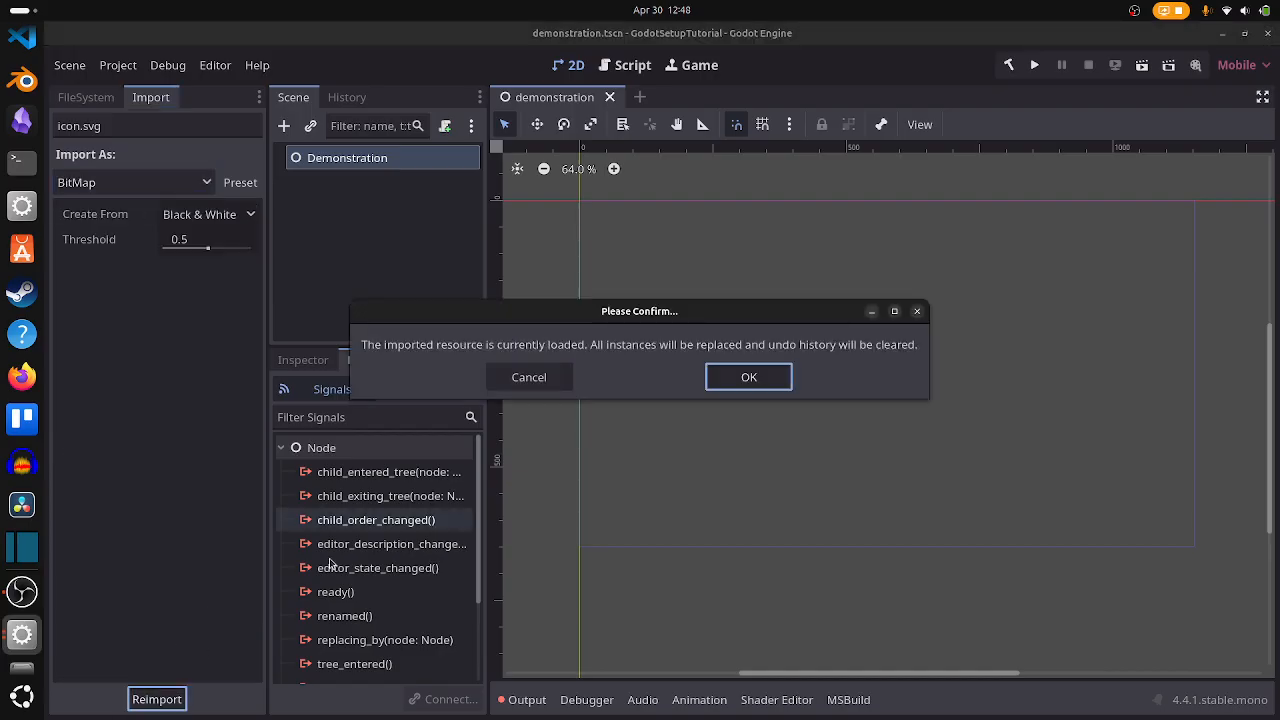
pyautogui.click(749, 377)
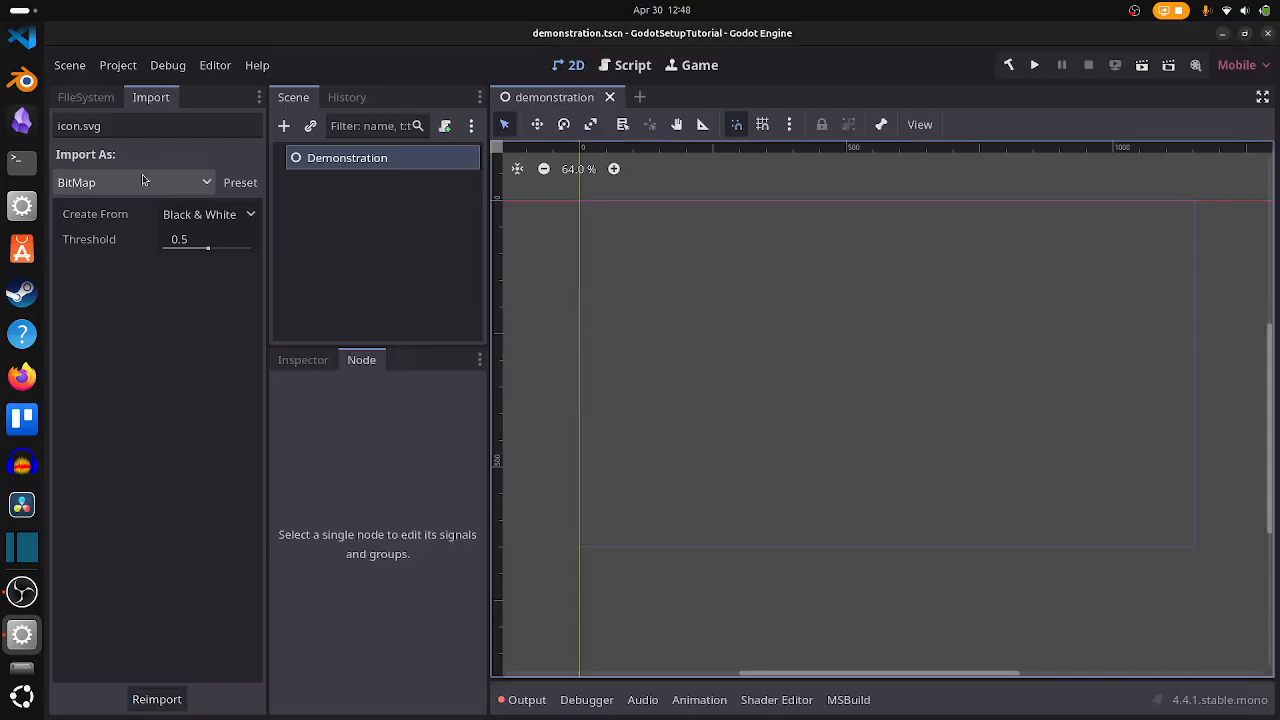
# Return to the project files and show the reimported icon.svg in the system file manager
pyautogui.click(105, 99)
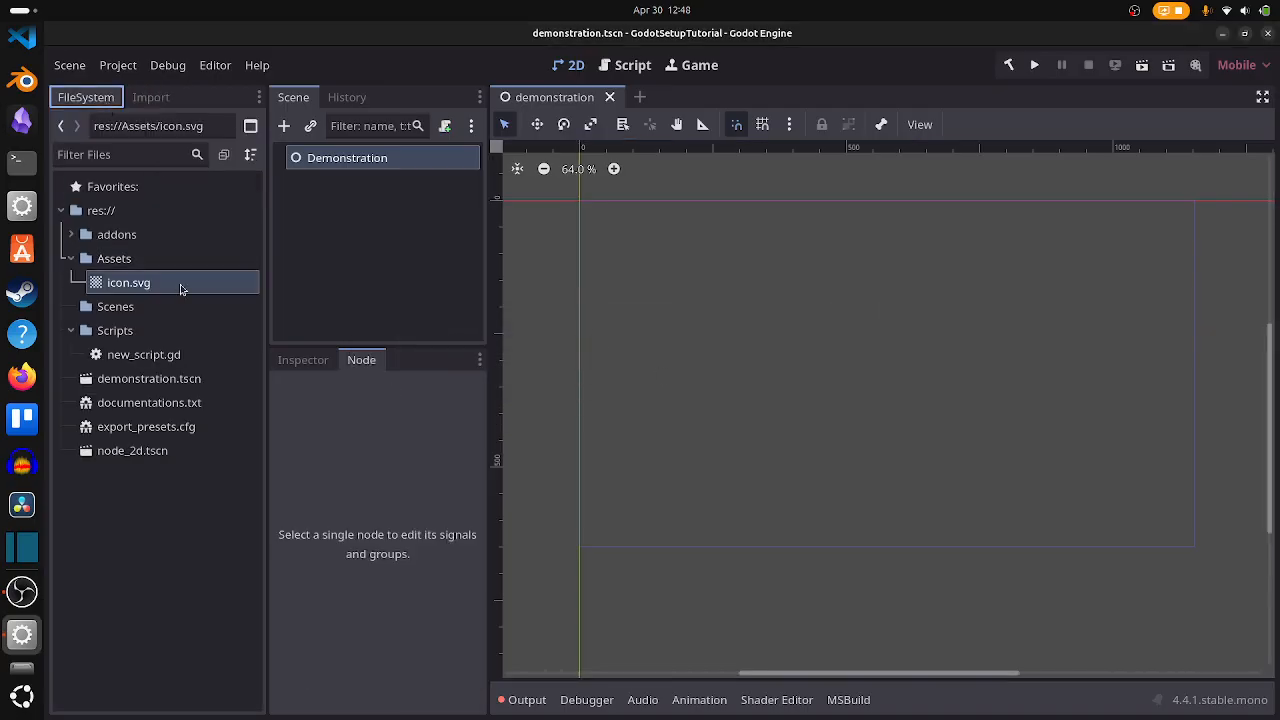
pyautogui.rightClick(112, 286)
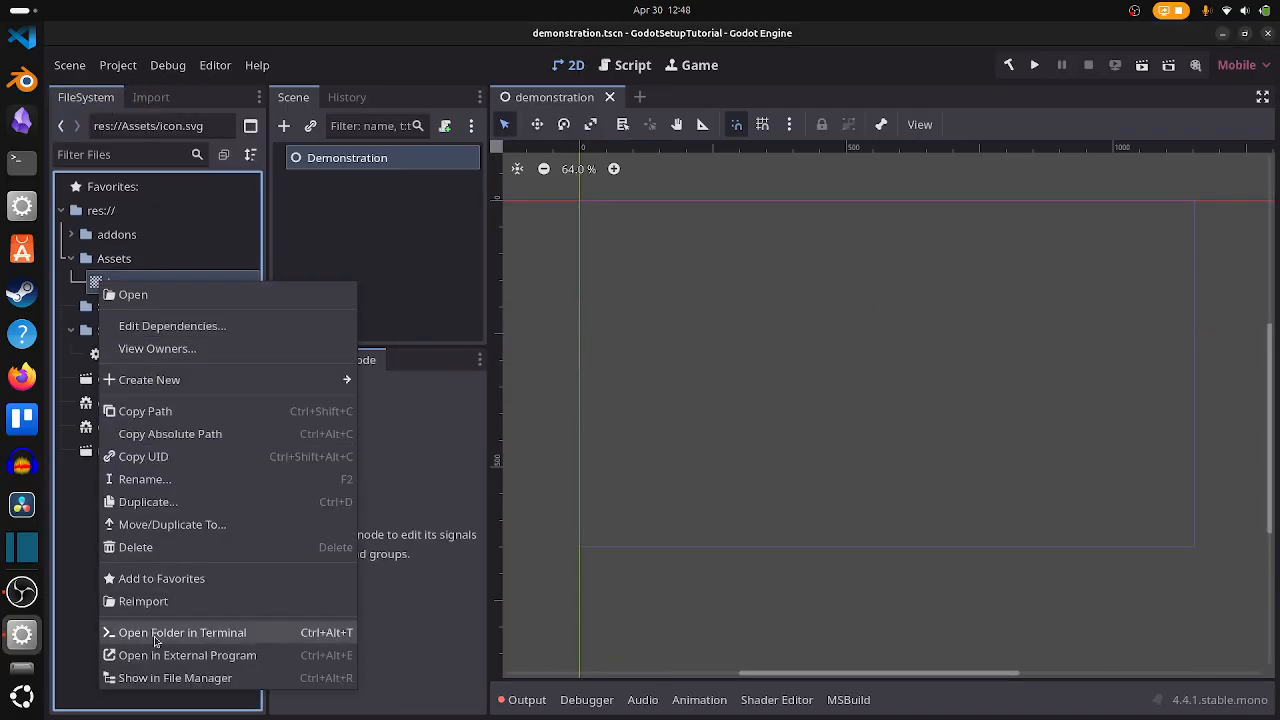
pyautogui.click(160, 678)
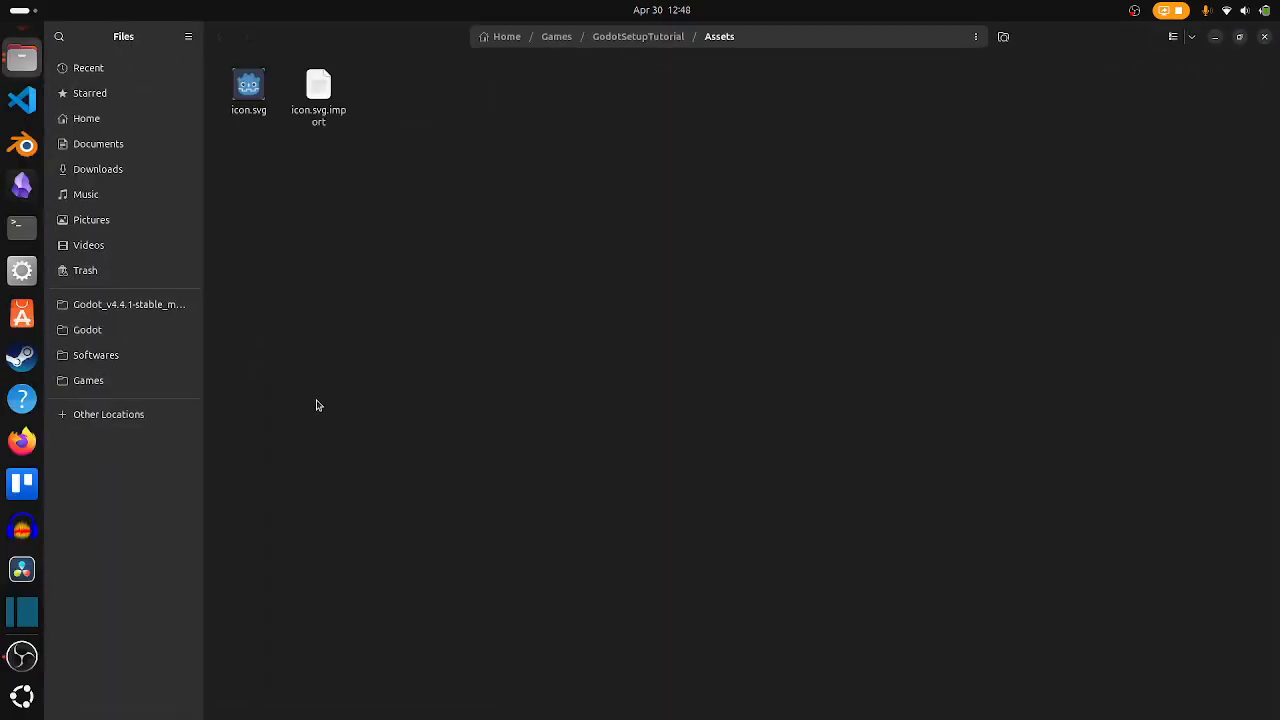
# Open icon.svg.import from the Assets folder, examine its importer, type and source_file lines, and close the file
pyautogui.click(320, 119)
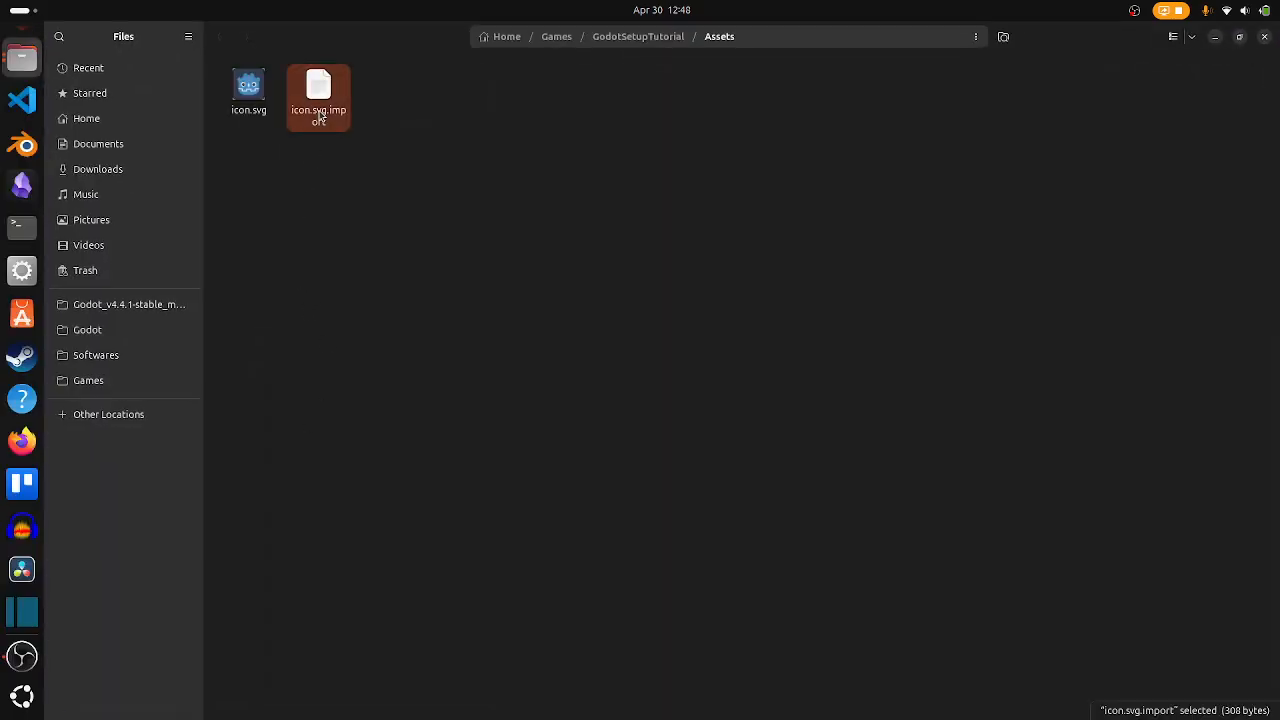
pyautogui.doubleClick(320, 119)
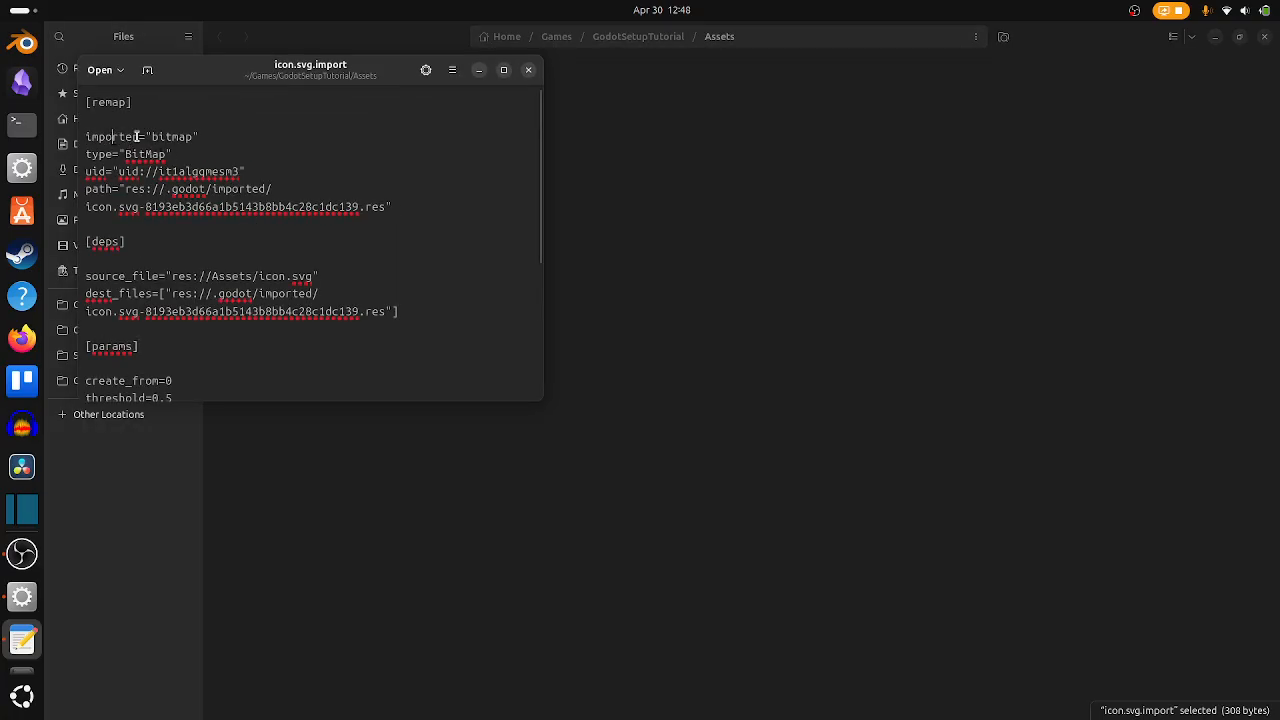
pyautogui.scroll(-1, 138, 167)
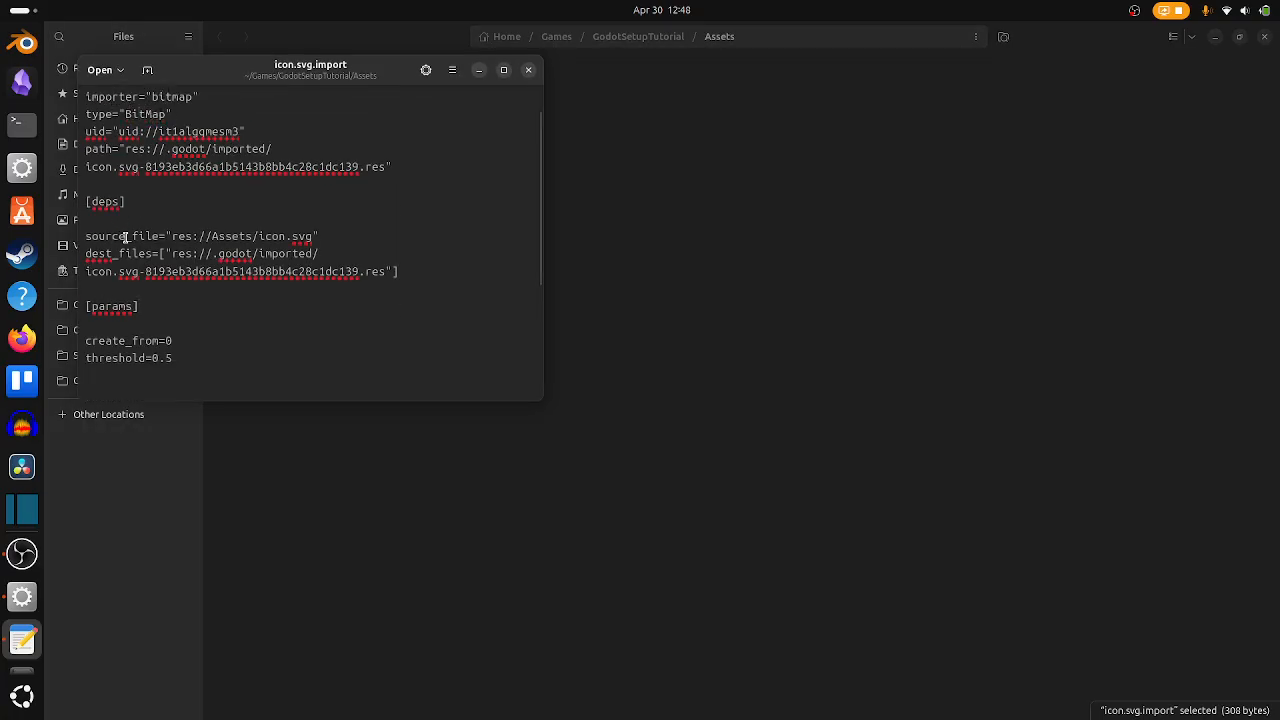
pyautogui.moveTo(125, 236); pyautogui.dragTo(318, 237)
pyautogui.click(346, 221)
pyautogui.click(529, 70)
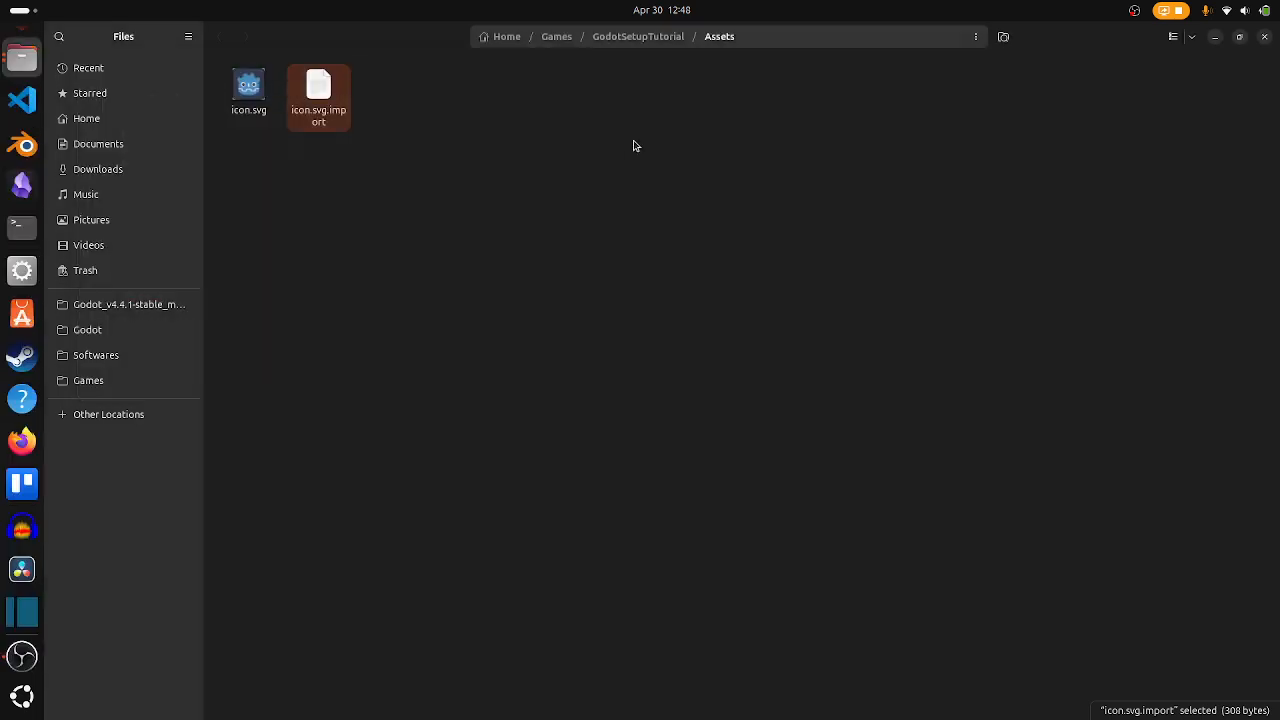
# View icon.svg in the image viewer, close its windows, and close the file manager to return to Godot
pyautogui.click(248, 88)
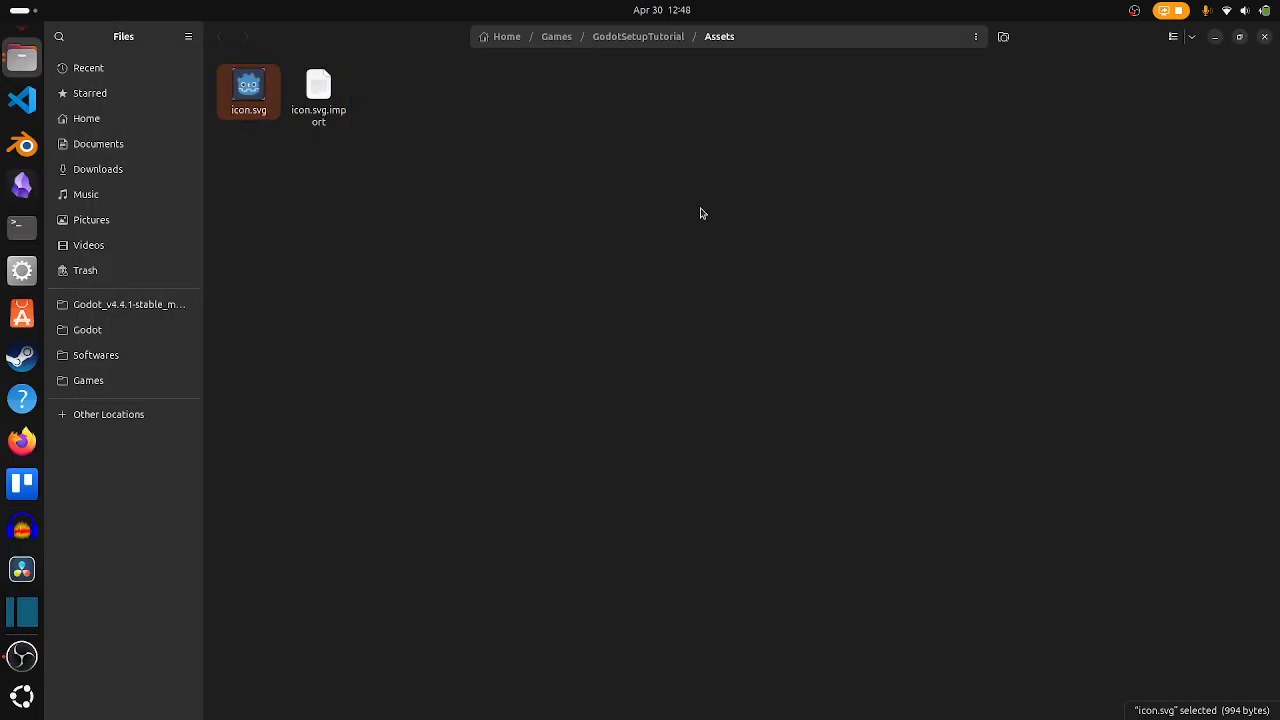
pyautogui.press('Return')
pyautogui.press('Return')
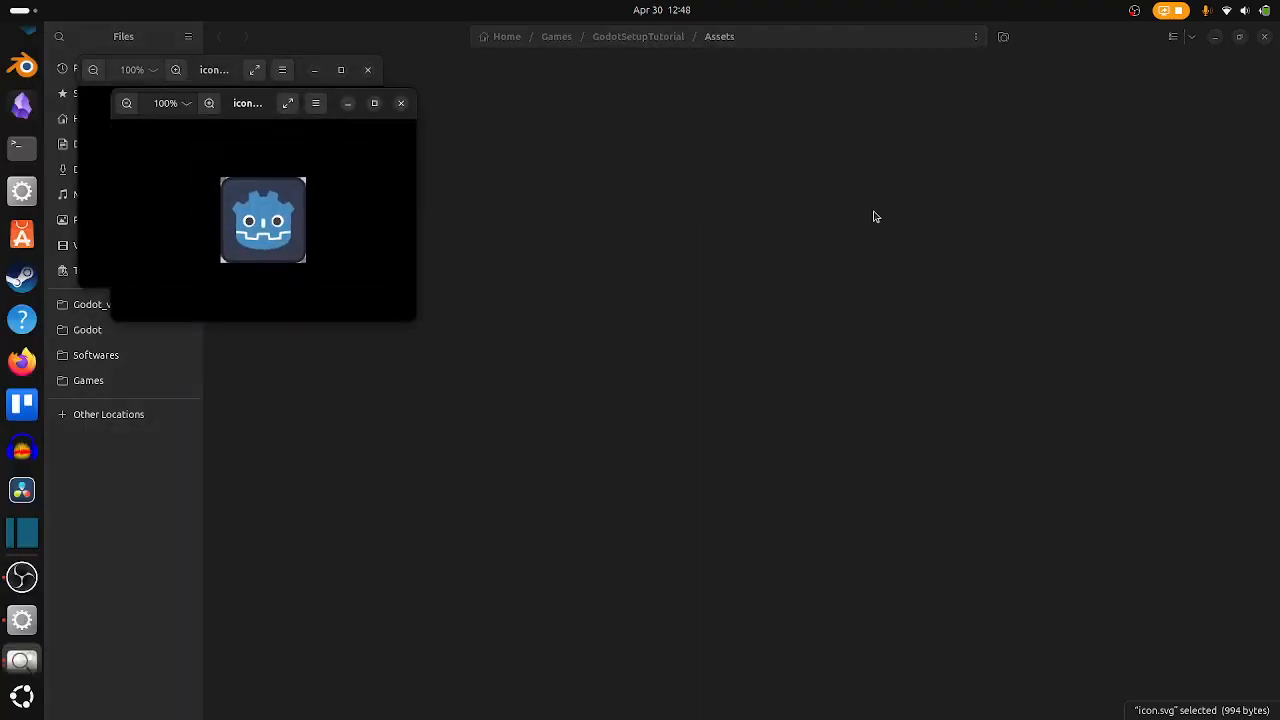
pyautogui.click(402, 104)
pyautogui.click(368, 72)
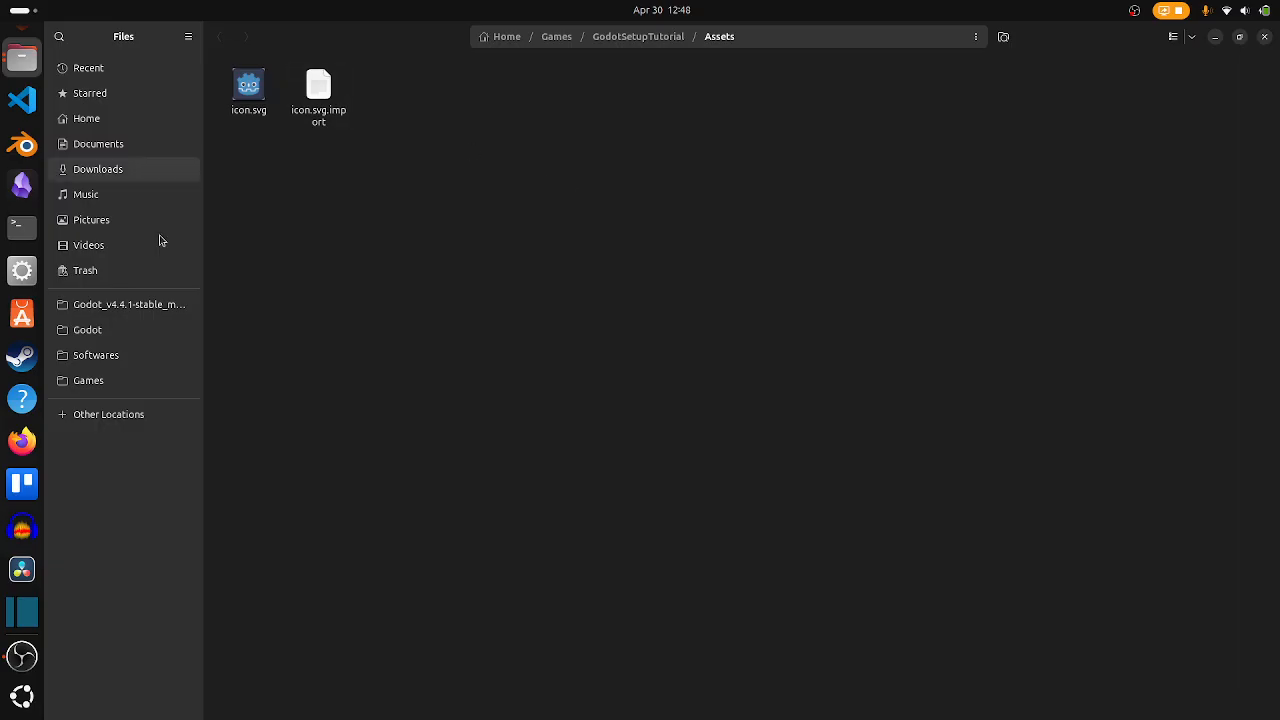
pyautogui.scroll(-2, 22, 694)
pyautogui.scroll(2, 22, 690)
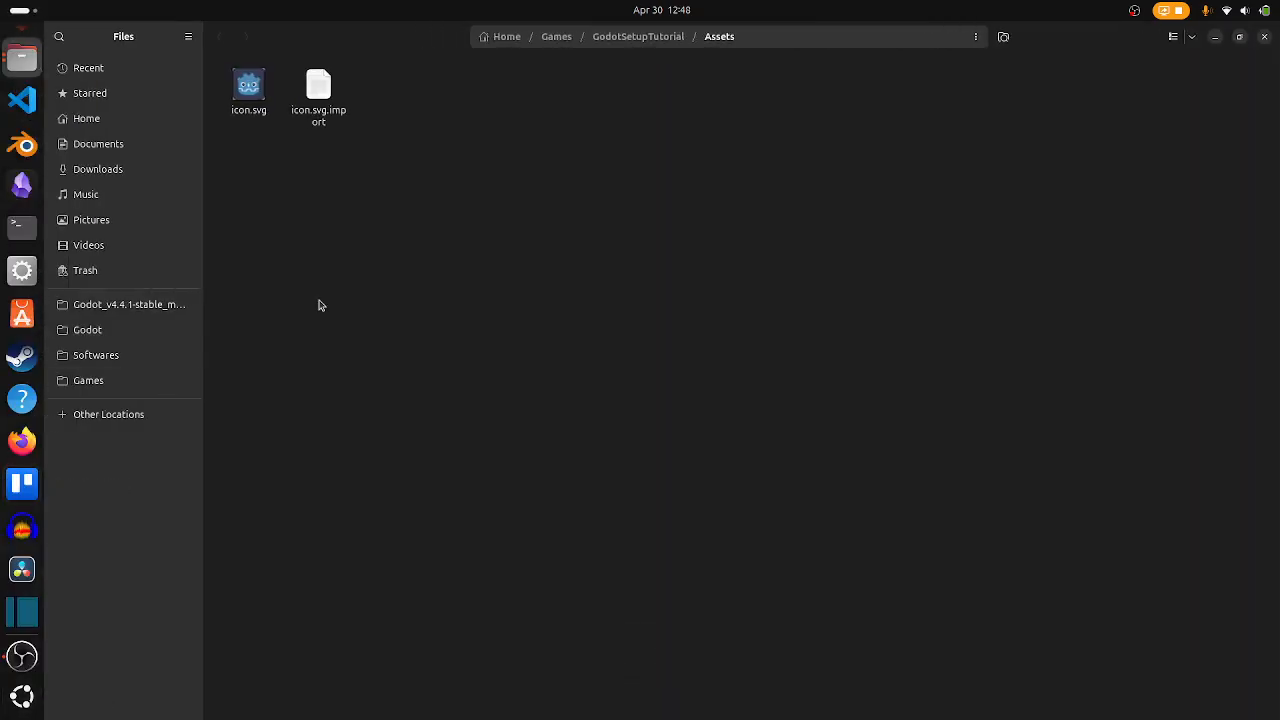
pyautogui.click(1264, 36)
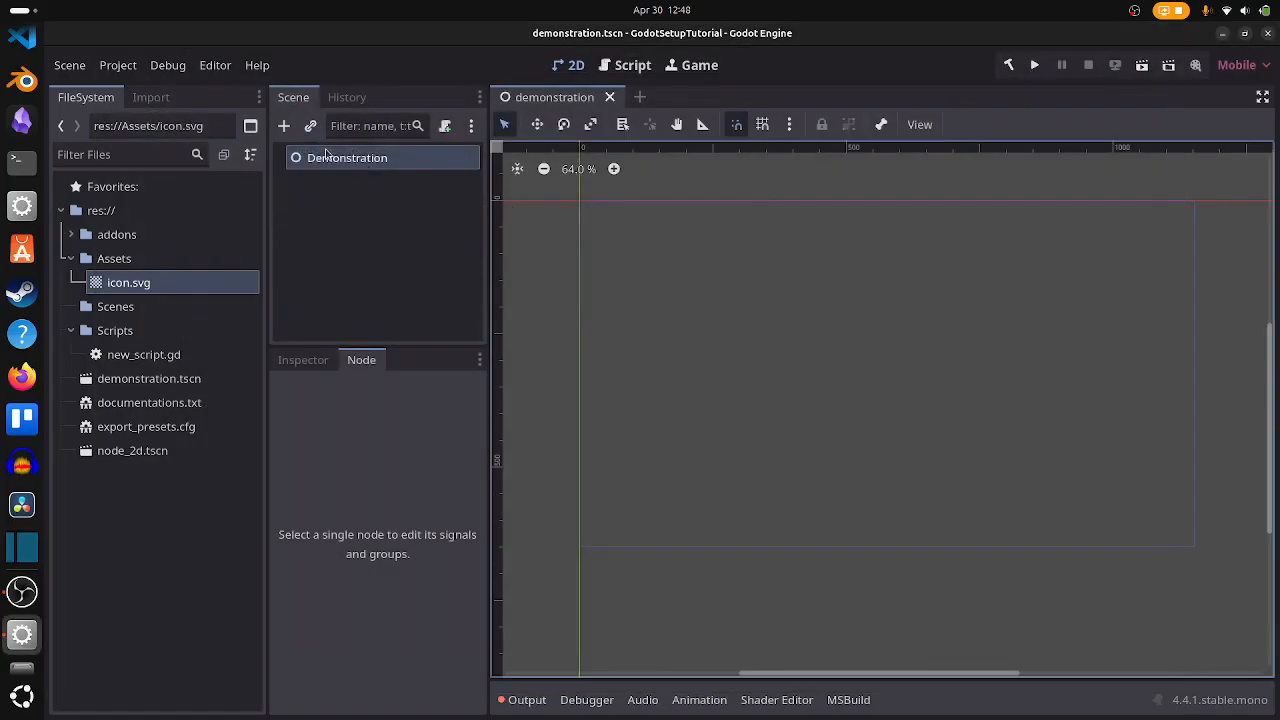
# Change the import type of icon.svg to Texture2D and reimport it, accepting the replacement of loaded instances
pyautogui.click(151, 97)
pyautogui.click(160, 182)
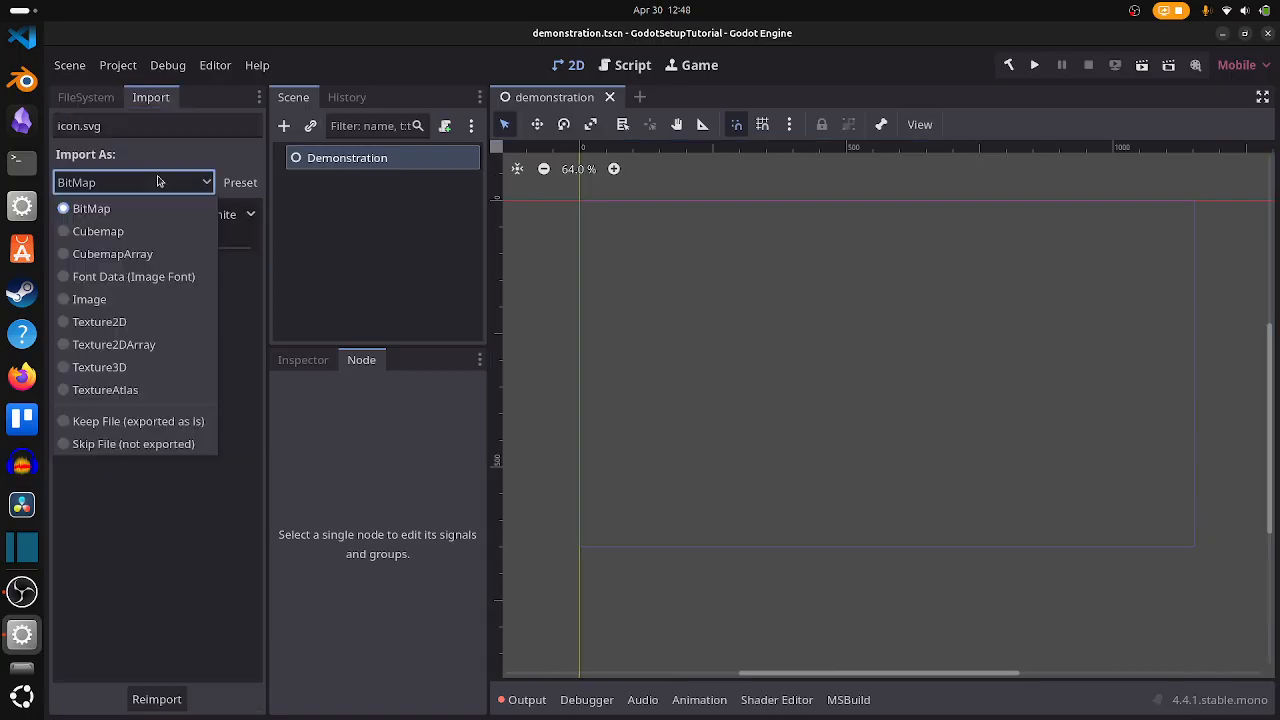
pyautogui.click(160, 321)
pyautogui.click(157, 699)
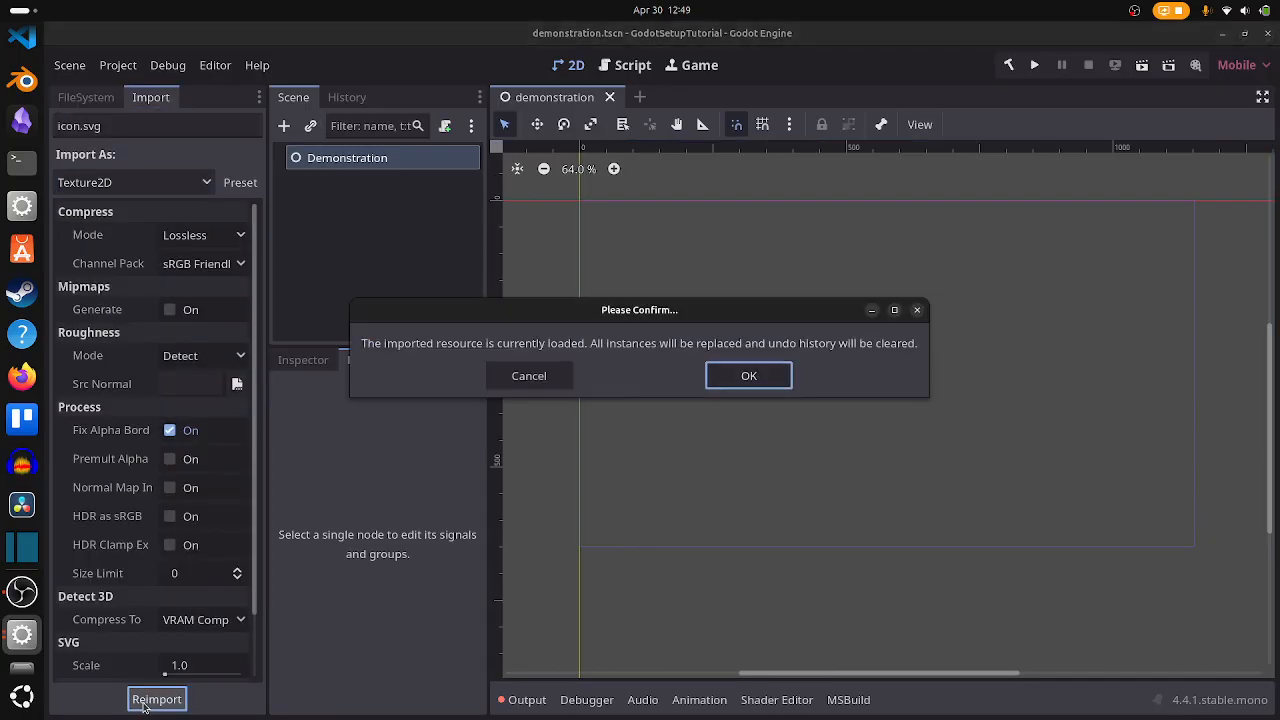
pyautogui.click(786, 376)
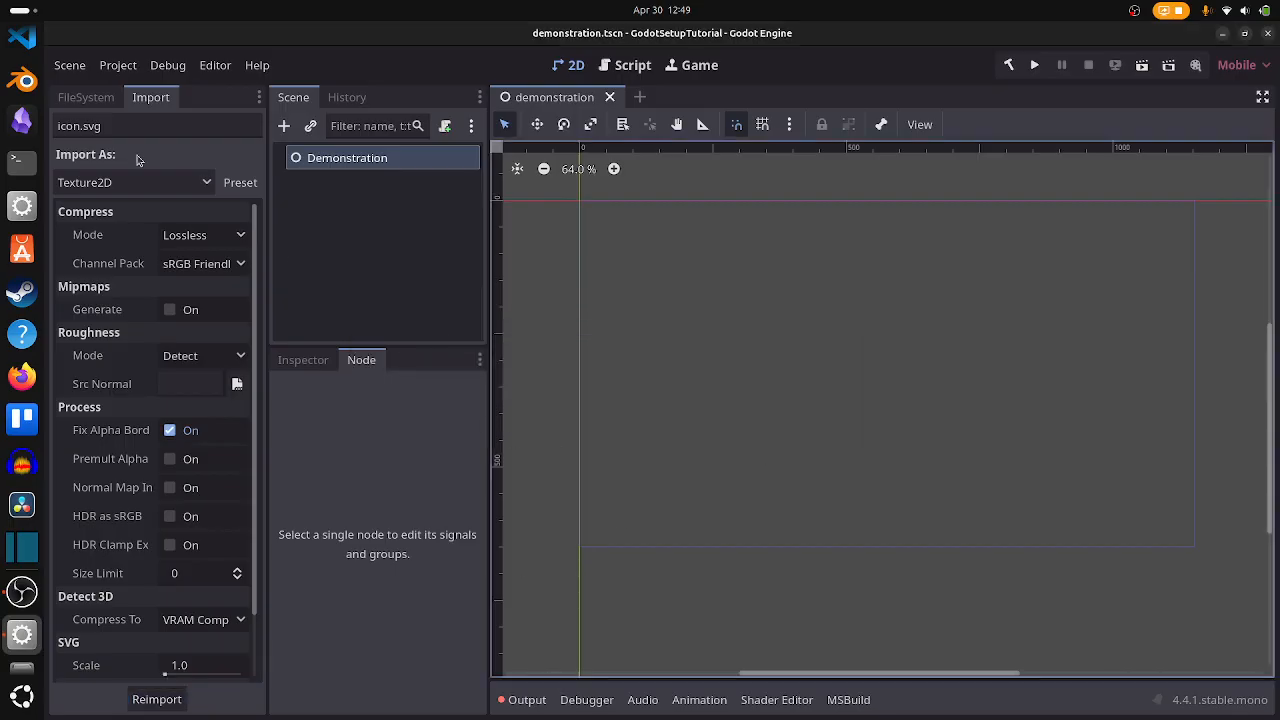
# Show icon.svg in the system file manager, examine the type line in icon.svg.import, and close both windows
pyautogui.click(60, 95)
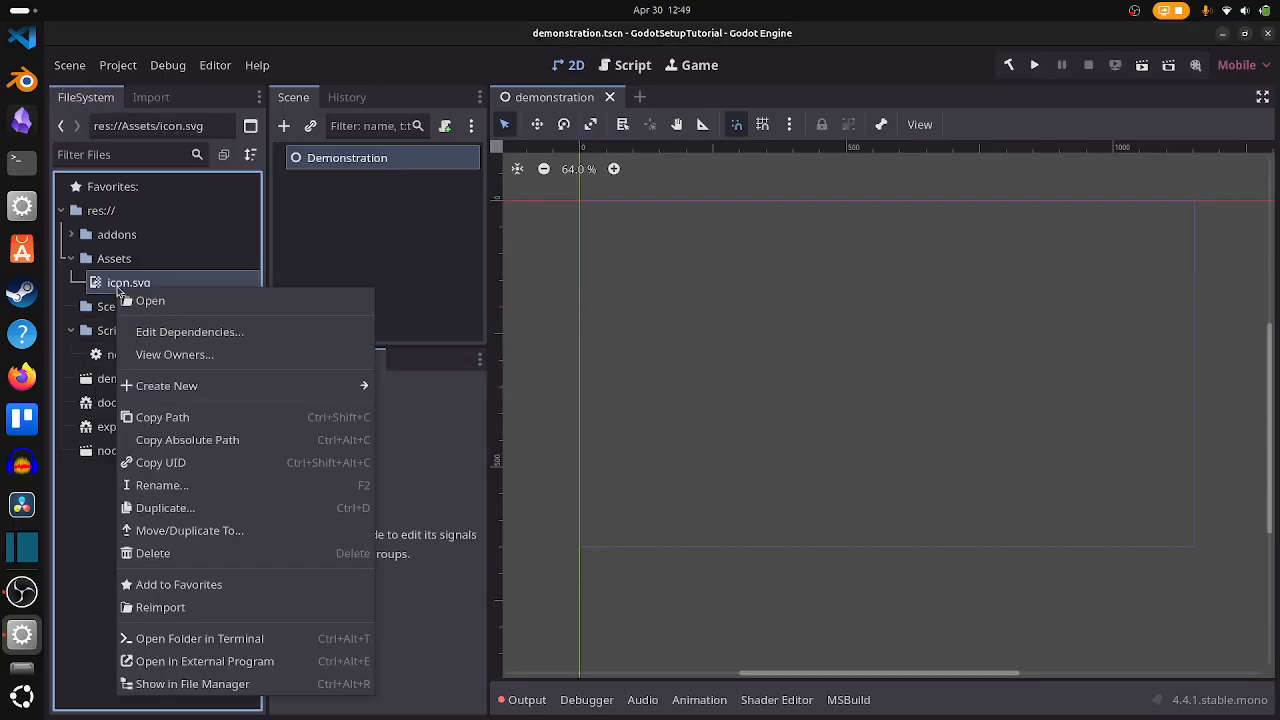
pyautogui.rightClick(118, 290)
pyautogui.click(163, 684)
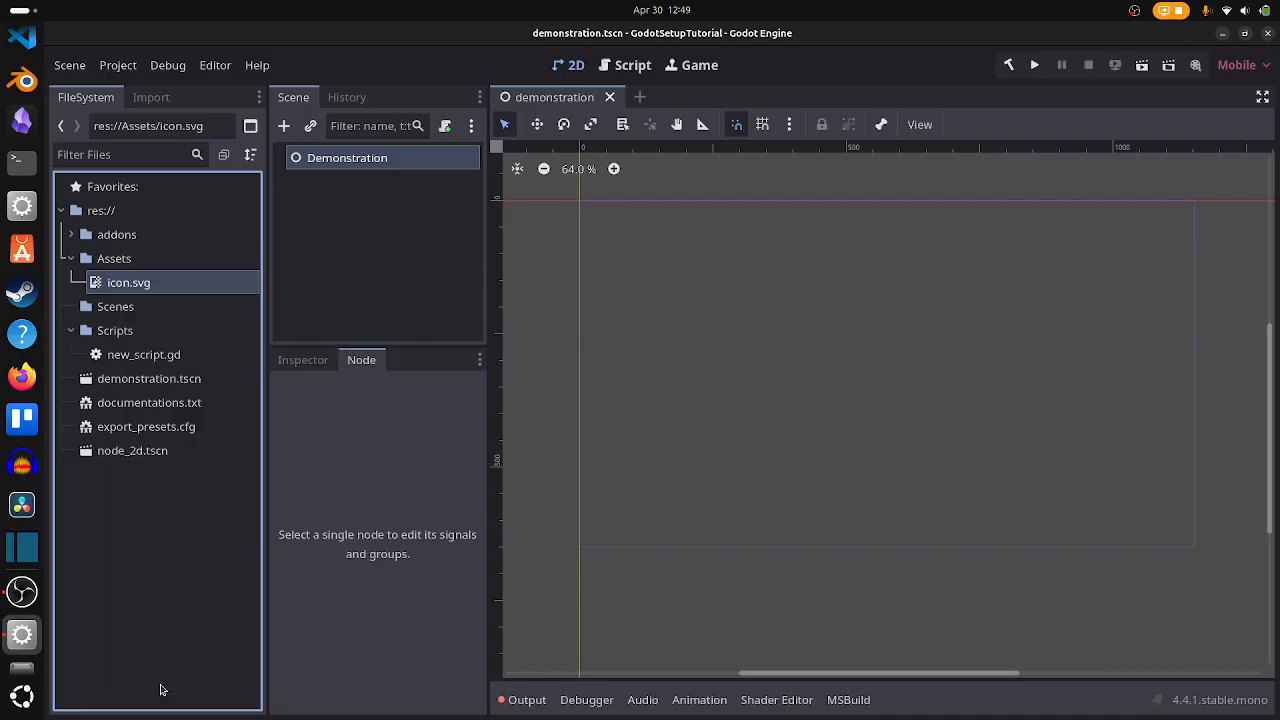
pyautogui.doubleClick(329, 100)
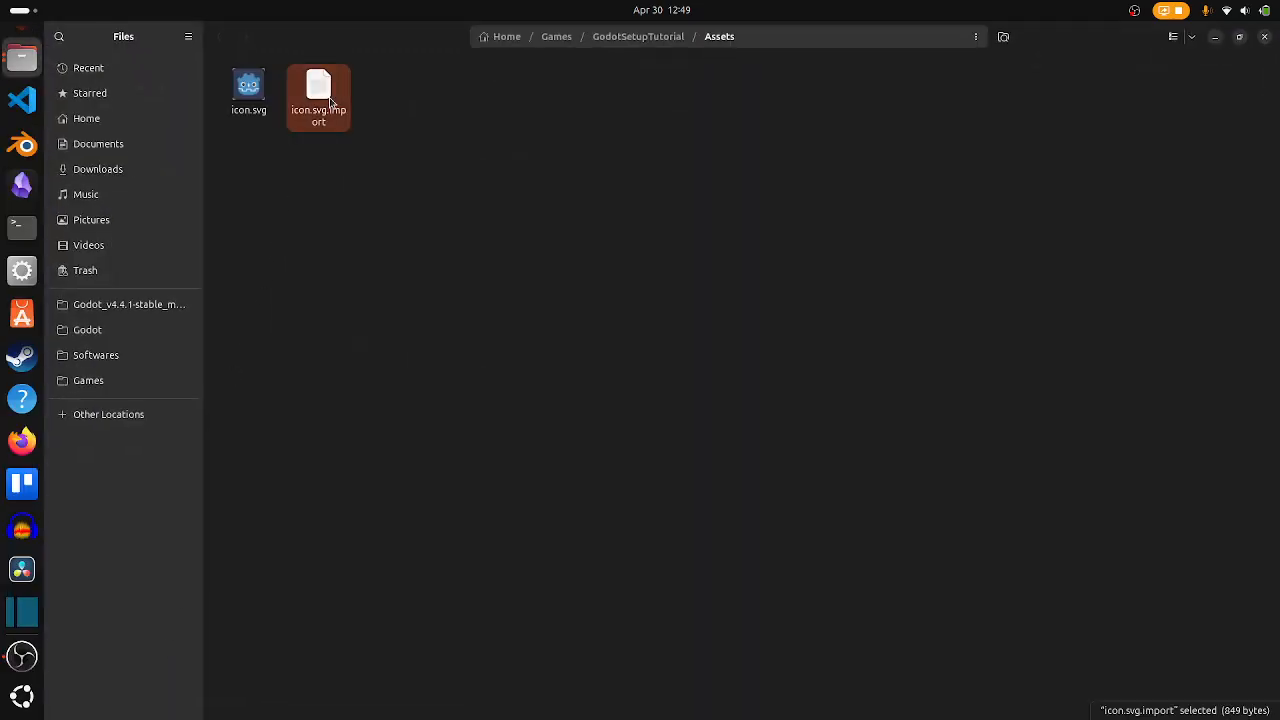
pyautogui.scroll(2, 230, 210)
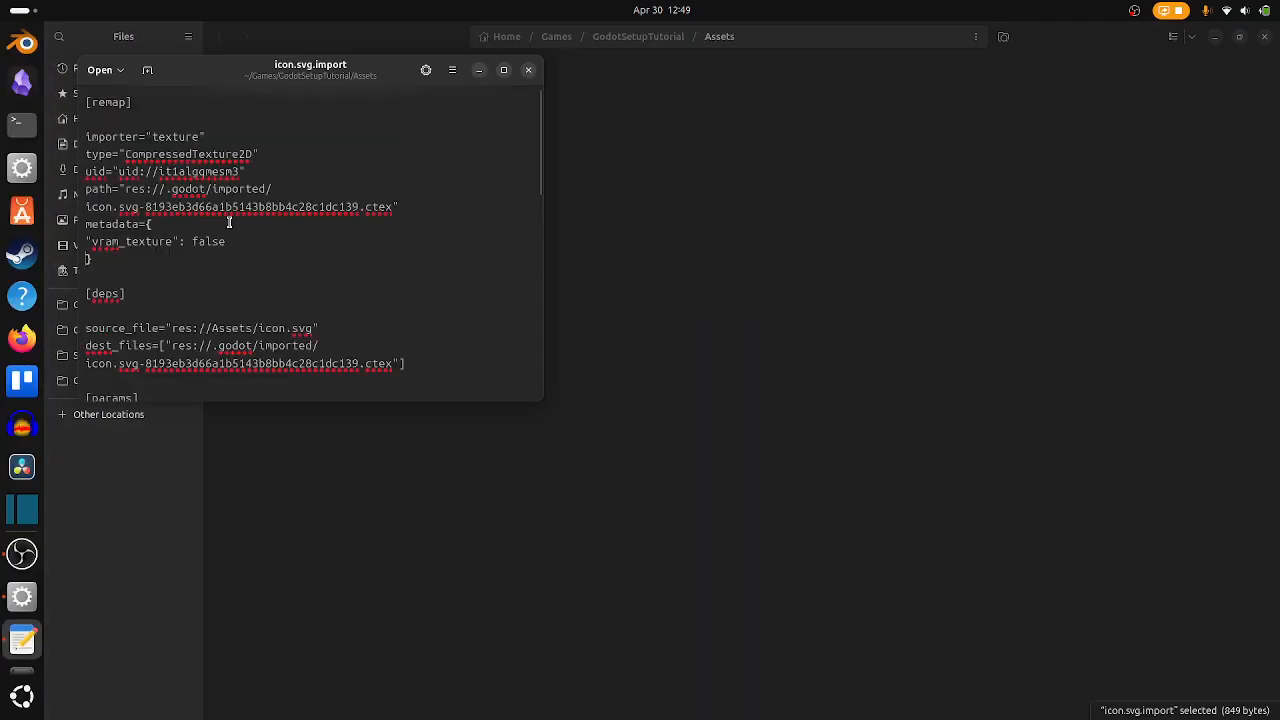
pyautogui.doubleClick(169, 154)
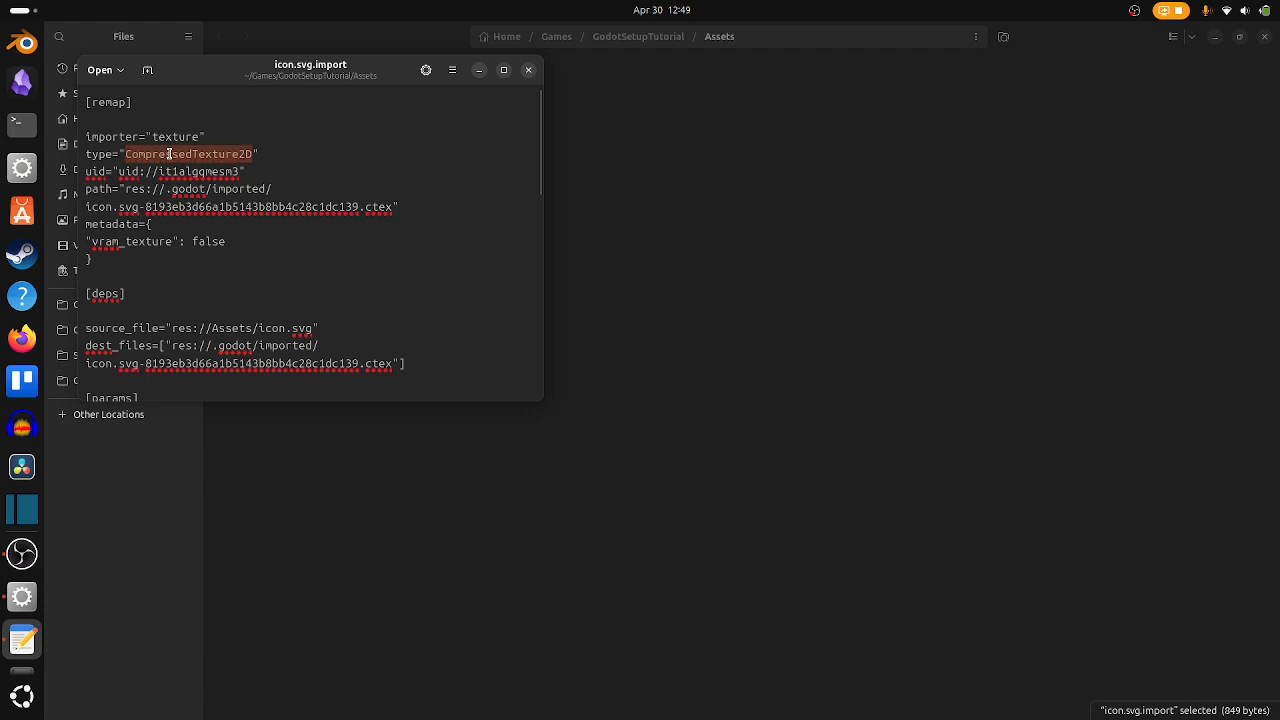
pyautogui.click(531, 70)
pyautogui.click(1265, 35)
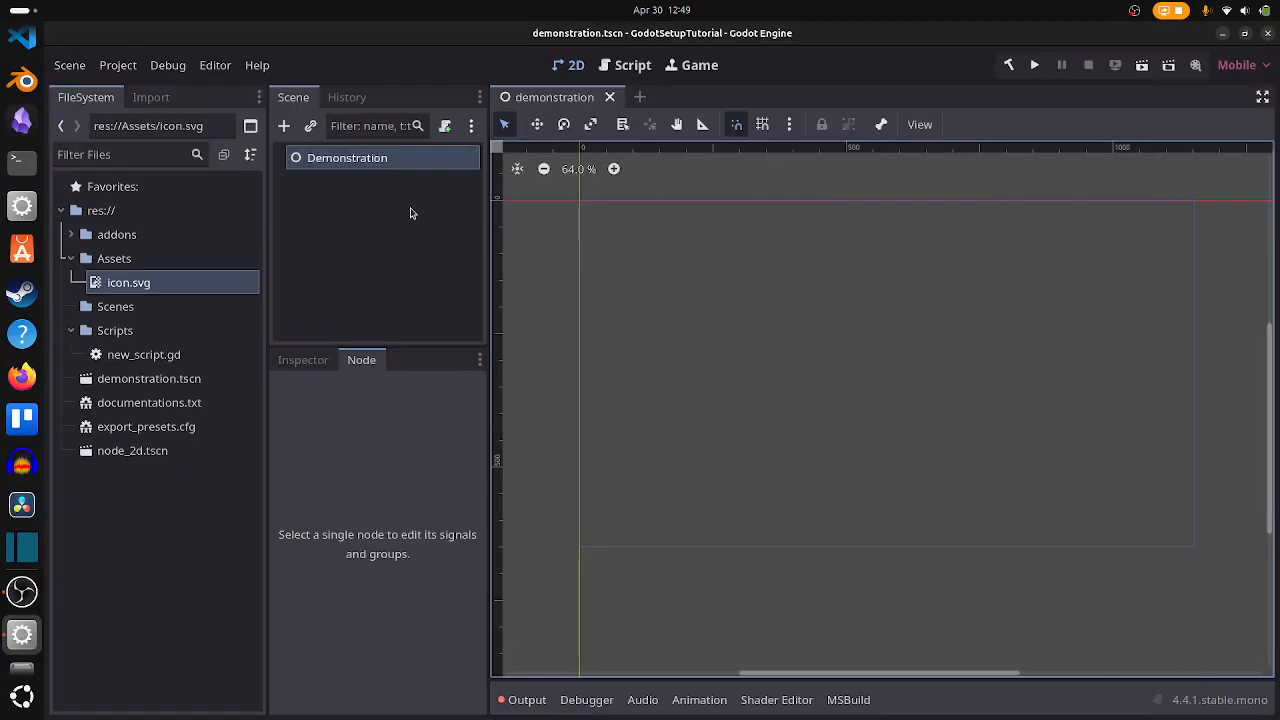
# Enlarge the scene tree area and view the Demonstration node's signals, then deselect the node
pyautogui.click(353, 203)
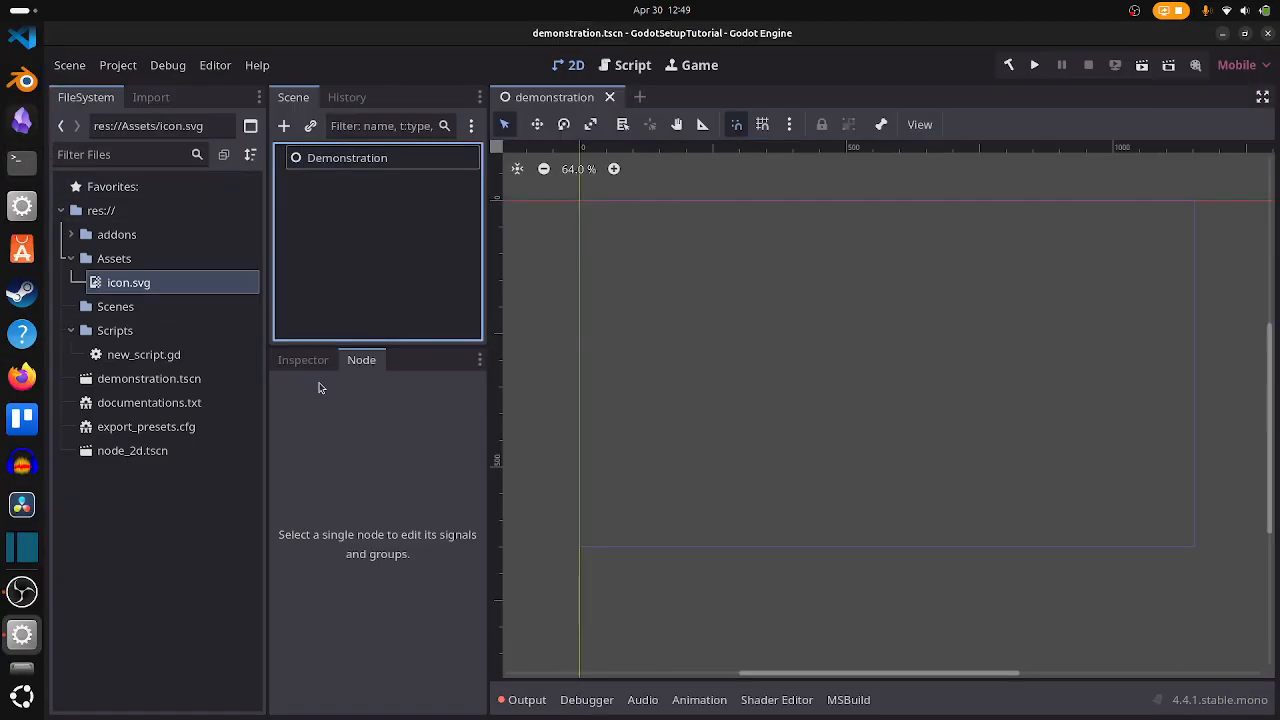
pyautogui.moveTo(383, 345); pyautogui.dragTo(383, 459)
pyautogui.click(386, 162)
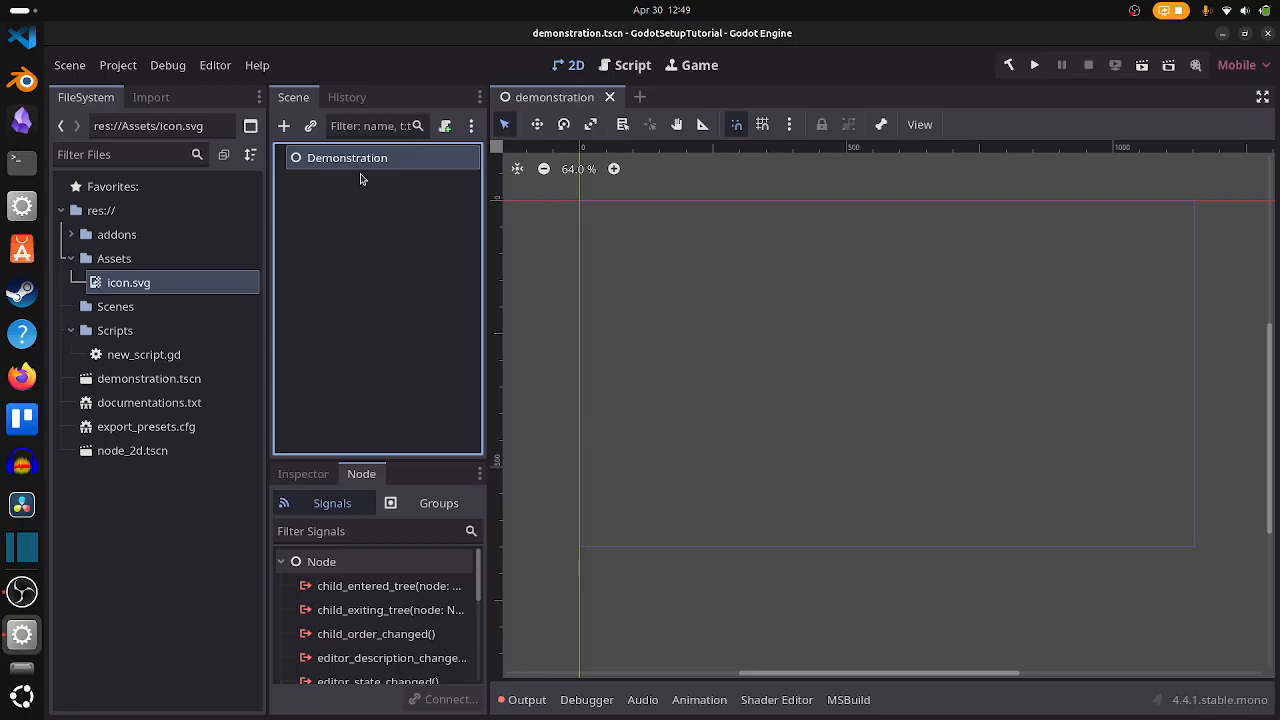
pyautogui.click(363, 185)
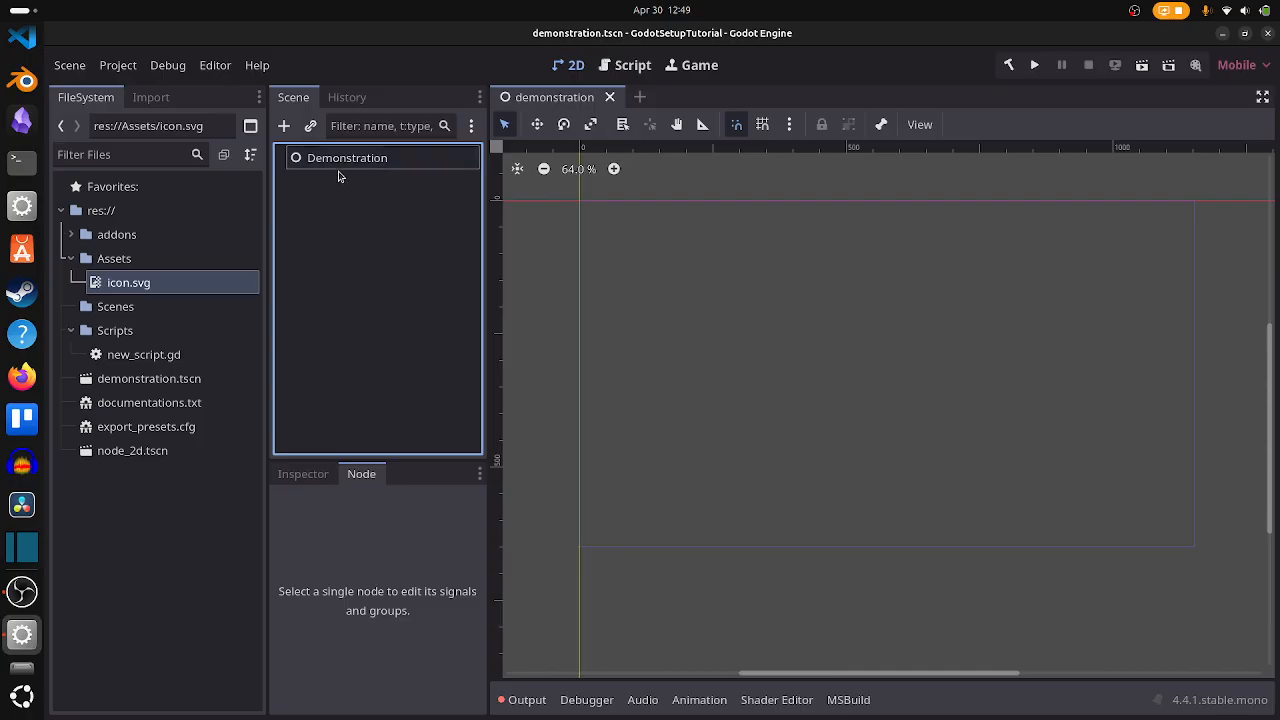
# Select the Demonstration node, show its properties in an enlarged Inspector, and bring its Script property into view
pyautogui.click(358, 164)
pyautogui.click(300, 479)
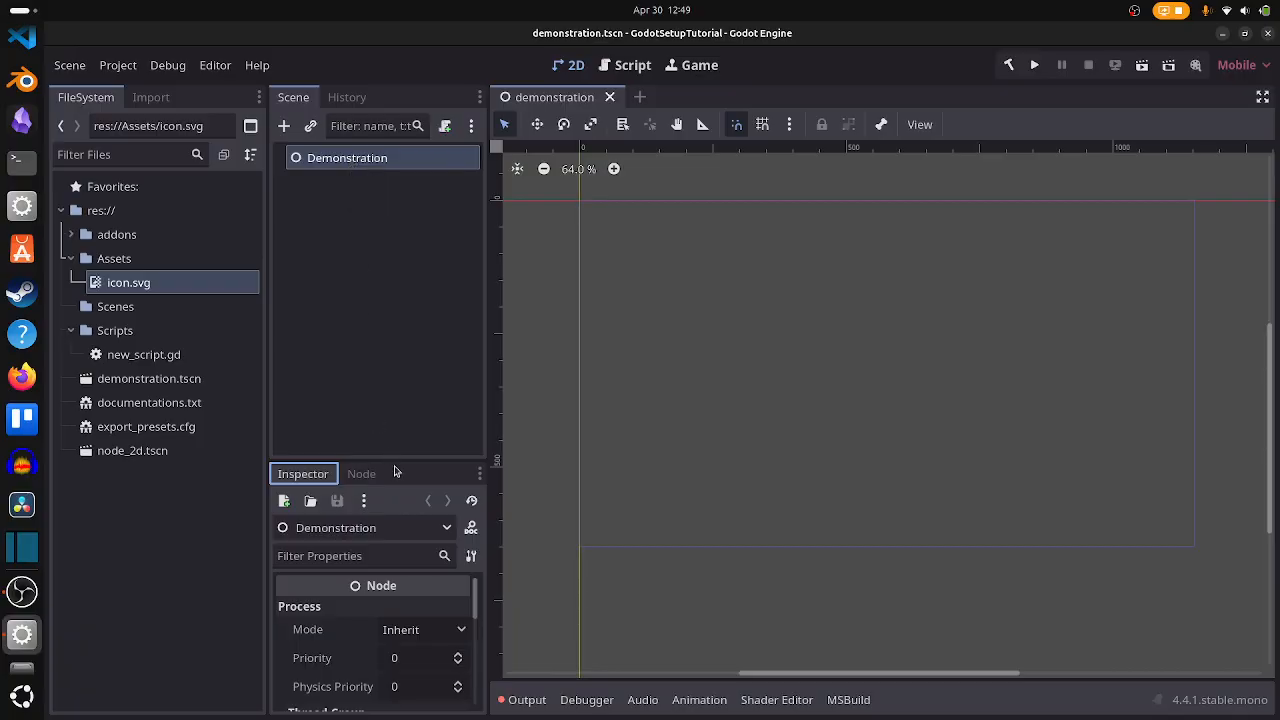
pyautogui.moveTo(398, 463); pyautogui.dragTo(378, 314)
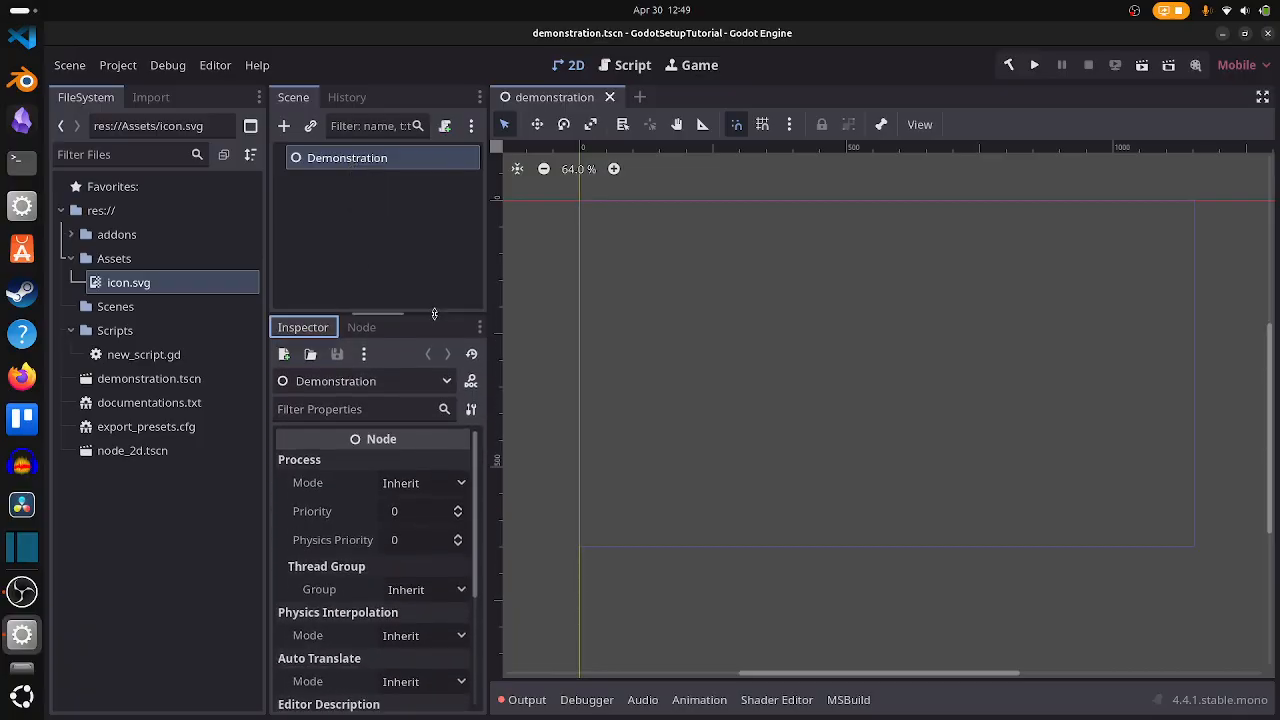
pyautogui.scroll(-4, 385, 480)
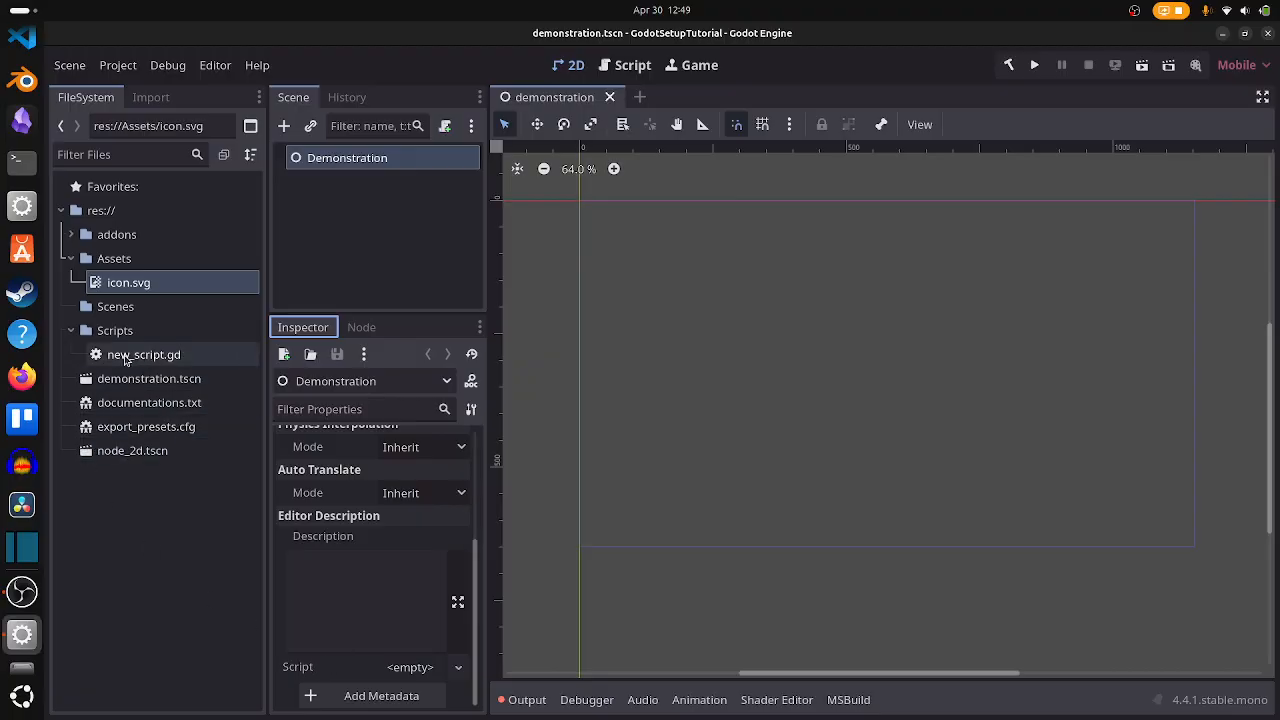
# Try assigning new_script.gd to the Demonstration node through its Script property and directly on the node, clearing the assignment between attempts
pyautogui.moveTo(125, 360); pyautogui.dragTo(410, 668)
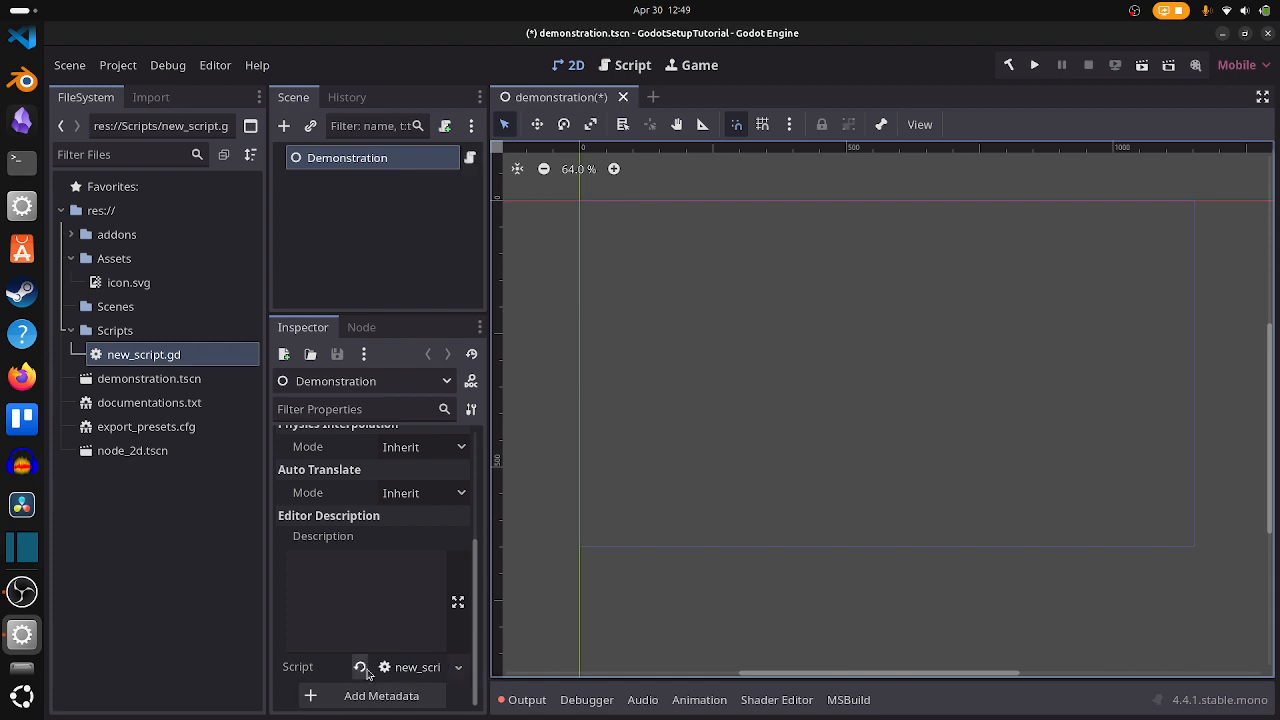
pyautogui.click(360, 667)
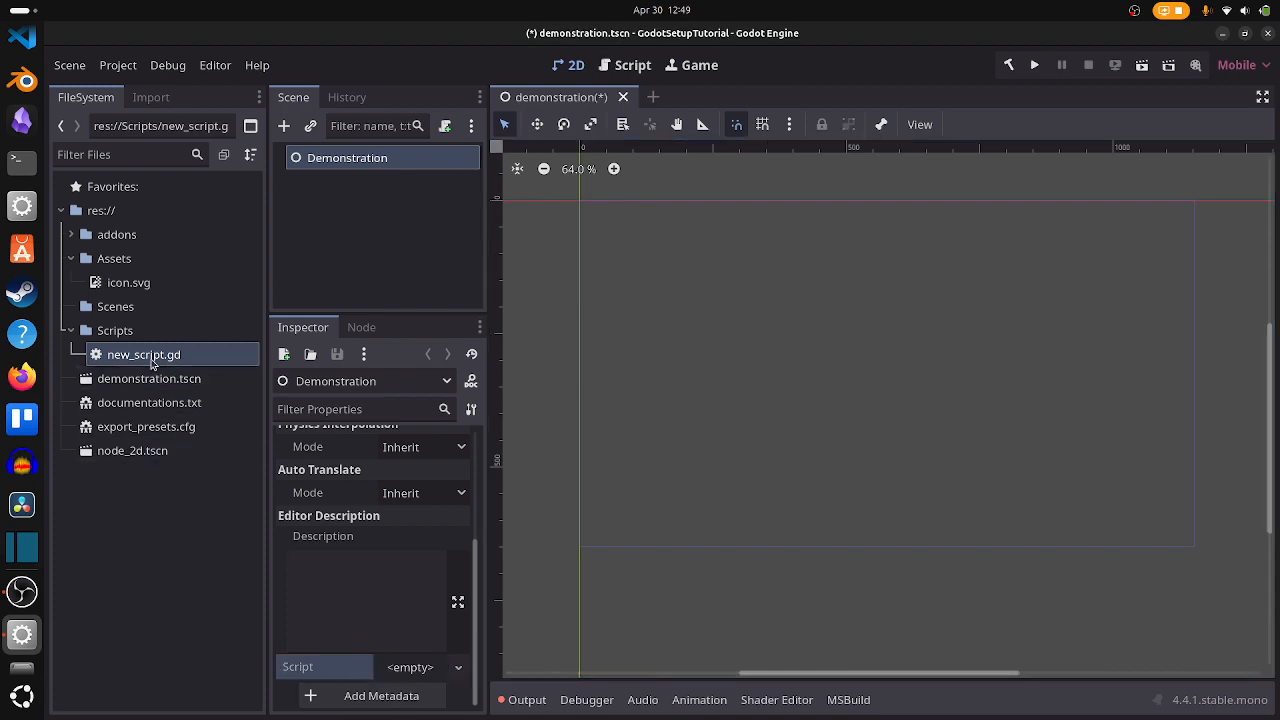
pyautogui.moveTo(152, 364); pyautogui.dragTo(383, 174)
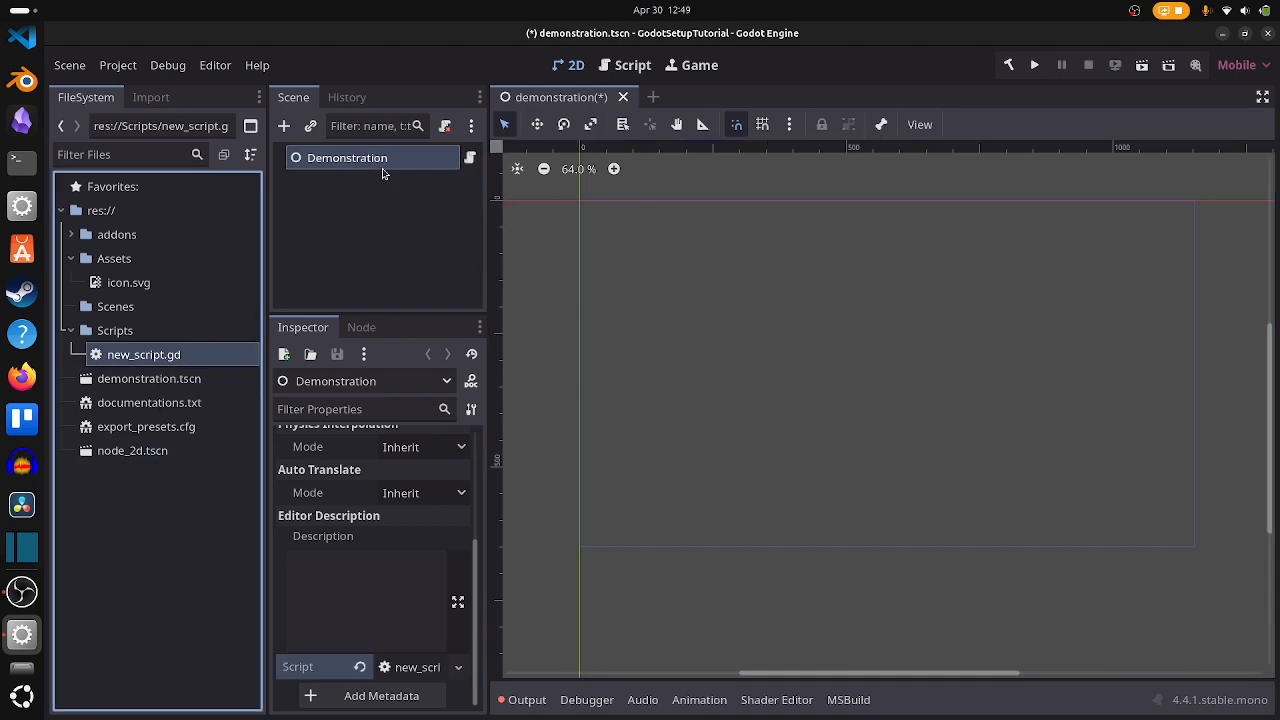
pyautogui.click(360, 667)
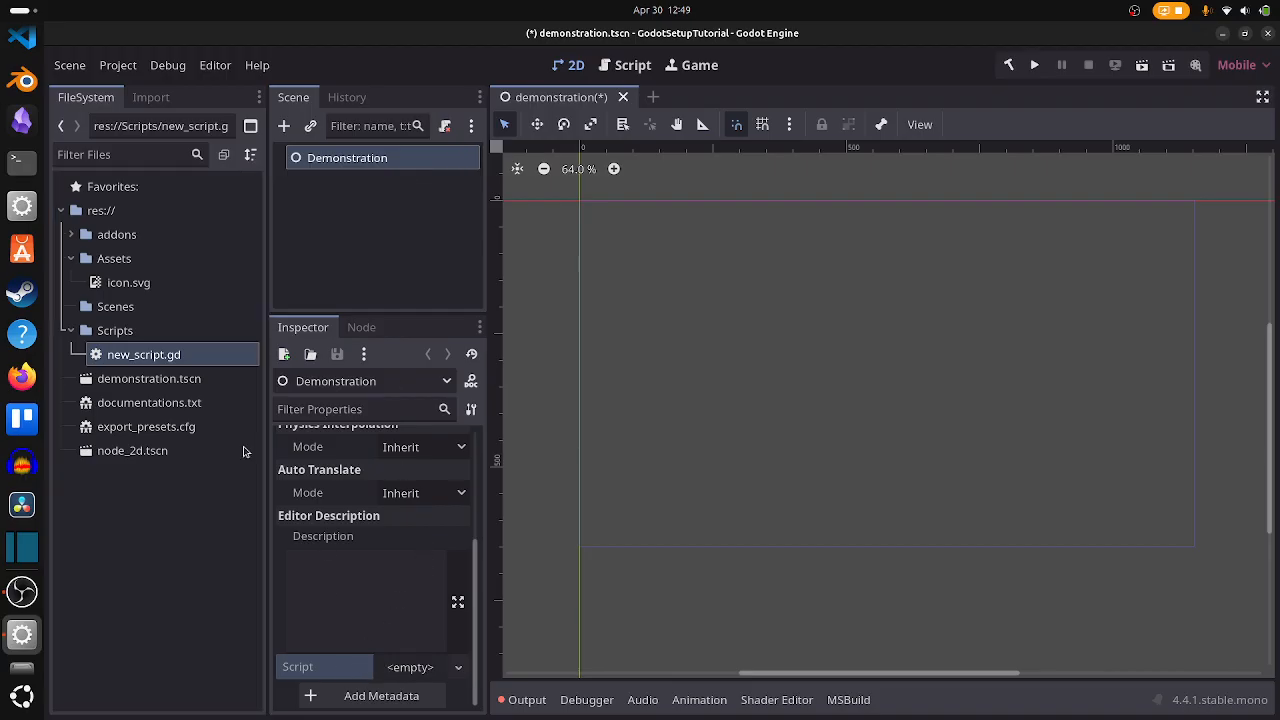
pyautogui.moveTo(184, 357); pyautogui.dragTo(400, 162)
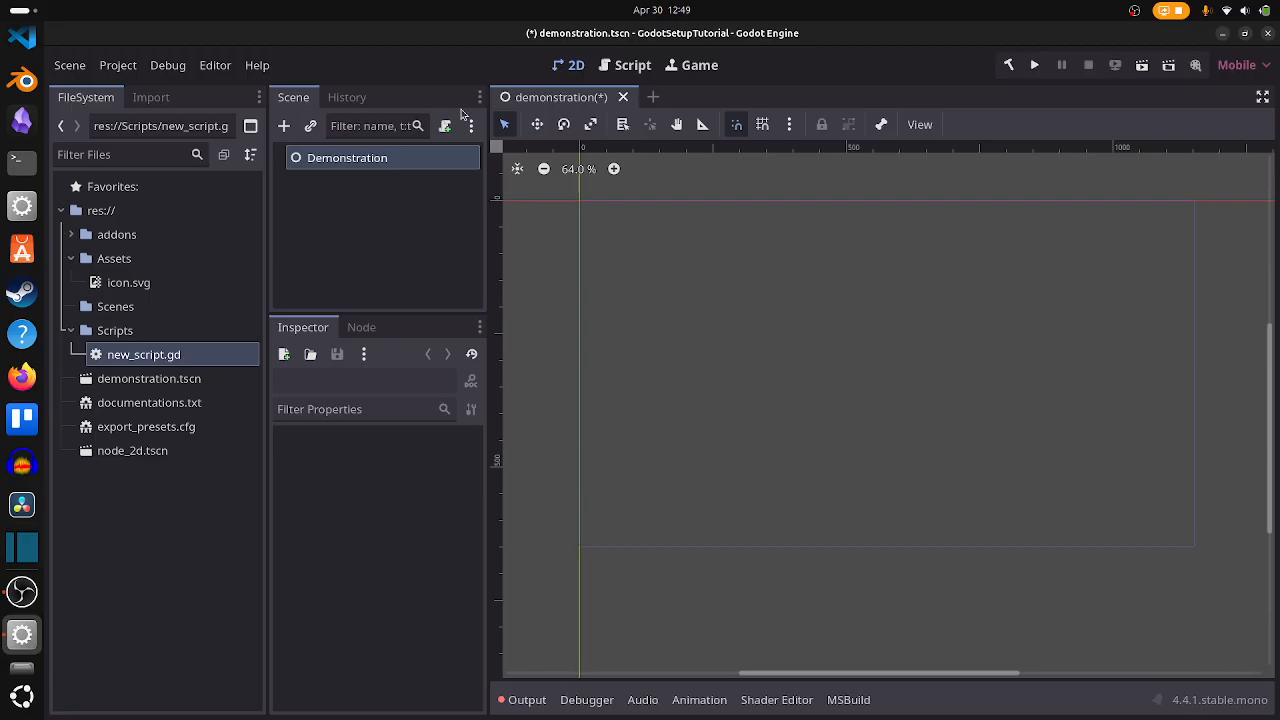
# Create a C# script inheriting Node at res://Demonstration.cs, attach it to the Demonstration node, and select the file in the project
pyautogui.click(445, 126)
pyautogui.click(717, 494)
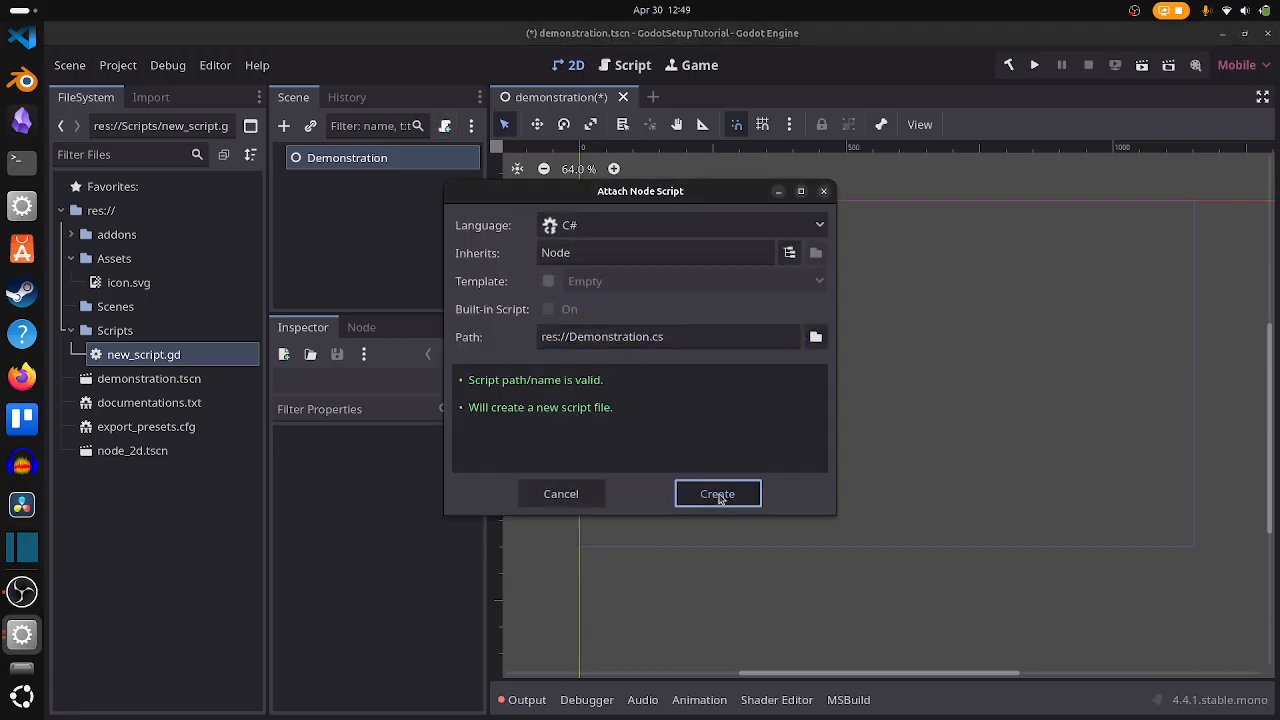
pyautogui.click(181, 378)
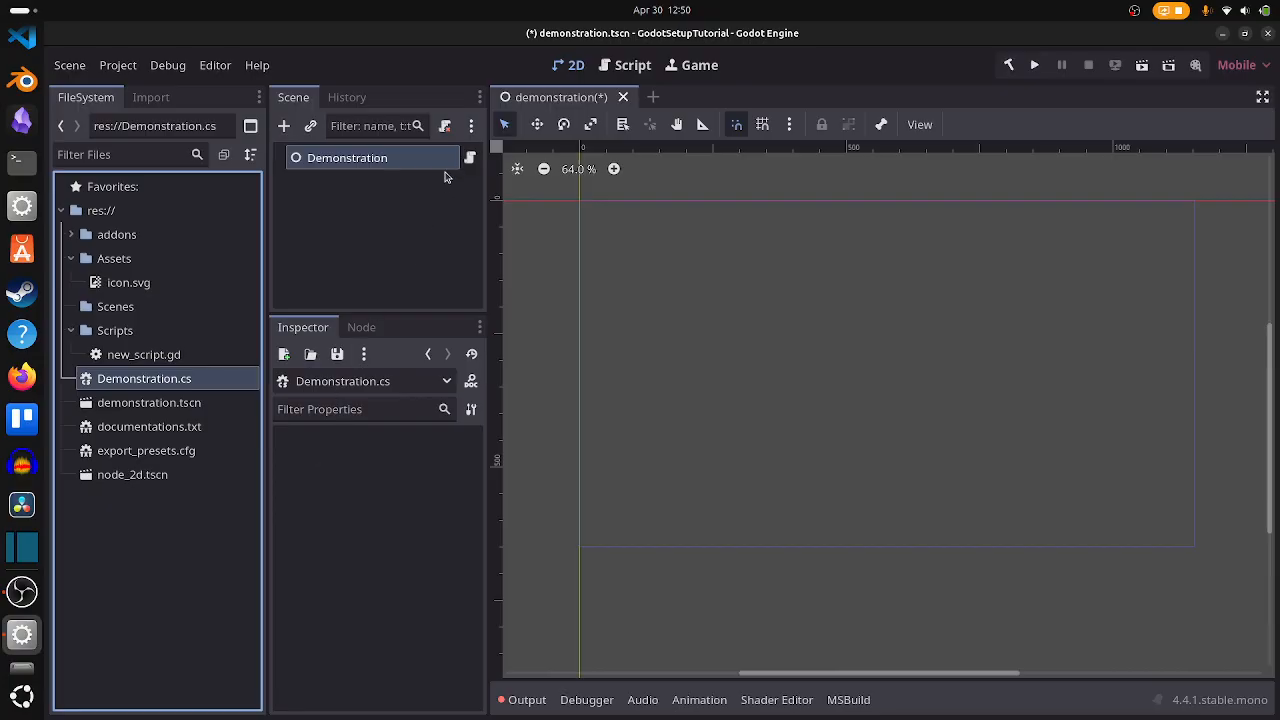
# Open the Demonstration node's attached script in Visual Studio Code, then close the editor to return to Godot
pyautogui.click(467, 160)
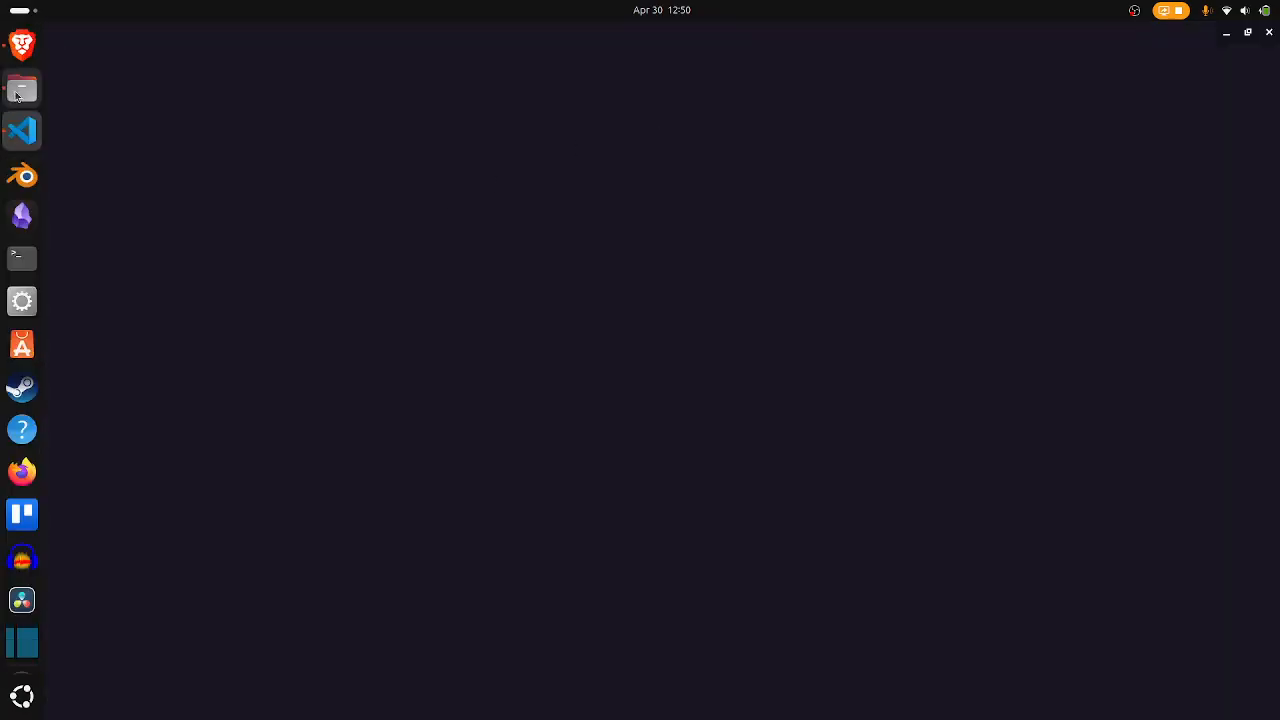
pyautogui.click(1270, 35)
# Reselect the Demonstration node and examine the beginning of its properties in the Inspector
pyautogui.click(290, 222)
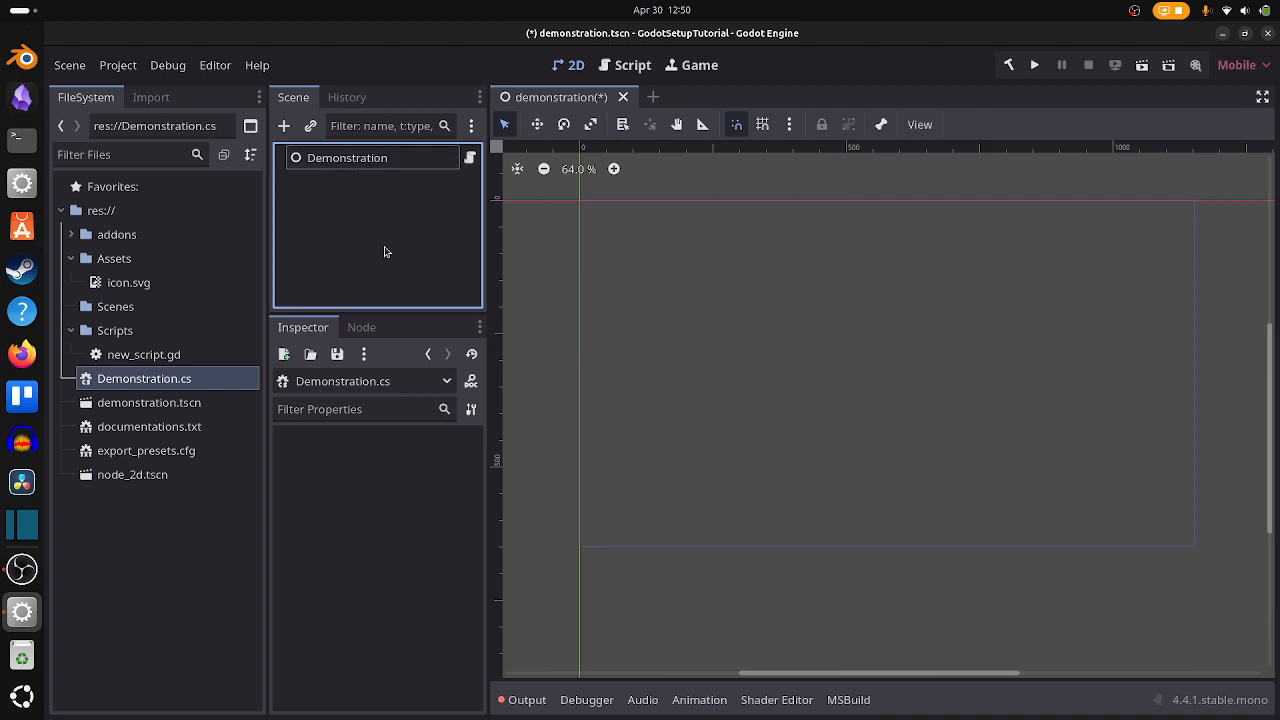
pyautogui.click(352, 167)
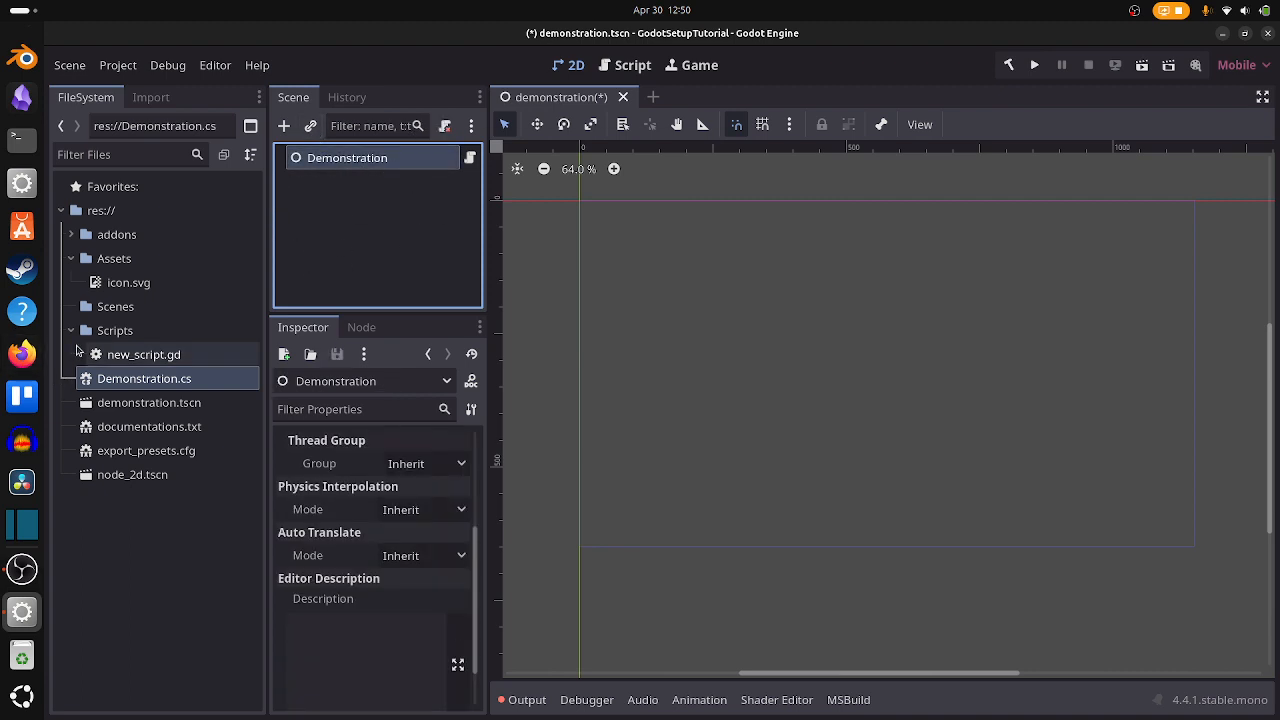
pyautogui.scroll(4, 356, 536)
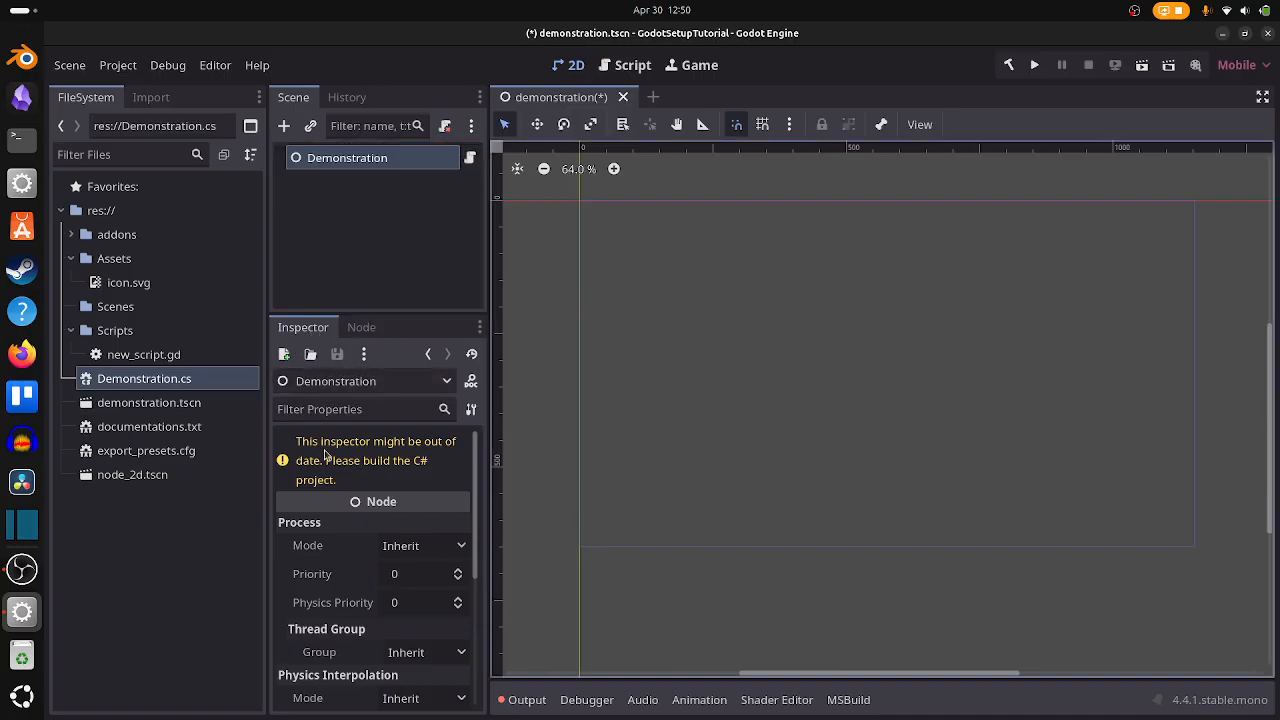
# Examine the Demonstration node's Inspector properties from the Node class section to the Script property, including the Process Mode options
pyautogui.moveTo(366, 496)
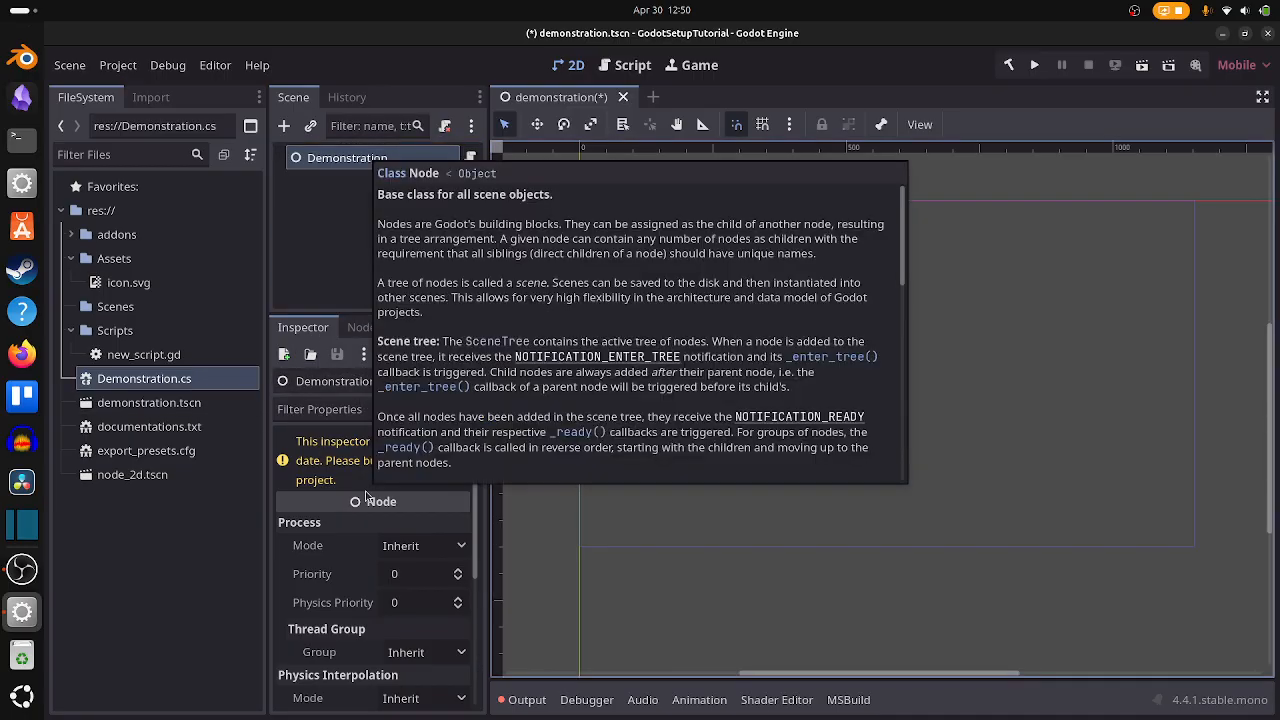
pyautogui.scroll(-5, 369, 565)
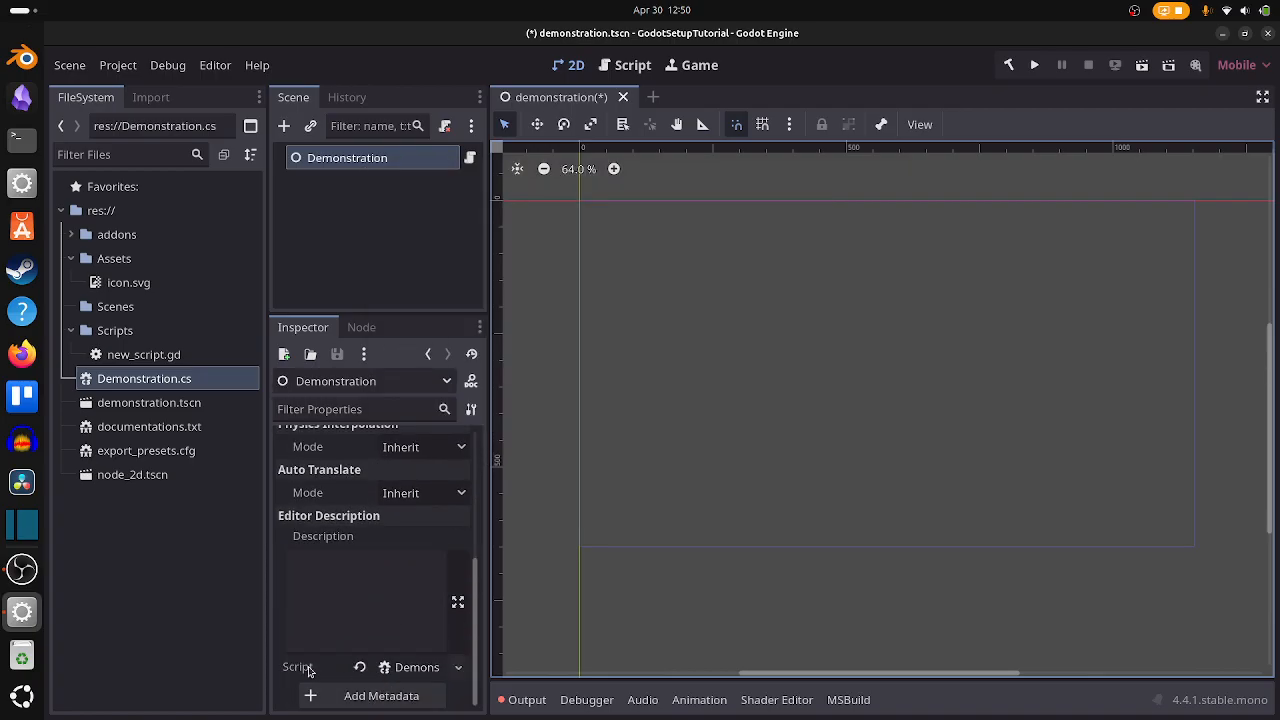
pyautogui.scroll(3, 385, 645)
pyautogui.scroll(2, 350, 570)
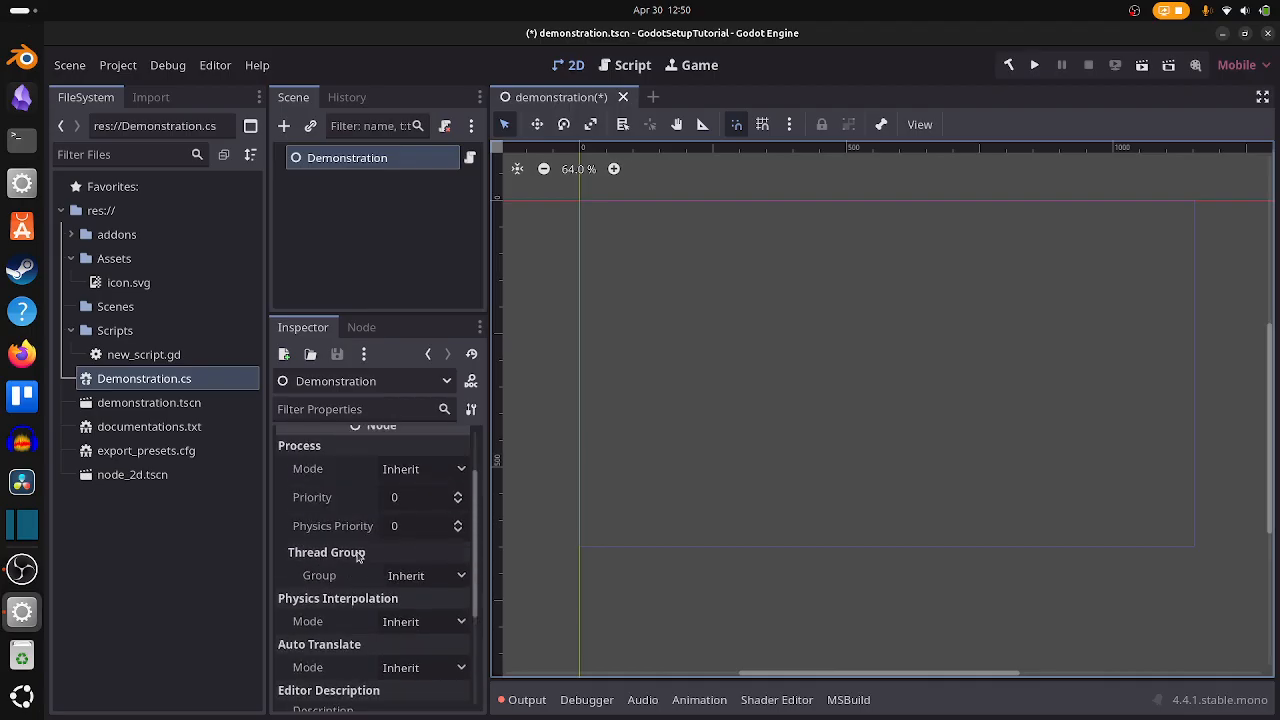
pyautogui.click(409, 470)
pyautogui.click(409, 476)
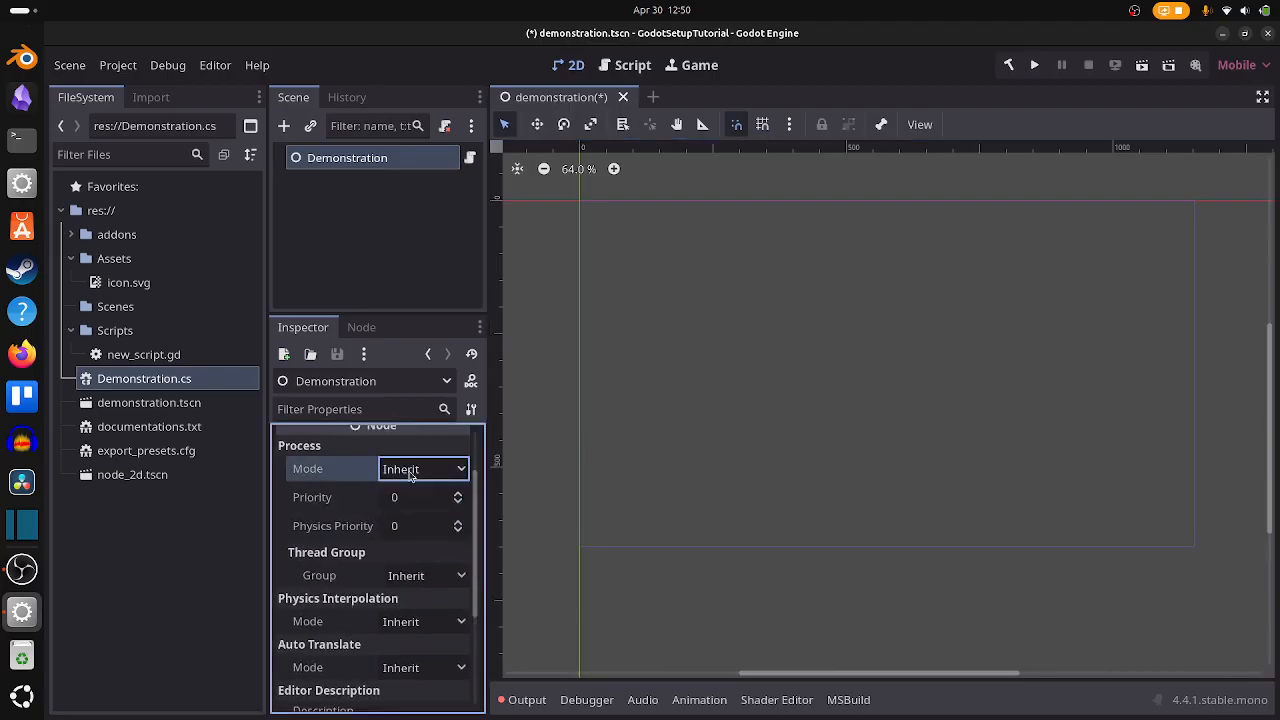
pyautogui.scroll(2, 409, 476)
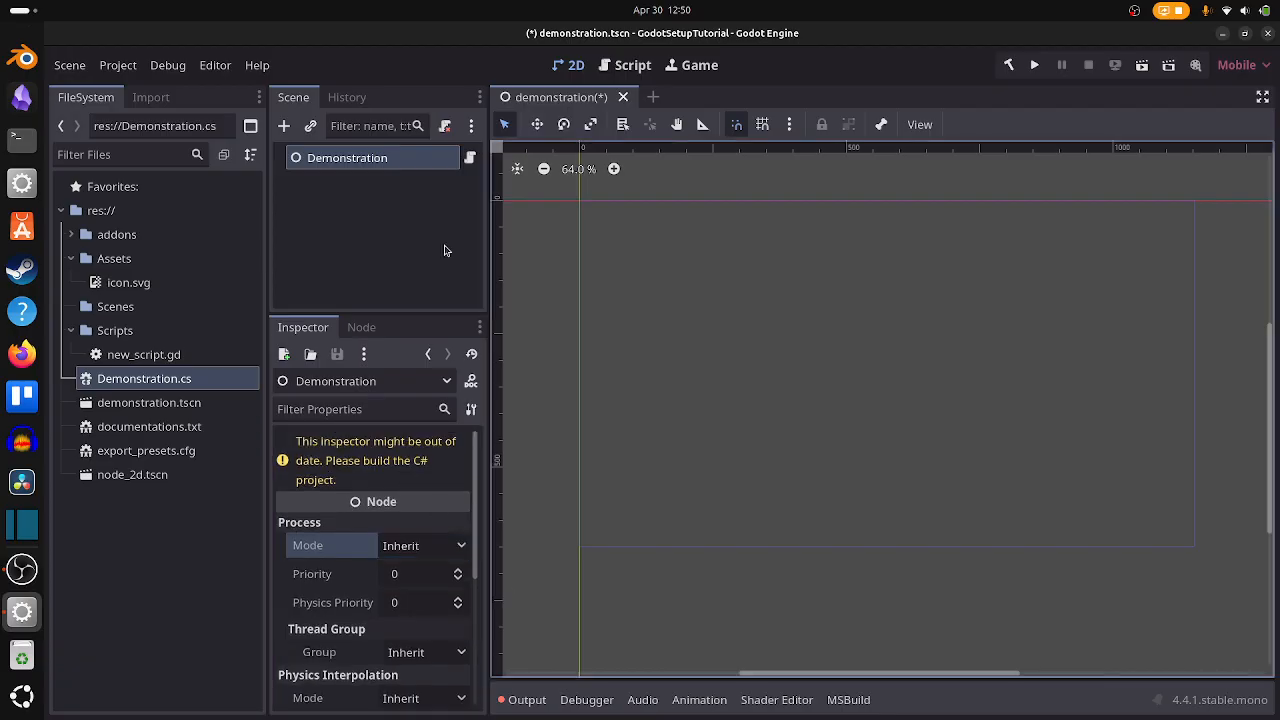
# Add a Node2D as a child of the Demonstration node
pyautogui.click(336, 161)
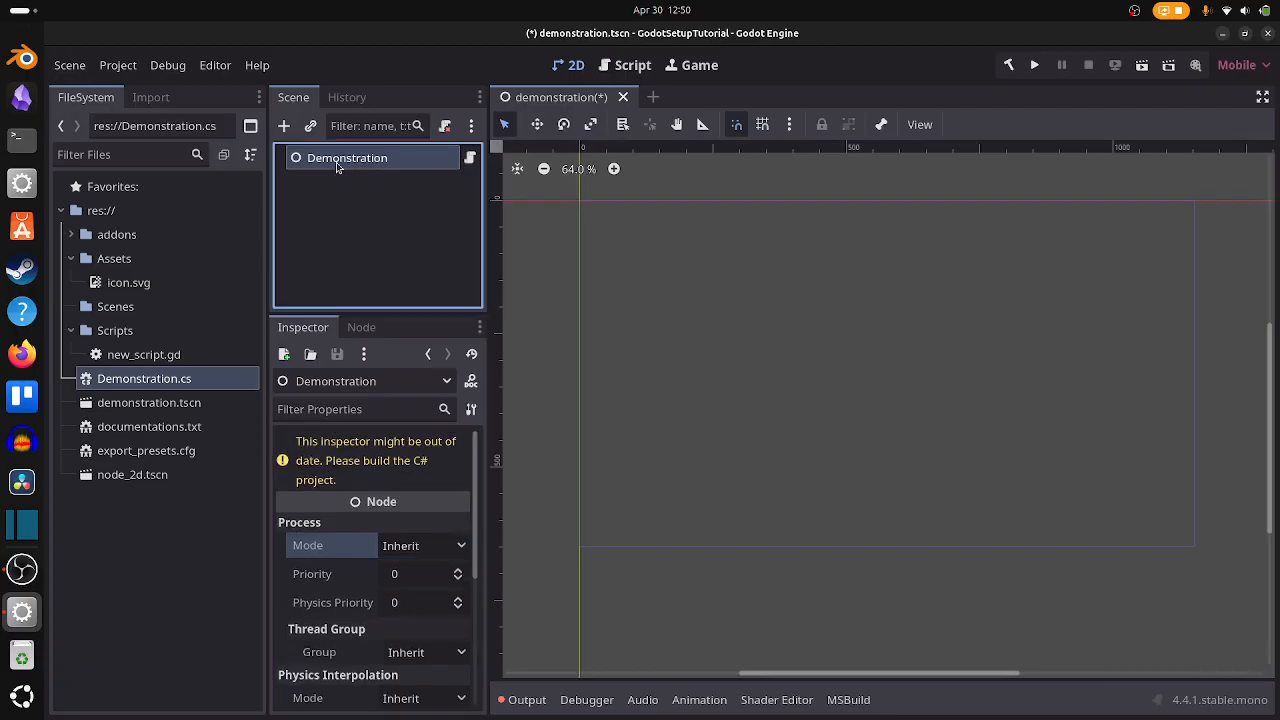
pyautogui.hotkey('ctrl', 'a')
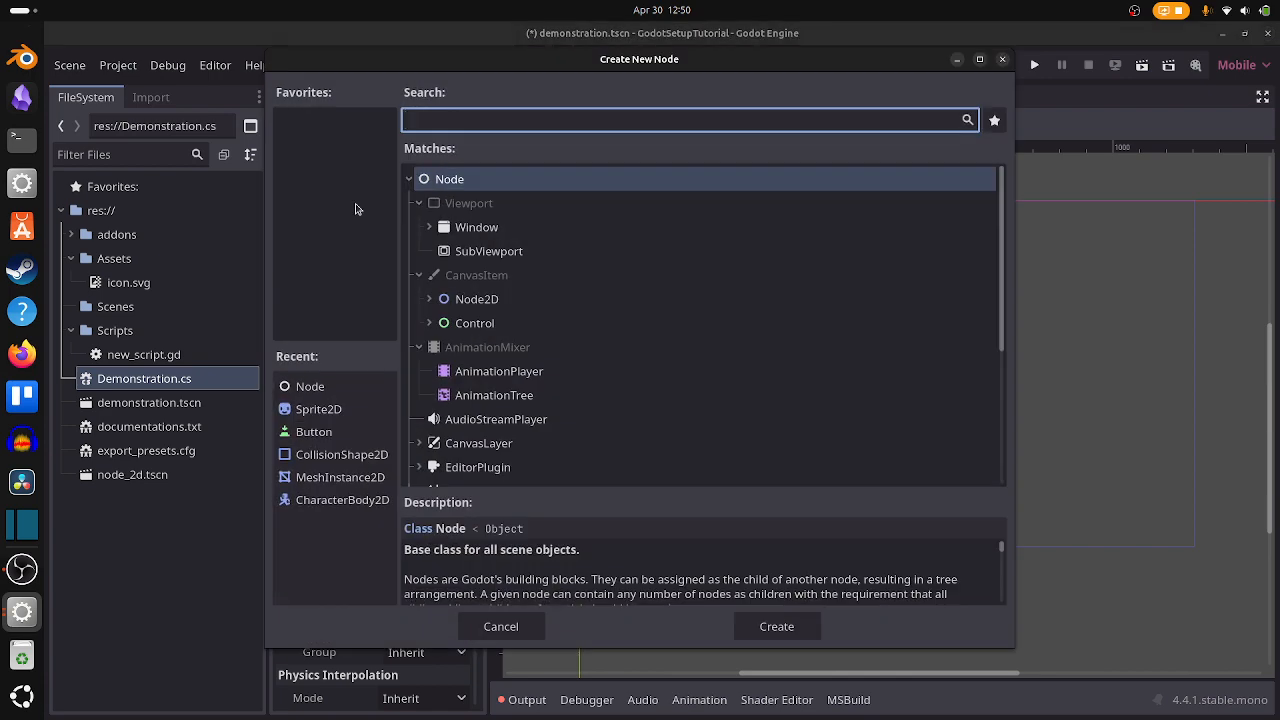
pyautogui.write('node2d')
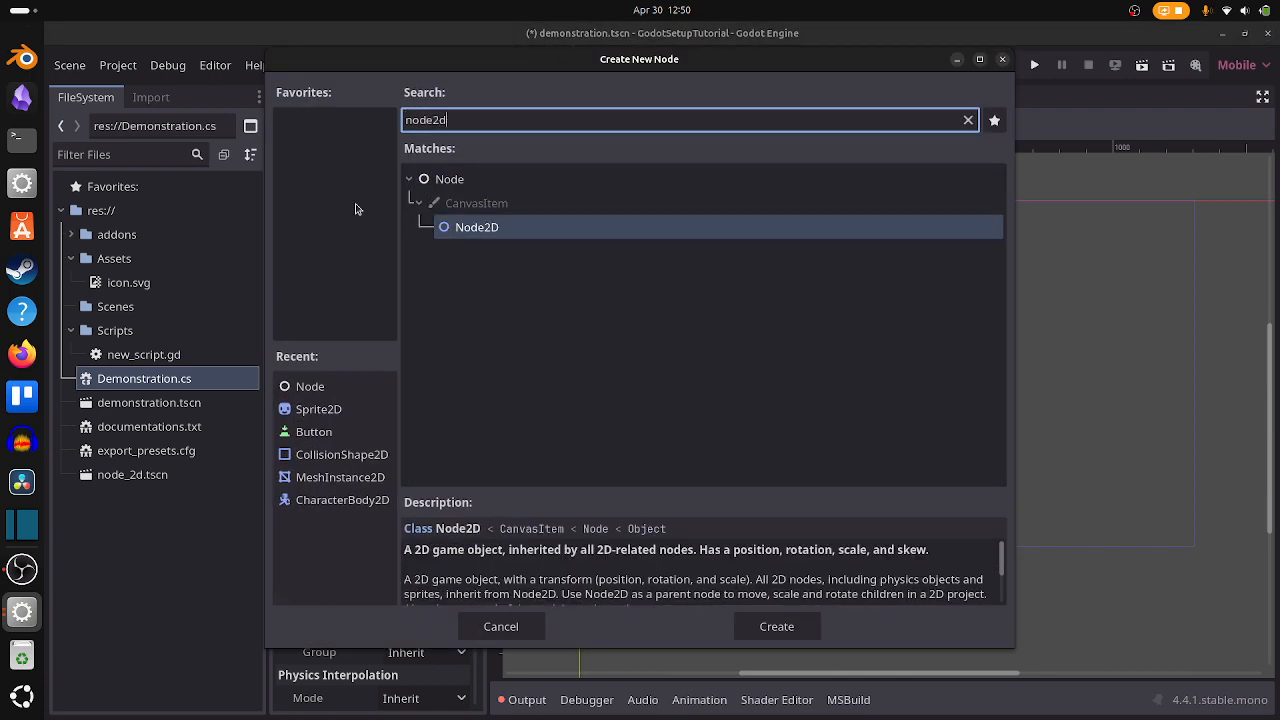
pyautogui.press('Return')
# Examine the Node2D's Transform, CanvasItem and inherited Node properties in the Inspector, including the Process Mode options
pyautogui.scroll(-15, 357, 491)
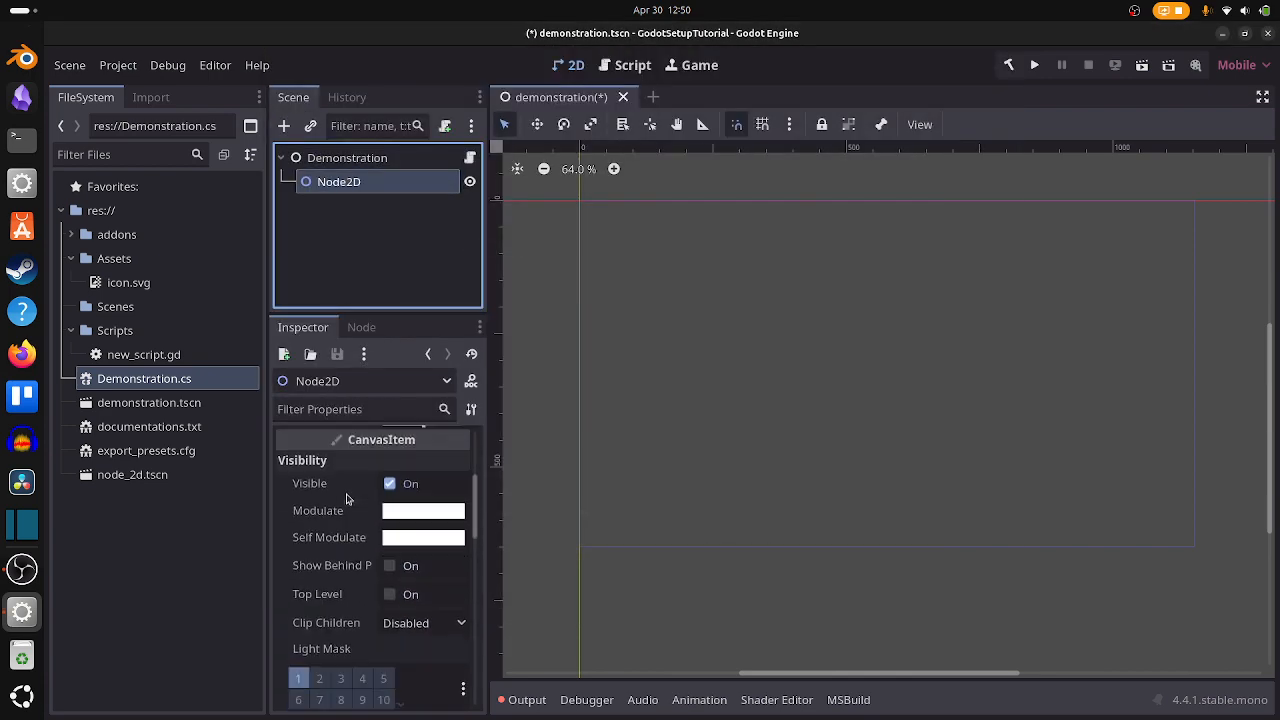
pyautogui.scroll(2, 335, 612)
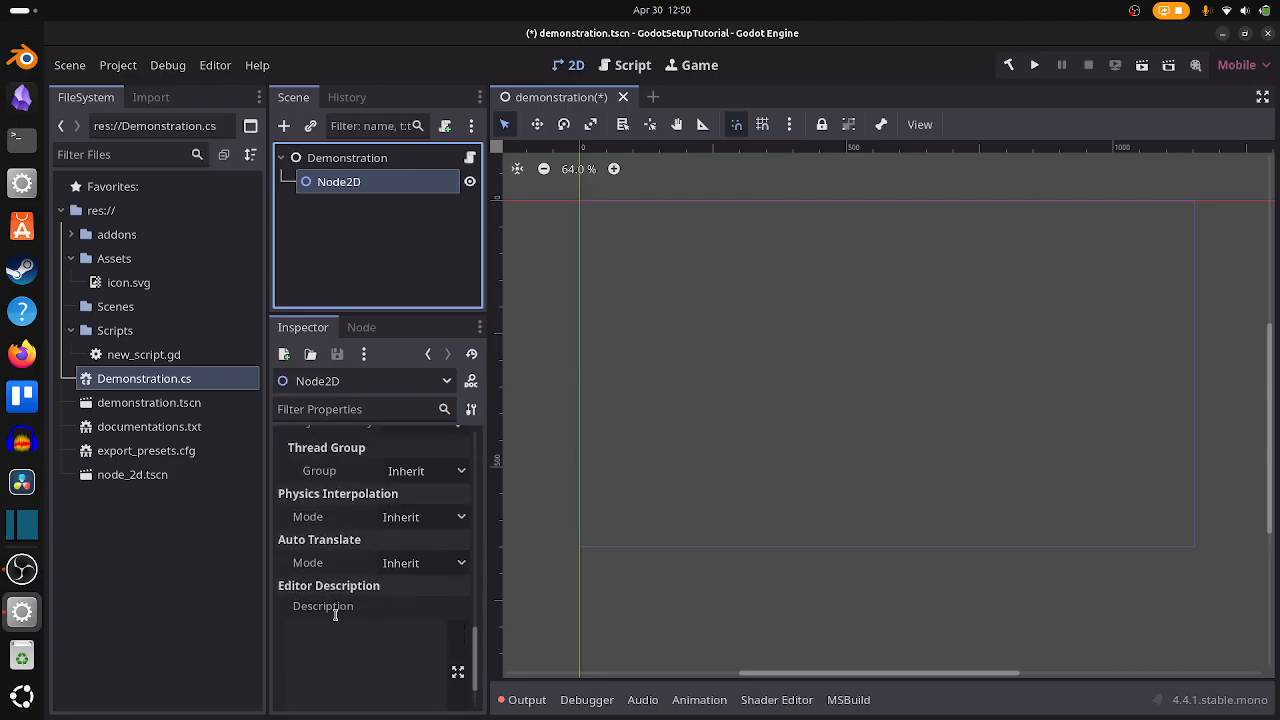
pyautogui.scroll(-2, 320, 590)
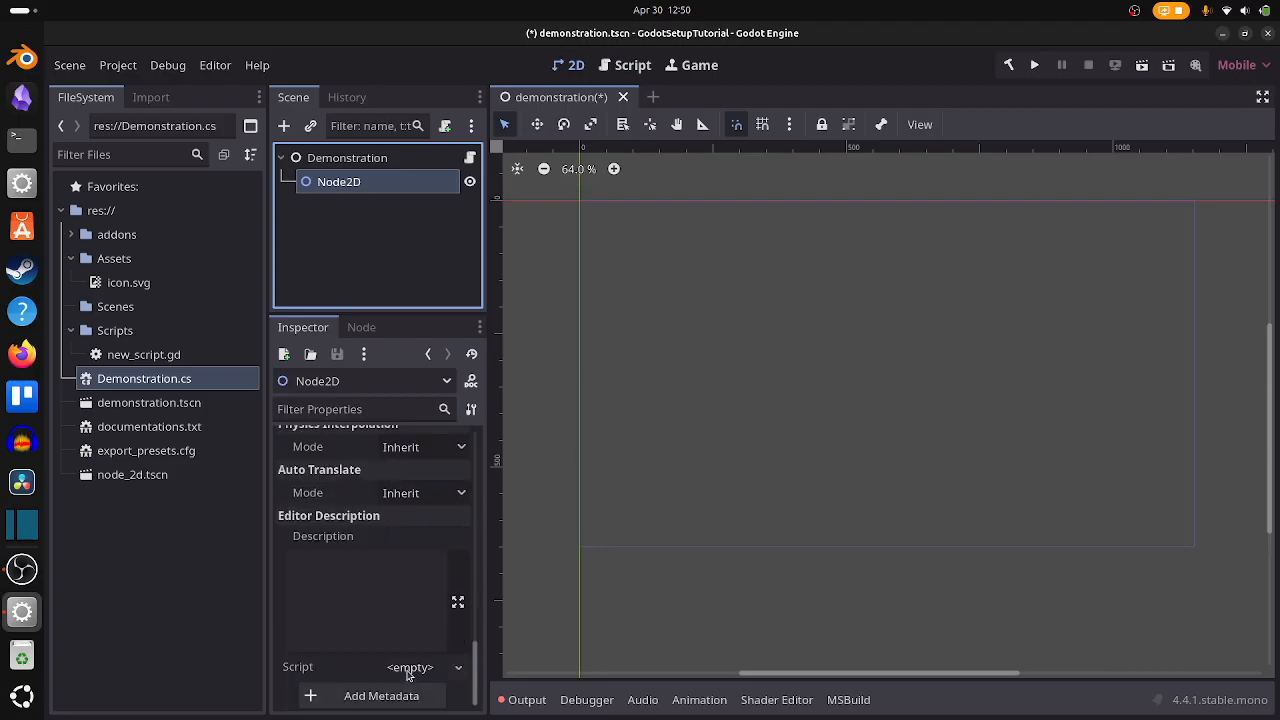
pyautogui.scroll(3, 320, 550)
pyautogui.scroll(3, 327, 513)
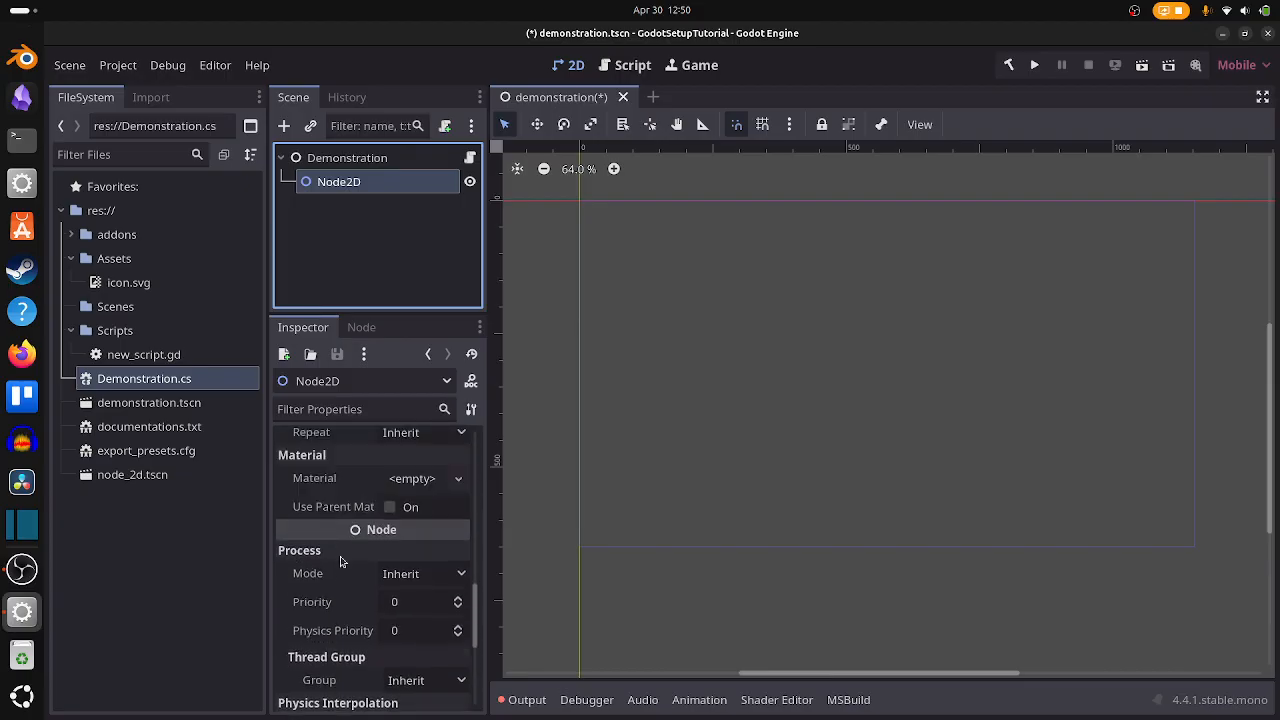
pyautogui.click(436, 579)
pyautogui.click(436, 579)
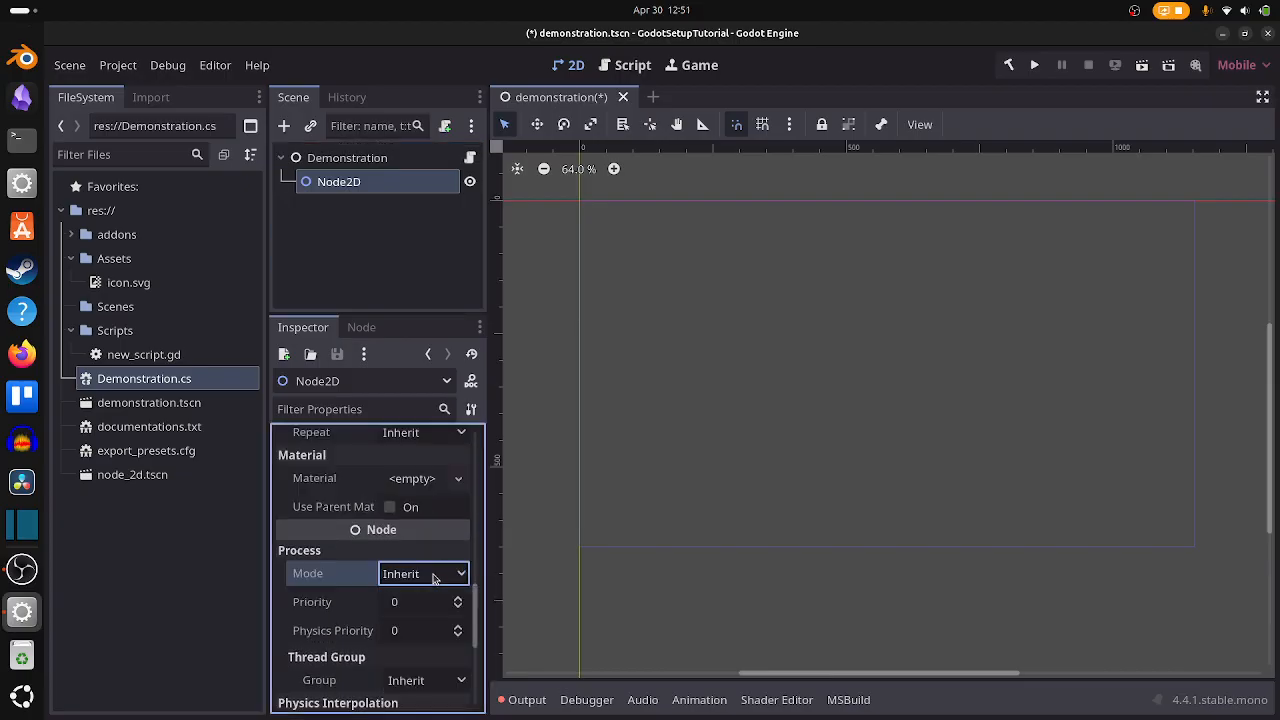
pyautogui.scroll(2, 360, 568)
pyautogui.scroll(10, 358, 566)
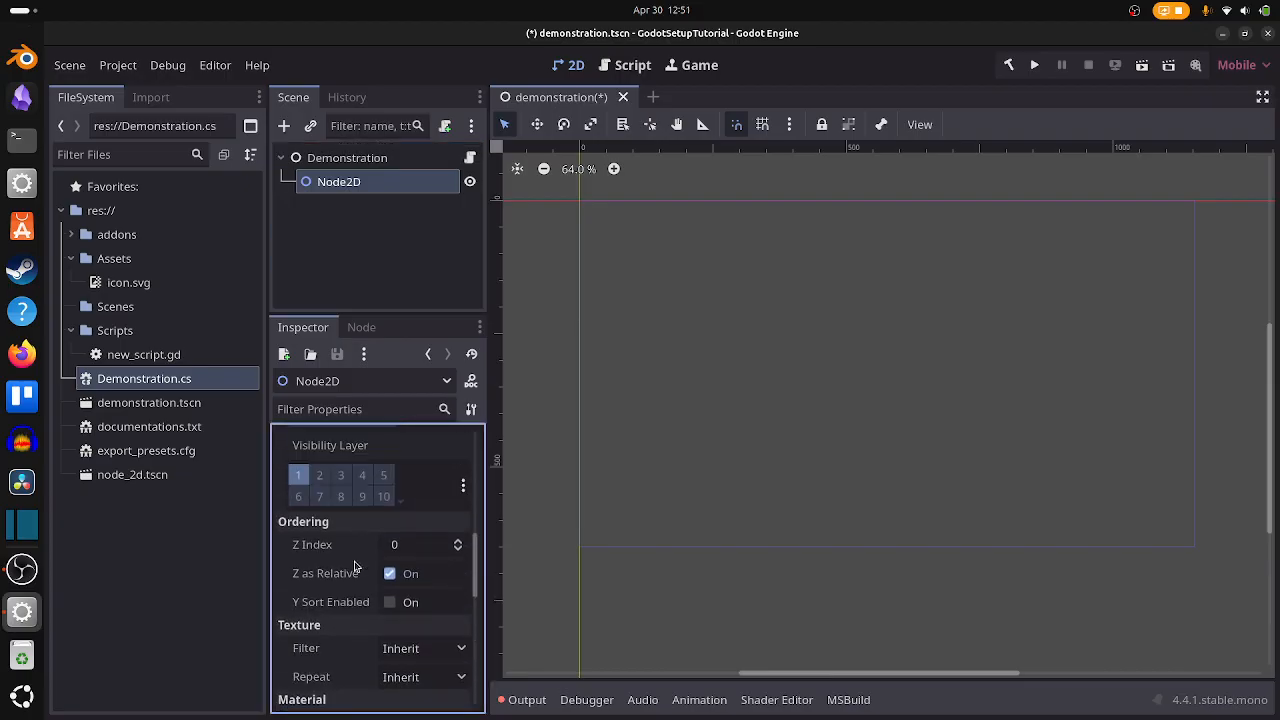
pyautogui.scroll(3, 354, 566)
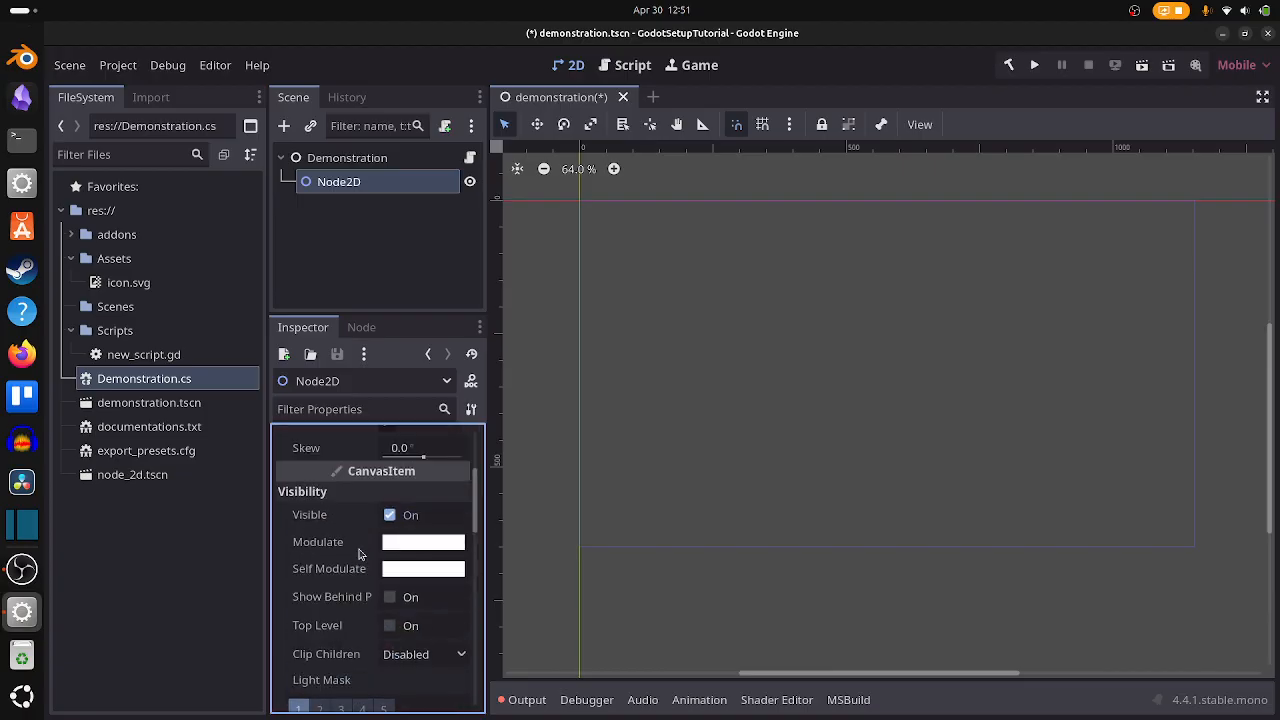
pyautogui.scroll(-12, 369, 520)
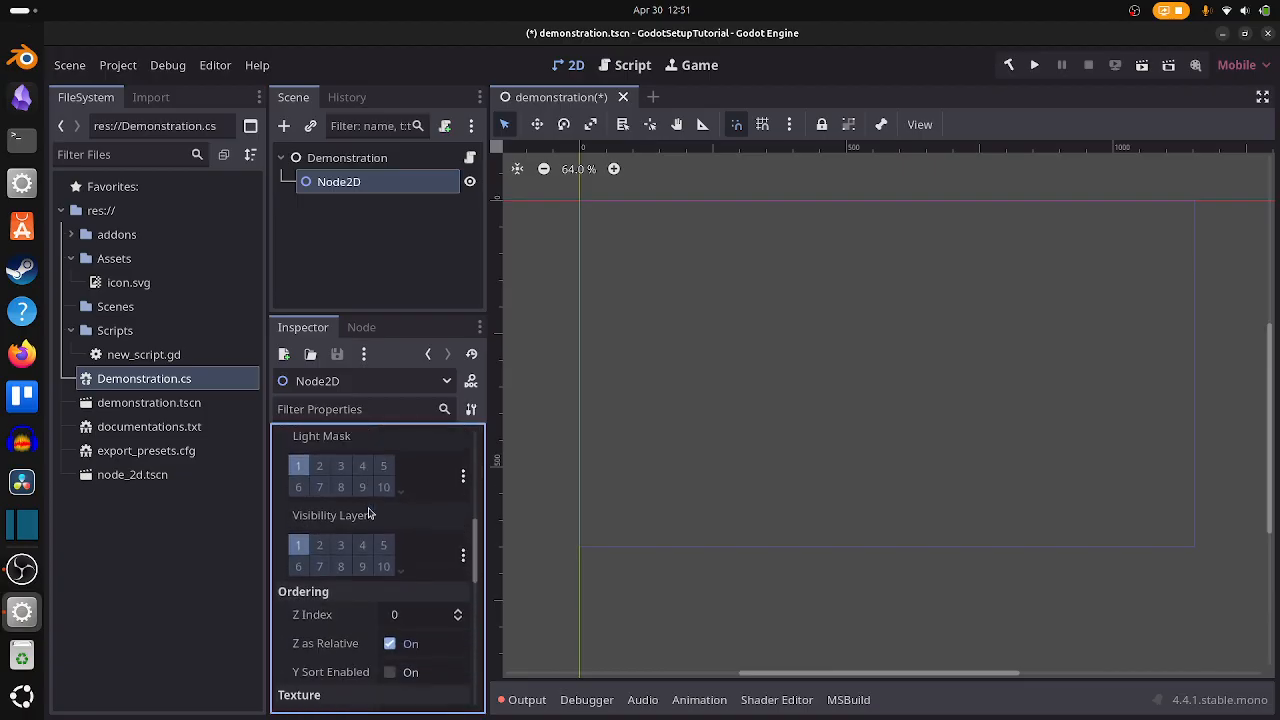
pyautogui.scroll(15, 368, 523)
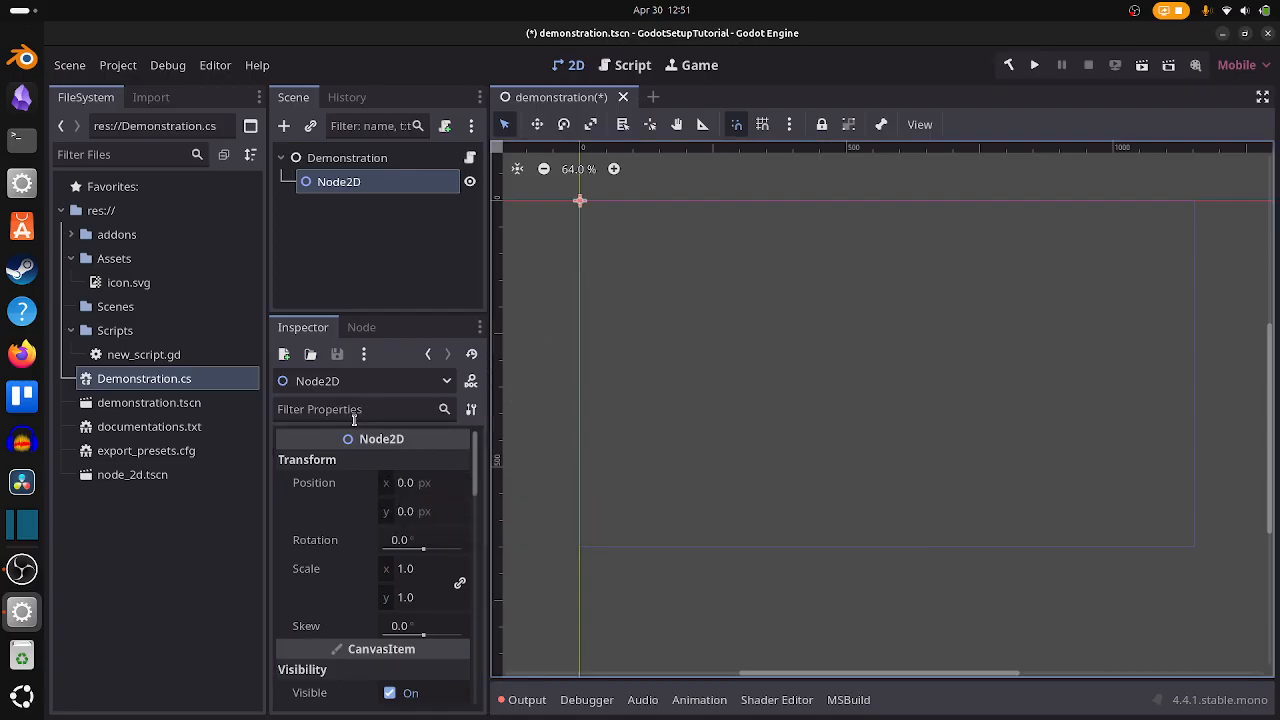
# Compare the Inspector properties of the Node2D child with those of the Demonstration root node by switching between them
pyautogui.click(336, 185)
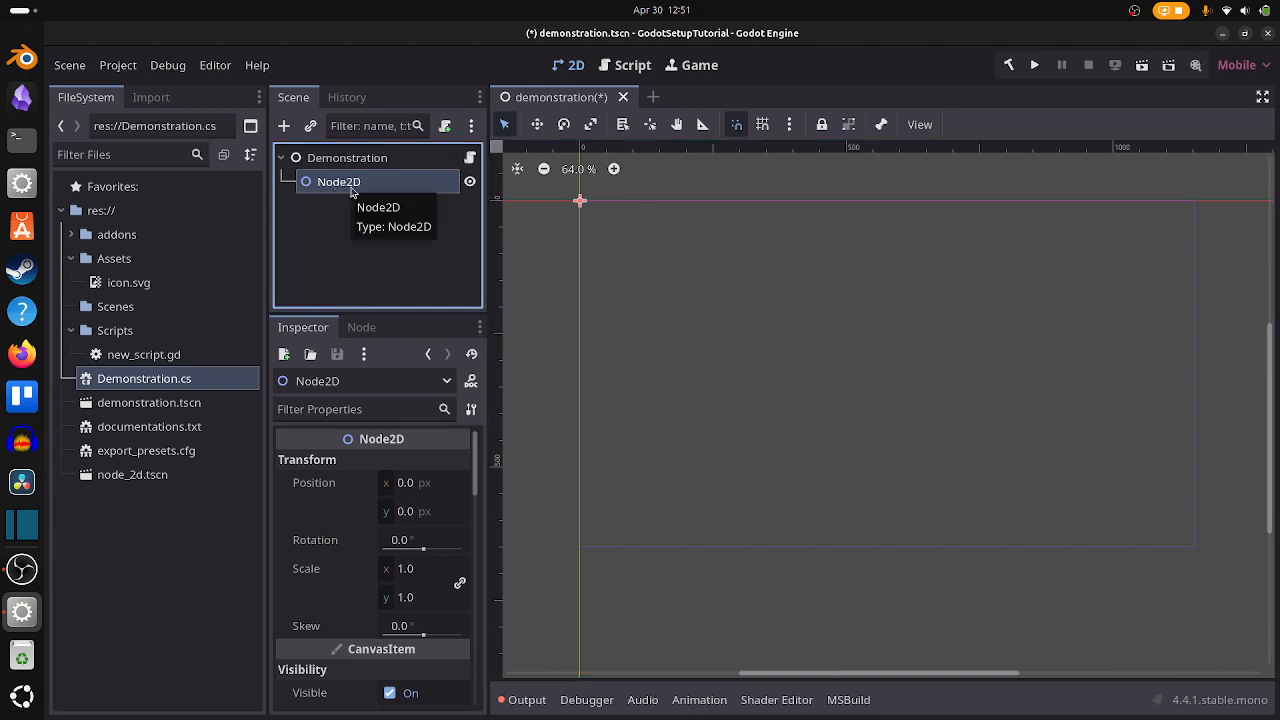
pyautogui.click(388, 158)
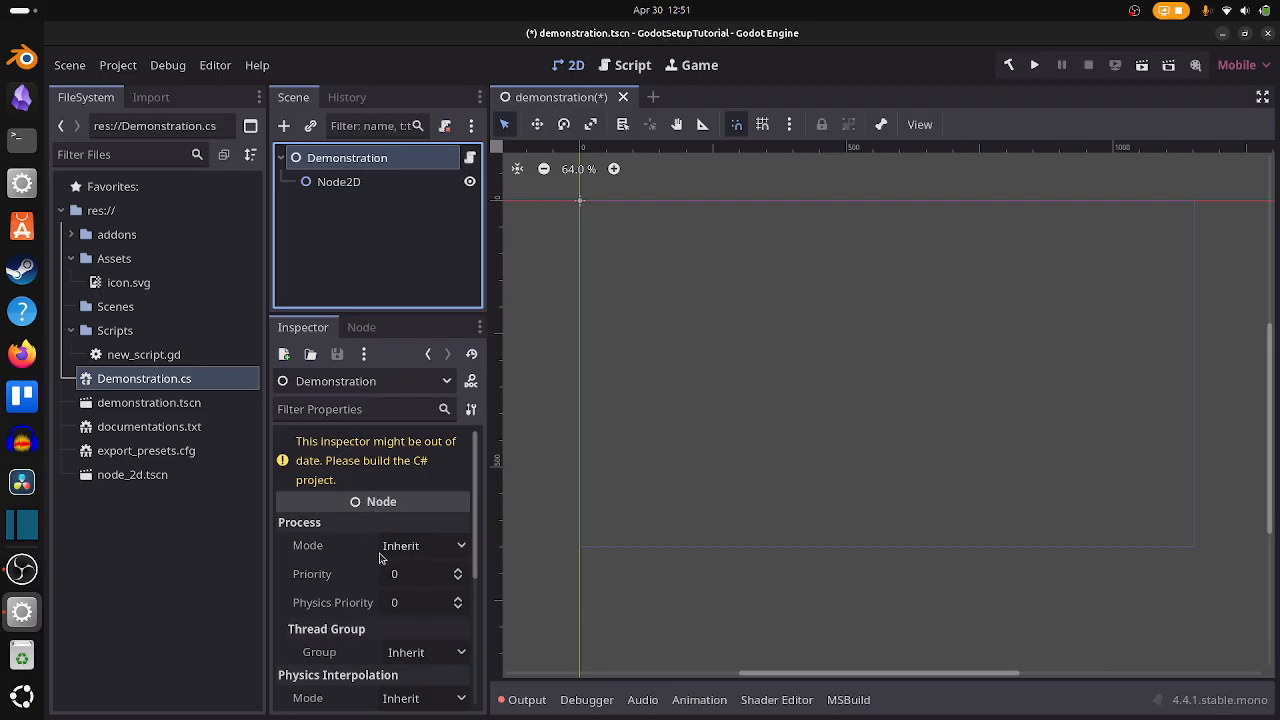
pyautogui.scroll(-5, 379, 558)
pyautogui.scroll(5, 378, 558)
pyautogui.click(375, 181)
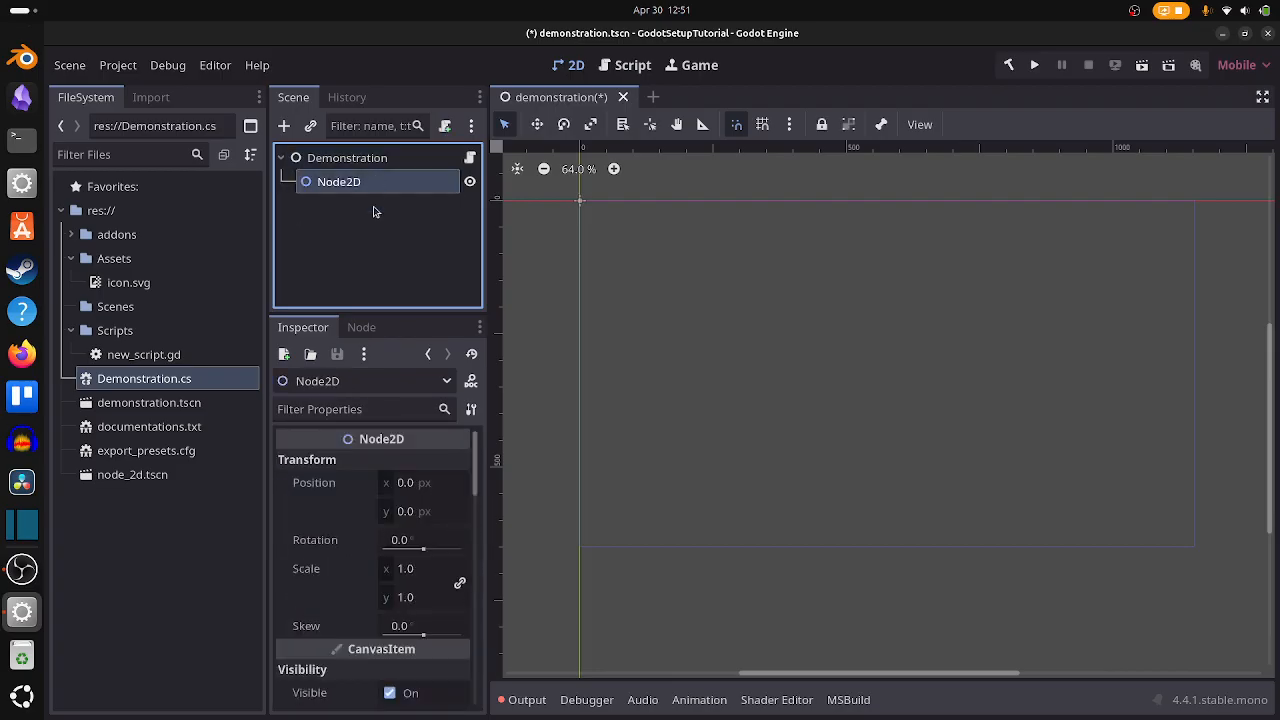
pyautogui.scroll(-8, 305, 565)
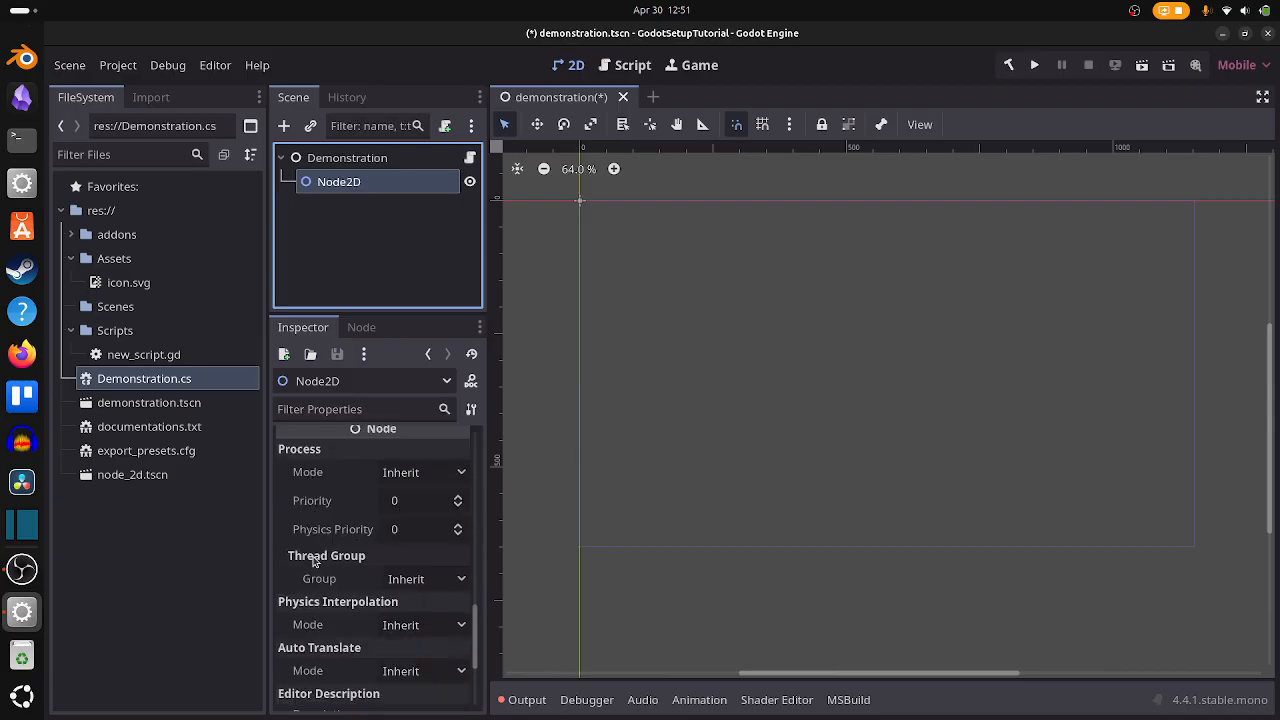
pyautogui.scroll(8, 312, 565)
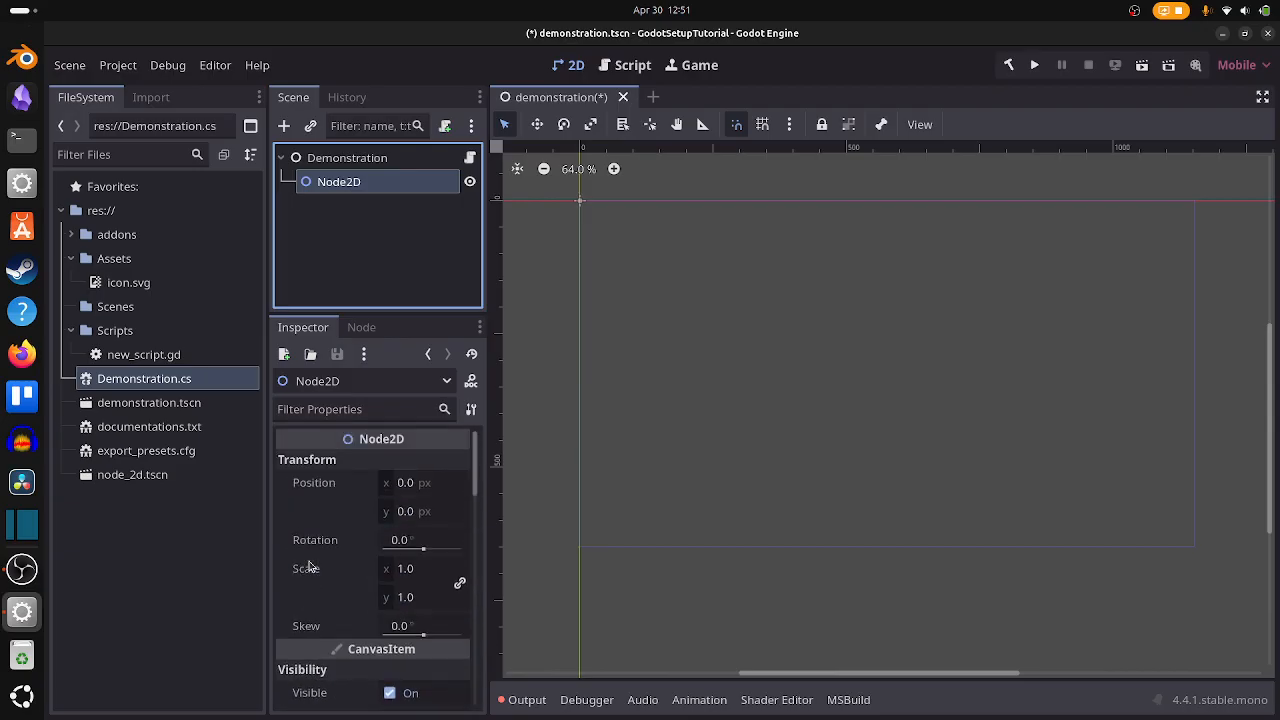
pyautogui.click(420, 160)
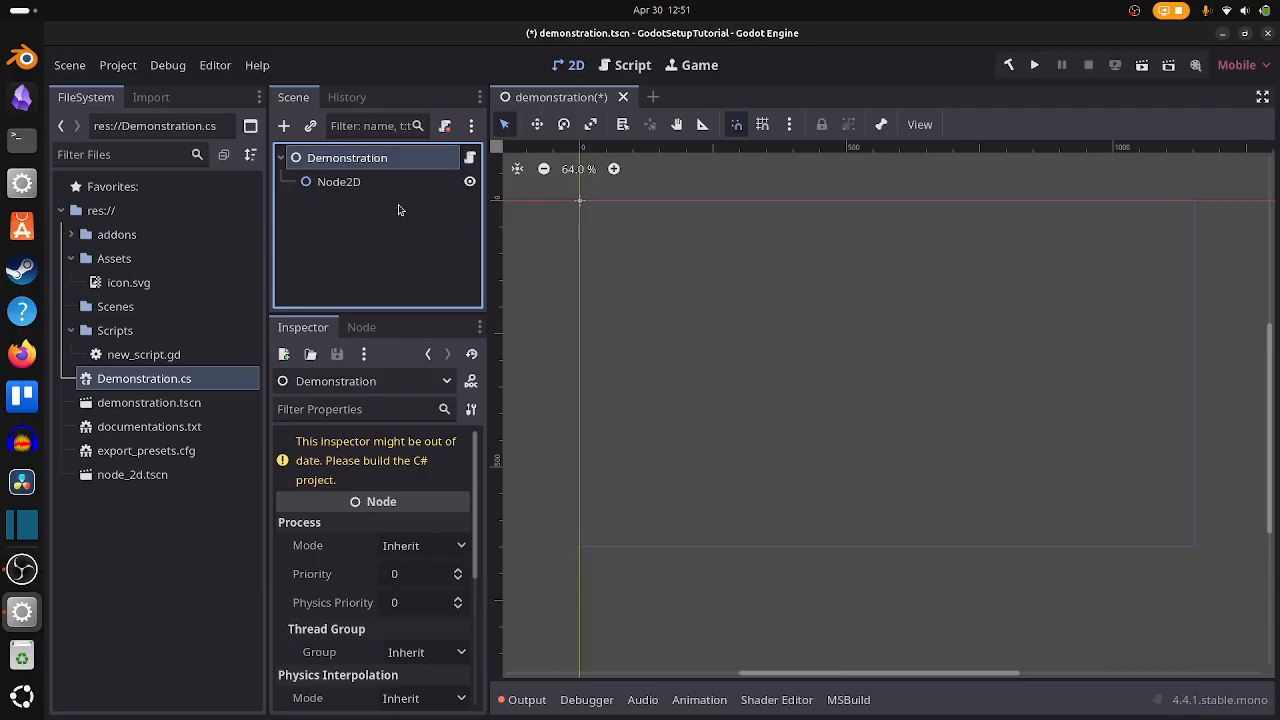
pyautogui.click(400, 183)
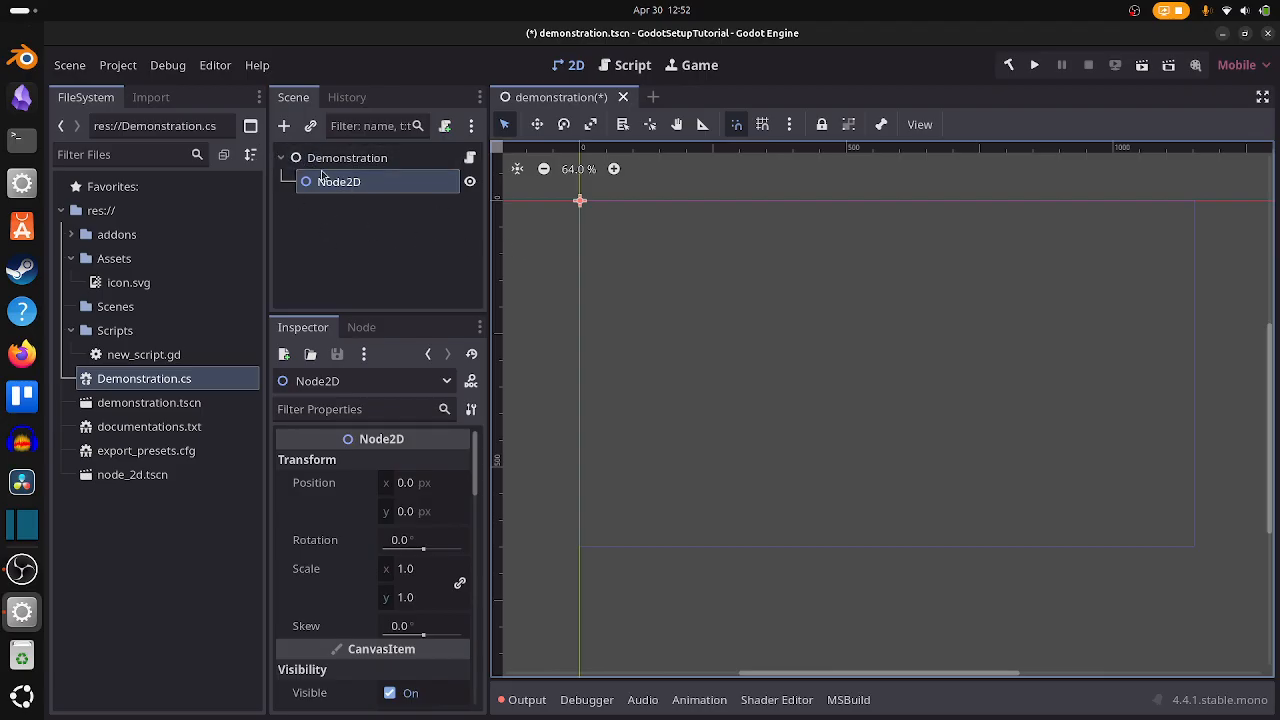
# Search the built-in help for "node" and open the Node class reference
pyautogui.press('F1')
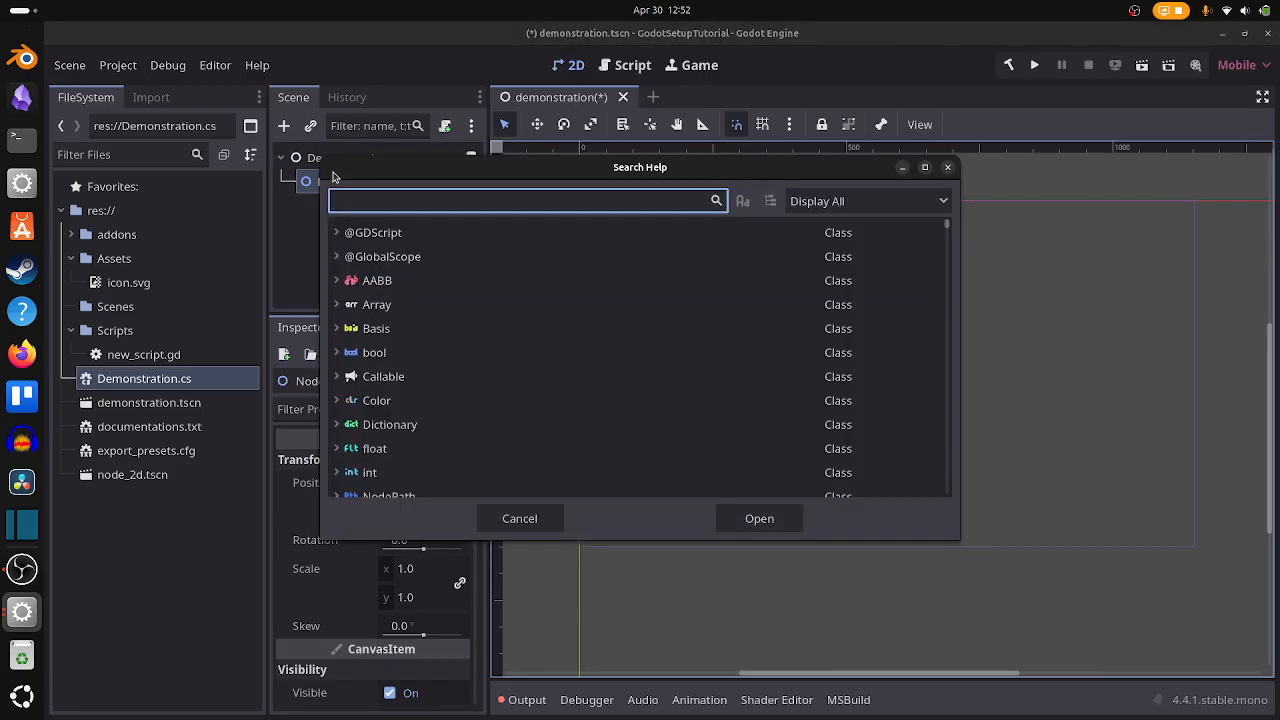
pyautogui.write('node')
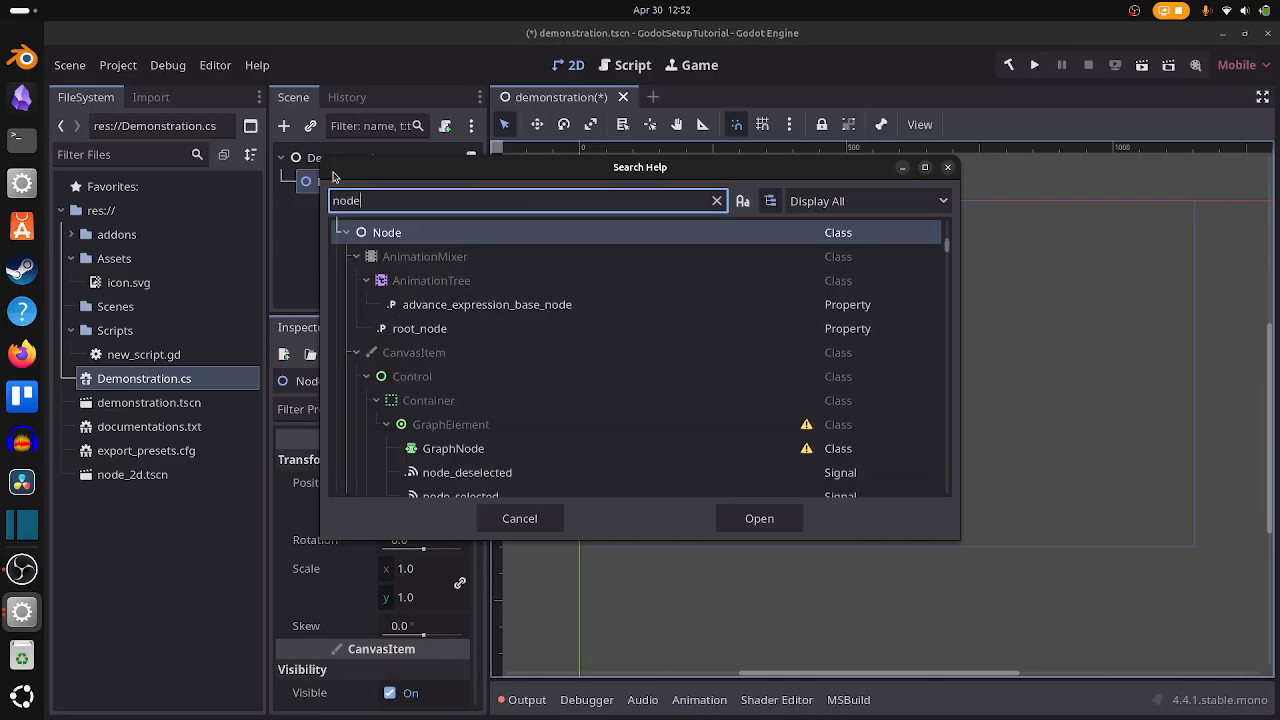
pyautogui.press('Return')
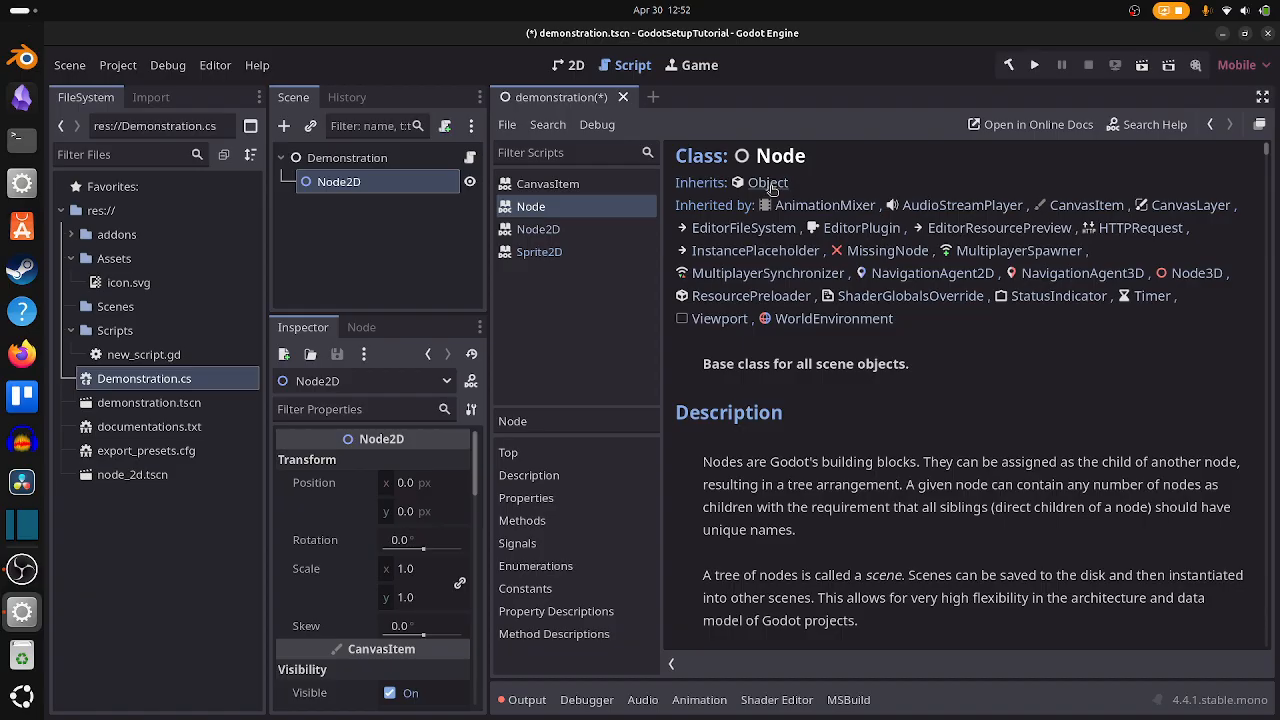
# Search the built-in help for "node2d", open the Node2D class reference to view its inheritance, and return to the 2D workspace
pyautogui.press('F1')
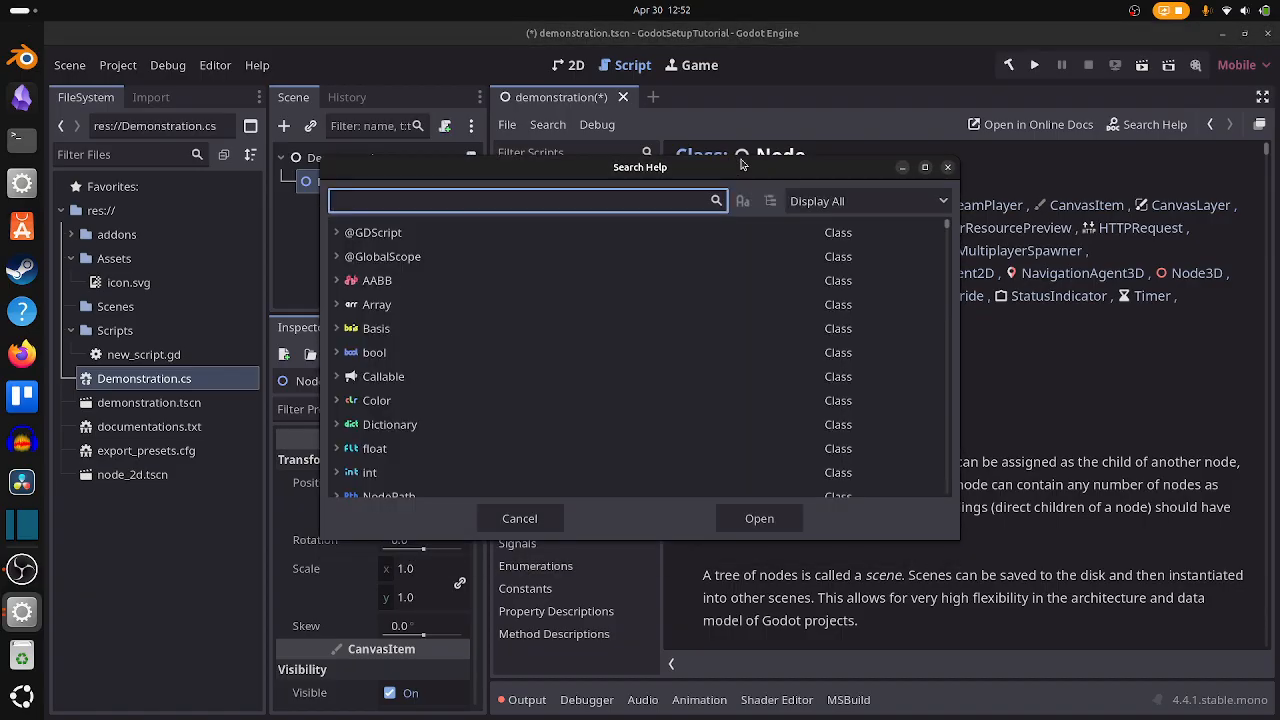
pyautogui.write('node2')
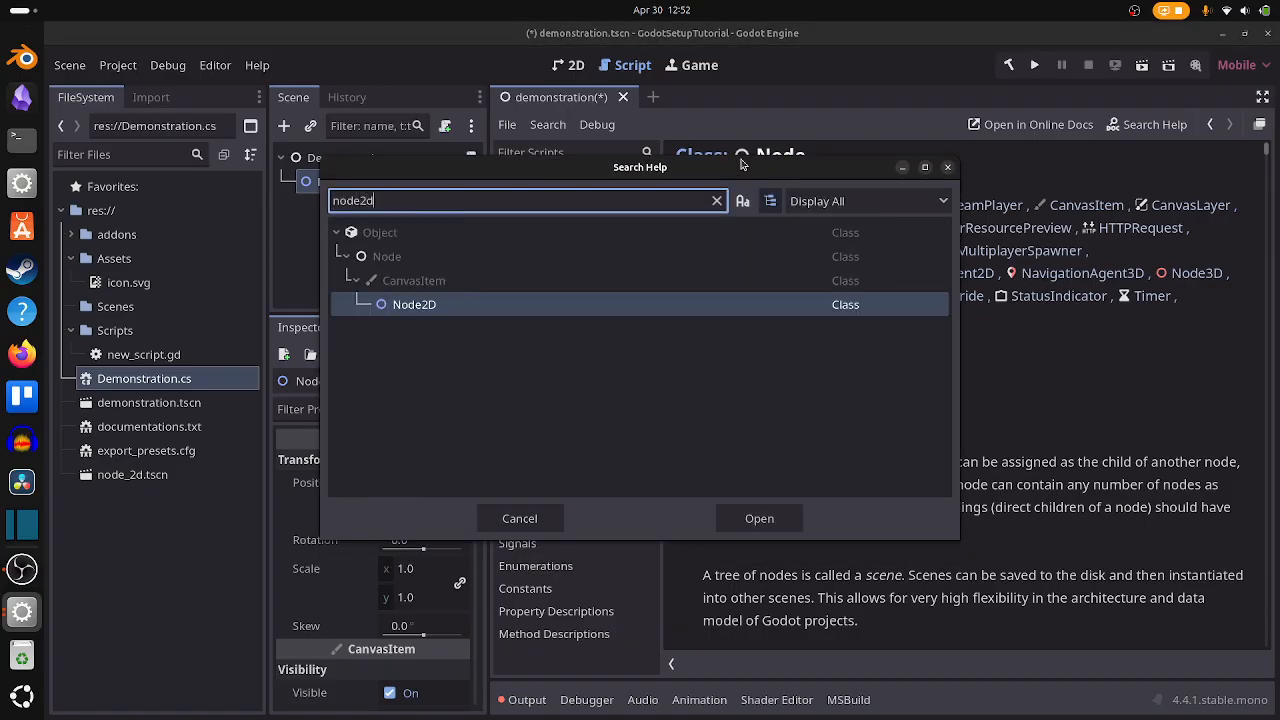
pyautogui.write('d')
pyautogui.press('Return')
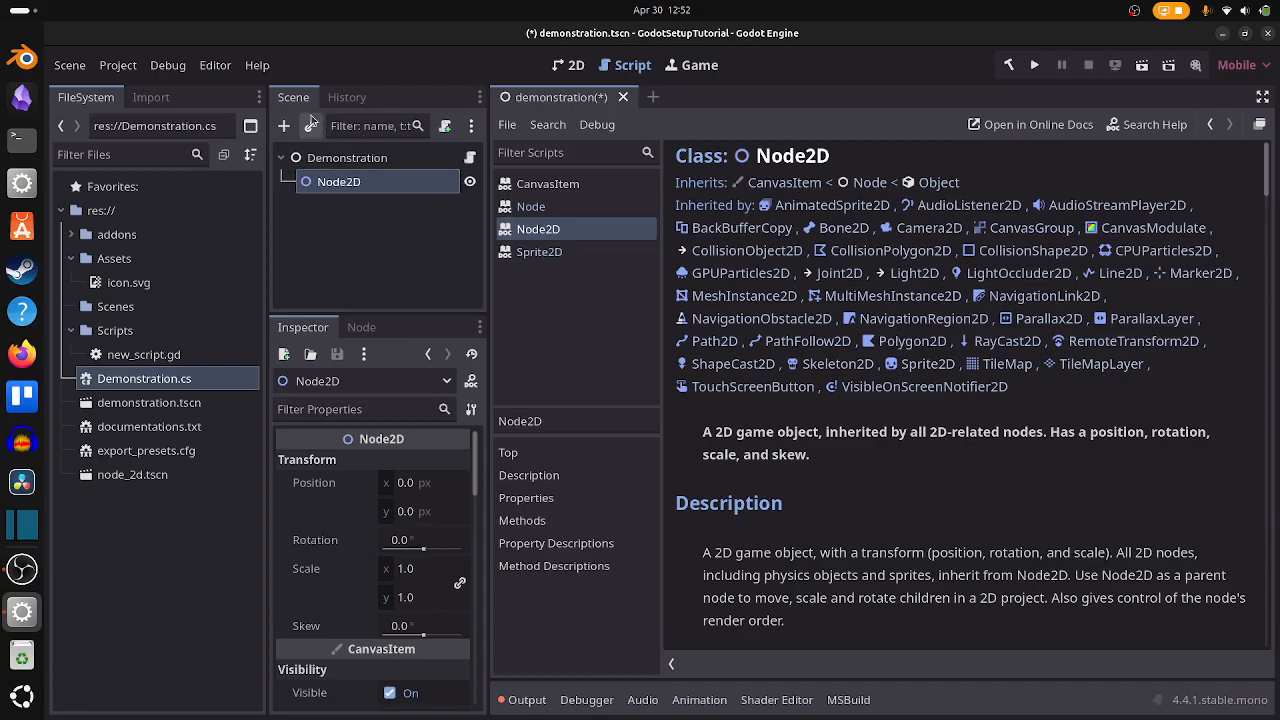
pyautogui.click(570, 65)
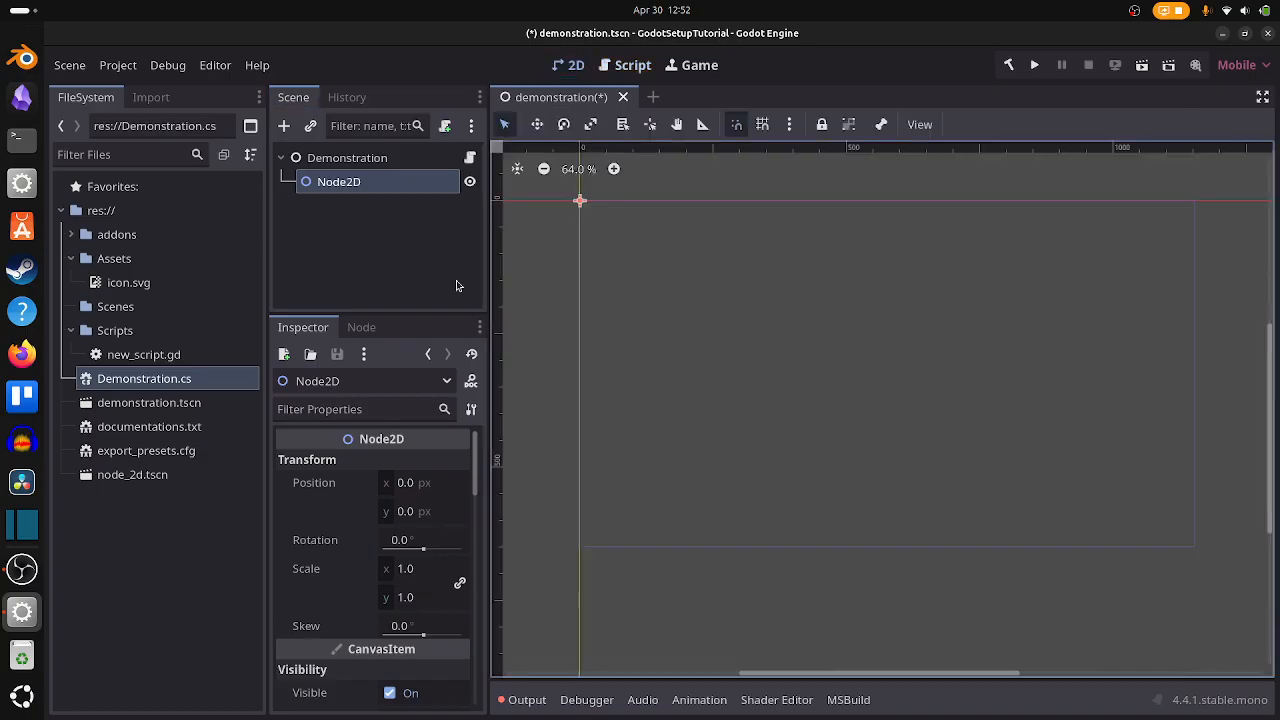
# Delete the Demonstration root node together with its Node2D child
pyautogui.click(434, 190)
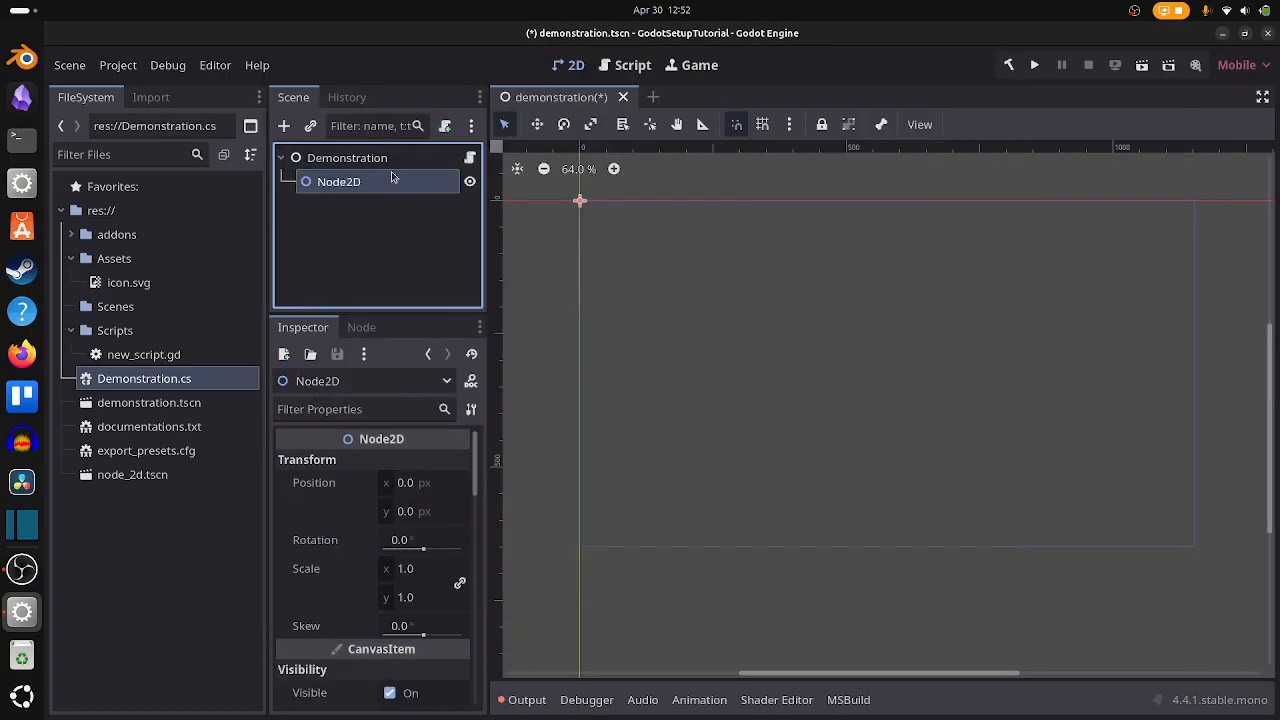
pyautogui.click(392, 160)
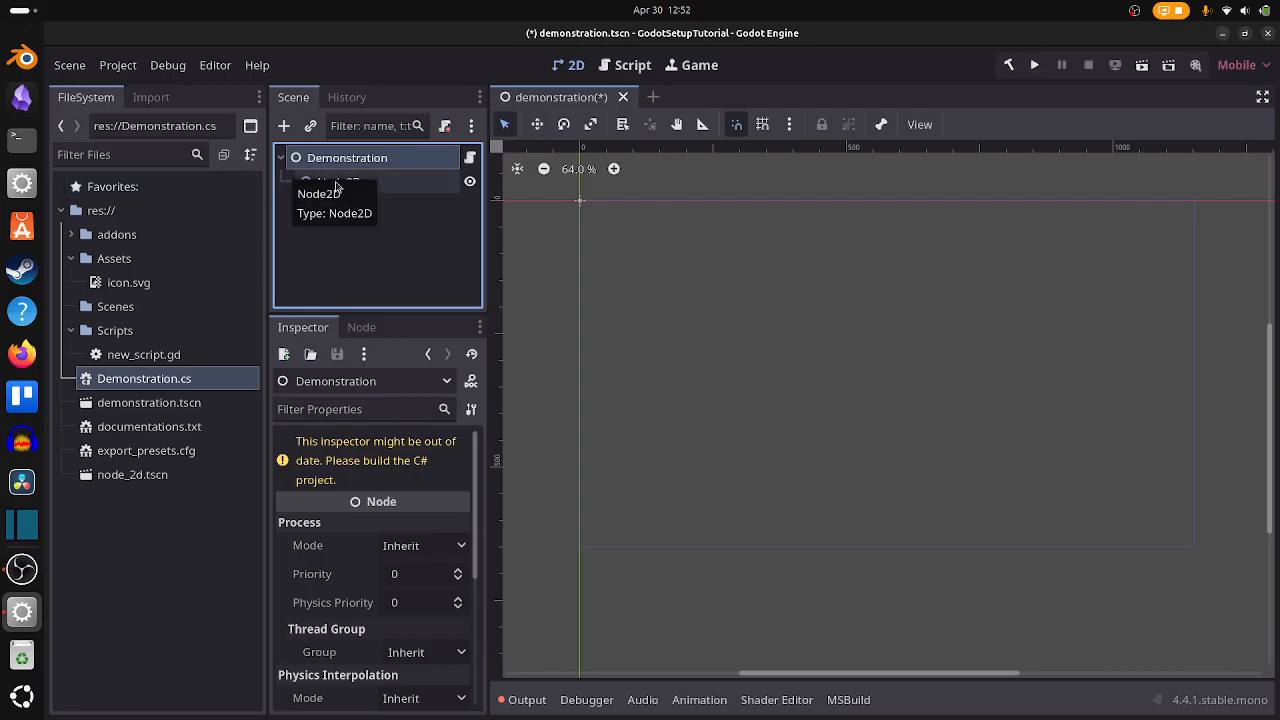
pyautogui.click(280, 157)
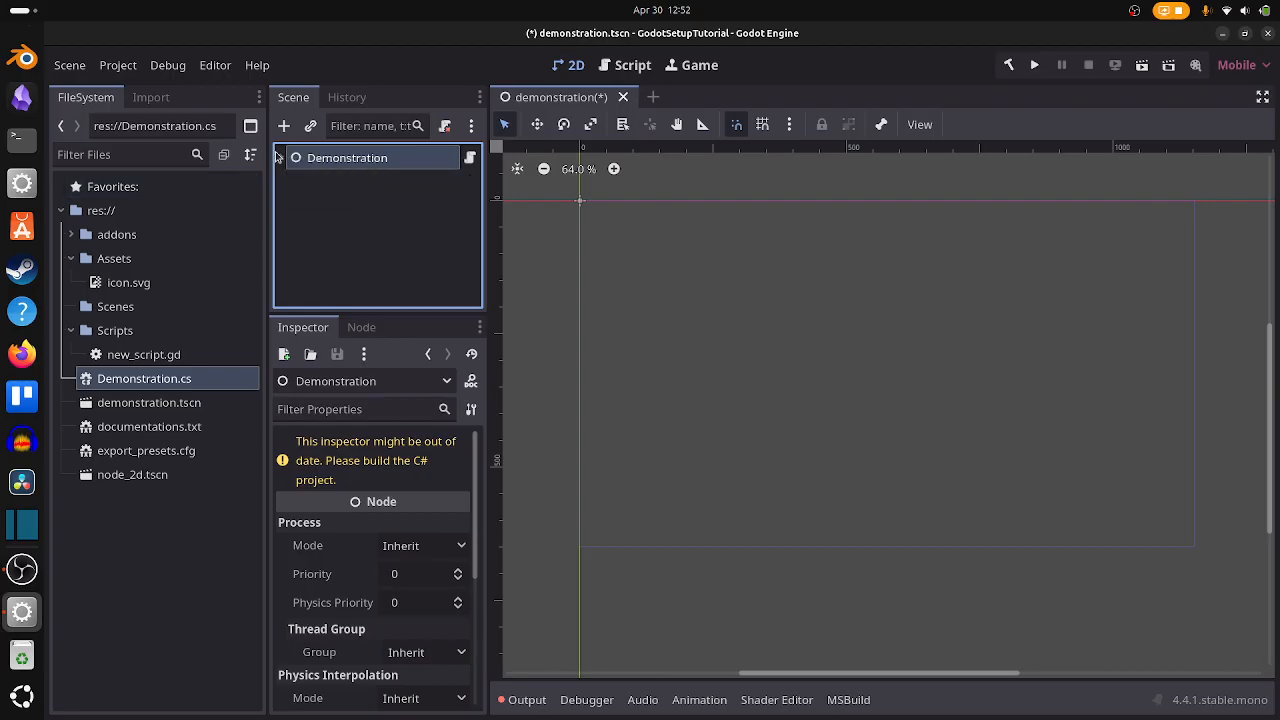
pyautogui.press('Delete')
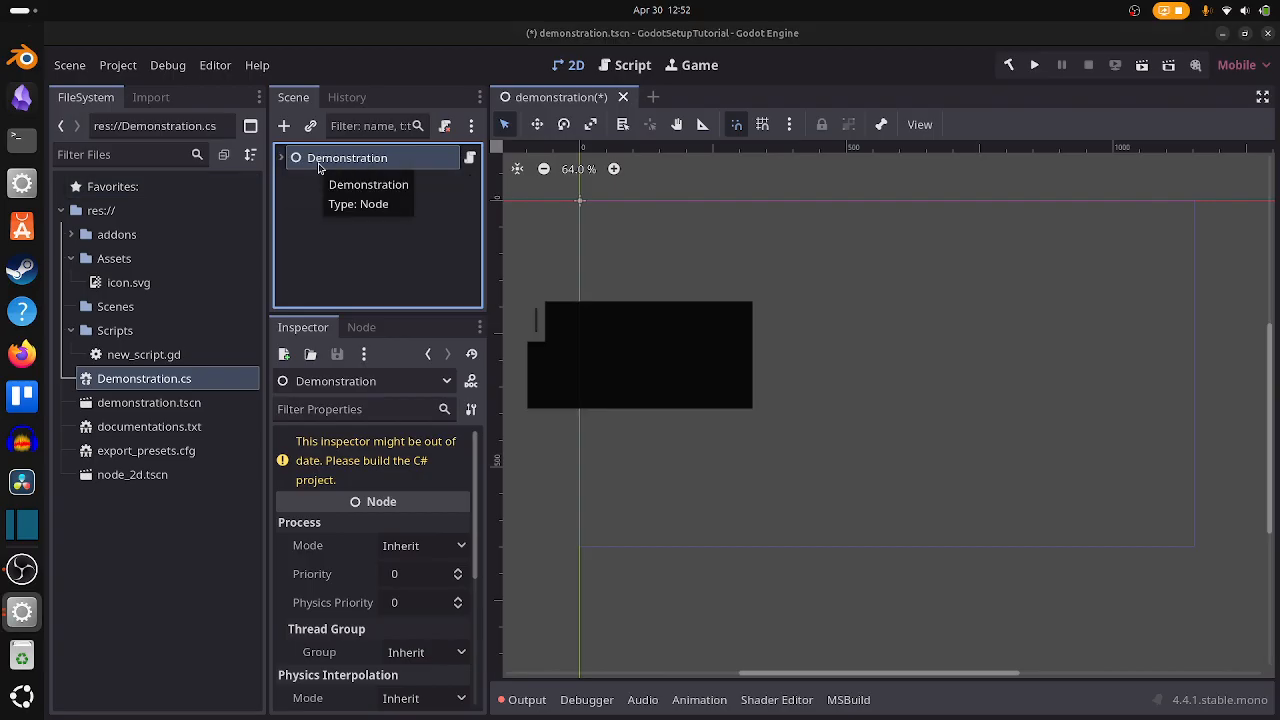
pyautogui.press('Return')
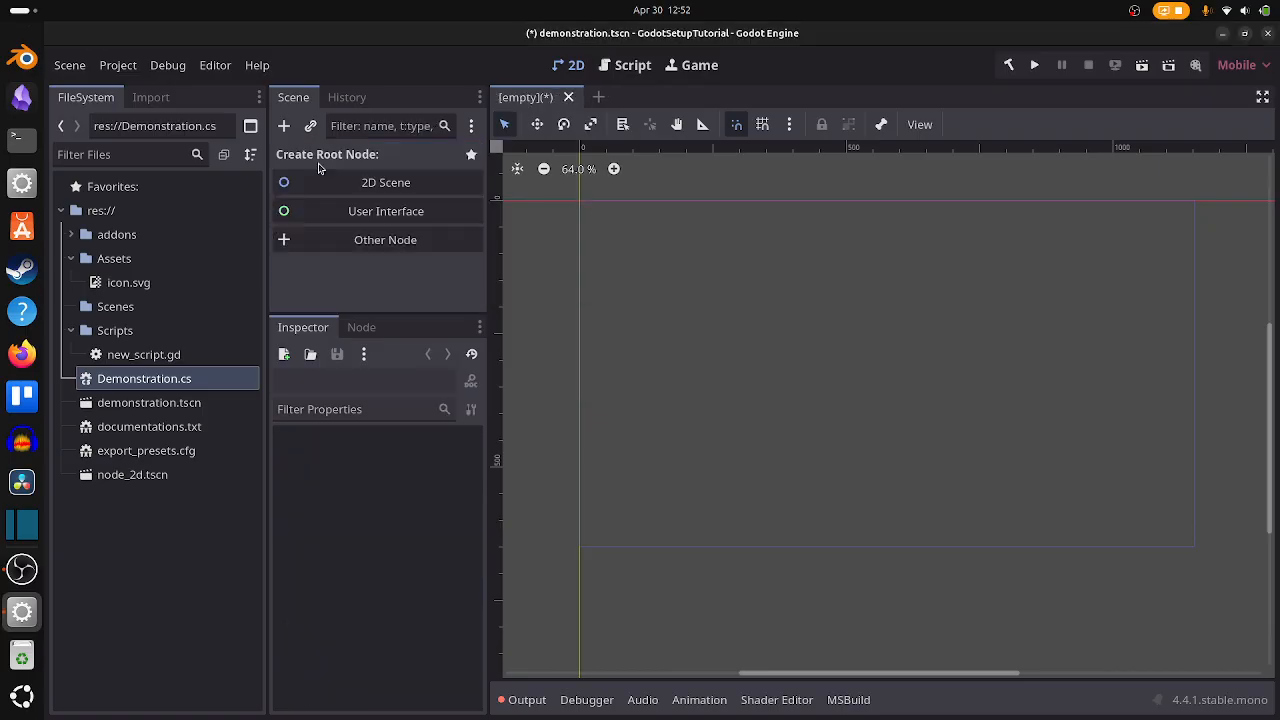
# Search the node types for "sprite" and create a Sprite2D as the scene's root node
pyautogui.click(350, 238)
pyautogui.write('sprite')
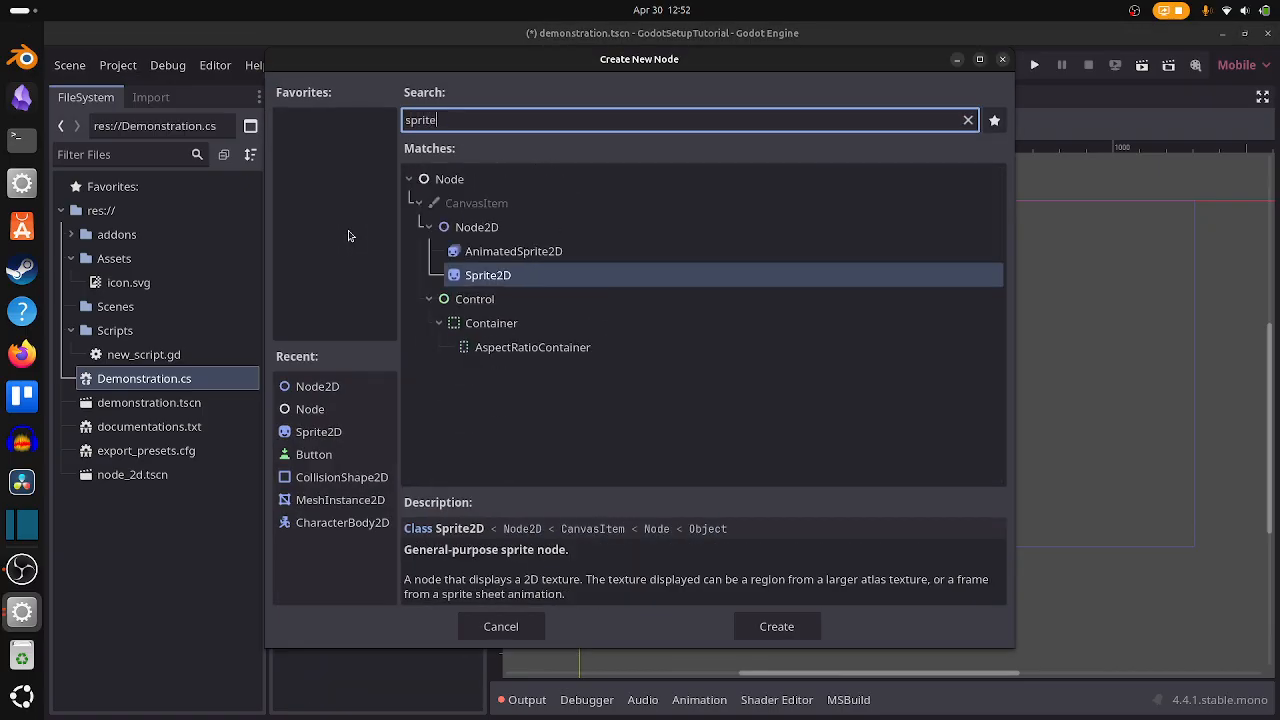
pyautogui.press('Return')
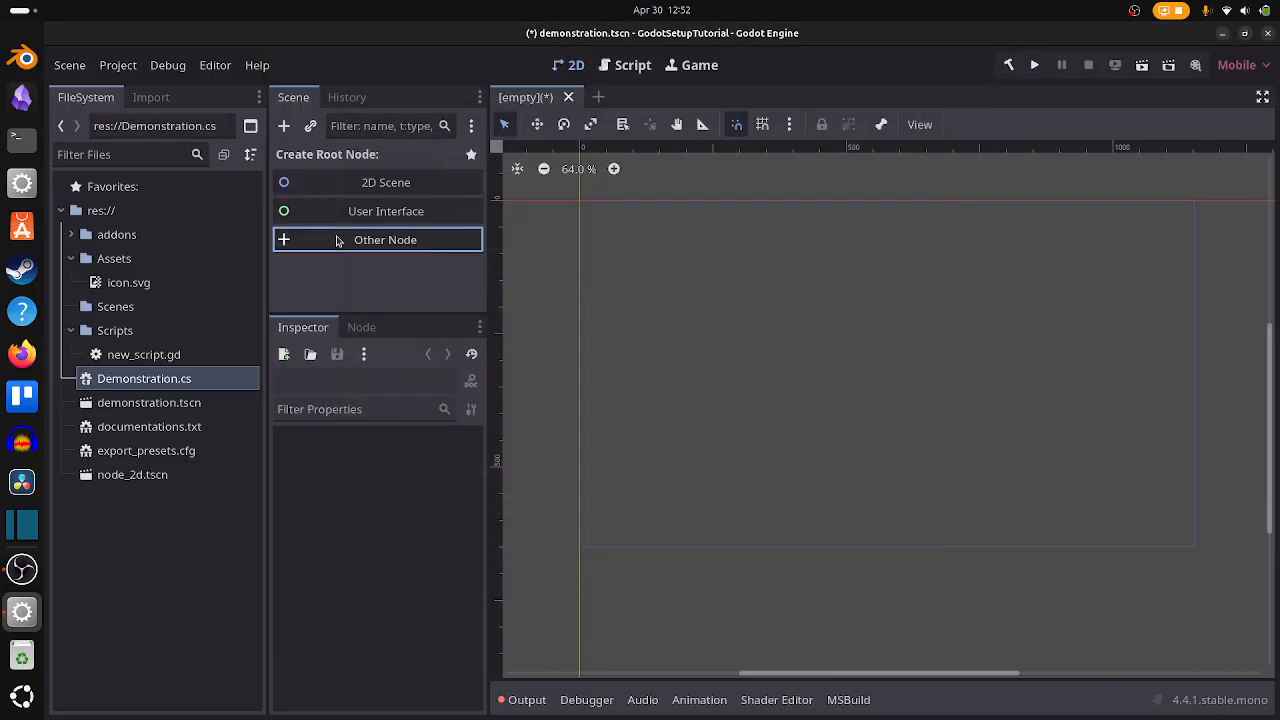
# Examine the Sprite2D's own properties and those inherited from Node2D, CanvasItem and Node, then deselect and reselect the node
pyautogui.scroll(-15, 392, 590)
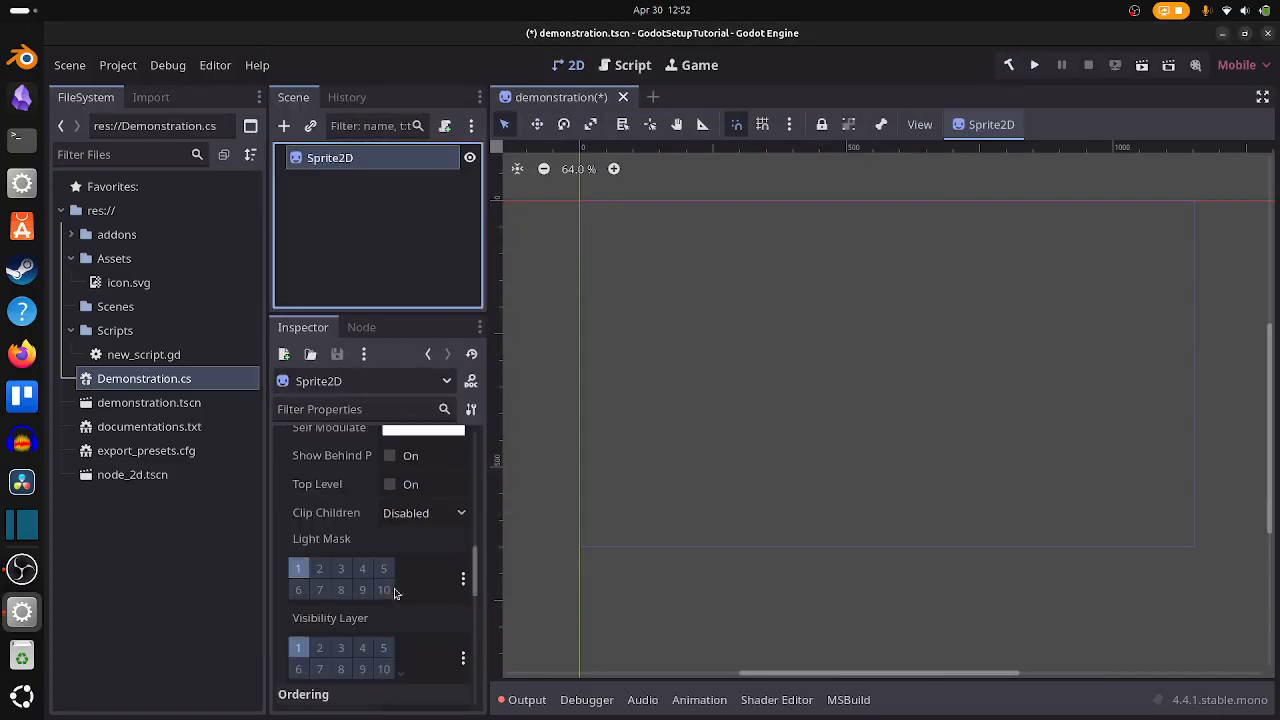
pyautogui.scroll(8, 392, 589)
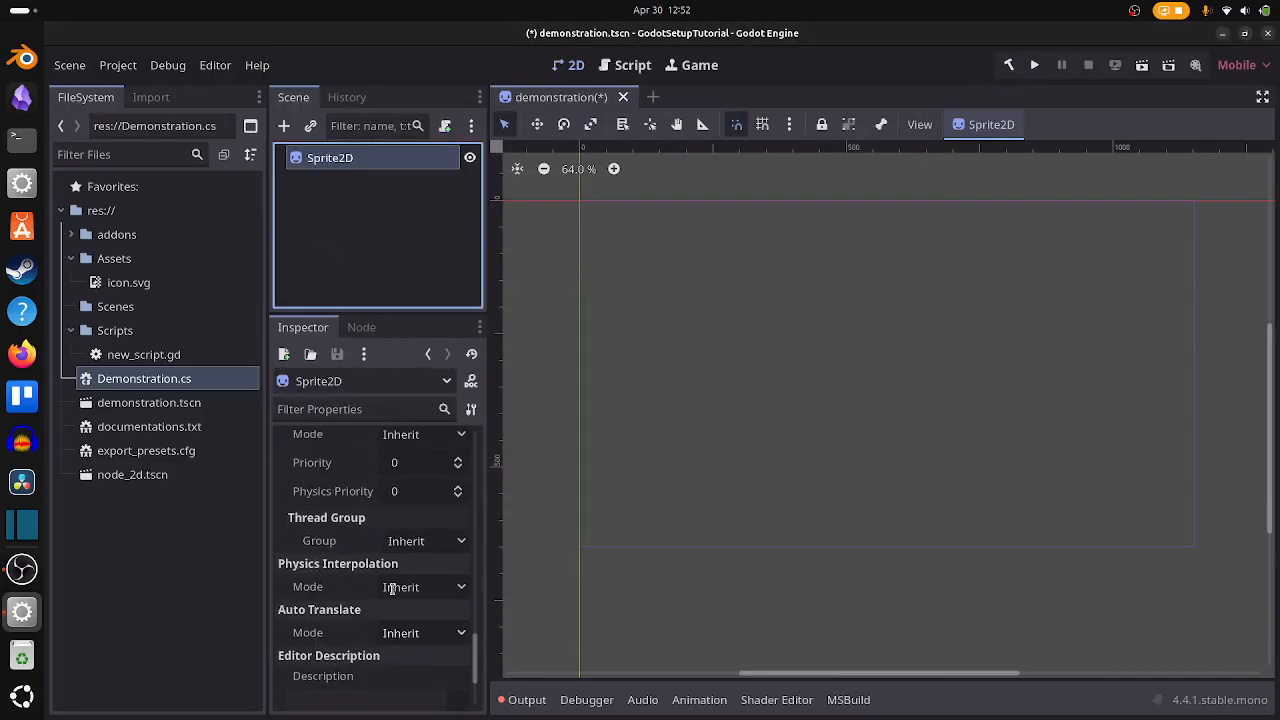
pyautogui.scroll(-8, 373, 537)
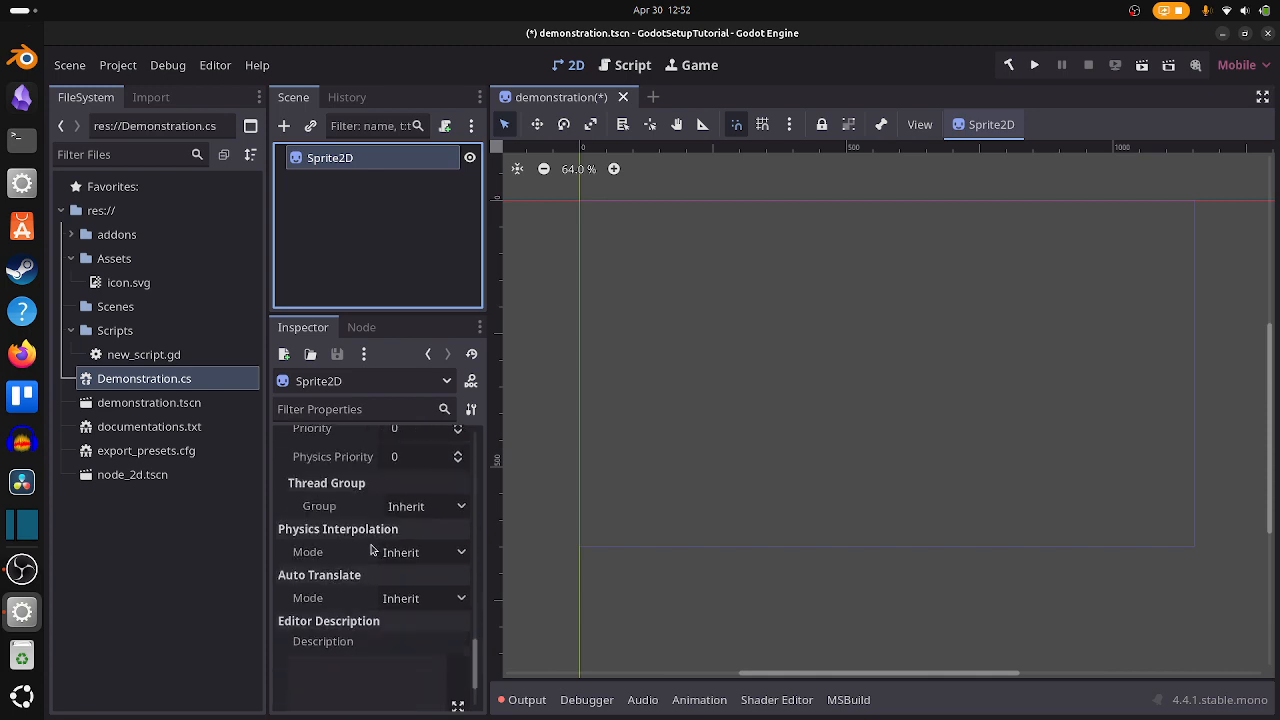
pyautogui.scroll(7, 356, 670)
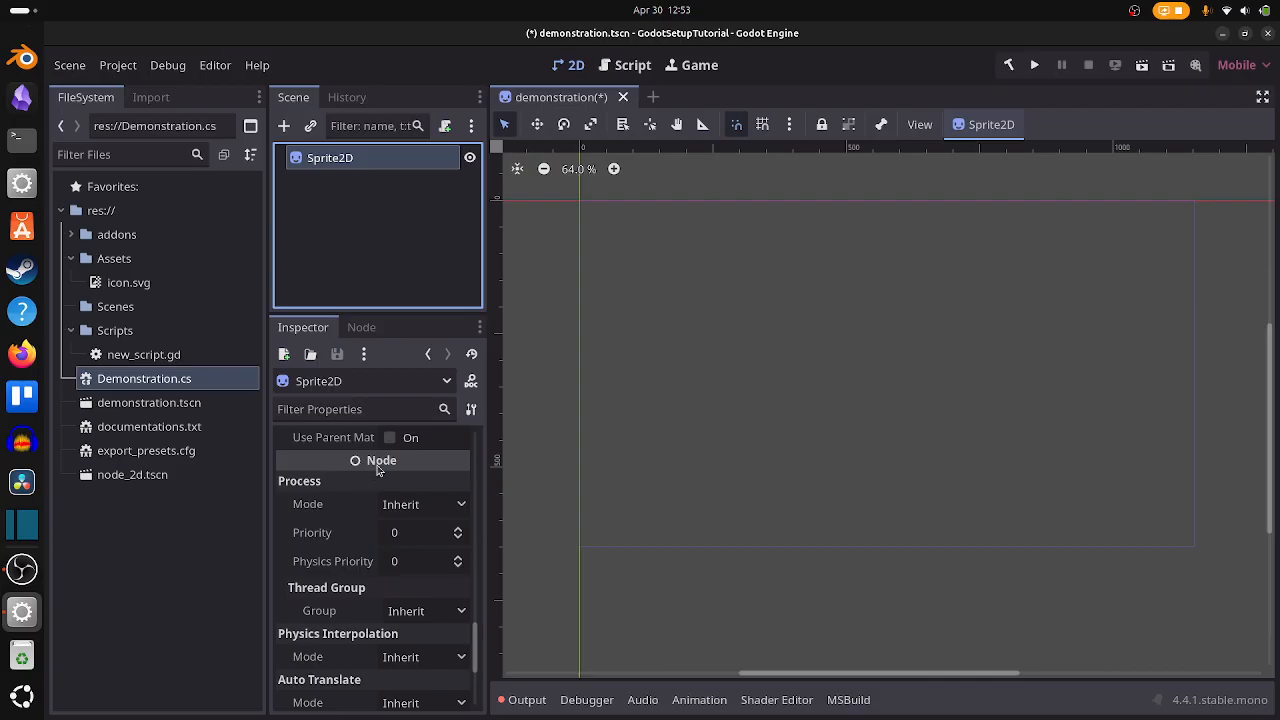
pyautogui.scroll(6, 420, 470)
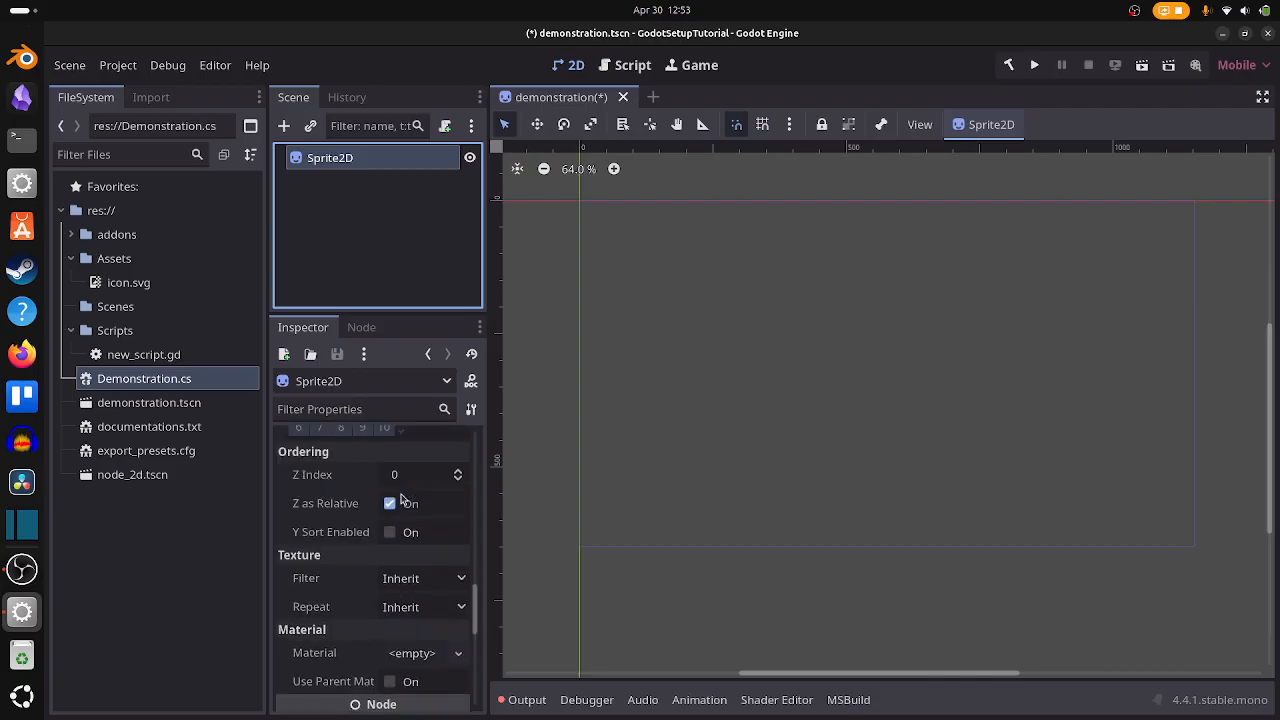
pyautogui.scroll(3, 400, 500)
pyautogui.scroll(4, 350, 487)
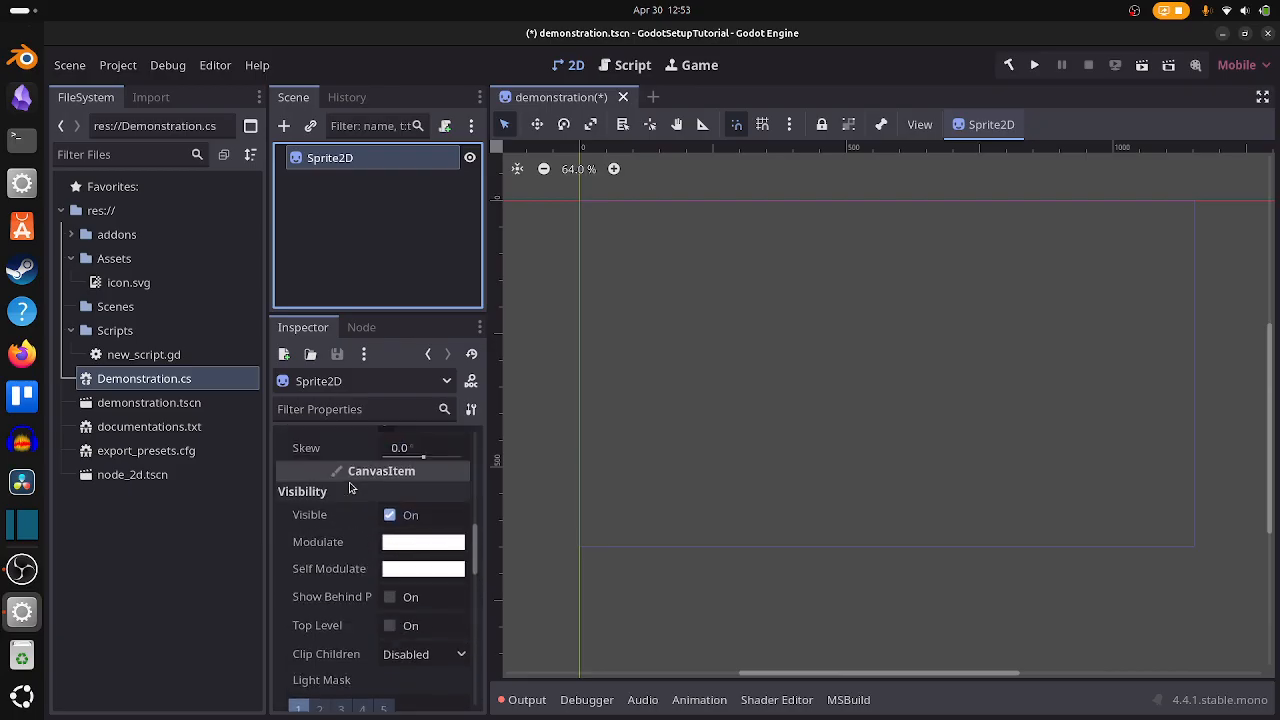
pyautogui.scroll(5, 346, 491)
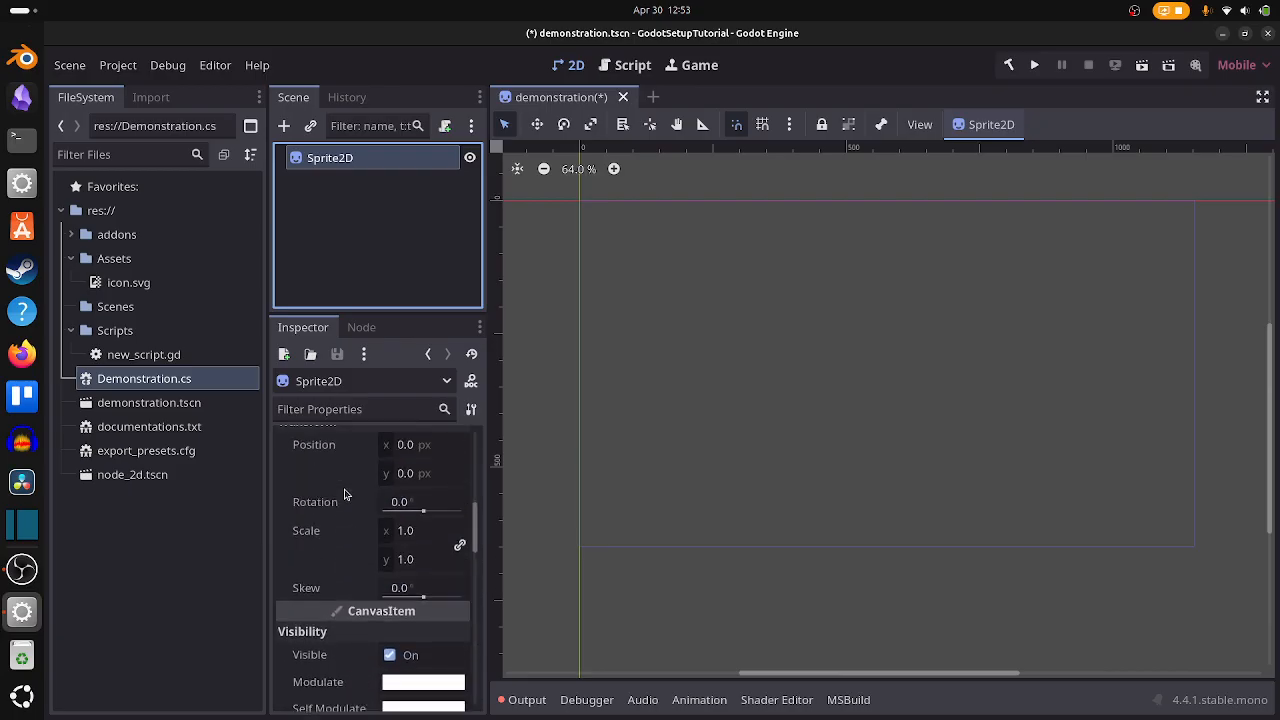
pyautogui.scroll(1, 346, 494)
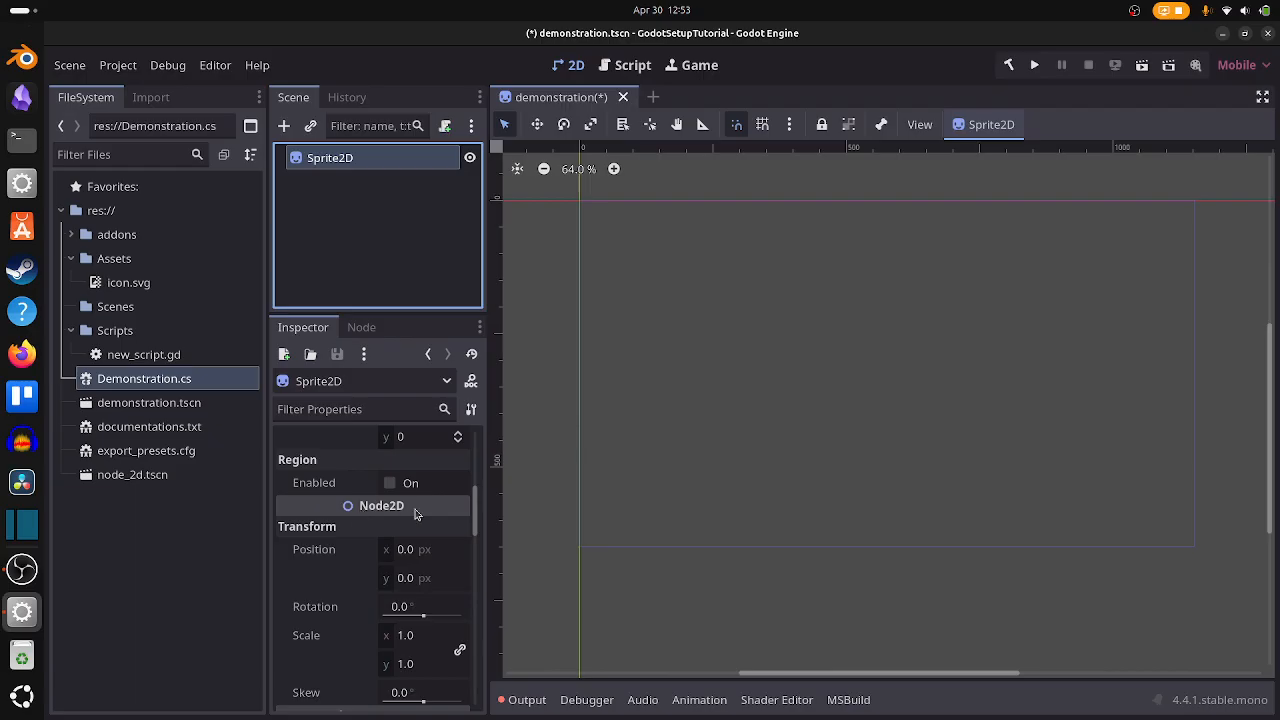
pyautogui.scroll(8, 416, 510)
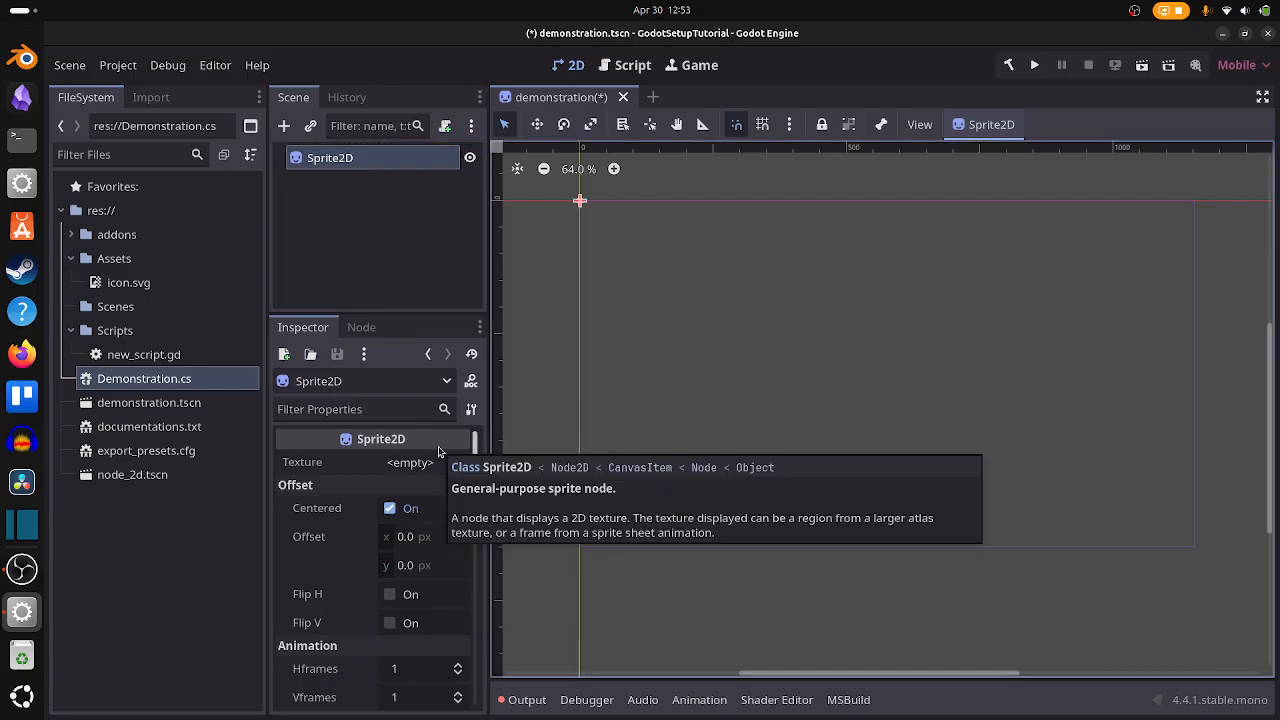
pyautogui.click(355, 249)
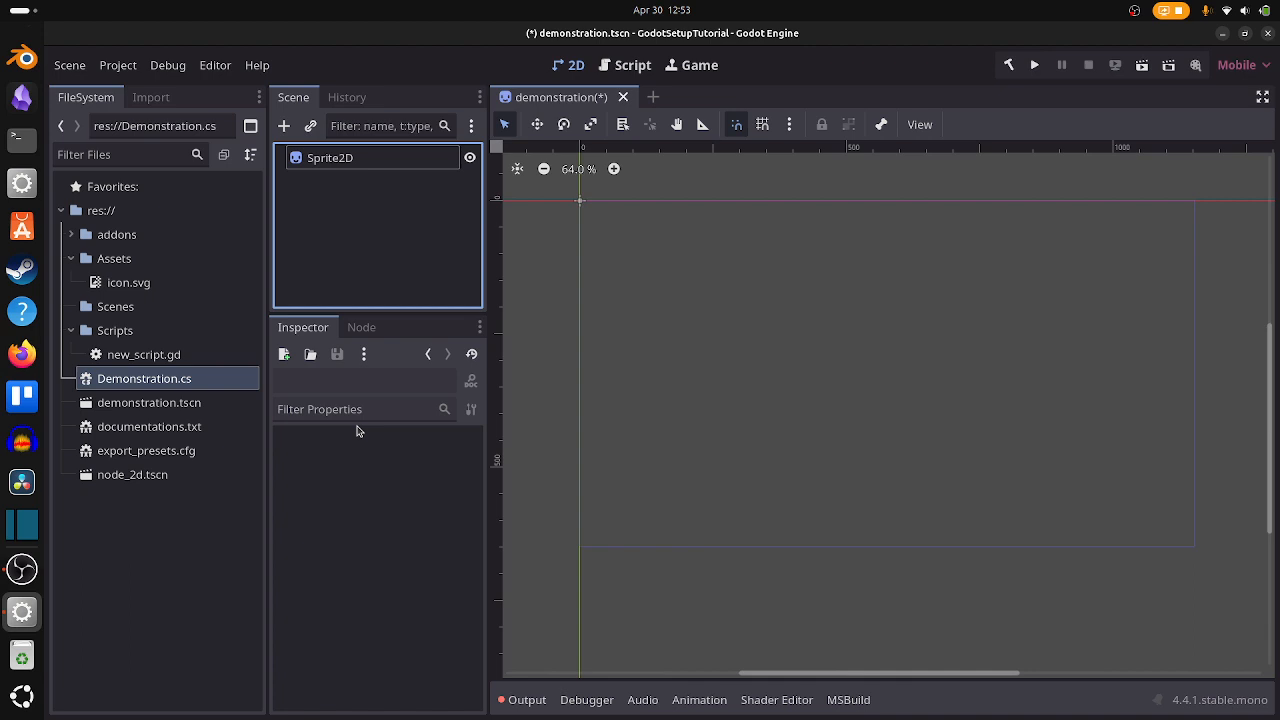
pyautogui.click(326, 157)
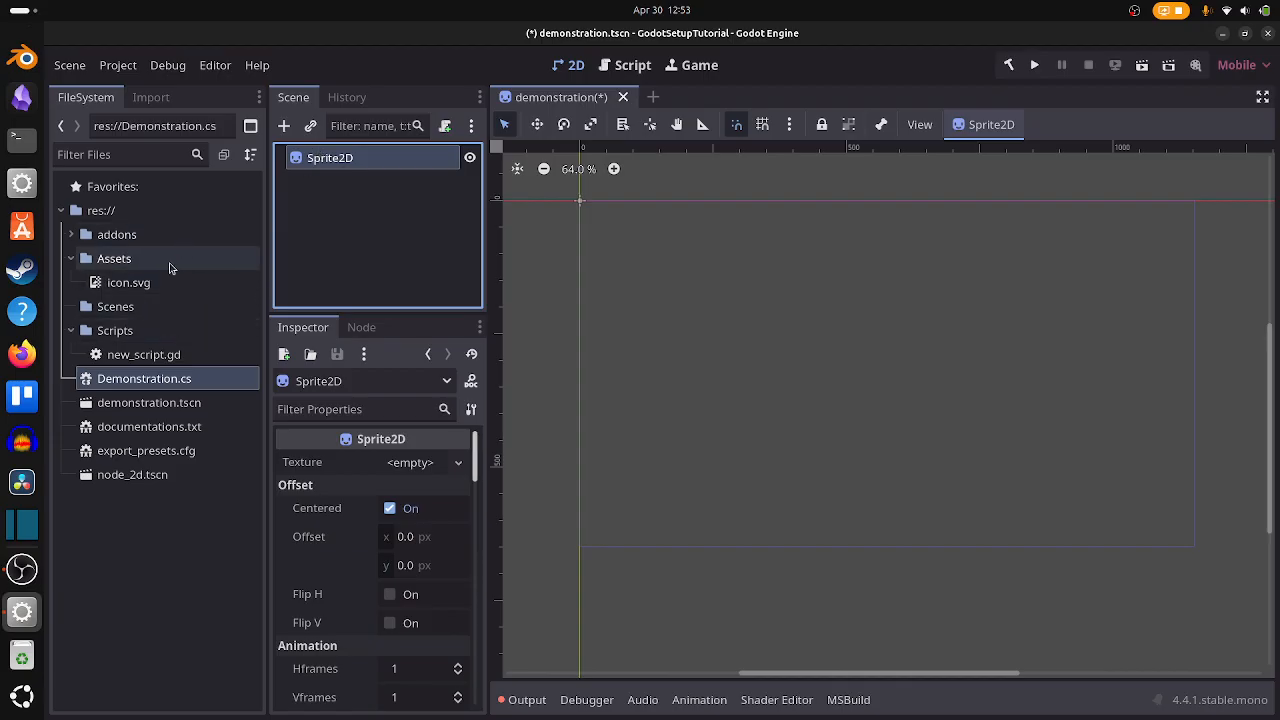
pyautogui.moveTo(160, 283)
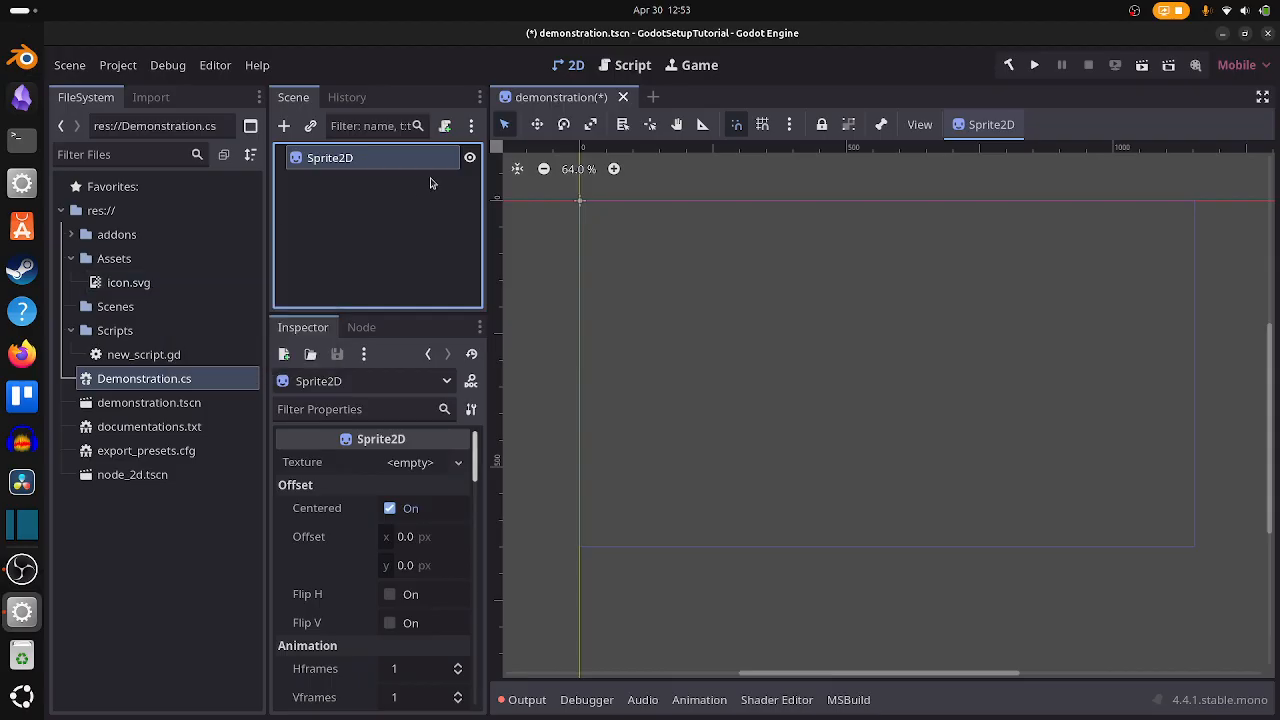
pyautogui.doubleClick(404, 150)
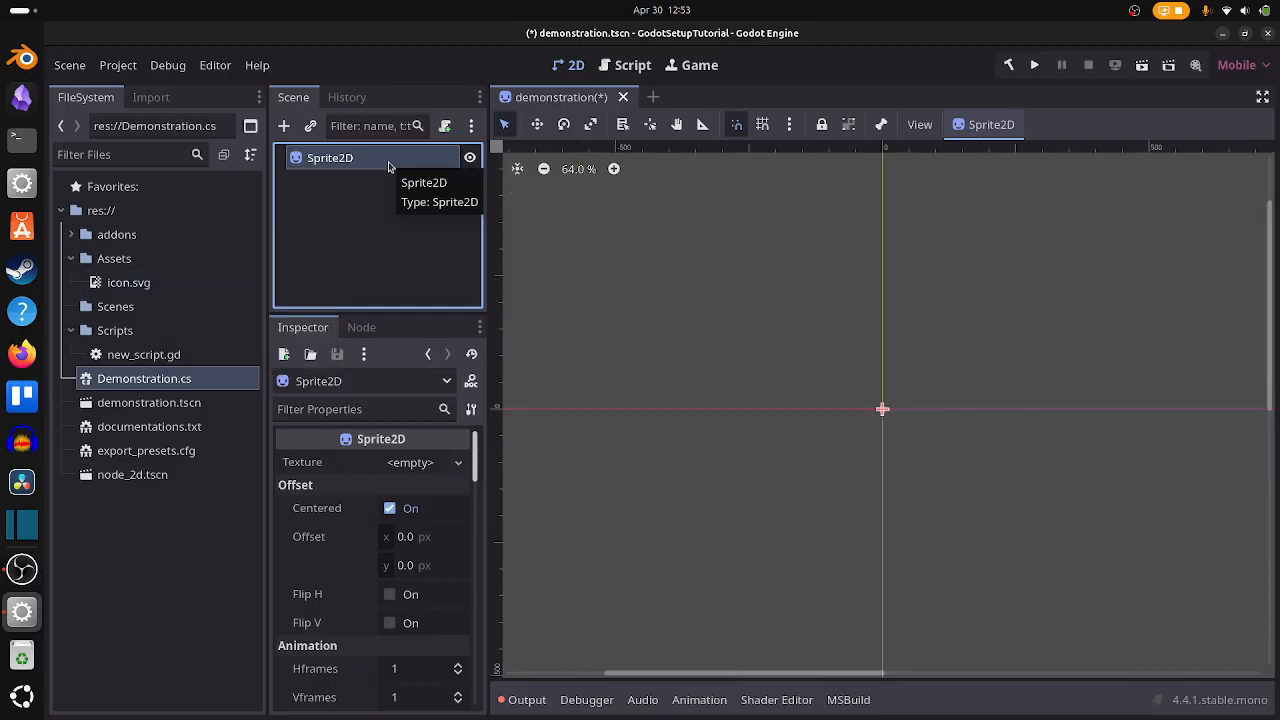
pyautogui.click(389, 167)
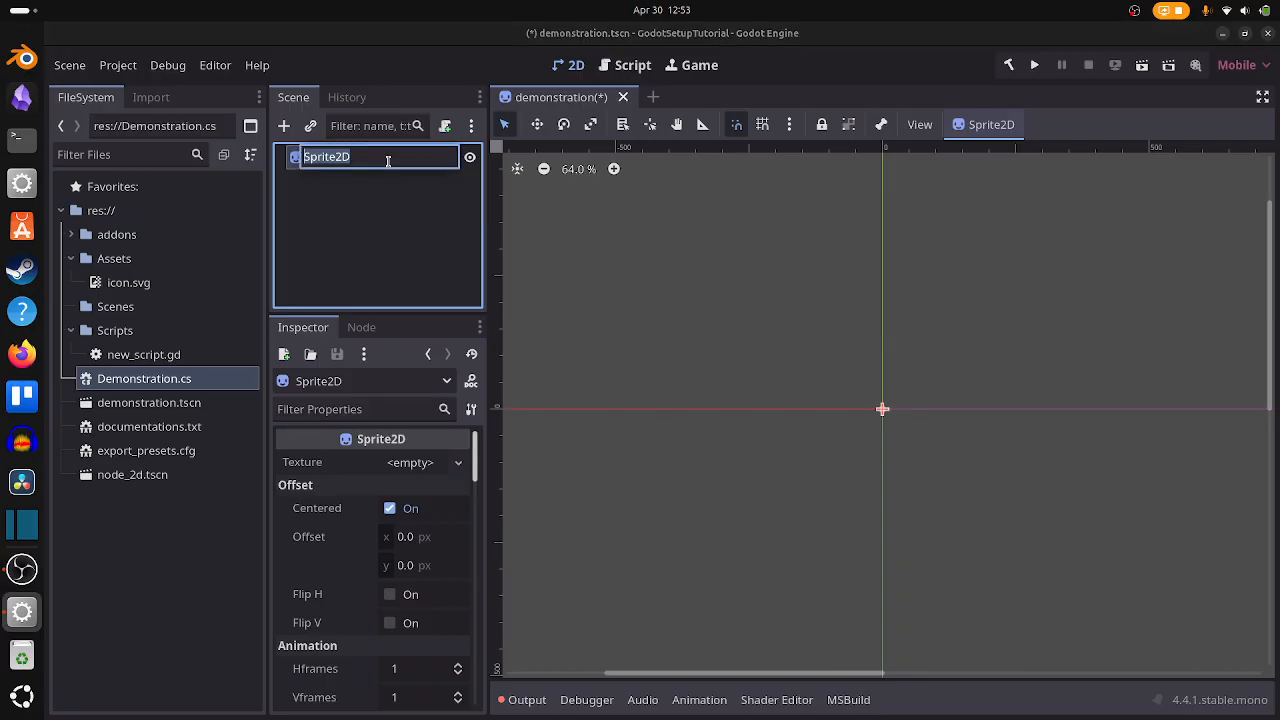
pyautogui.click(381, 218)
# Delete the Sprite2D root node and create a 2D Scene root node in its place
pyautogui.press('Delete')
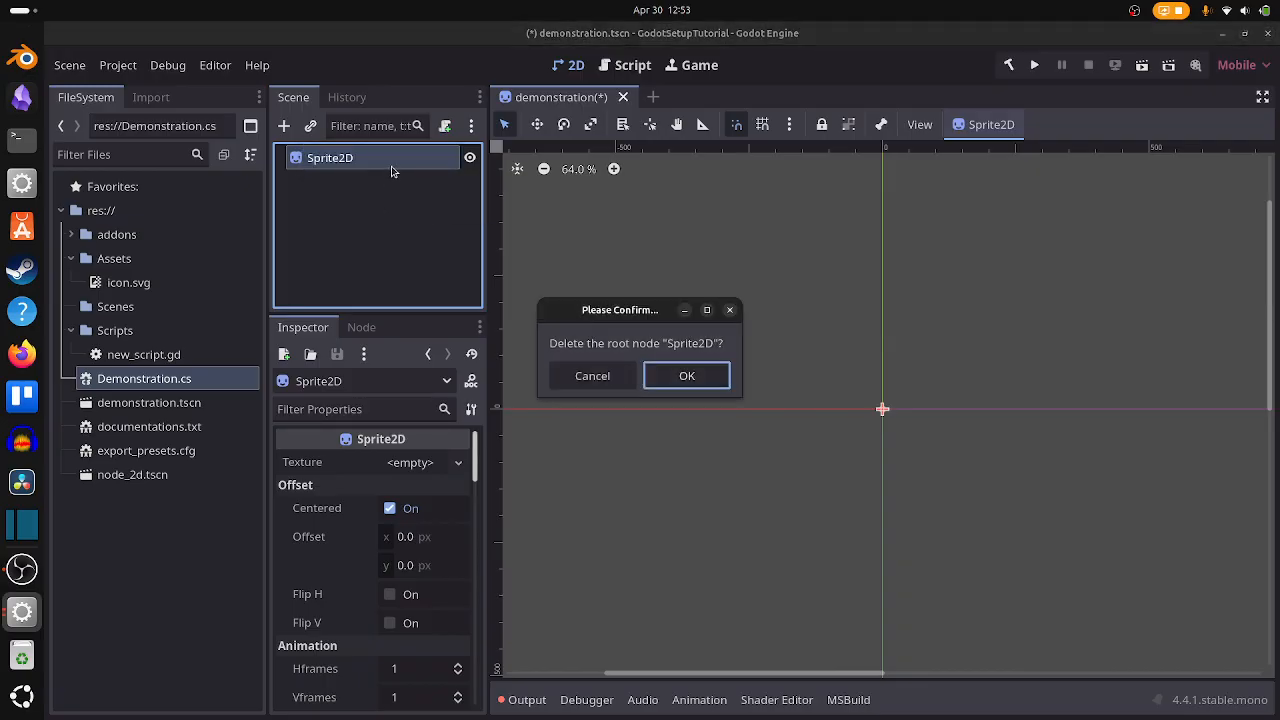
pyautogui.press('Return')
pyautogui.click(364, 185)
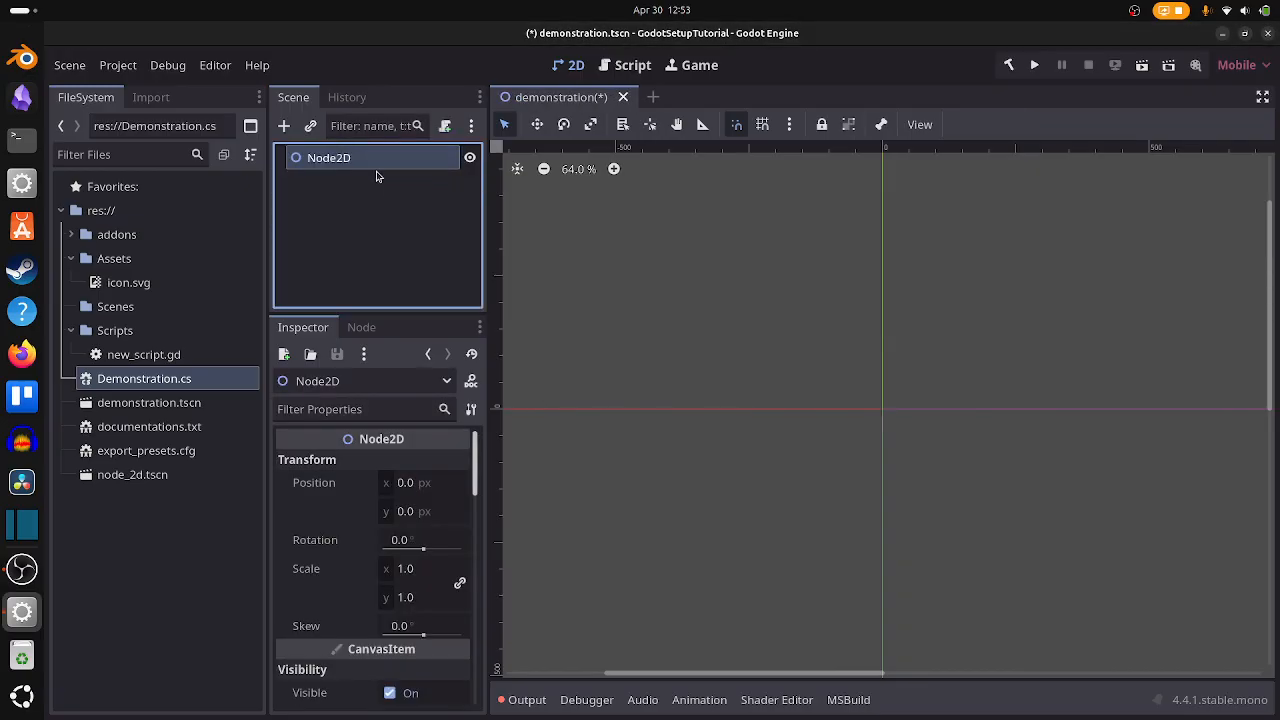
# Rename the Node2D root node as Gameplay and save the demonstration scene
pyautogui.click(391, 166)
pyautogui.write('Game')
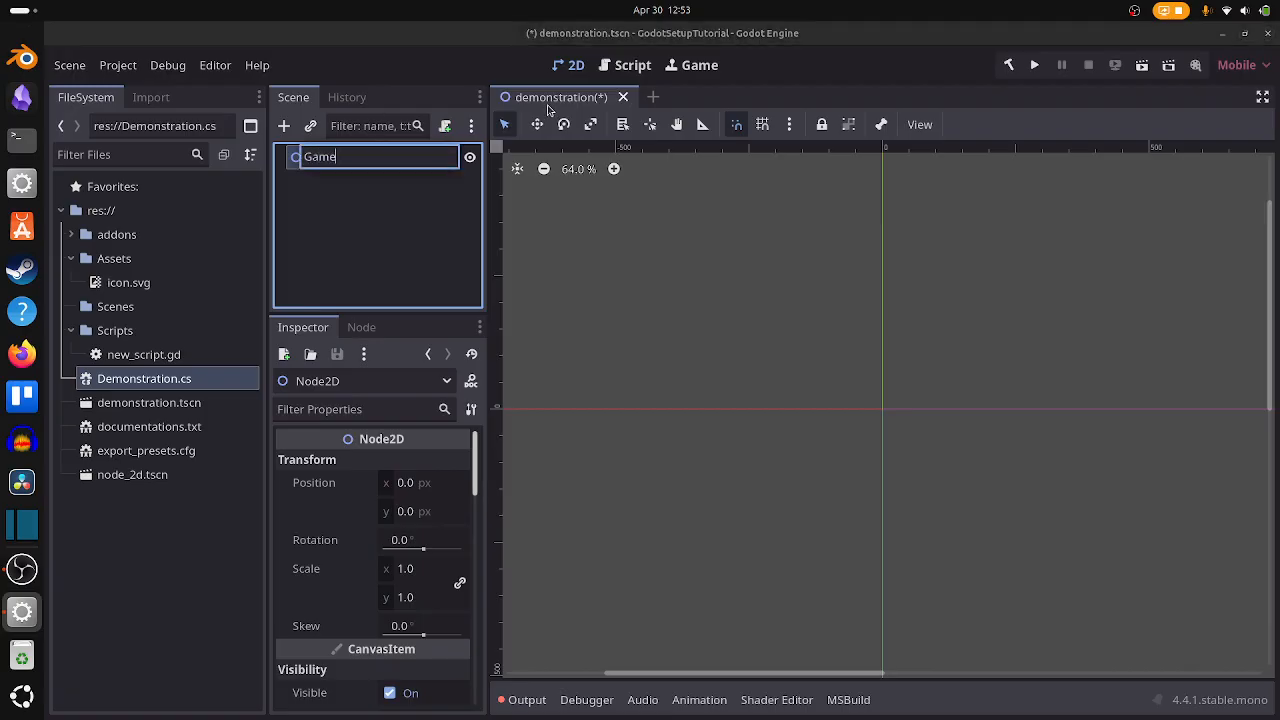
pyautogui.write('play')
pyautogui.press('Return')
pyautogui.hotkey('ctrl', 's')
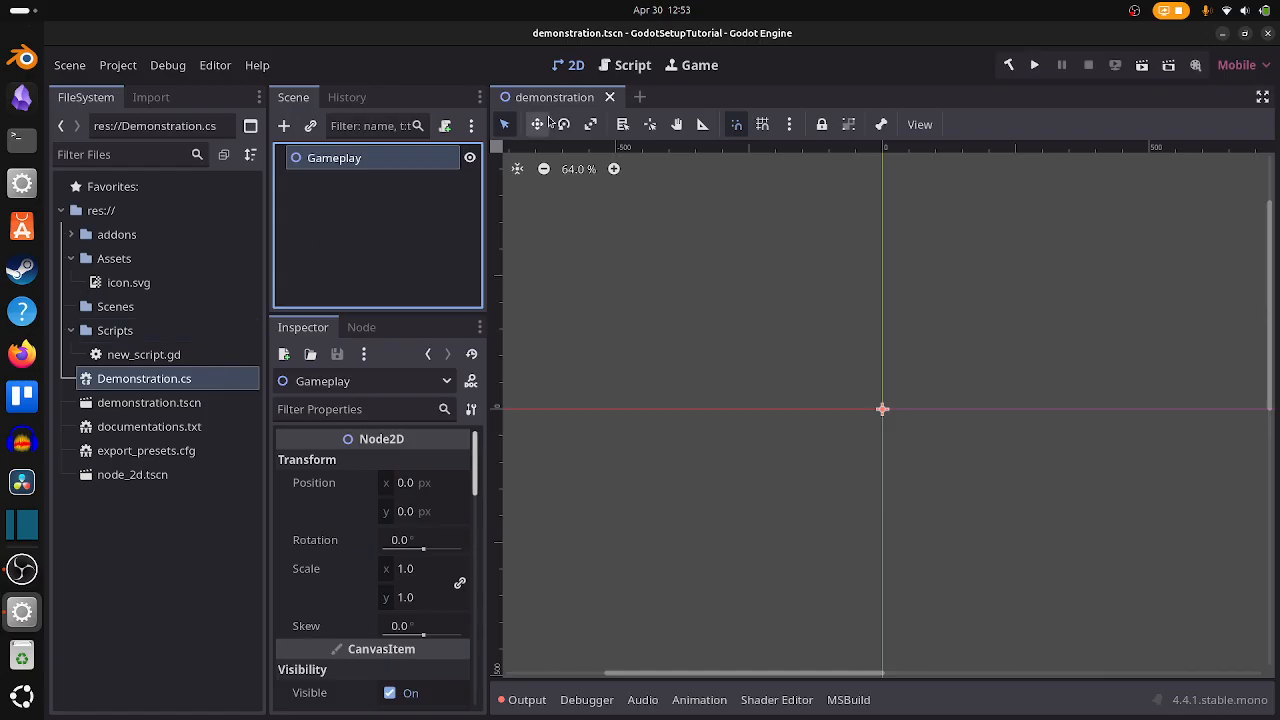
# Start a new scene, search the node types for "chara" and create a CharacterBody2D root node
pyautogui.click(639, 96)
pyautogui.click(388, 242)
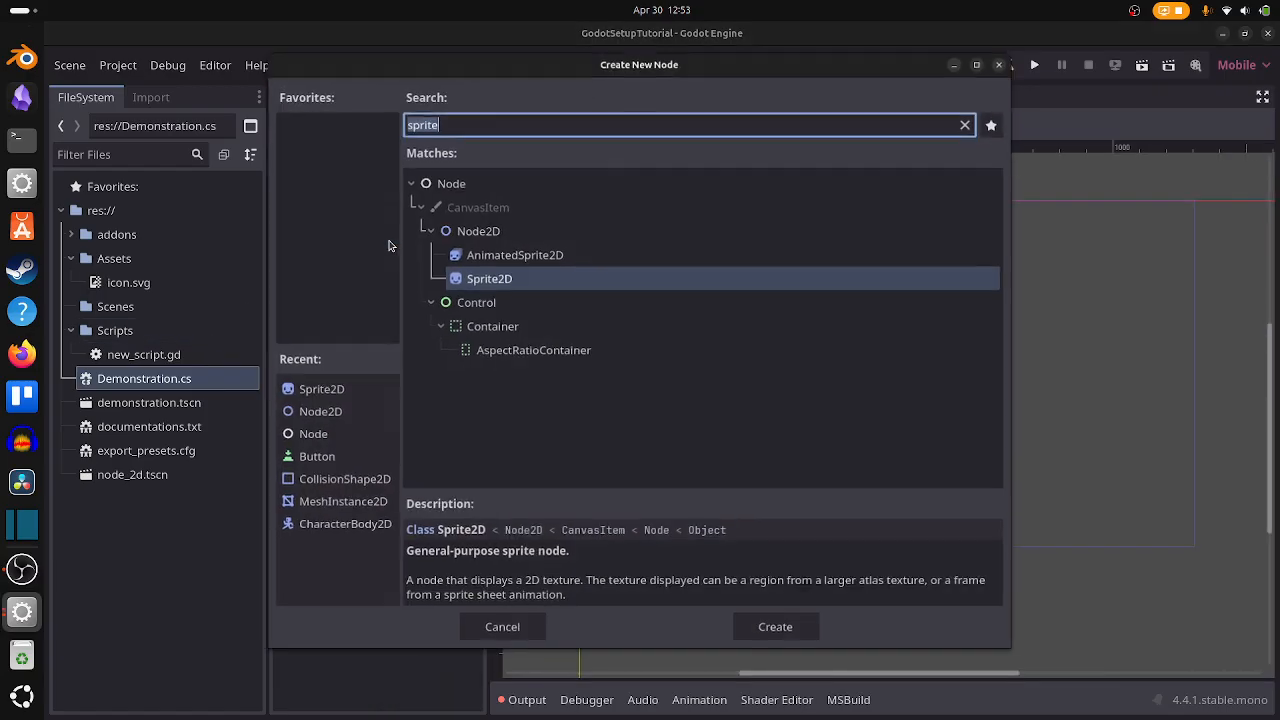
pyautogui.write('chara')
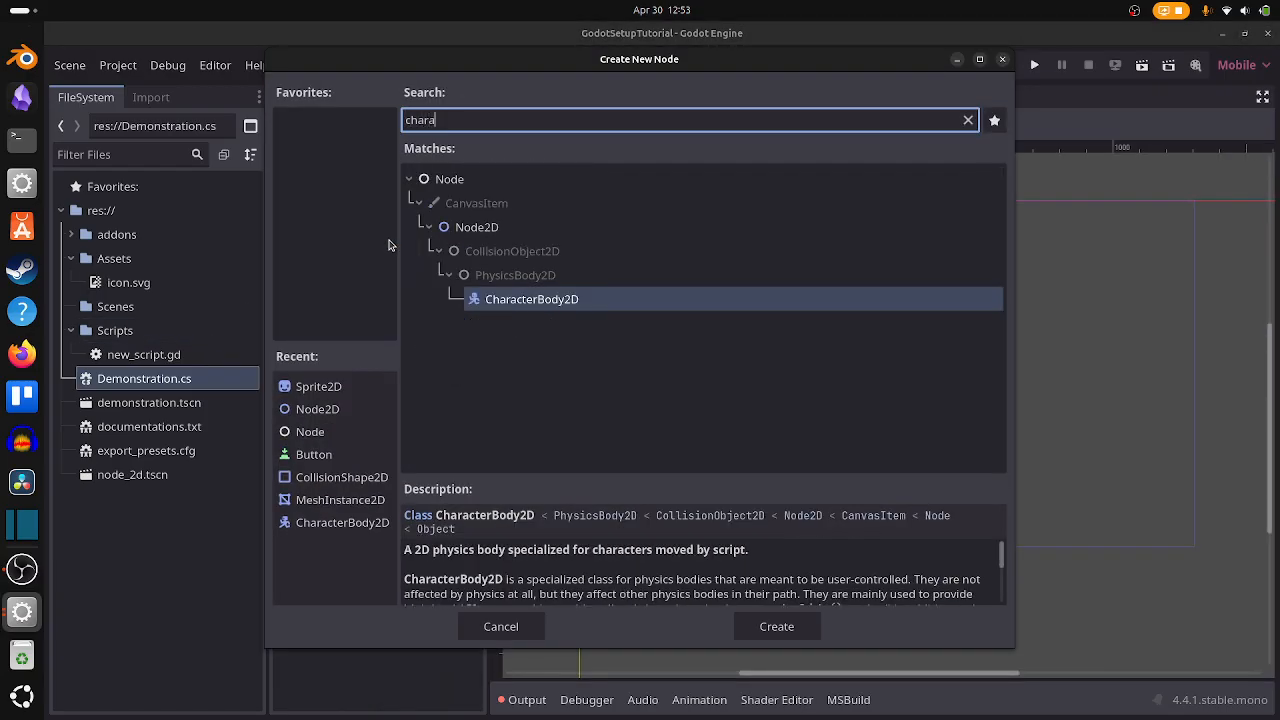
pyautogui.press('Return')
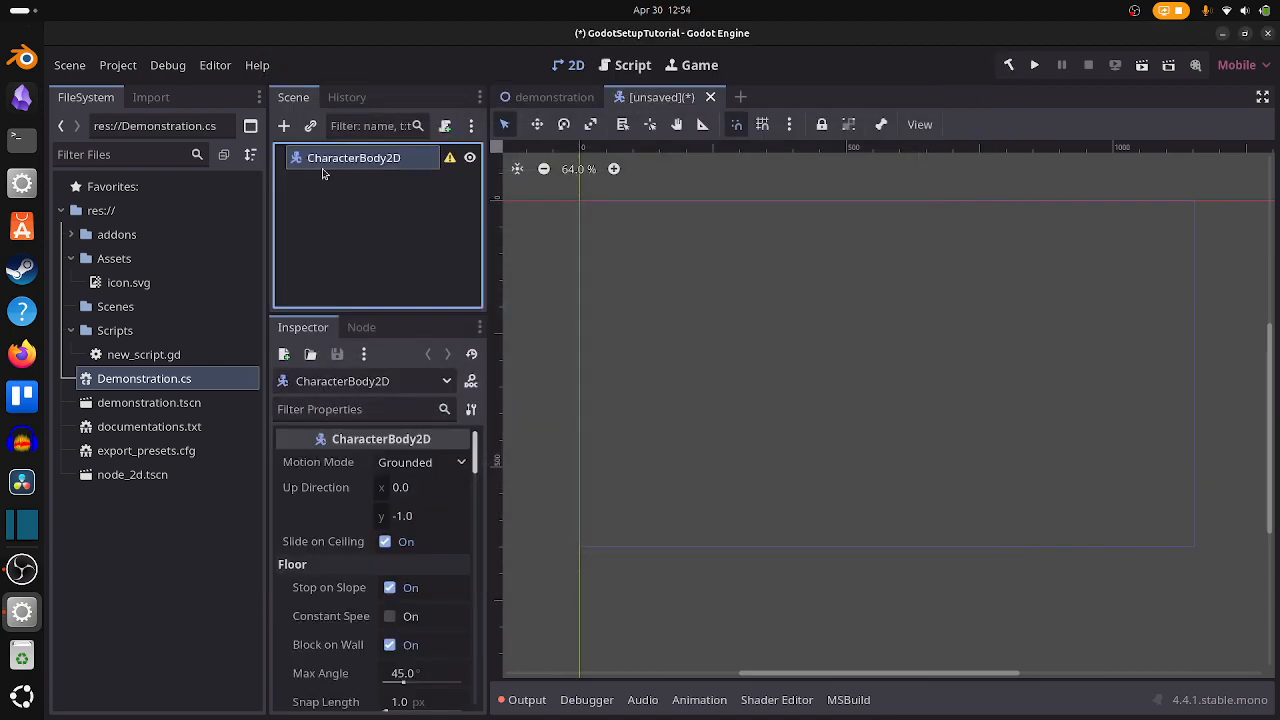
# Add a Sprite2D child to the CharacterBody2D and assign icon.svg from the Assets folder as its texture
pyautogui.hotkey('ctrl', 'a')
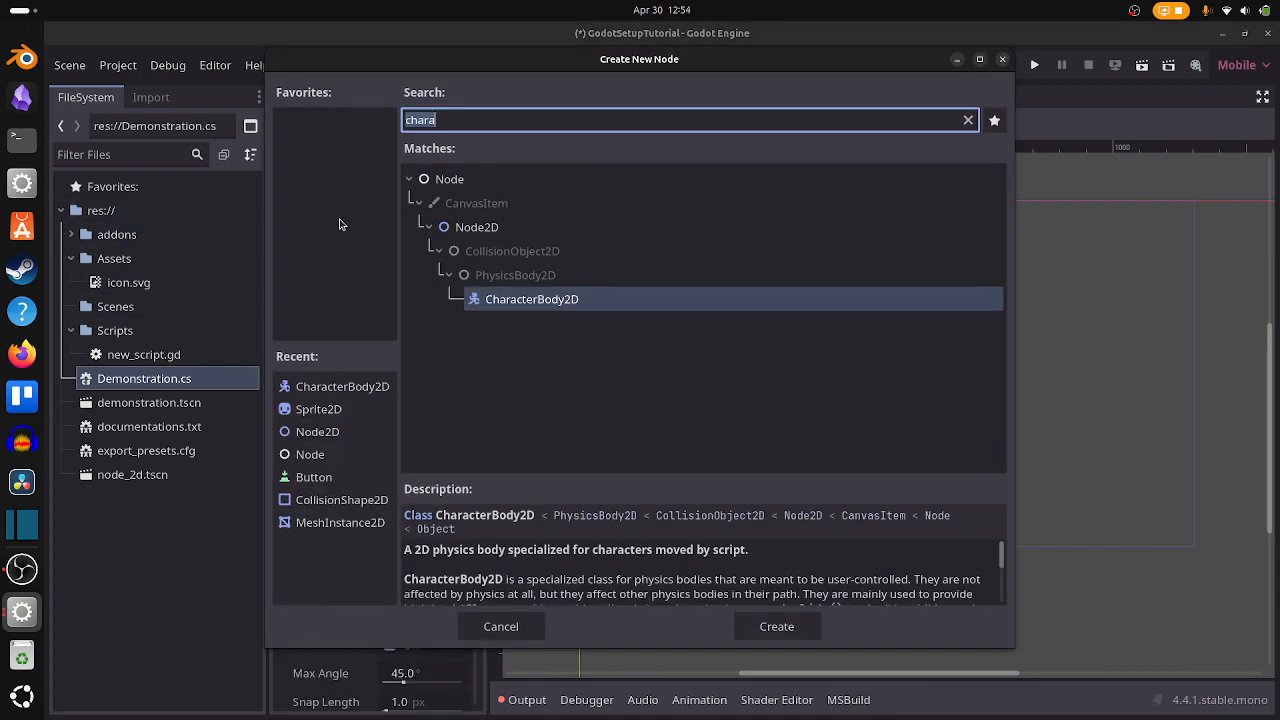
pyautogui.click(339, 412)
pyautogui.doubleClick(340, 418)
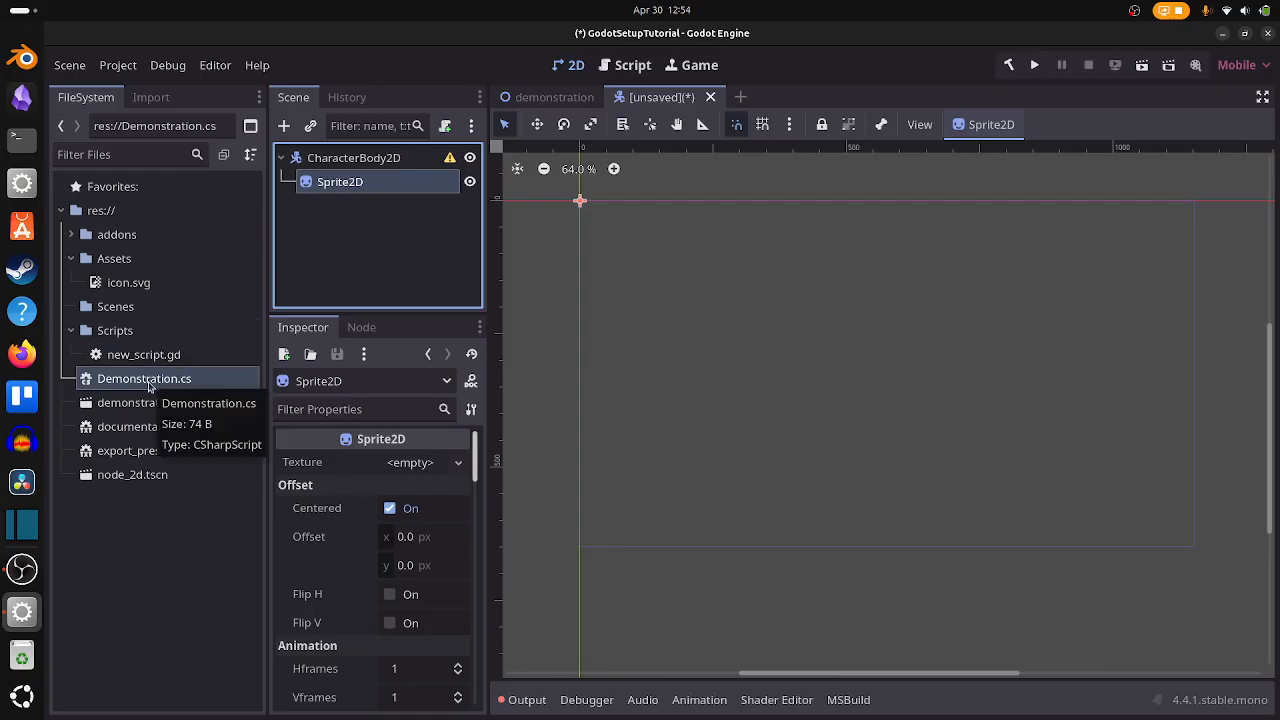
pyautogui.click(138, 287)
pyautogui.moveTo(139, 287); pyautogui.dragTo(400, 184)
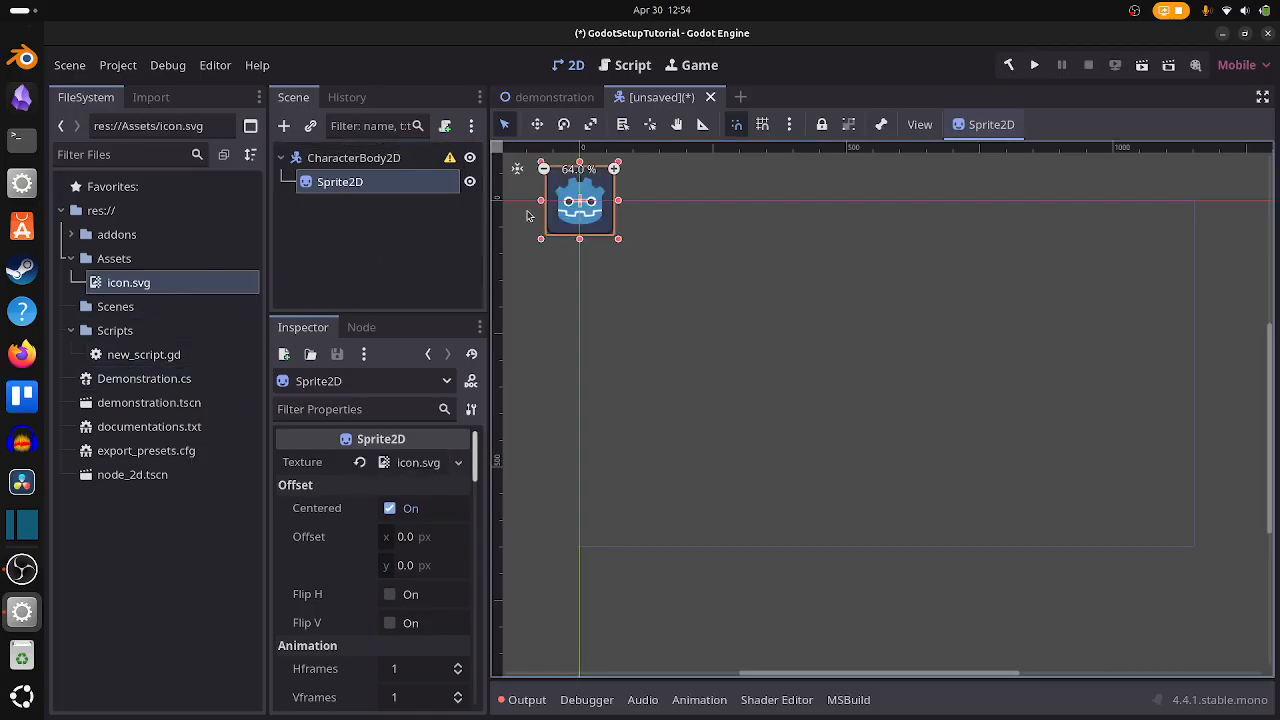
# Glance at the demonstration scene, then return to the unsaved character scene and save it as character_body_2d.tscn in the Scenes folder
pyautogui.click(552, 97)
pyautogui.scroll(-2, 640, 260)
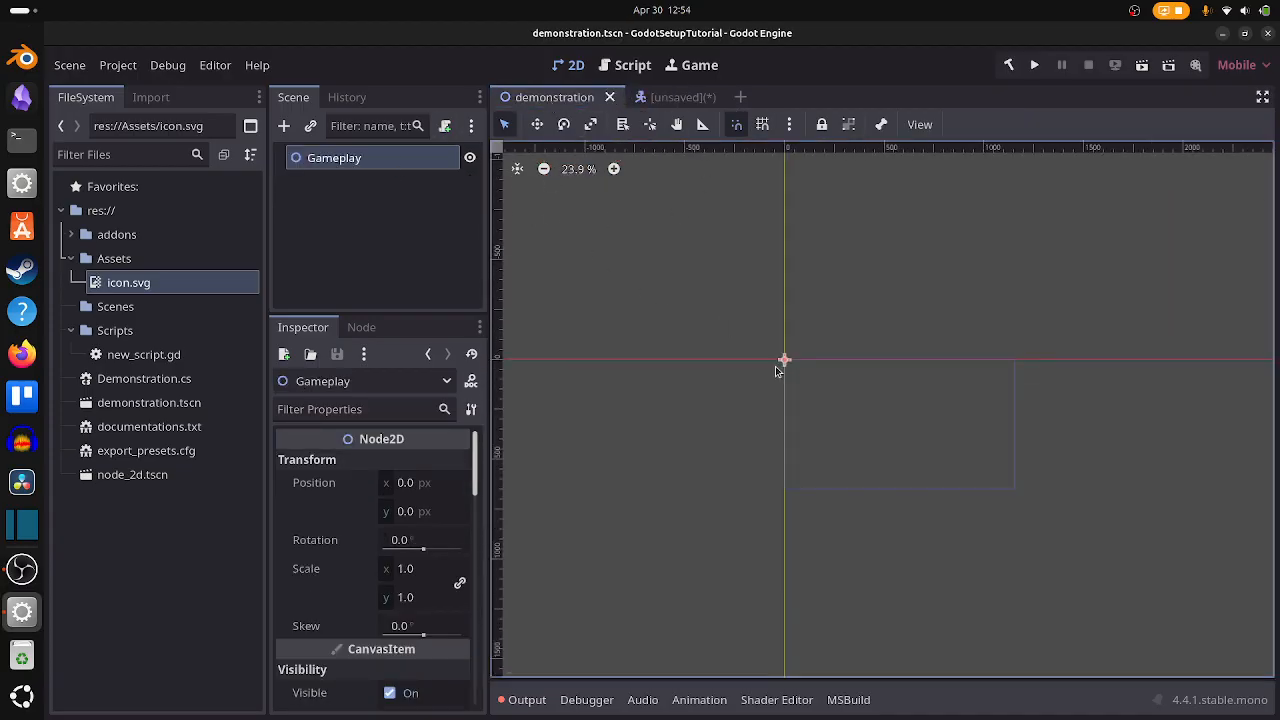
pyautogui.click(645, 97)
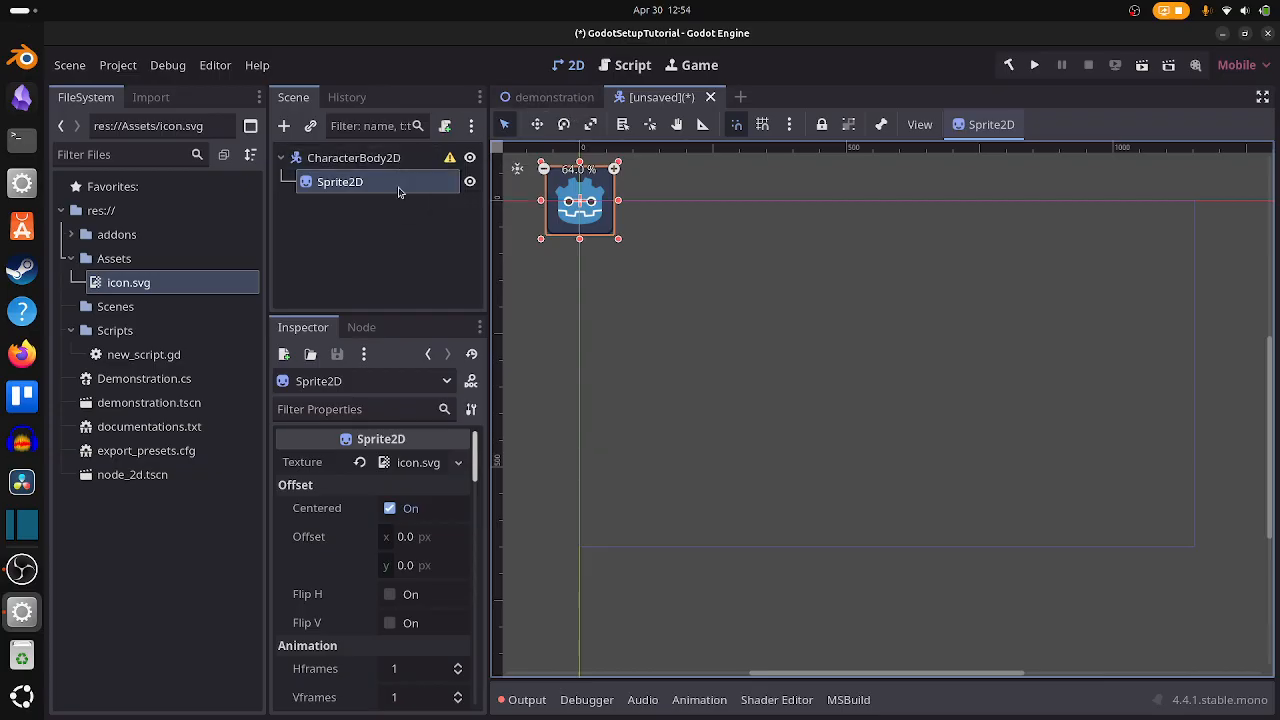
pyautogui.hotkey('ctrl', 's')
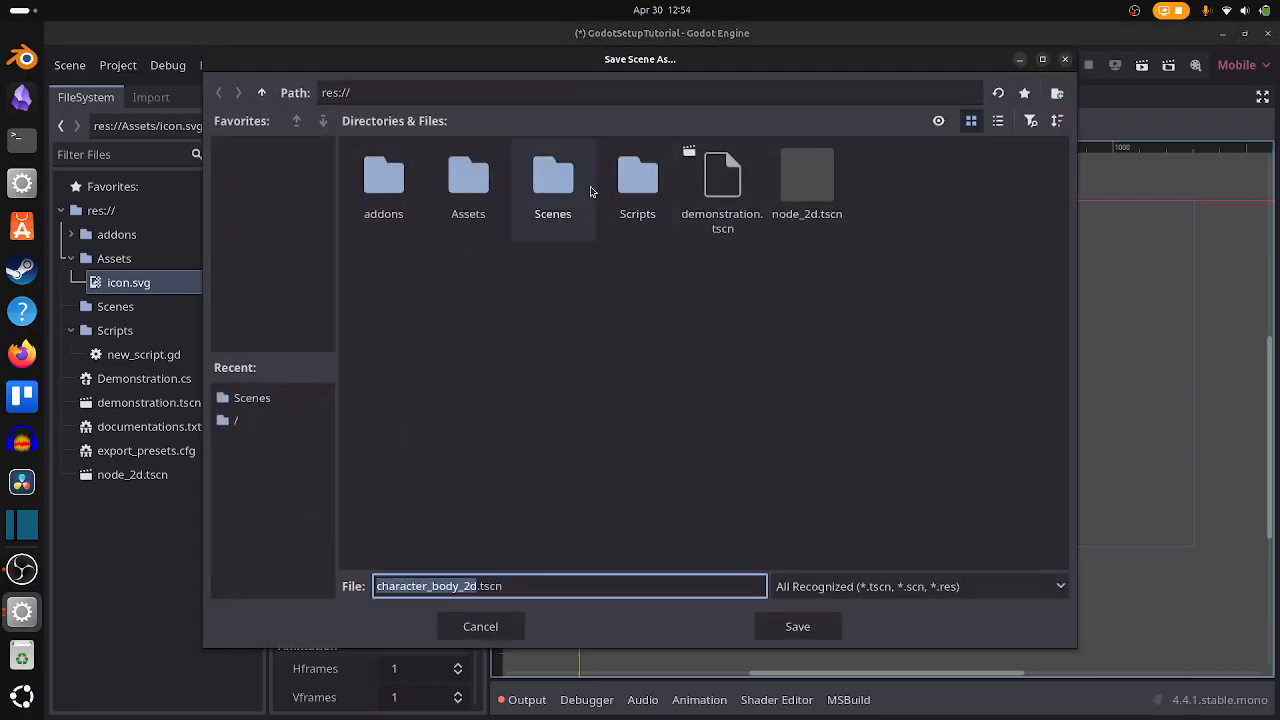
pyautogui.doubleClick(554, 186)
pyautogui.click(805, 627)
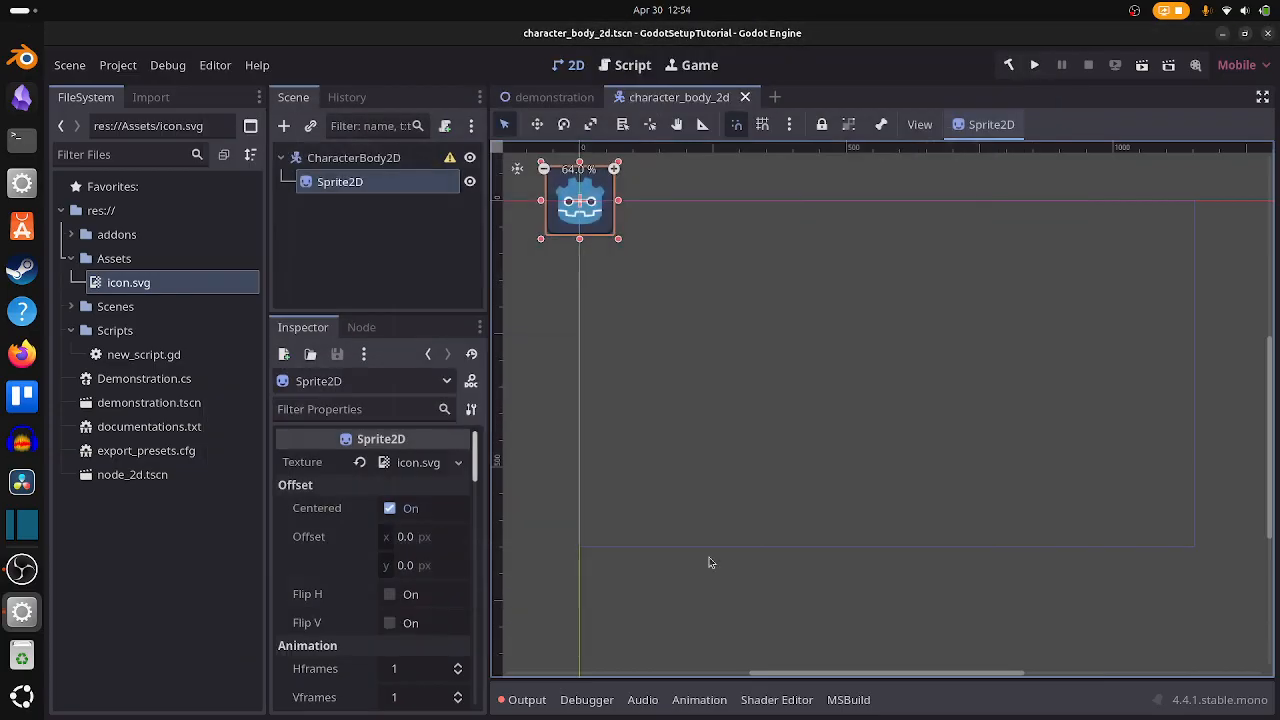
# Instantiate character_body_2d.tscn as a child of the Gameplay root in the demonstration scene
pyautogui.click(421, 162)
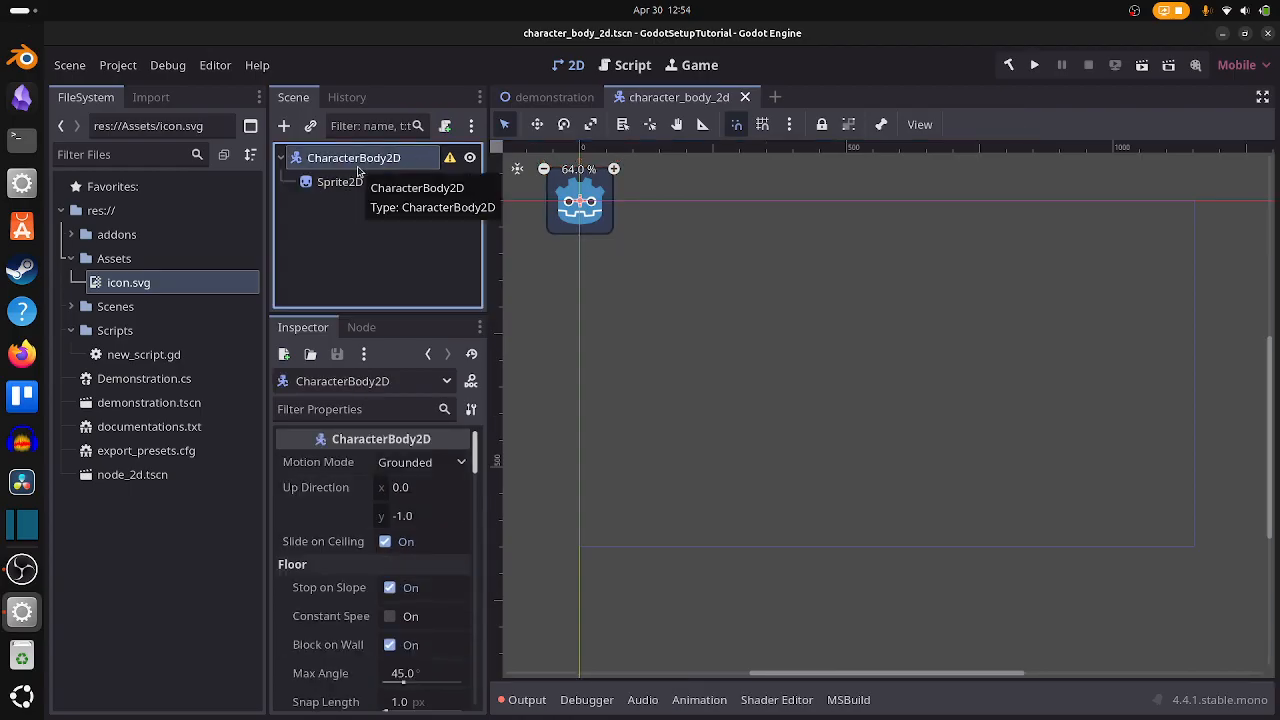
pyautogui.click(545, 97)
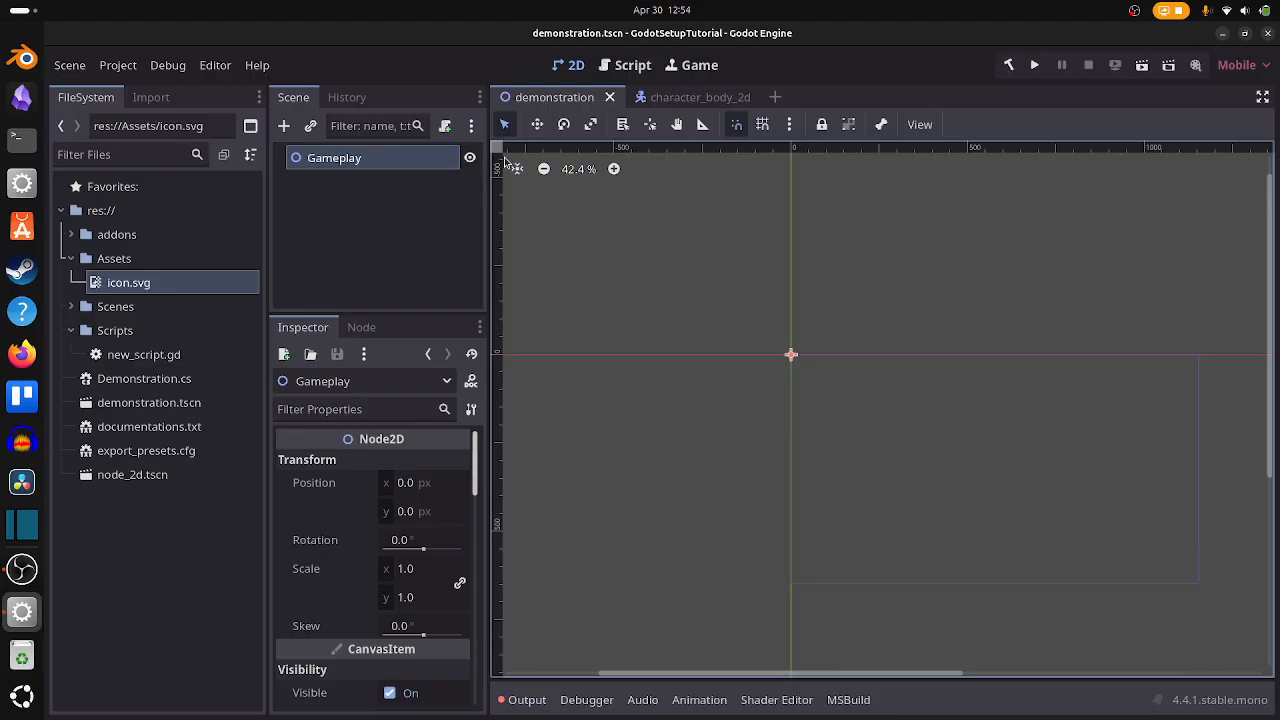
pyautogui.hotkey('ctrl', 'shift', 'o')
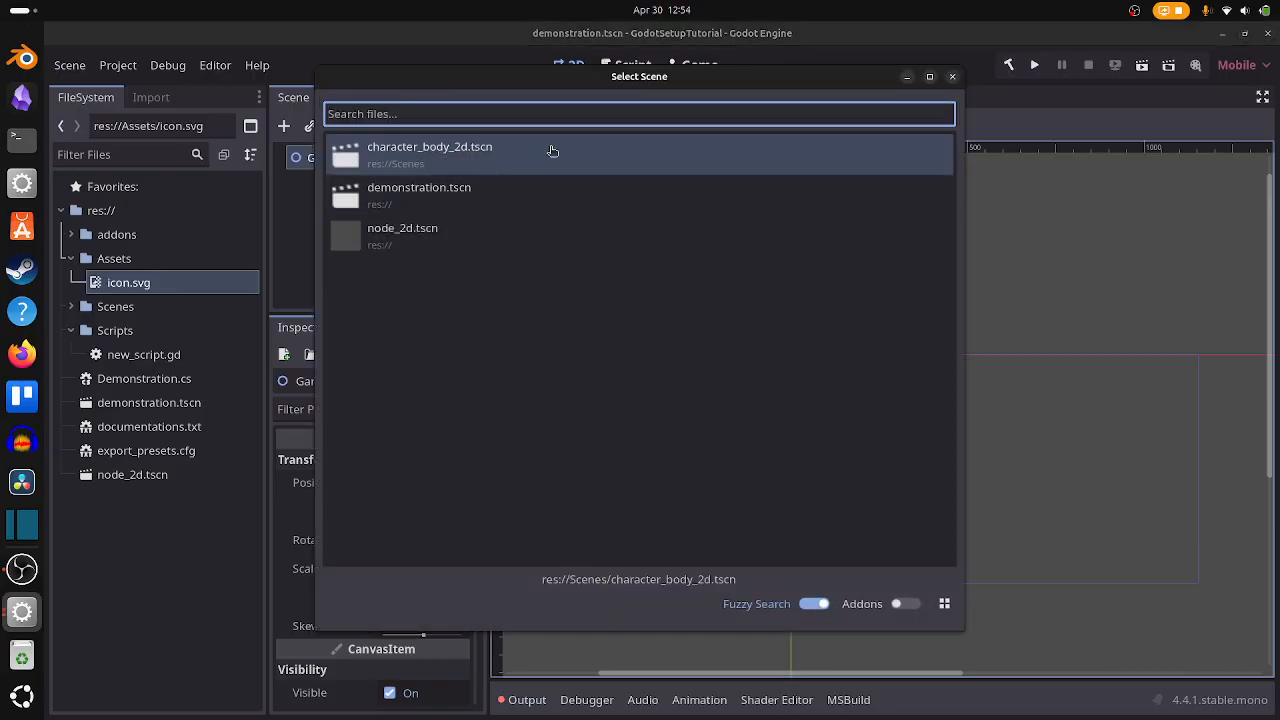
pyautogui.click(552, 150)
pyautogui.click(715, 242)
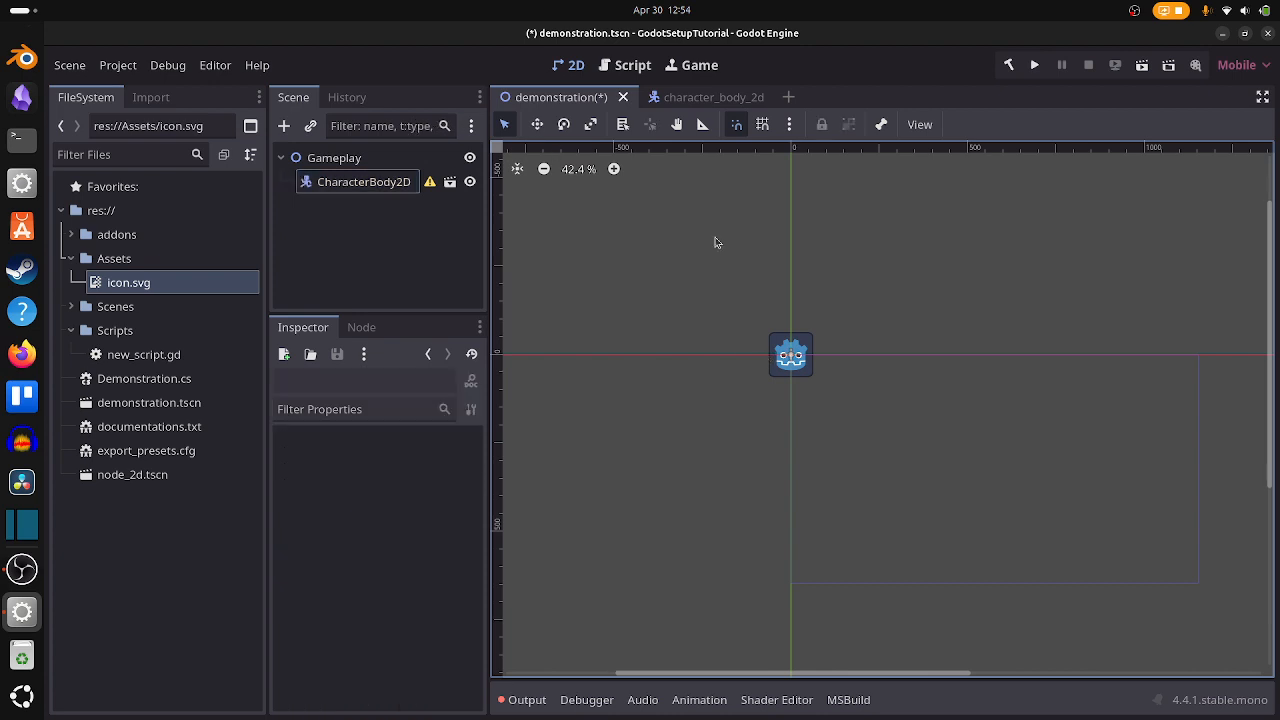
# Set the Modulate colour of the Sprite2D in the character_body_2d scene to red
pyautogui.click(676, 97)
pyautogui.click(338, 182)
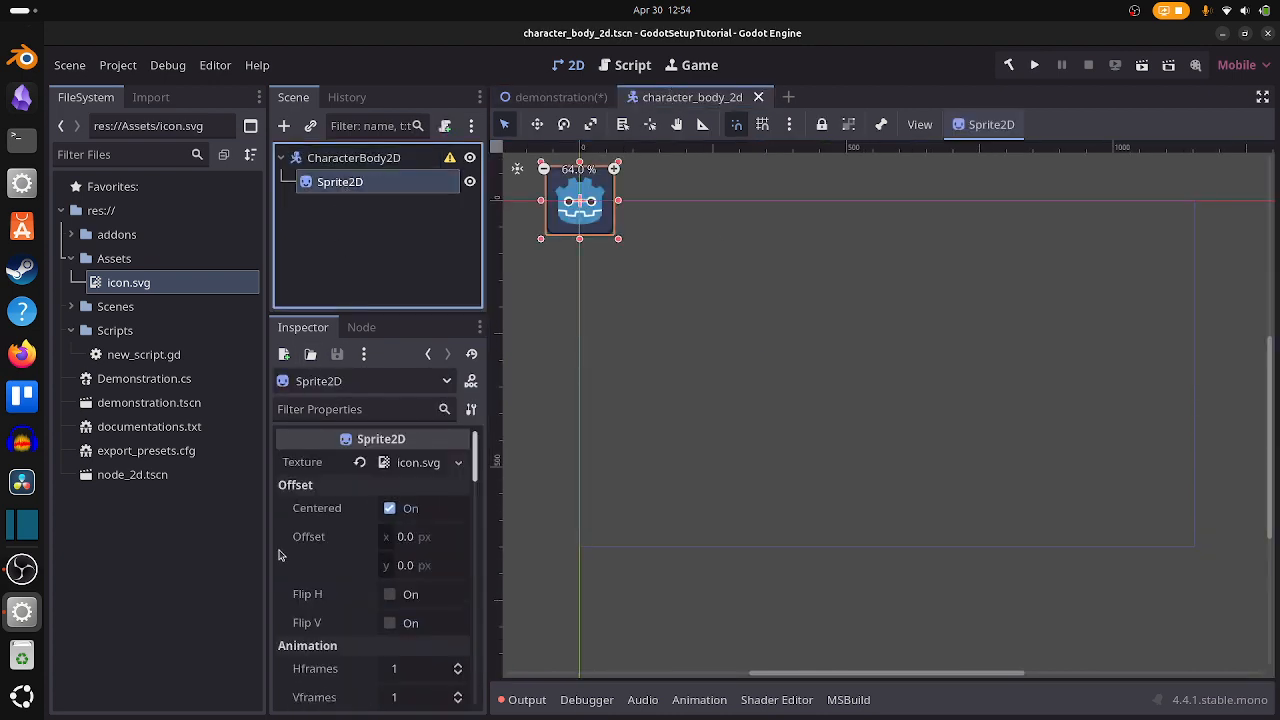
pyautogui.scroll(-10, 280, 555)
pyautogui.click(412, 470)
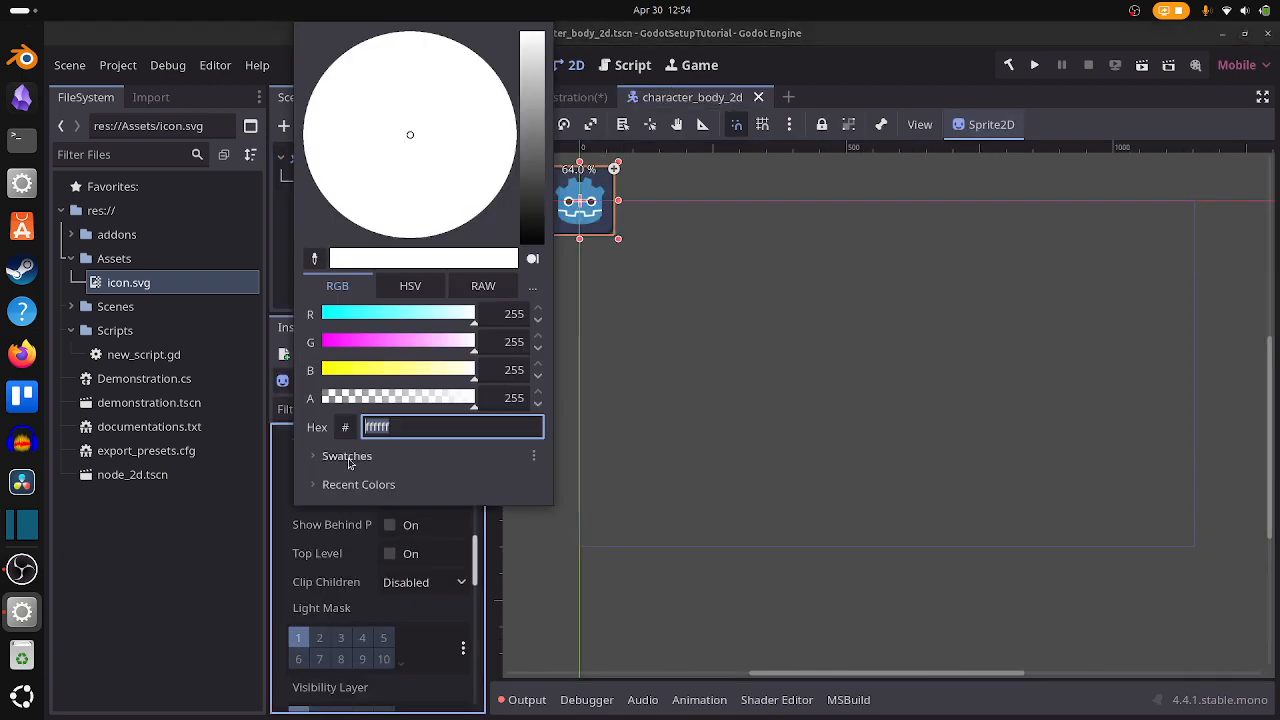
pyautogui.moveTo(443, 343); pyautogui.dragTo(320, 374)
pyautogui.click(816, 388)
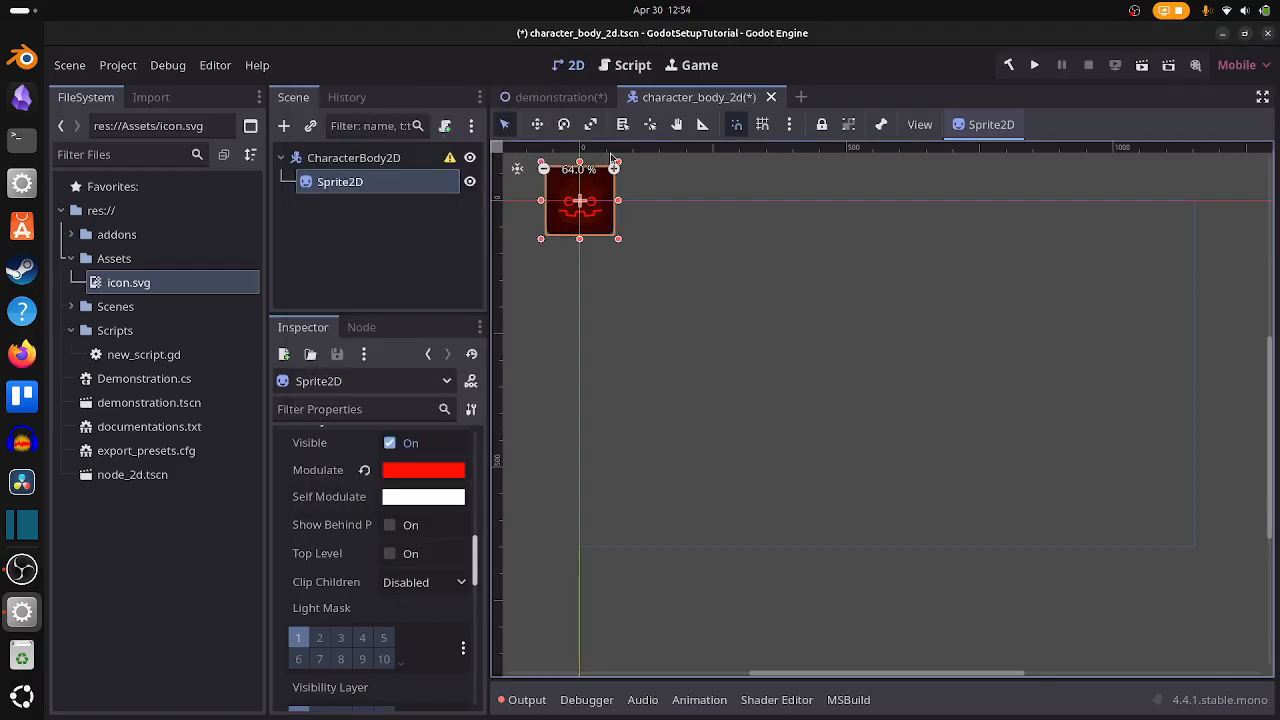
# Save the recoloured character scene and return to the demonstration scene to check its instance
pyautogui.click(558, 97)
pyautogui.click(680, 97)
pyautogui.hotkey('ctrl', 's')
pyautogui.click(531, 103)
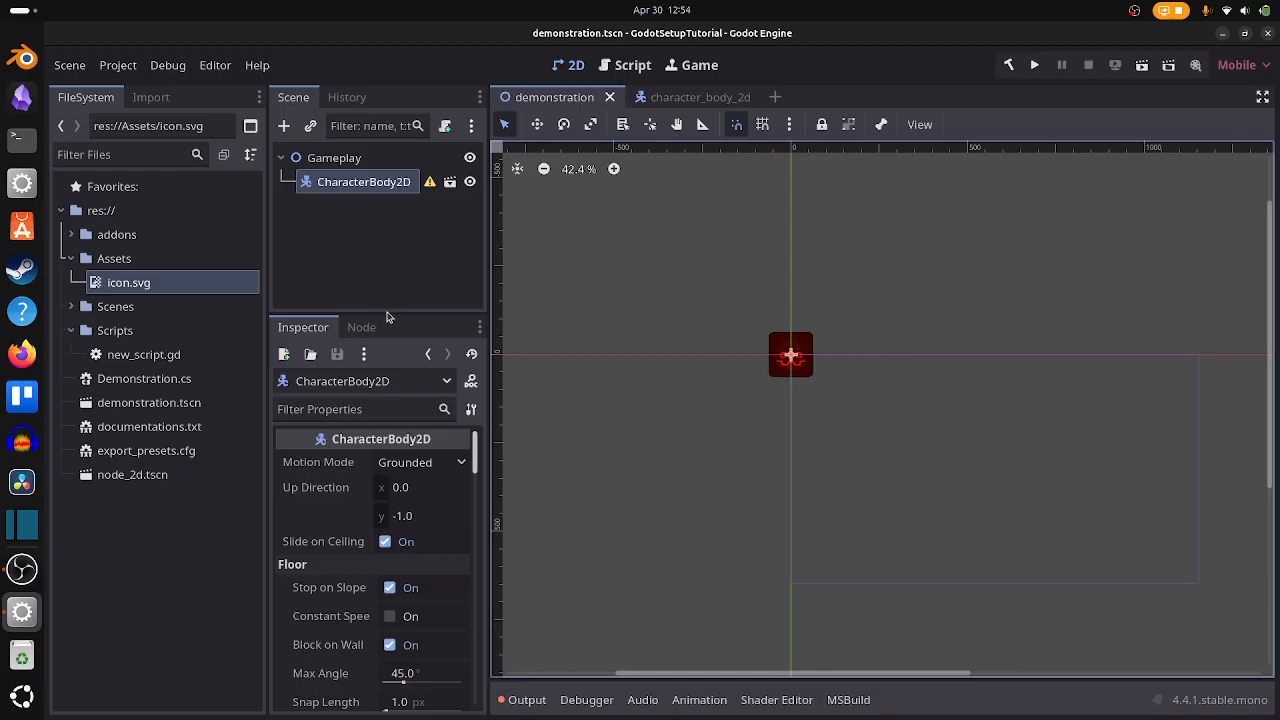
# Enlarge the Scene dock's height and look over the CharacterBody2D instance's properties
pyautogui.moveTo(401, 319); pyautogui.dragTo(418, 430)
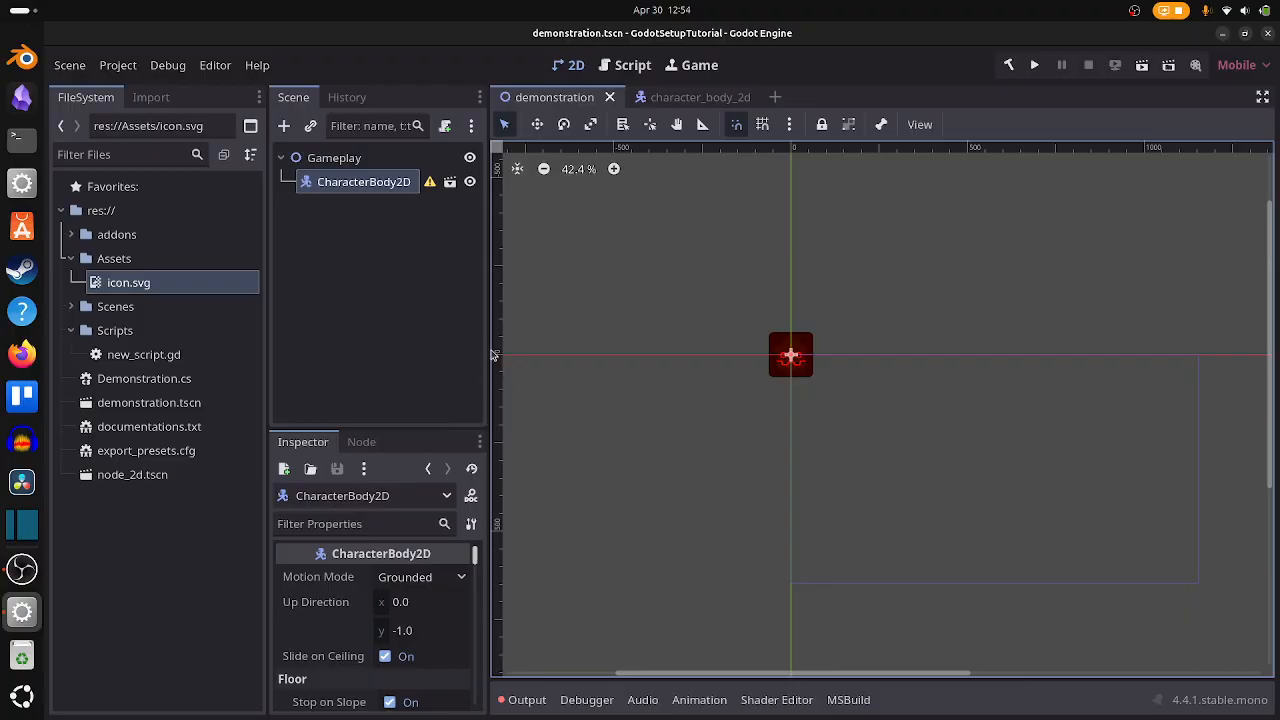
pyautogui.click(399, 305)
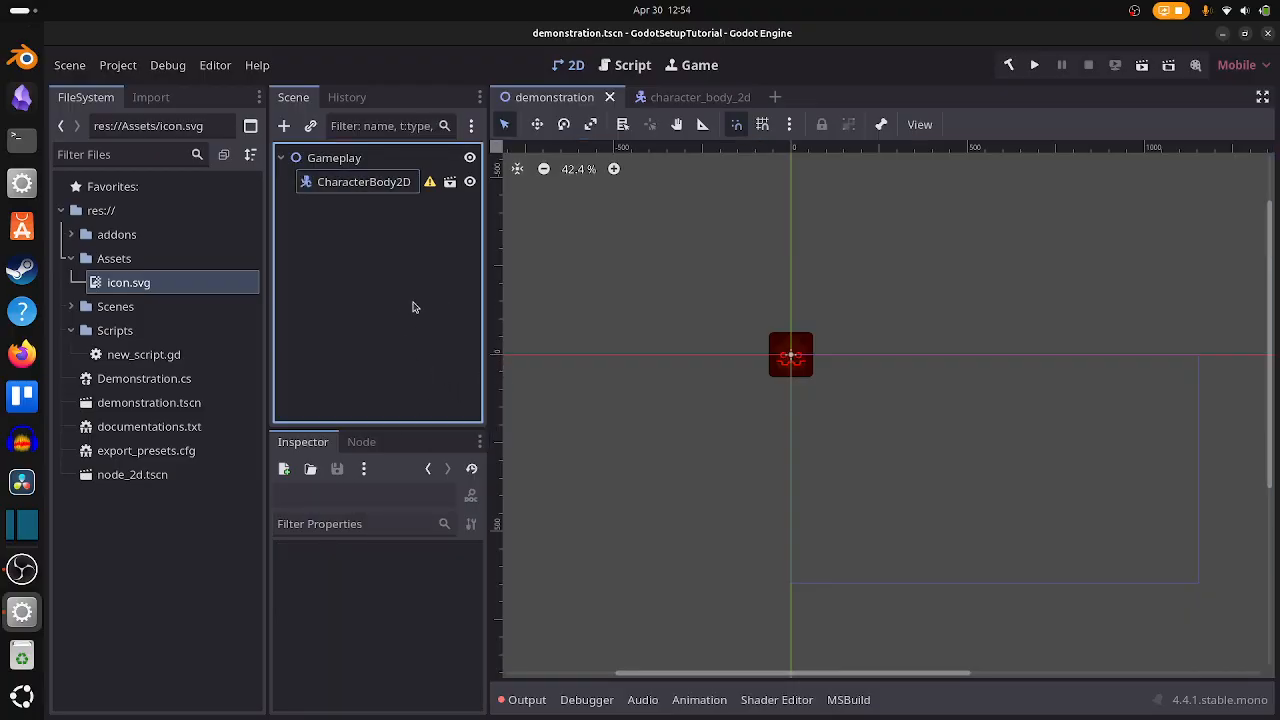
pyautogui.scroll(-4, 361, 635)
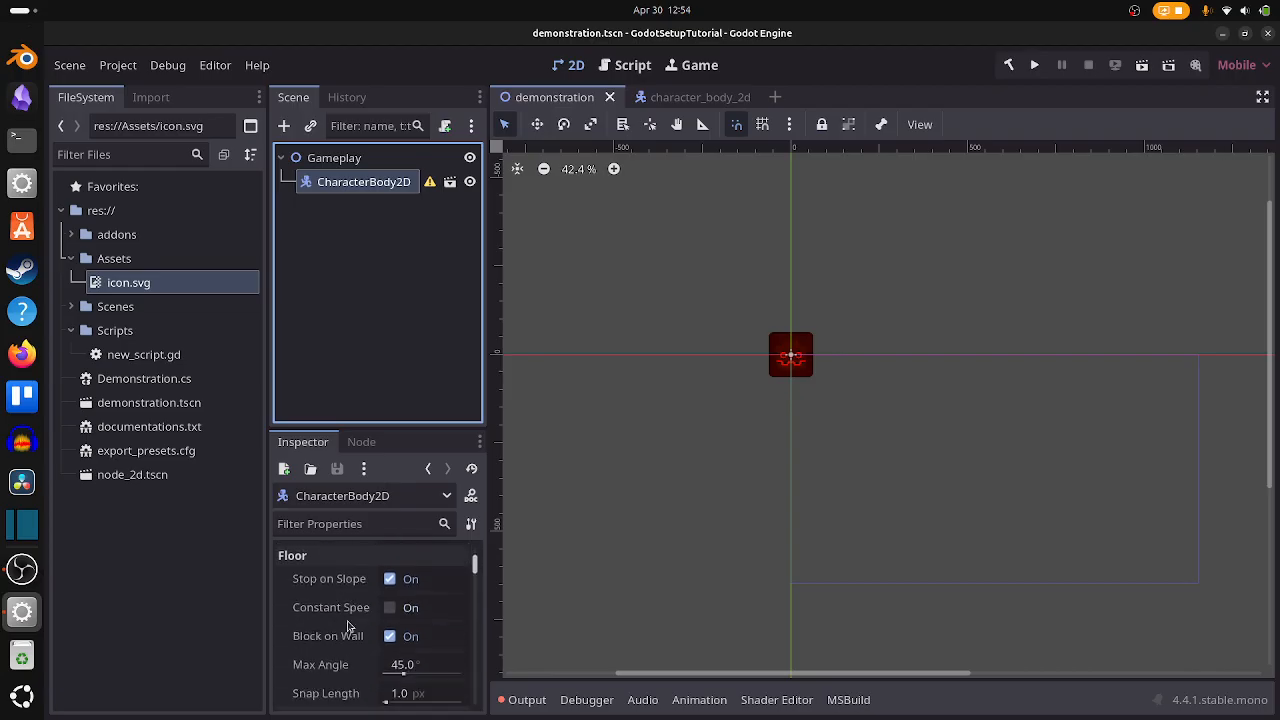
pyautogui.scroll(4, 350, 620)
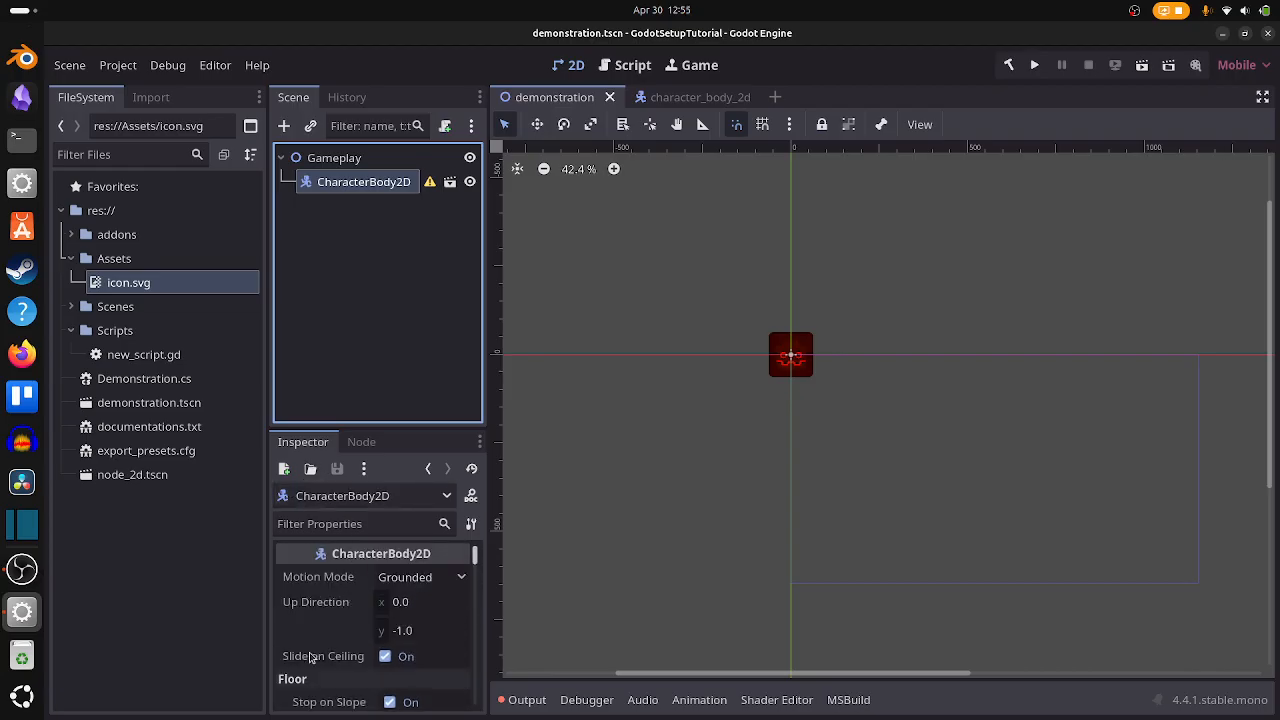
# View the CharacterBody2D instance's signals and groups, and open the editor's action history
pyautogui.click(374, 441)
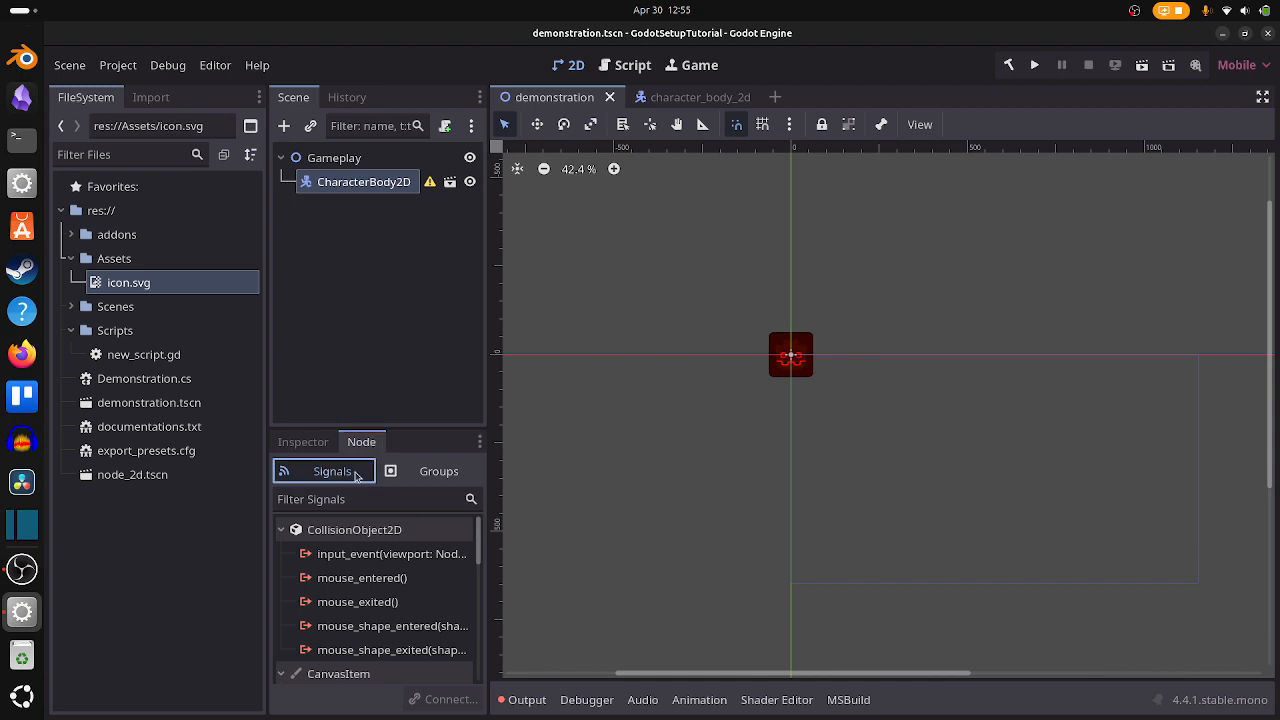
pyautogui.click(428, 472)
pyautogui.click(368, 471)
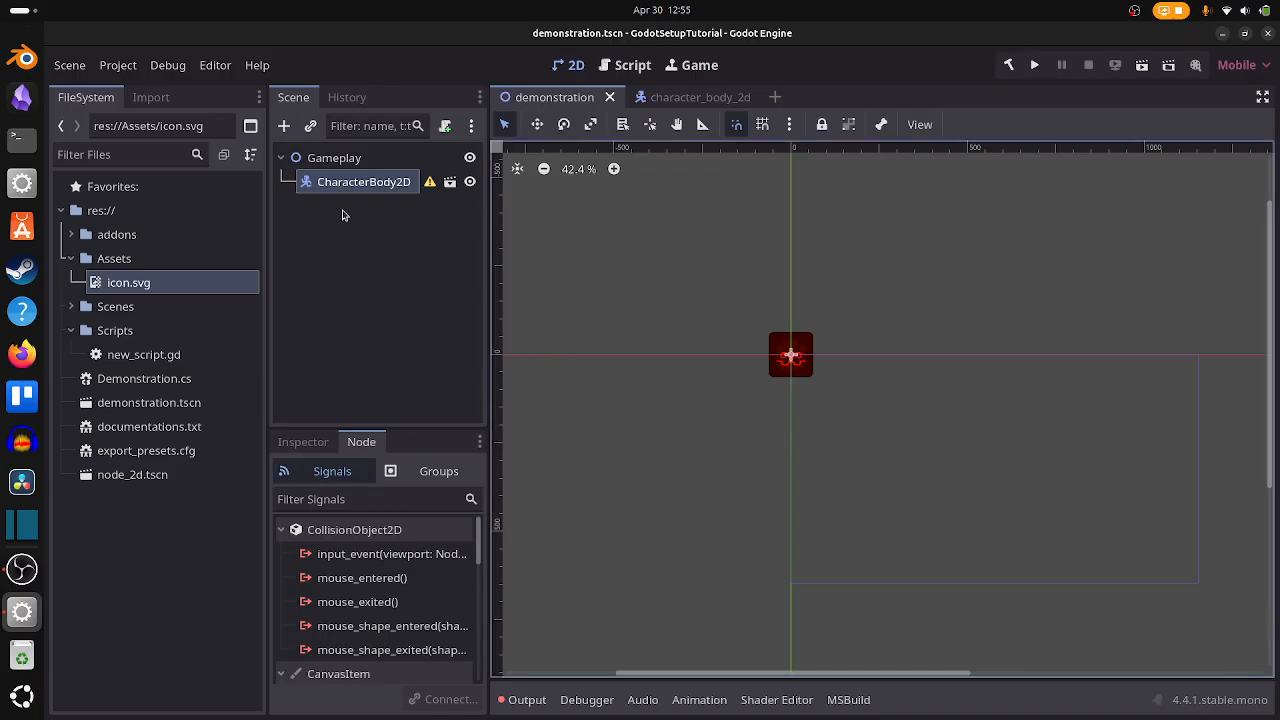
pyautogui.click(347, 97)
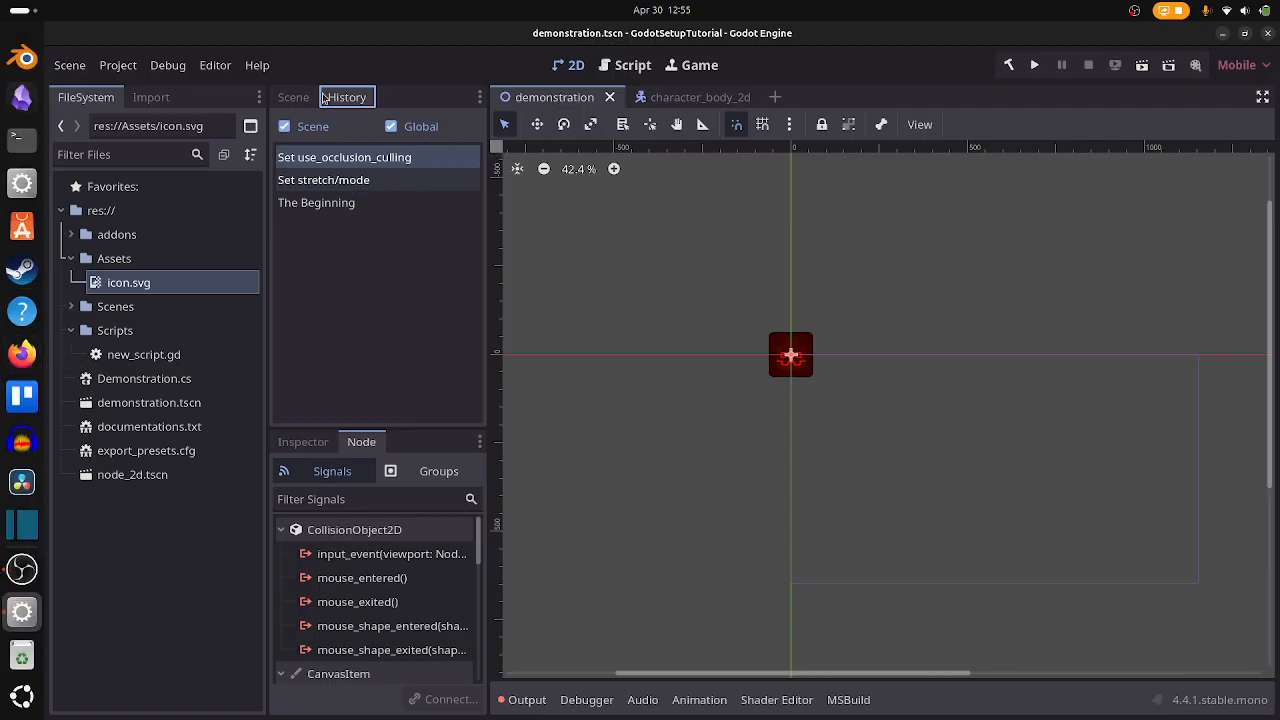
# Switch to System Monitor, filter the processes by "godot" and kill the Godot process
pyautogui.press('super')
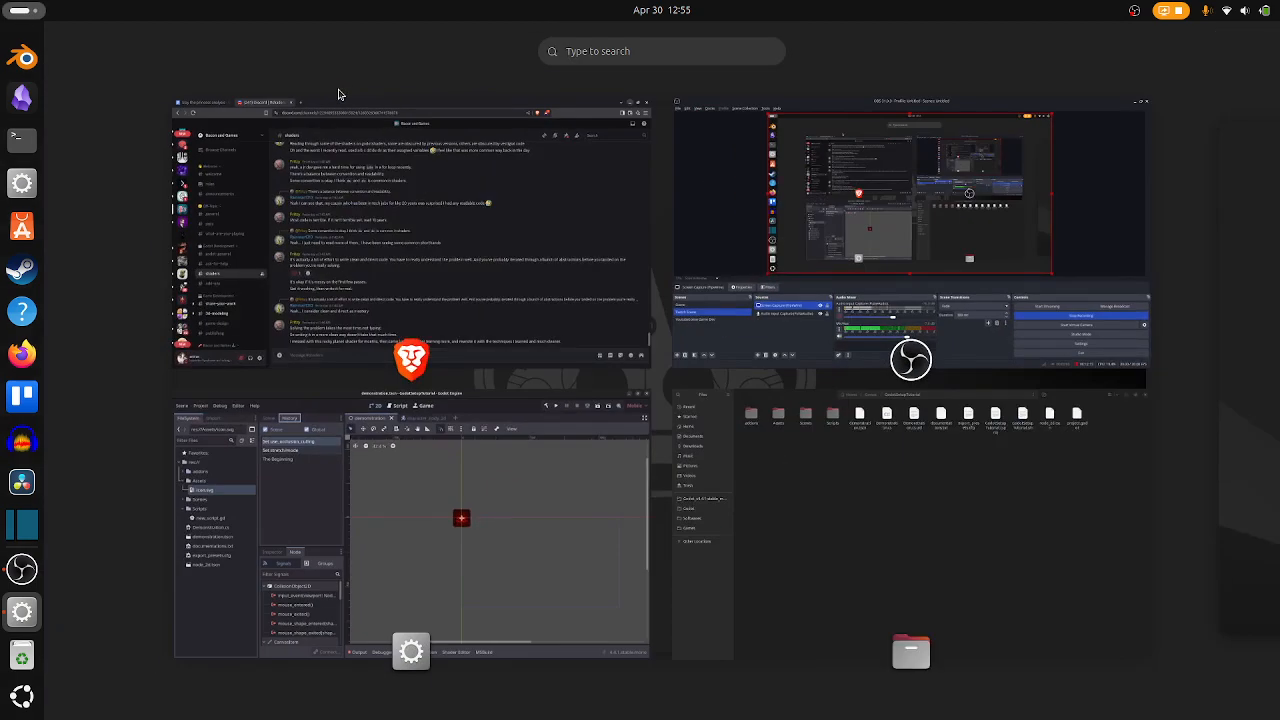
pyautogui.write('sound')
pyautogui.press('super')
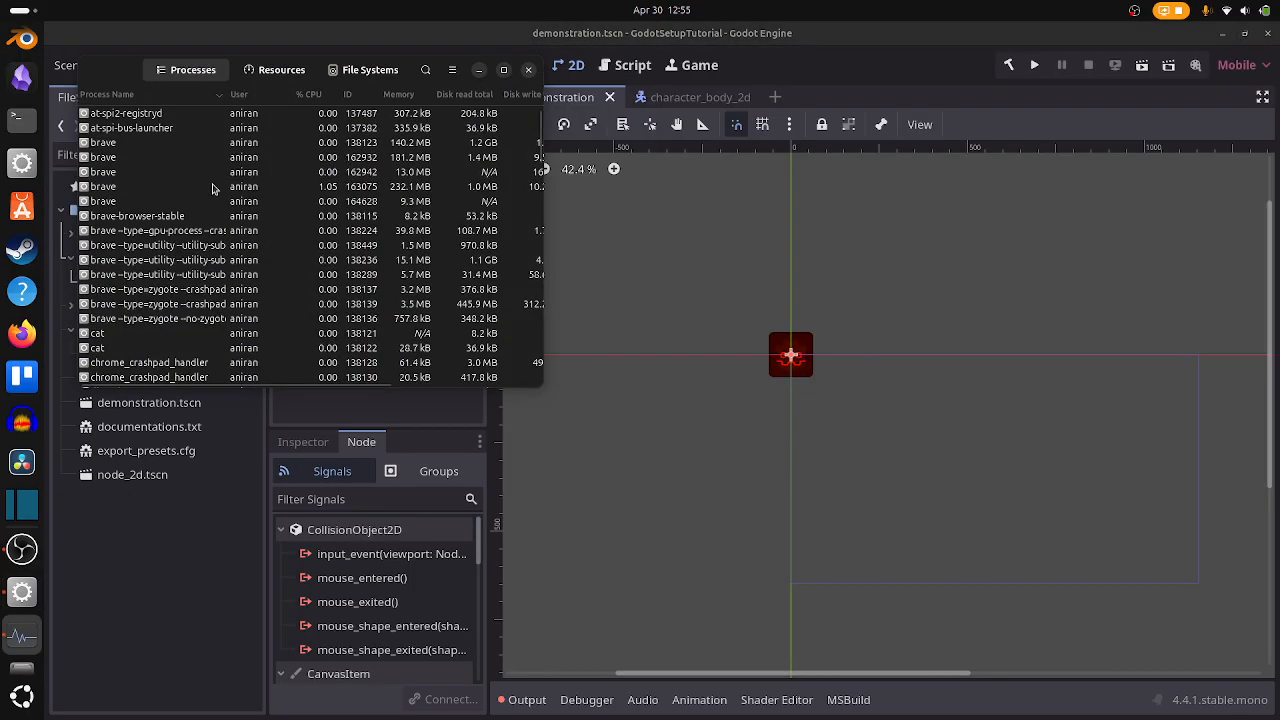
pyautogui.write('godot')
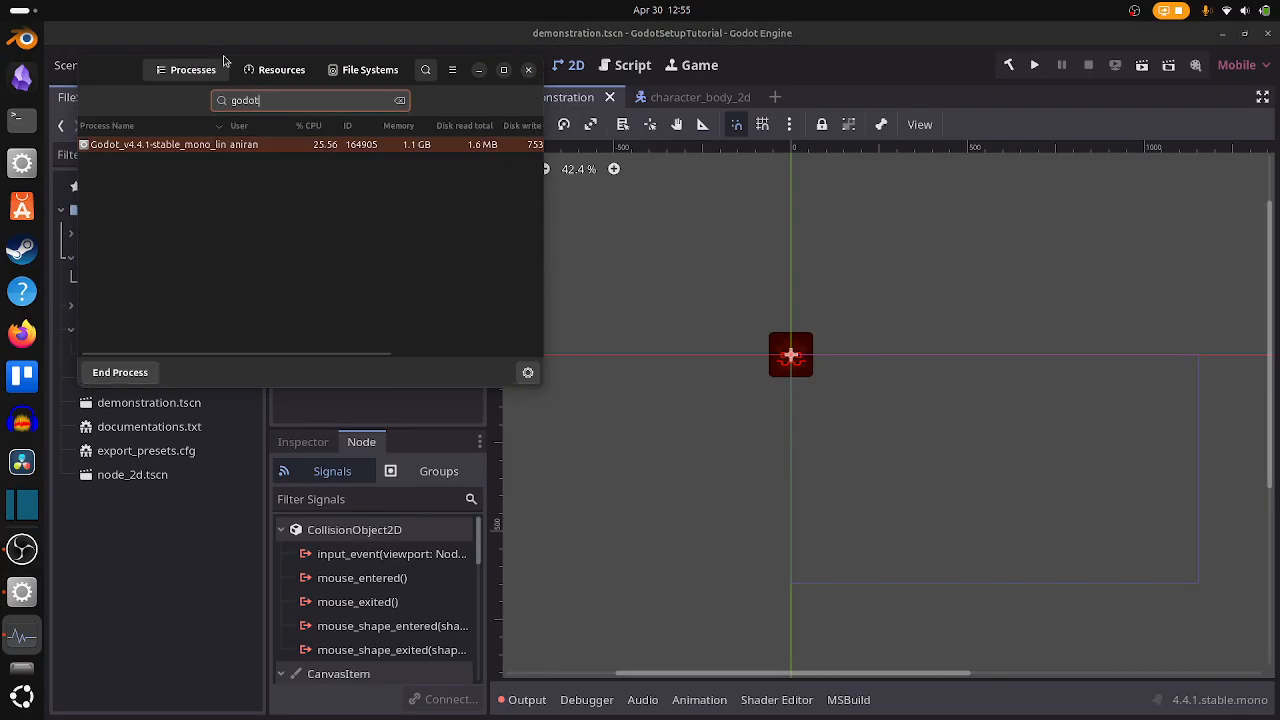
pyautogui.rightClick(182, 144)
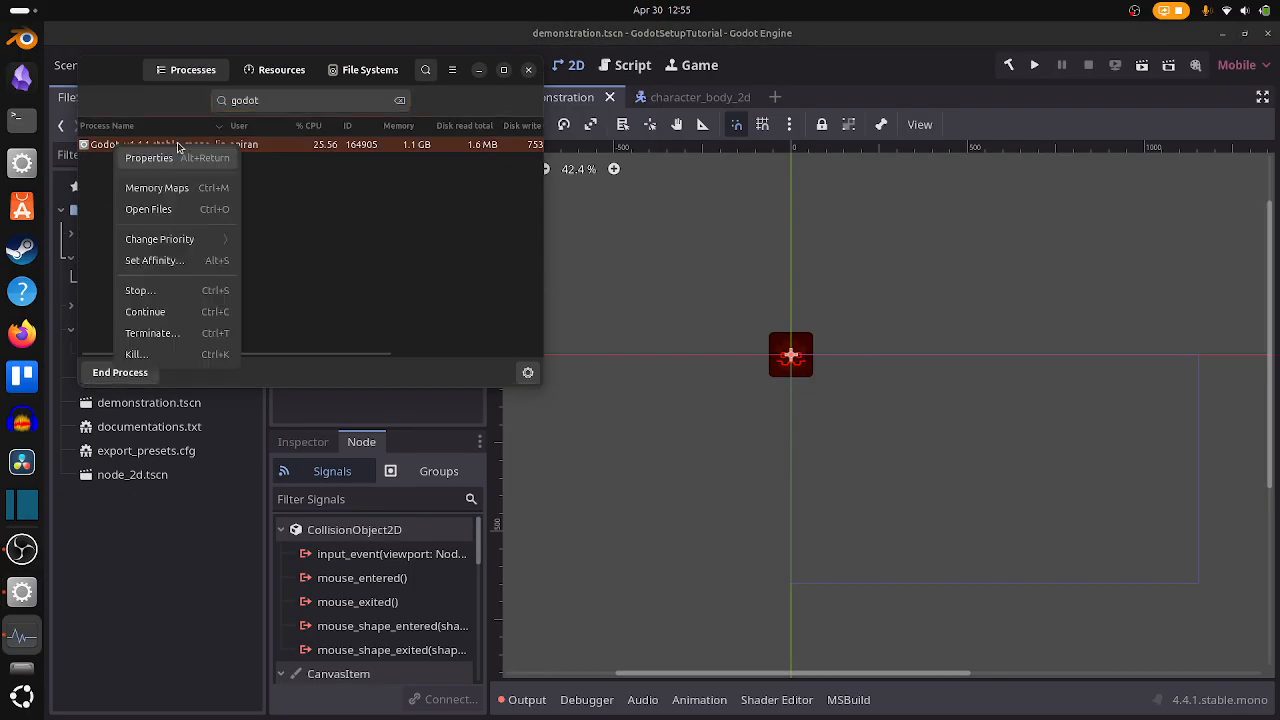
pyautogui.click(131, 354)
pyautogui.click(346, 300)
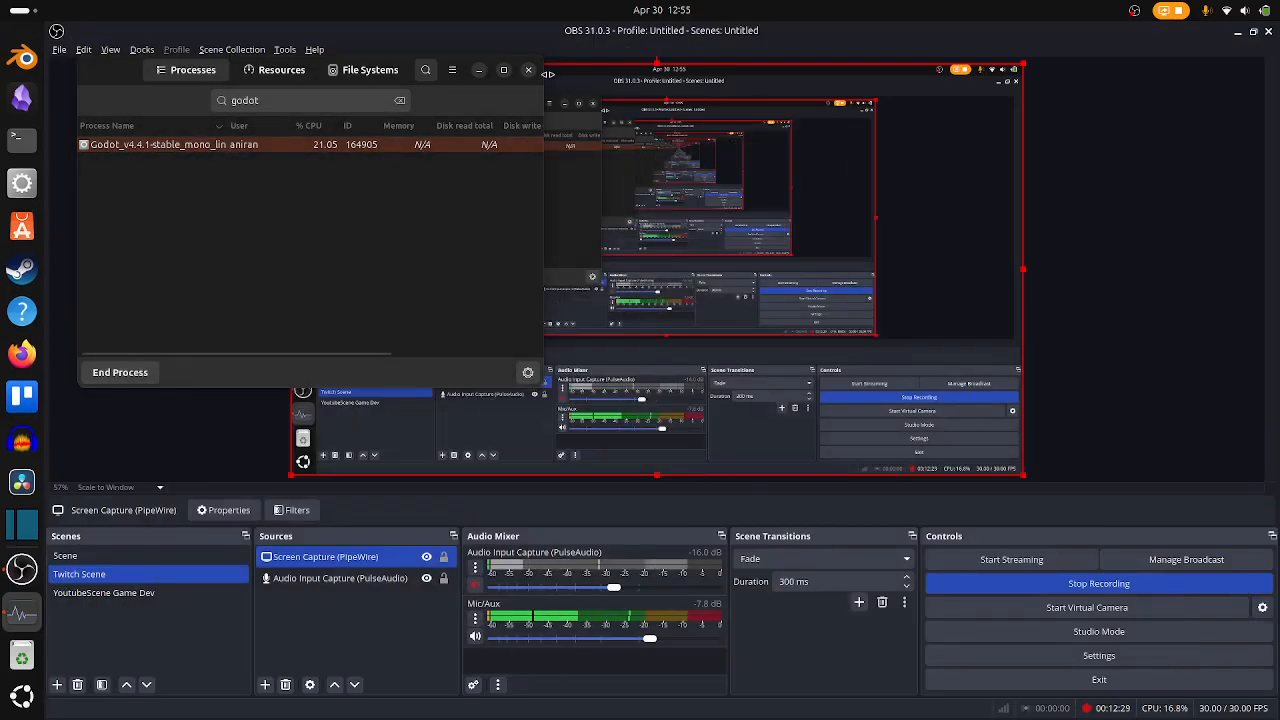
pyautogui.click(528, 72)
# Relaunch the C# version of Godot from its Godot_v4.4.1-stable_mono_linux_x86_64 folder in Files and open the GodotSetupTutorial project
pyautogui.click(22, 88)
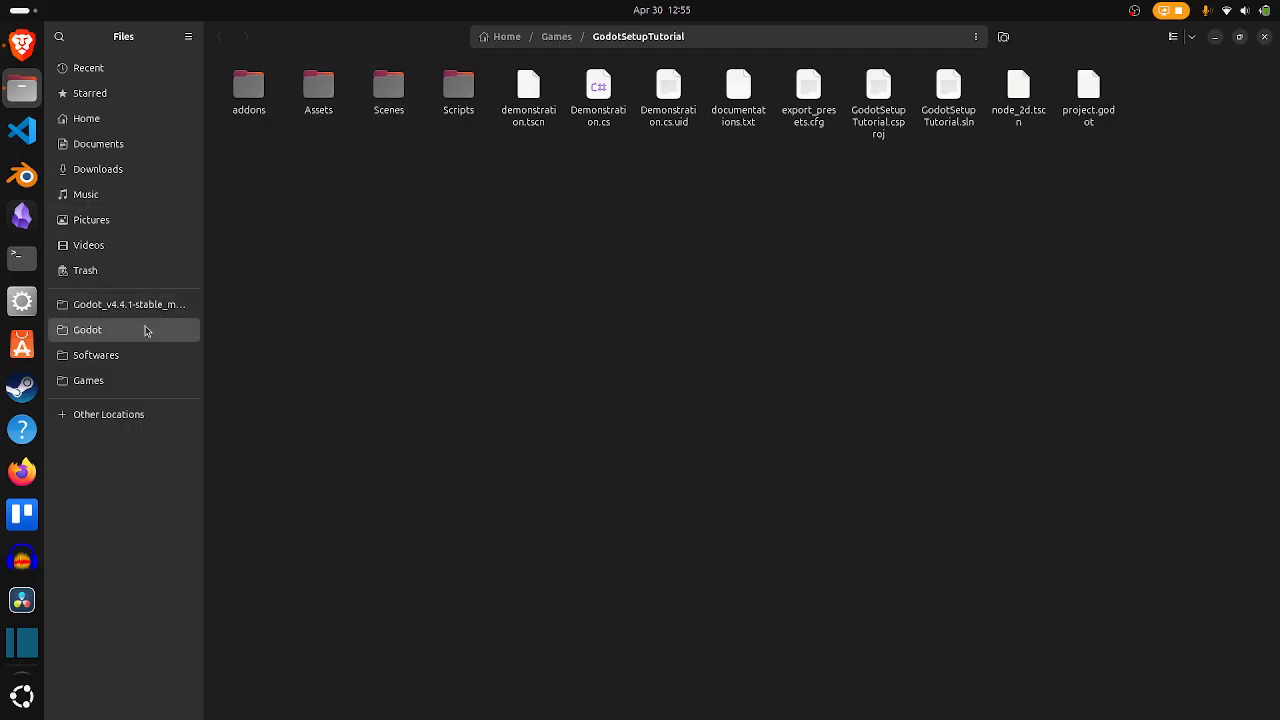
pyautogui.click(146, 329)
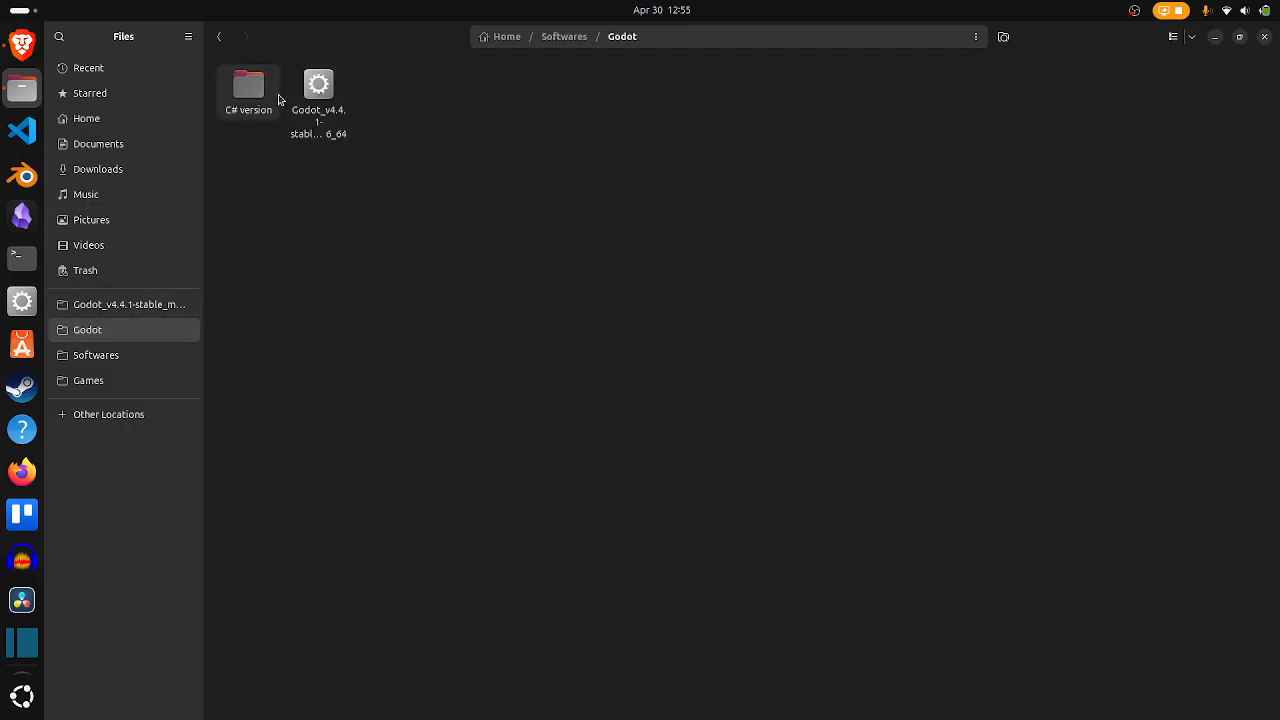
pyautogui.doubleClick(282, 98)
pyautogui.doubleClick(238, 92)
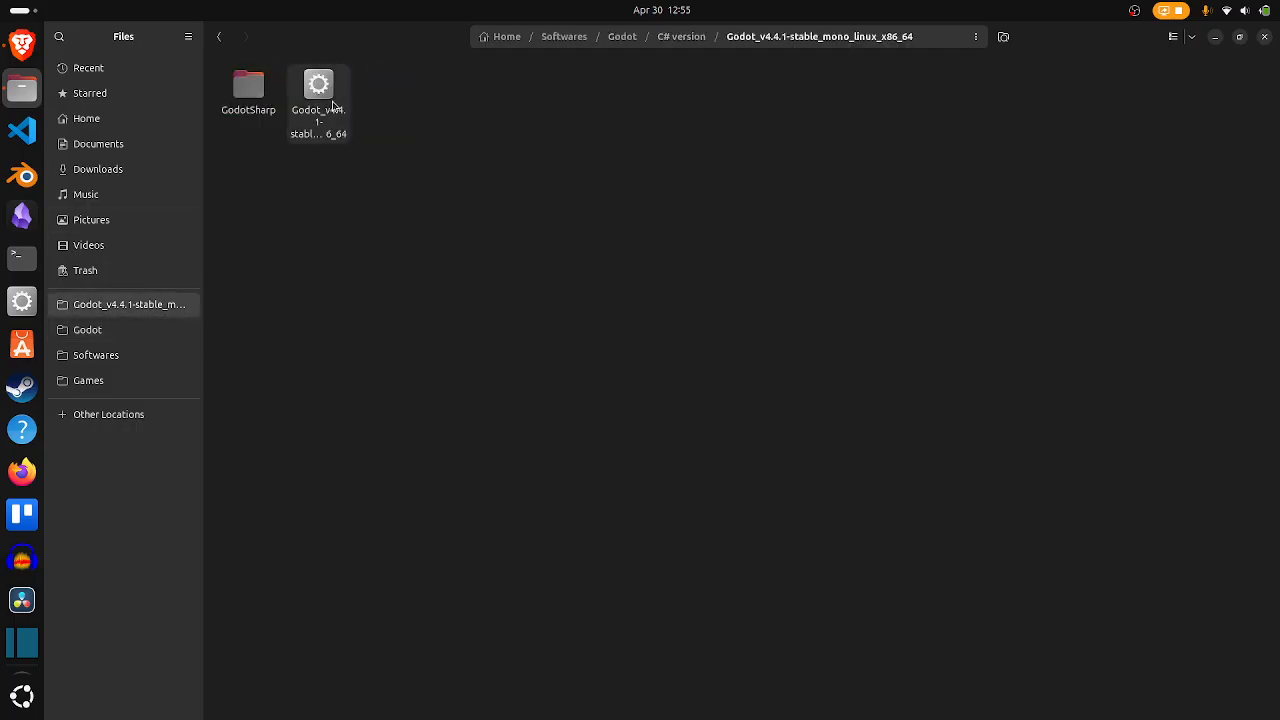
pyautogui.click(334, 107)
pyautogui.doubleClick(334, 107)
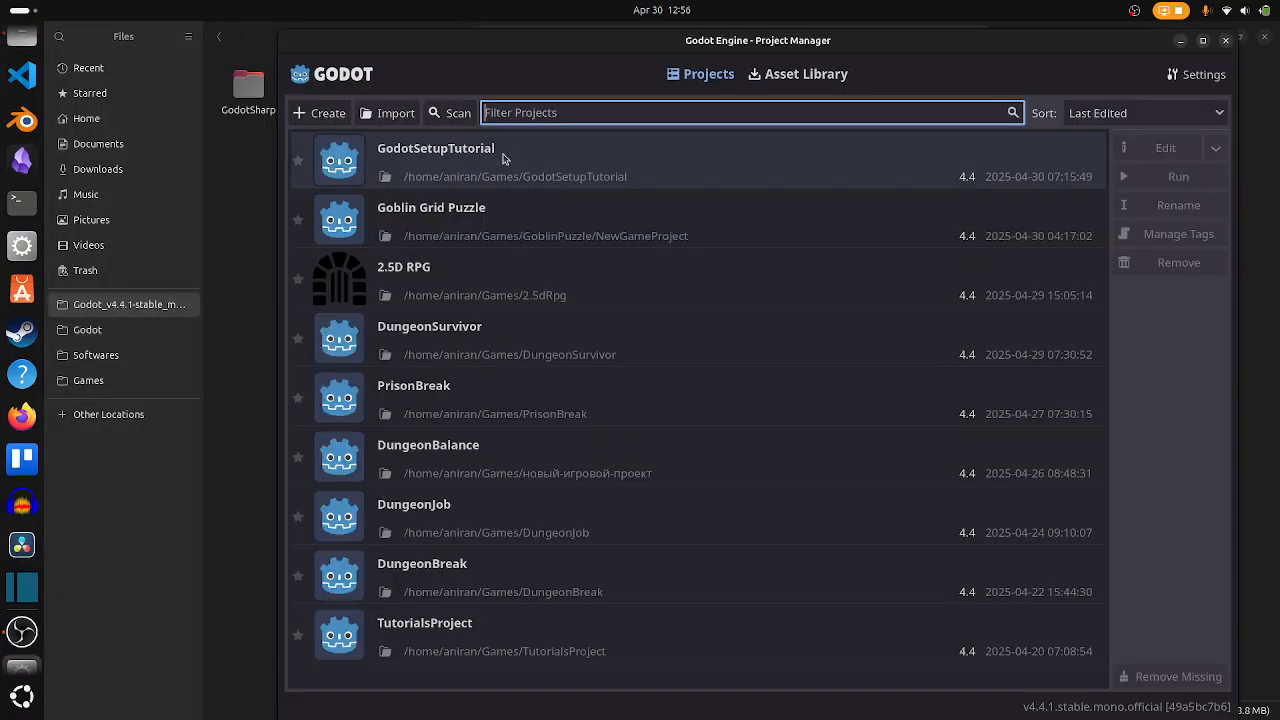
pyautogui.doubleClick(505, 158)
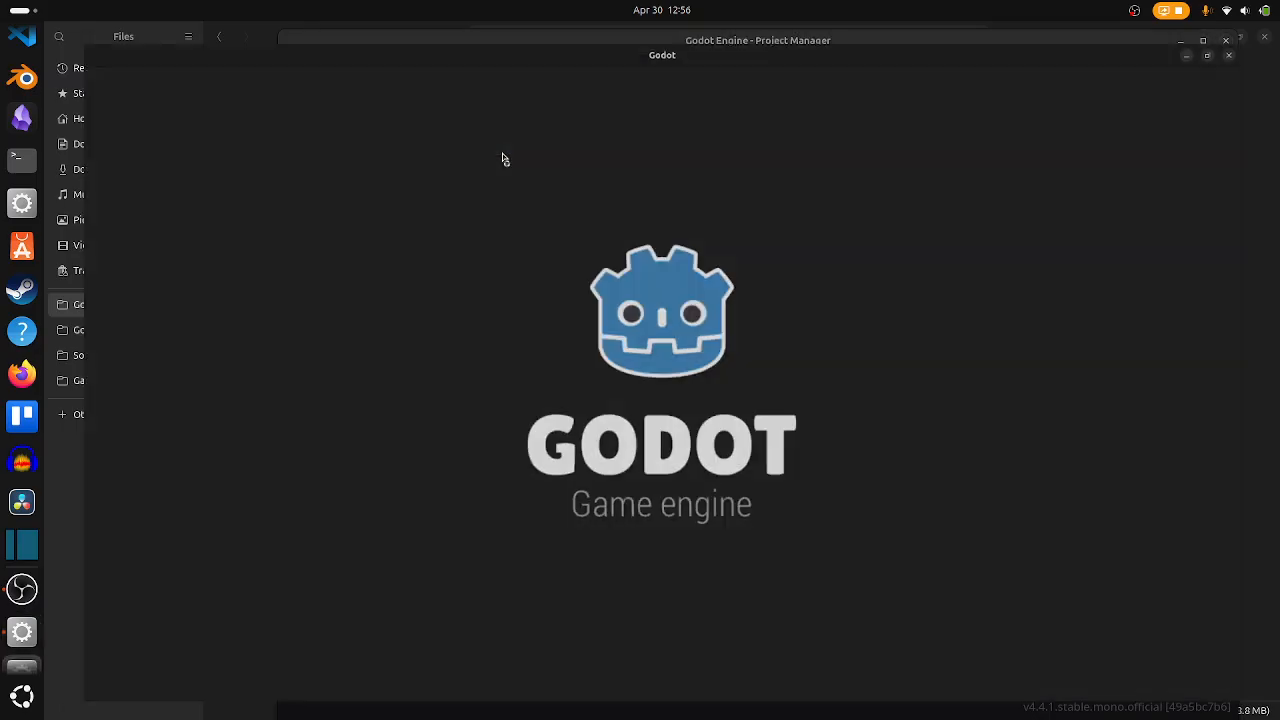
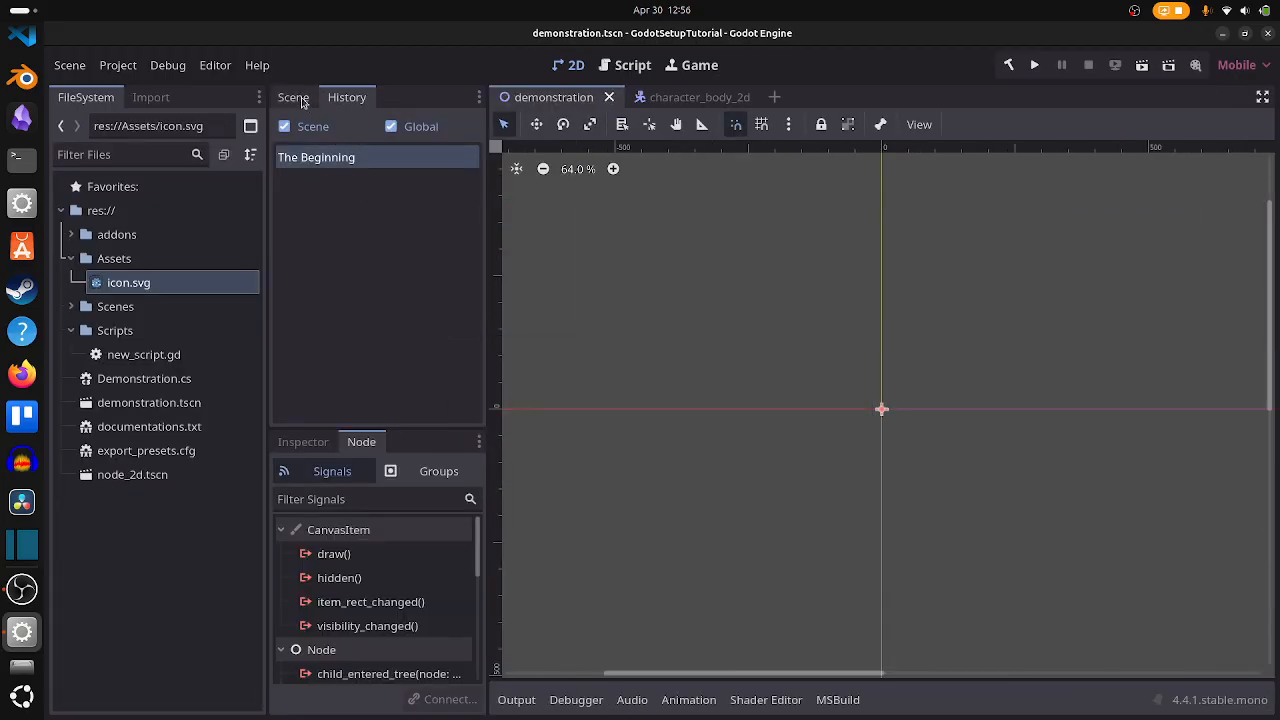
# Compare the Scene and History docks of the demonstration scene
pyautogui.click(292, 100)
pyautogui.click(340, 104)
pyautogui.click(295, 97)
pyautogui.click(337, 96)
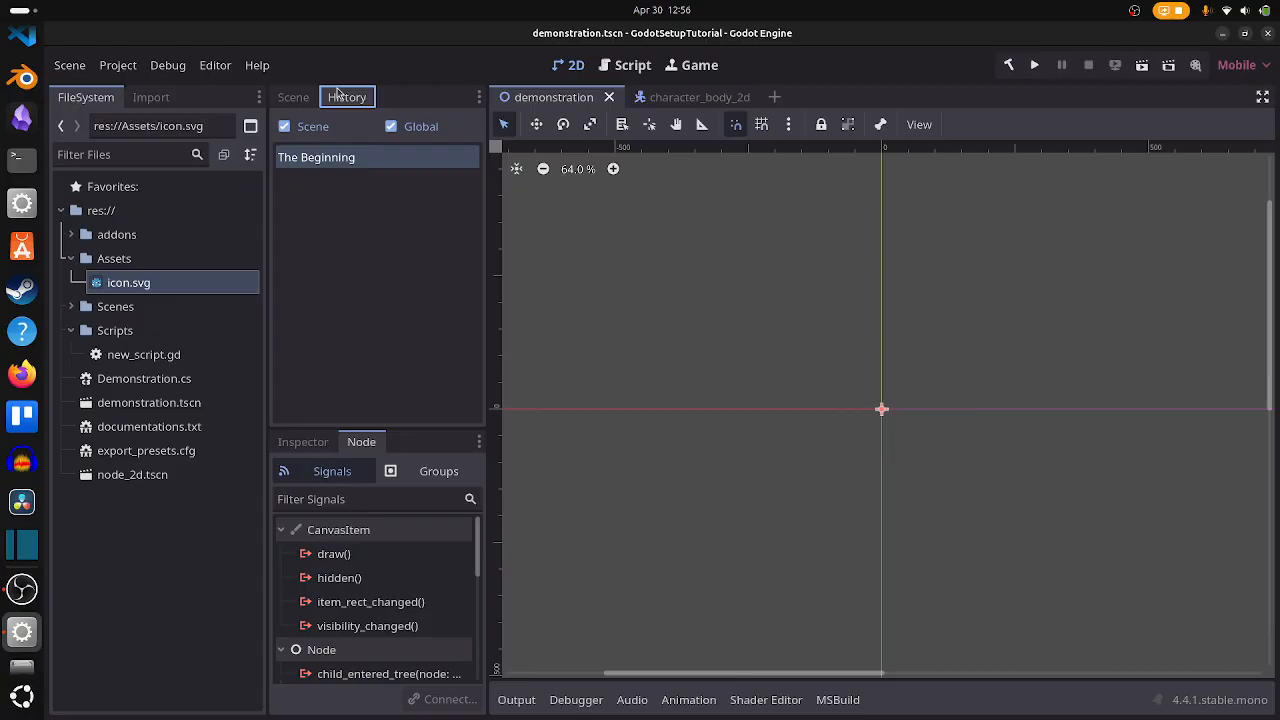
# Look through the Script, 2D and Game workspaces, ending in the 2D workspace
pyautogui.click(600, 70)
pyautogui.click(572, 65)
pyautogui.click(695, 65)
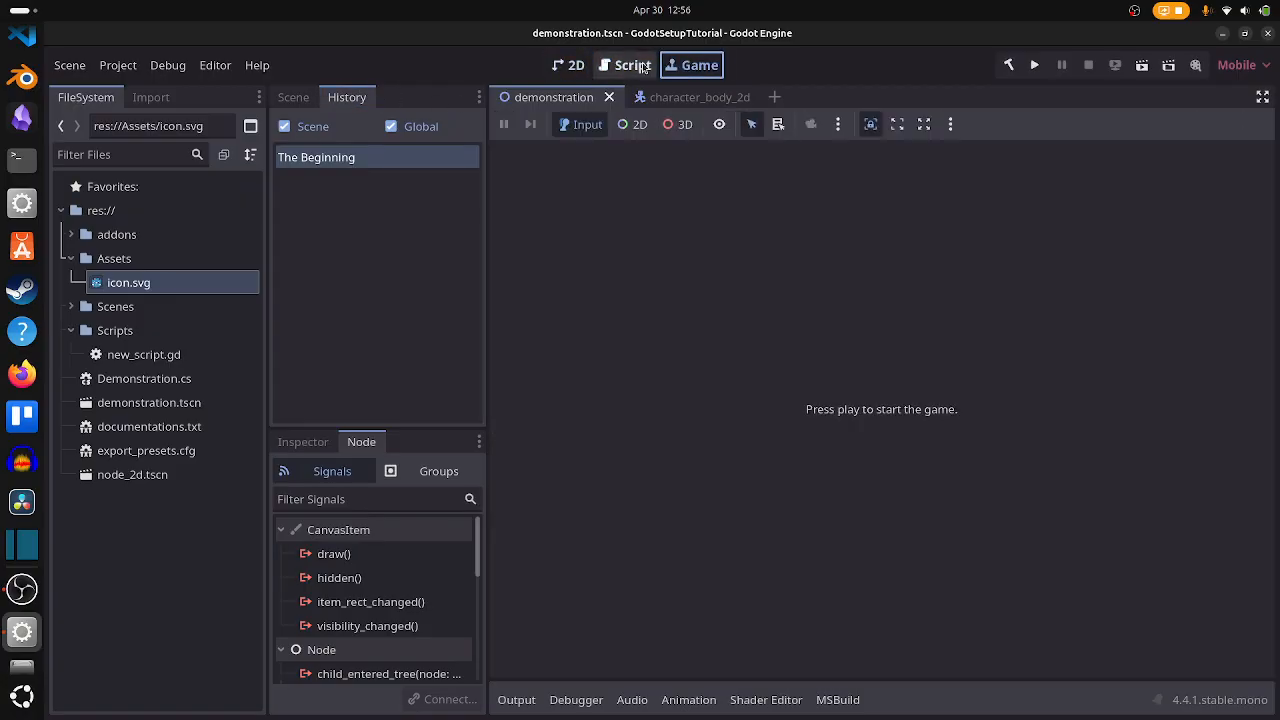
pyautogui.click(628, 65)
pyautogui.click(572, 65)
pyautogui.click(690, 65)
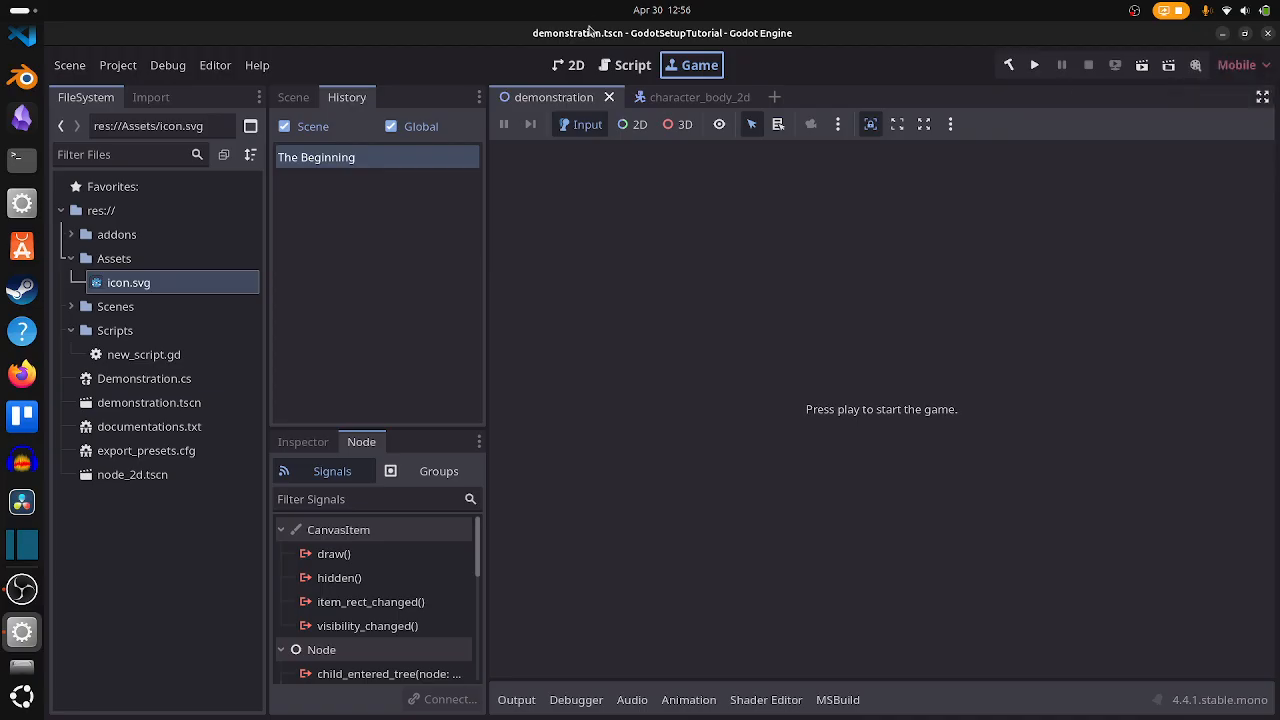
pyautogui.click(567, 64)
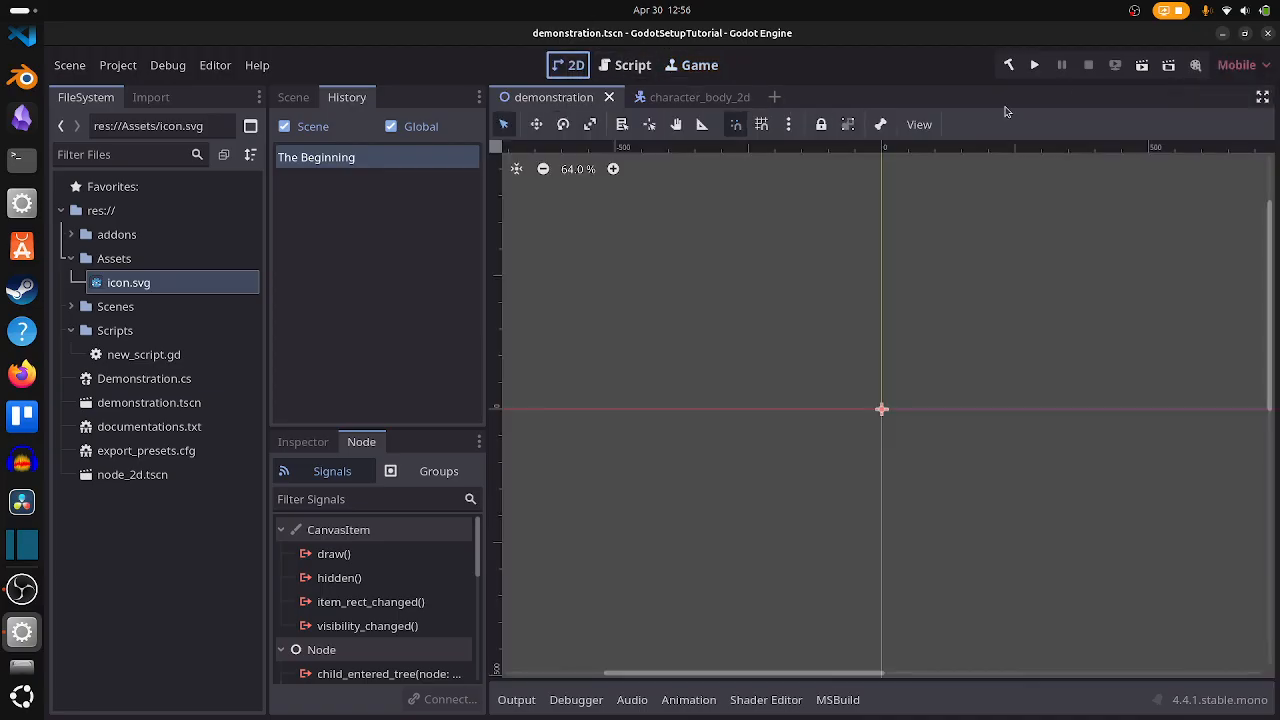
# Enable distraction-free mode and toggle it off and on while viewing the Sprite2D help in the Script workspace
pyautogui.click(1262, 96)
pyautogui.click(623, 65)
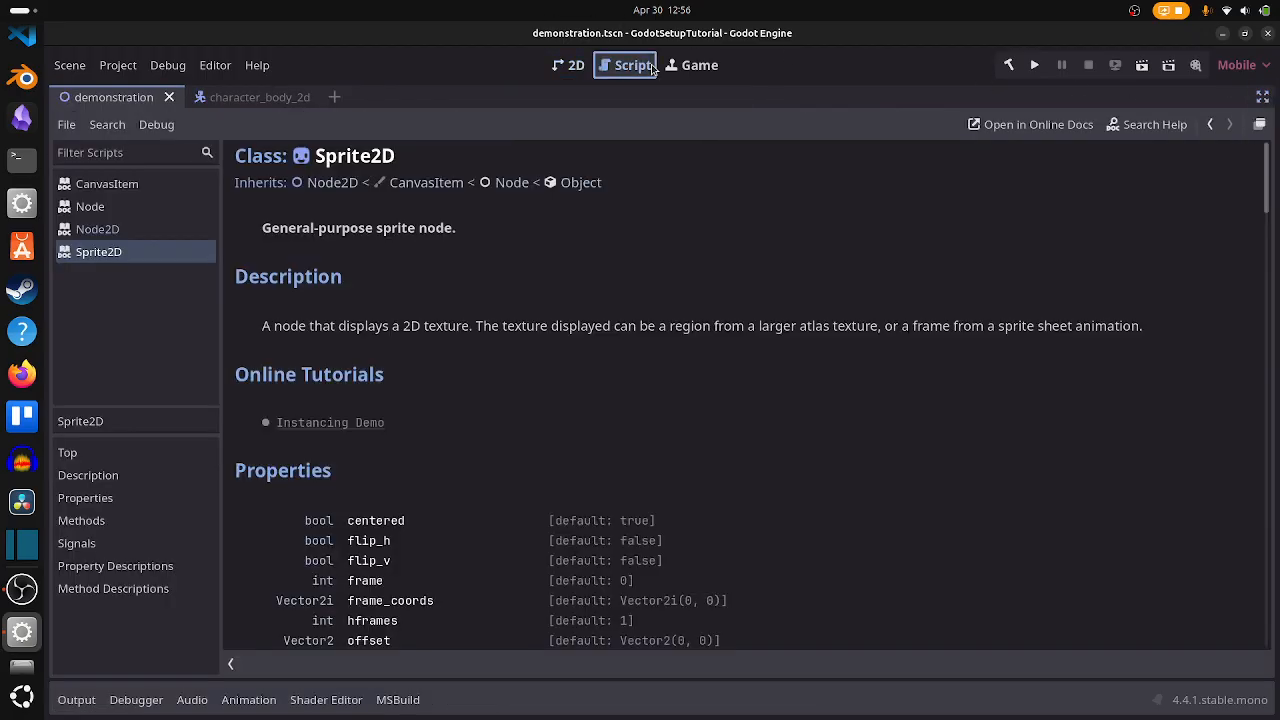
pyautogui.click(1262, 97)
pyautogui.click(1262, 97)
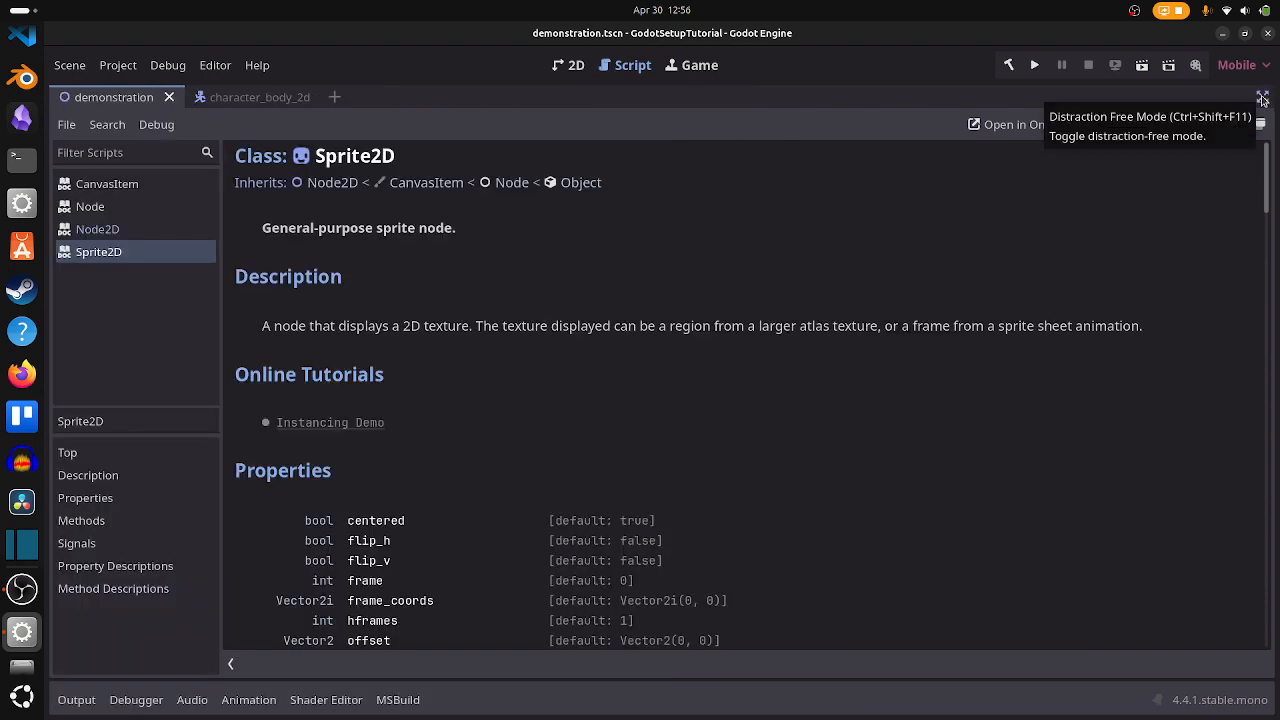
pyautogui.click(1262, 97)
pyautogui.click(1262, 97)
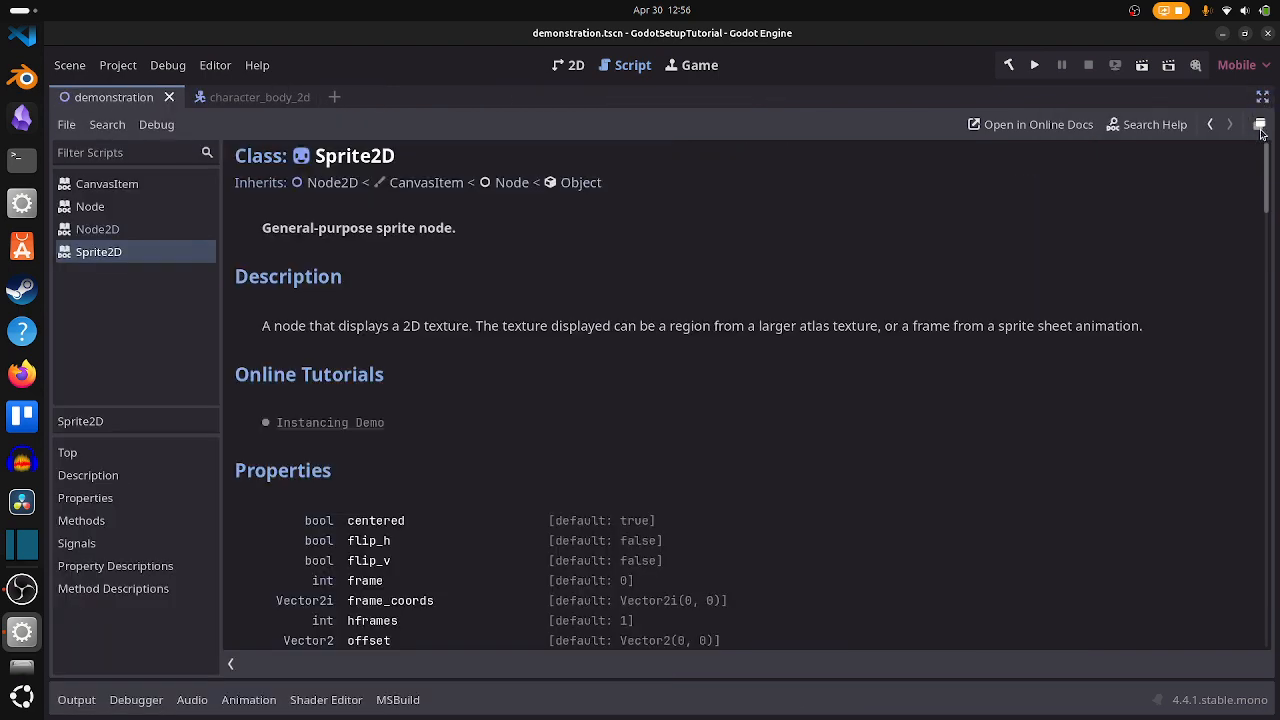
# Float the script editor in its own window, move and maximize it, and close the window
pyautogui.click(1261, 125)
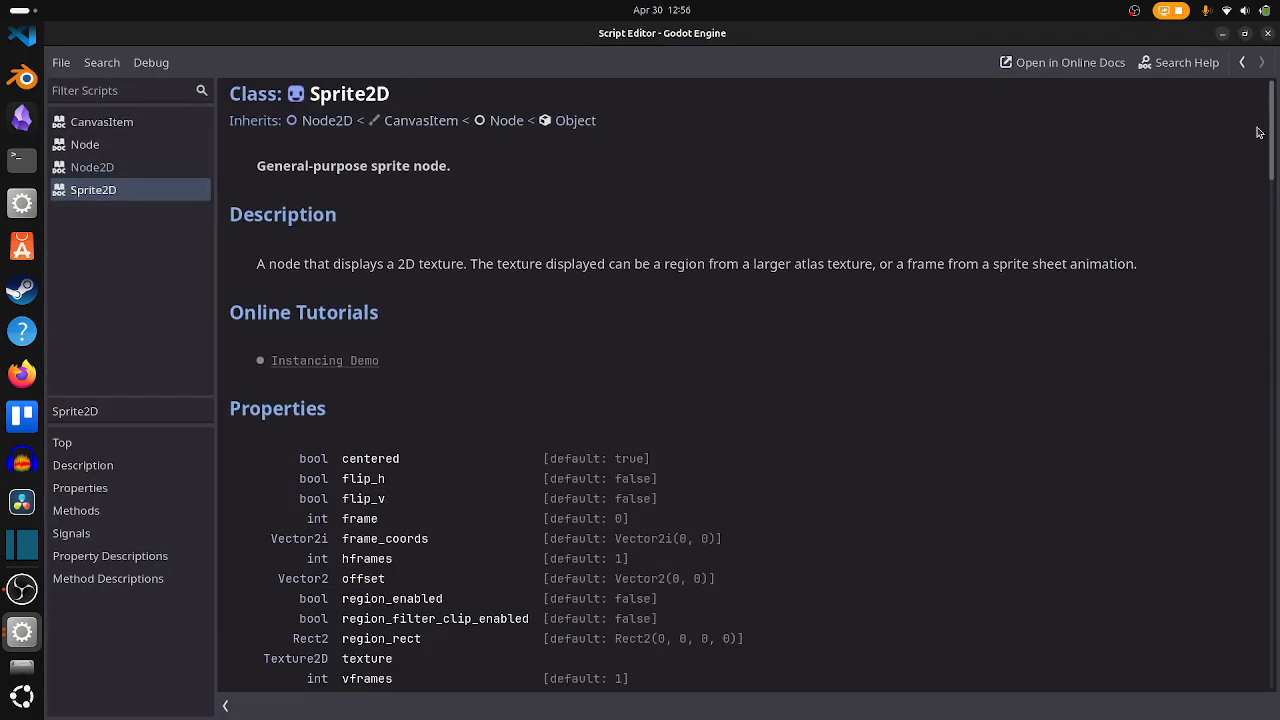
pyautogui.moveTo(851, 38); pyautogui.dragTo(790, 143)
pyautogui.click(637, 64)
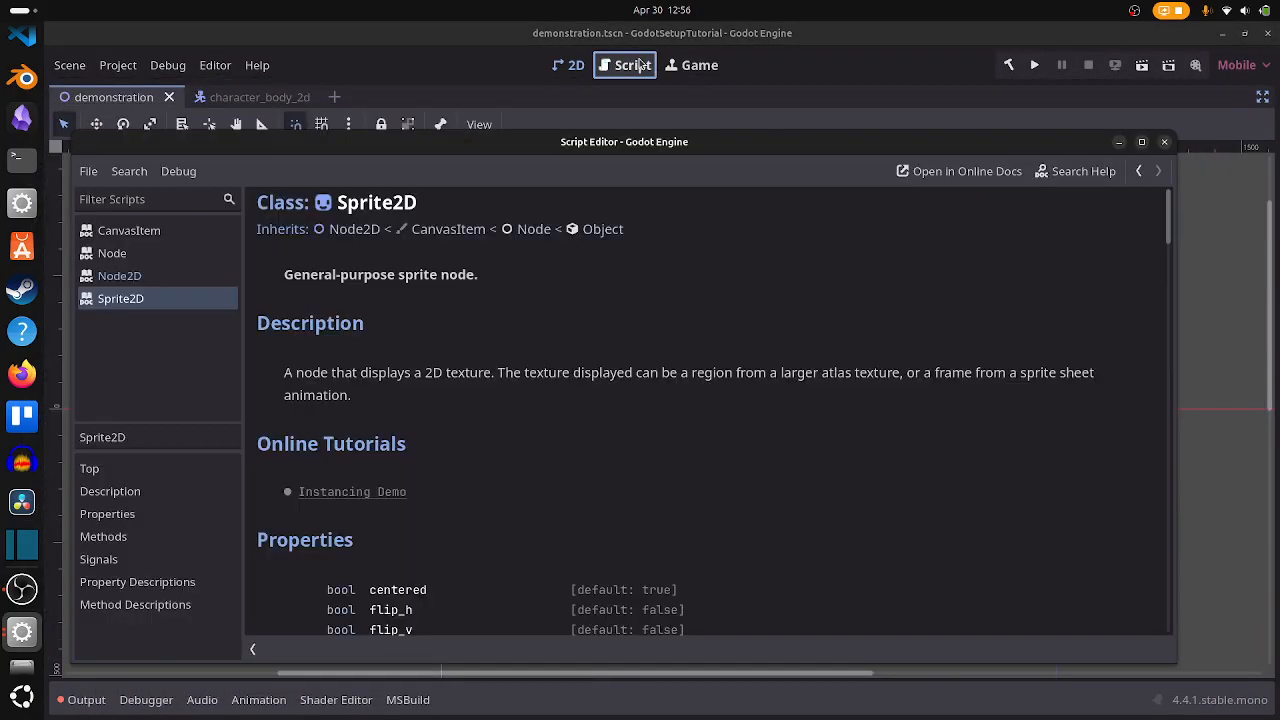
pyautogui.click(1143, 143)
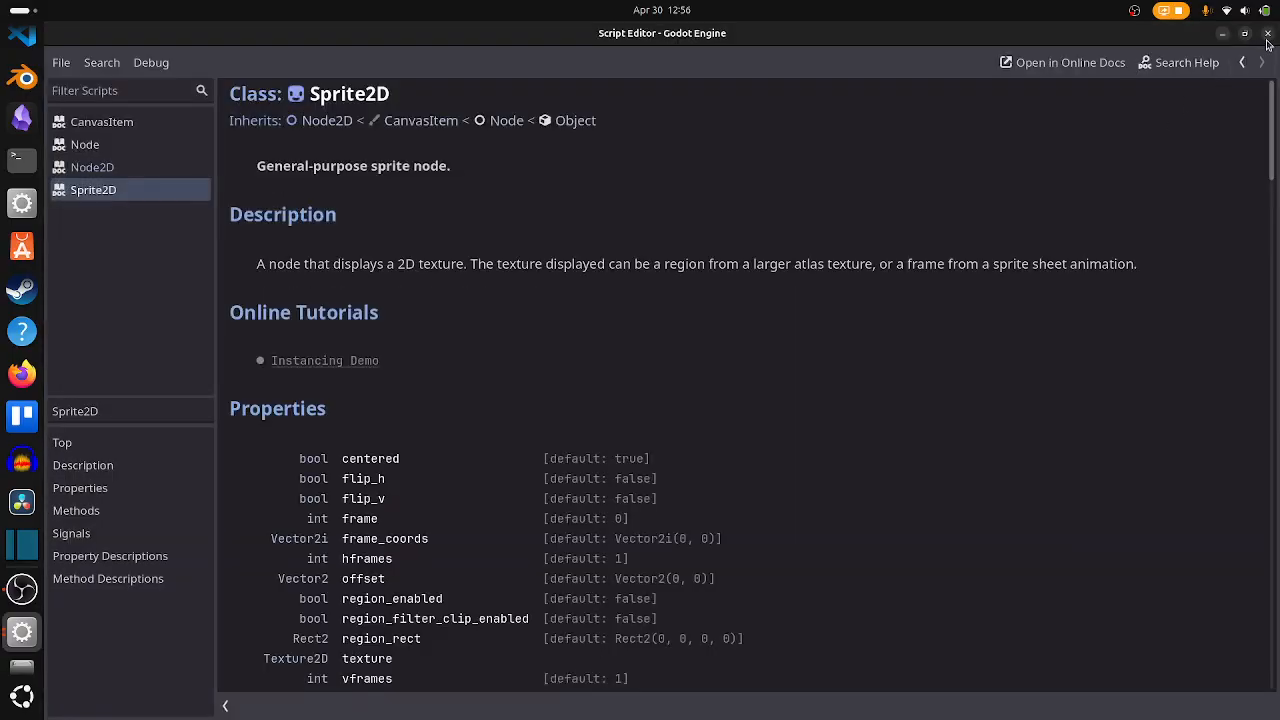
pyautogui.click(1269, 35)
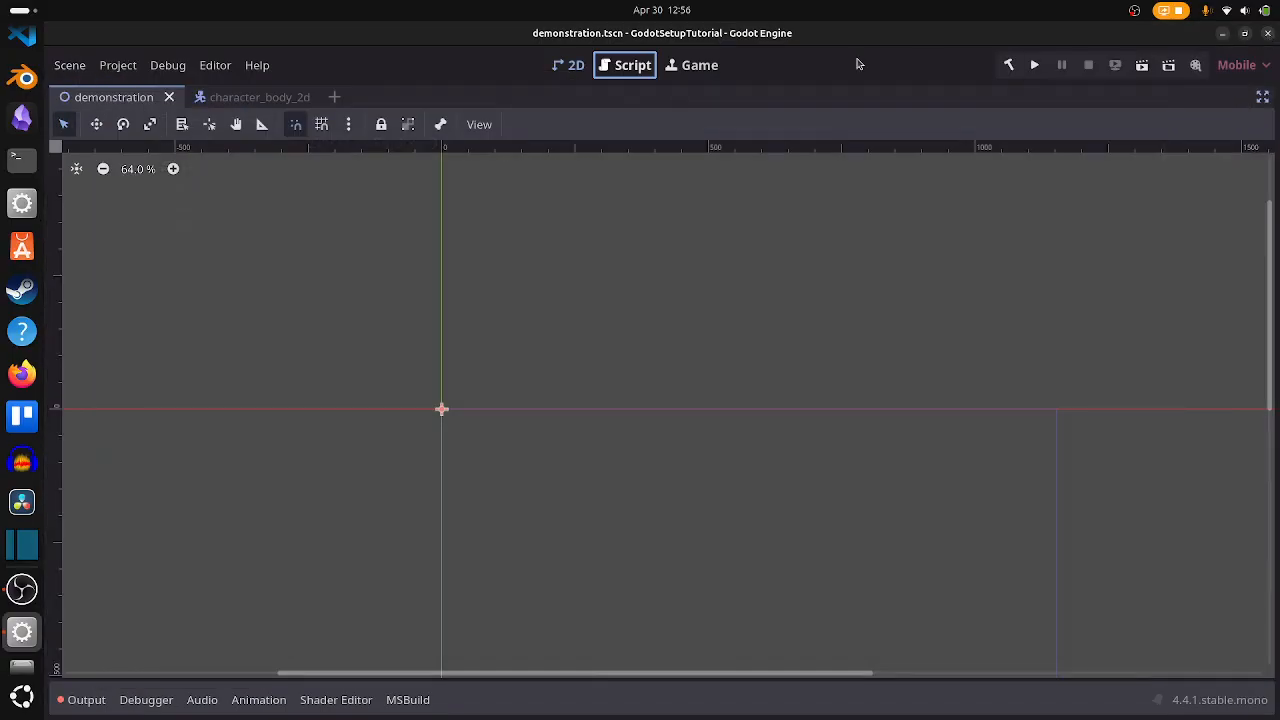
# Check the docked script editor, return to the 2D workspace and turn off distraction-free mode
pyautogui.click(627, 65)
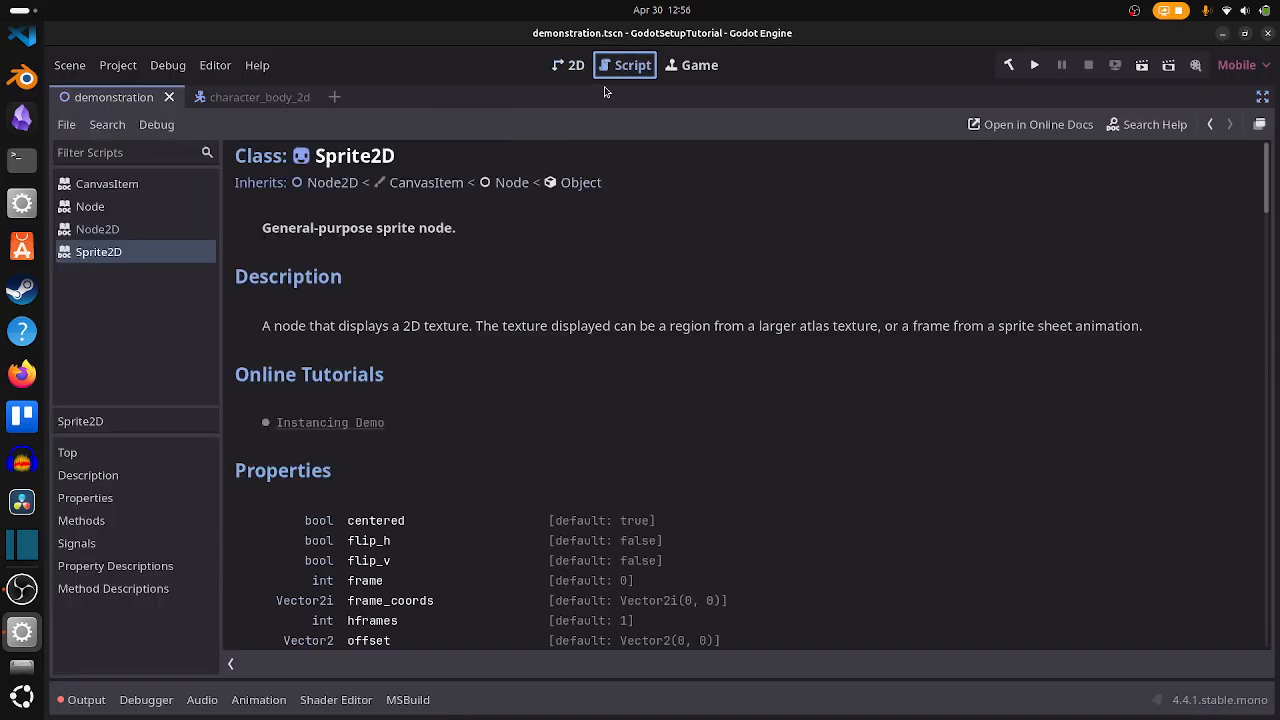
pyautogui.click(568, 65)
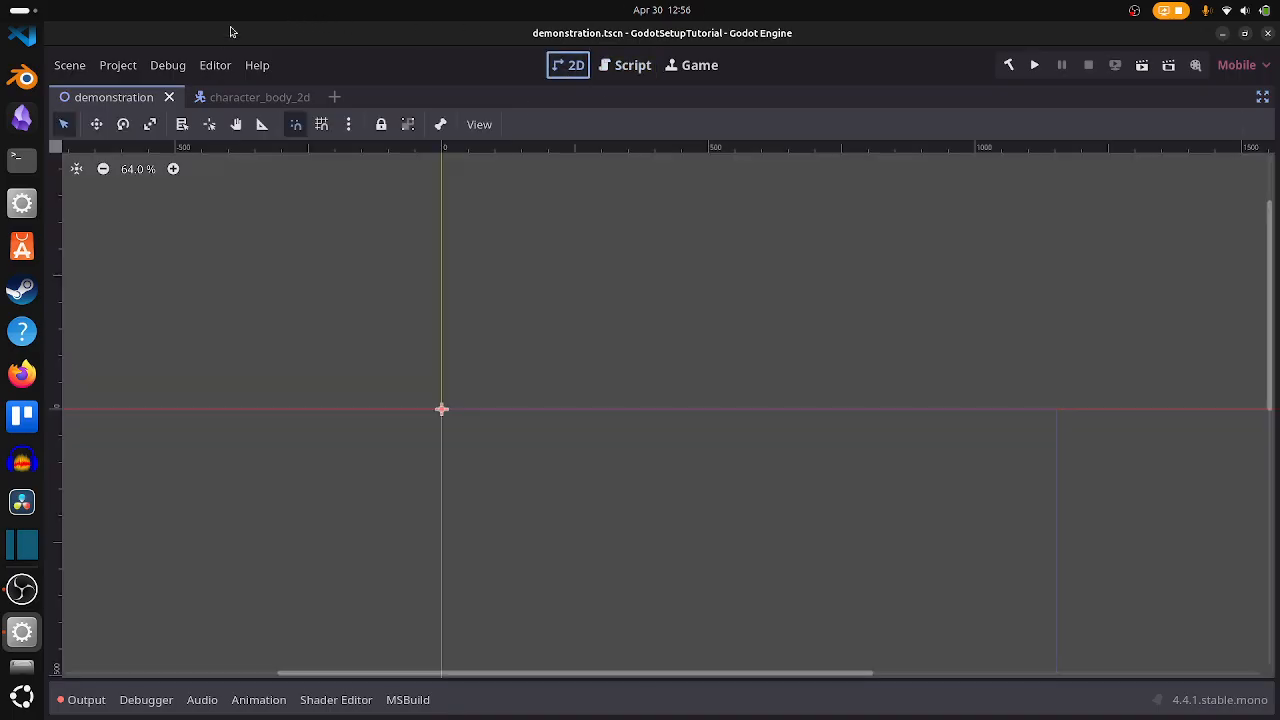
pyautogui.click(1260, 100)
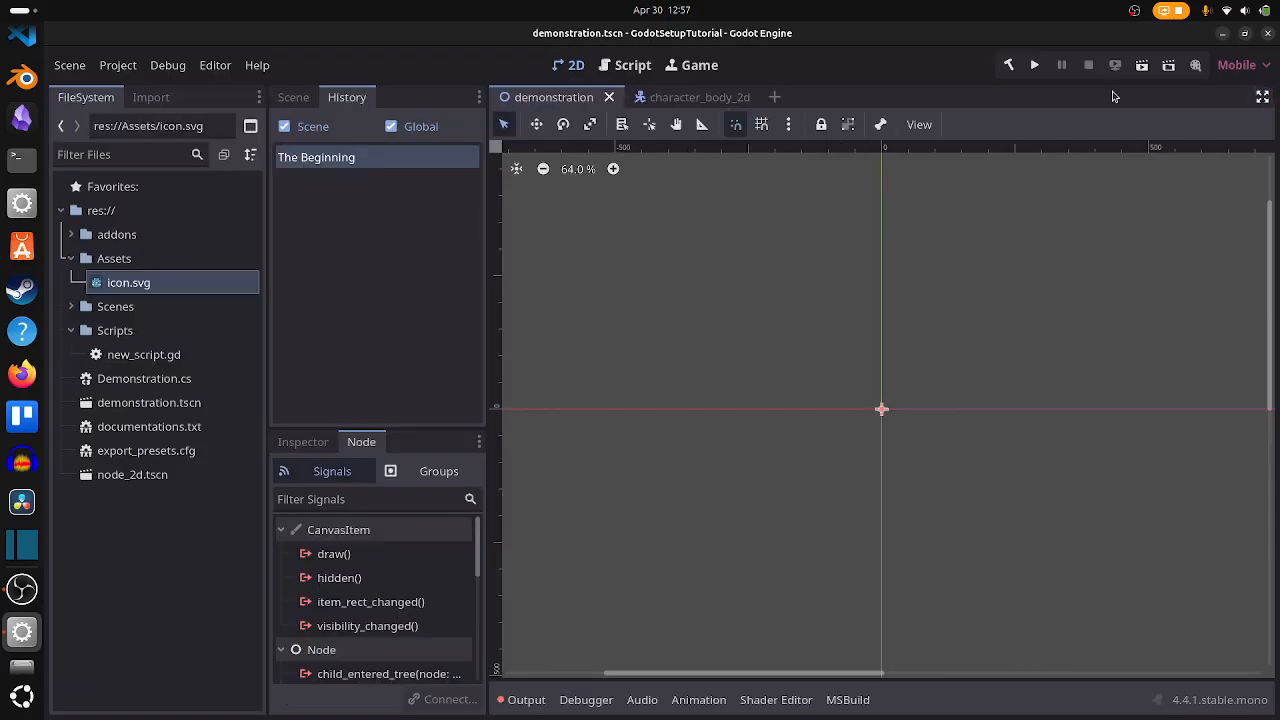
# Open the project settings and examine the application's Icon, Max FPS and Main Scene settings
pyautogui.click(118, 66)
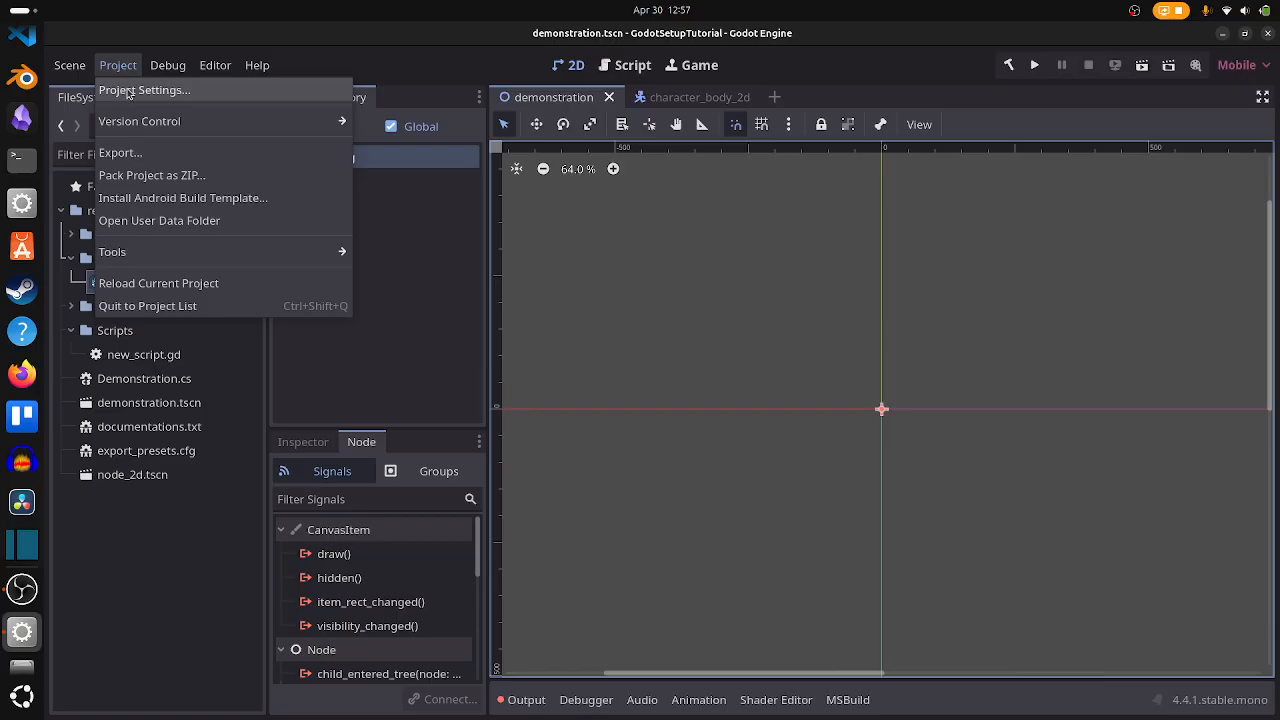
pyautogui.click(128, 91)
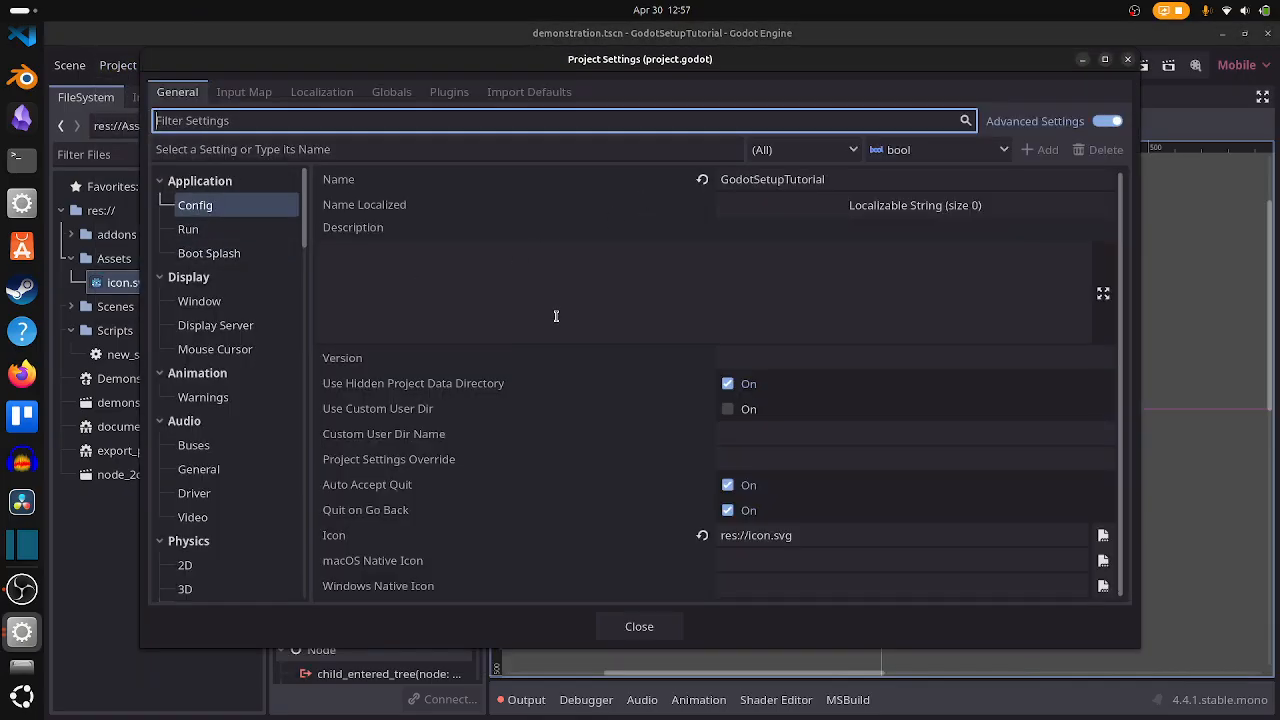
pyautogui.click(388, 534)
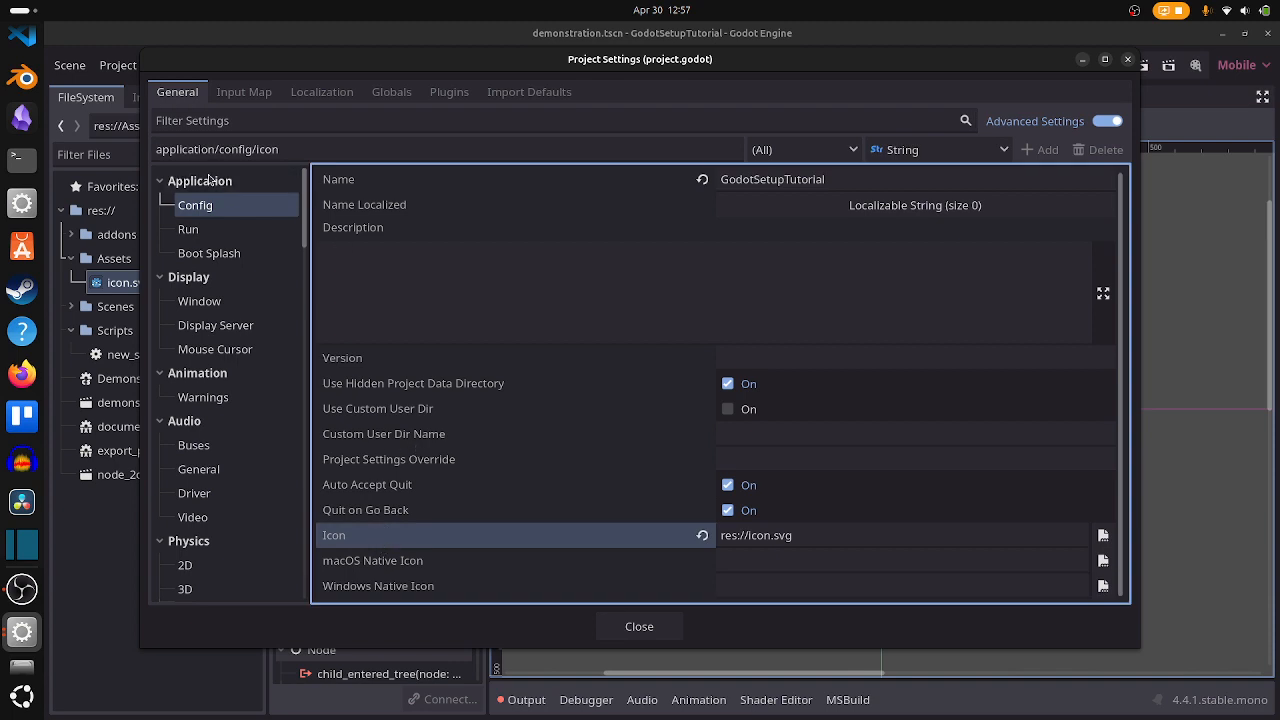
pyautogui.click(188, 230)
pyautogui.click(493, 384)
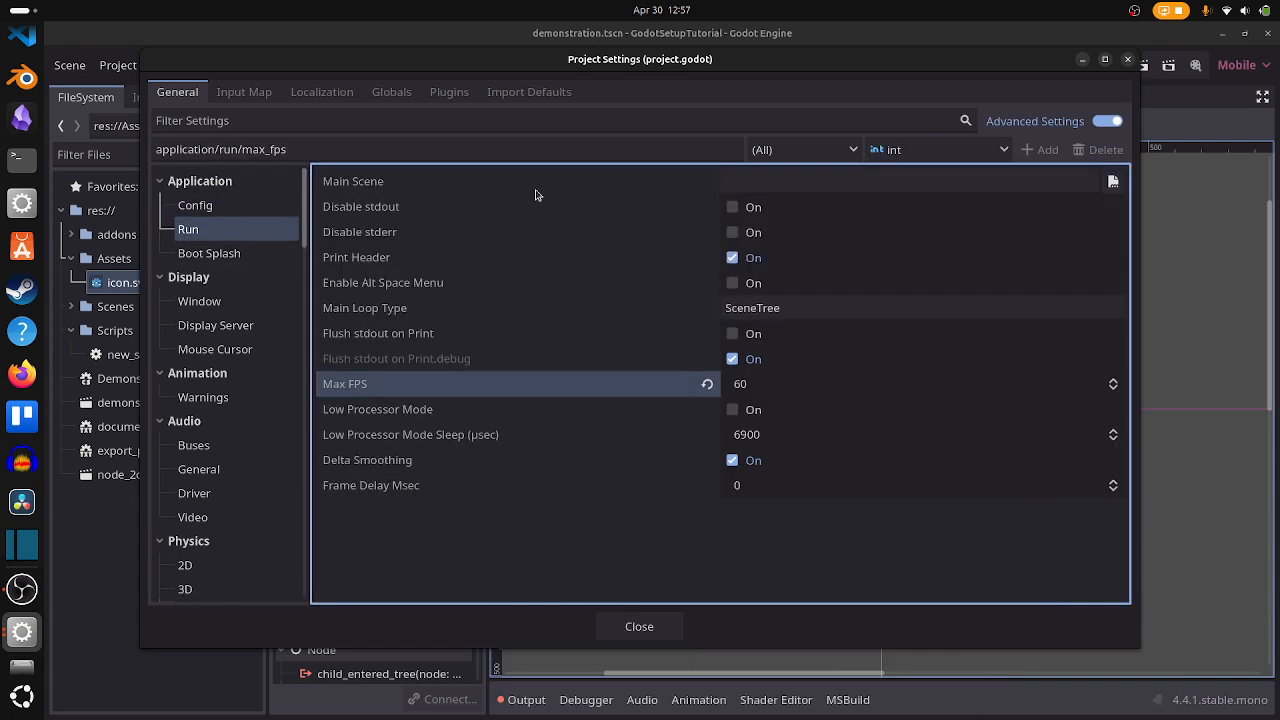
pyautogui.click(530, 184)
pyautogui.click(1018, 185)
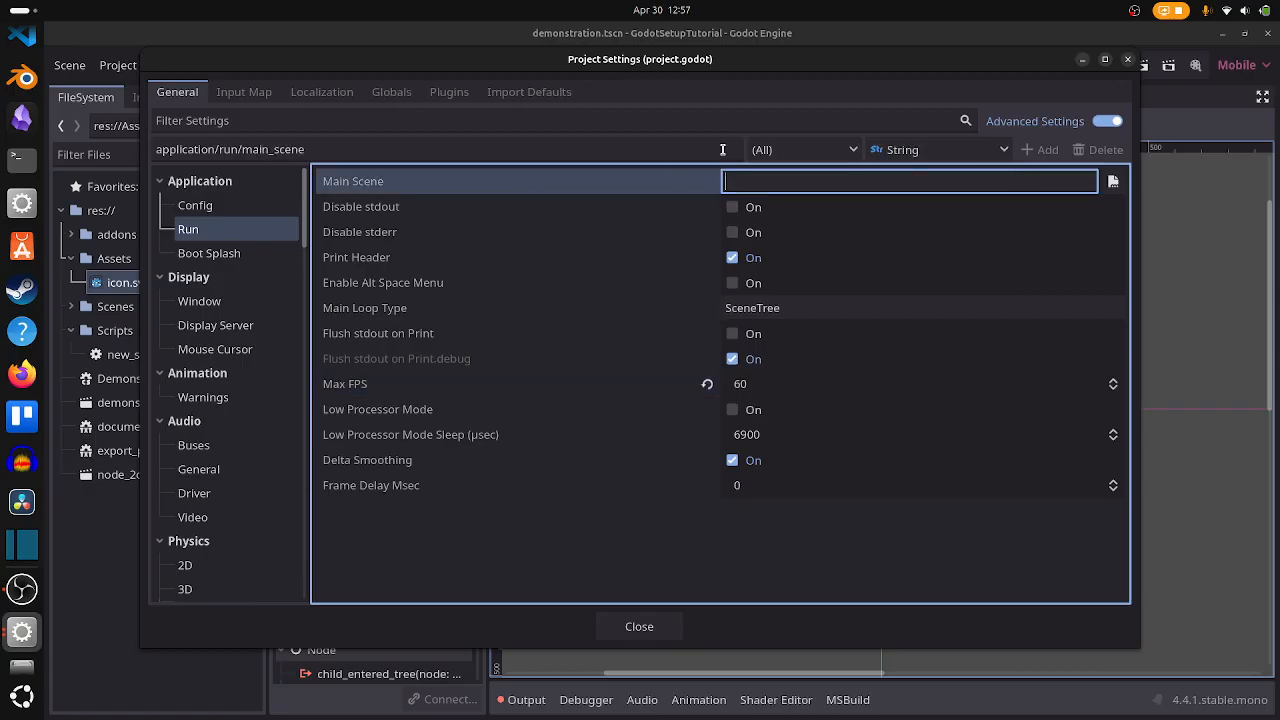
# Examine the Boot Splash image setting and the window's Stretch Mode options, and close the project settings
pyautogui.click(207, 253)
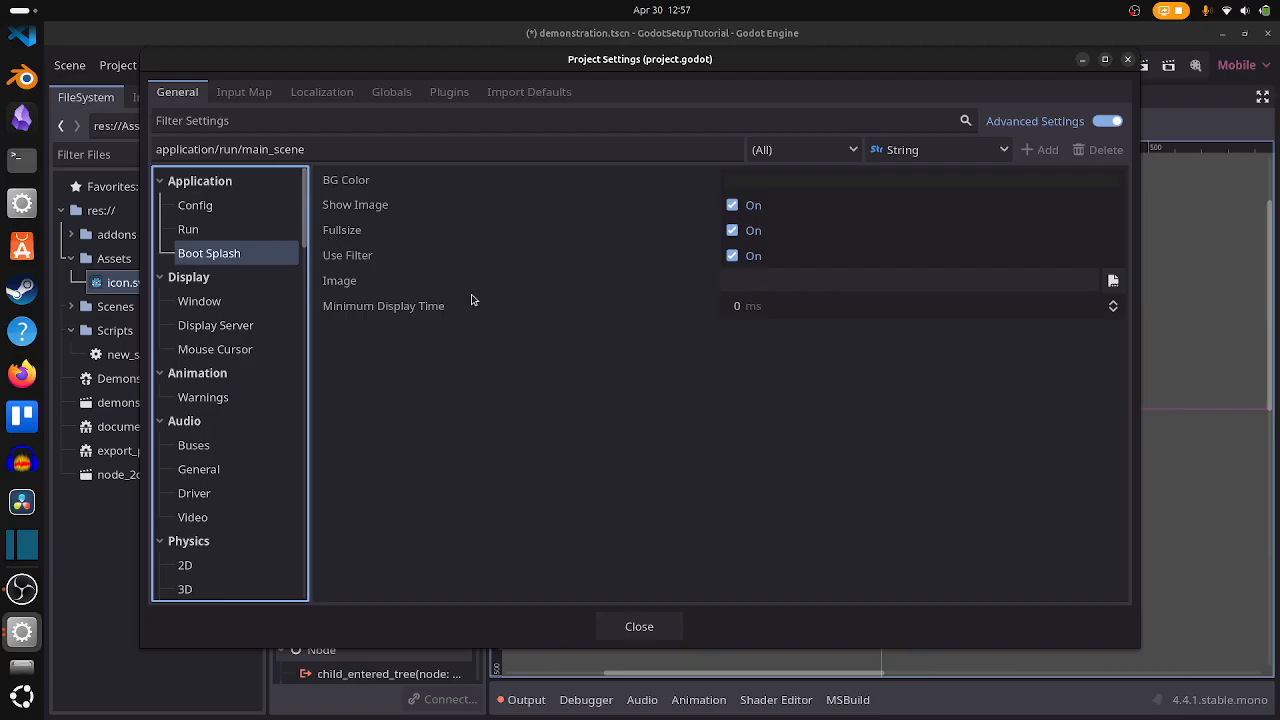
pyautogui.click(410, 287)
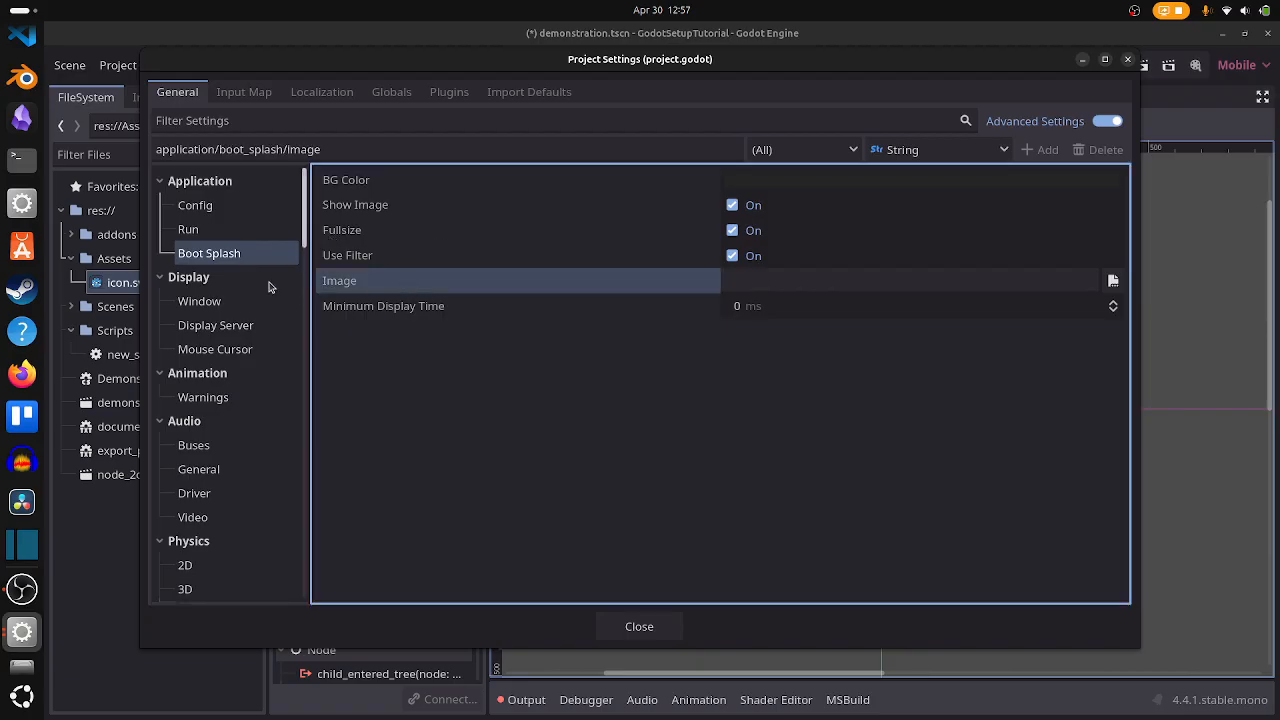
pyautogui.click(207, 308)
pyautogui.scroll(-8, 609, 294)
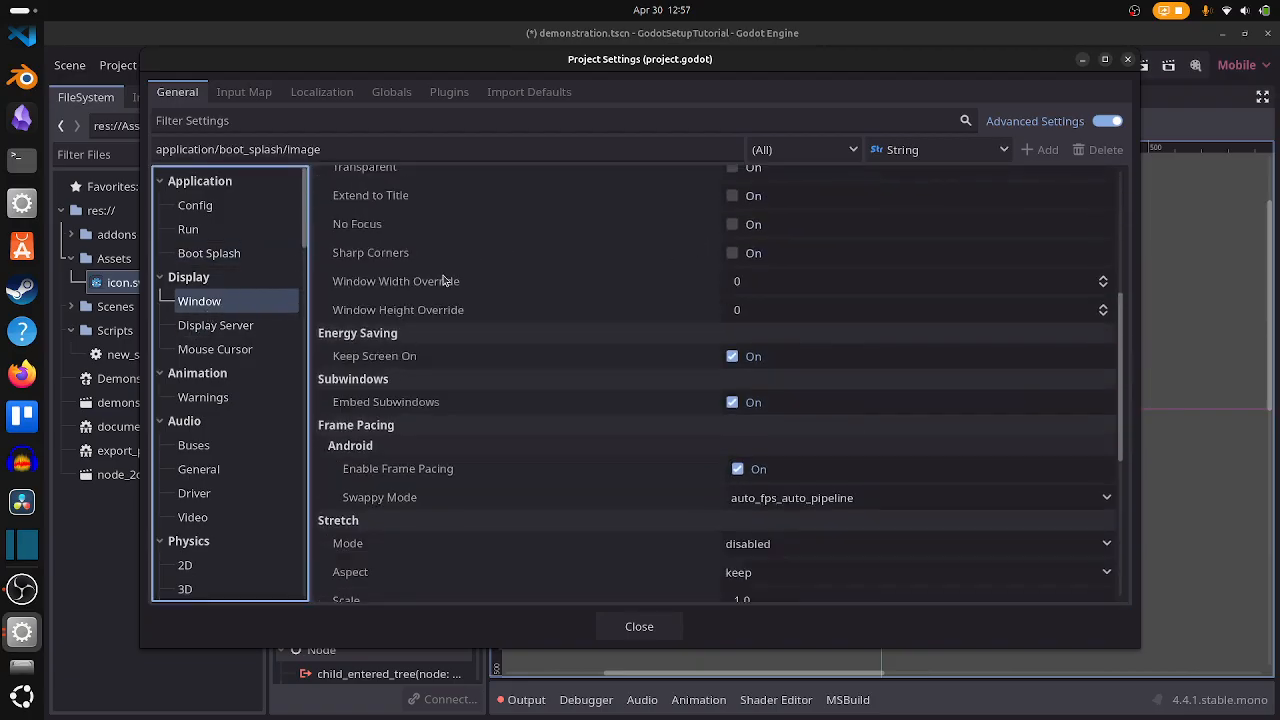
pyautogui.click(792, 382)
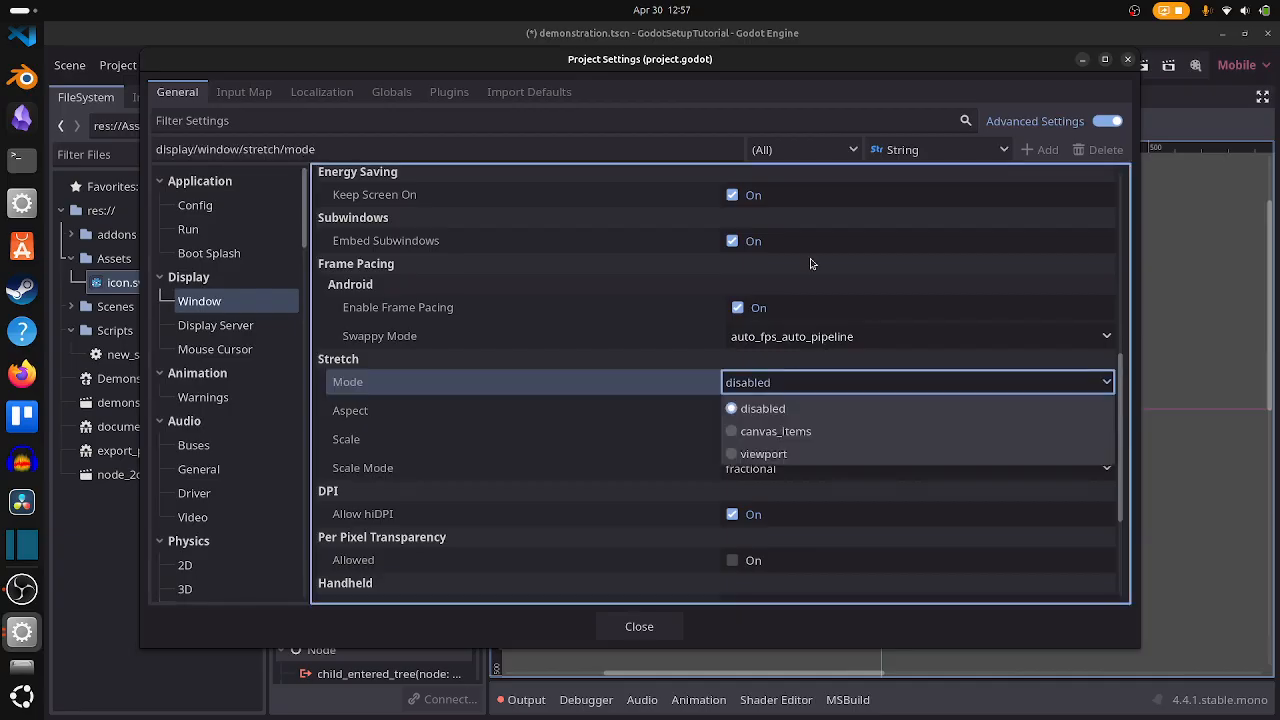
pyautogui.click(609, 397)
pyautogui.click(635, 626)
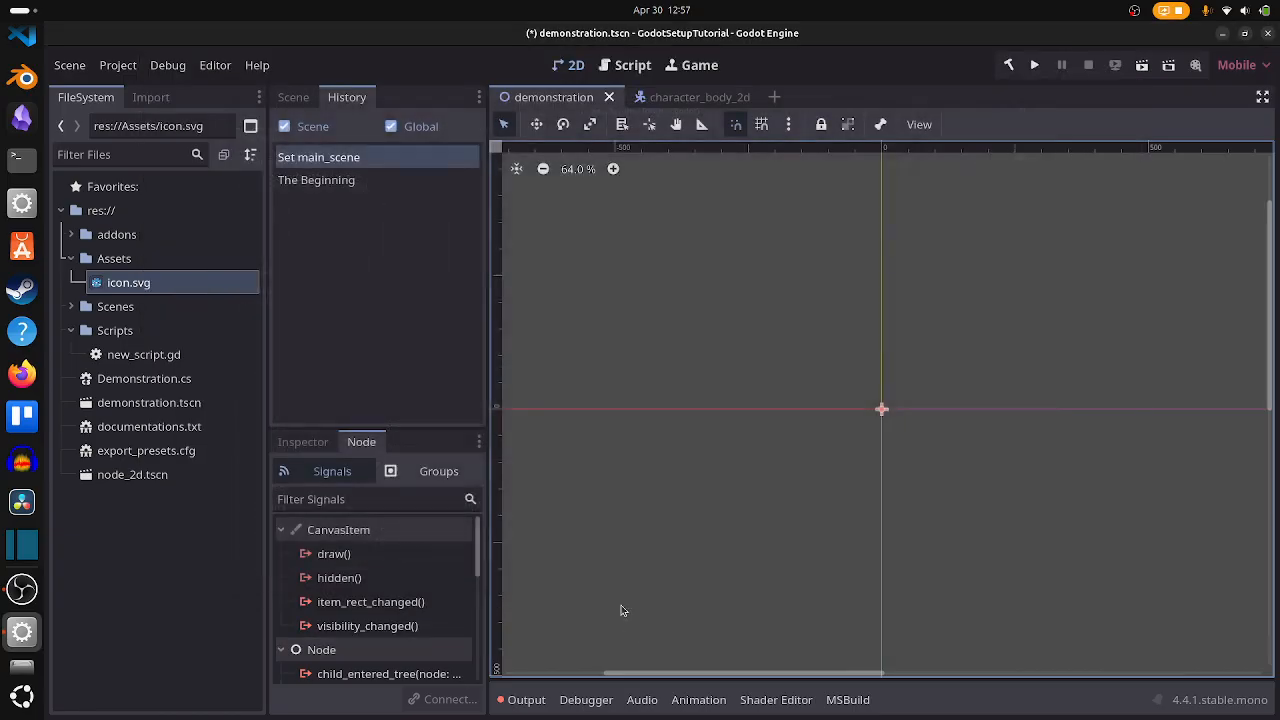
# Instantiate character_body_2d.tscn under the Gameplay root of the demonstration scene and save the scene
pyautogui.click(680, 97)
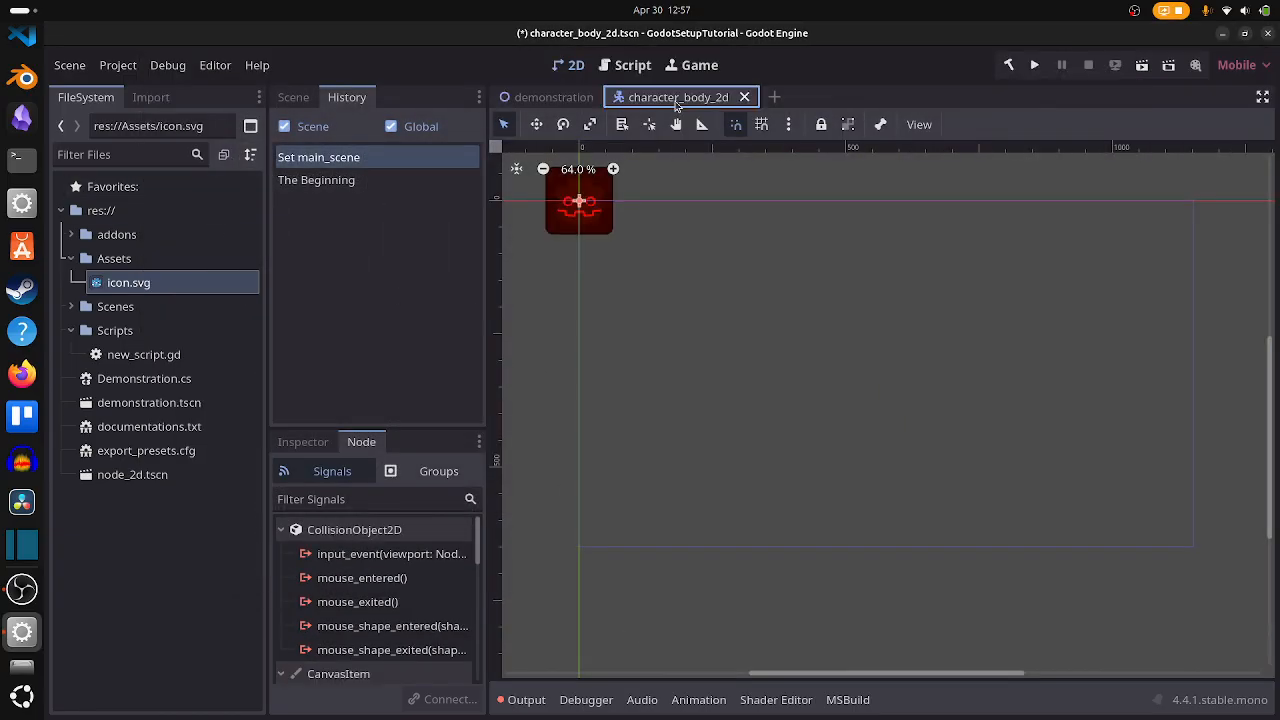
pyautogui.click(568, 100)
pyautogui.click(296, 99)
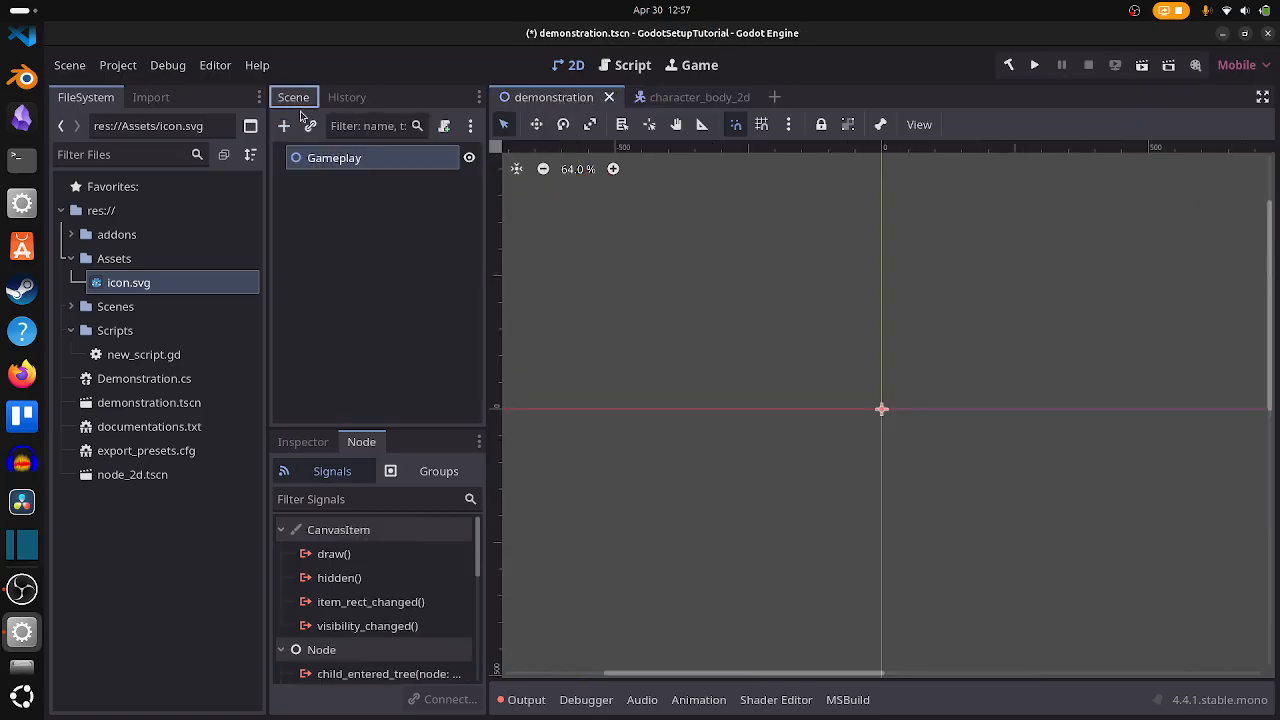
pyautogui.hotkey('ctrl', 'shift', 'a')
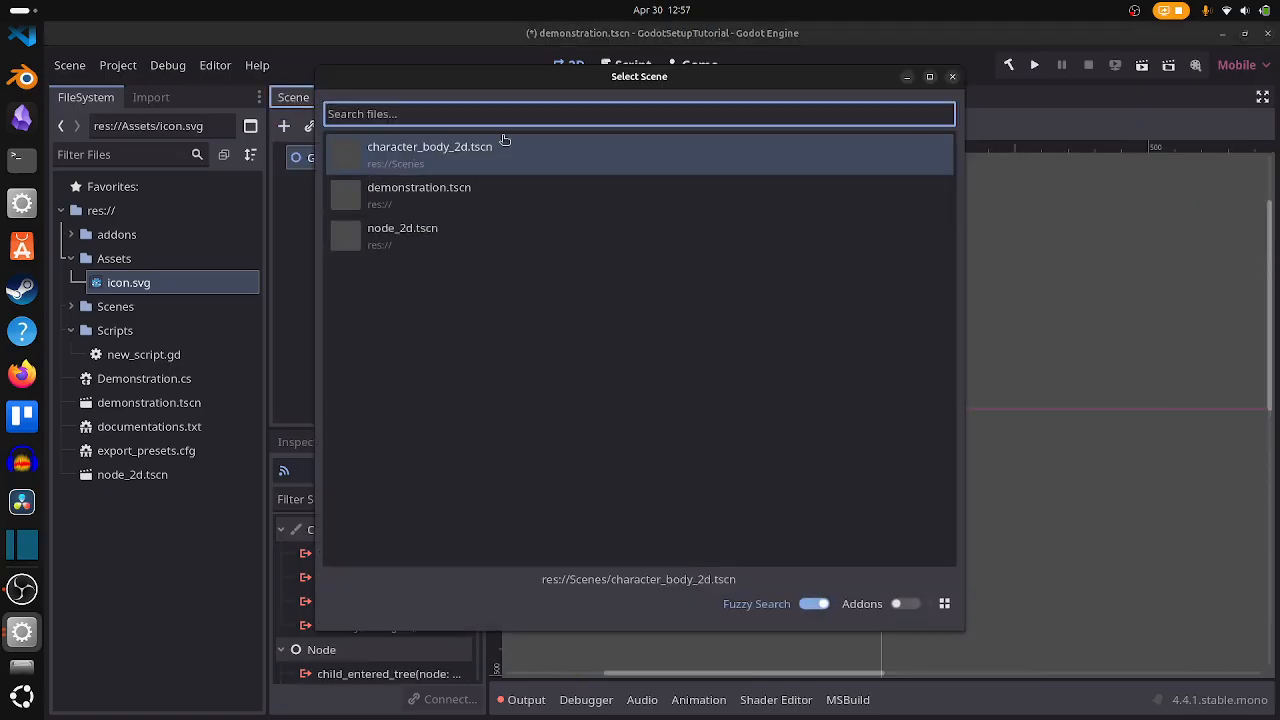
pyautogui.doubleClick(500, 160)
pyautogui.hotkey('ctrl', 's')
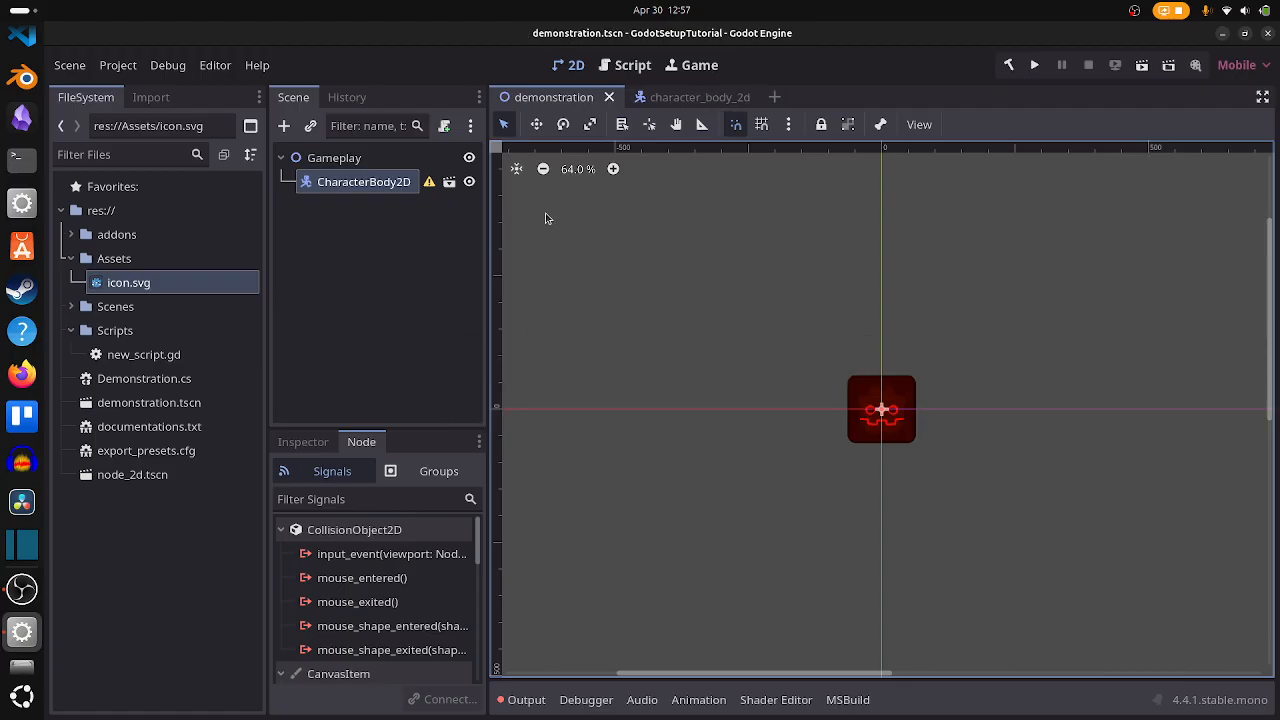
# Move the CharacterBody2D node just inside the lower-left corner of the game's viewport frame and save the scene
pyautogui.click(425, 222)
pyautogui.click(388, 183)
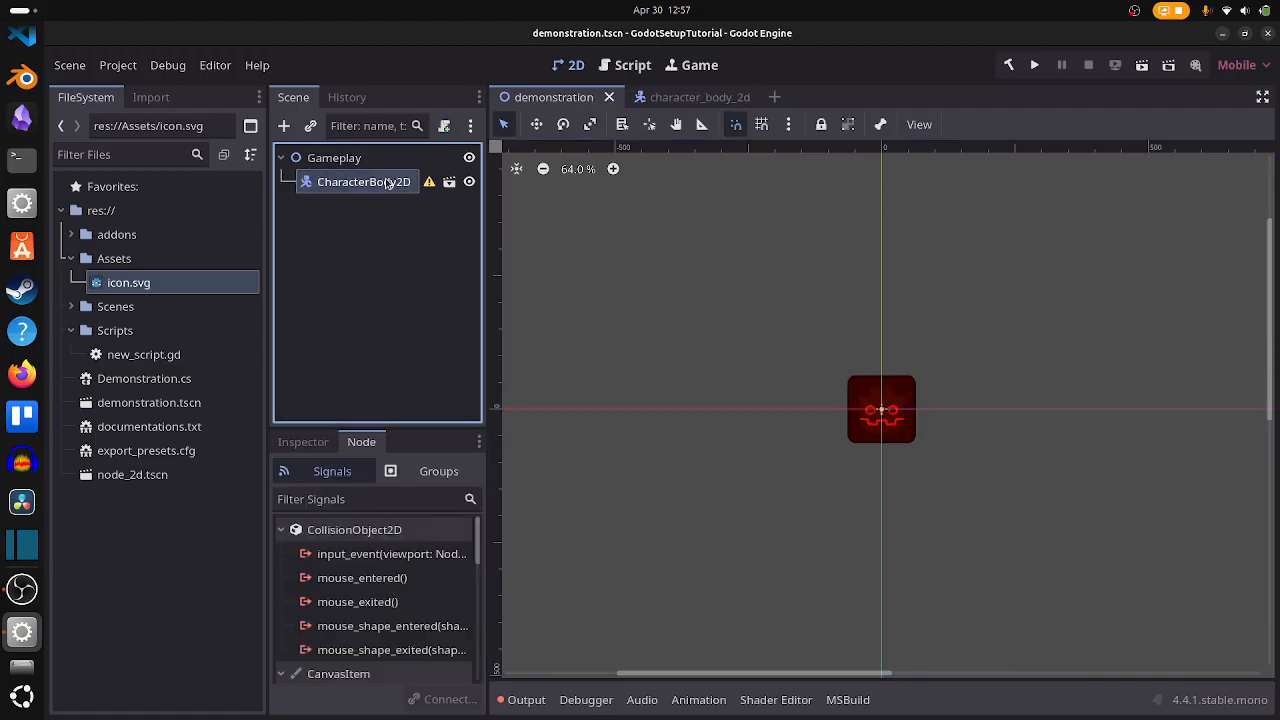
pyautogui.scroll(-3, 678, 314)
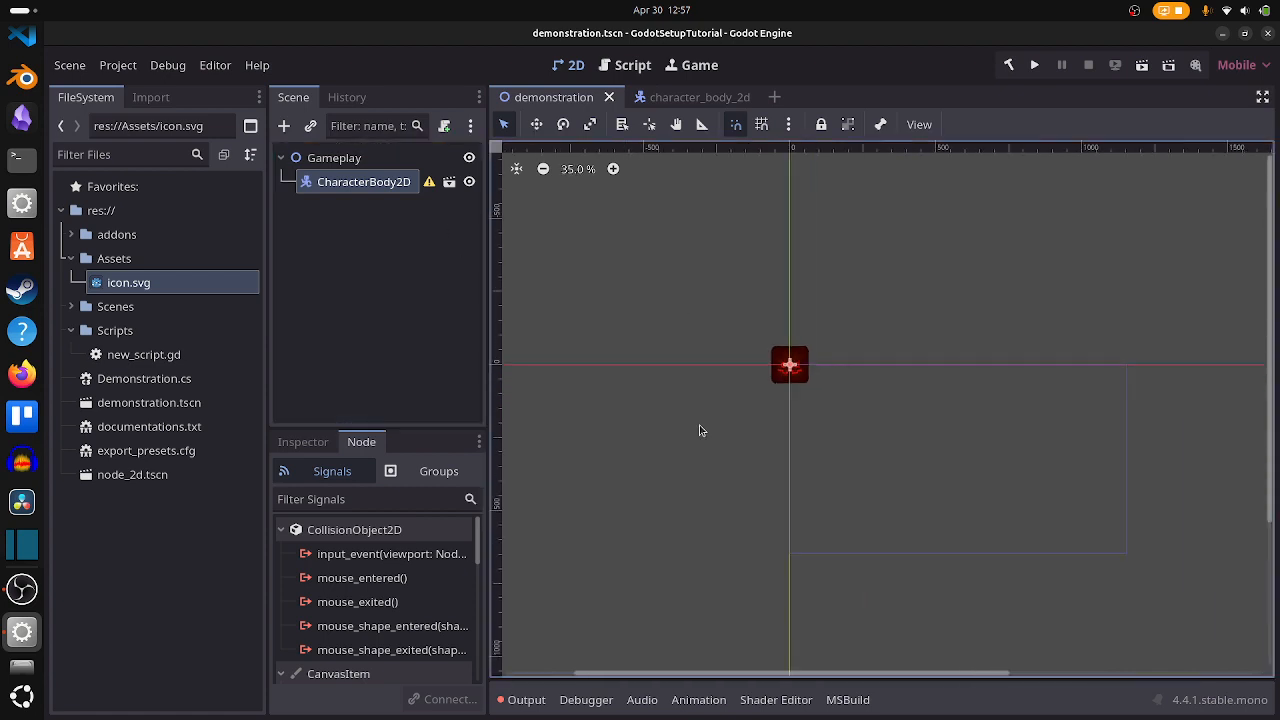
pyautogui.moveTo(697, 429); pyautogui.dragTo(545, 311, button='middle')
pyautogui.moveTo(625, 223); pyautogui.dragTo(657, 412)
pyautogui.click(382, 181)
pyautogui.press('w')
pyautogui.scroll(5, 657, 412)
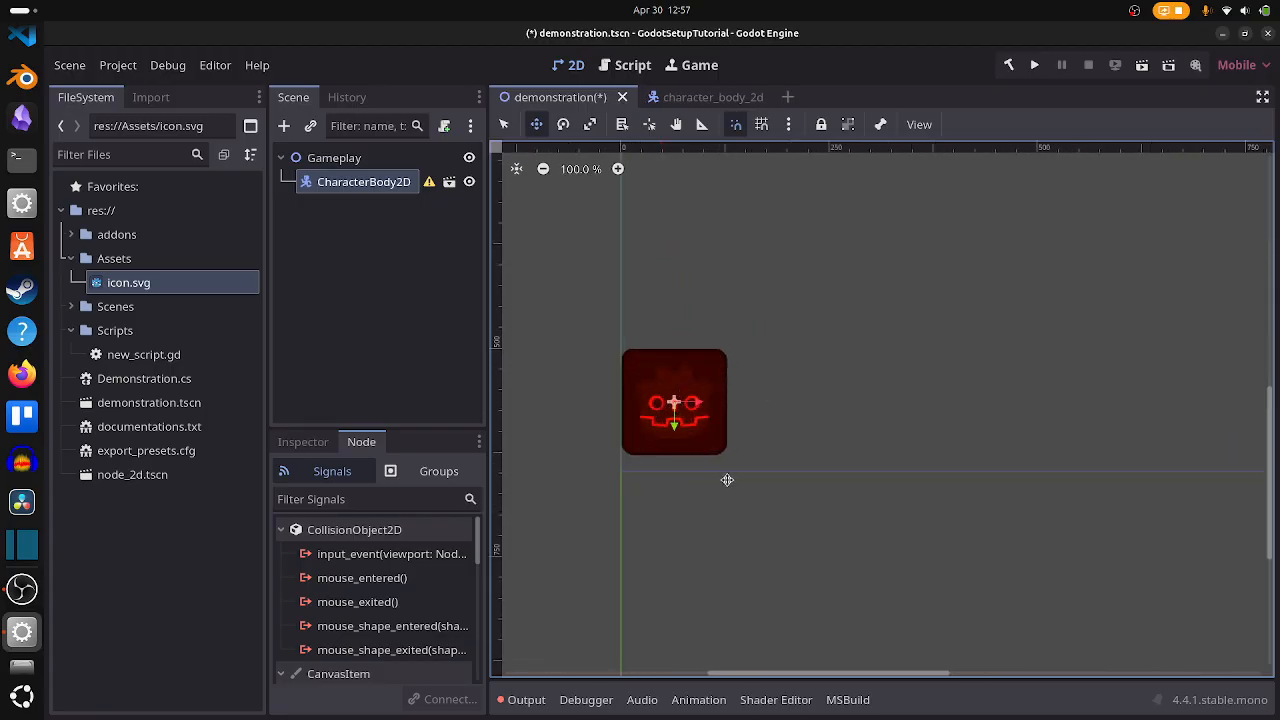
pyautogui.hotkey('ctrl', 's')
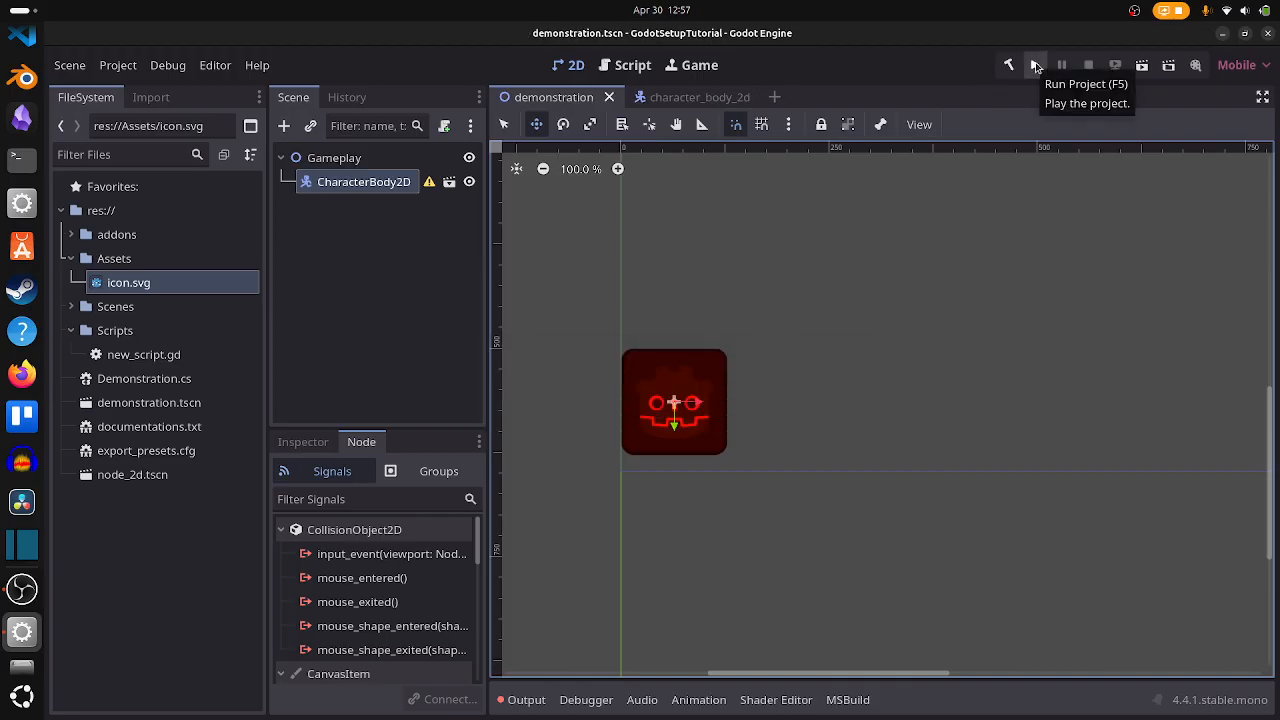
# Run the project with the current demonstration scene selected as its main scene
pyautogui.click(1036, 66)
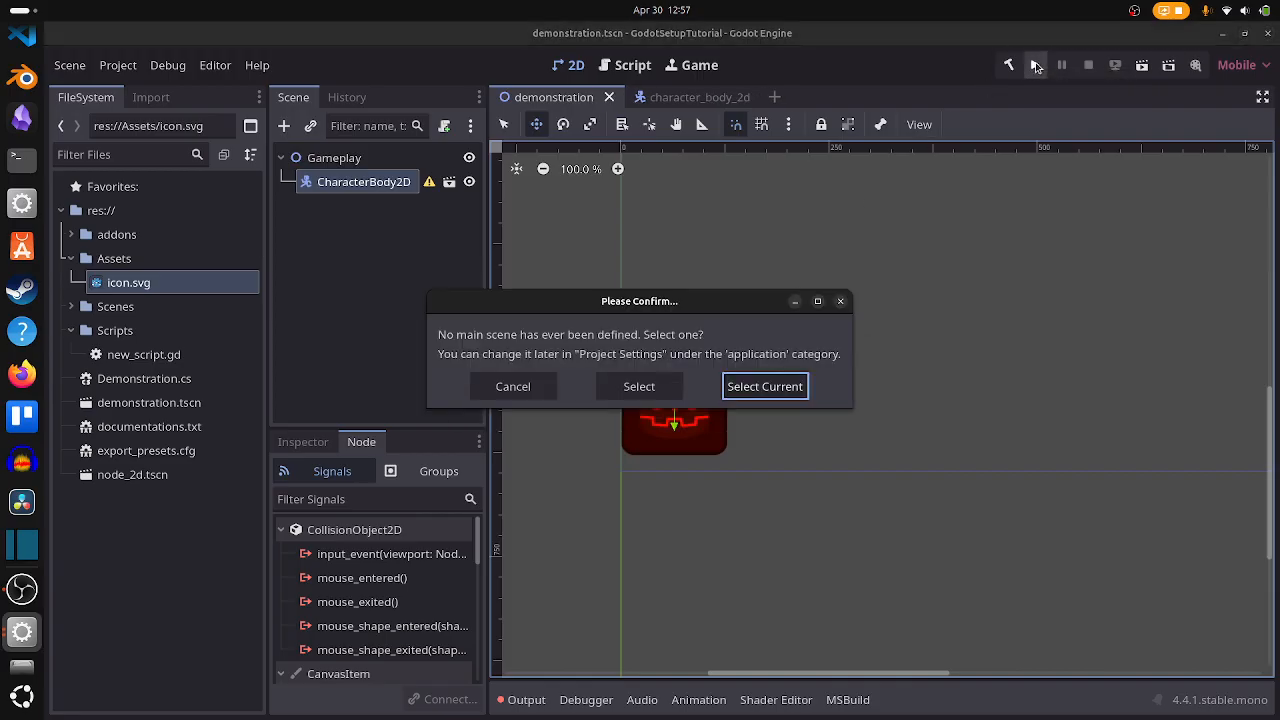
pyautogui.click(755, 389)
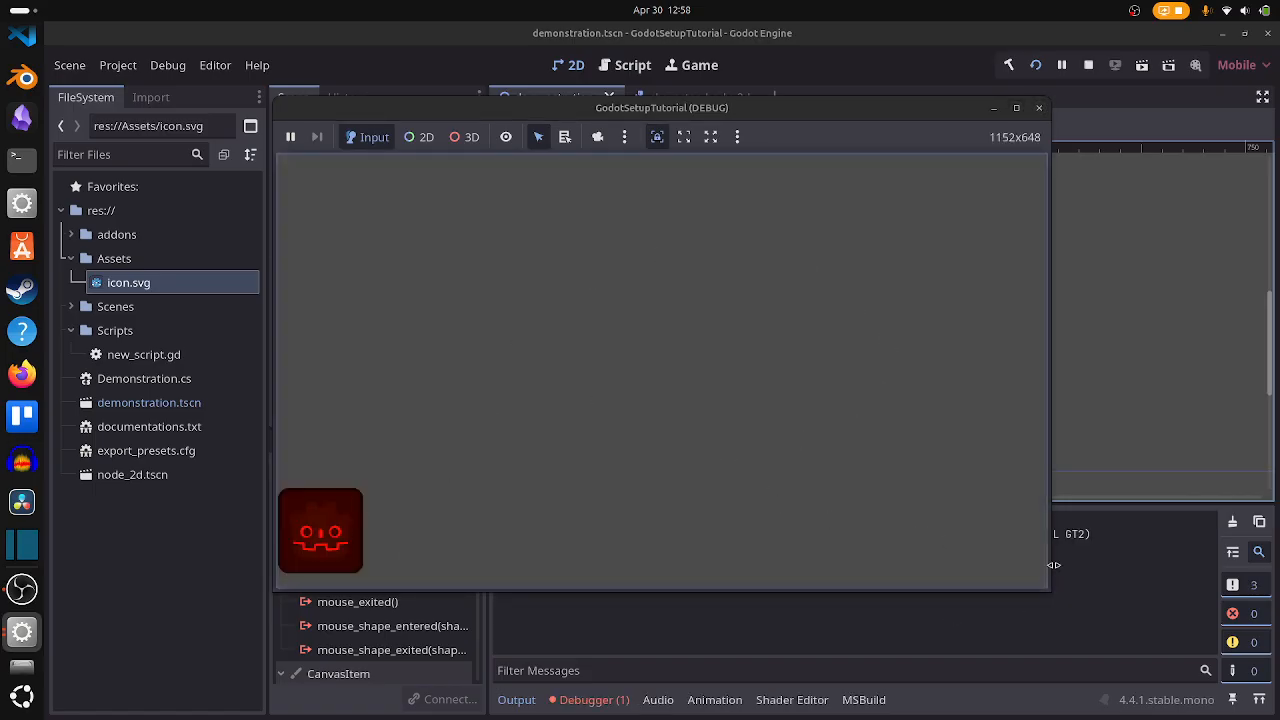
# Check how the running game responds to its window being made narrower, shorter, wider and taller, and close the game
pyautogui.moveTo(1054, 565); pyautogui.dragTo(828, 530)
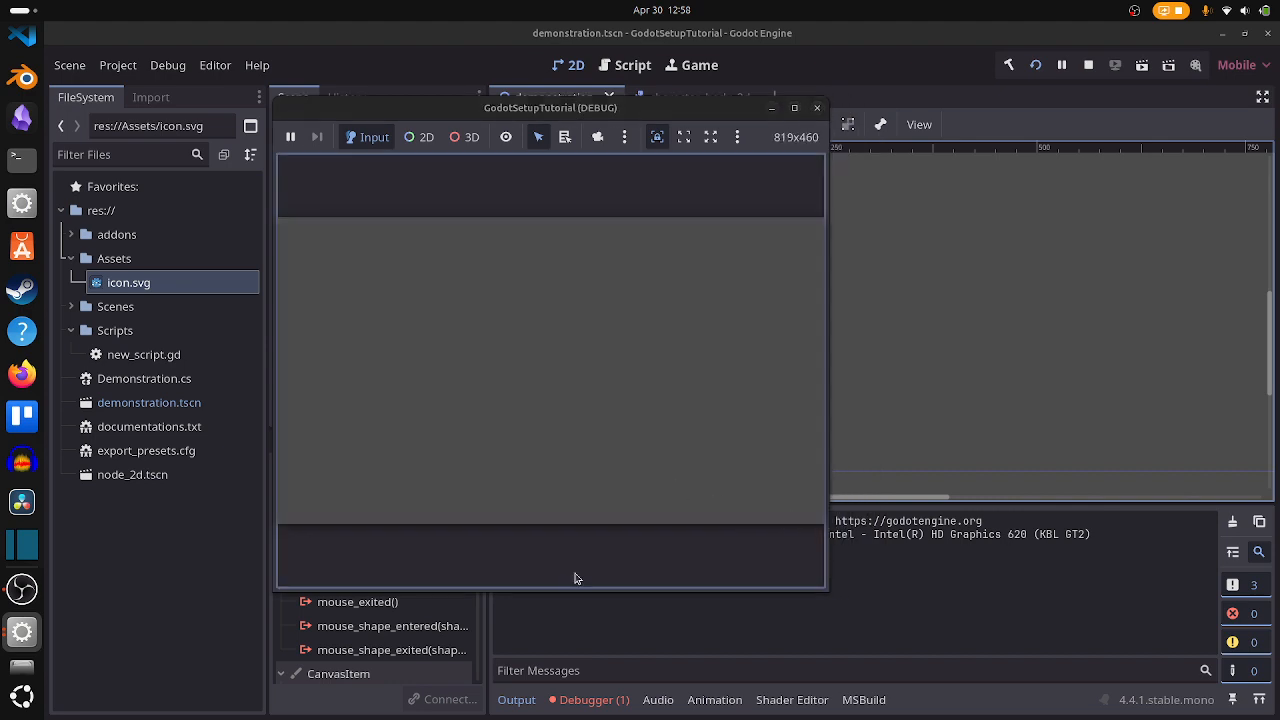
pyautogui.moveTo(528, 591); pyautogui.dragTo(568, 540)
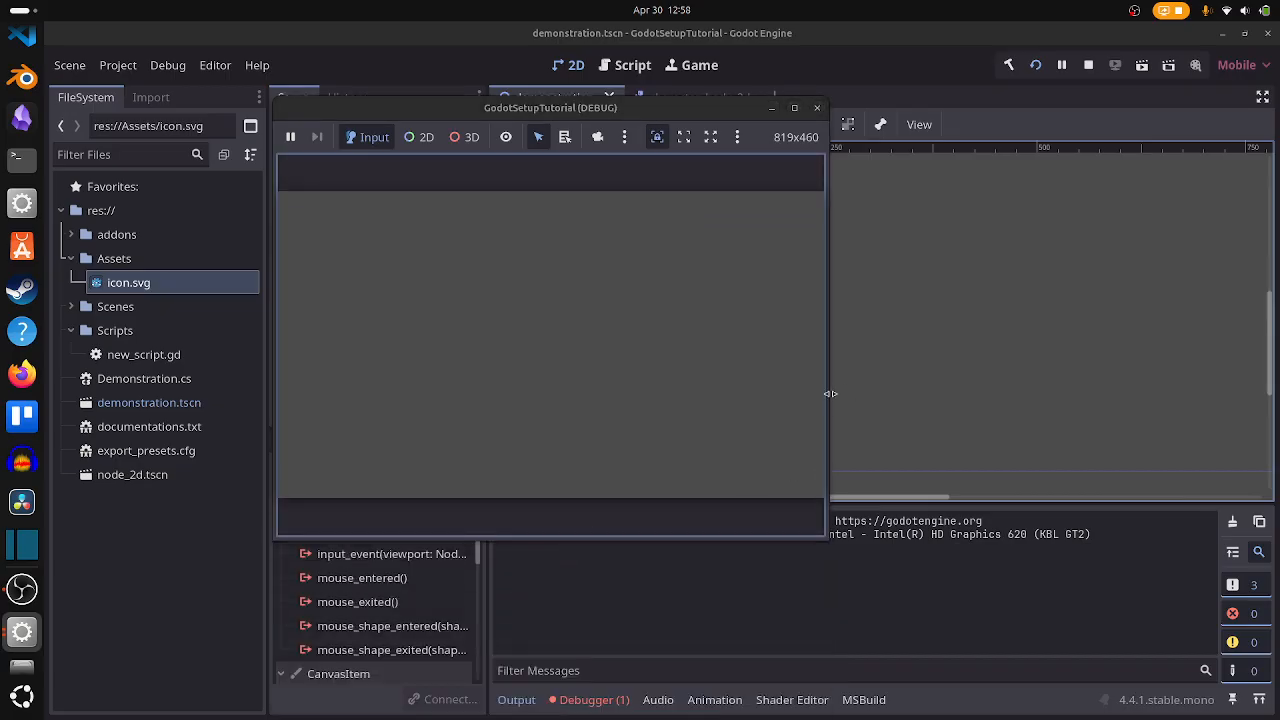
pyautogui.moveTo(827, 452); pyautogui.dragTo(1206, 455)
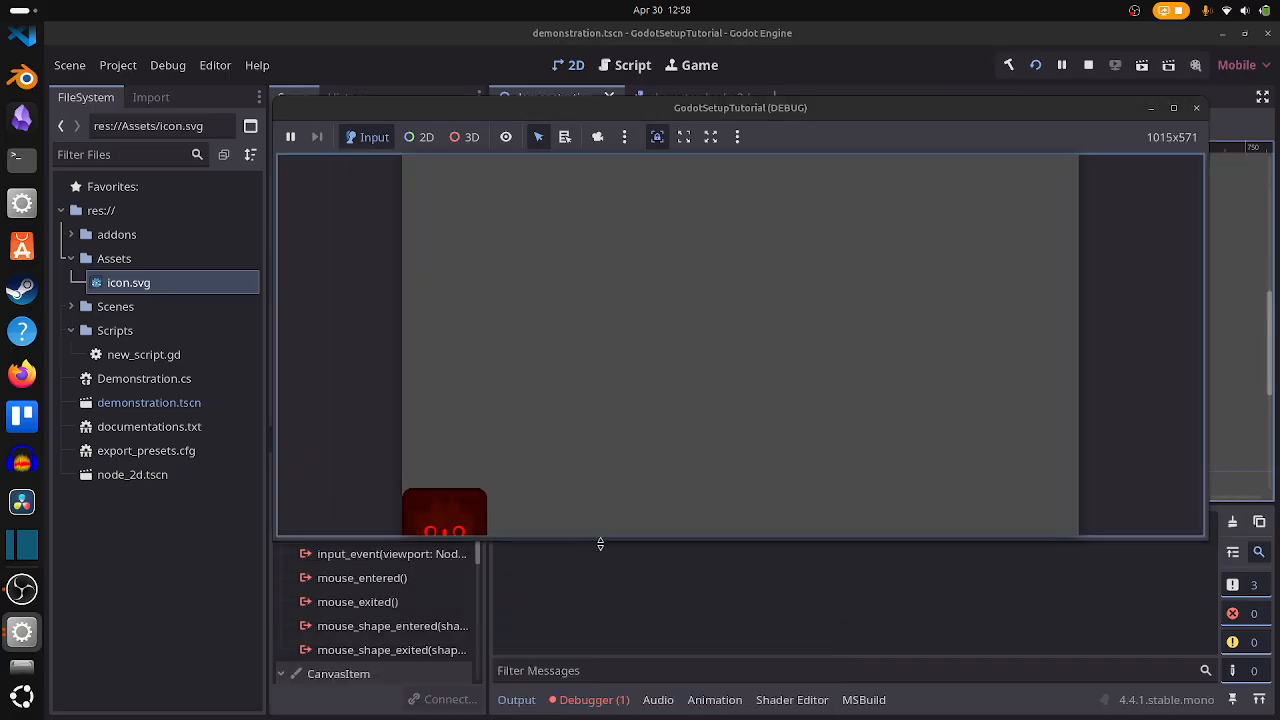
pyautogui.moveTo(600, 543); pyautogui.dragTo(600, 646)
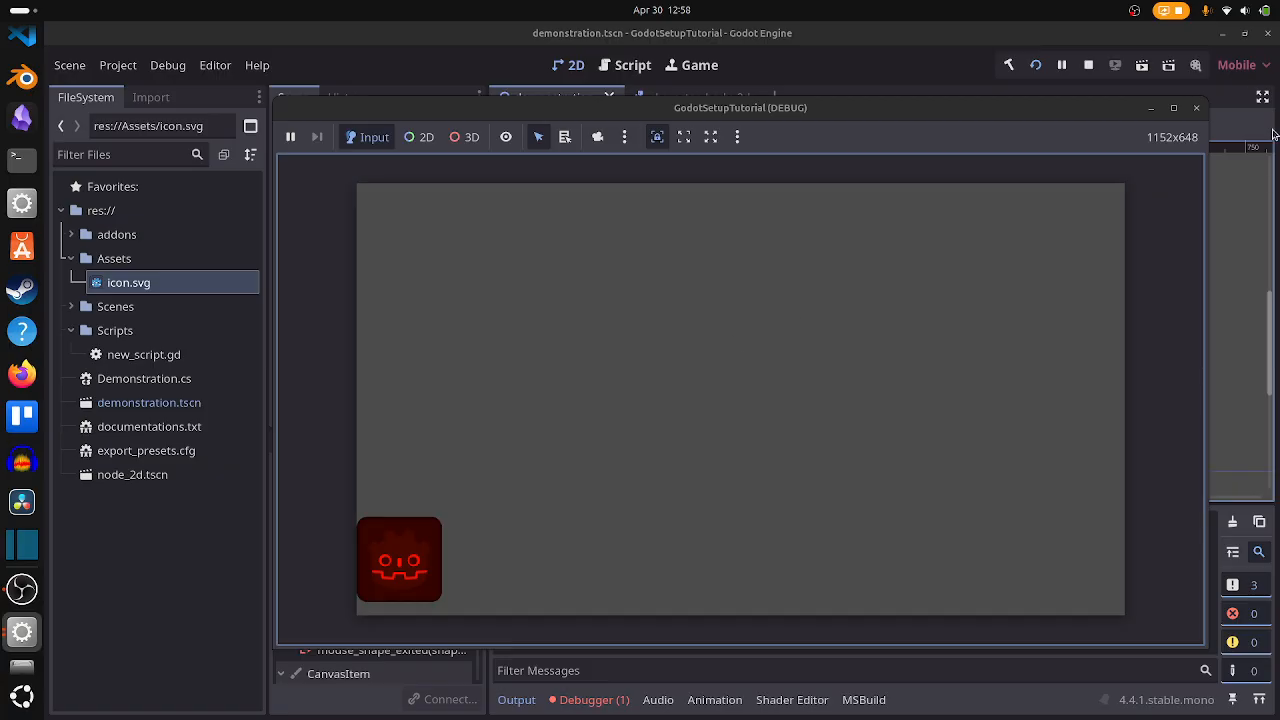
pyautogui.click(1196, 107)
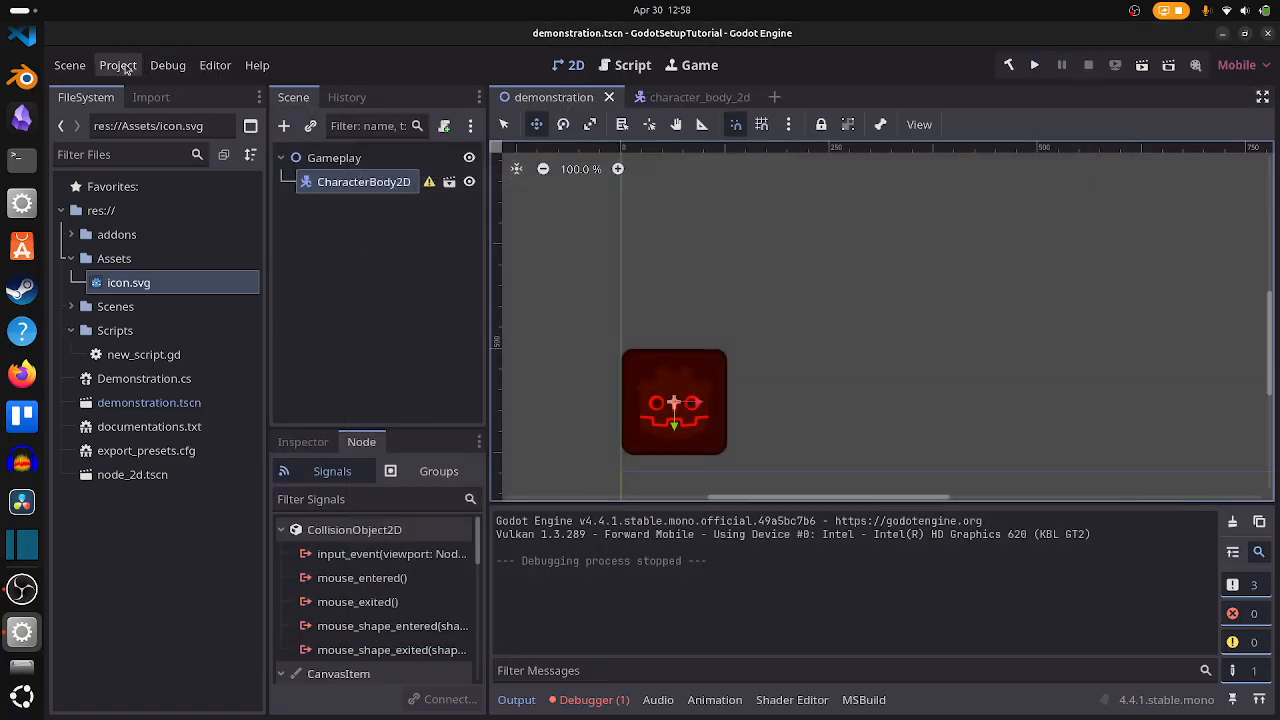
# Set the window's Stretch Mode to canvas_items in the project settings, view the Aspect options, and close the settings
pyautogui.click(118, 65)
pyautogui.click(122, 81)
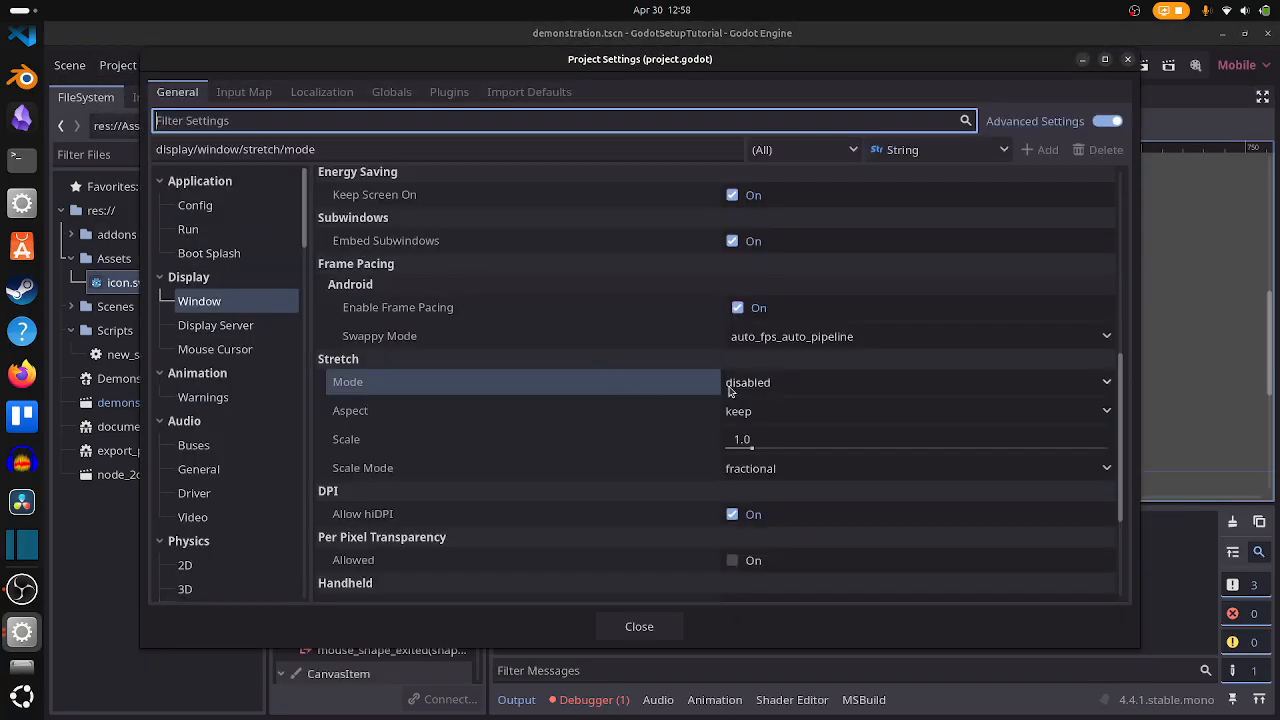
pyautogui.click(756, 384)
pyautogui.click(775, 429)
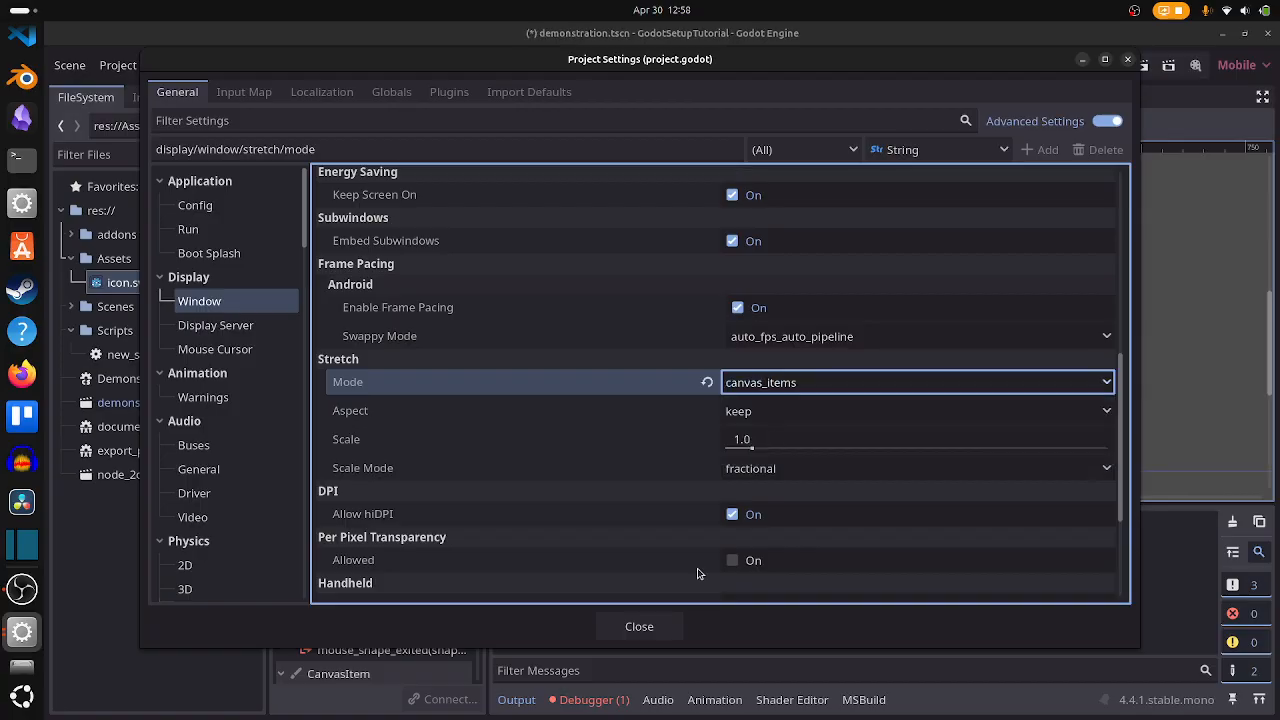
pyautogui.click(500, 408)
pyautogui.click(826, 411)
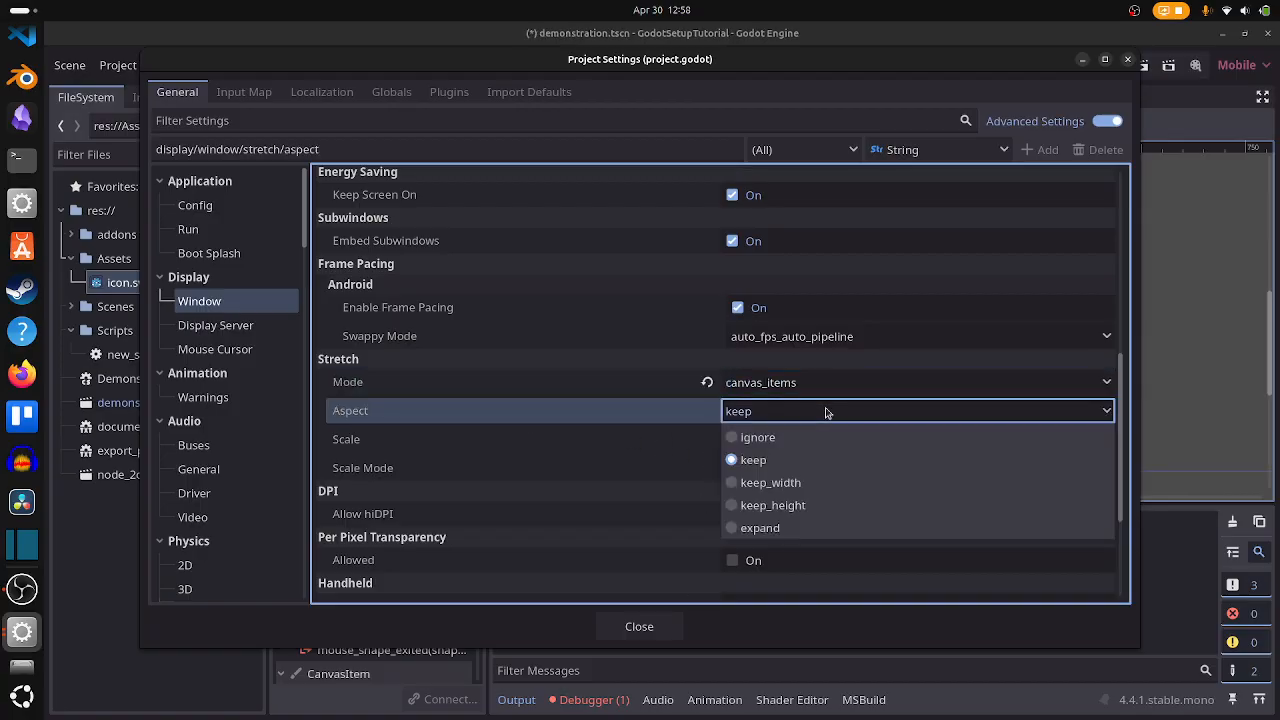
pyautogui.click(826, 411)
pyautogui.click(641, 626)
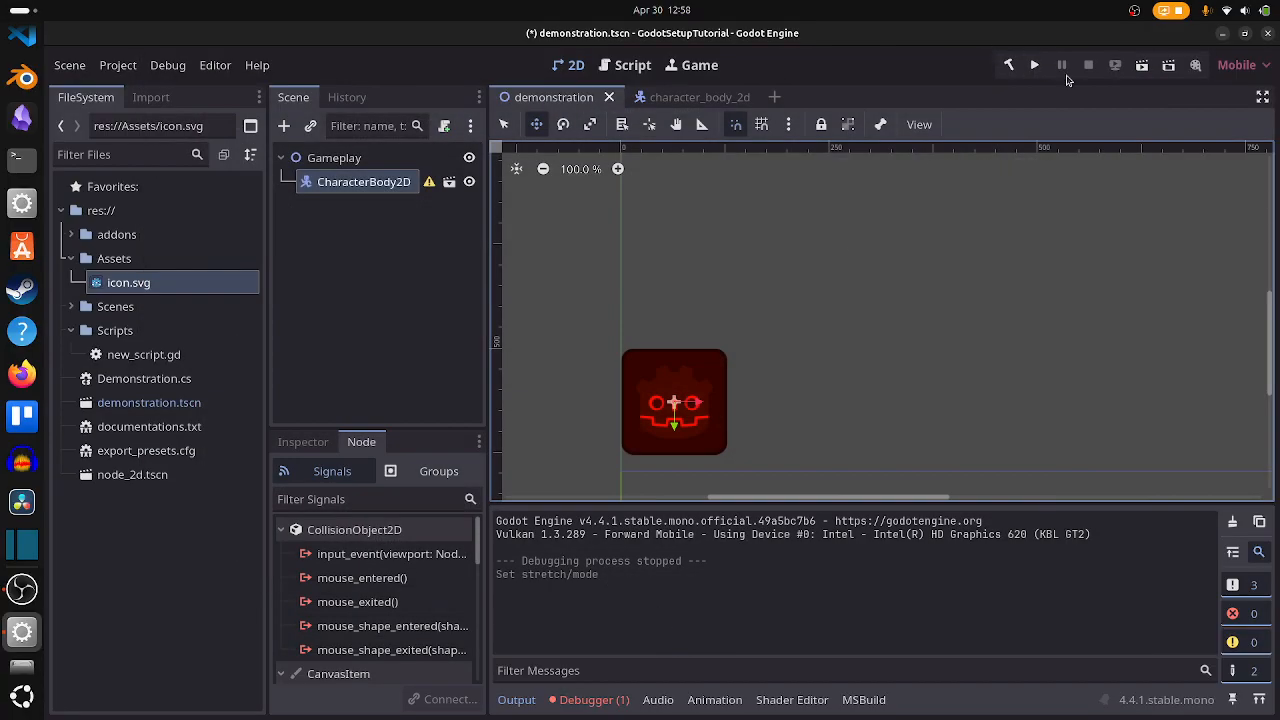
# Run the project, test the stretching by making the game window narrower and much shorter, and close the game
pyautogui.click(1040, 68)
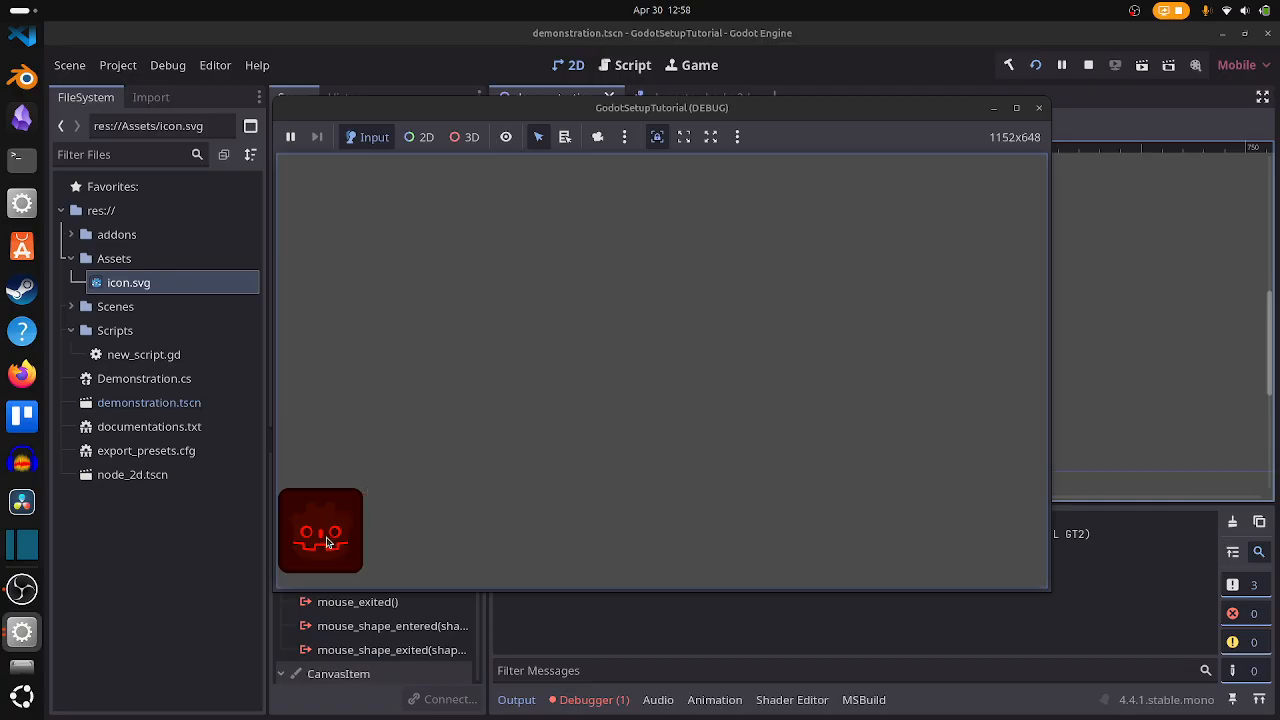
pyautogui.moveTo(1050, 480); pyautogui.dragTo(826, 477)
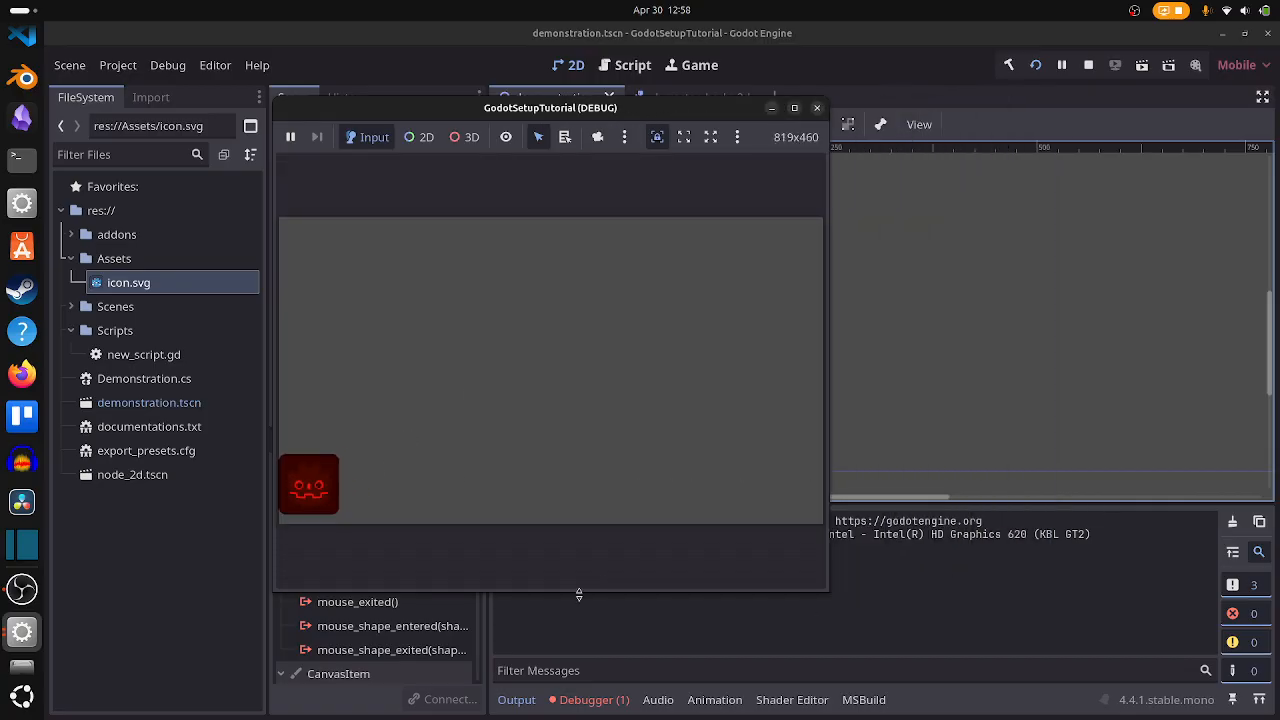
pyautogui.moveTo(578, 582); pyautogui.dragTo(715, 266)
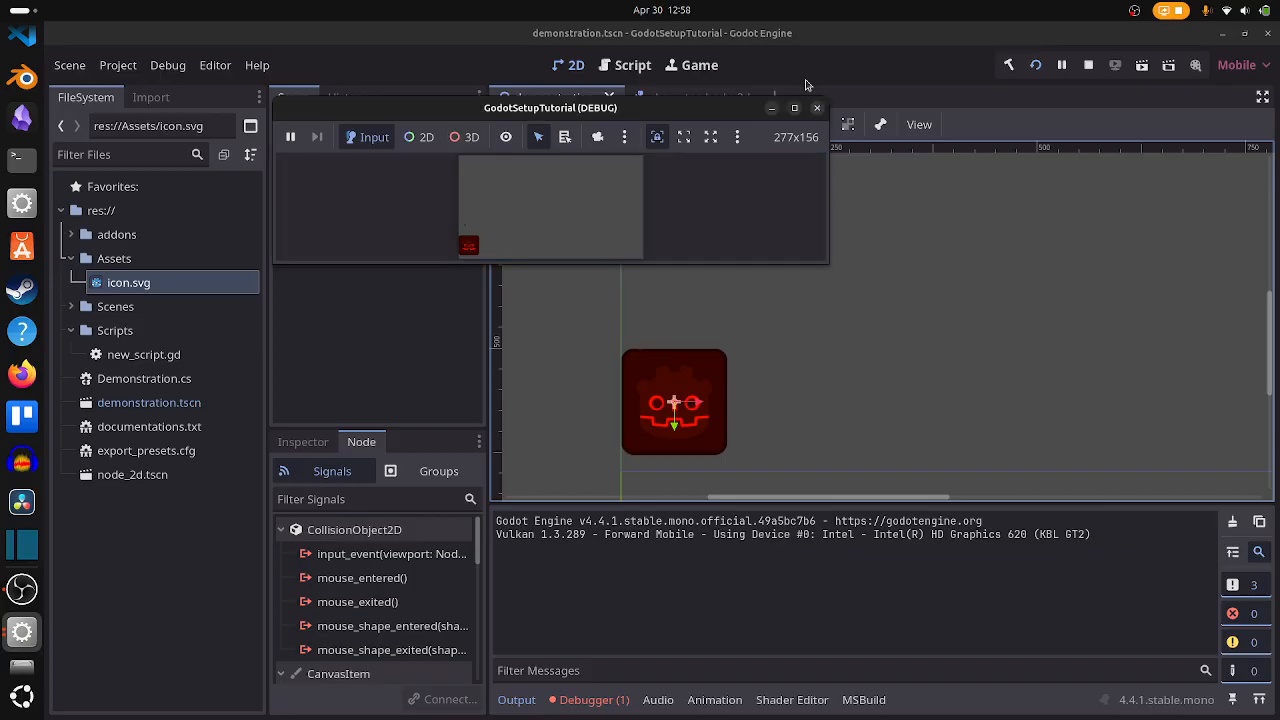
pyautogui.click(817, 107)
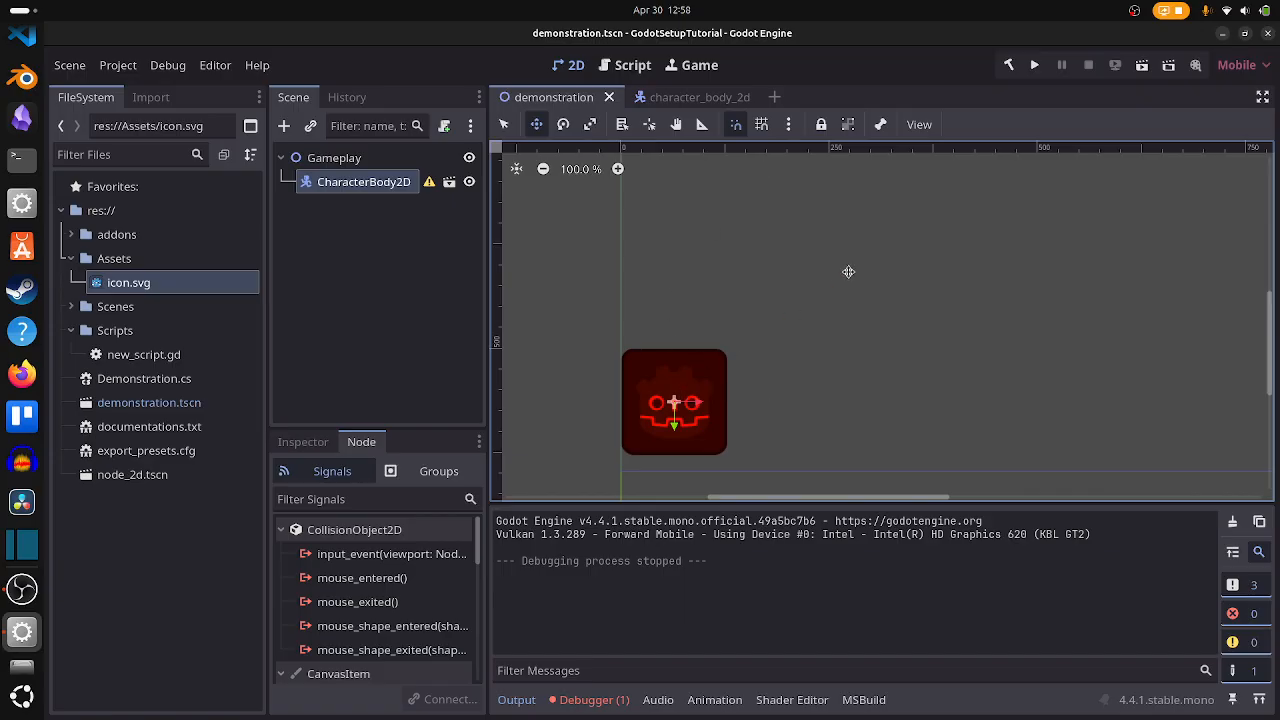
# Reopen the project settings and review the window's Stretch Mode choices and the V-Sync Mode description
pyautogui.click(118, 66)
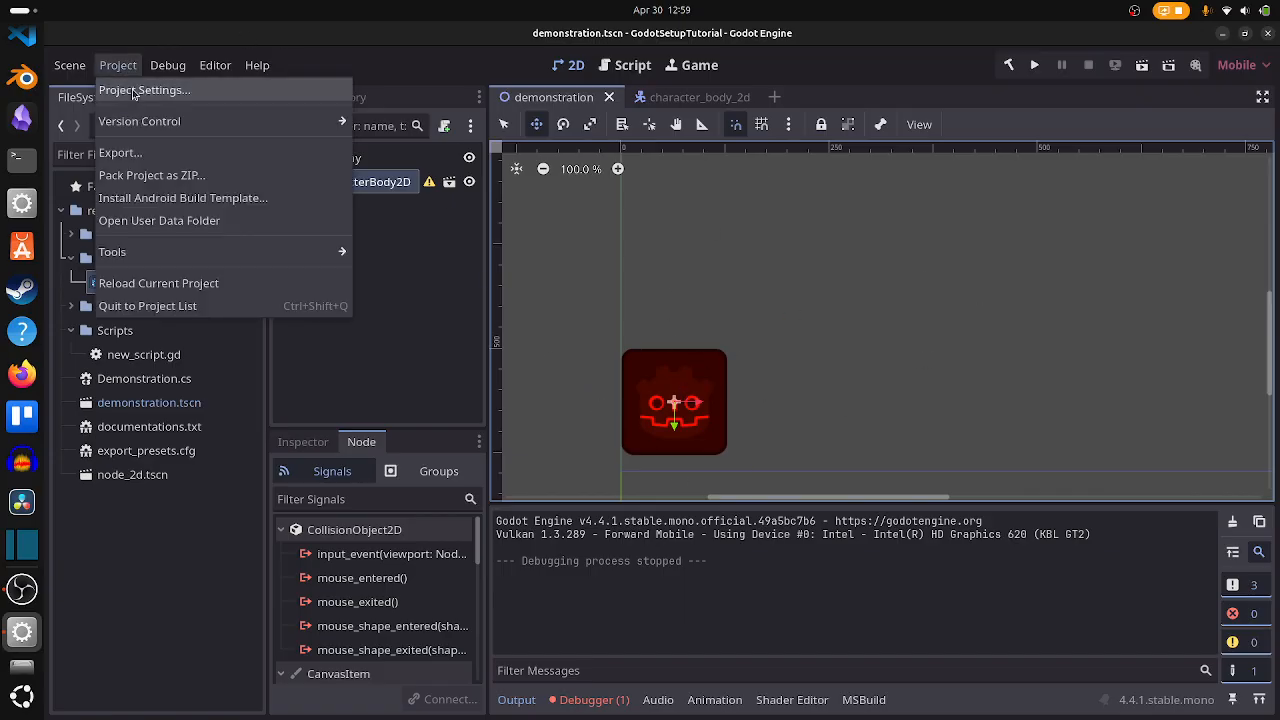
pyautogui.click(133, 91)
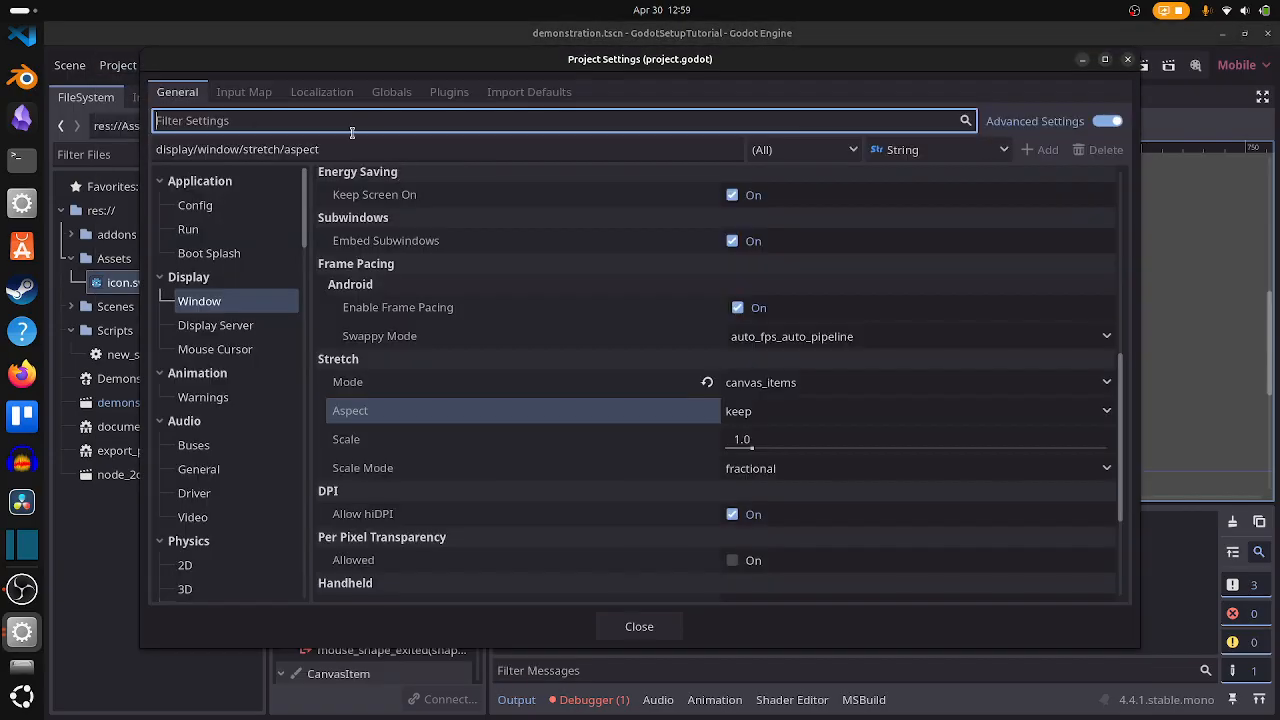
pyautogui.click(770, 386)
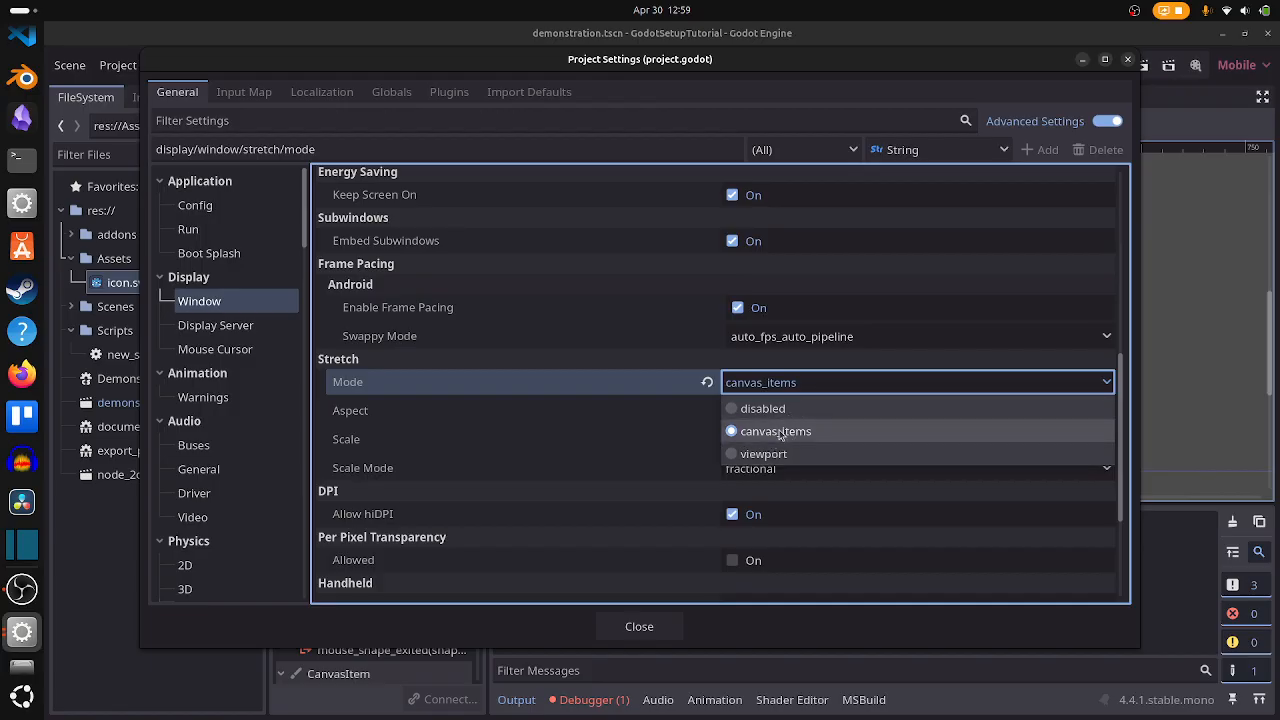
pyautogui.click(565, 393)
pyautogui.scroll(-3, 540, 420)
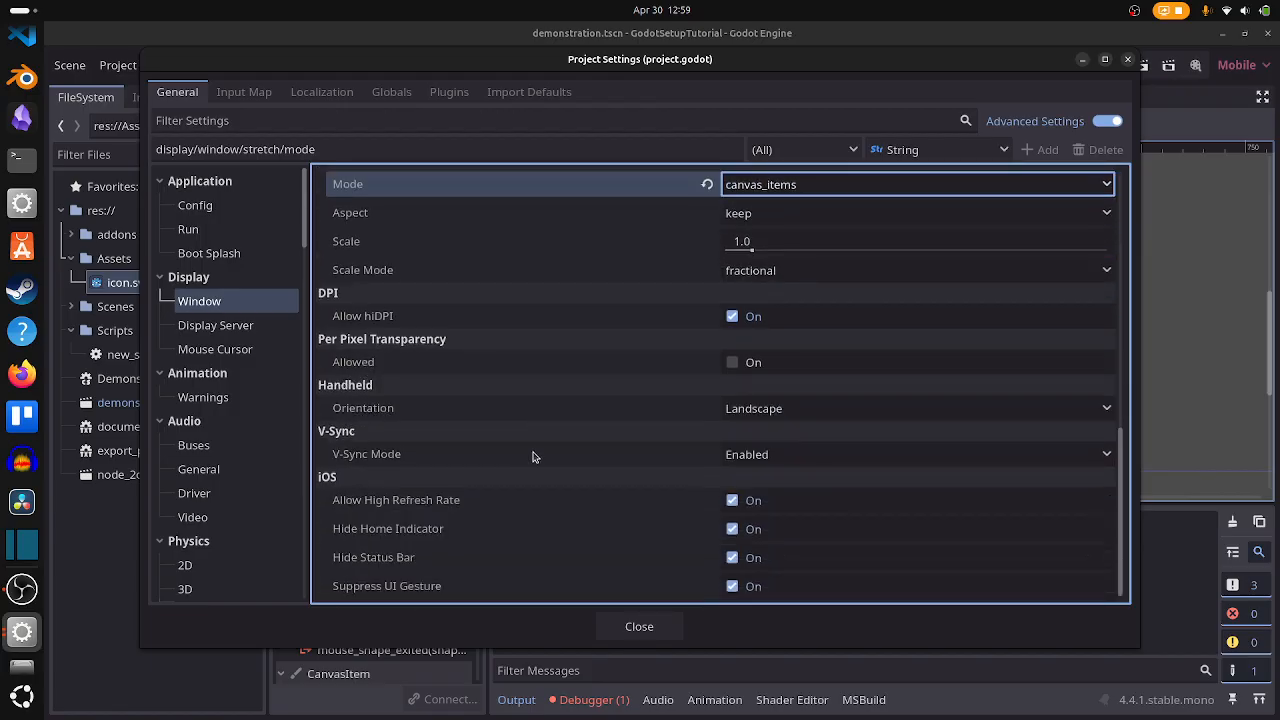
pyautogui.moveTo(534, 457)
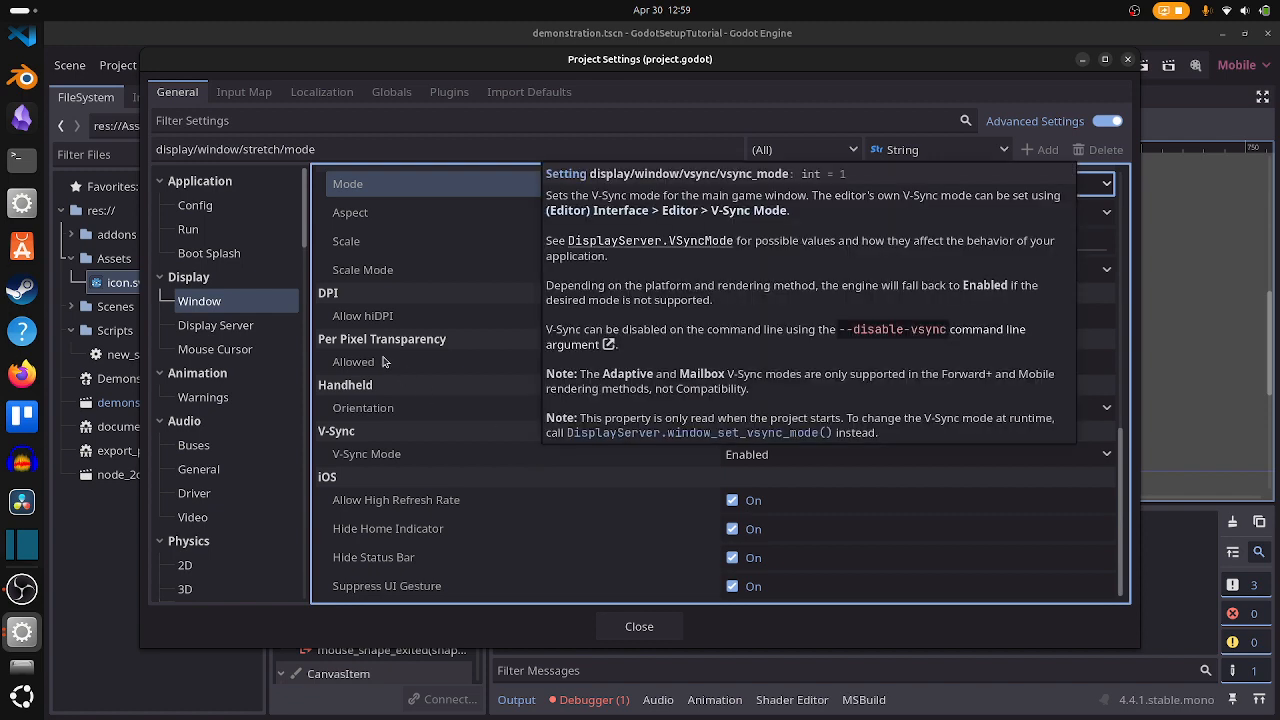
# Look through the Jolt Physics 3D, Common and 3D physics settings and the general Debug settings
pyautogui.scroll(-3, 268, 402)
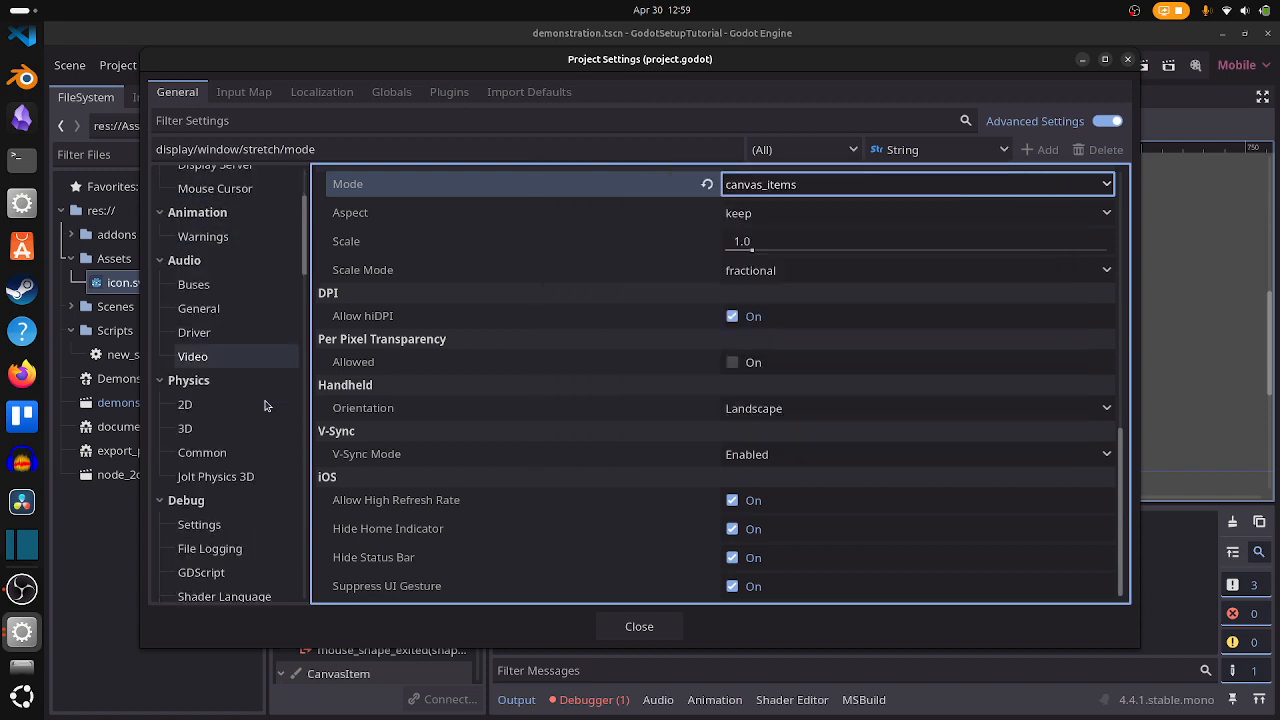
pyautogui.click(238, 478)
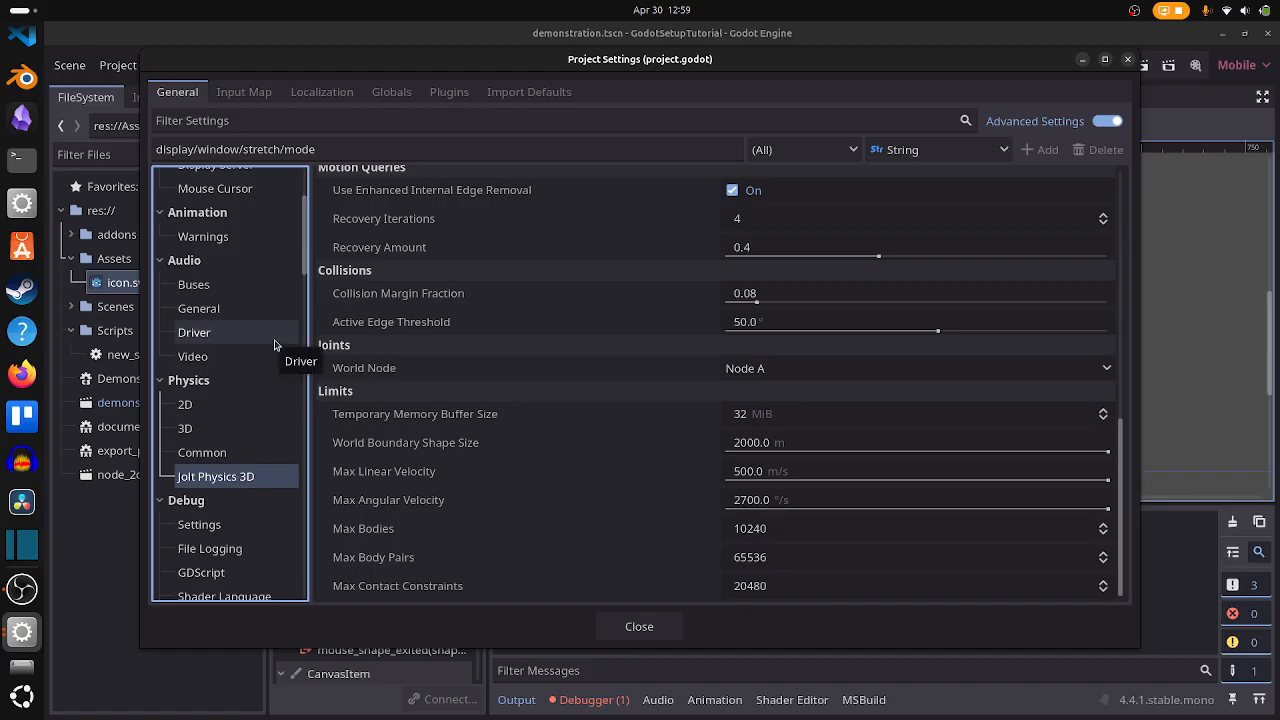
pyautogui.click(257, 452)
pyautogui.click(258, 430)
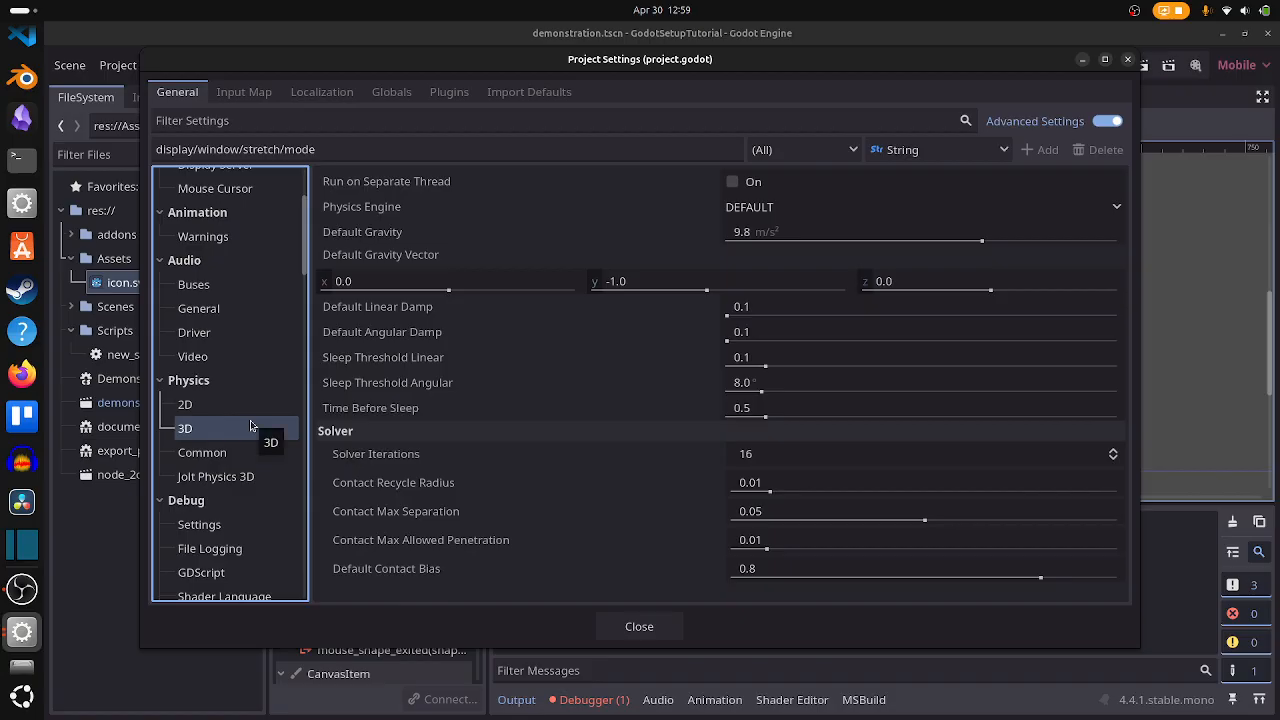
pyautogui.scroll(-1, 250, 424)
pyautogui.click(234, 482)
pyautogui.scroll(-1, 234, 486)
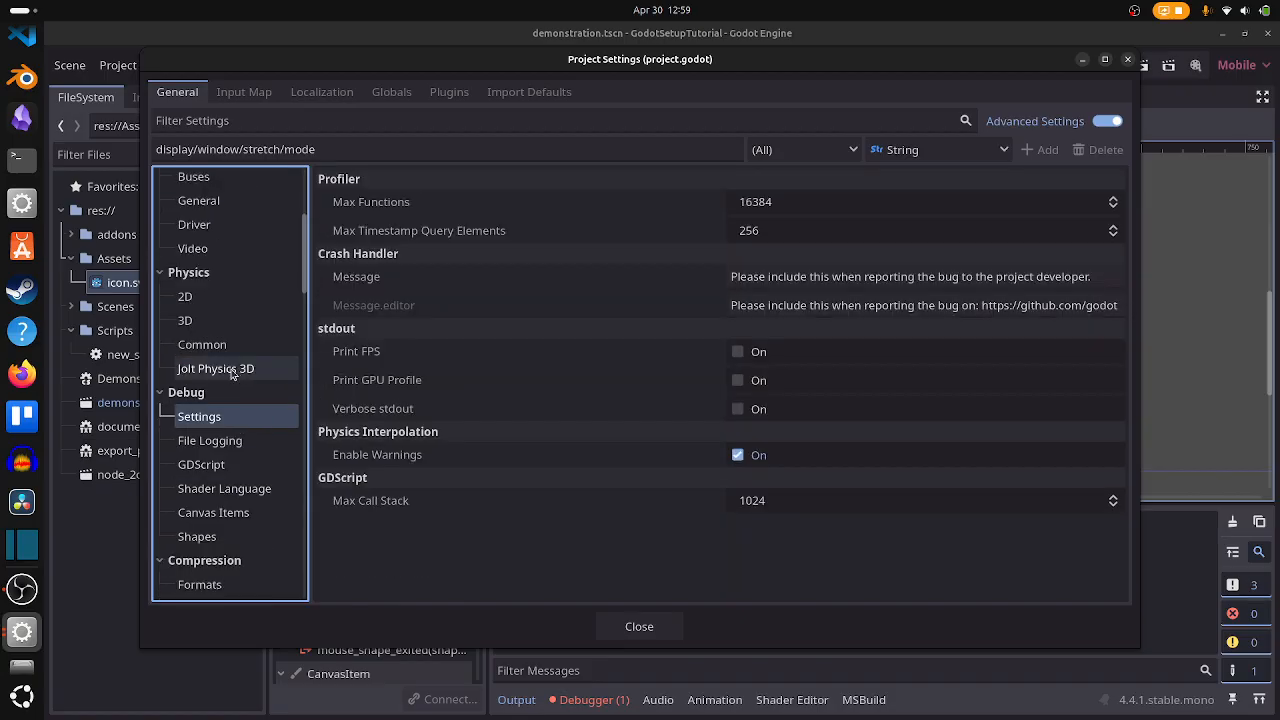
# Examine the GDScript warning settings in the Debug category, including the Unused Variable and Unsafe Property Access descriptions
pyautogui.scroll(-1, 230, 405)
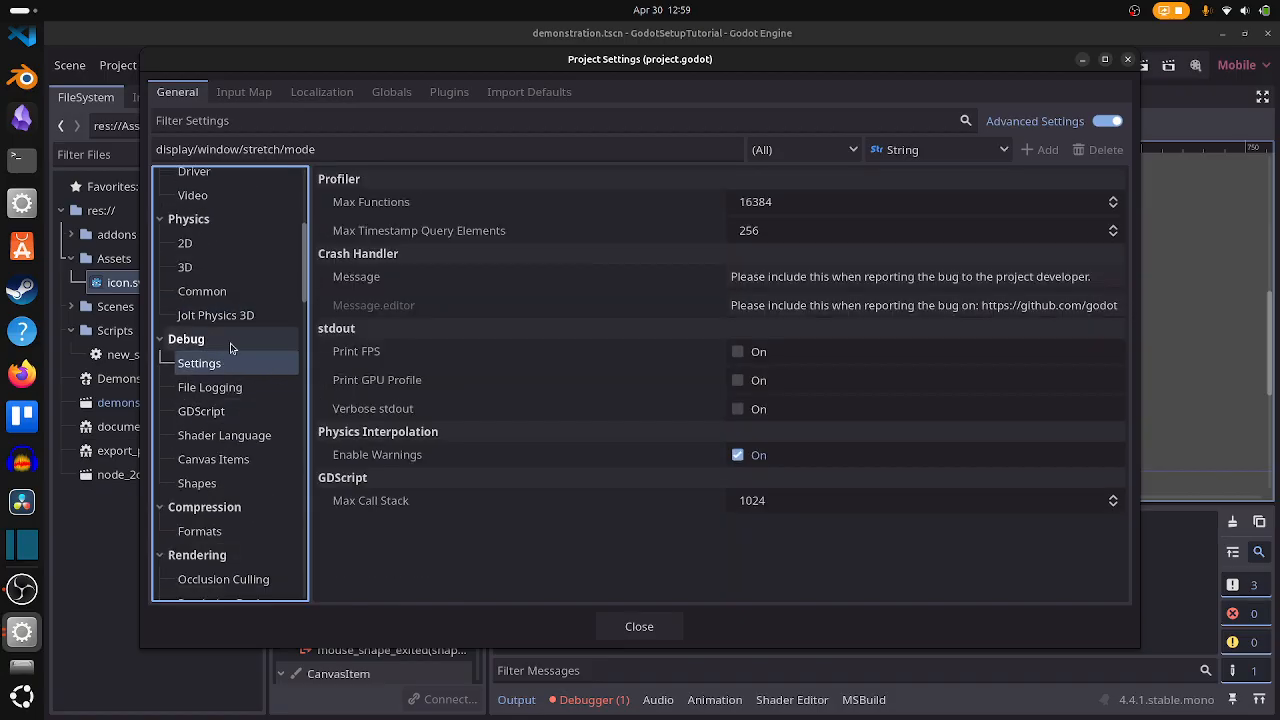
pyautogui.click(260, 411)
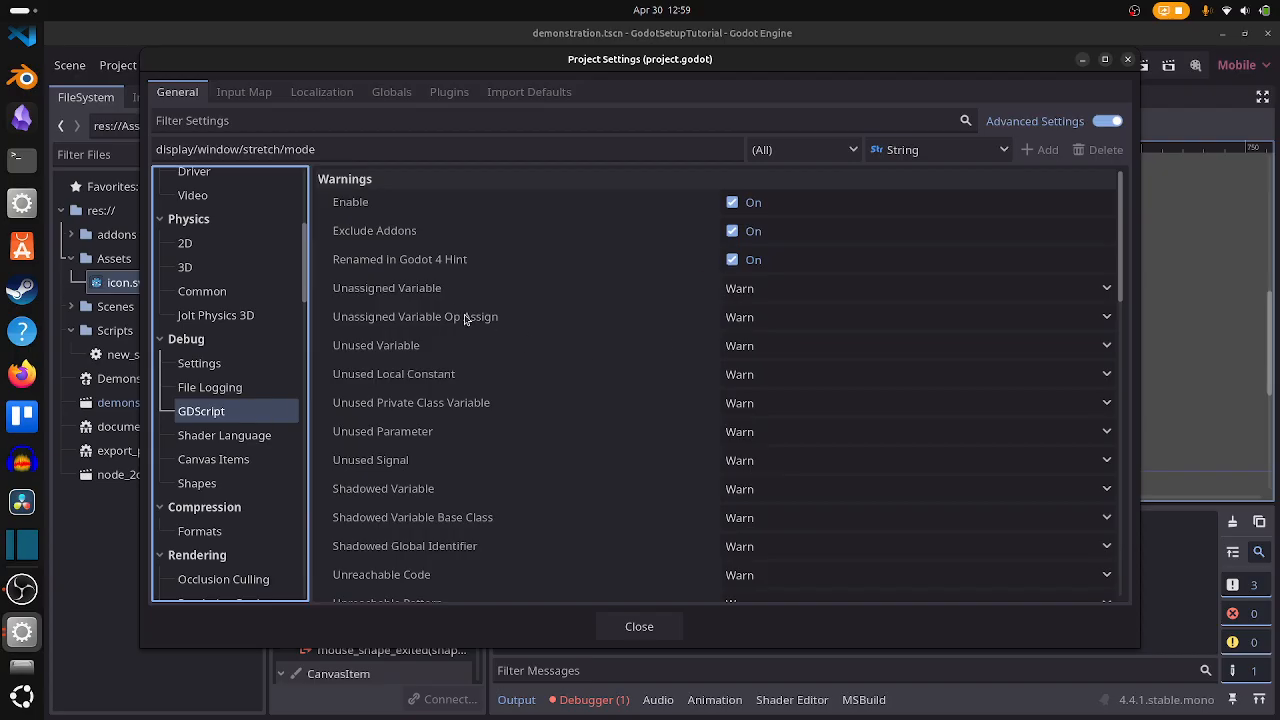
pyautogui.click(464, 318)
pyautogui.click(443, 345)
pyautogui.click(423, 400)
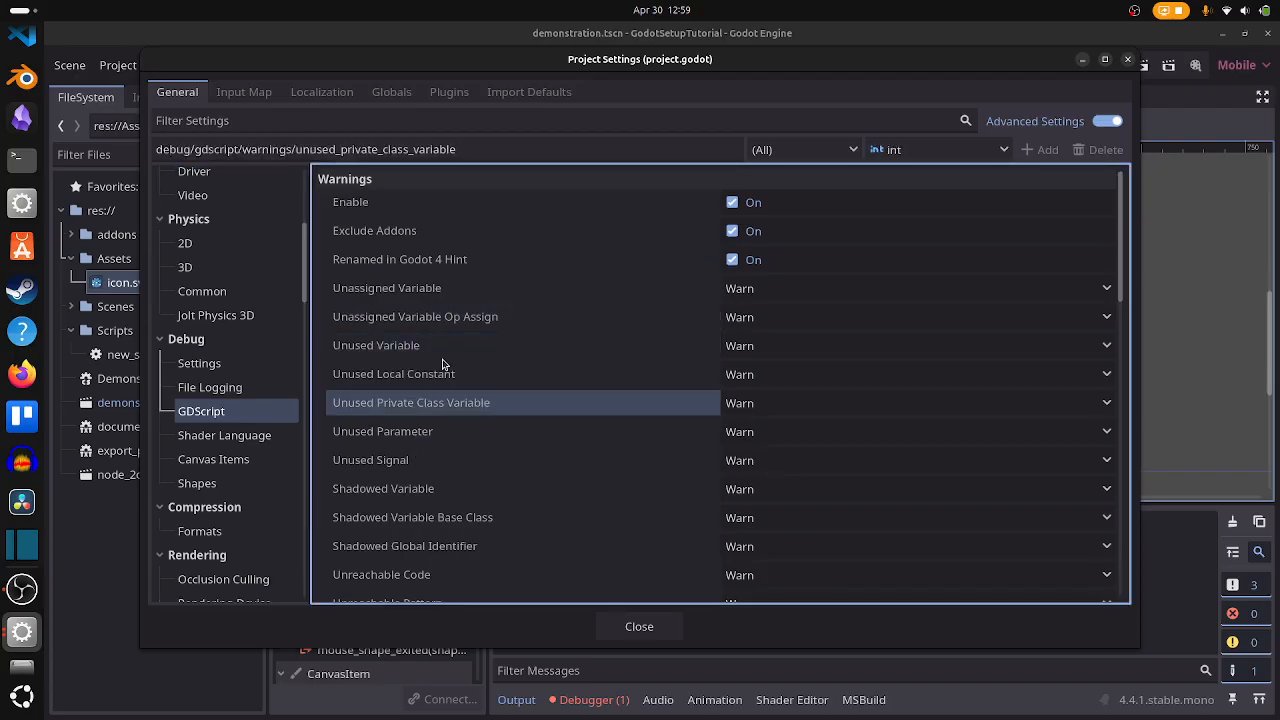
pyautogui.scroll(-2, 245, 432)
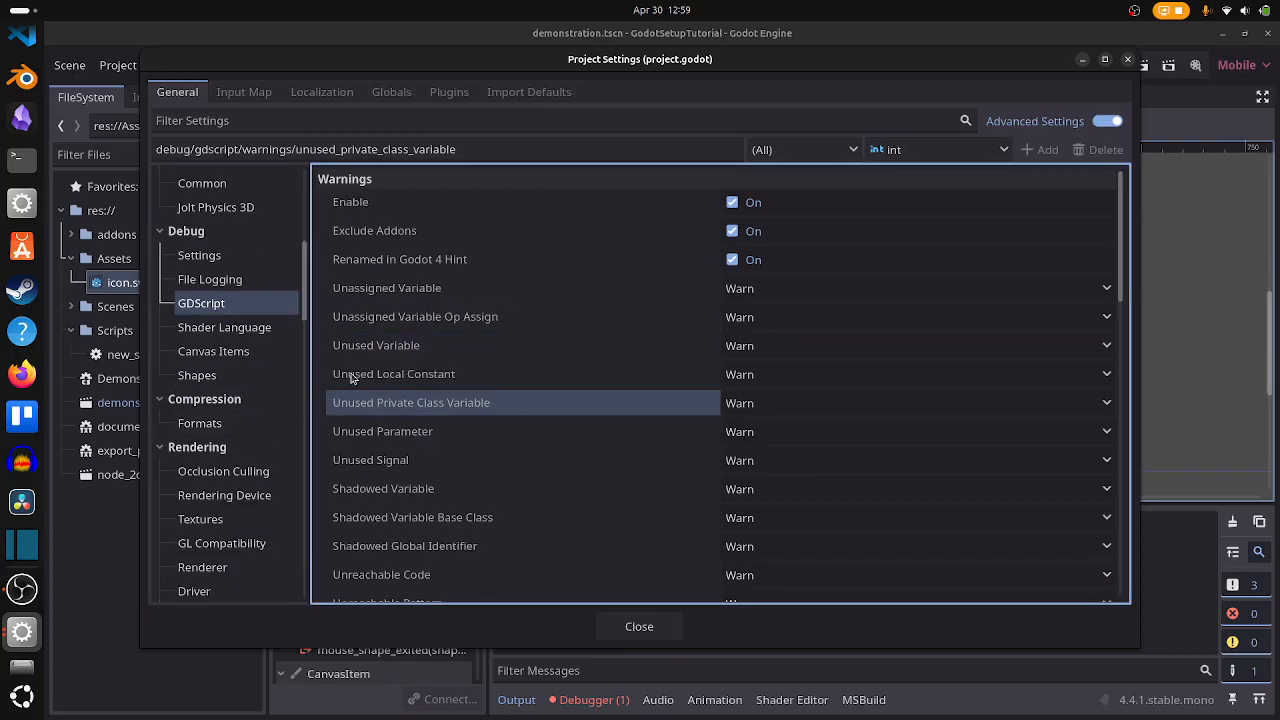
pyautogui.moveTo(392, 348)
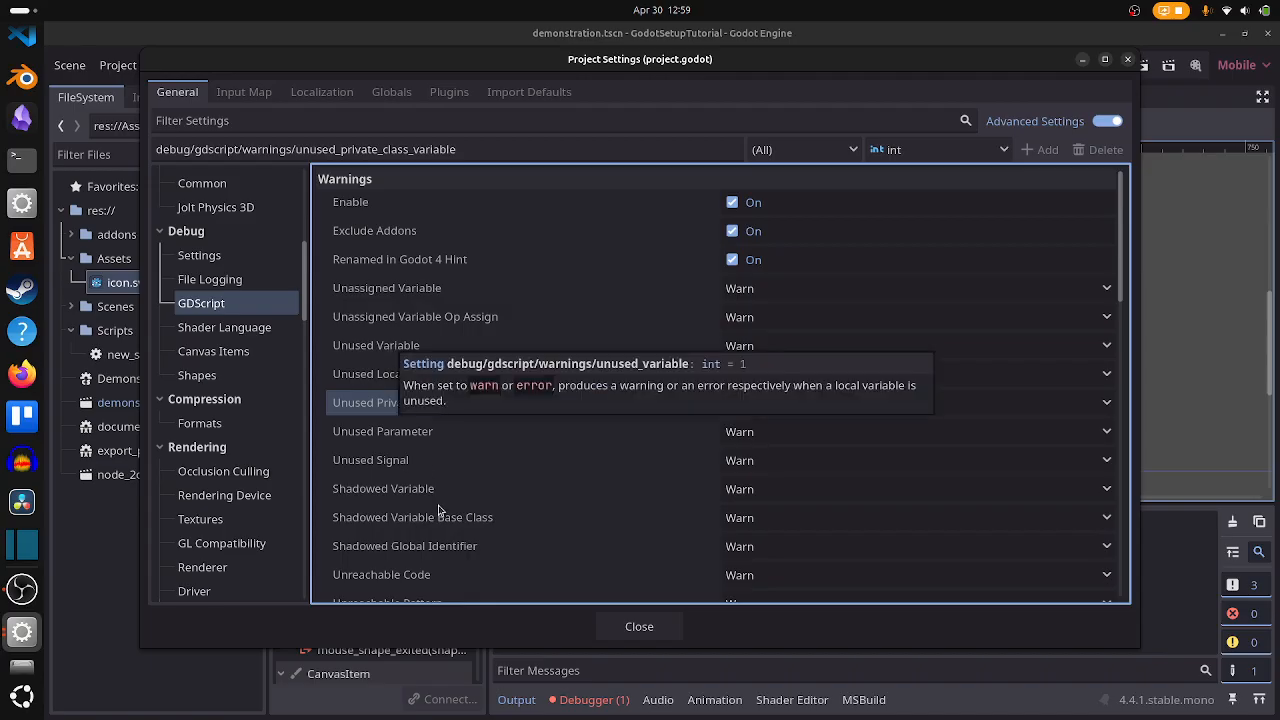
pyautogui.scroll(-5, 418, 478)
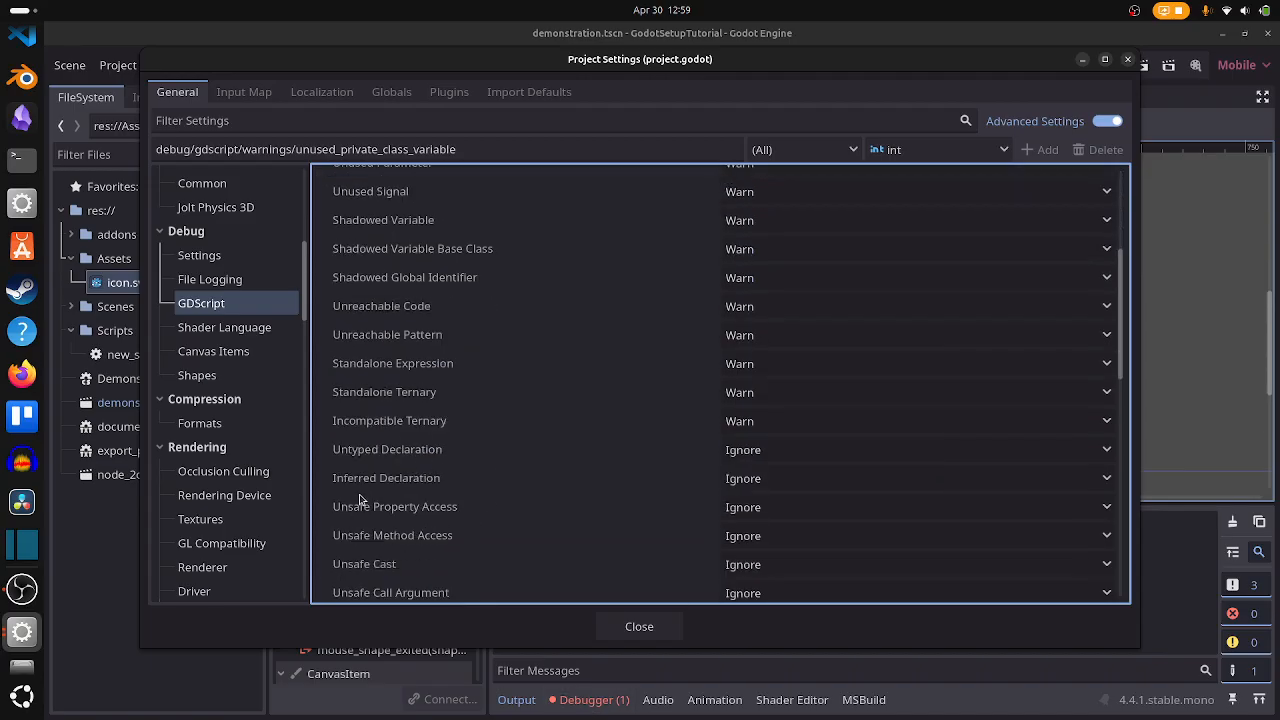
pyautogui.scroll(-3, 360, 500)
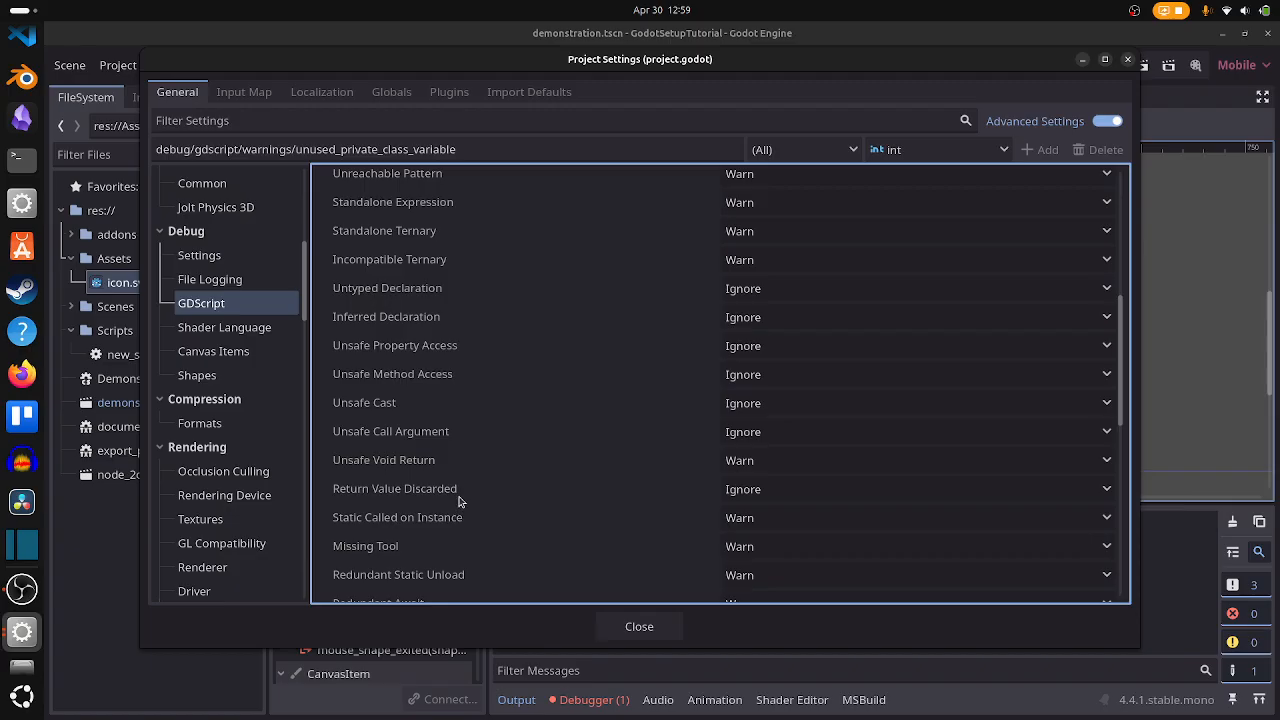
pyautogui.moveTo(459, 497)
pyautogui.scroll(-1, 456, 488)
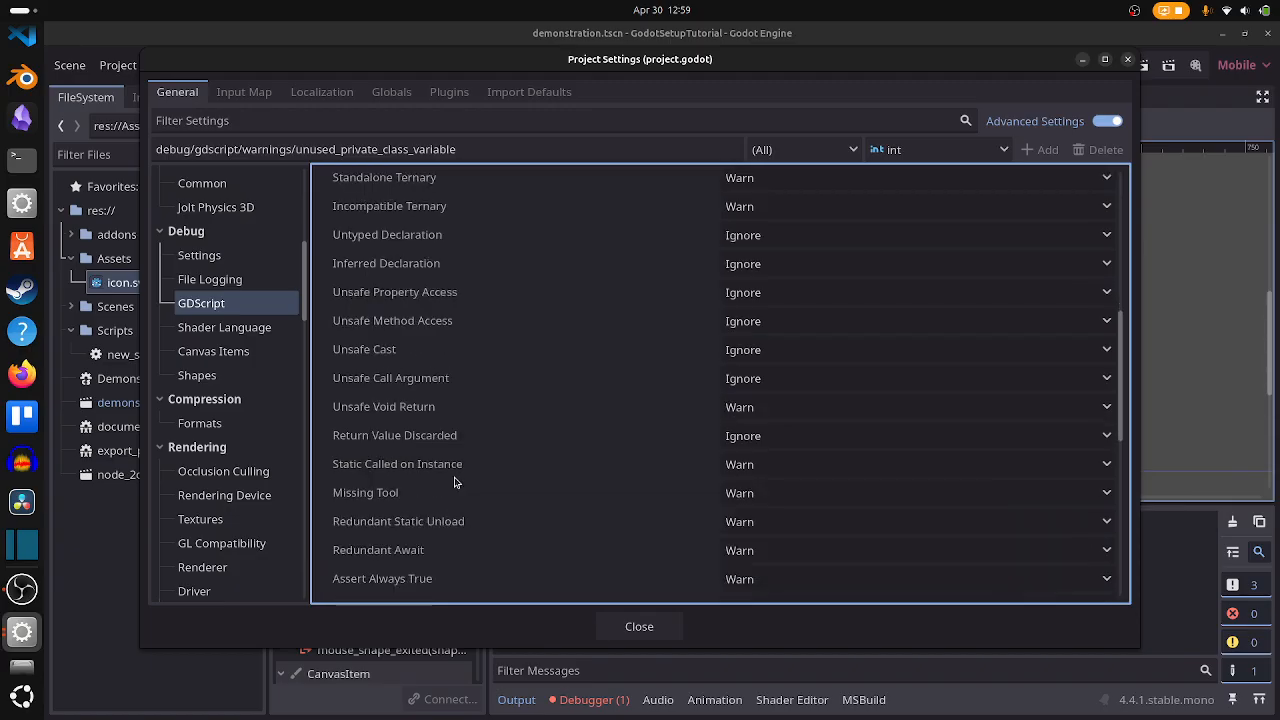
pyautogui.scroll(2, 502, 451)
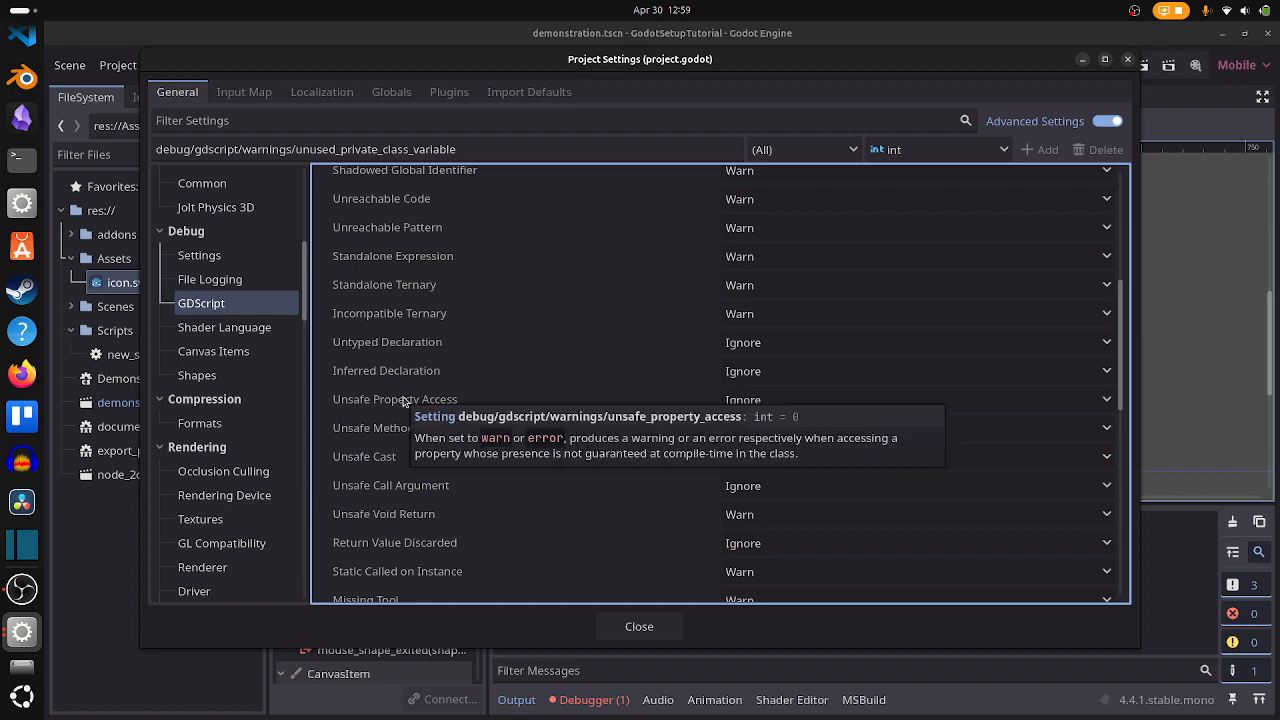
pyautogui.scroll(7, 749, 298)
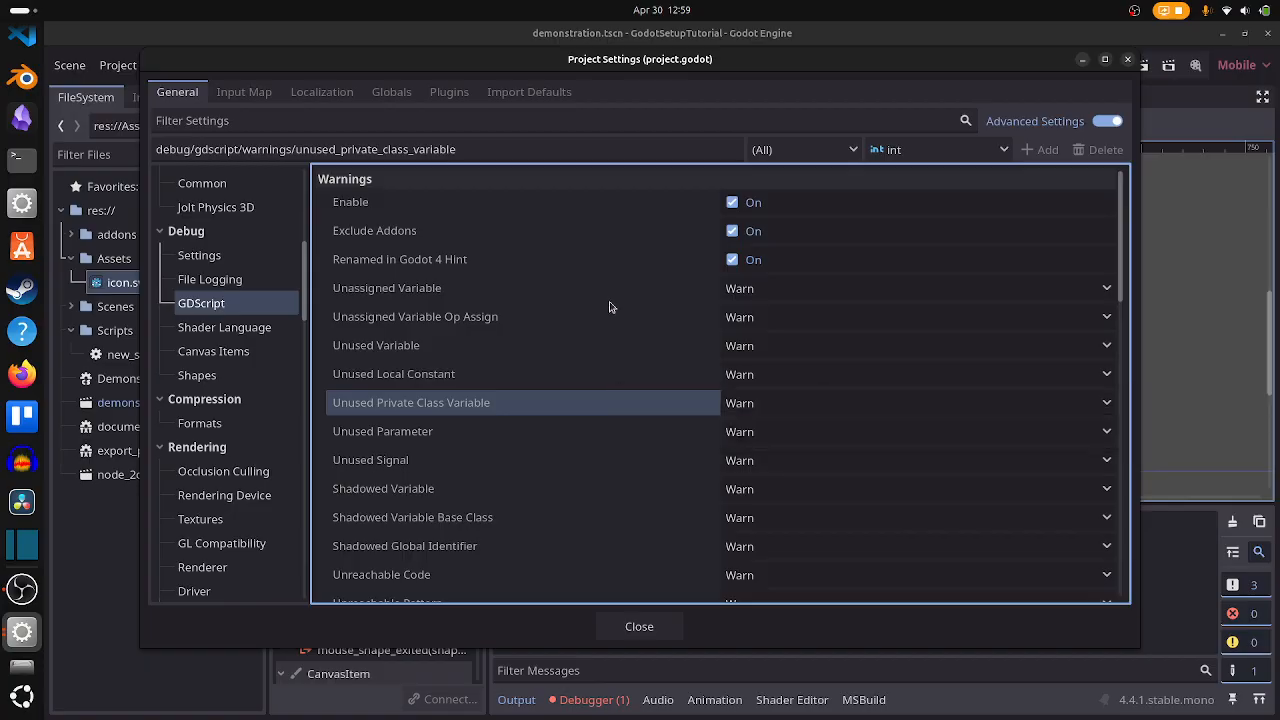
# Look through the Shader Language and Canvas Items debug settings and the Compression Formats settings
pyautogui.click(266, 329)
pyautogui.click(264, 351)
pyautogui.click(236, 424)
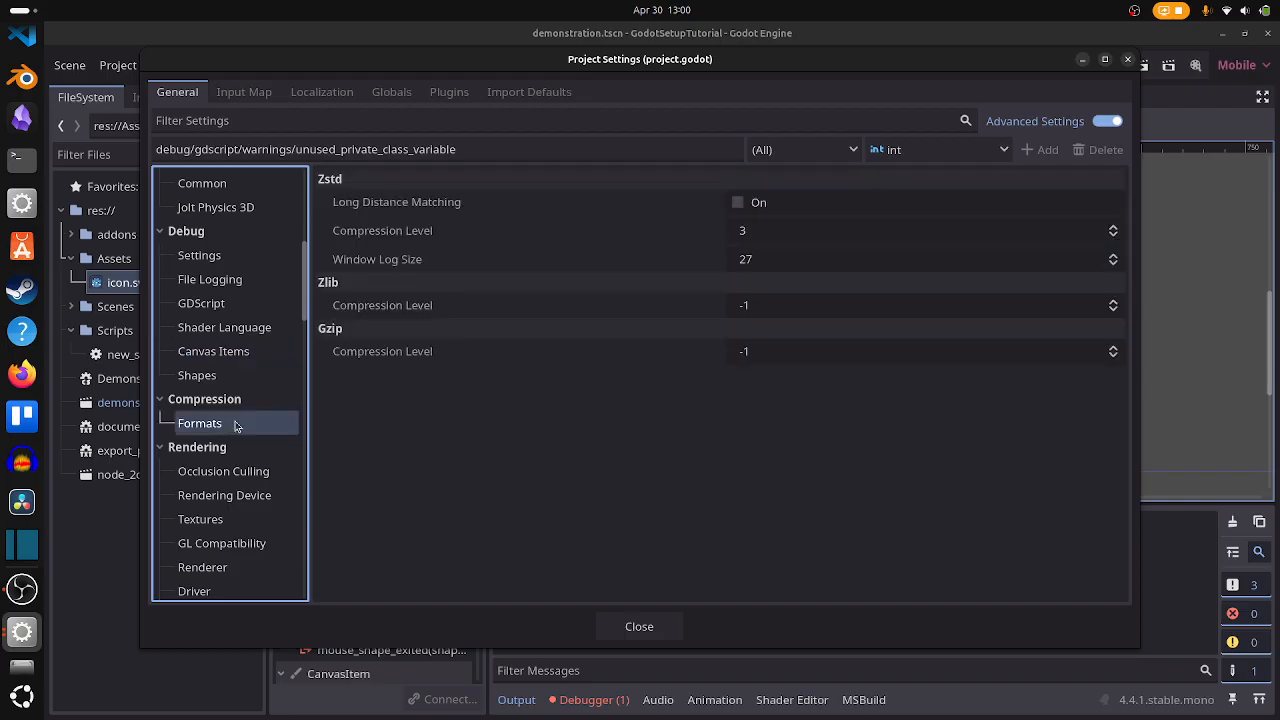
# Reset Use Occlusion Culling to its default off state in the Rendering settings
pyautogui.scroll(-3, 236, 424)
pyautogui.click(228, 364)
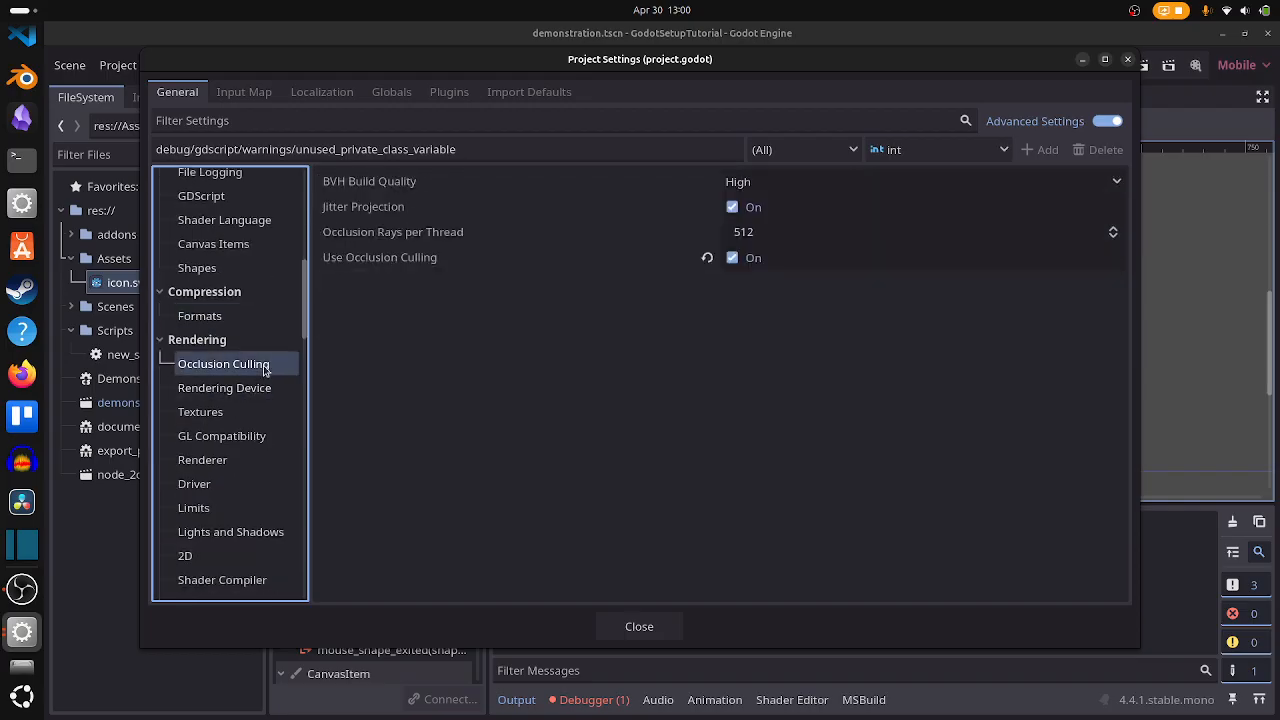
pyautogui.click(707, 258)
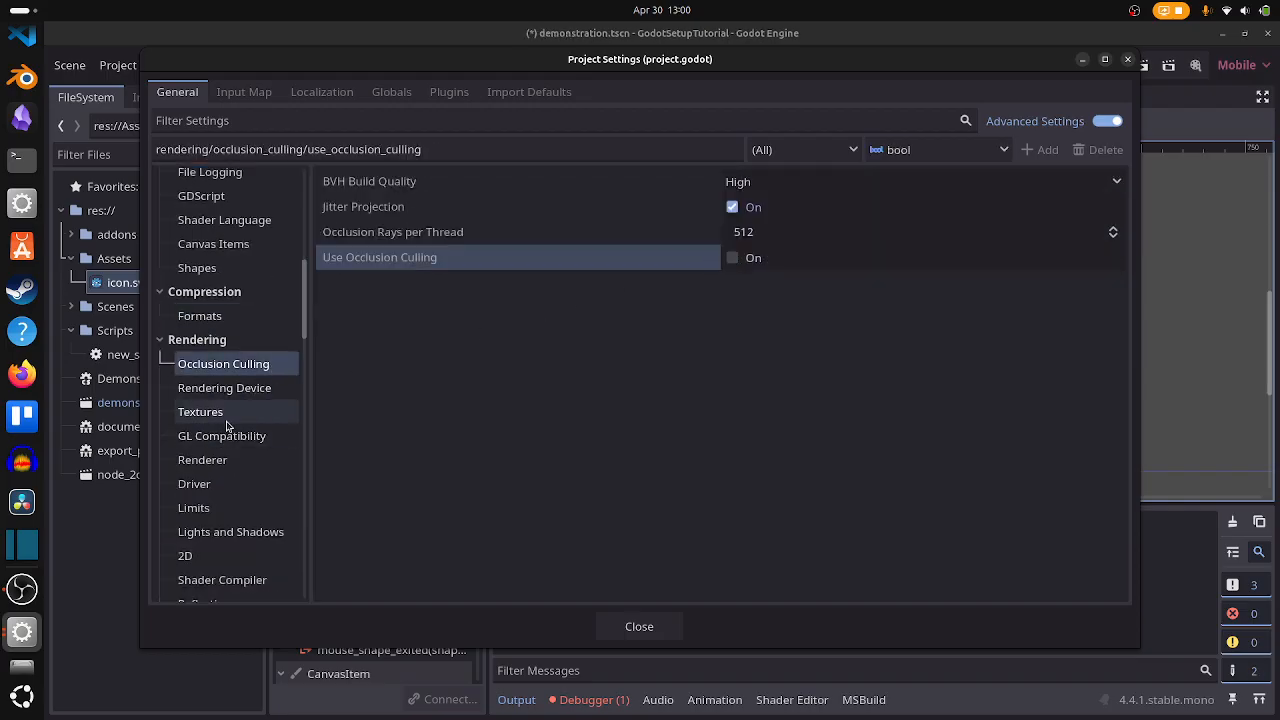
# Look through the Renderer, Reflections and Global Illumination settings in the Rendering category
pyautogui.scroll(-3, 227, 427)
pyautogui.click(221, 355)
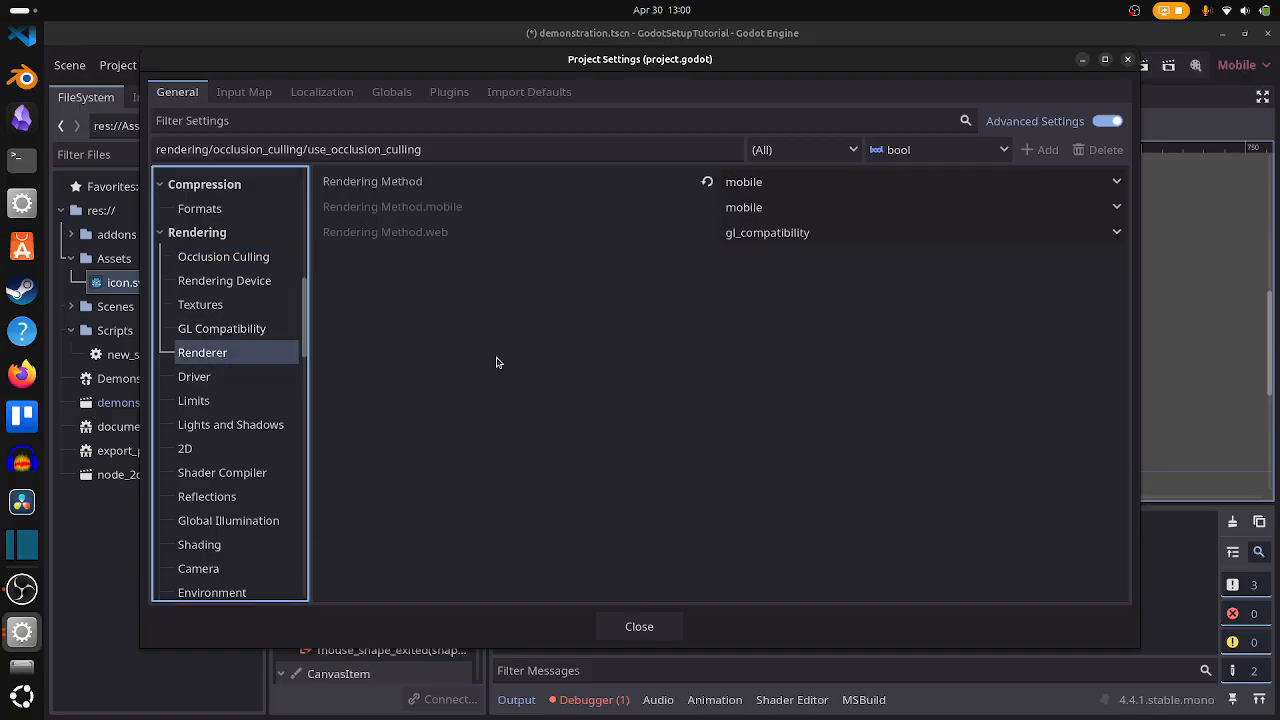
pyautogui.scroll(-4, 271, 414)
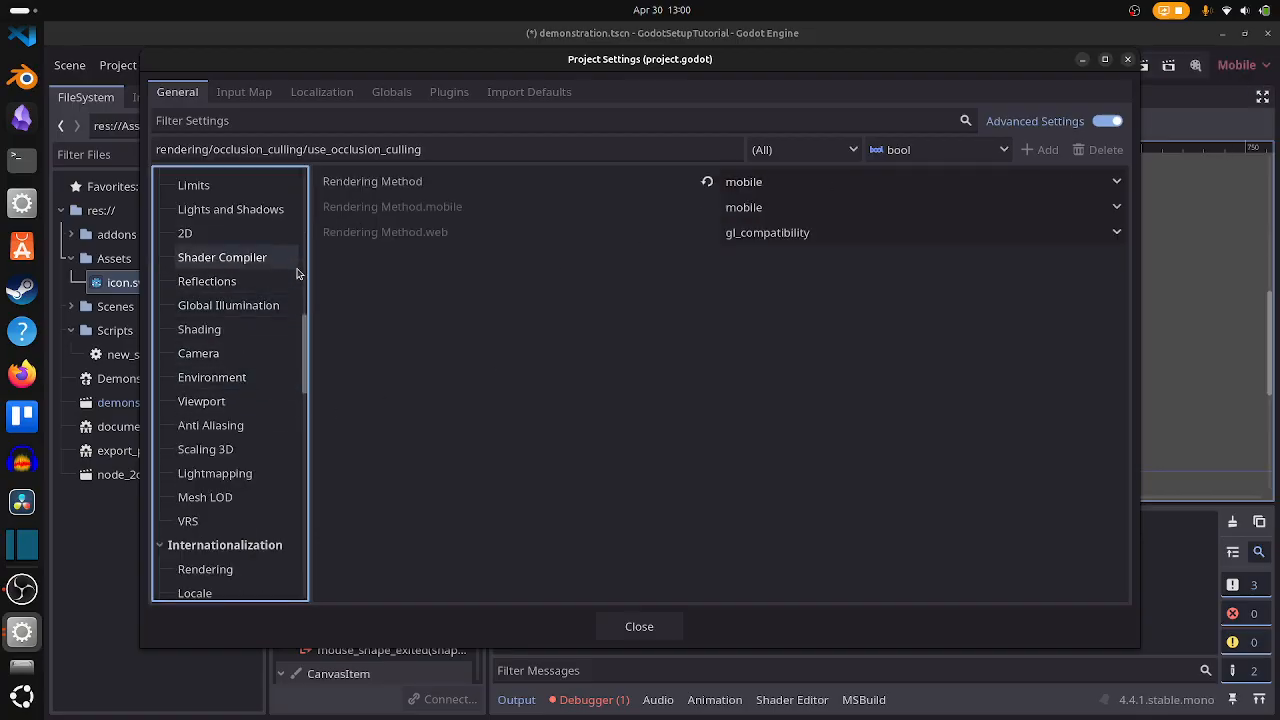
pyautogui.click(245, 284)
pyautogui.click(232, 305)
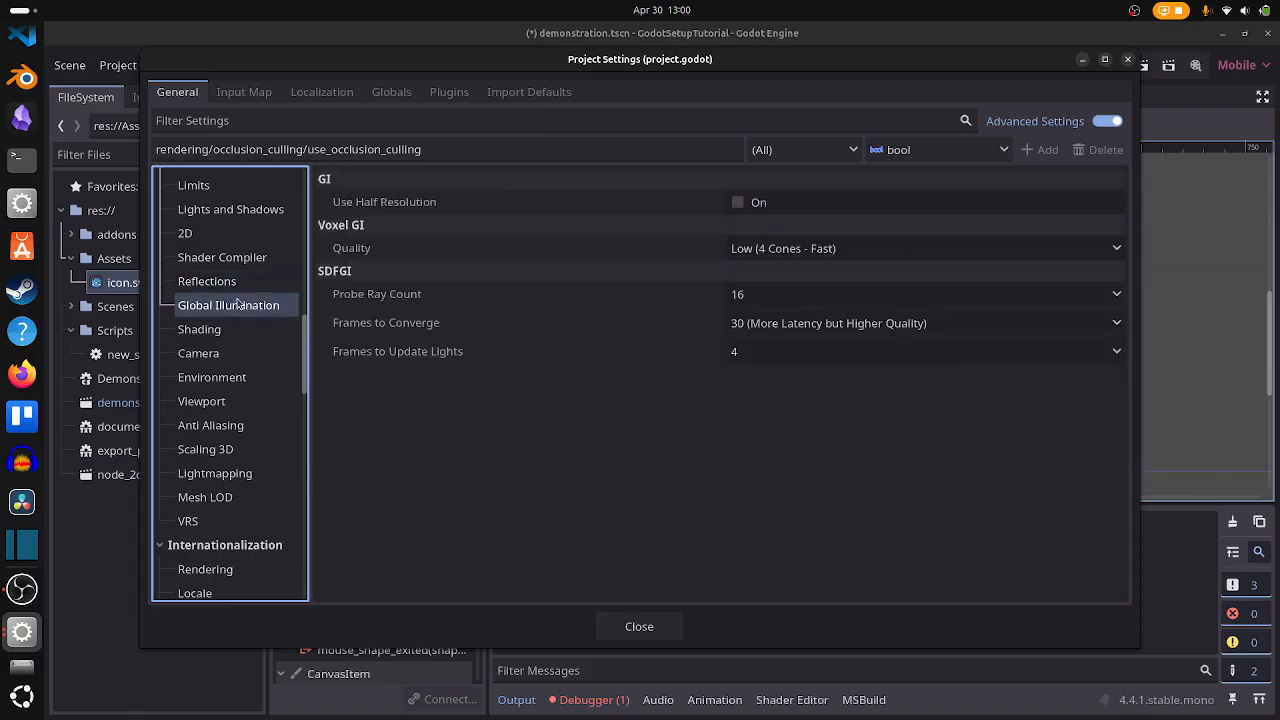
# Look through the GUI Timers settings and the Input Devices settings for Pointing, Compatibility, Sensors and Buffering
pyautogui.scroll(-5, 240, 300)
pyautogui.click(222, 400)
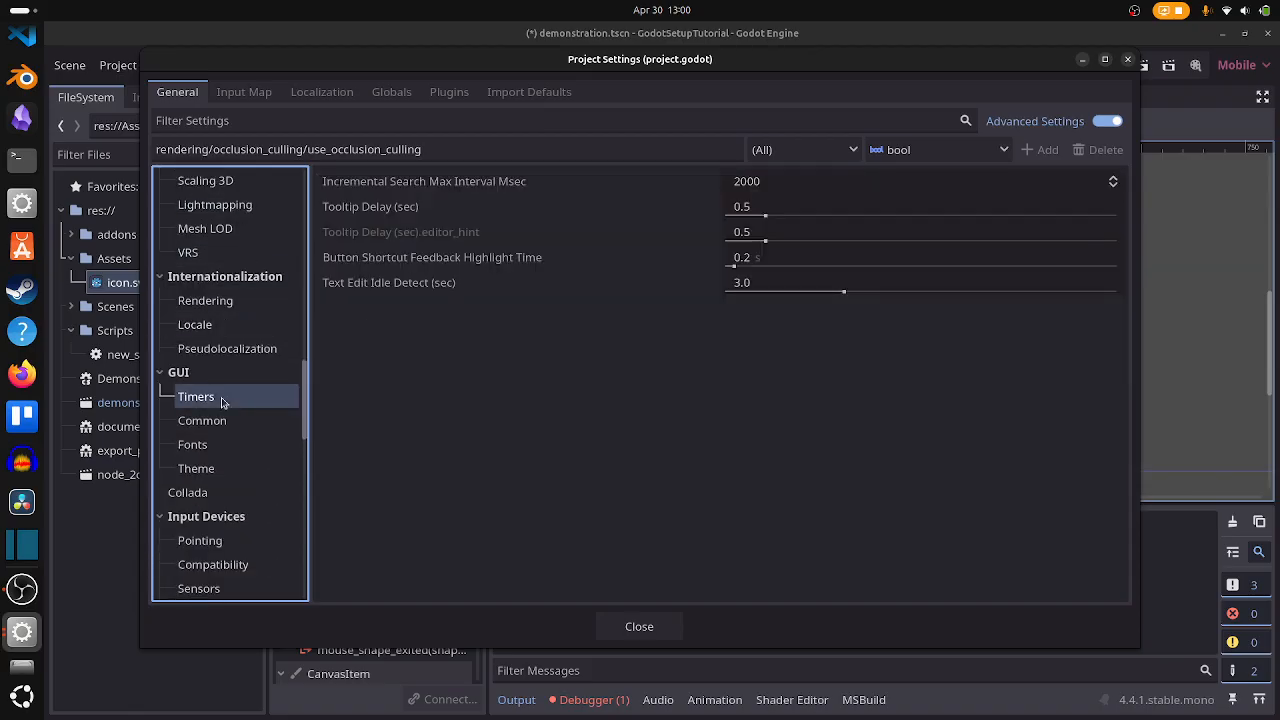
pyautogui.scroll(-4, 224, 405)
pyautogui.click(245, 380)
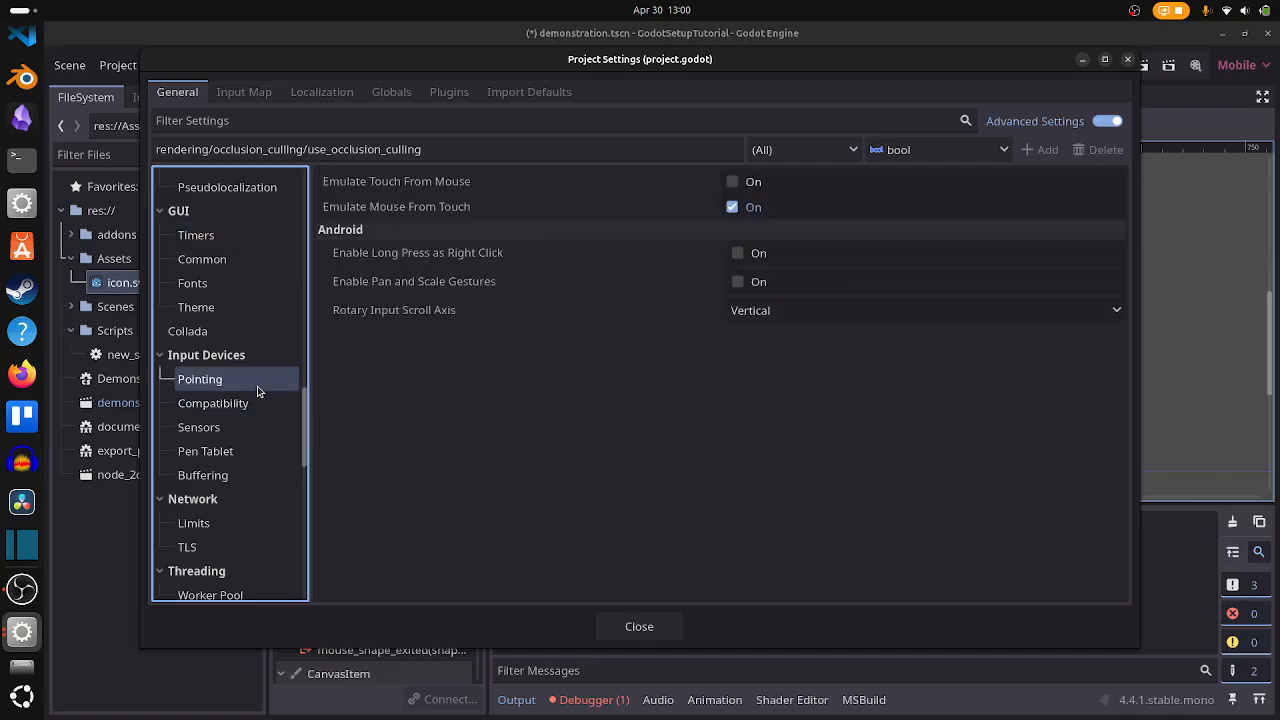
pyautogui.click(242, 404)
pyautogui.click(232, 428)
pyautogui.click(229, 478)
# Look through the Network TLS, XR Shaders, Memory Limits and Editor Movie Writer settings
pyautogui.scroll(-3, 232, 470)
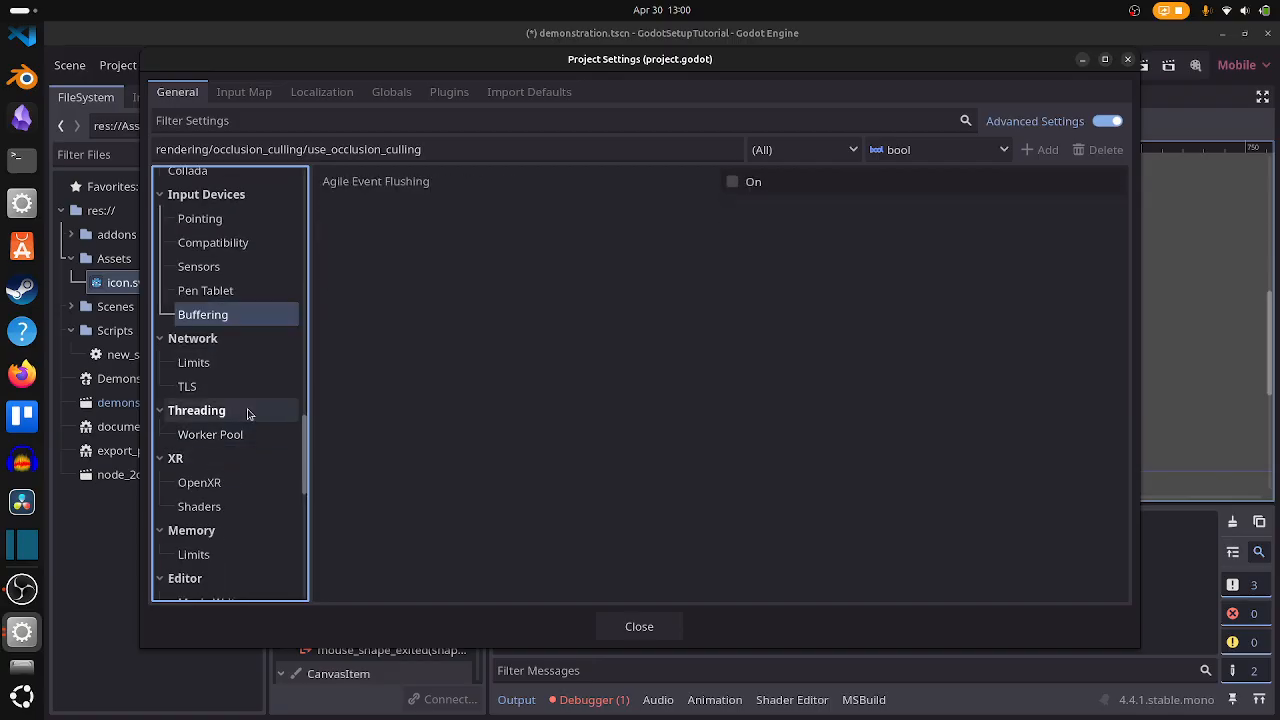
pyautogui.click(257, 392)
pyautogui.click(224, 500)
pyautogui.scroll(-3, 226, 495)
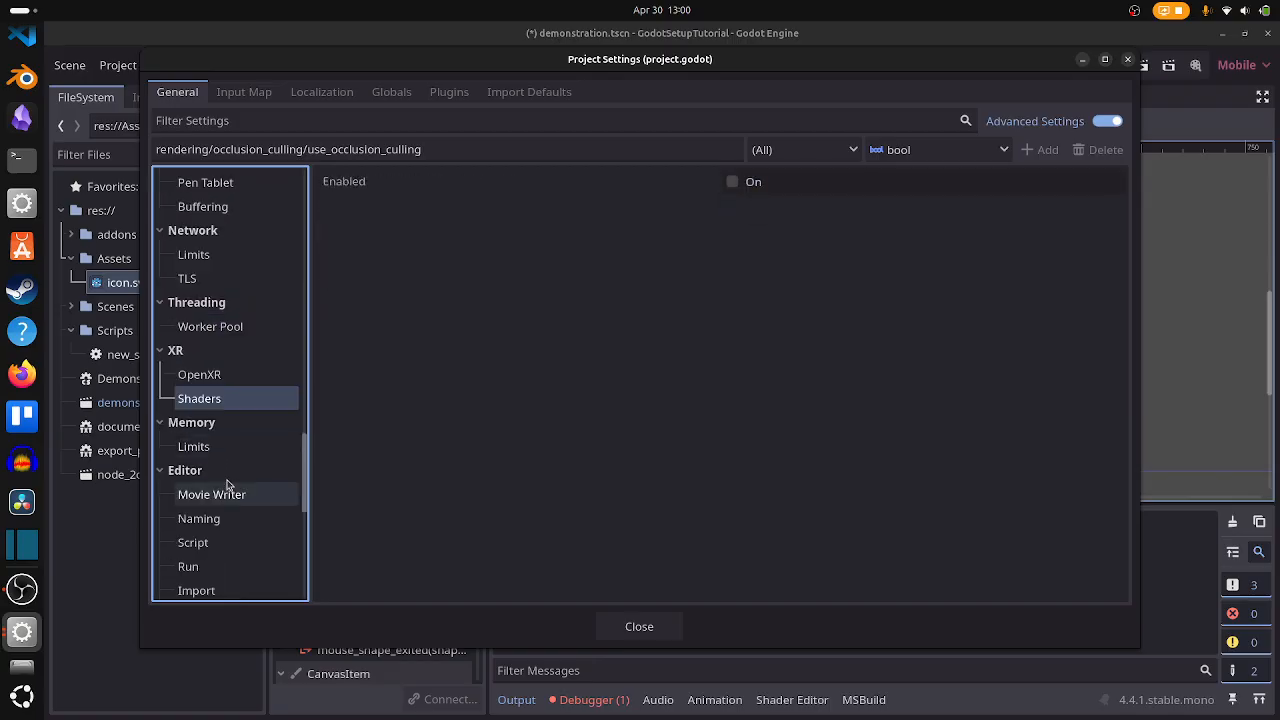
pyautogui.click(228, 447)
pyautogui.click(232, 492)
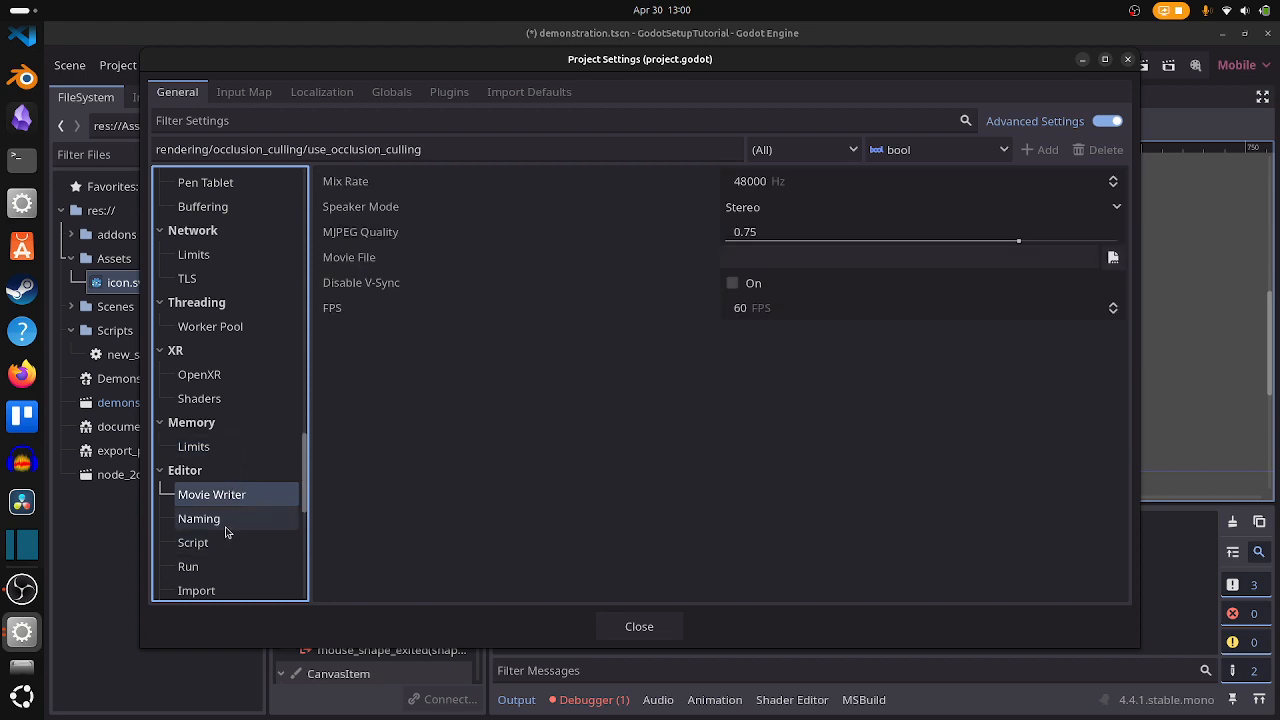
# Examine Scene Name Casing in the Editor Naming settings and close the project settings
pyautogui.click(205, 524)
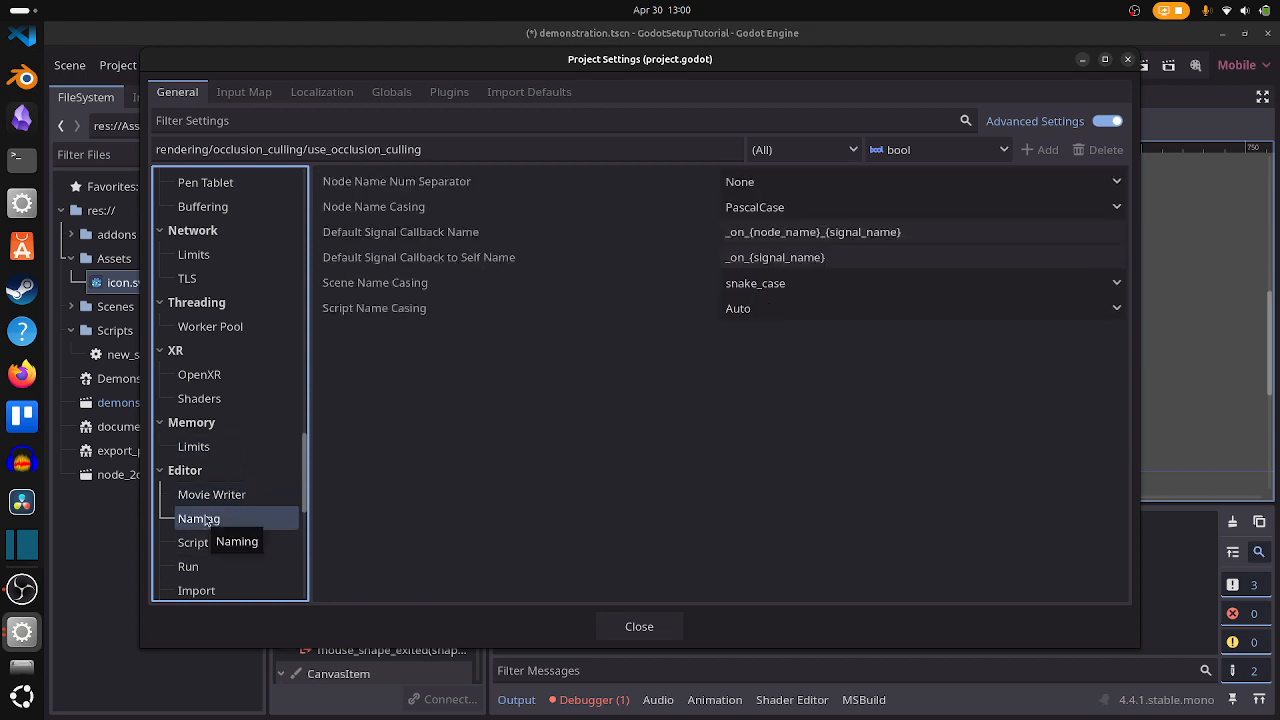
pyautogui.click(436, 288)
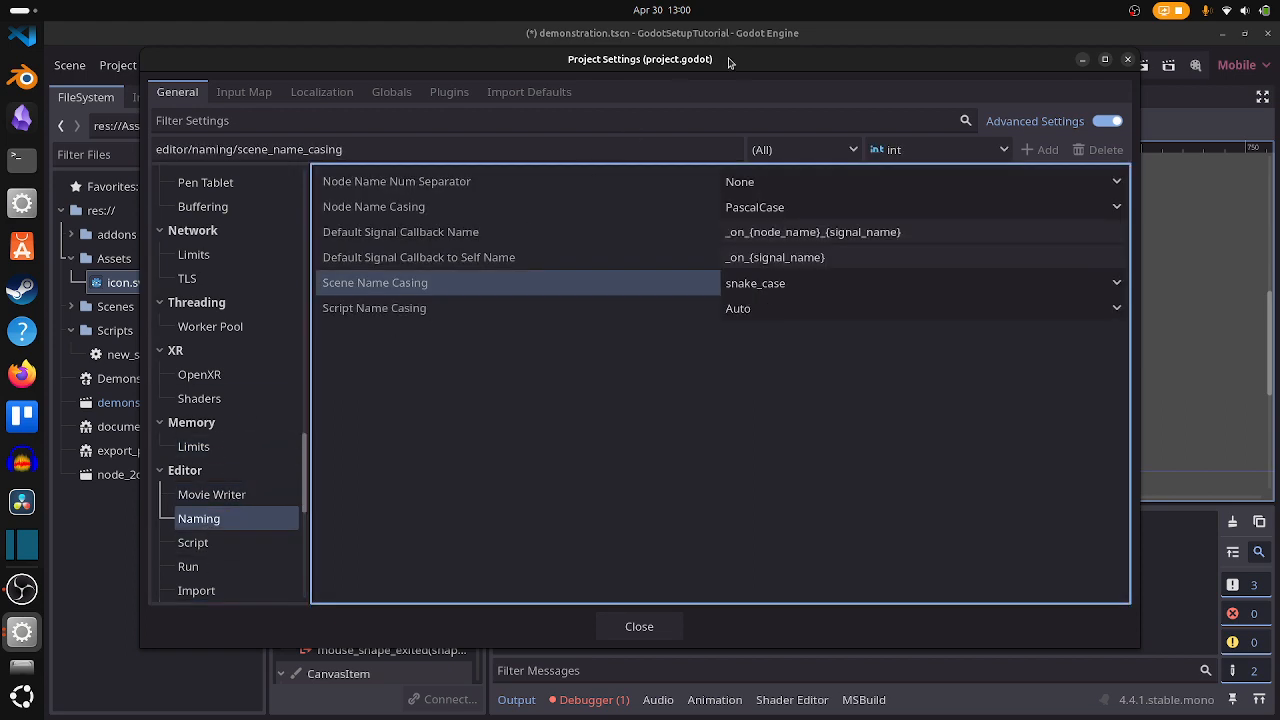
pyautogui.moveTo(728, 62); pyautogui.dragTo(656, 268)
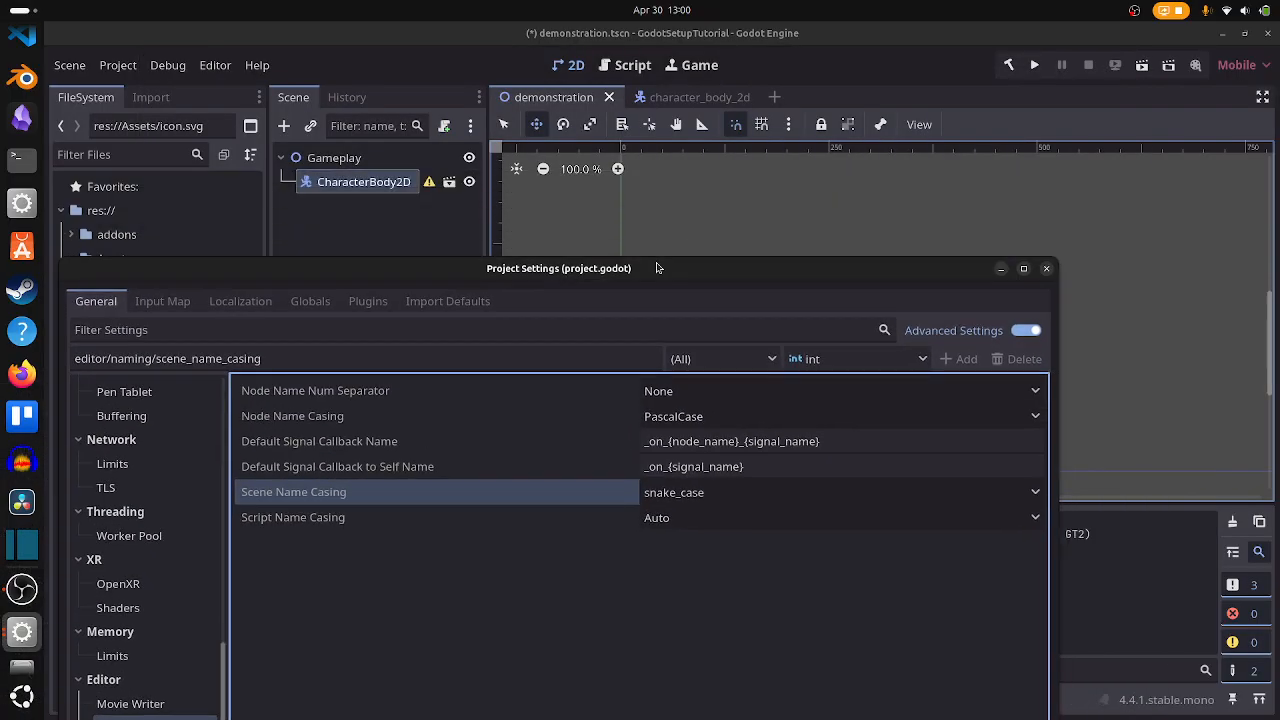
pyautogui.click(1046, 268)
# View the character_body_2d scene and create a new scene with a Node2D root
pyautogui.click(686, 98)
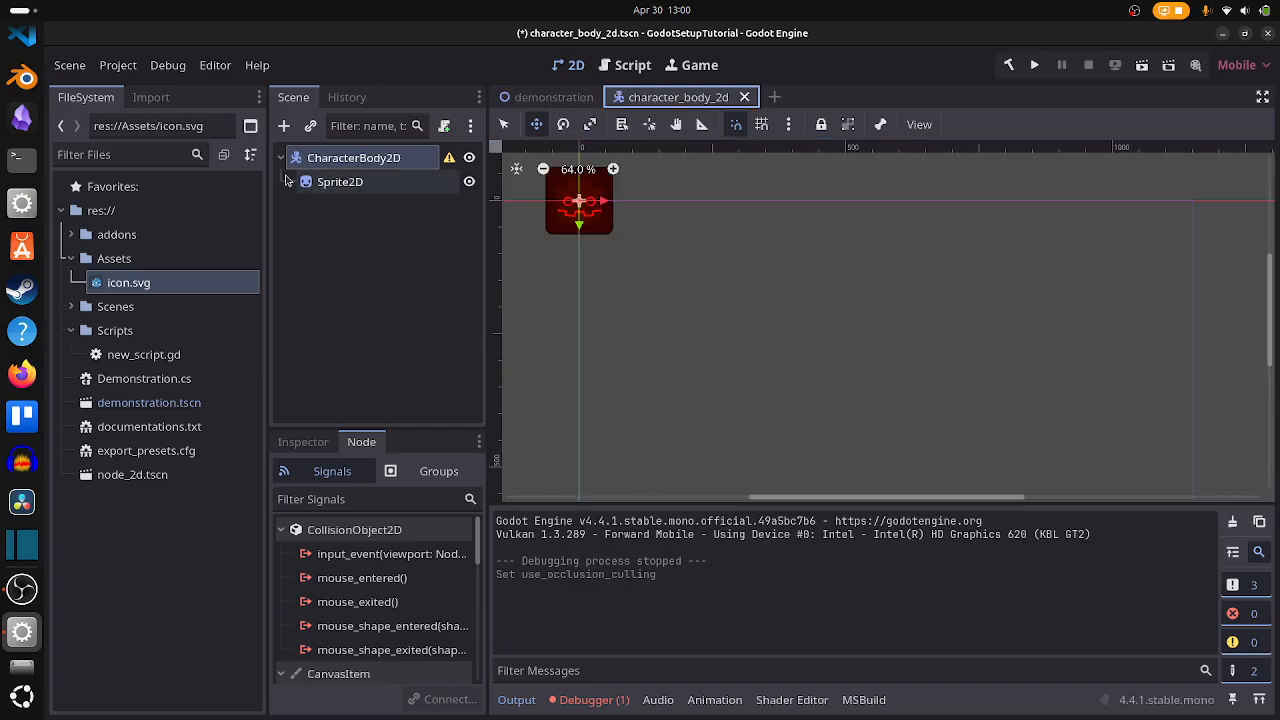
pyautogui.click(774, 97)
pyautogui.click(435, 188)
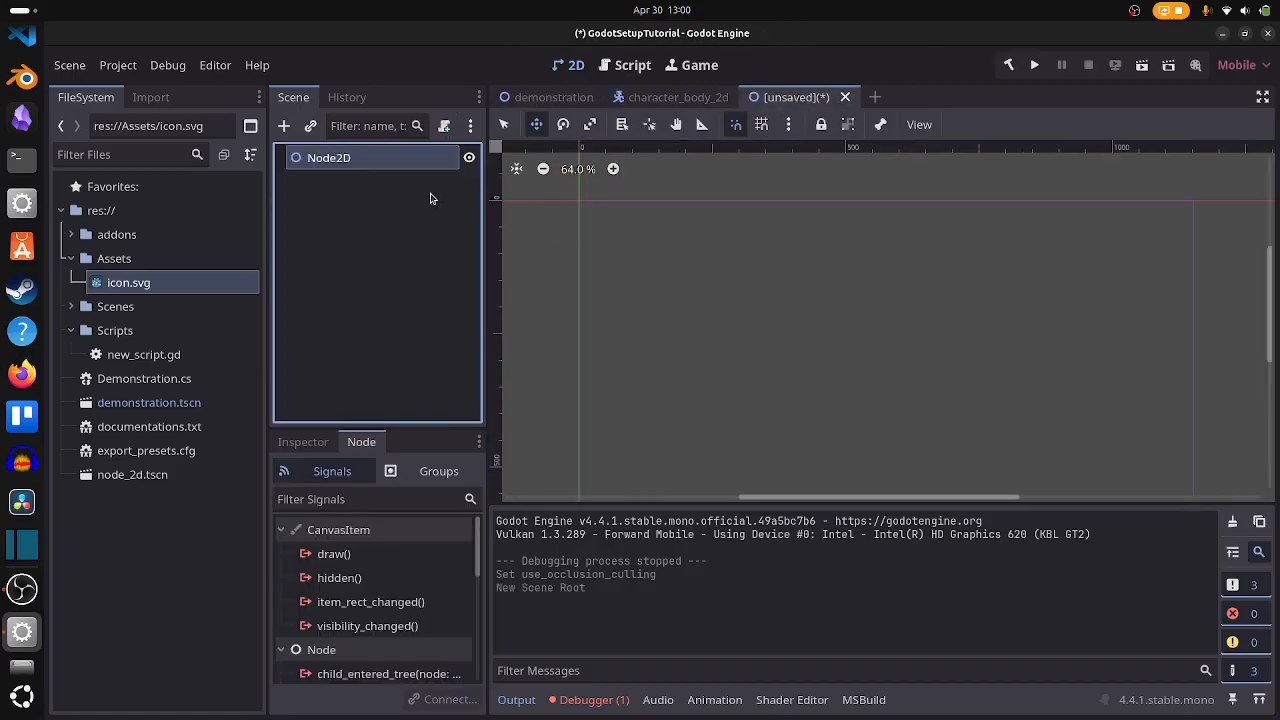
pyautogui.click(313, 166)
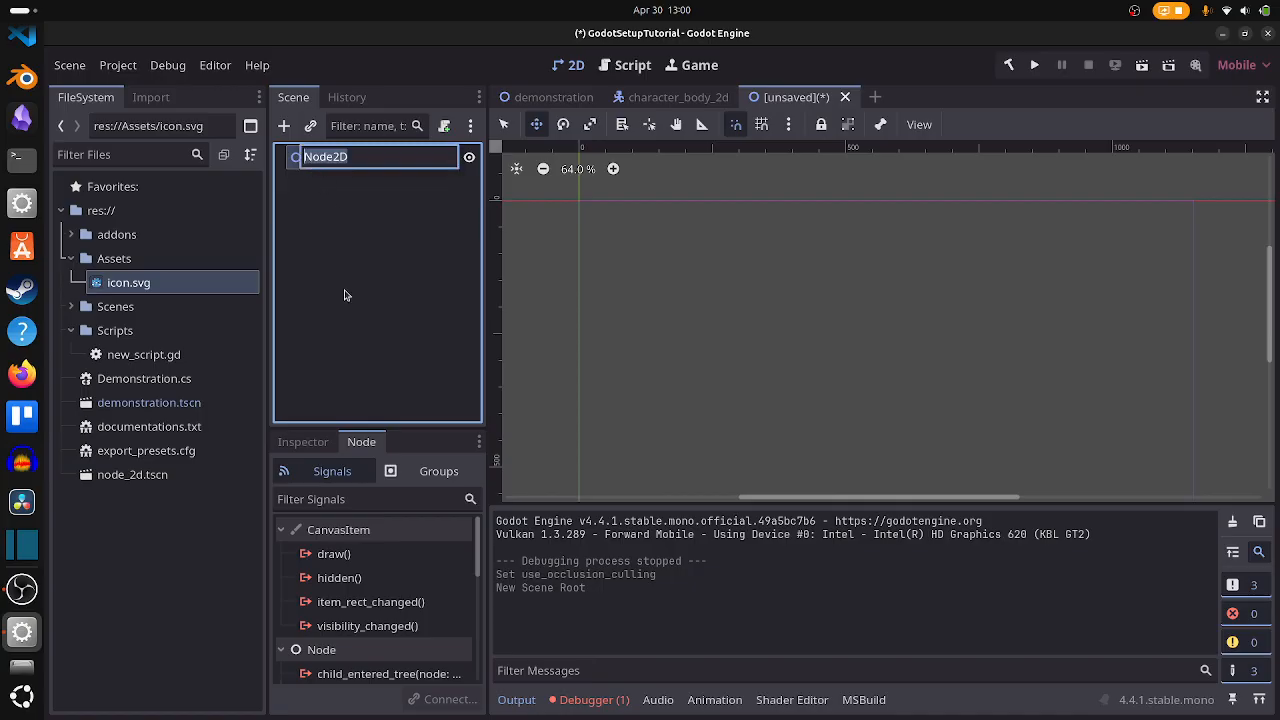
pyautogui.click(344, 291)
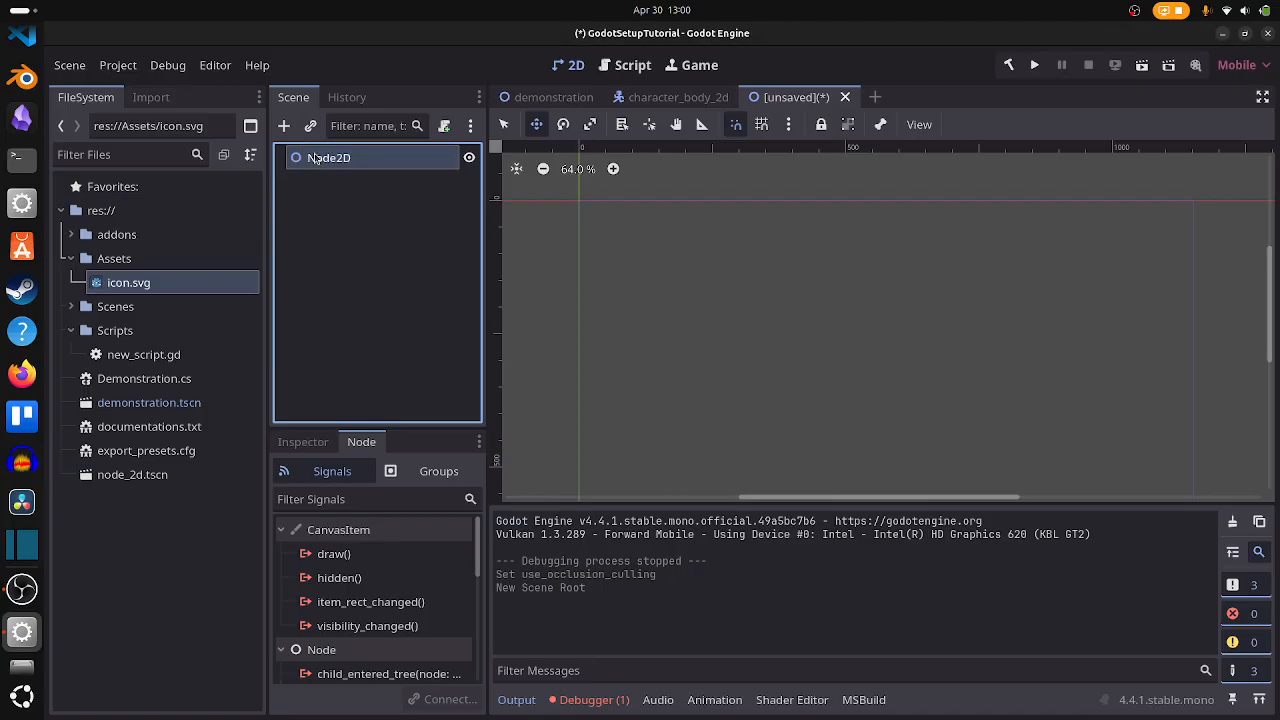
# Add an AnimationPlayer node as a child of the Node2D root
pyautogui.click(284, 125)
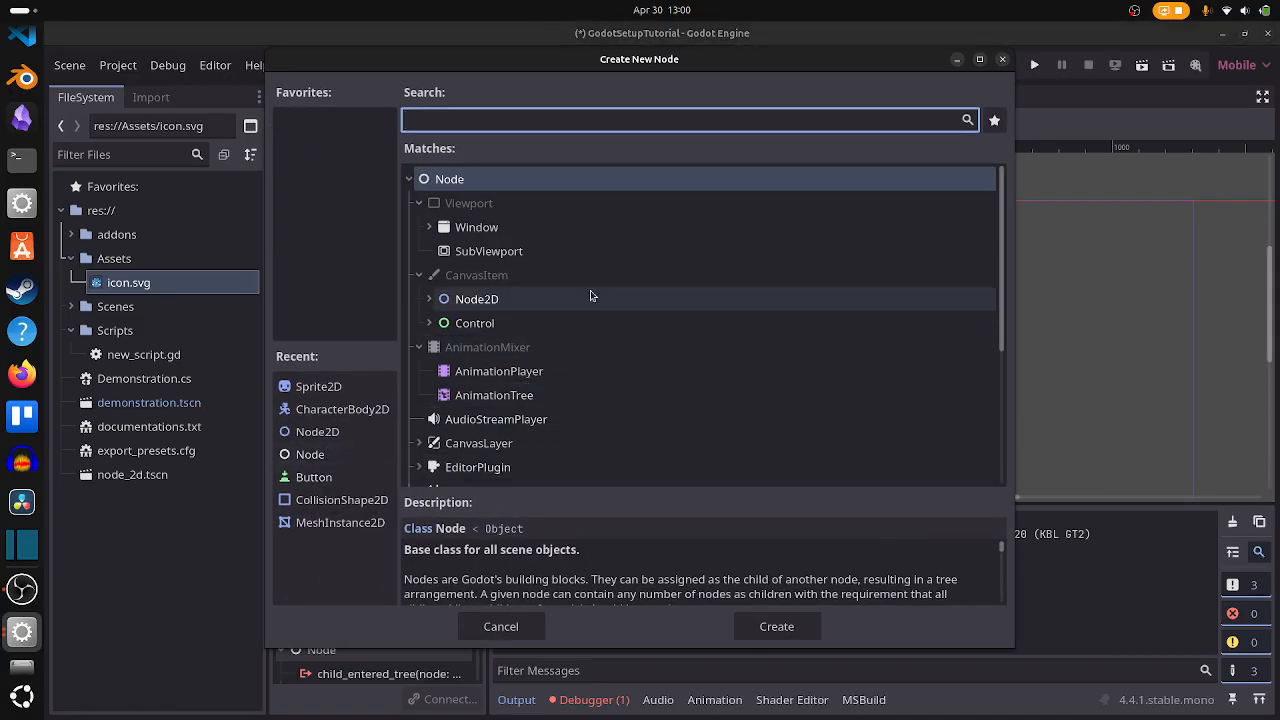
pyautogui.scroll(-5, 527, 470)
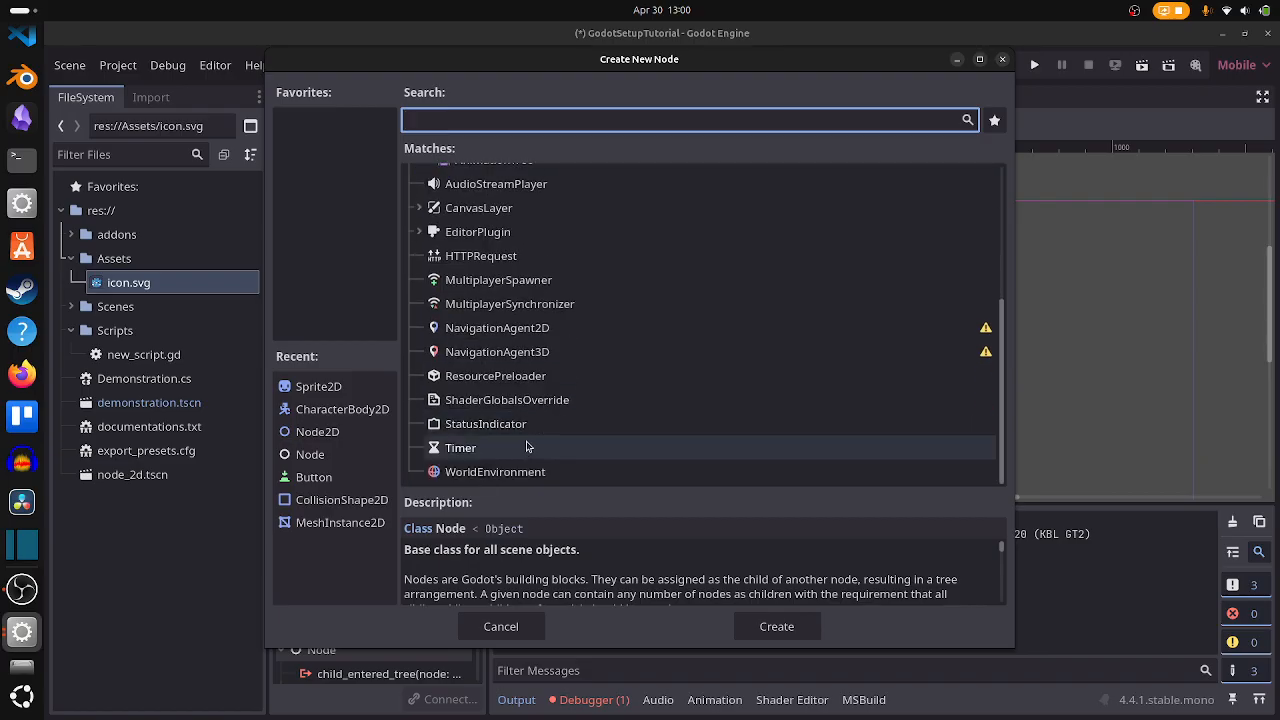
pyautogui.scroll(5, 530, 440)
pyautogui.scroll(-1, 543, 375)
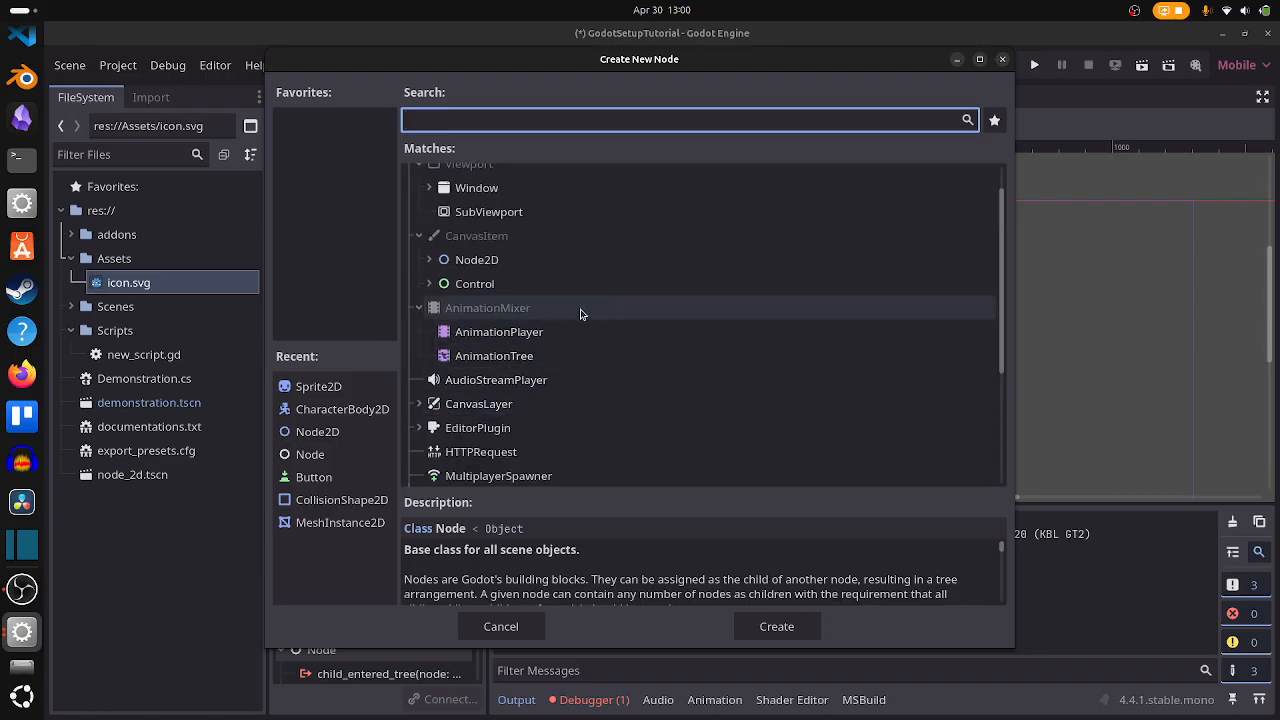
pyautogui.doubleClick(571, 331)
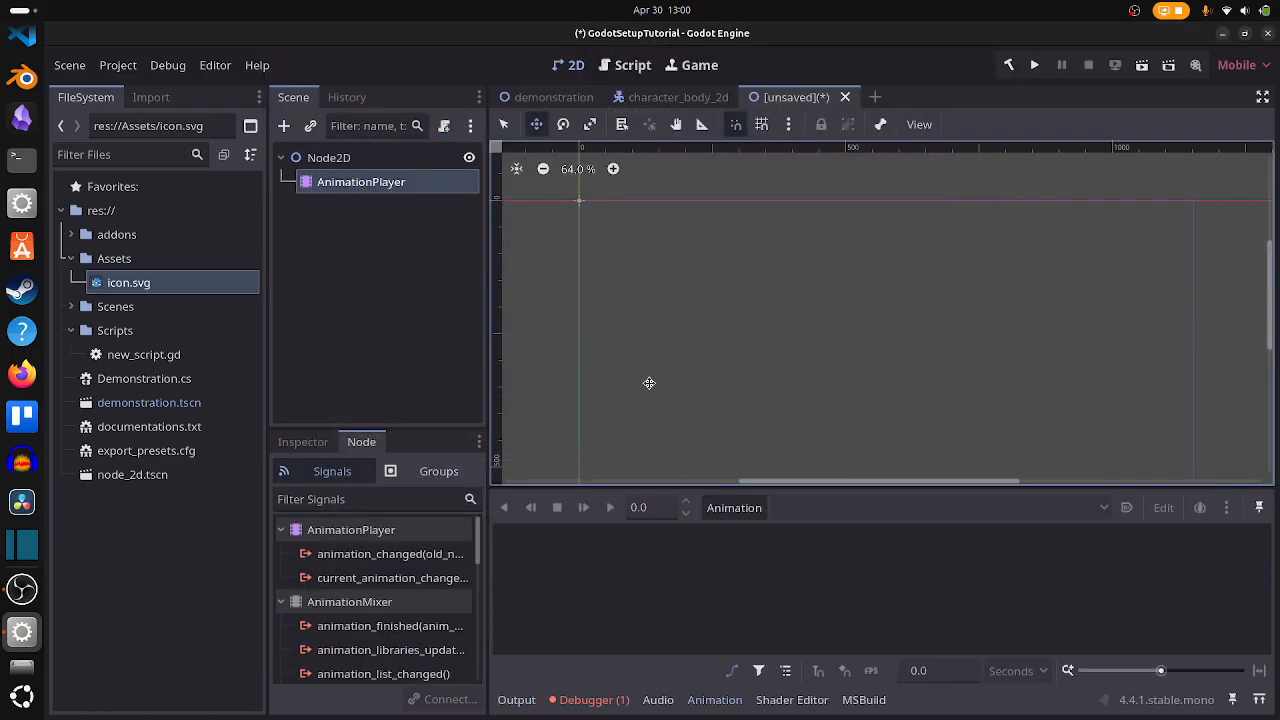
pyautogui.click(403, 180)
pyautogui.click(363, 234)
pyautogui.click(333, 190)
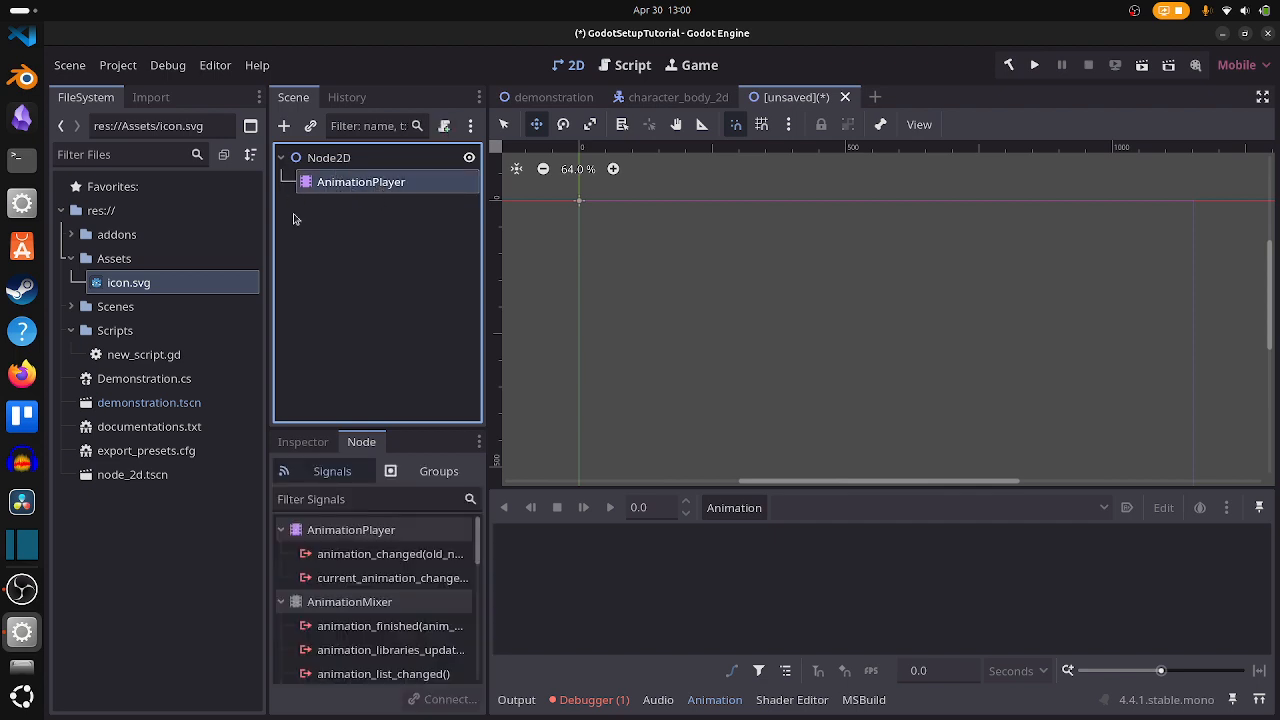
# Reopen the project settings and examine Node Name Casing and the Scene Name Casing choices in the Editor Naming settings
pyautogui.click(117, 65)
pyautogui.click(140, 88)
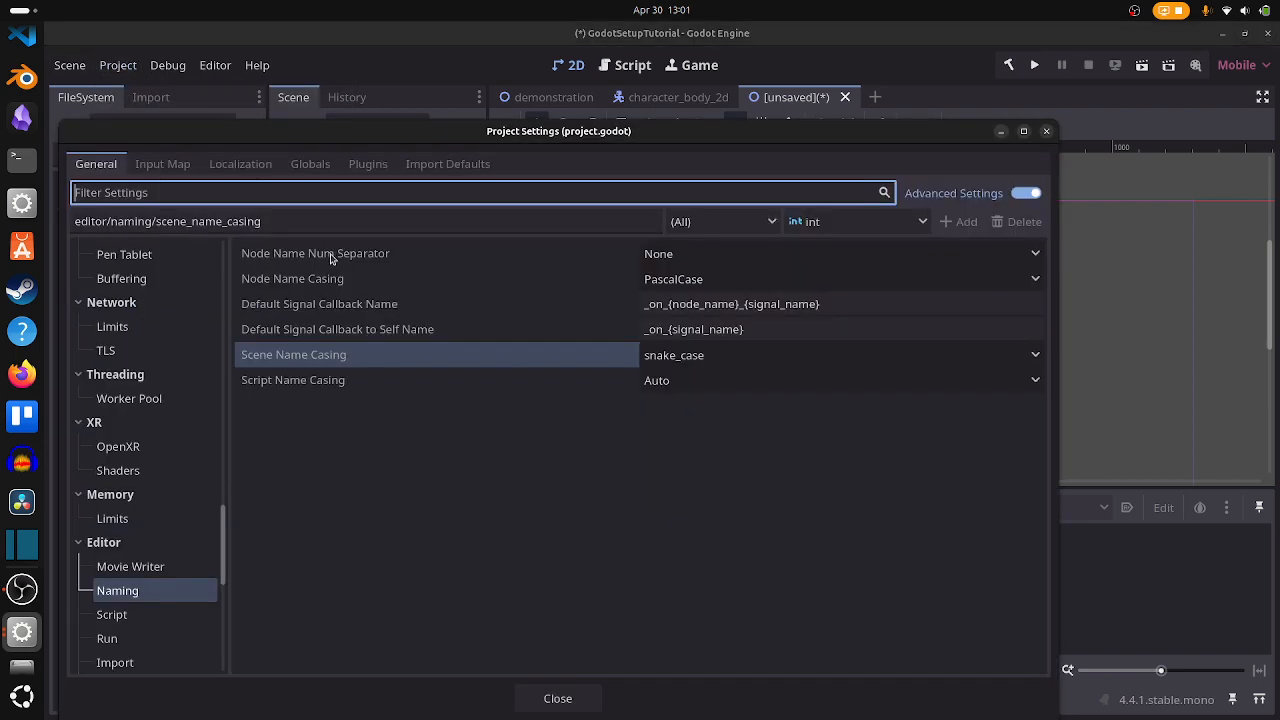
pyautogui.click(445, 414)
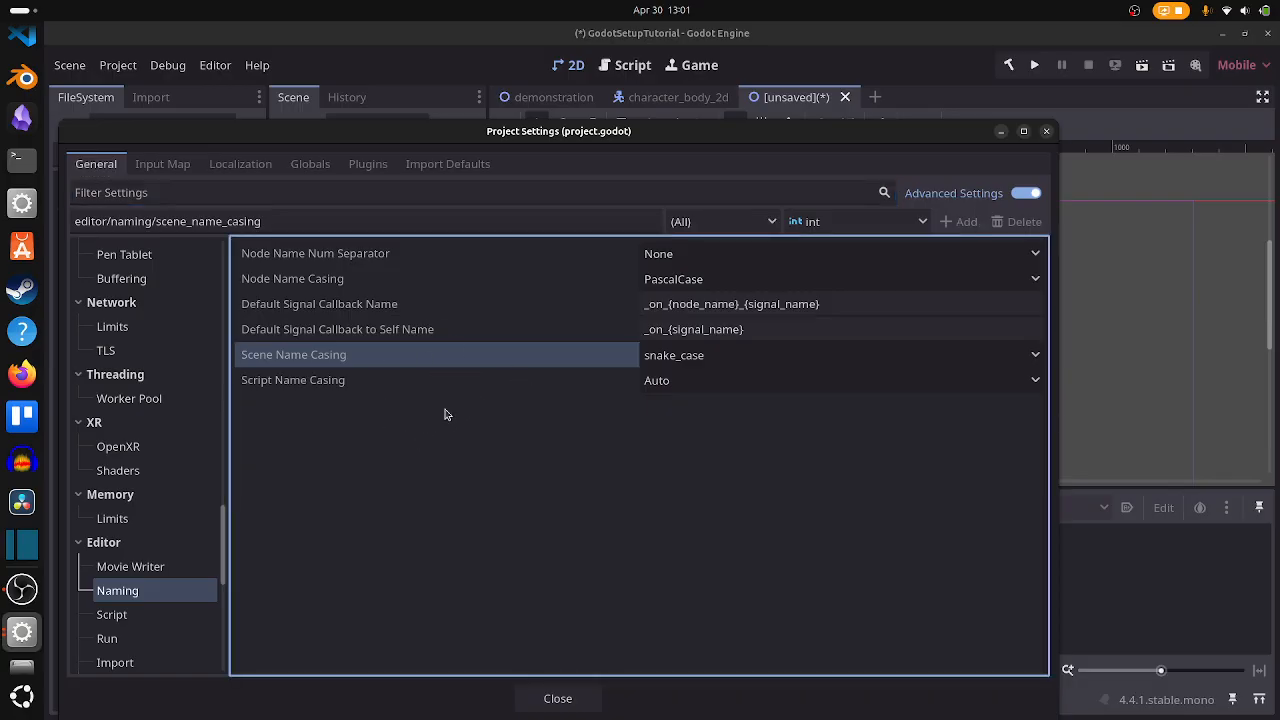
pyautogui.click(497, 292)
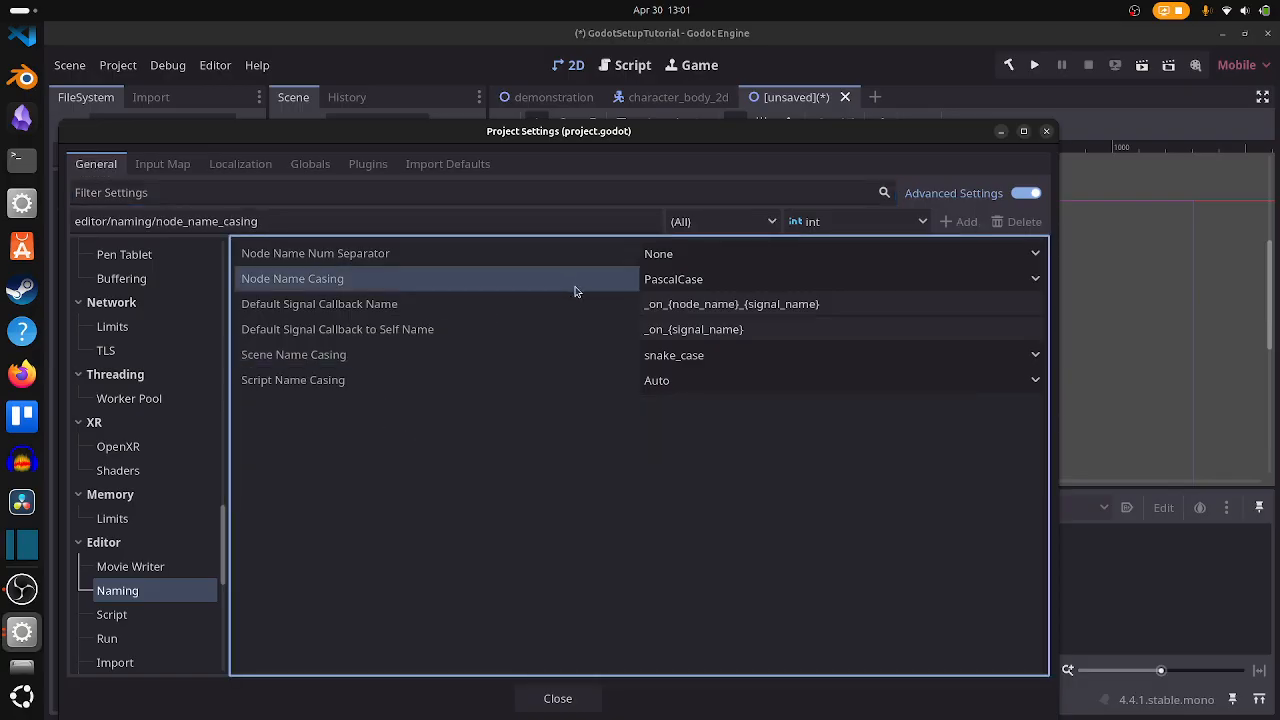
pyautogui.click(479, 363)
pyautogui.click(657, 358)
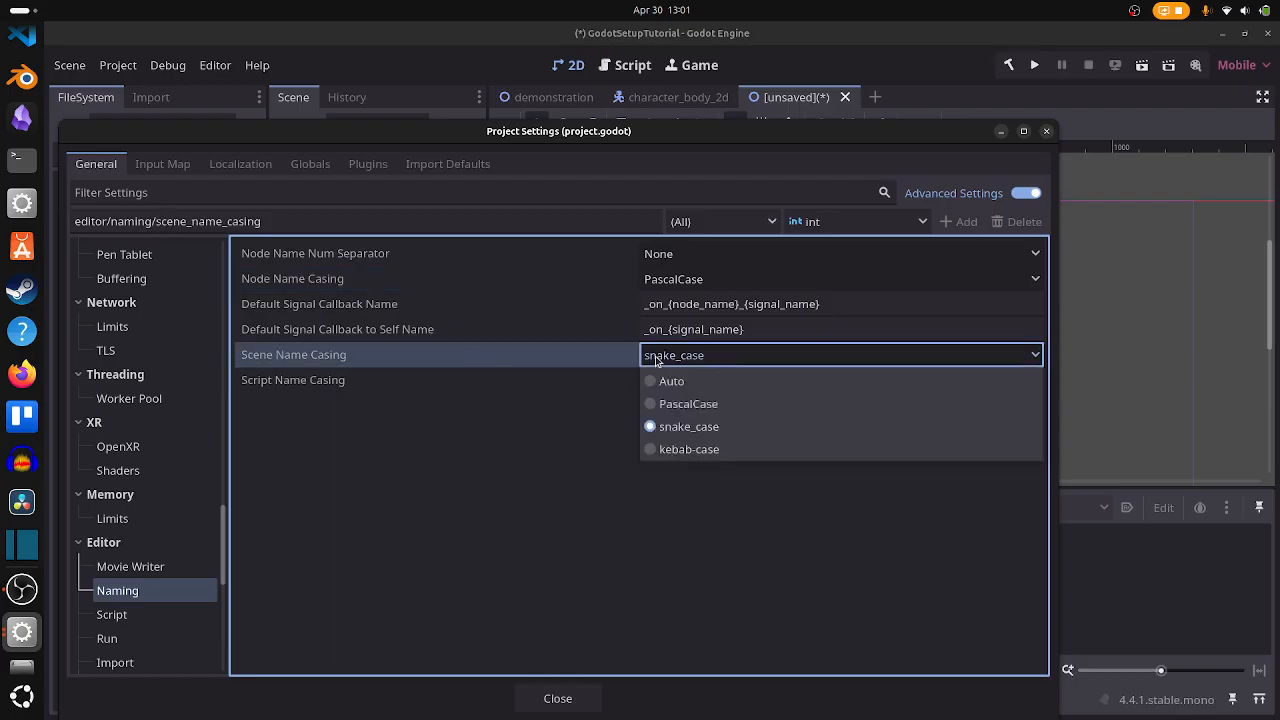
pyautogui.click(657, 360)
# Set Script Name Casing to kebab-case and close the project settings
pyautogui.click(703, 391)
pyautogui.click(713, 391)
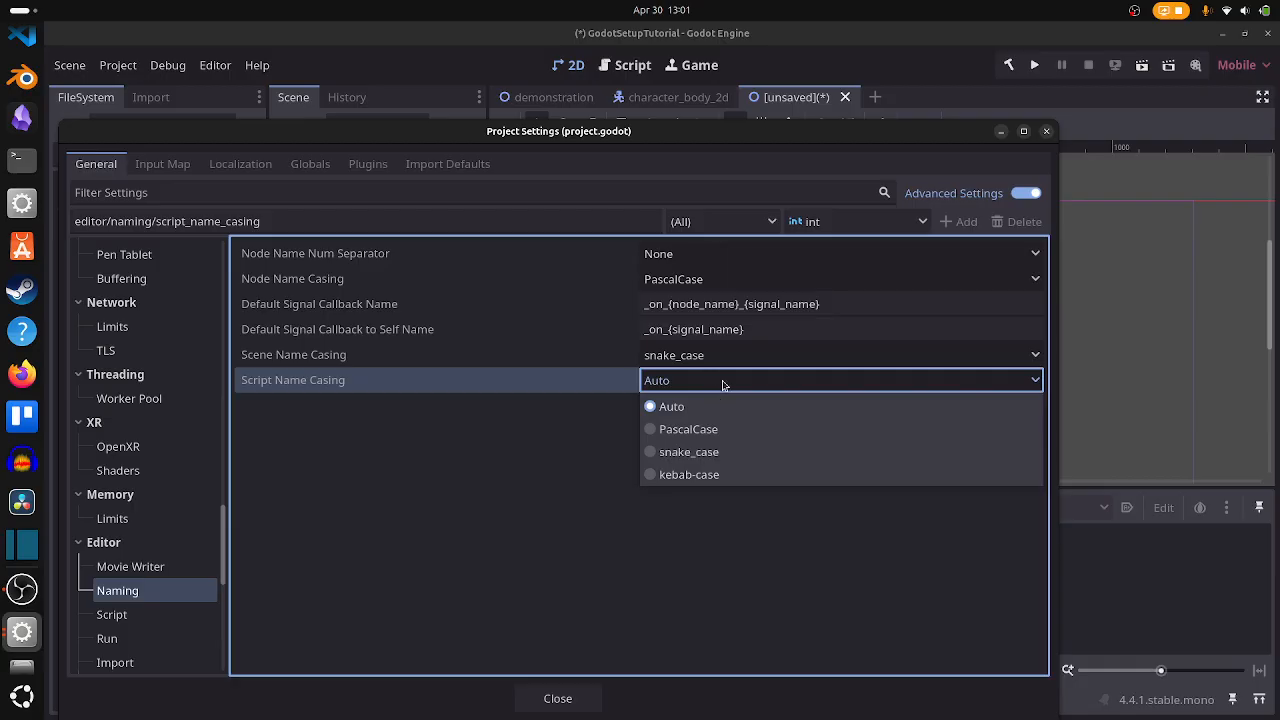
pyautogui.click(706, 474)
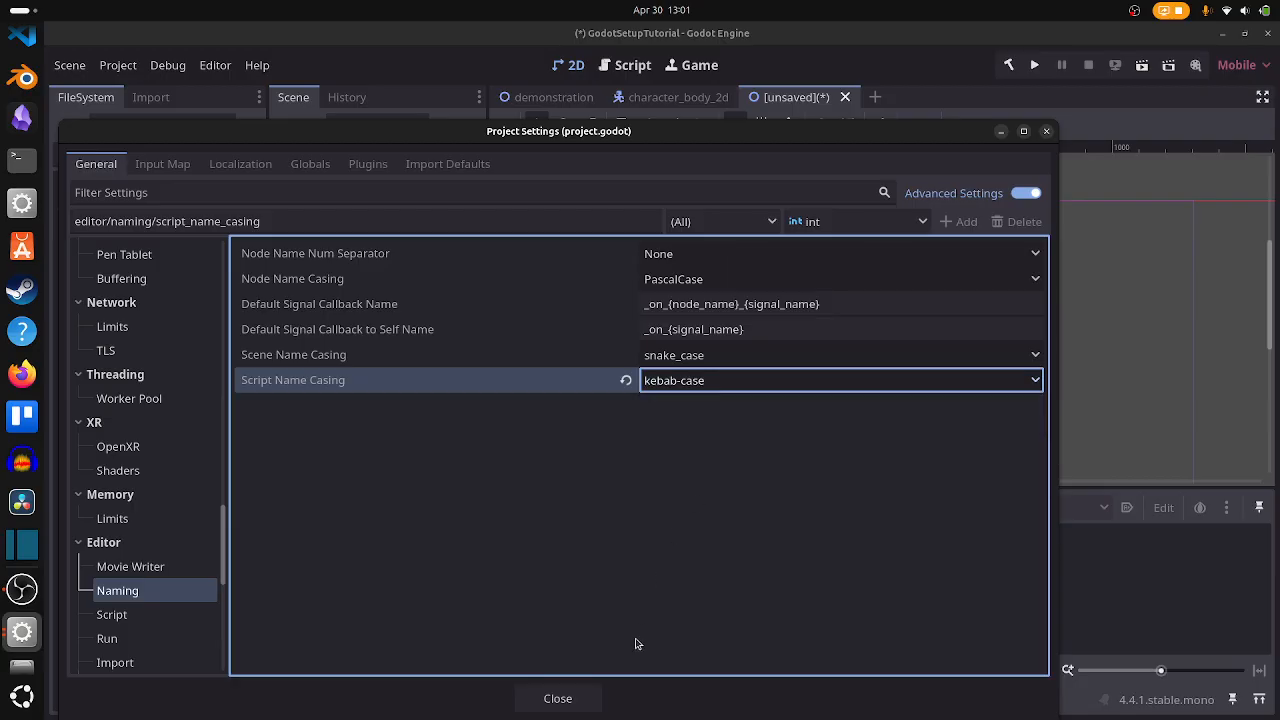
pyautogui.click(560, 697)
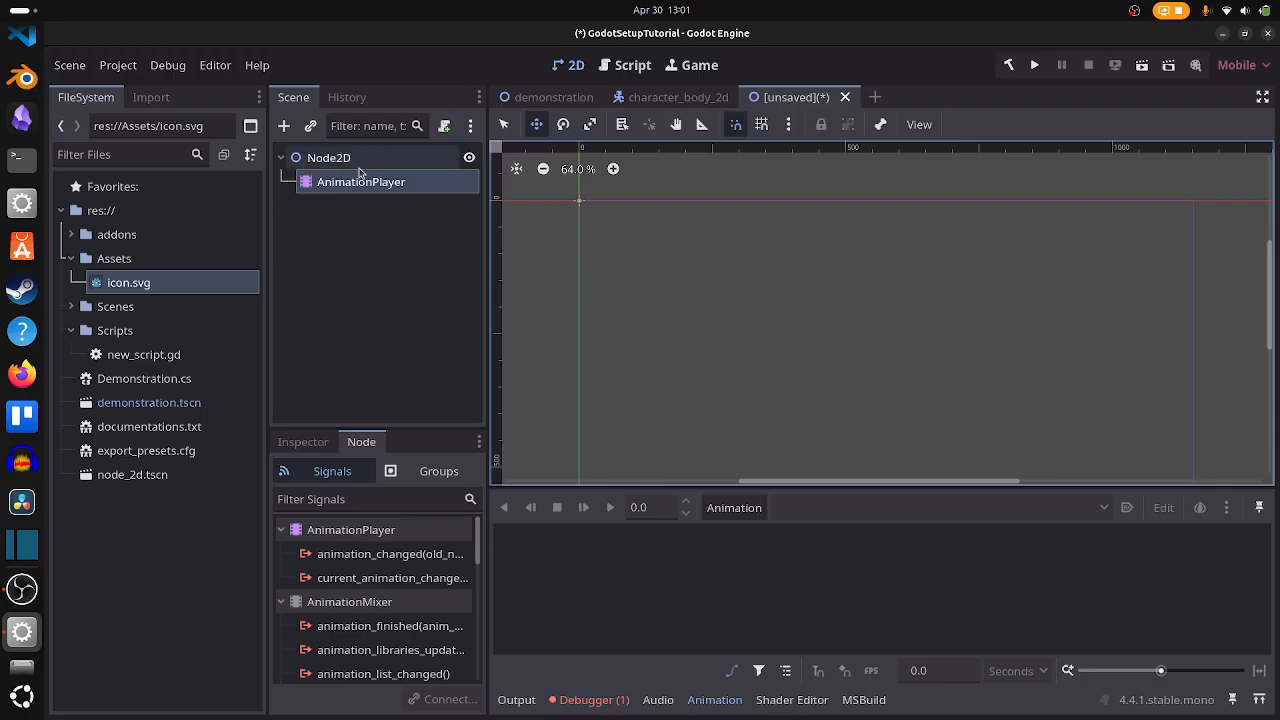
# Save the new scene as node_2d.tscn in the res:// folder, overwriting the existing file
pyautogui.hotkey('ctrl', 's')
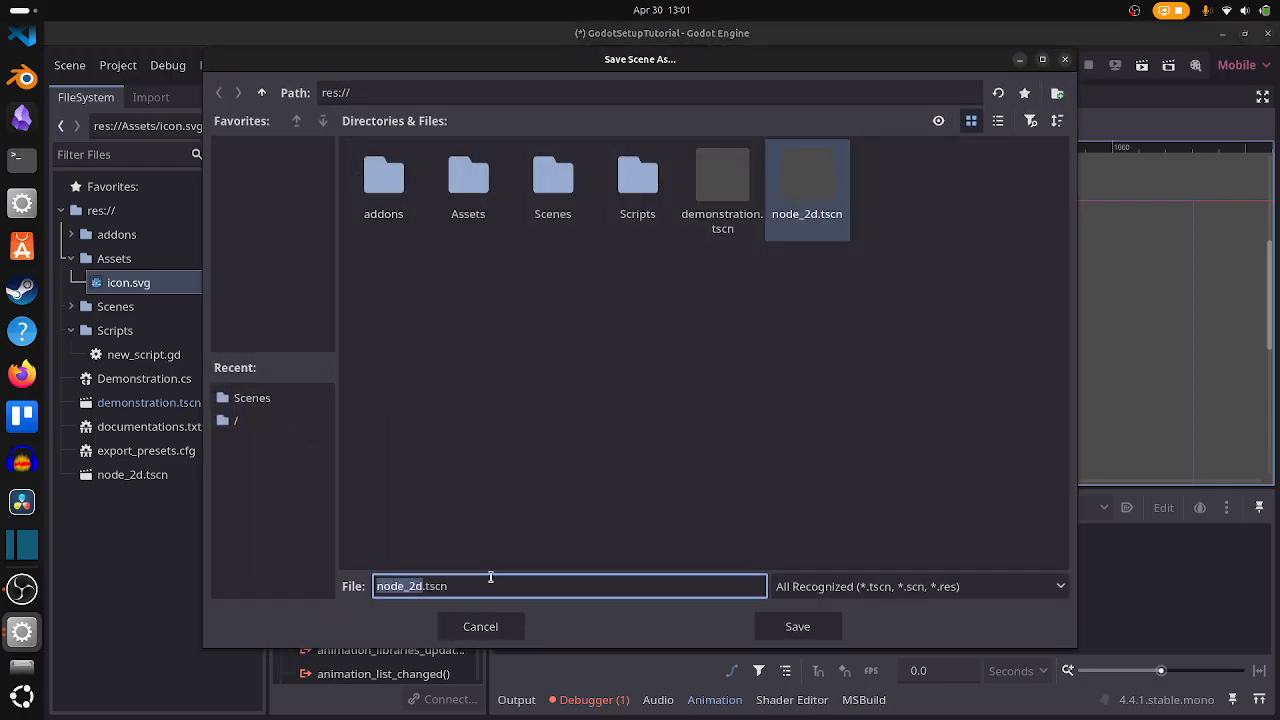
pyautogui.click(403, 586)
pyautogui.click(797, 632)
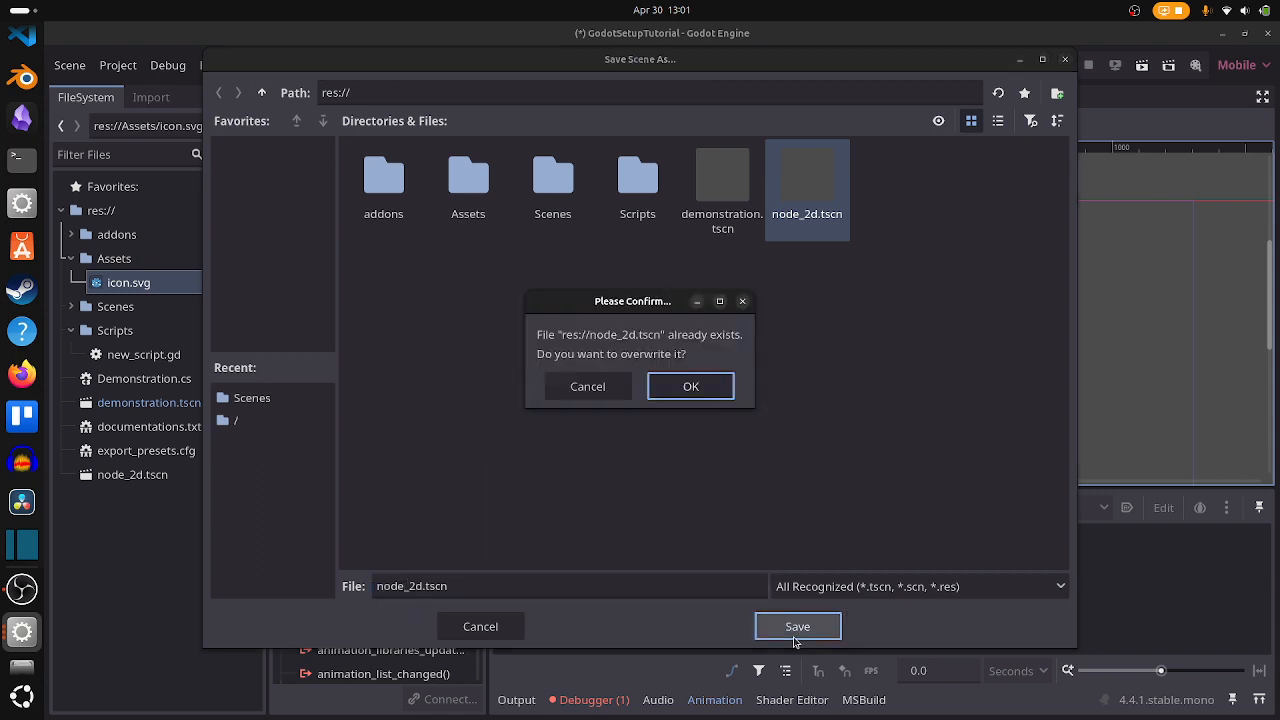
pyautogui.click(690, 386)
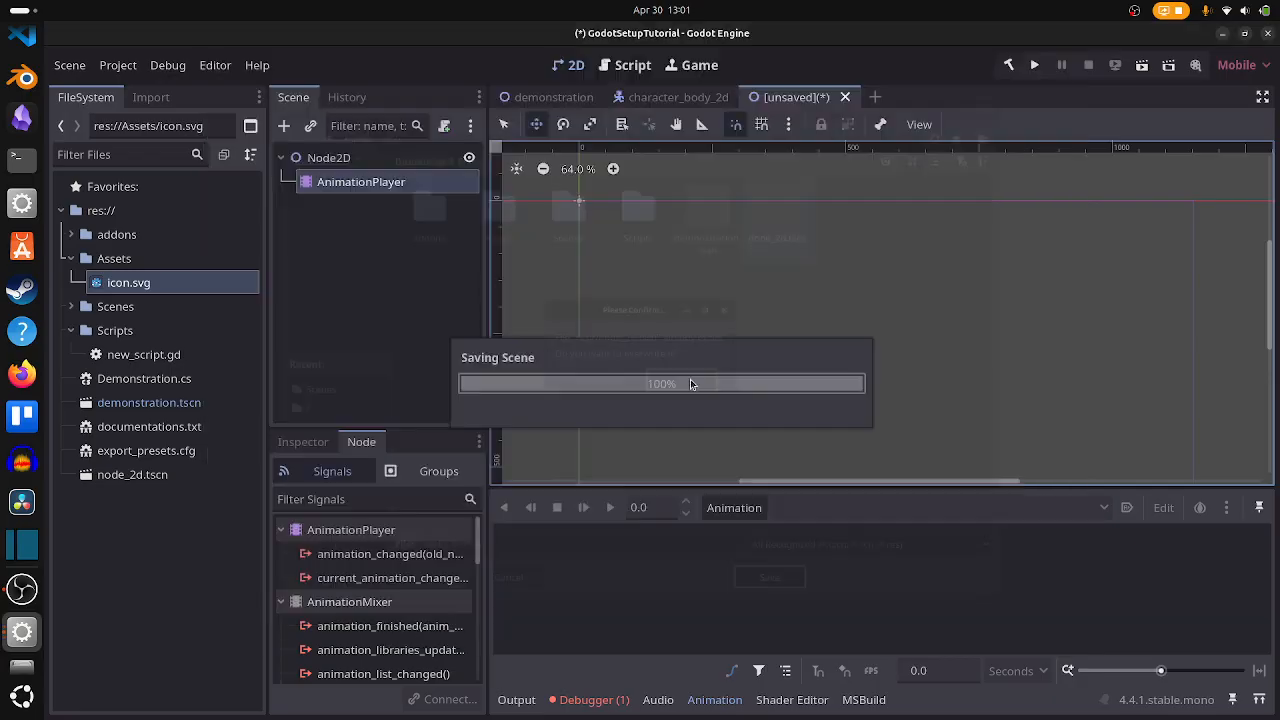
# Try to attach a C# script with the path res://node-2d.cs to the Node2D root
pyautogui.click(427, 160)
pyautogui.click(444, 125)
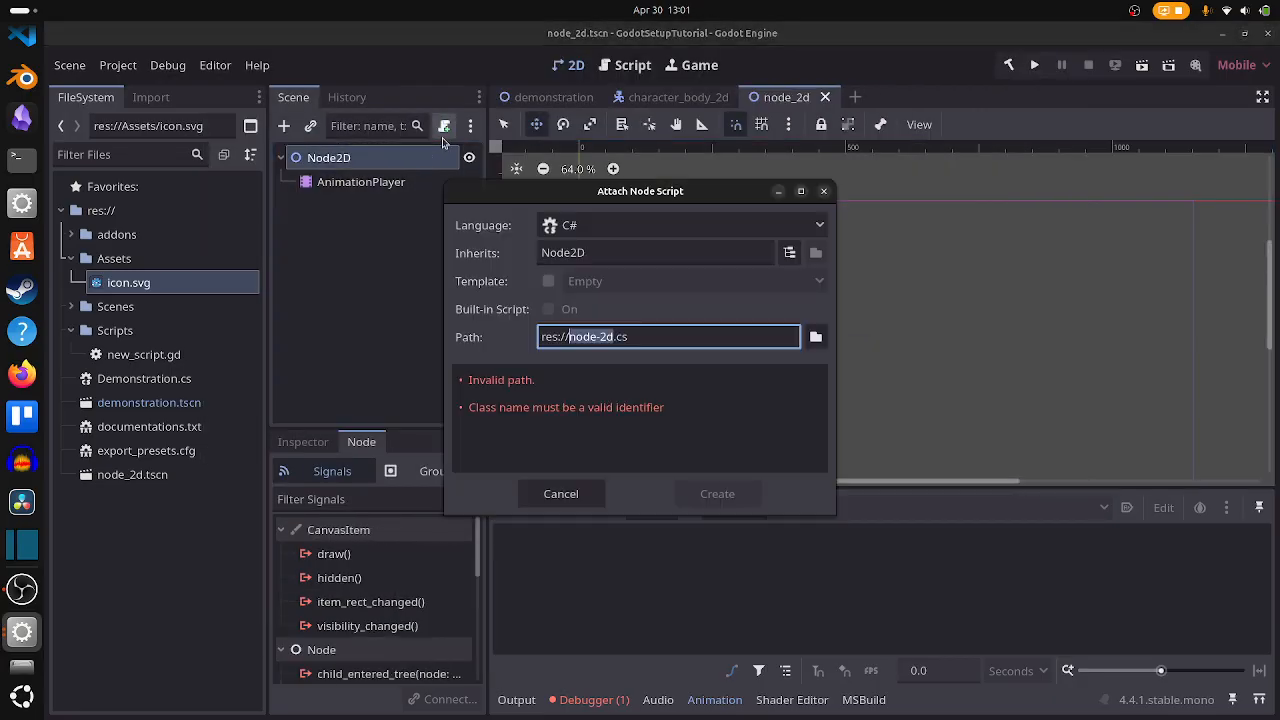
pyautogui.click(597, 337)
pyautogui.write('-')
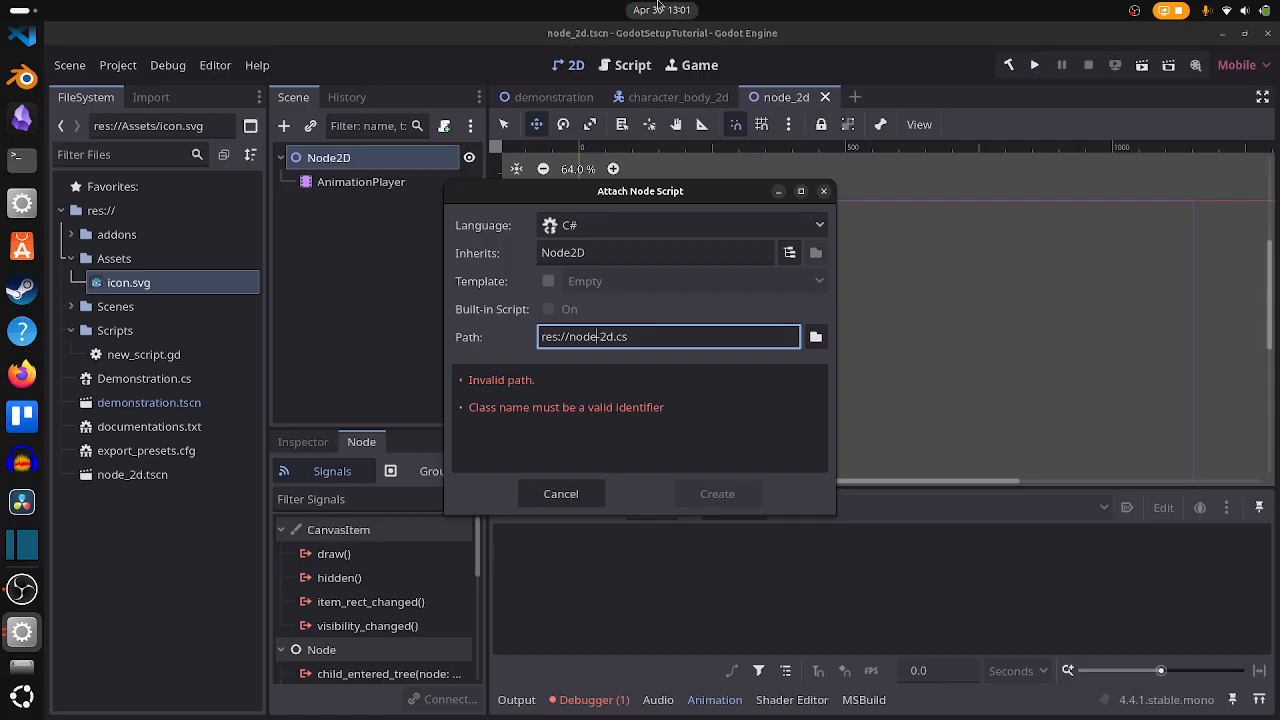
pyautogui.click(550, 500)
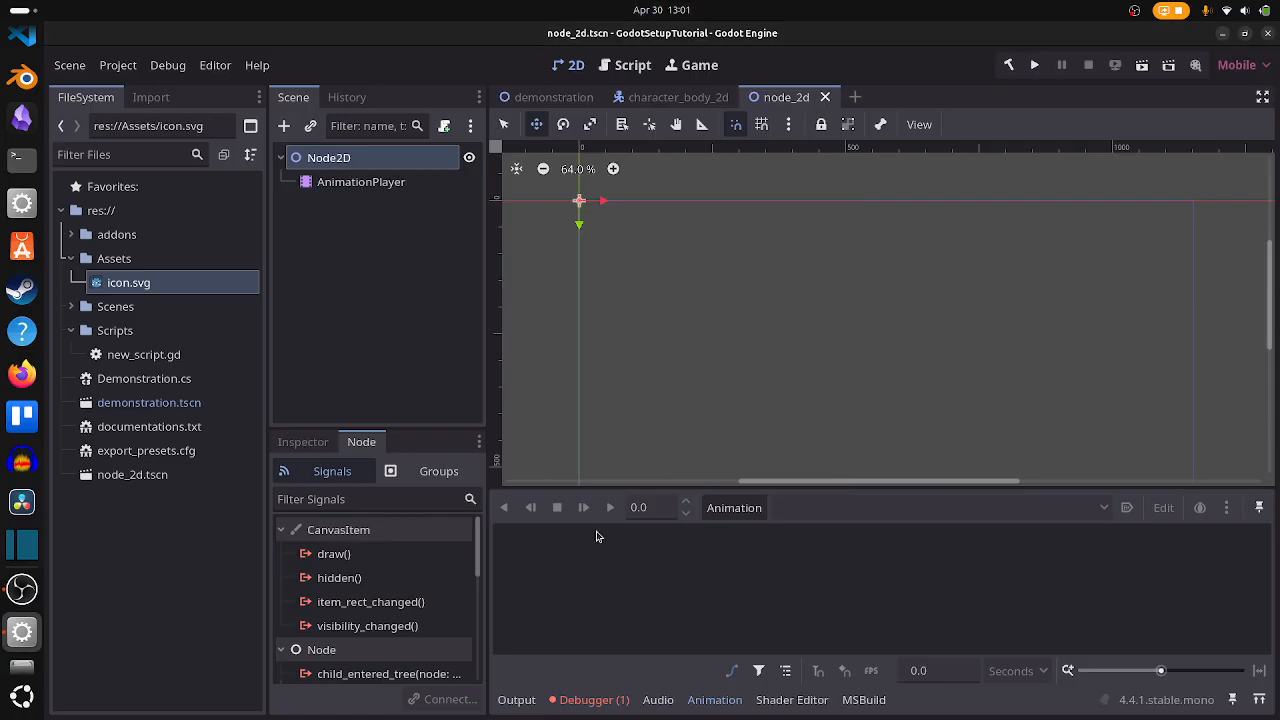
# Reopen the project settings and examine the Editor Script, Run and Import settings and the 2D Render layer names
pyautogui.click(124, 70)
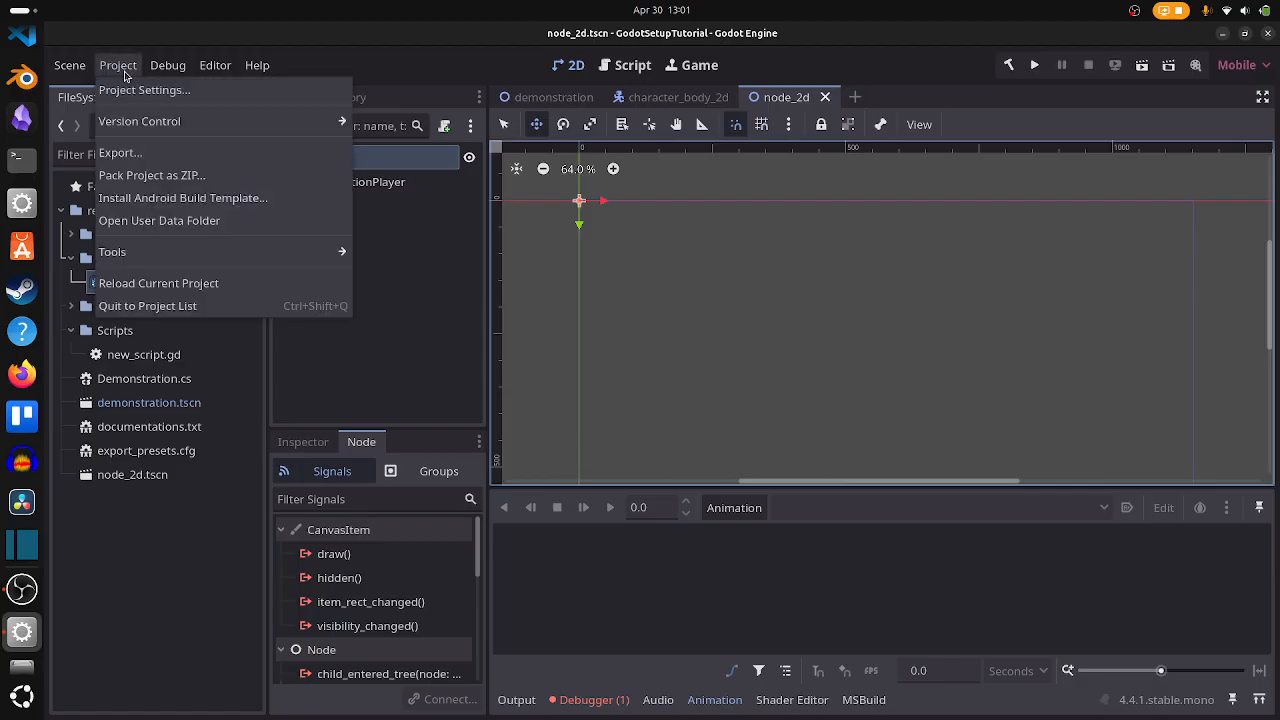
pyautogui.click(140, 90)
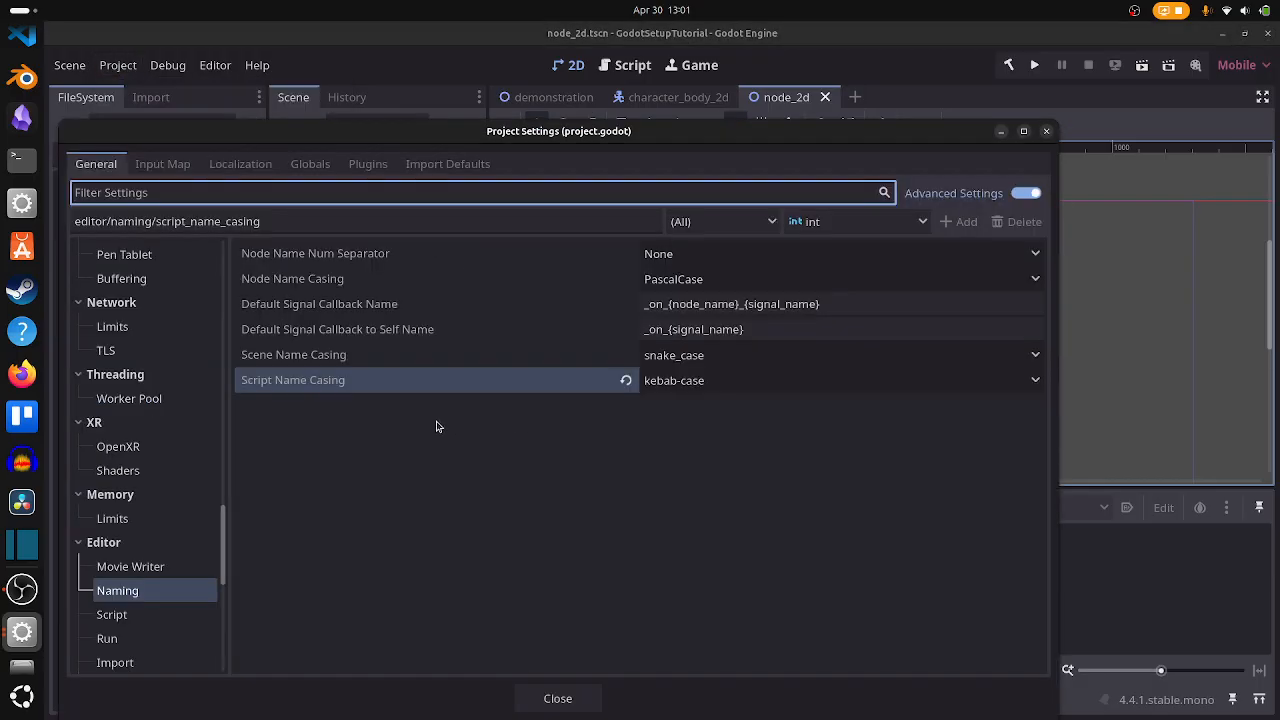
pyautogui.click(142, 617)
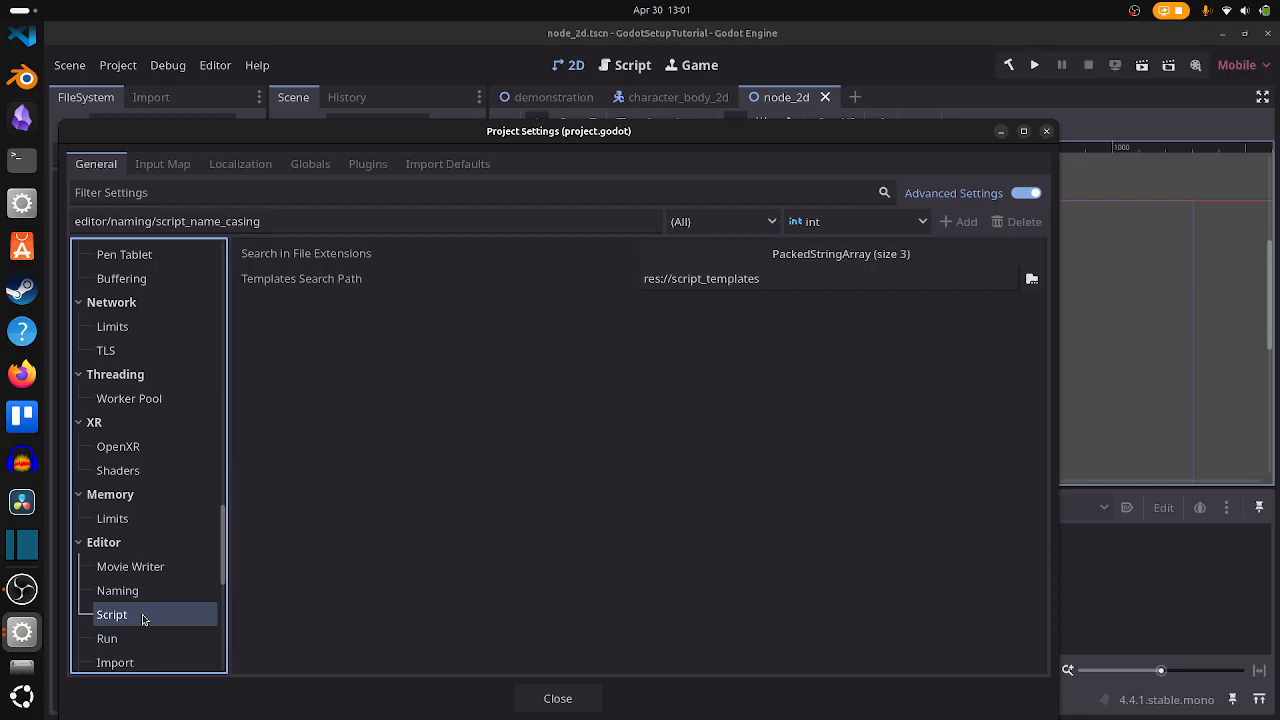
pyautogui.click(143, 640)
pyautogui.click(145, 662)
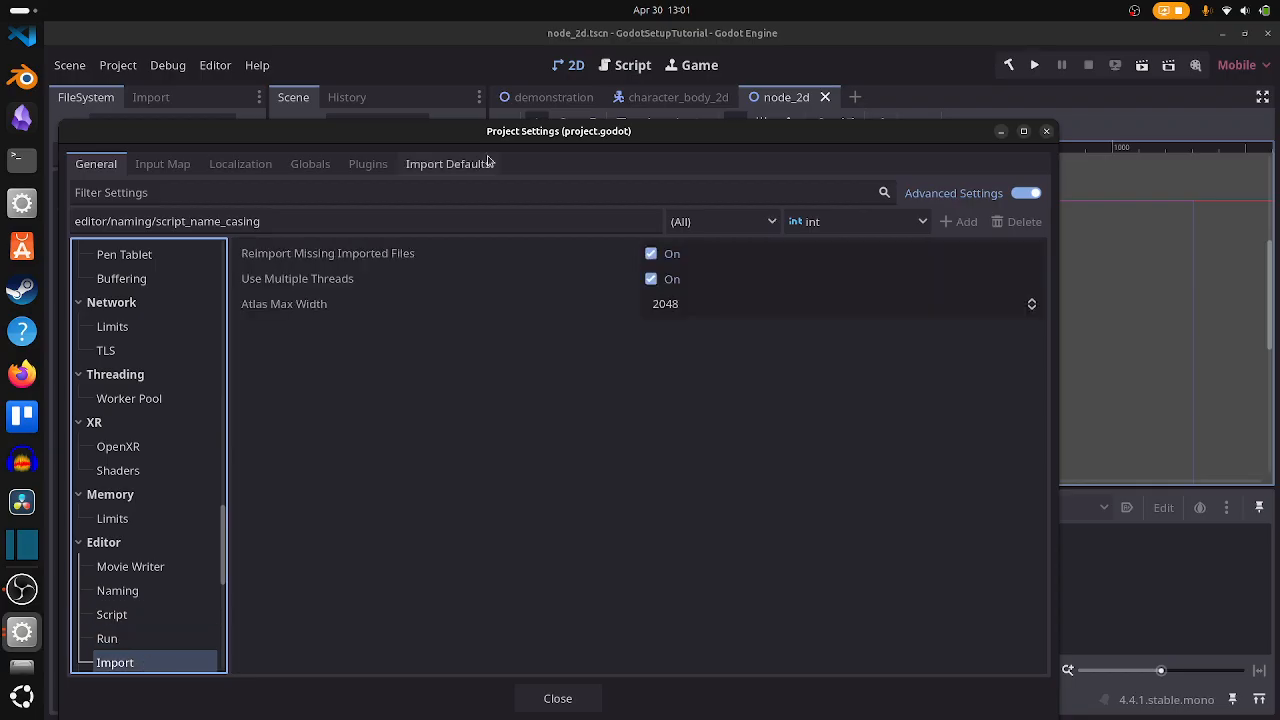
pyautogui.moveTo(437, 131); pyautogui.dragTo(590, 72)
pyautogui.scroll(-3, 285, 397)
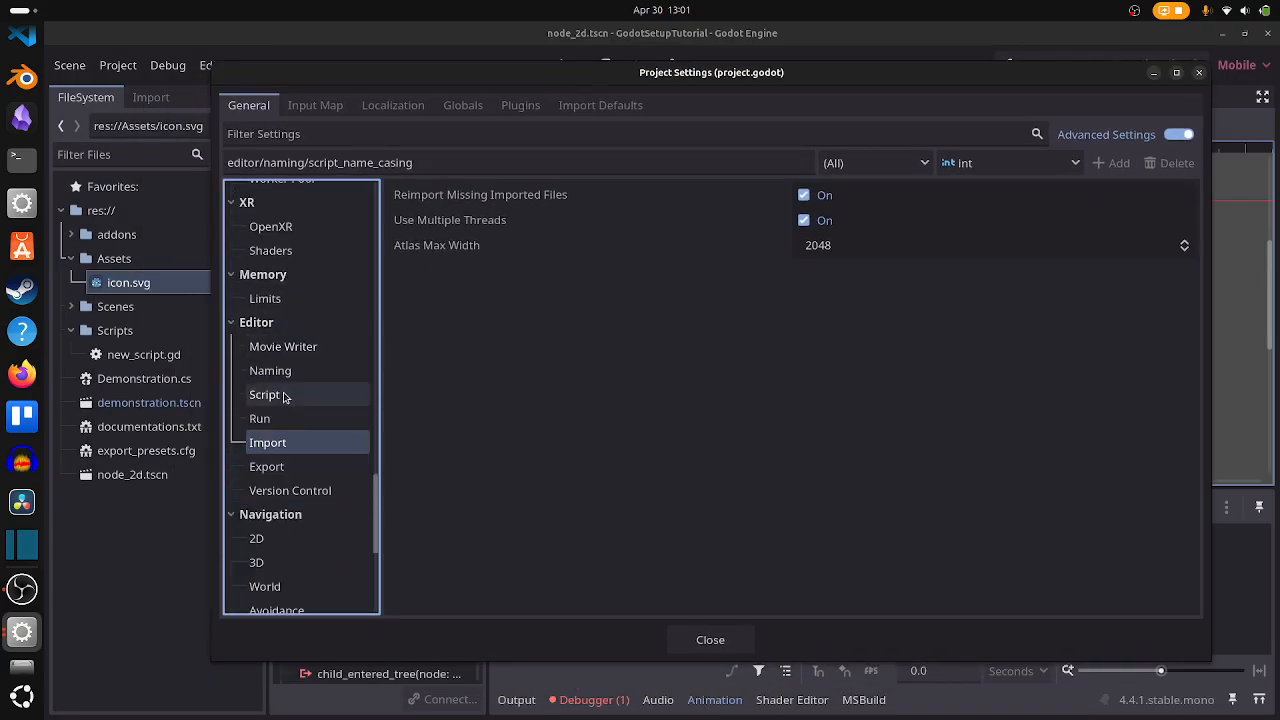
pyautogui.scroll(-6, 290, 430)
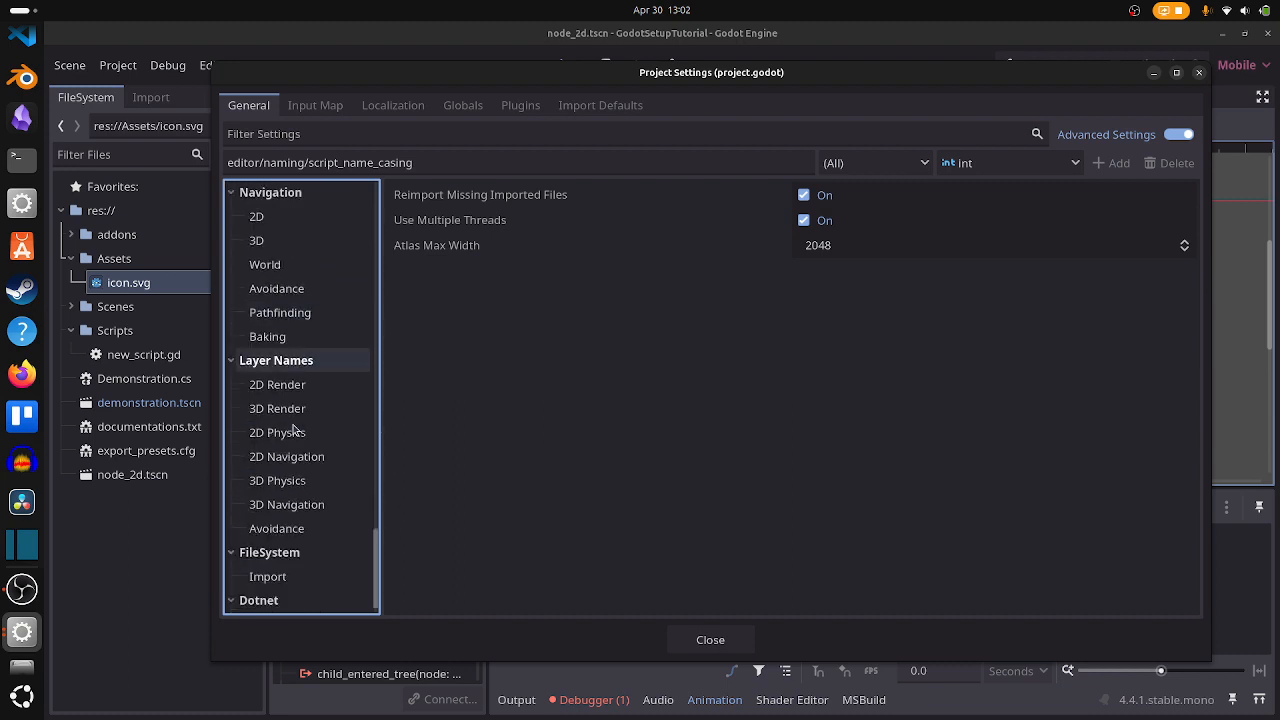
pyautogui.scroll(-1, 300, 430)
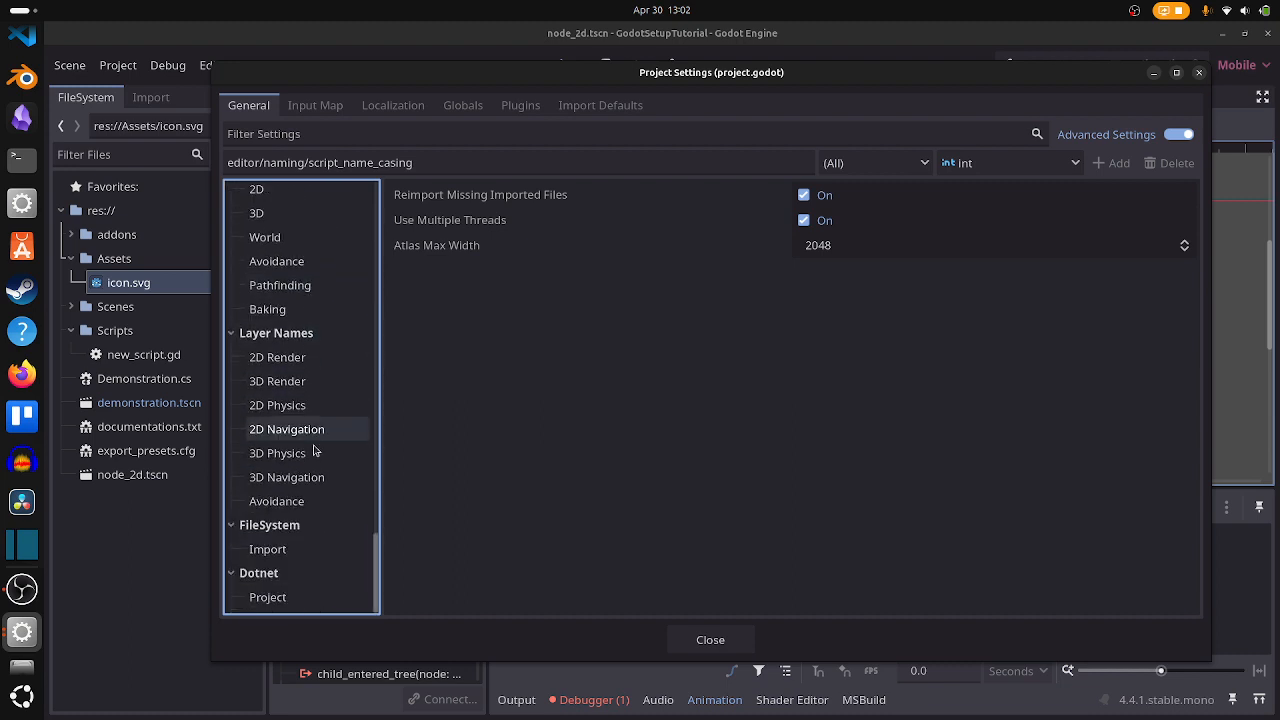
pyautogui.click(303, 357)
pyautogui.scroll(3, 320, 437)
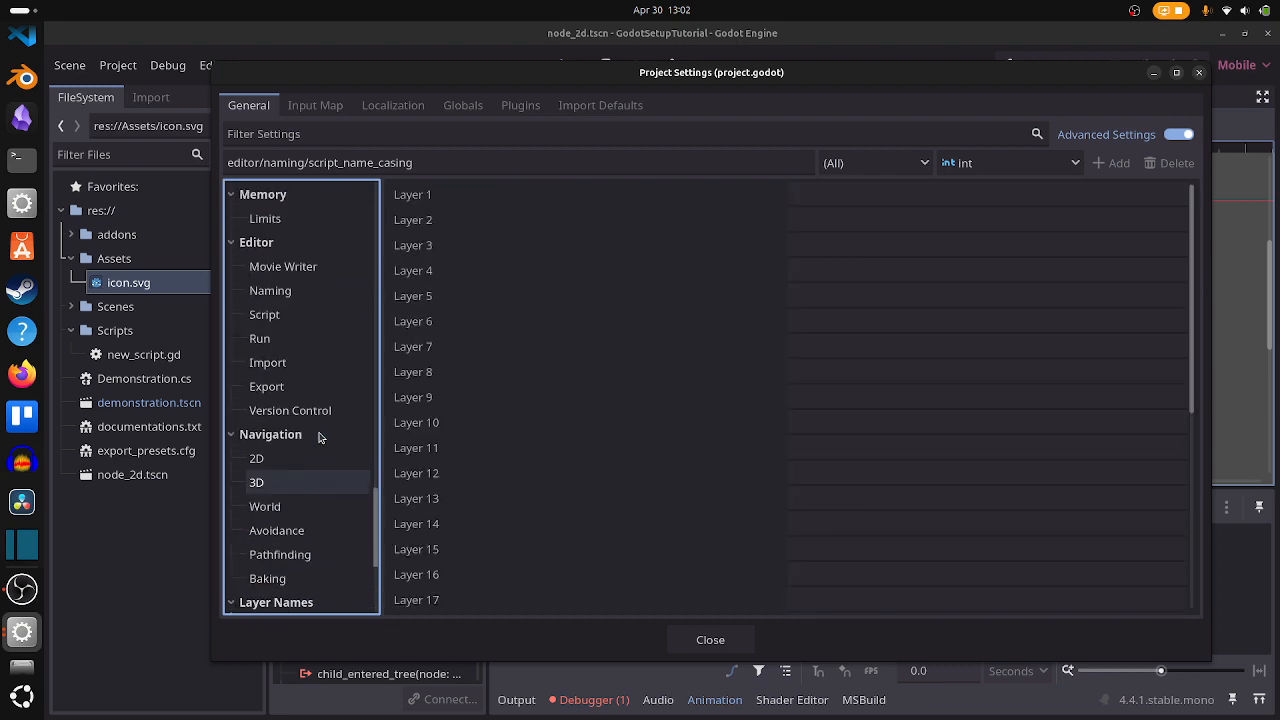
# Examine the Editor Export and Version Control settings, the Navigation Baking settings and the Dotnet Project settings
pyautogui.click(309, 388)
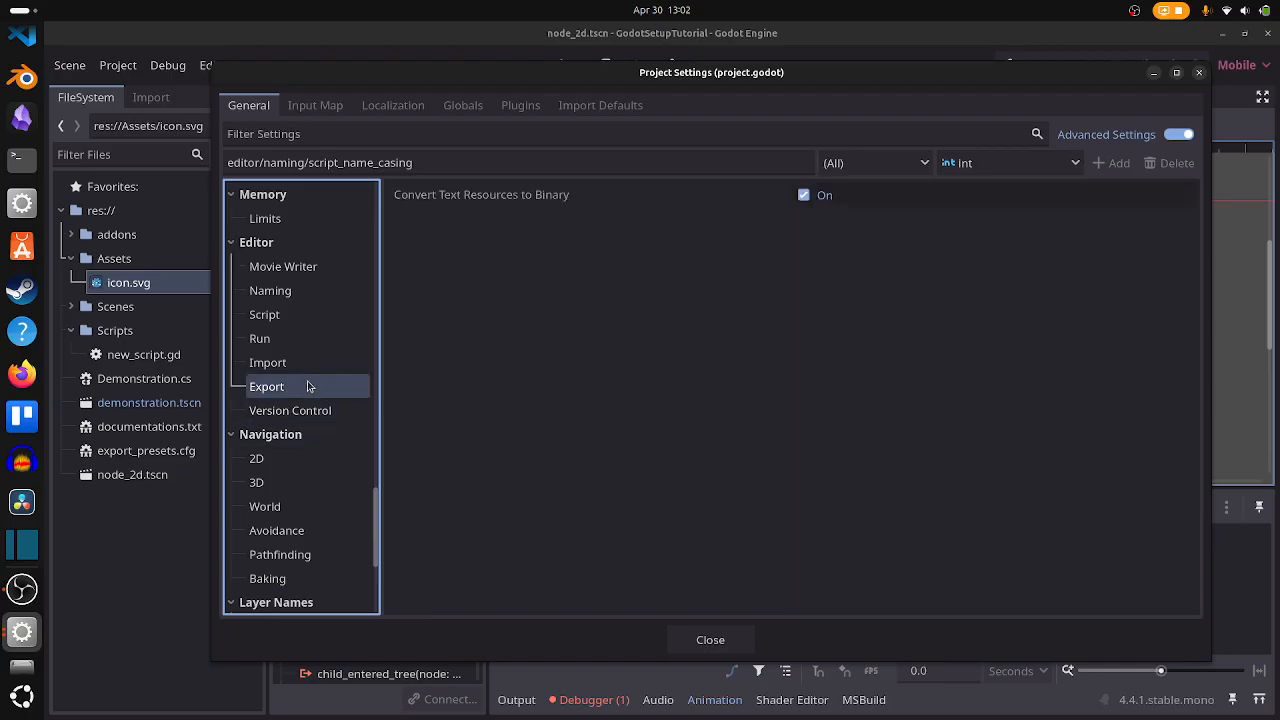
pyautogui.click(313, 408)
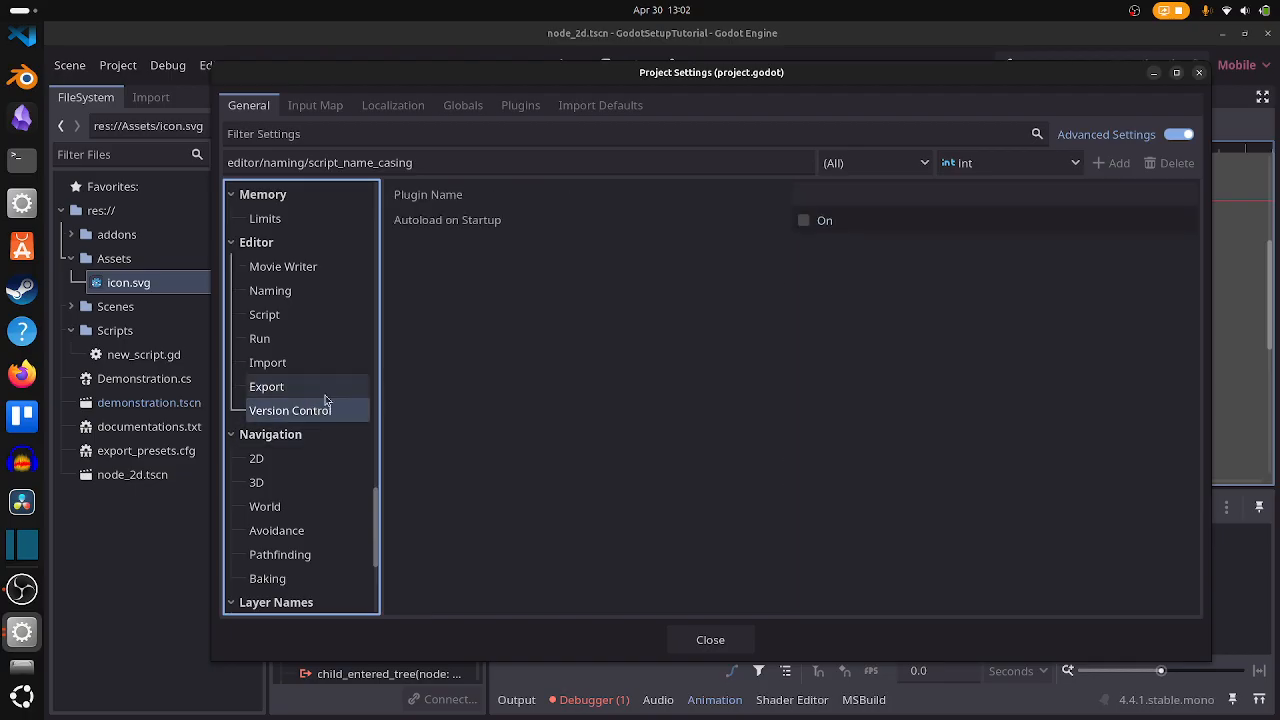
pyautogui.scroll(-3, 323, 405)
pyautogui.click(329, 446)
pyautogui.click(325, 470)
pyautogui.scroll(-4, 326, 429)
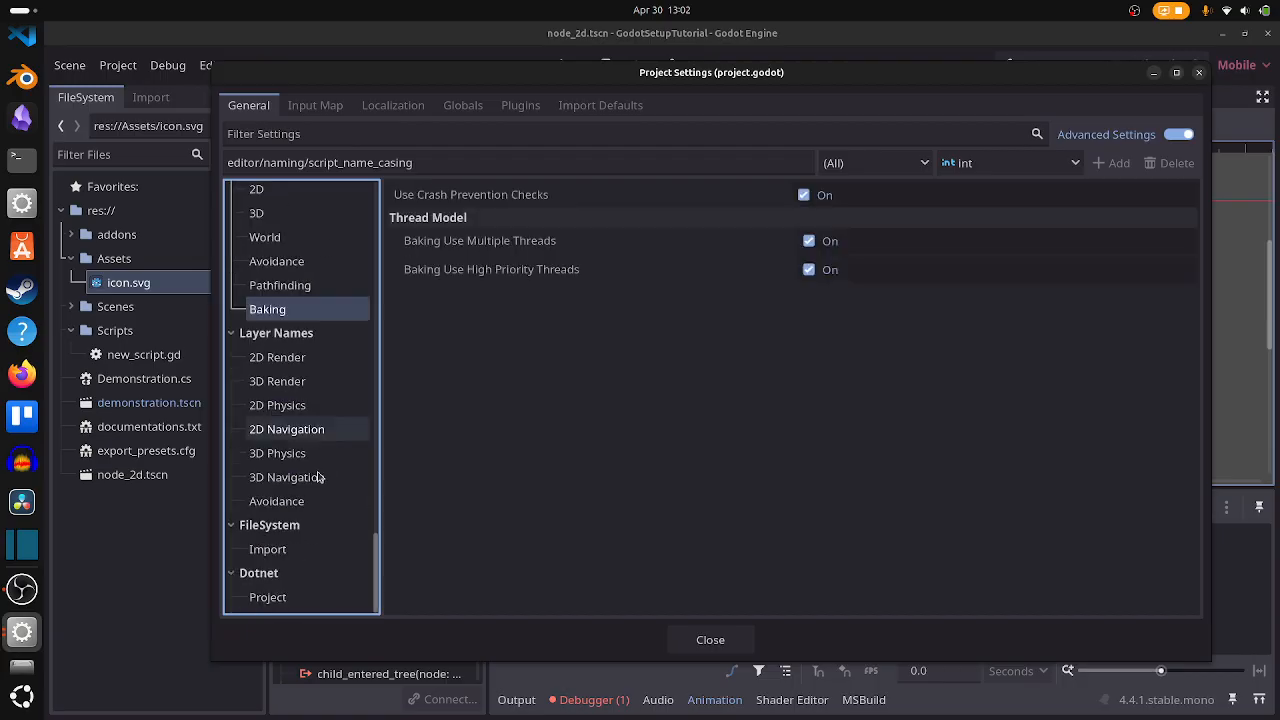
pyautogui.click(317, 596)
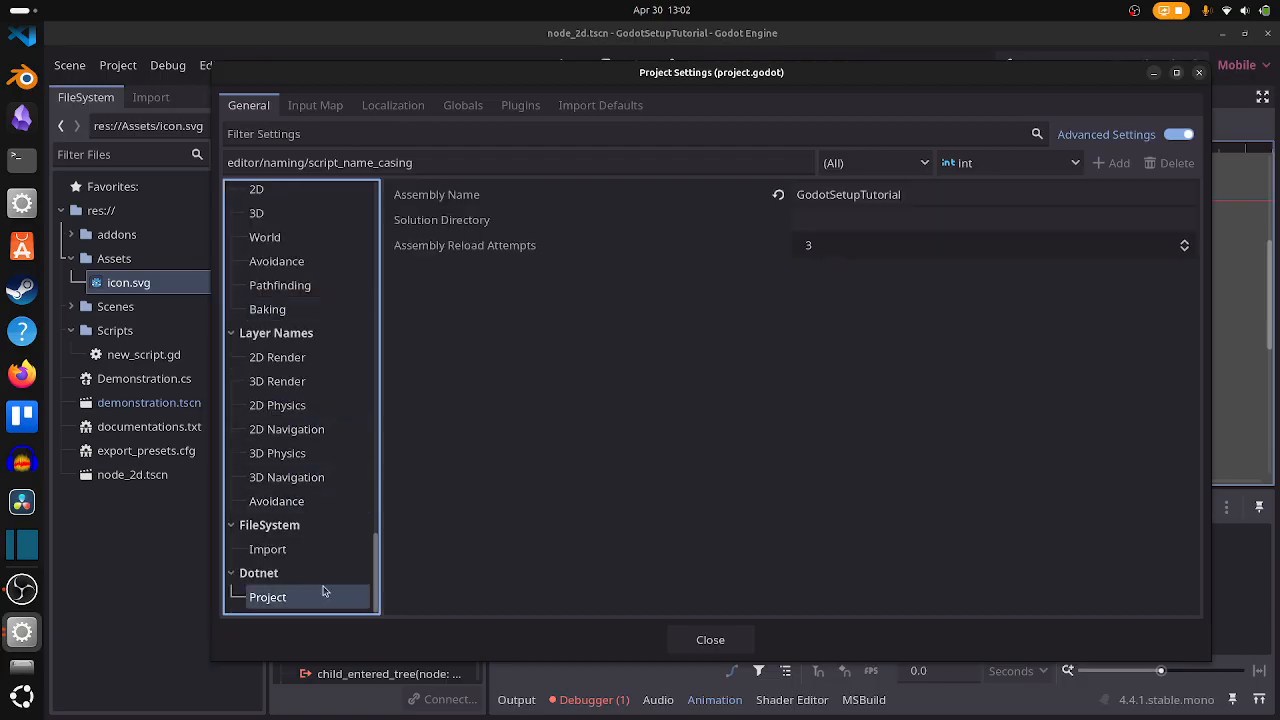
# Examine the installed plugins and the Autoload options under Globals in the project settings
pyautogui.click(452, 104)
pyautogui.click(521, 108)
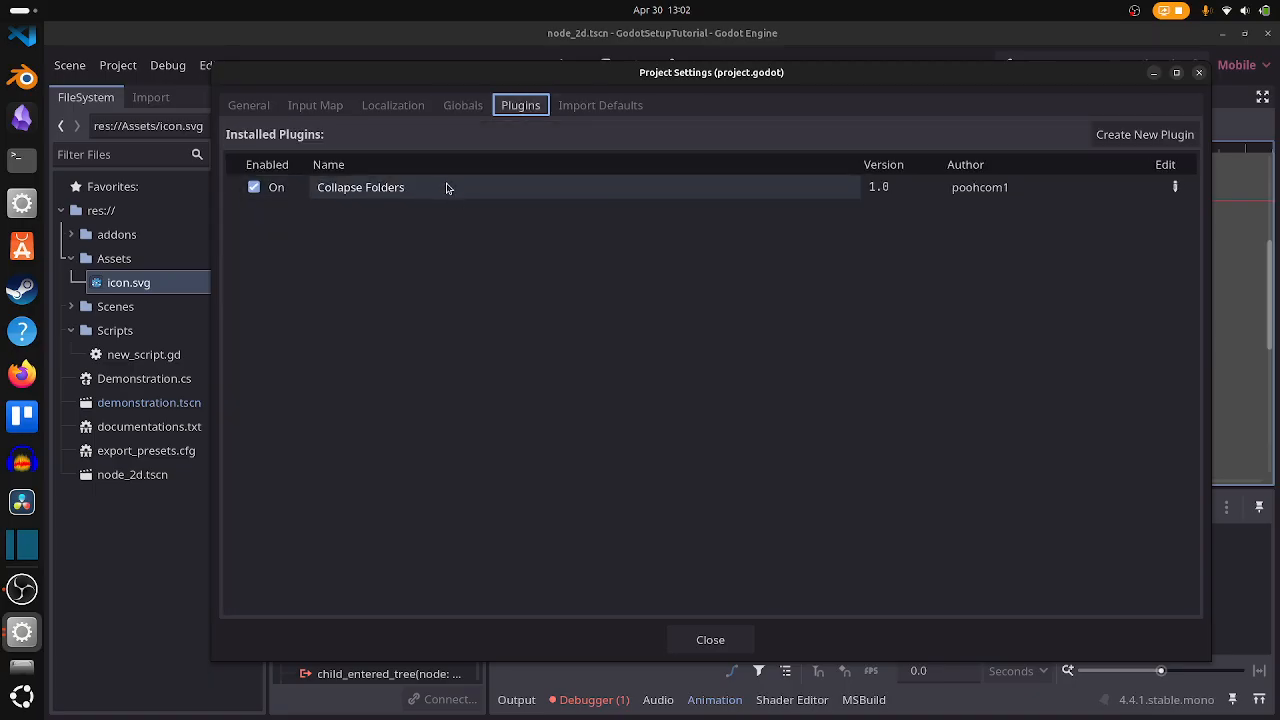
pyautogui.click(470, 112)
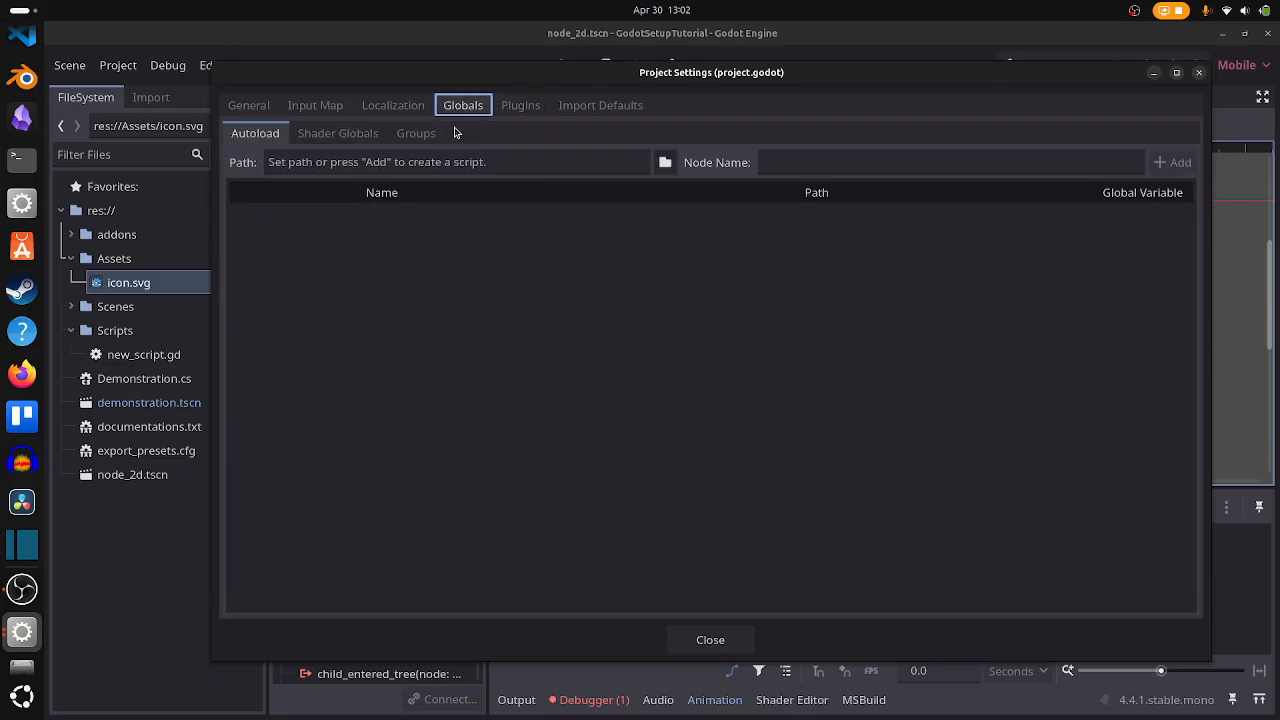
pyautogui.click(435, 160)
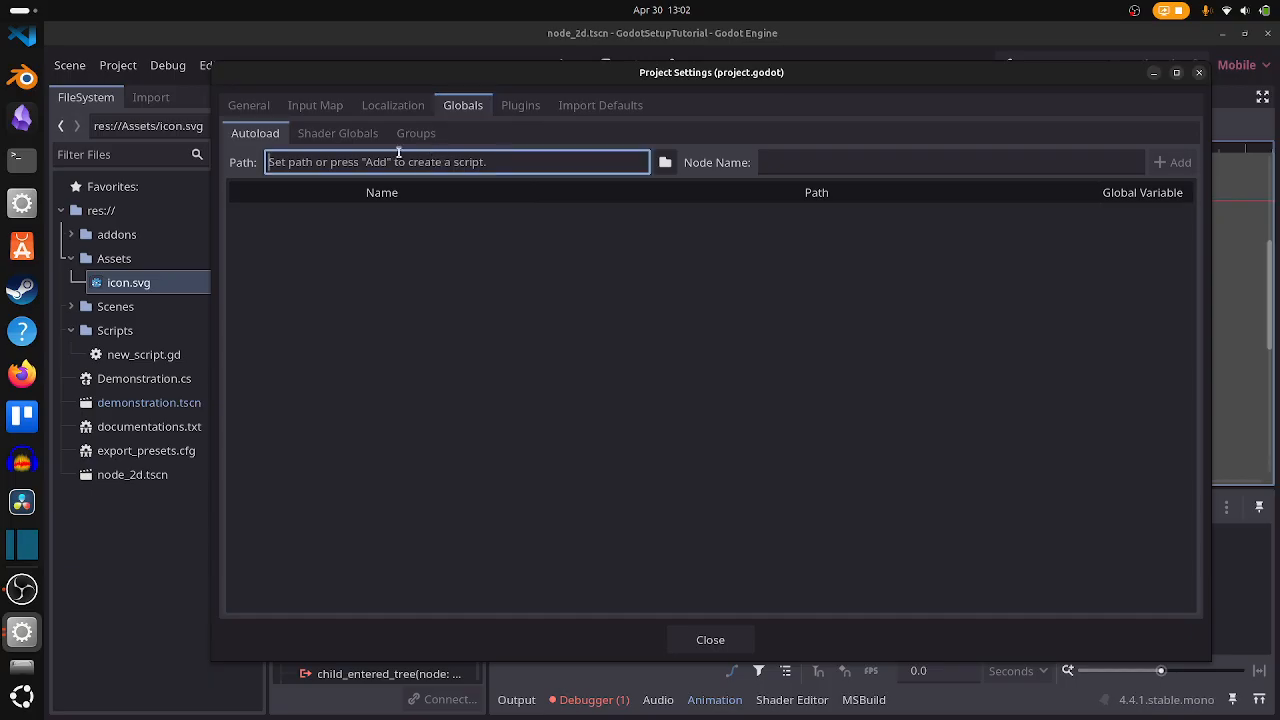
# Add a new input action named move_right to the project's input map
pyautogui.click(318, 106)
pyautogui.click(405, 164)
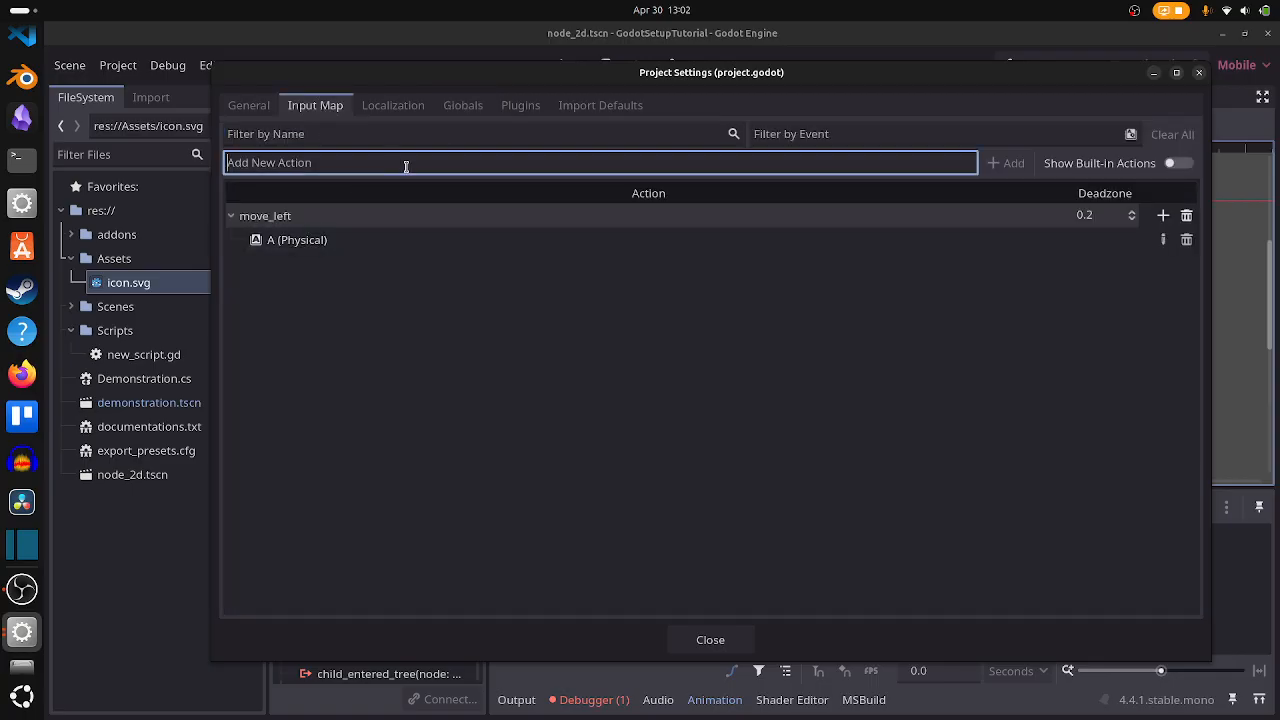
pyautogui.write('mo')
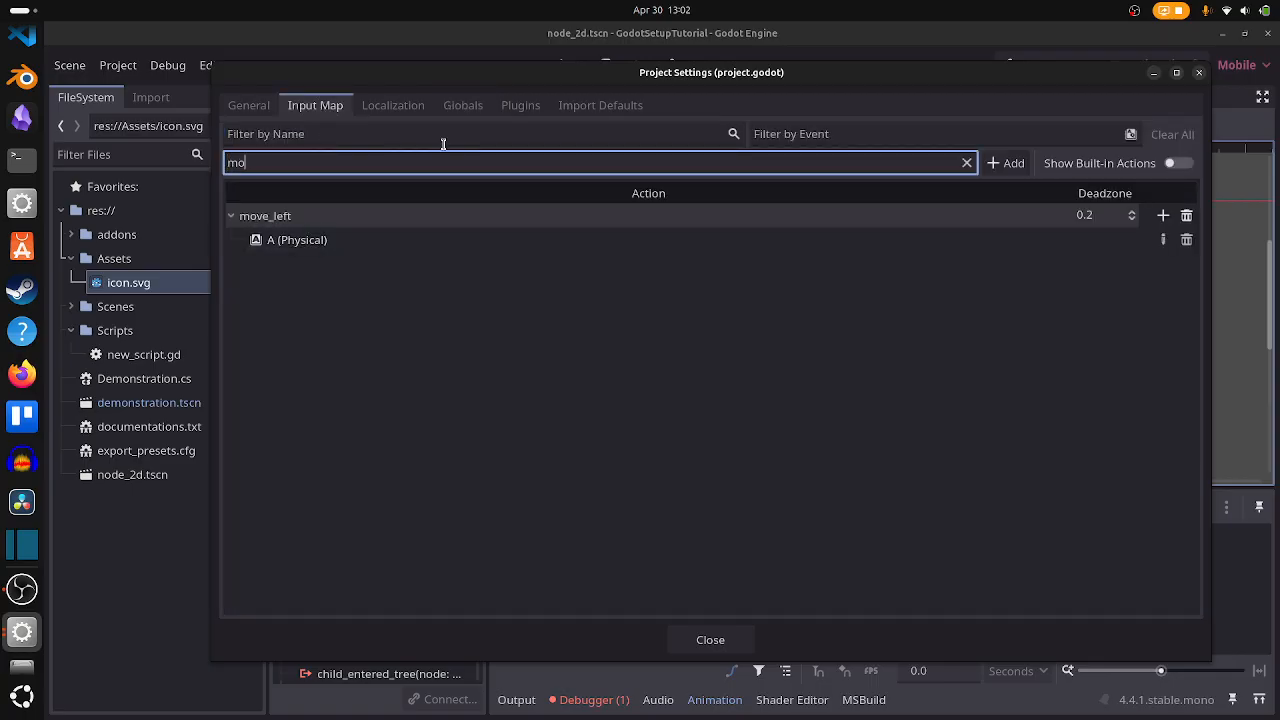
pyautogui.write('ve_right')
pyautogui.press('Return')
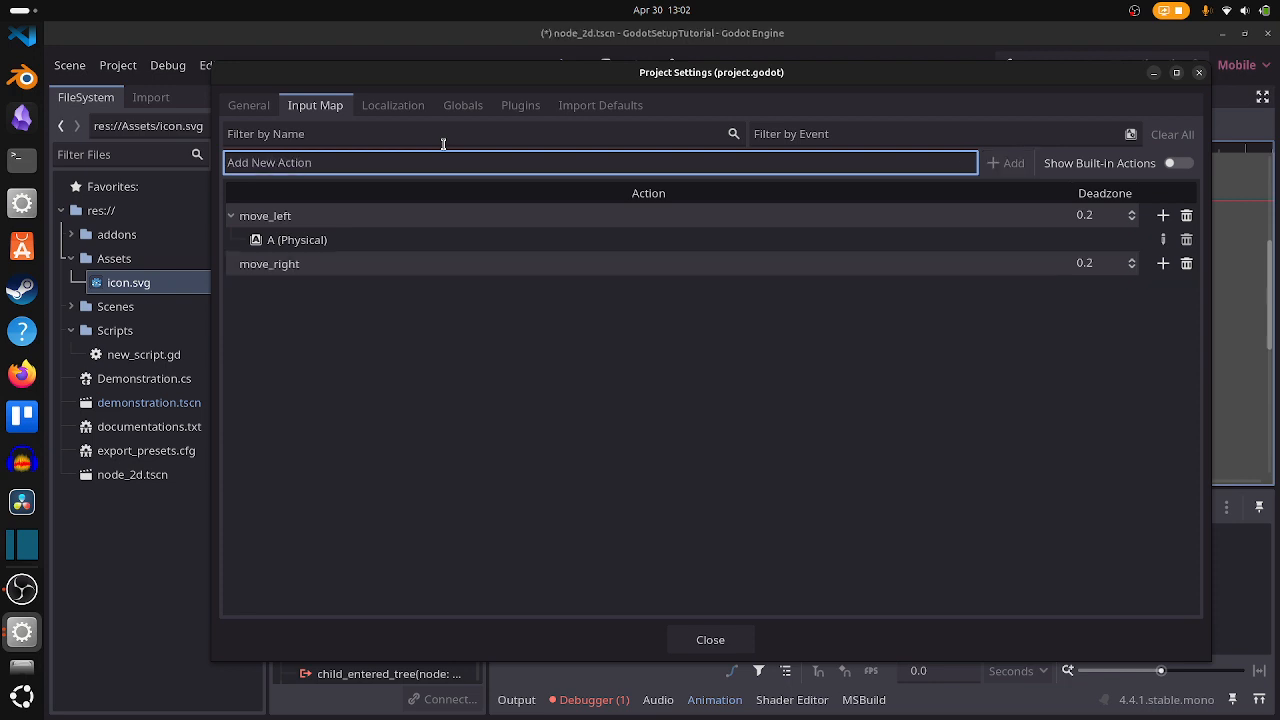
# Assign the physical D key to the move_right action and close the project settings
pyautogui.click(1163, 264)
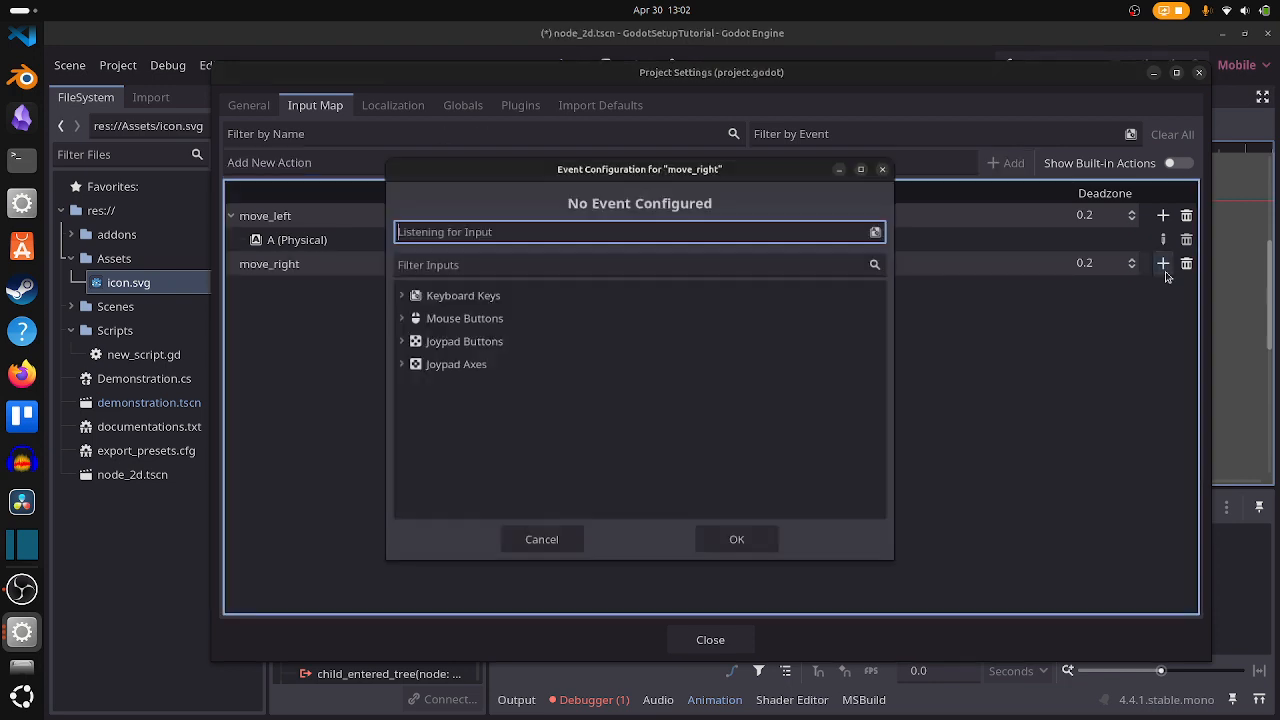
pyautogui.press('d')
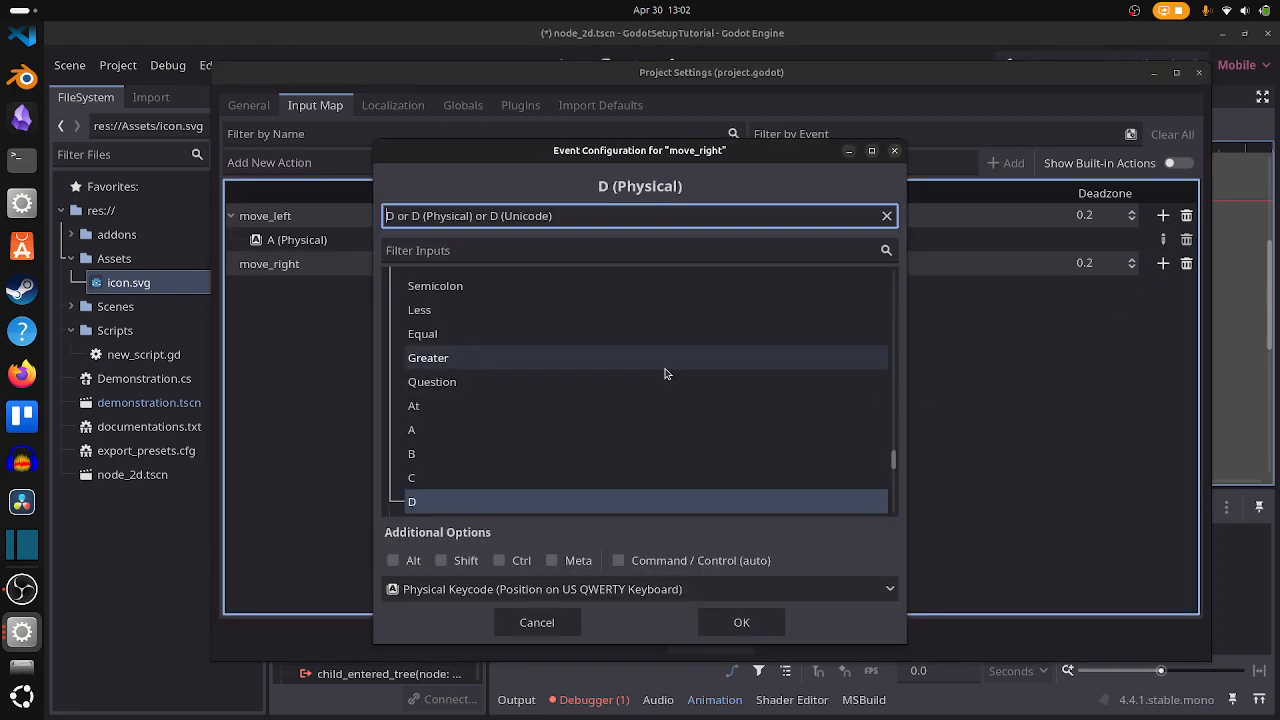
pyautogui.click(743, 622)
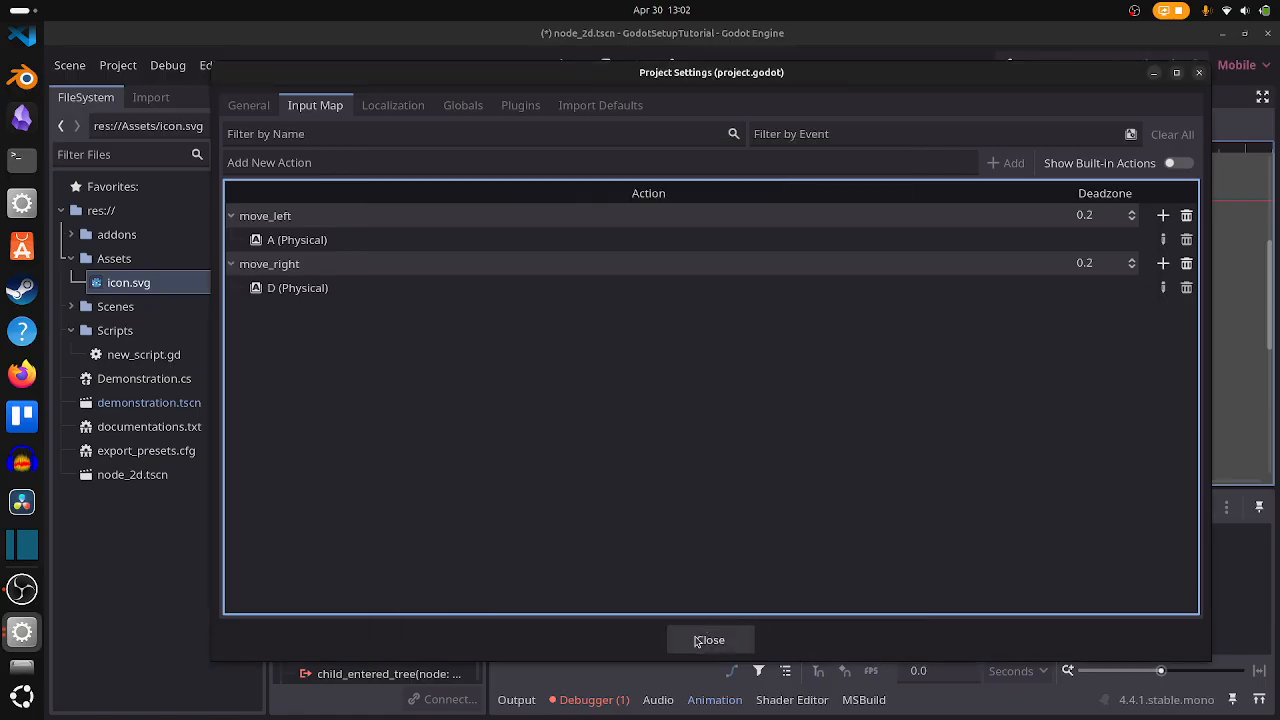
pyautogui.click(709, 640)
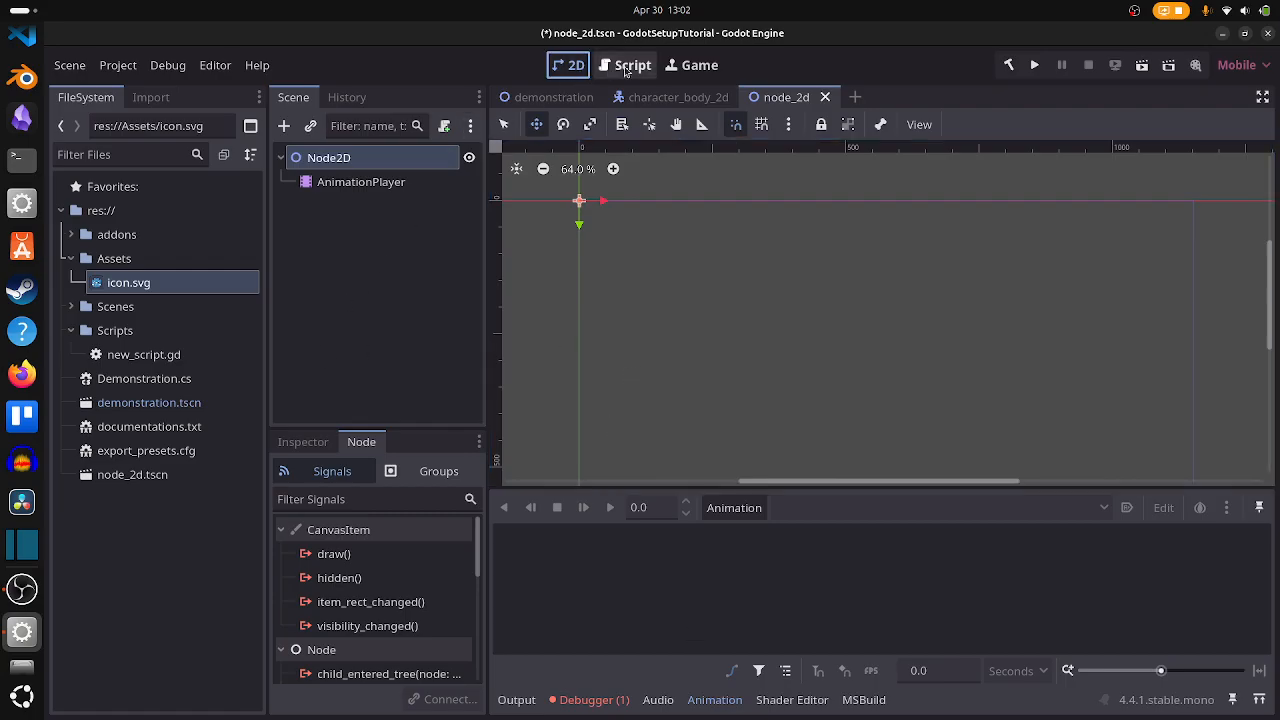
# Examine the Script and Game workspaces, the output log and the debugger
pyautogui.click(626, 65)
pyautogui.click(688, 68)
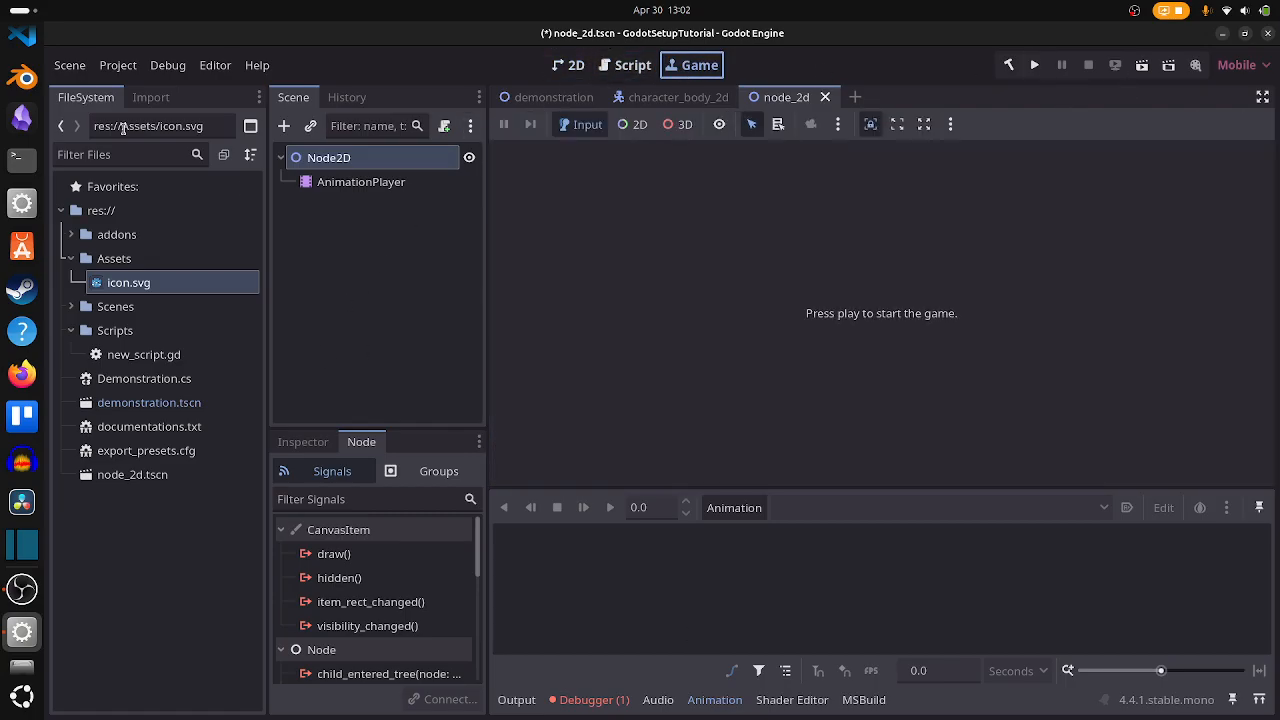
pyautogui.click(517, 700)
pyautogui.click(518, 704)
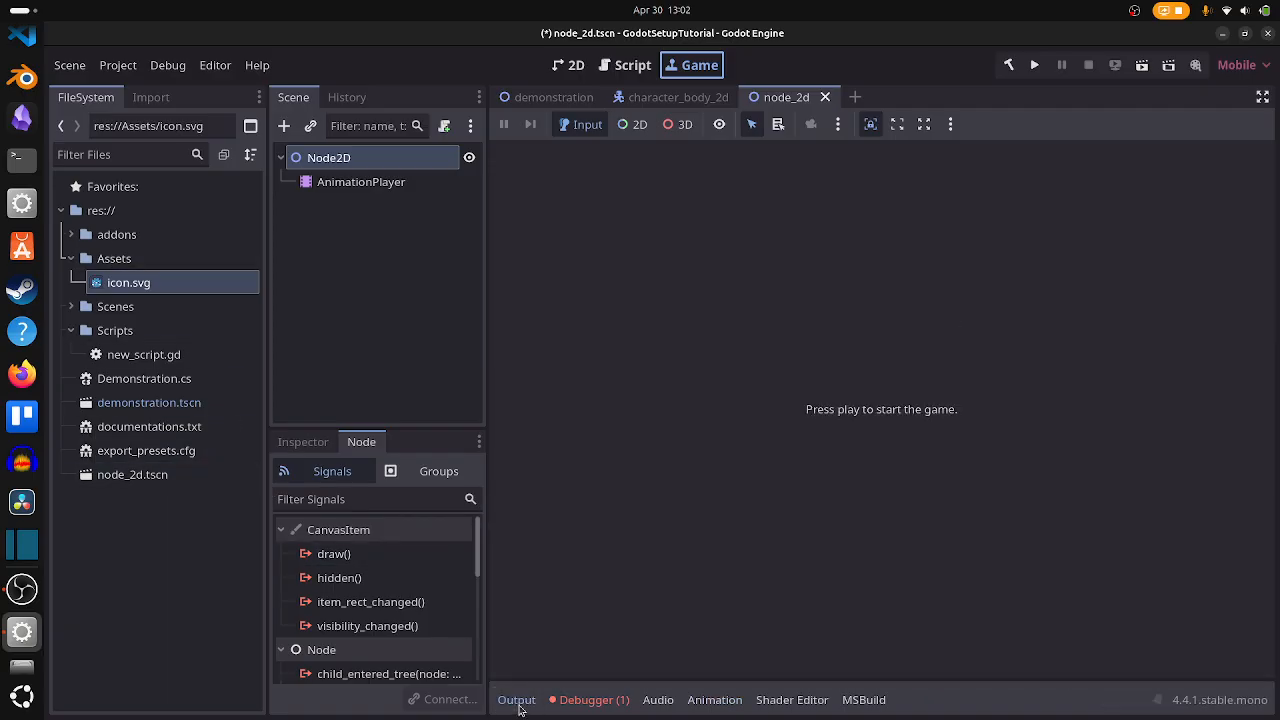
pyautogui.click(517, 700)
pyautogui.click(517, 700)
pyautogui.click(517, 700)
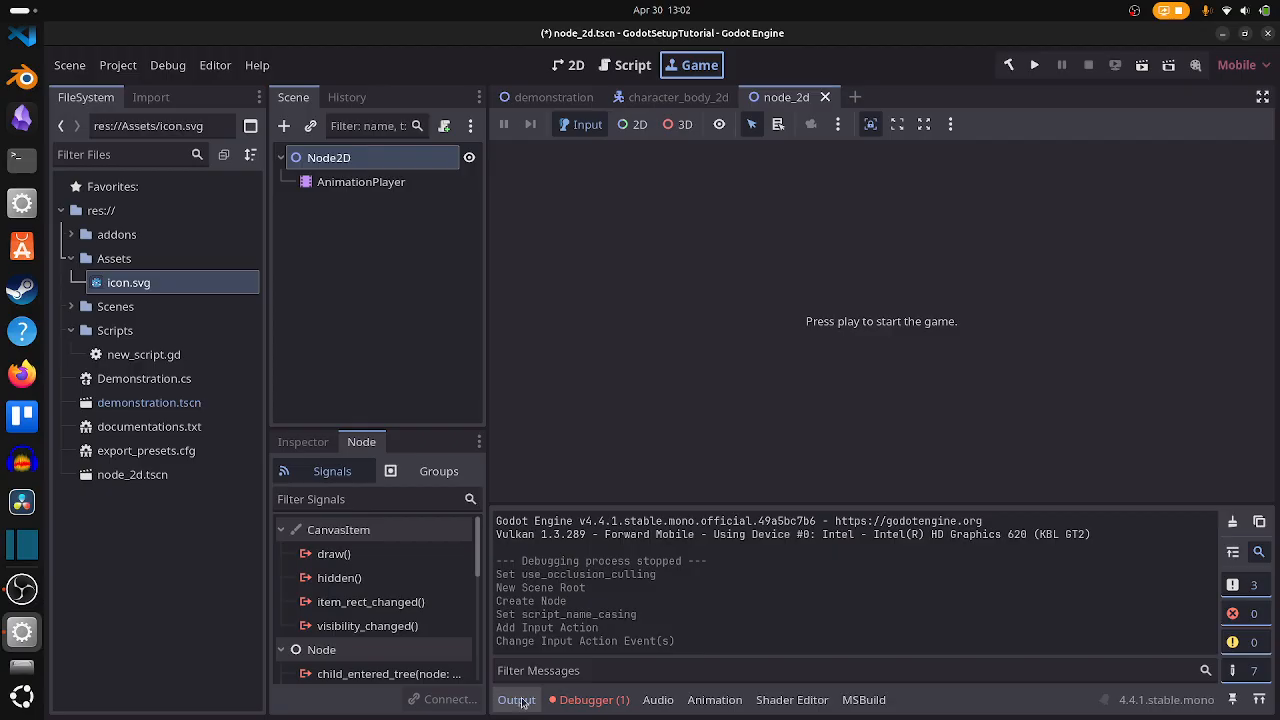
pyautogui.click(517, 700)
pyautogui.click(592, 702)
pyautogui.click(612, 708)
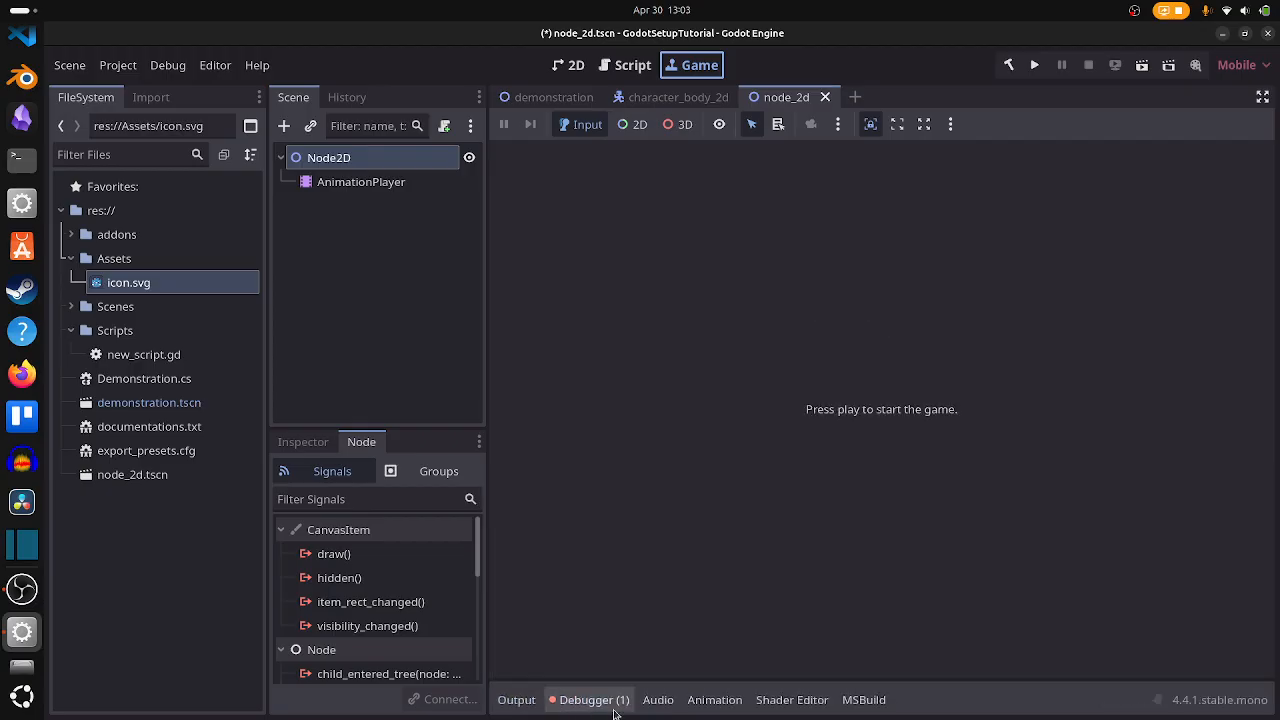
# Add a bus to the default audio bus layout and open its name for editing
pyautogui.click(658, 702)
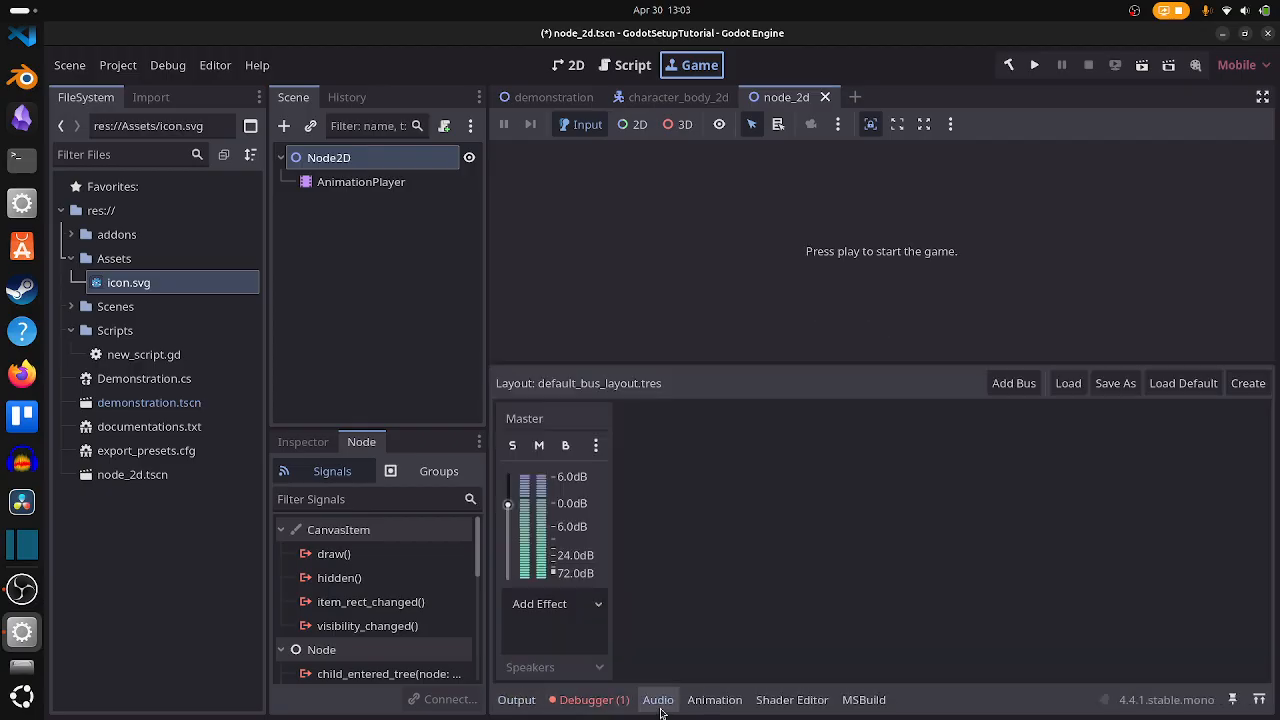
pyautogui.click(1013, 383)
pyautogui.doubleClick(680, 411)
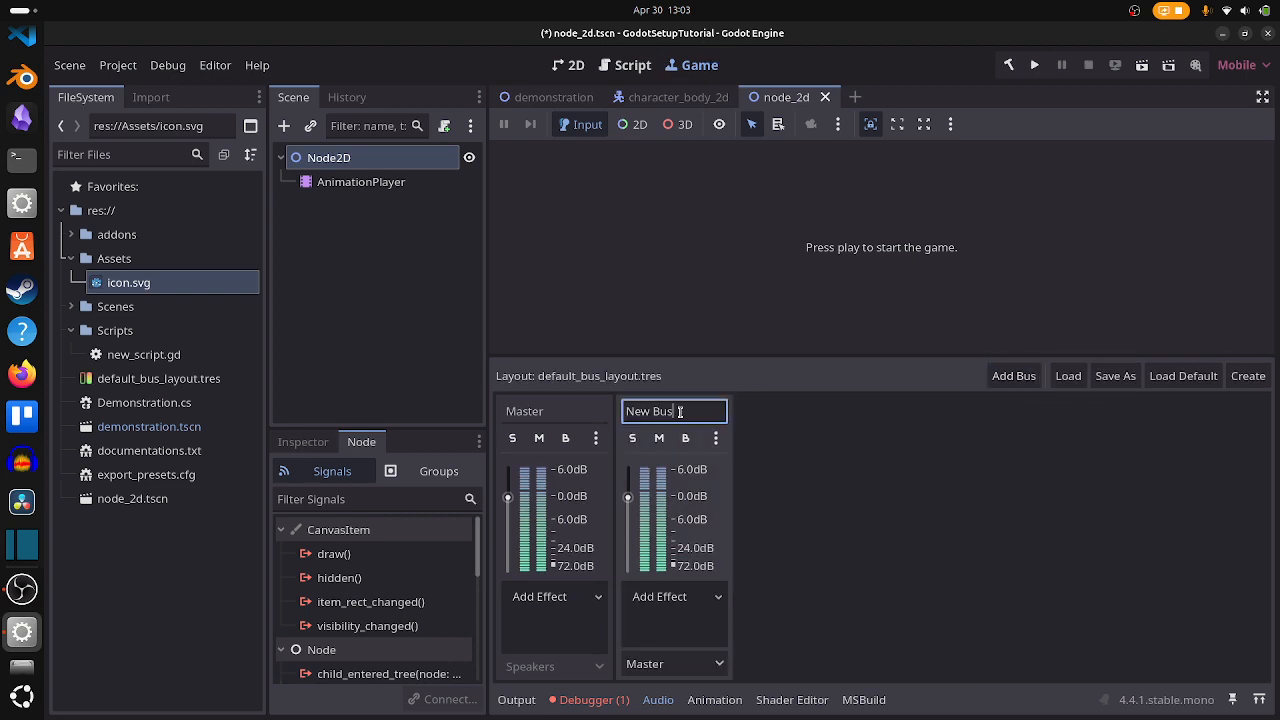
pyautogui.click(680, 411)
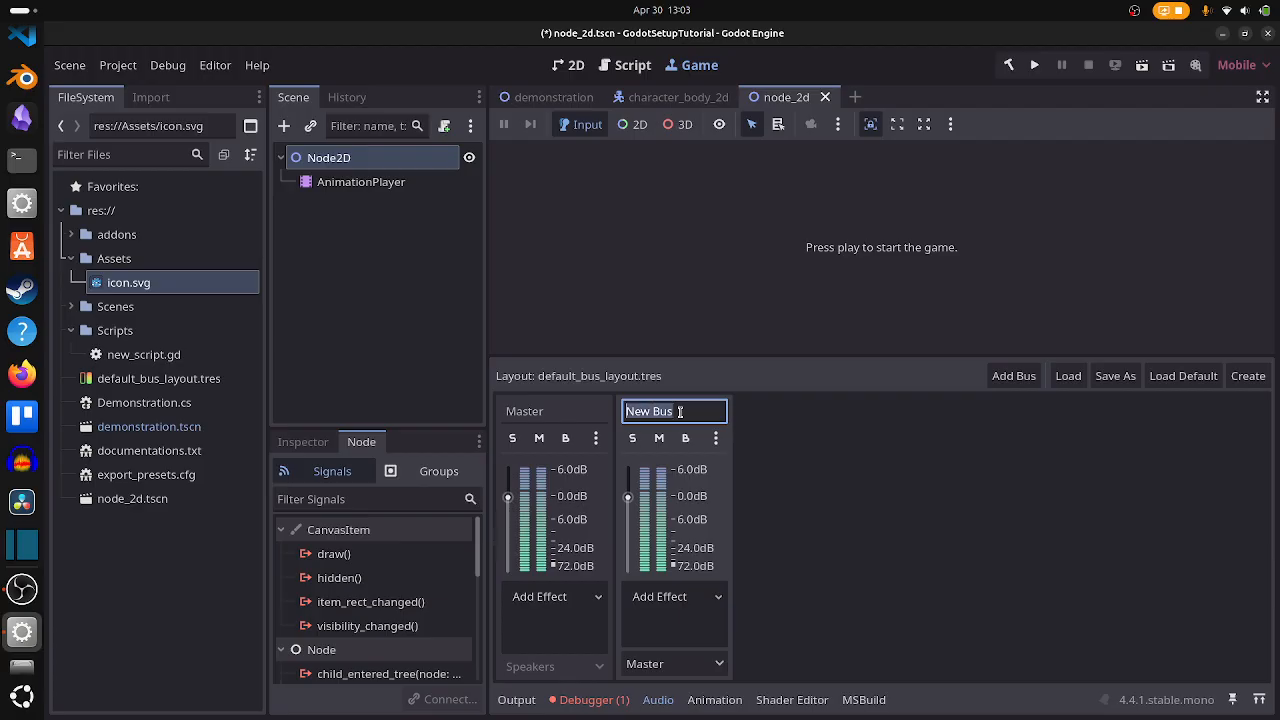
# Search the node types for audio and add an AudioStreamPlayer2D as a child of the Node2D root
pyautogui.click(390, 158)
pyautogui.hotkey('ctrl', 'a')
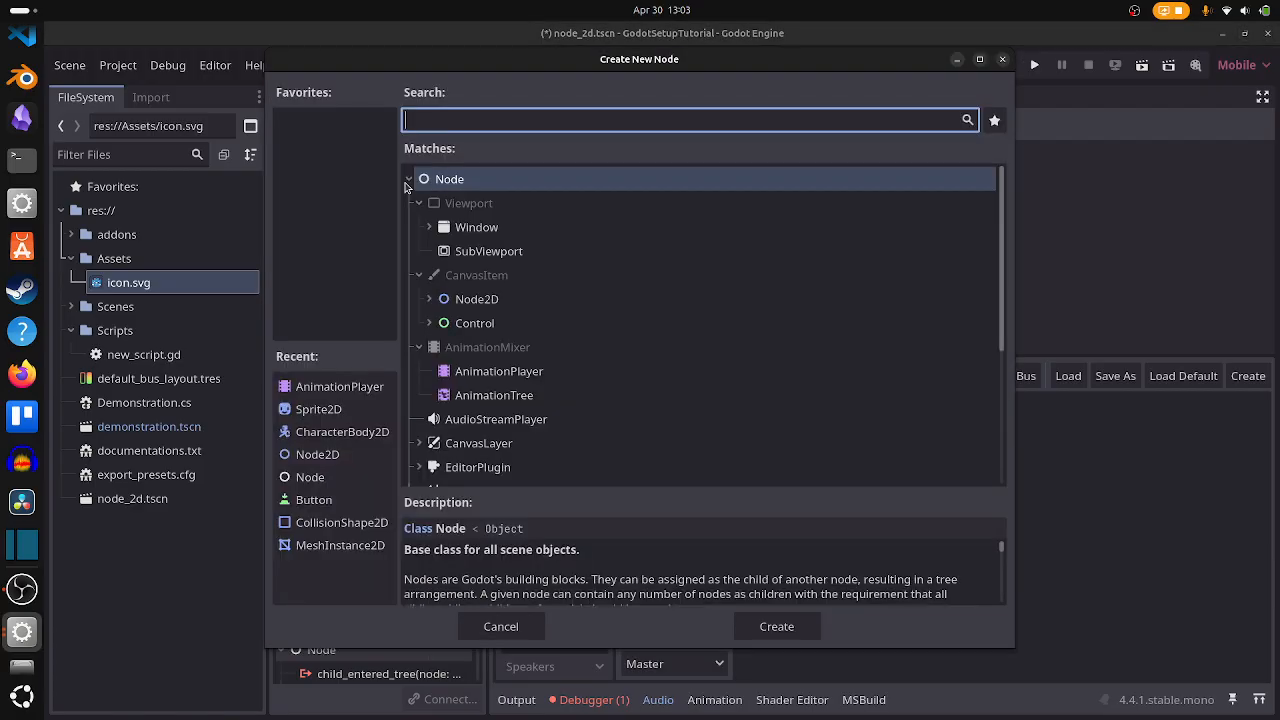
pyautogui.write('audio')
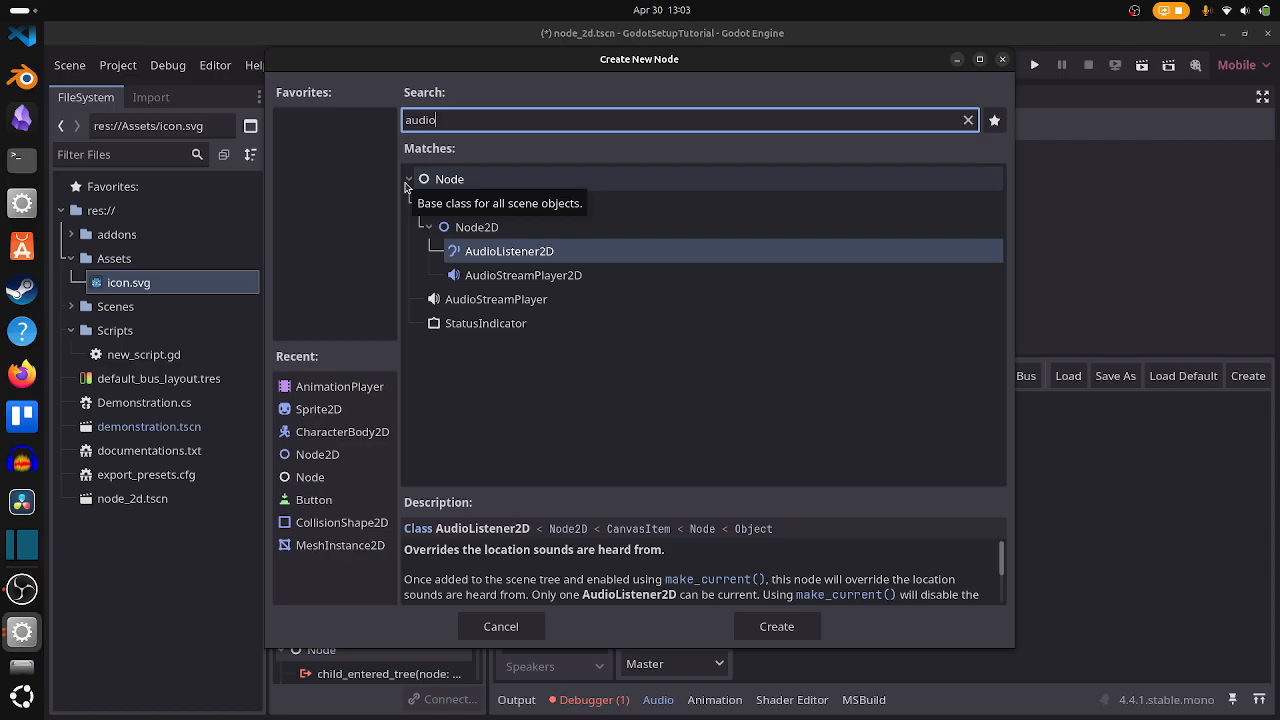
pyautogui.press('Escape')
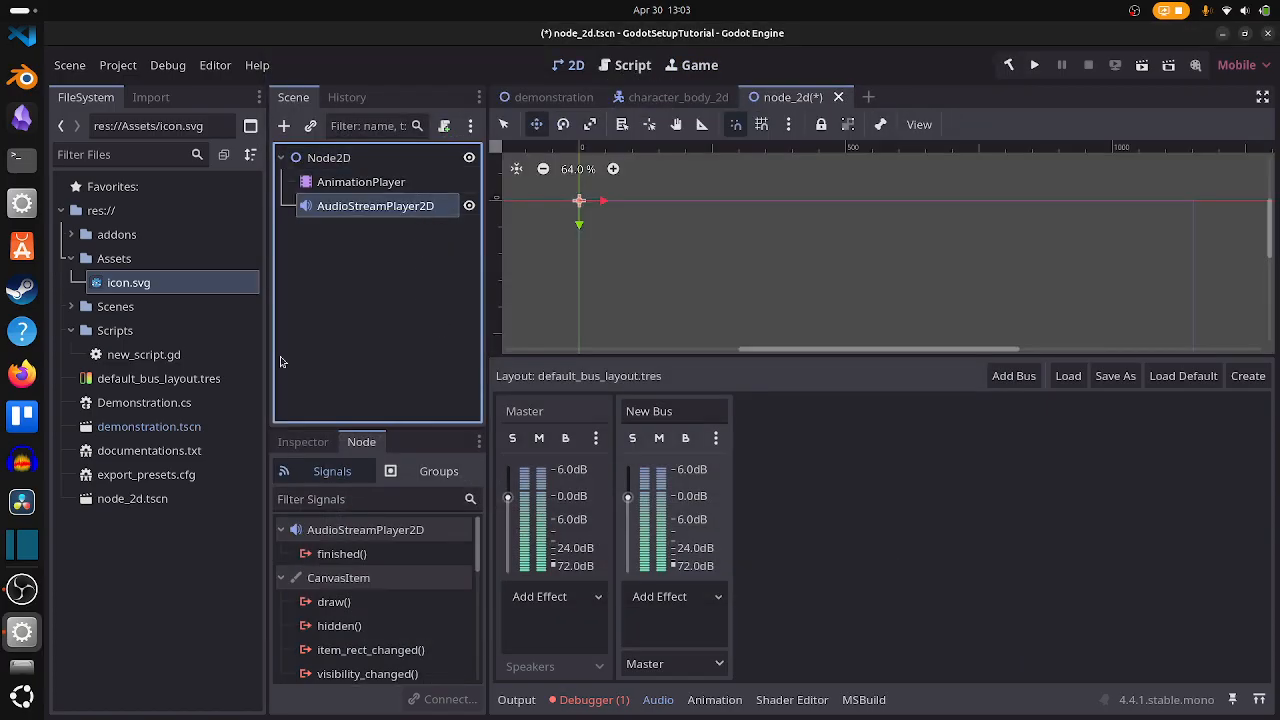
# Set the AudioStreamPlayer2D's Bus property to New Bus
pyautogui.click(307, 449)
pyautogui.scroll(-5, 385, 606)
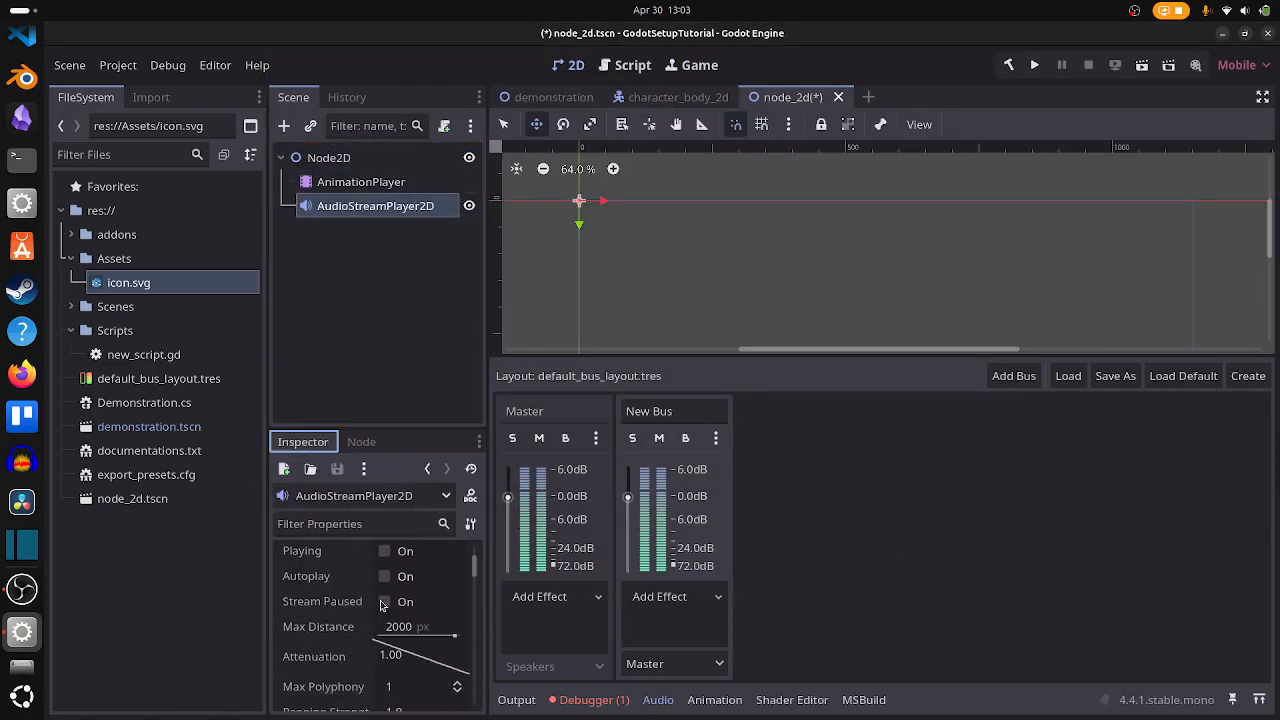
pyautogui.click(402, 612)
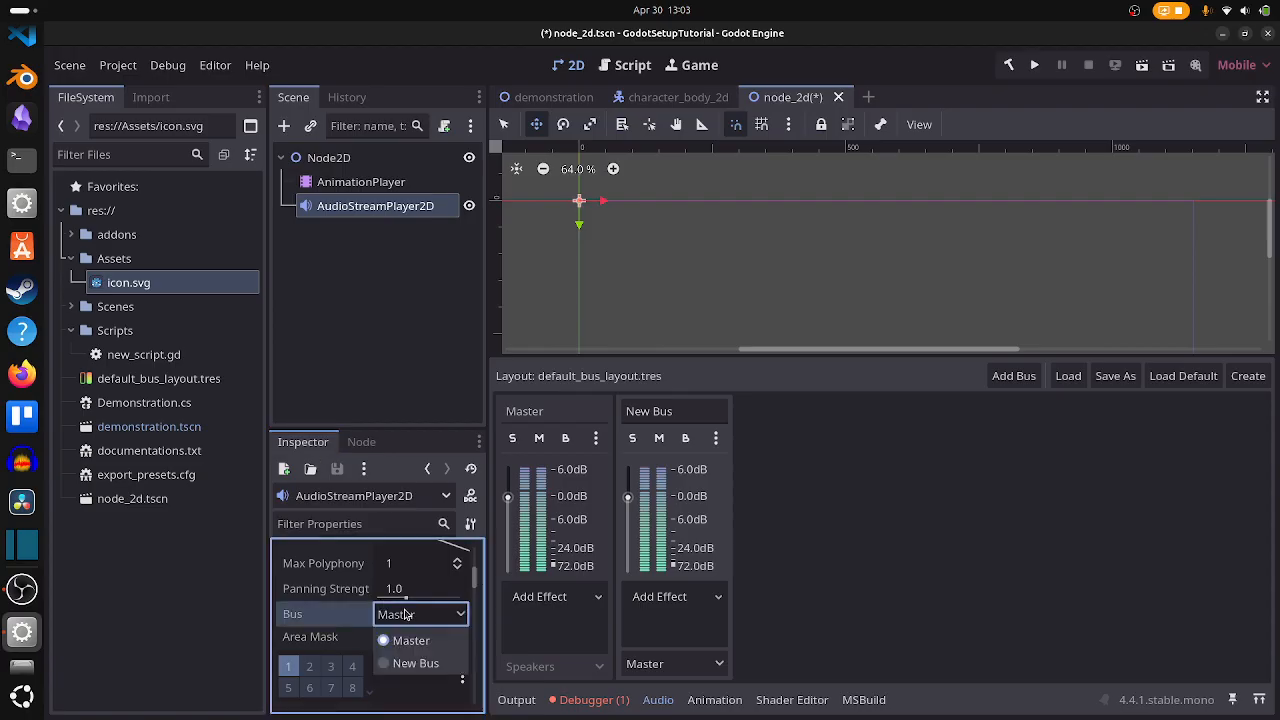
pyautogui.click(402, 660)
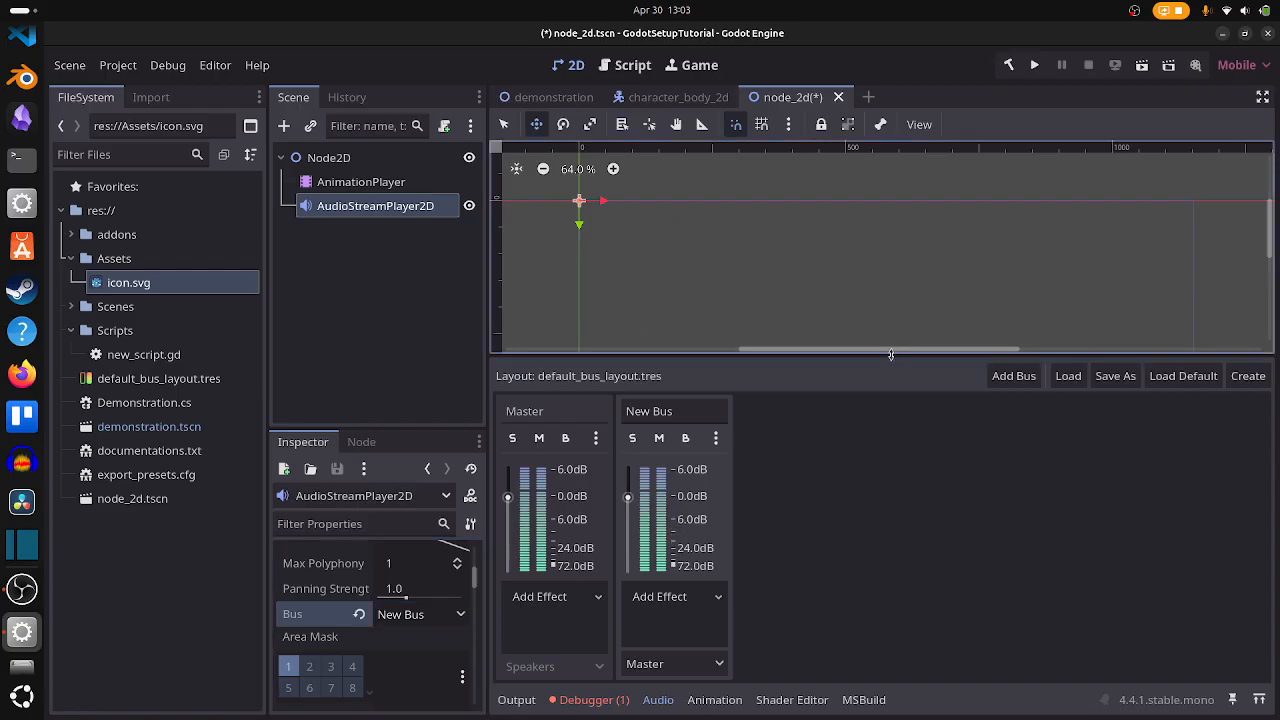
# Examine the animation editor with the AnimationPlayer node selected and compare it with the audio bus editor
pyautogui.moveTo(898, 356); pyautogui.dragTo(906, 440)
pyautogui.click(714, 699)
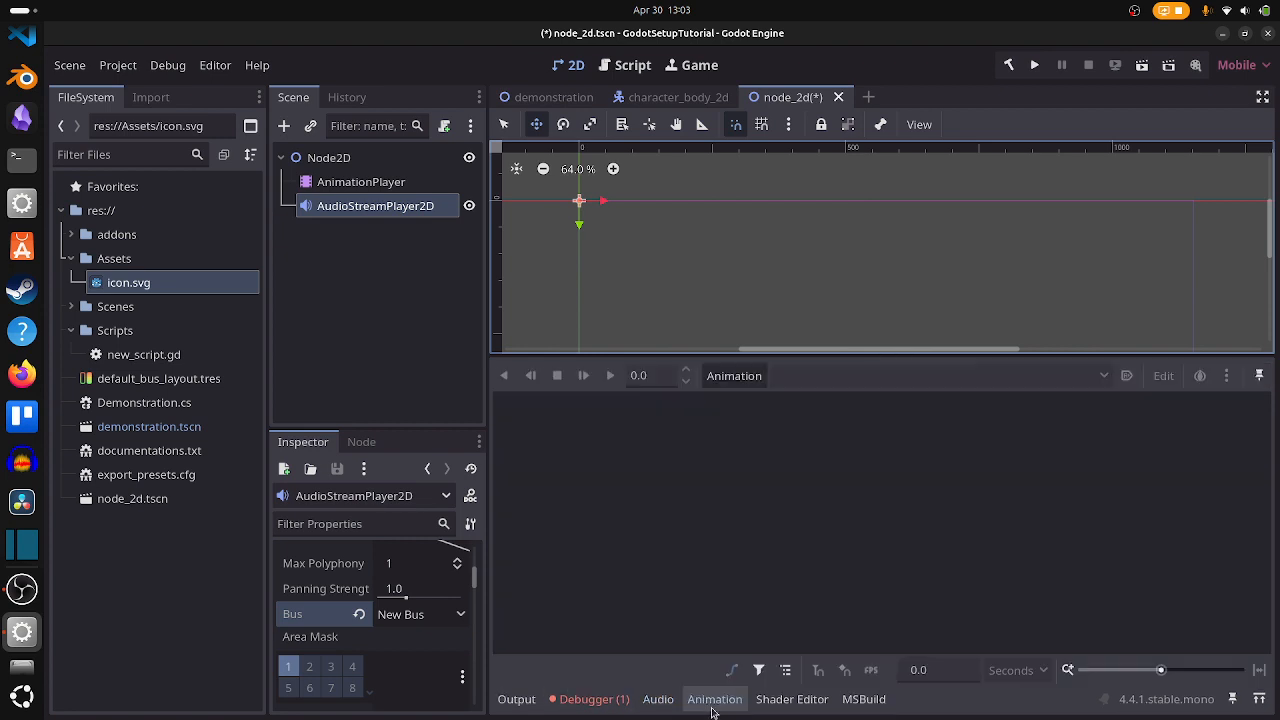
pyautogui.click(332, 185)
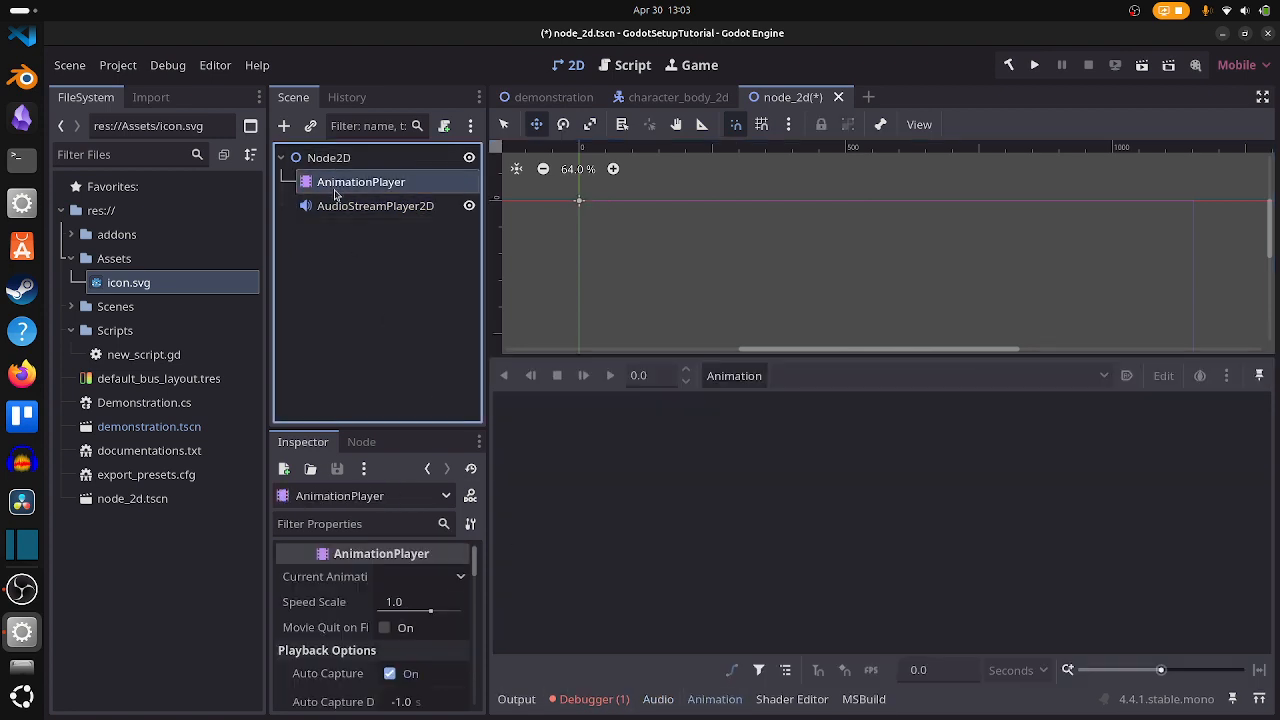
pyautogui.click(716, 379)
pyautogui.click(631, 471)
pyautogui.click(380, 206)
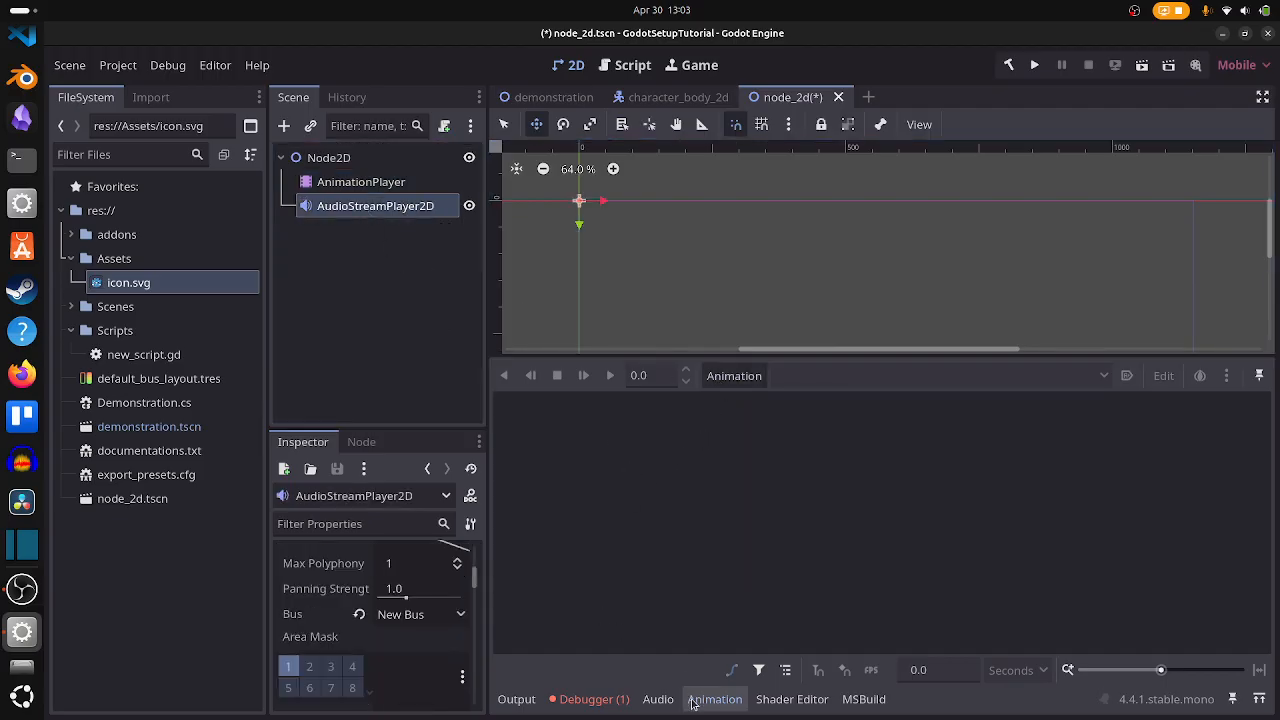
pyautogui.click(658, 699)
pyautogui.click(714, 699)
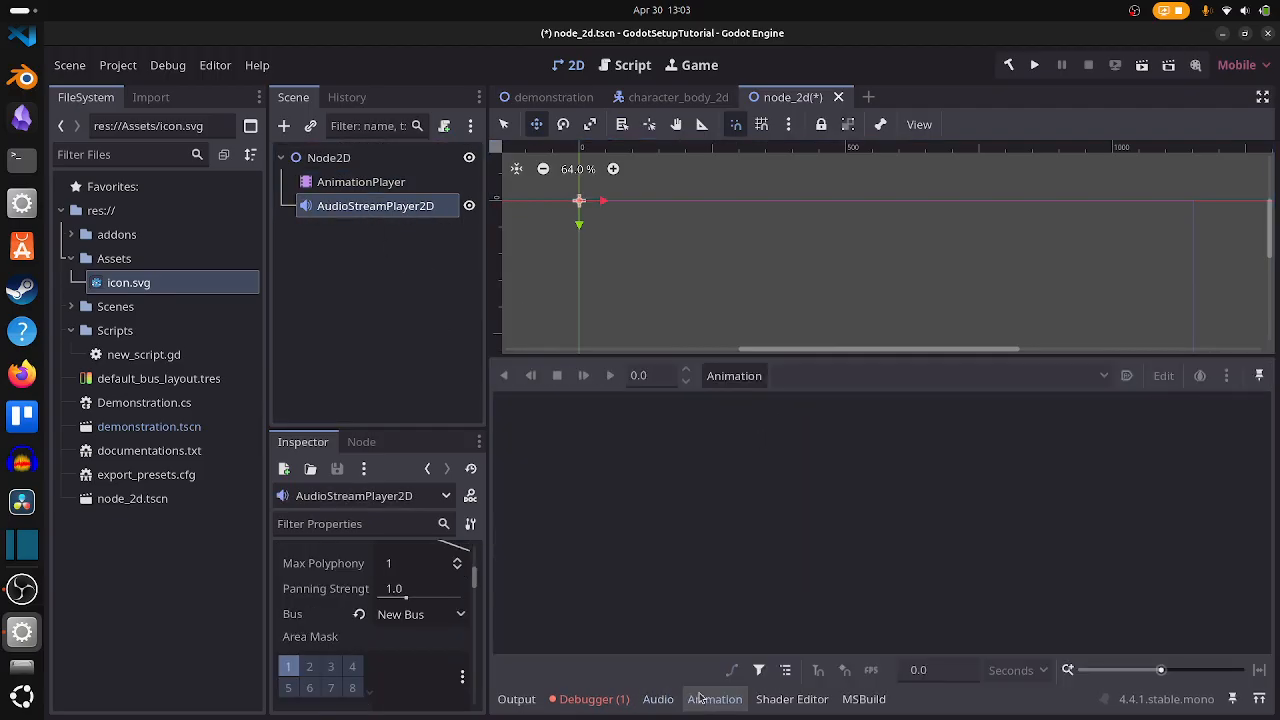
# Delete the AnimationPlayer node from the scene and select the AudioStreamPlayer2D
pyautogui.click(330, 183)
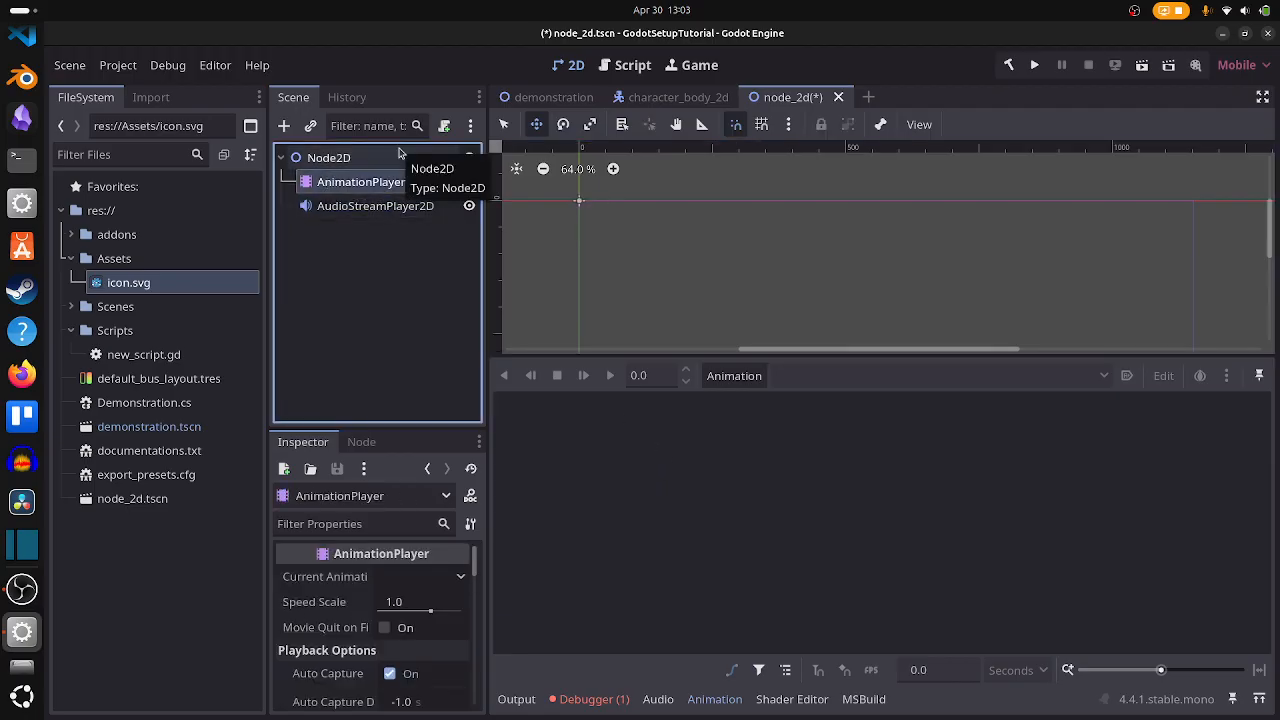
pyautogui.press('Delete')
pyautogui.press('Return')
pyautogui.click(390, 181)
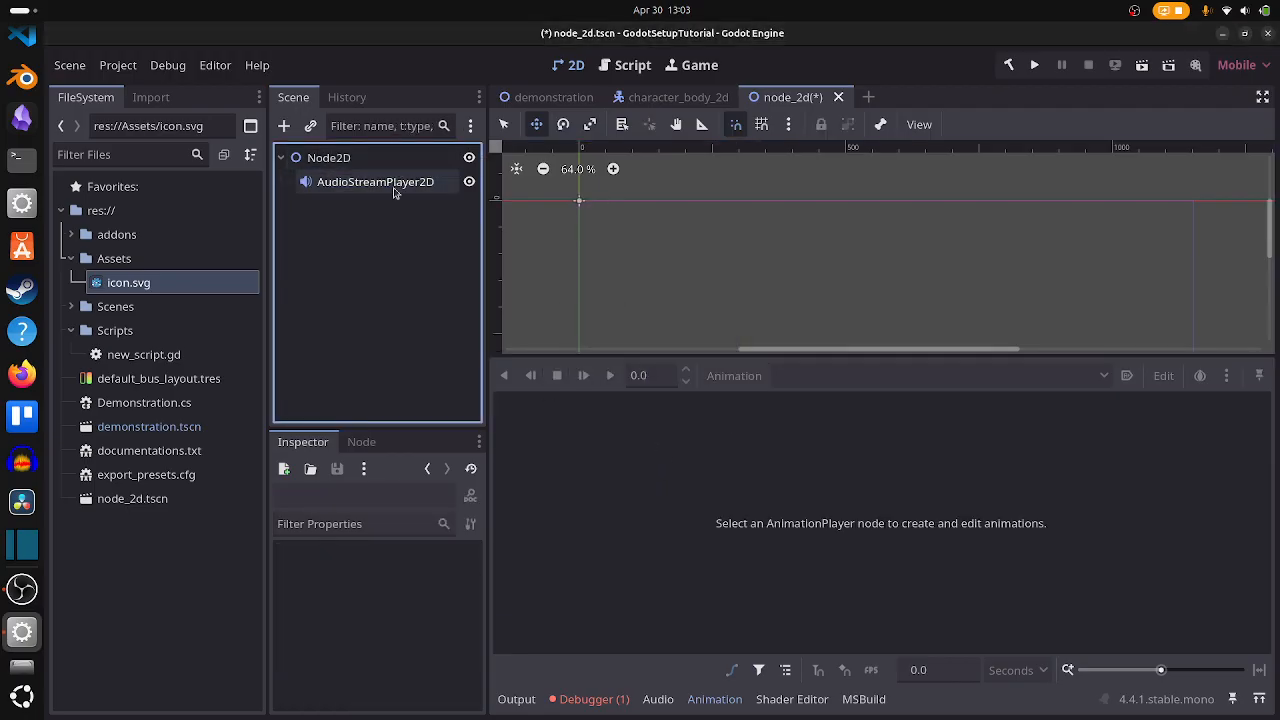
# Go through the audio and animation editors to the shader editor and reduce its height to enlarge the 2D viewport
pyautogui.click(658, 699)
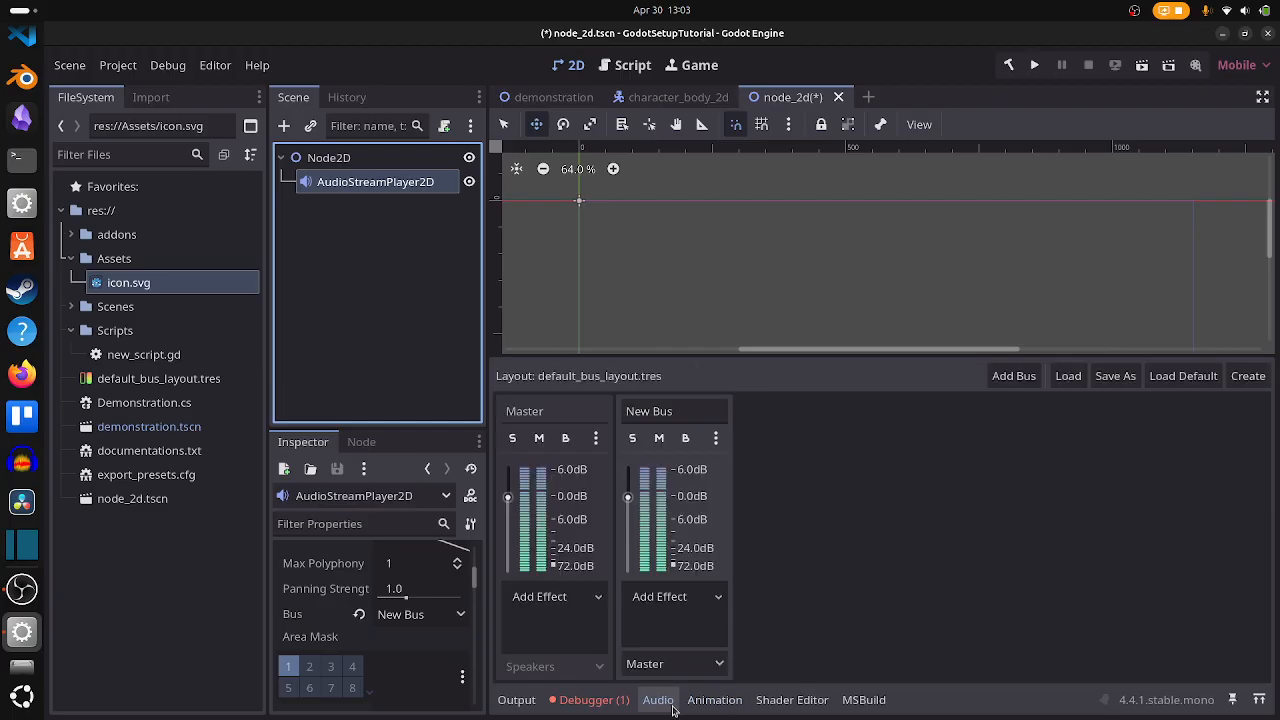
pyautogui.click(703, 700)
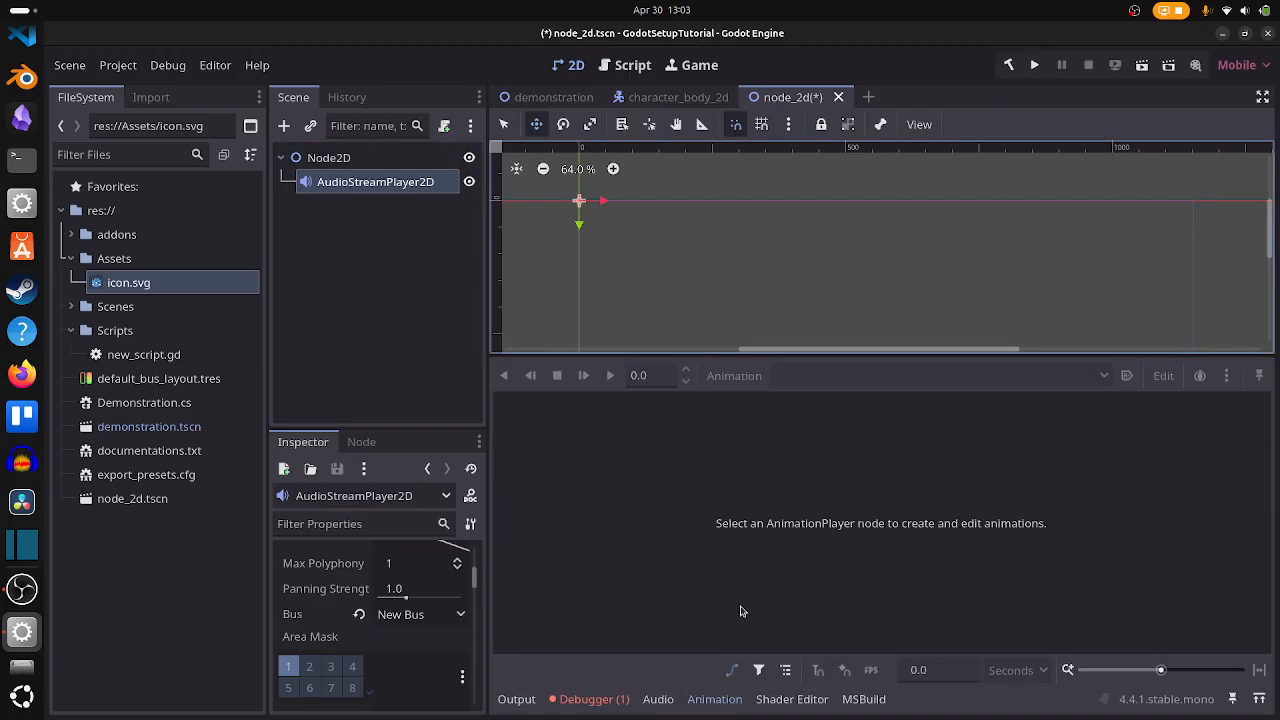
pyautogui.click(792, 699)
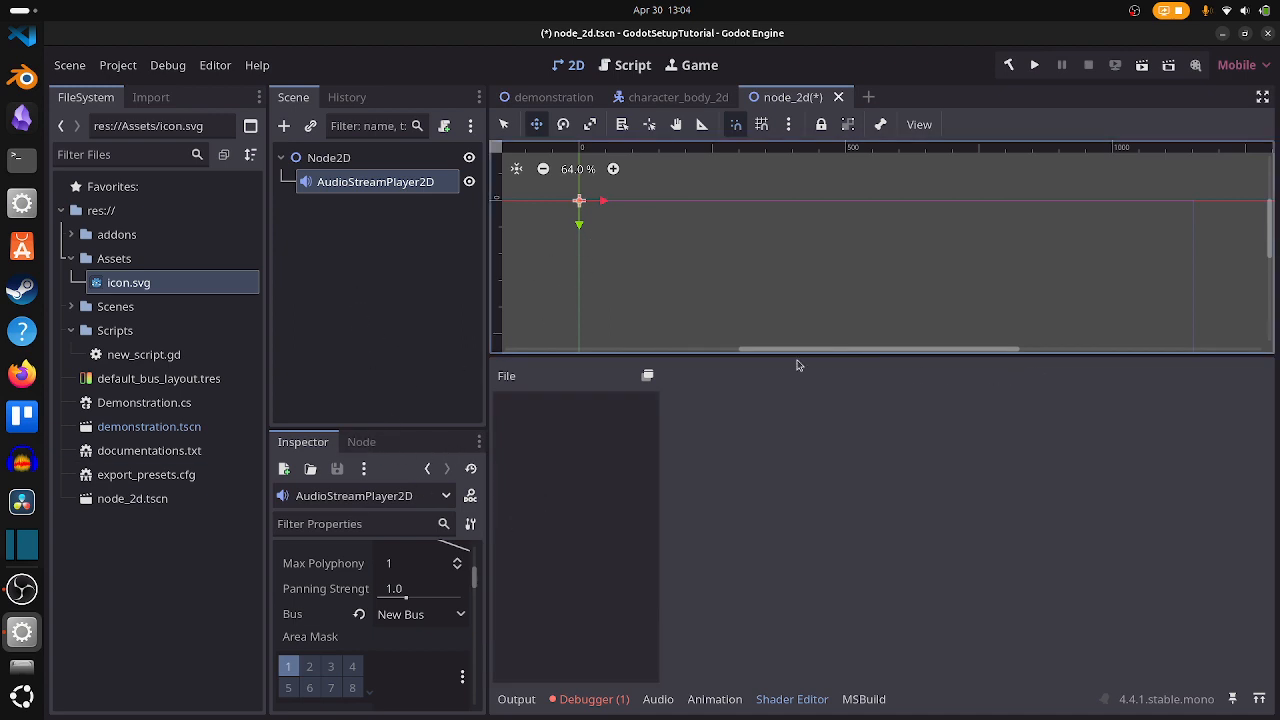
pyautogui.moveTo(673, 353); pyautogui.dragTo(675, 423)
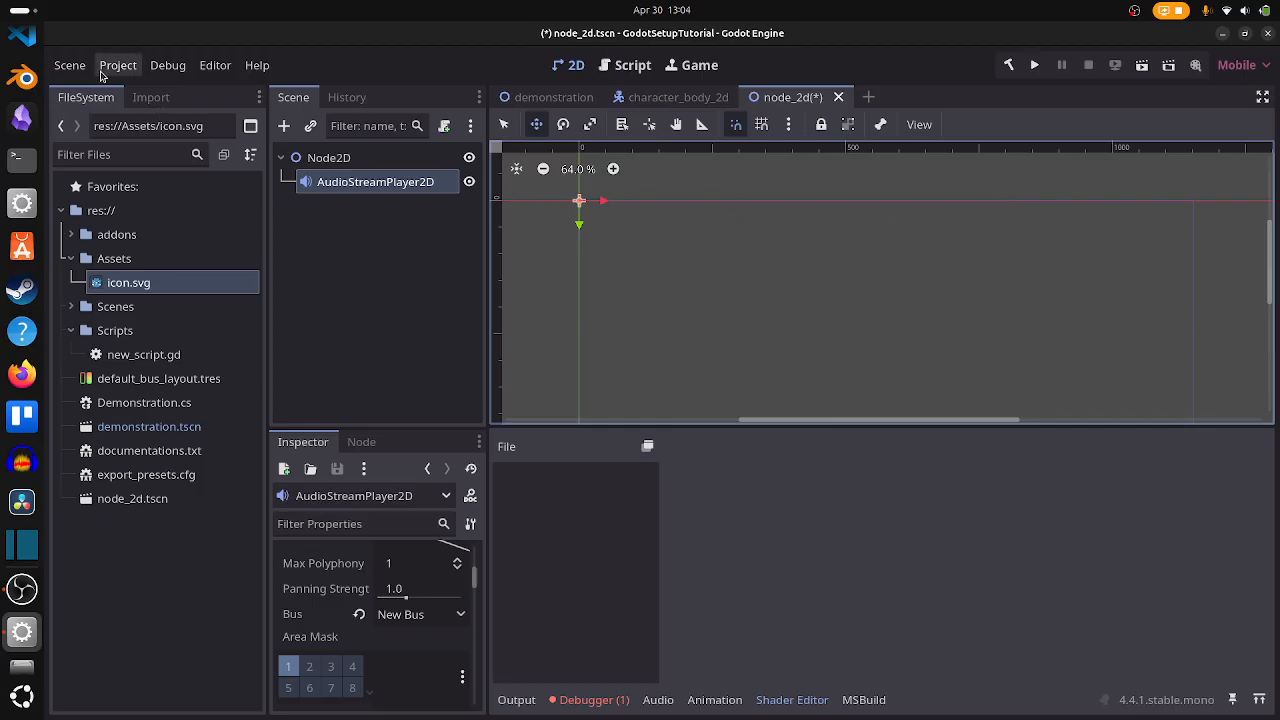
# Open the Editor Settings and examine the Interface Editor options, including the editor language and display scale
pyautogui.click(218, 66)
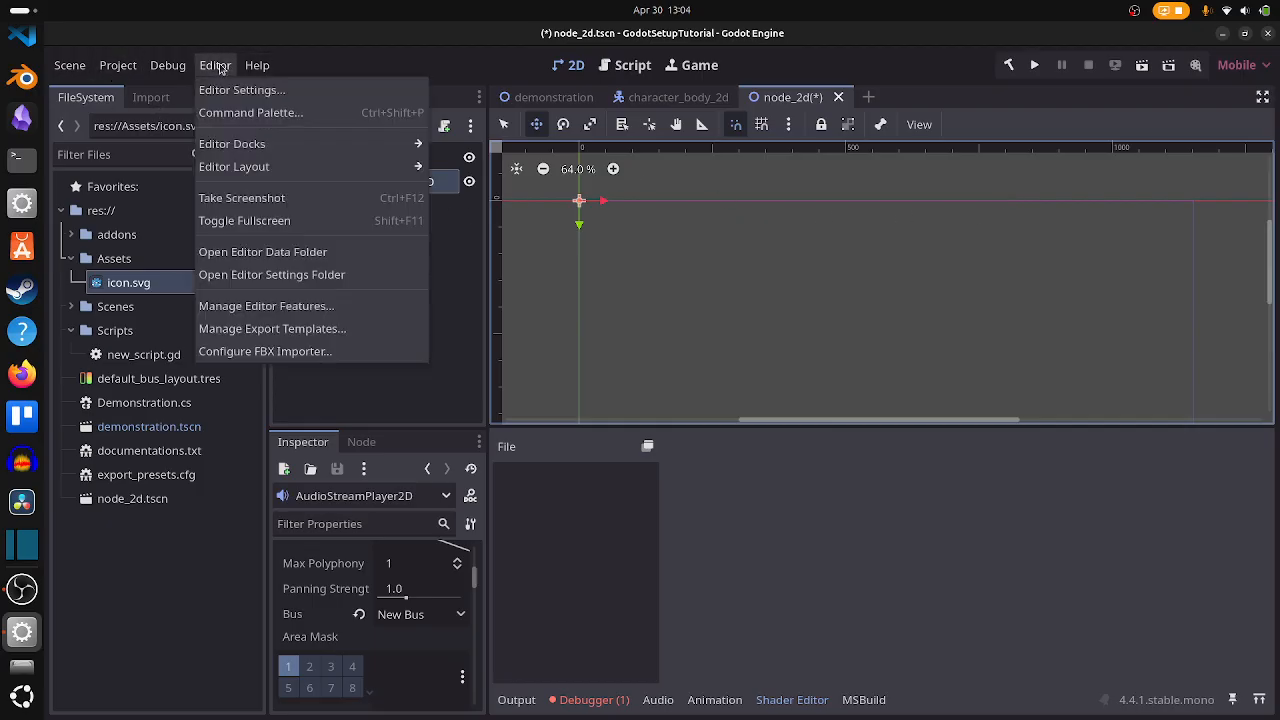
pyautogui.click(217, 66)
pyautogui.click(217, 66)
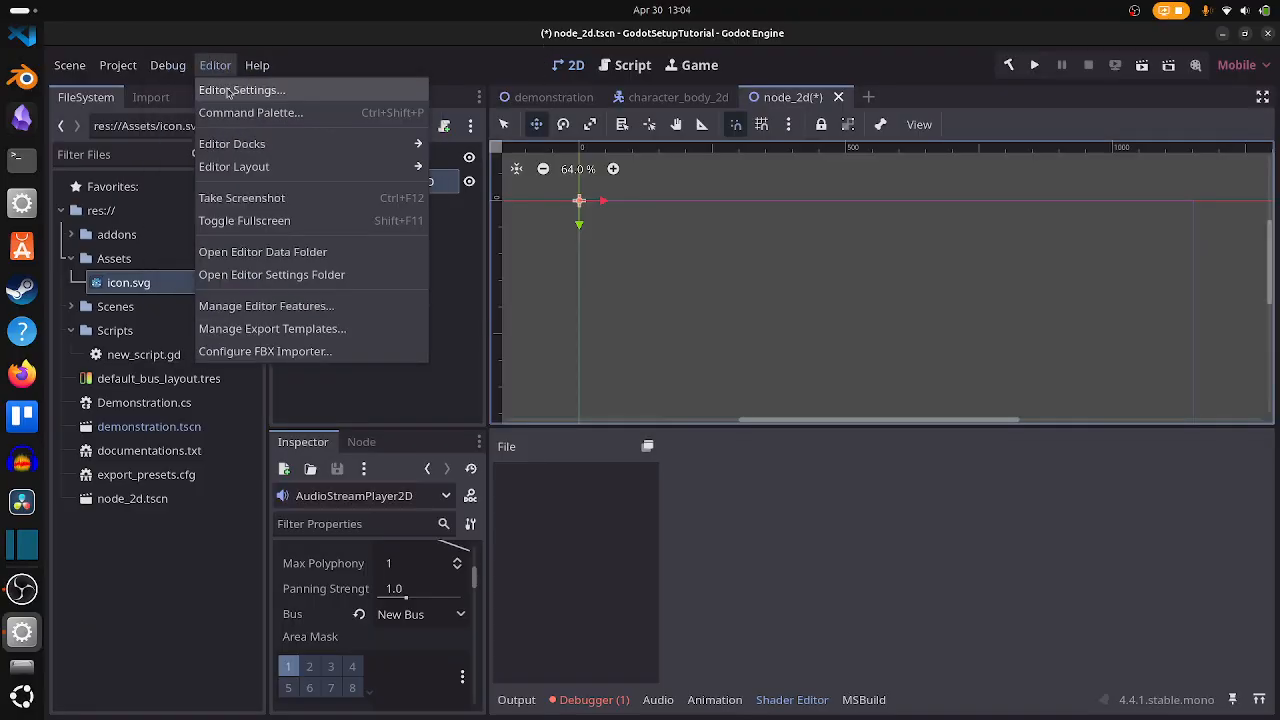
pyautogui.click(229, 91)
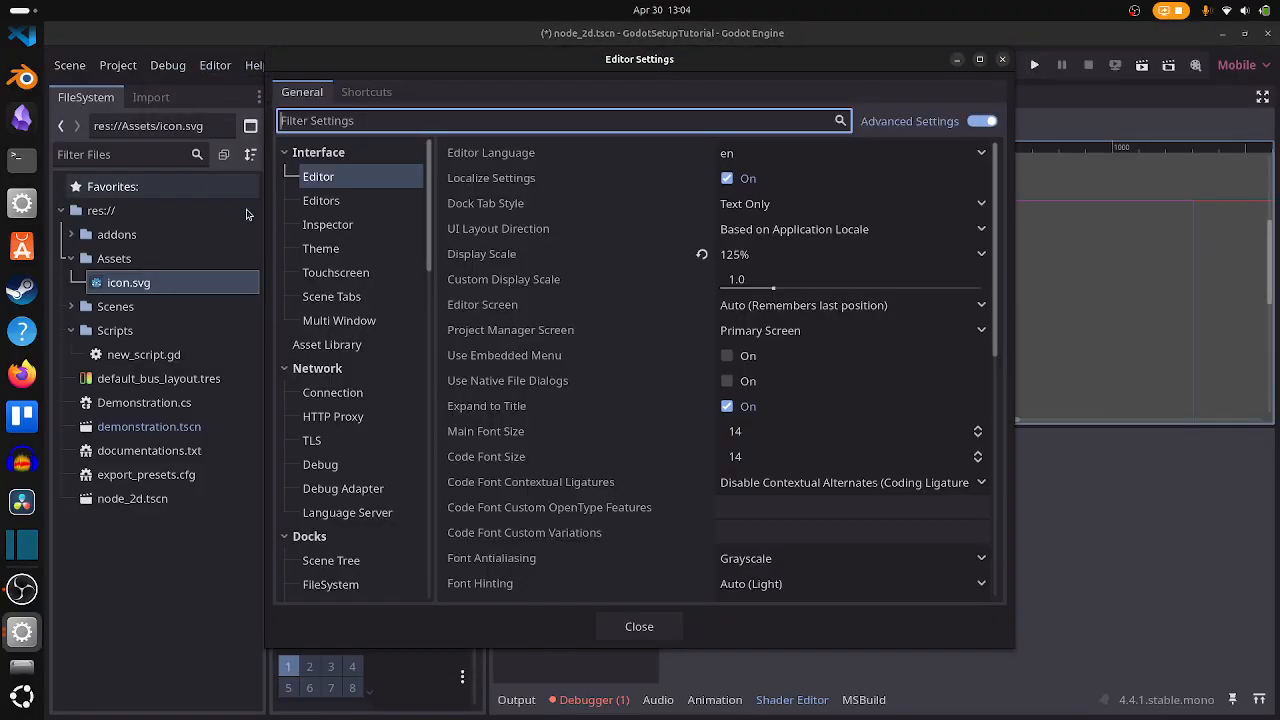
pyautogui.click(532, 259)
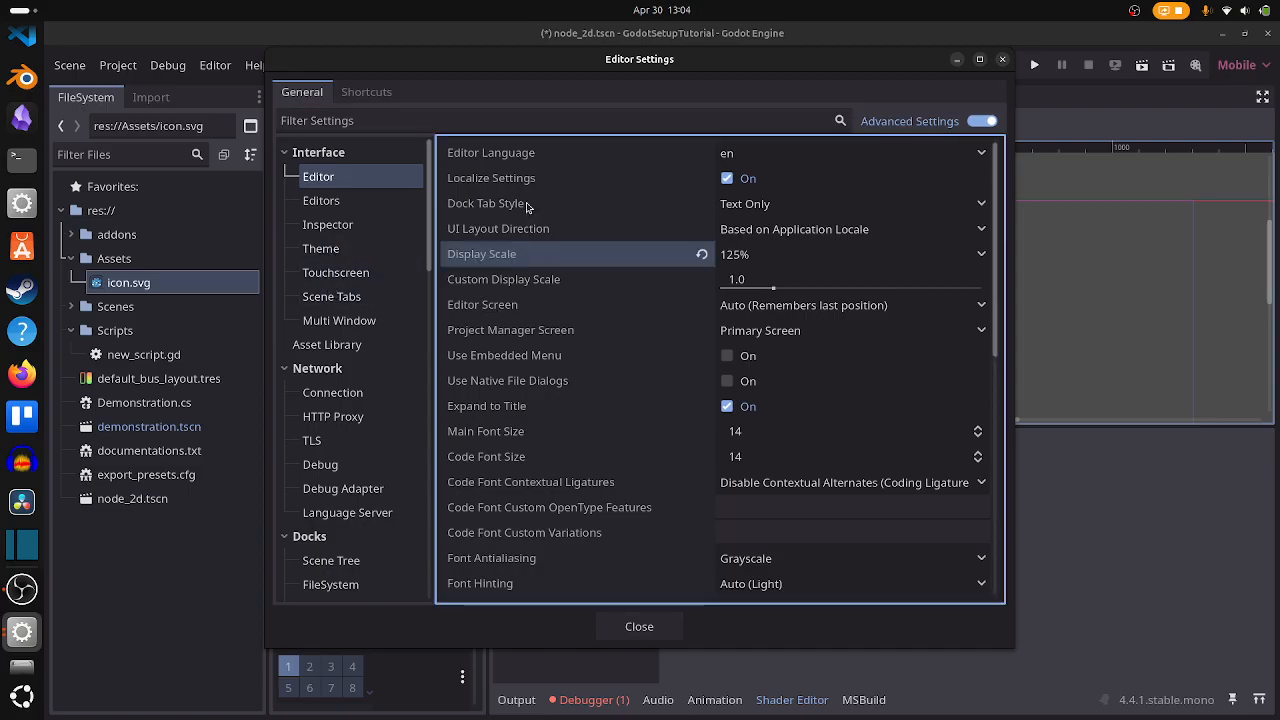
pyautogui.click(563, 148)
pyautogui.click(533, 257)
pyautogui.scroll(-7, 530, 290)
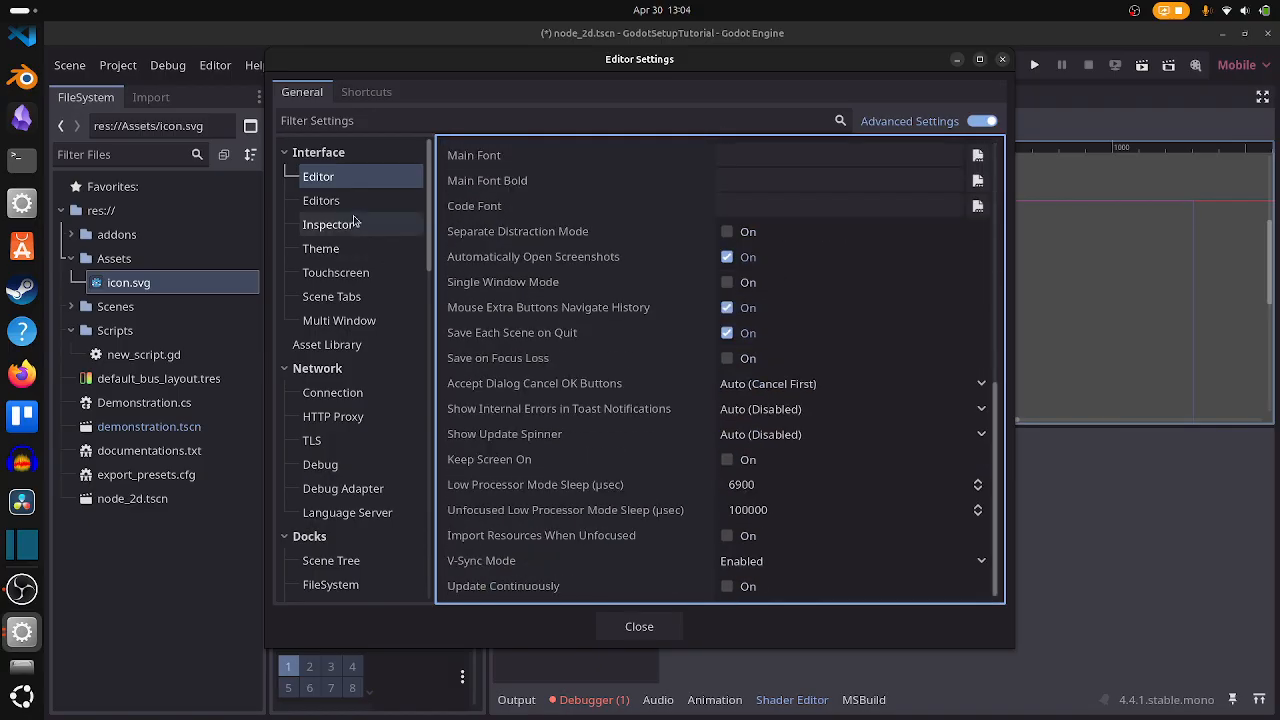
# Examine the Inspector, Theme, Touchscreen, Scene Tabs and Asset Library categories of the Editor Settings
pyautogui.click(354, 224)
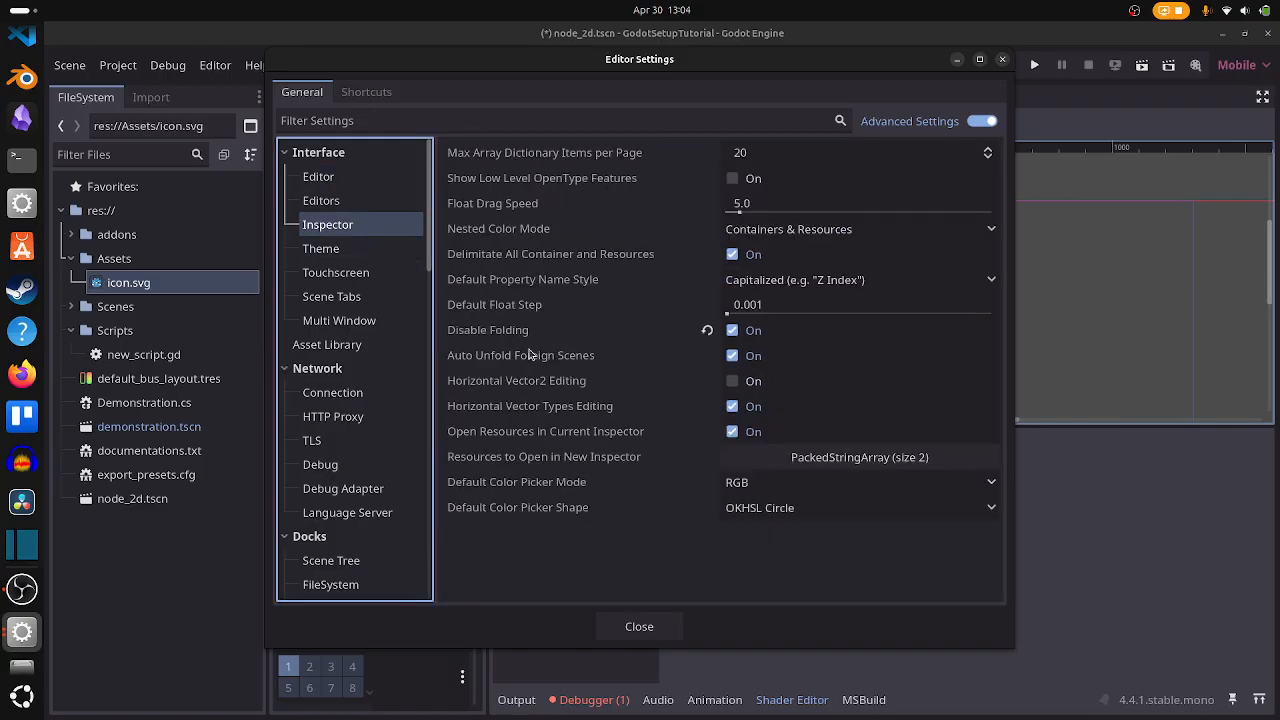
pyautogui.moveTo(529, 337)
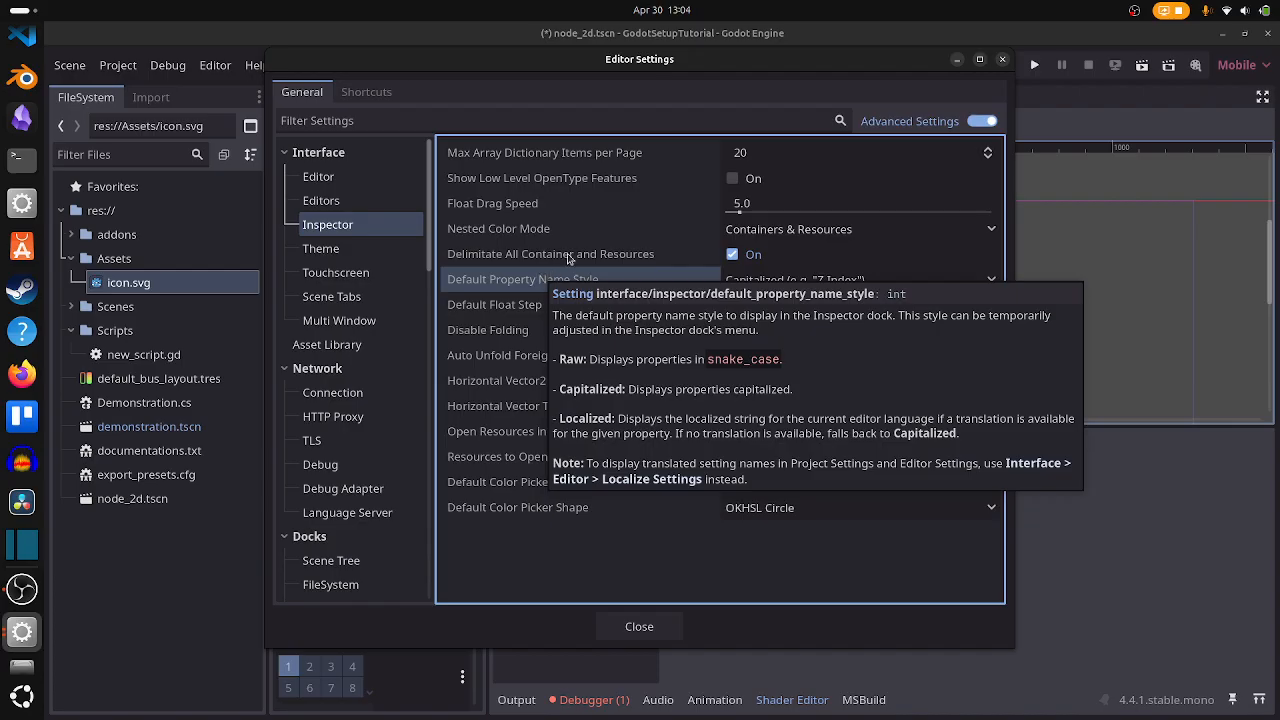
pyautogui.click(353, 253)
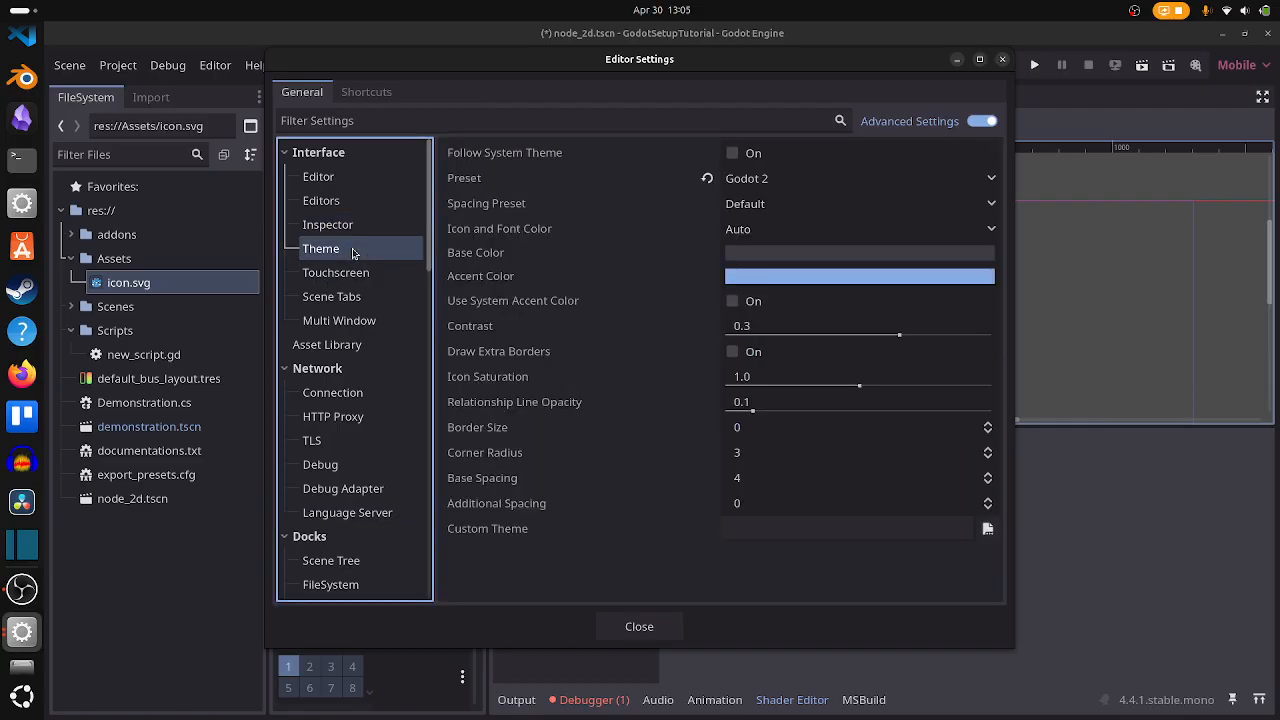
pyautogui.click(355, 273)
pyautogui.click(355, 297)
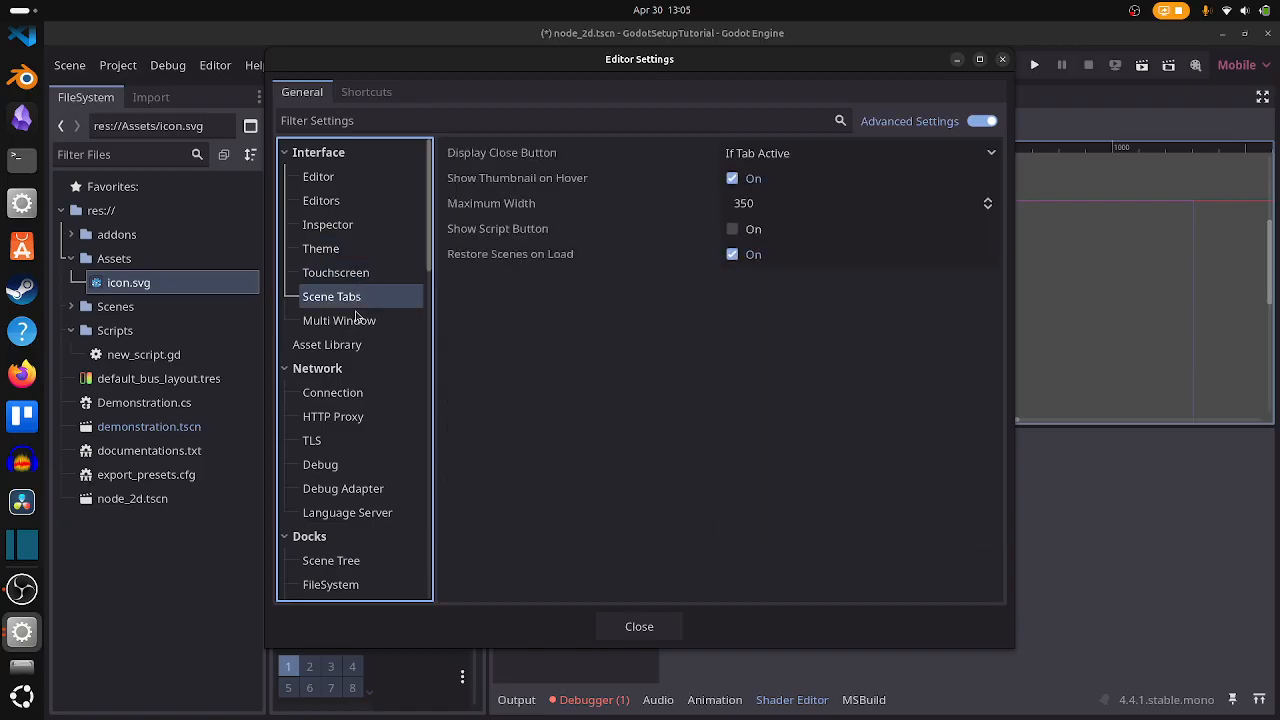
pyautogui.click(363, 344)
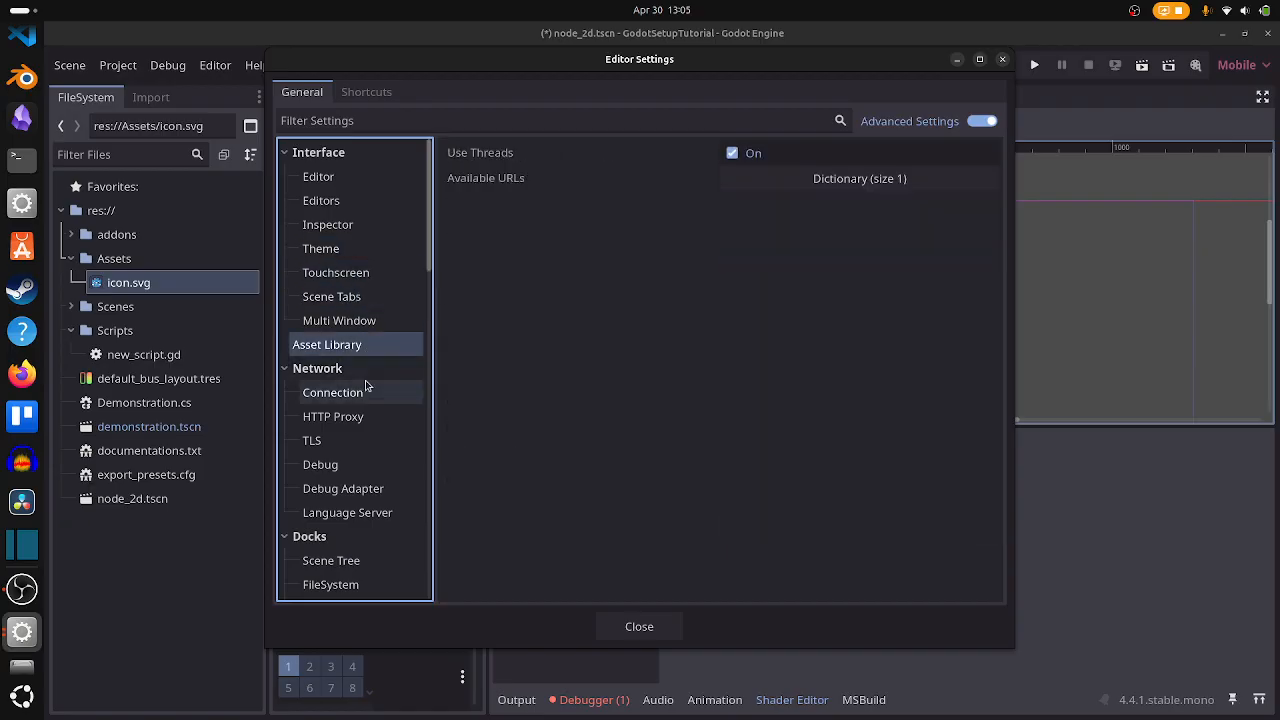
# Examine the Network Connection, Scene Tree dock and FileSystem settings, including External Programs, File Dialog and Quick Open Dialog
pyautogui.click(366, 390)
pyautogui.scroll(-3, 335, 418)
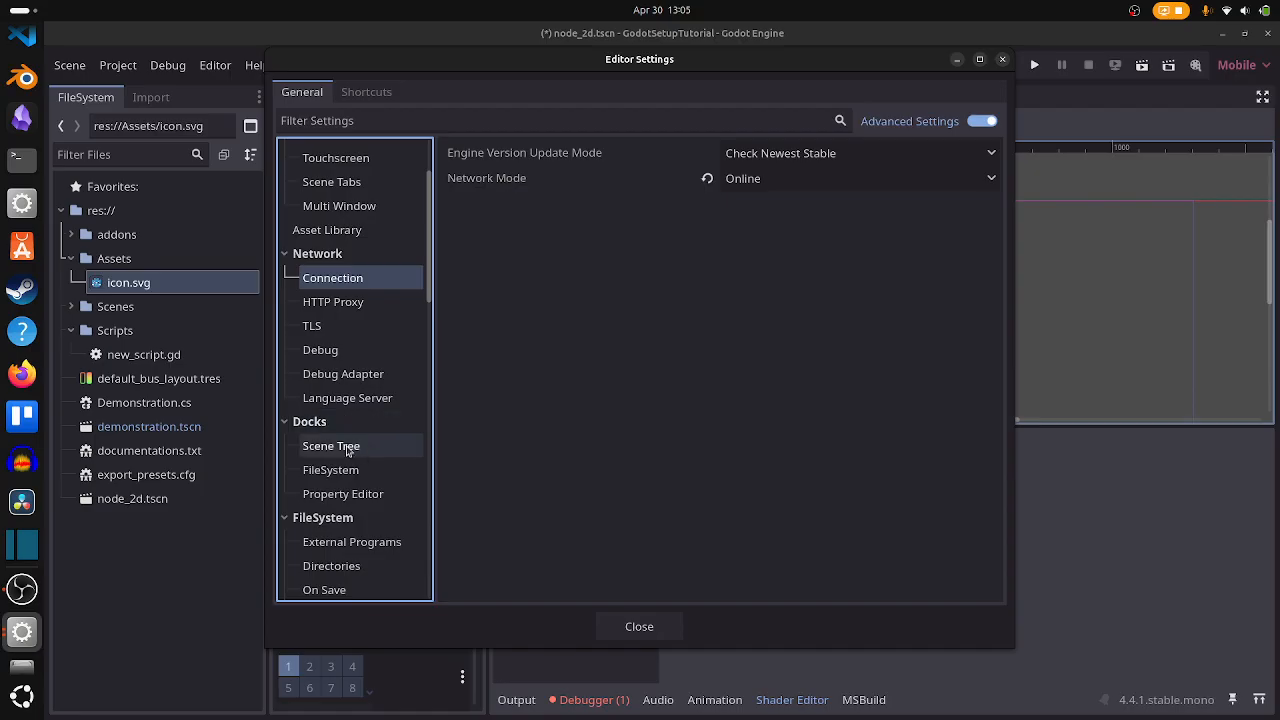
pyautogui.scroll(-2, 347, 451)
pyautogui.click(345, 389)
pyautogui.click(367, 486)
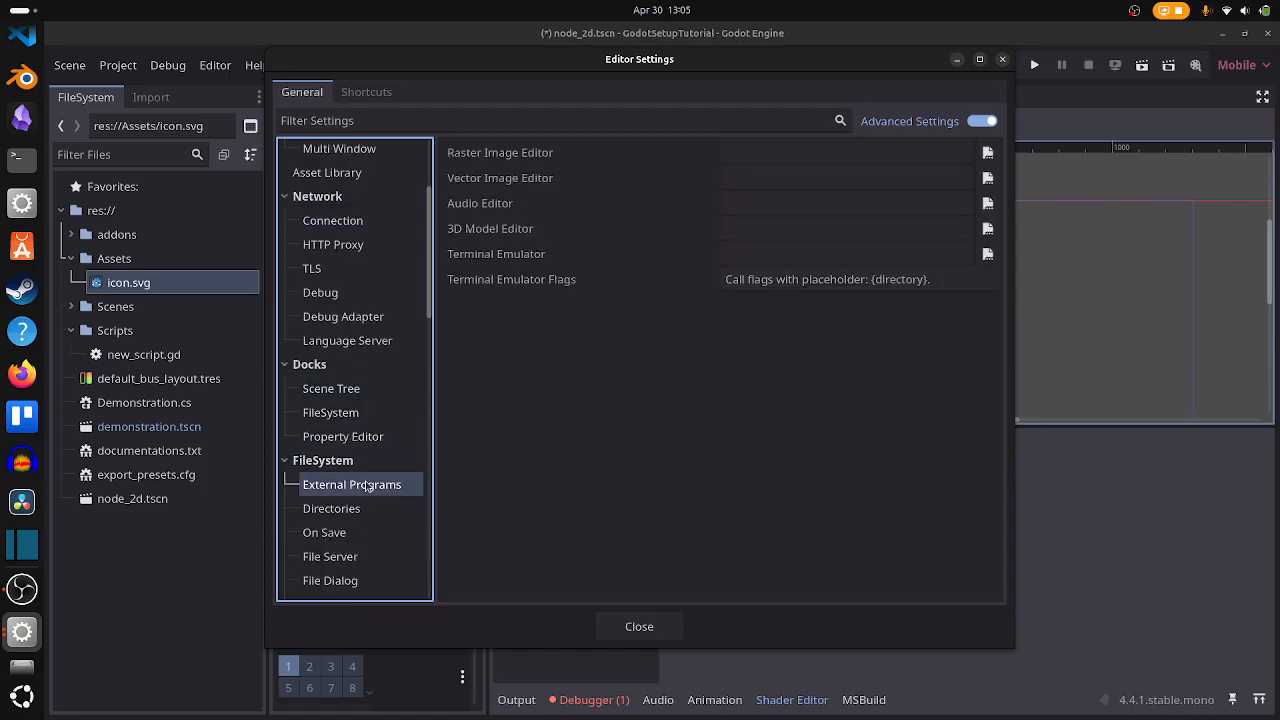
pyautogui.scroll(-3, 367, 486)
pyautogui.click(350, 467)
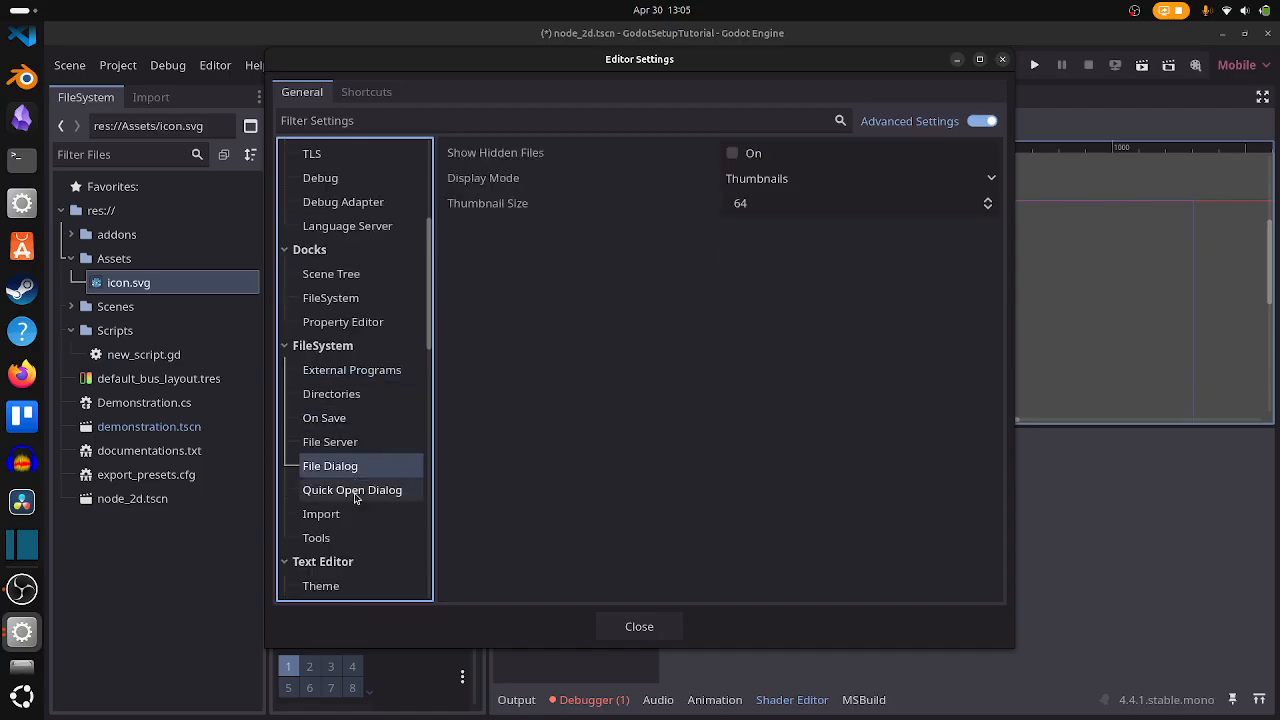
pyautogui.click(355, 491)
pyautogui.scroll(-4, 357, 500)
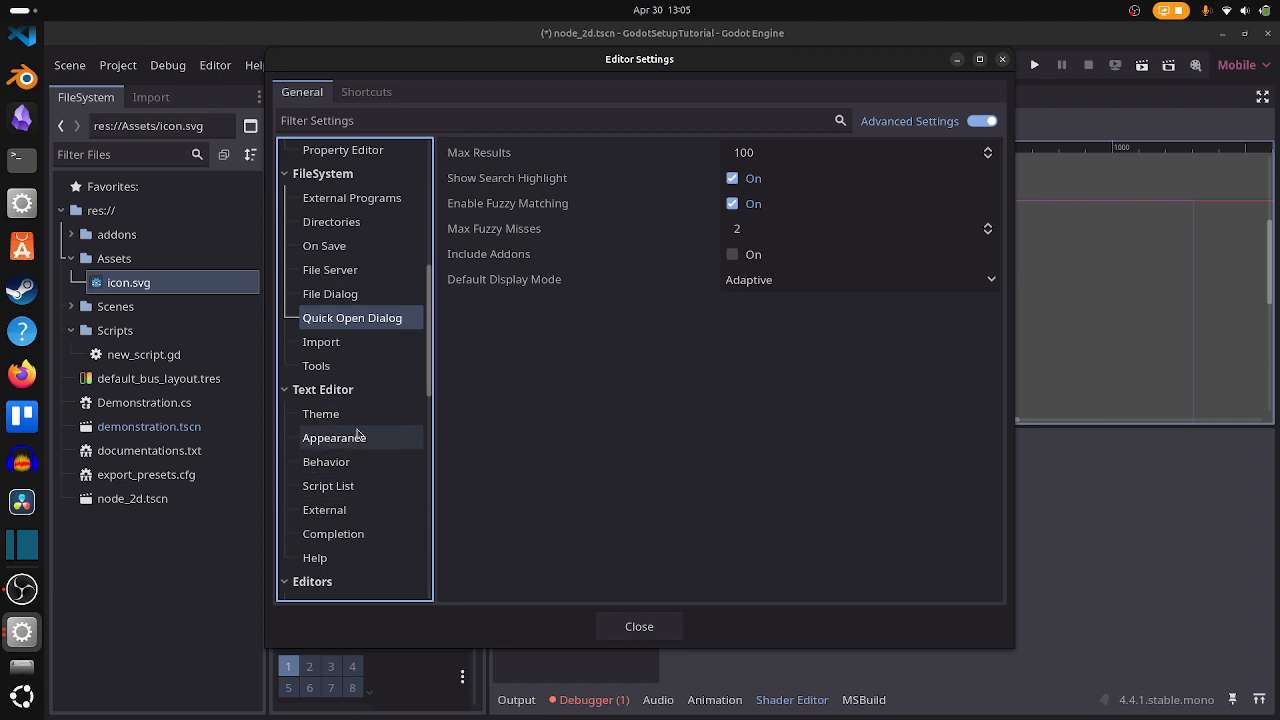
# Examine the Text Editor Theme and Appearance settings, including the caret type, guidelines, gutters, minimap and whitespace options
pyautogui.click(356, 416)
pyautogui.click(359, 441)
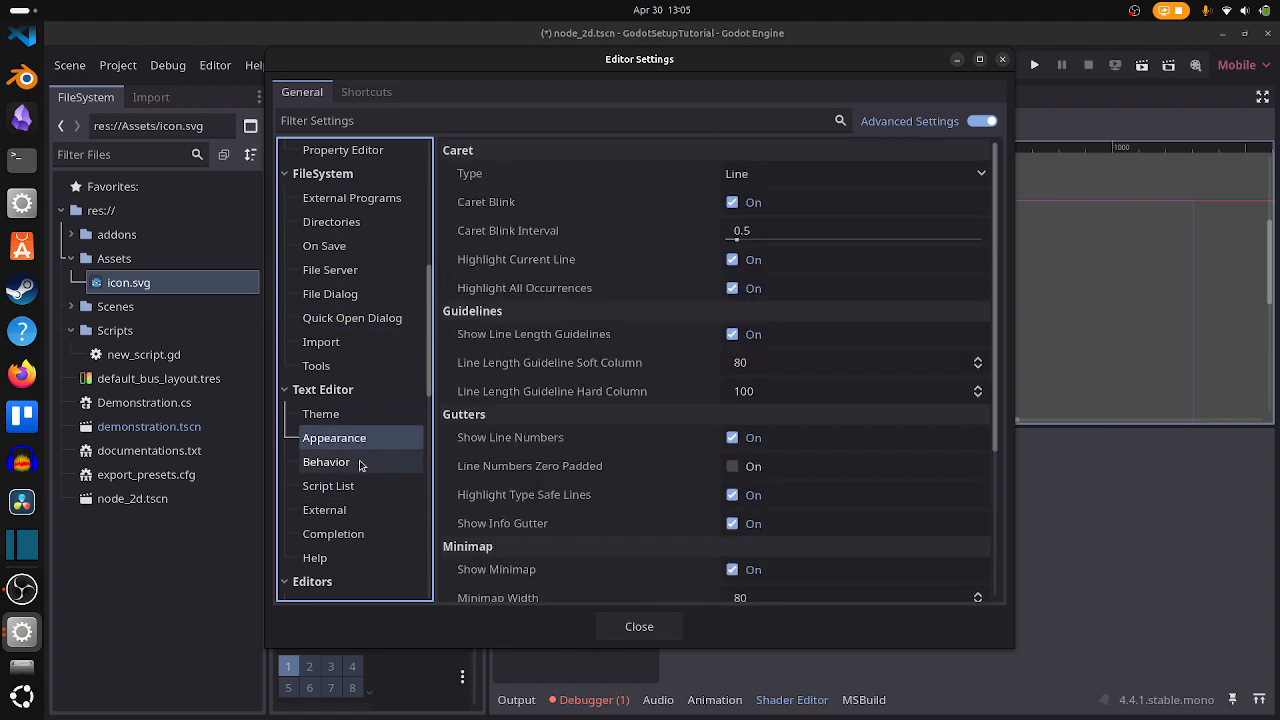
pyautogui.scroll(-5, 600, 181)
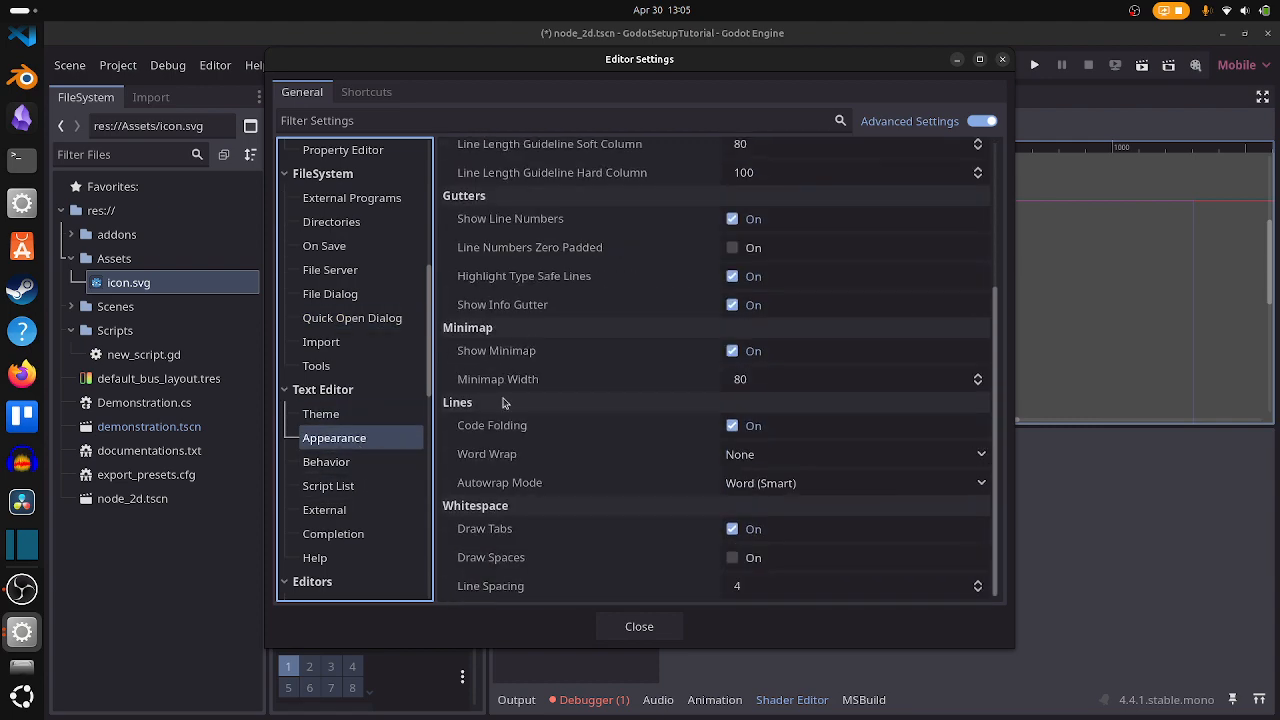
pyautogui.scroll(5, 475, 373)
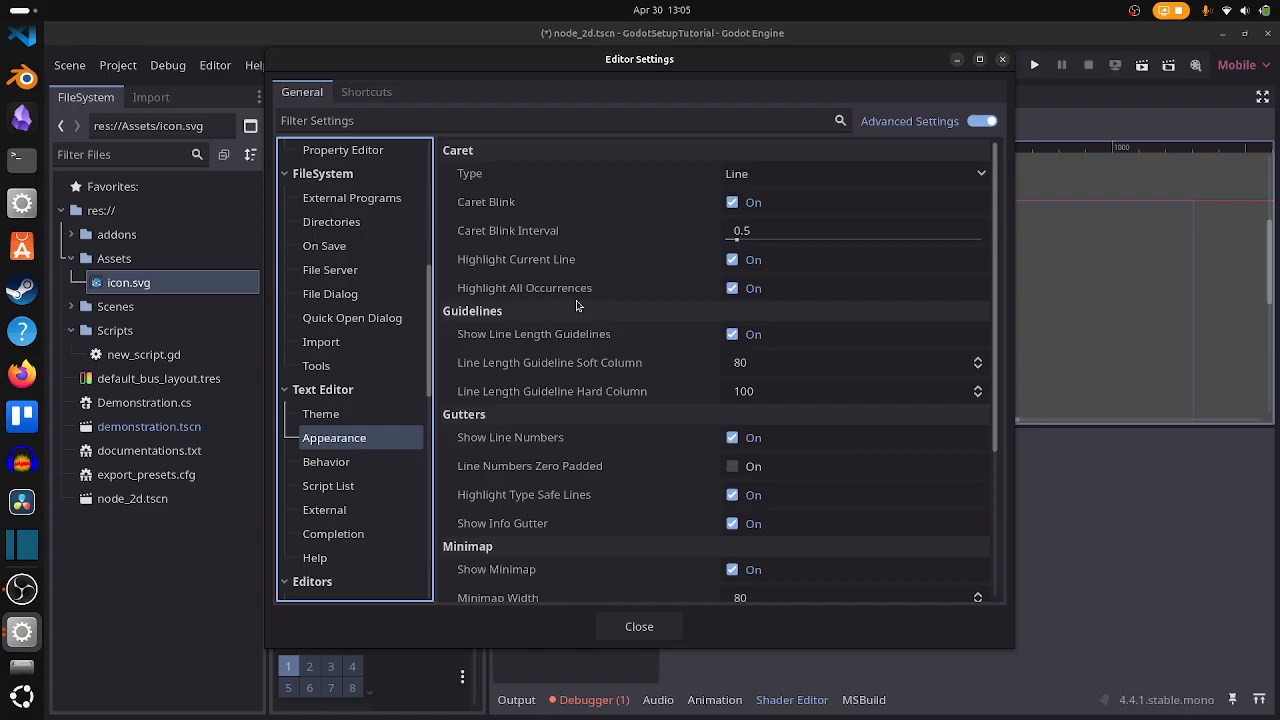
pyautogui.click(523, 208)
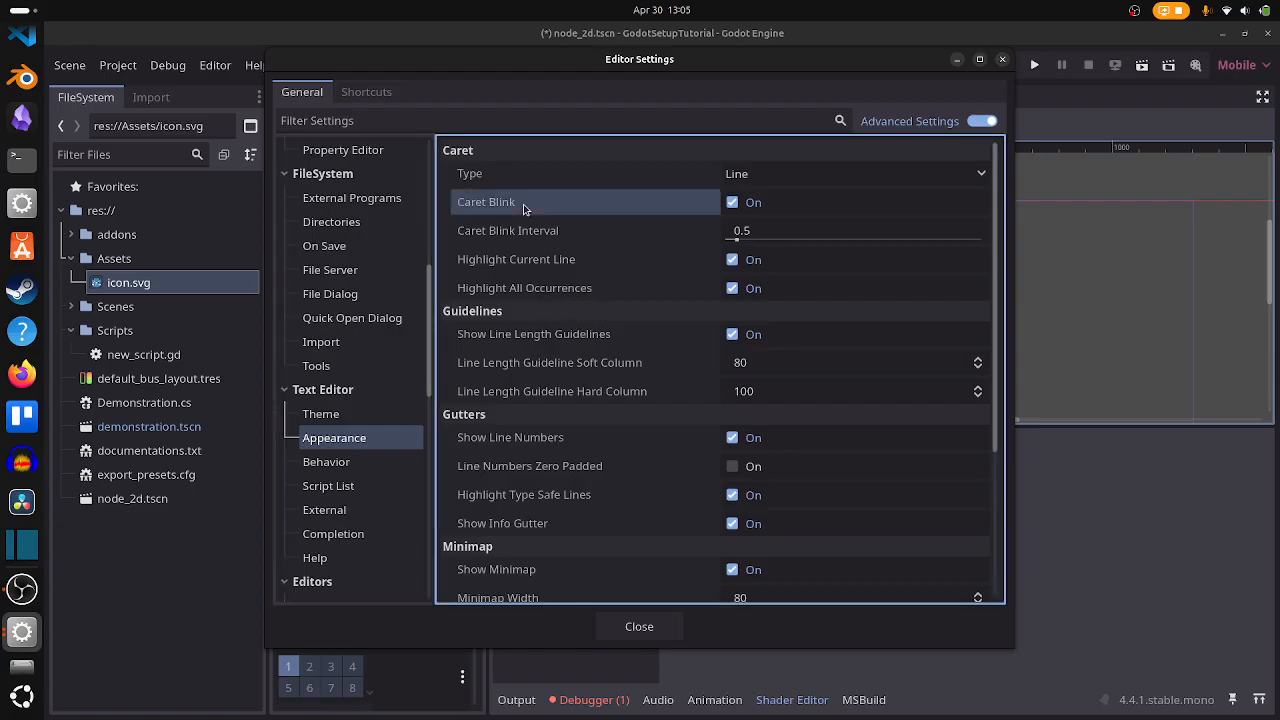
pyautogui.click(745, 190)
pyautogui.click(765, 183)
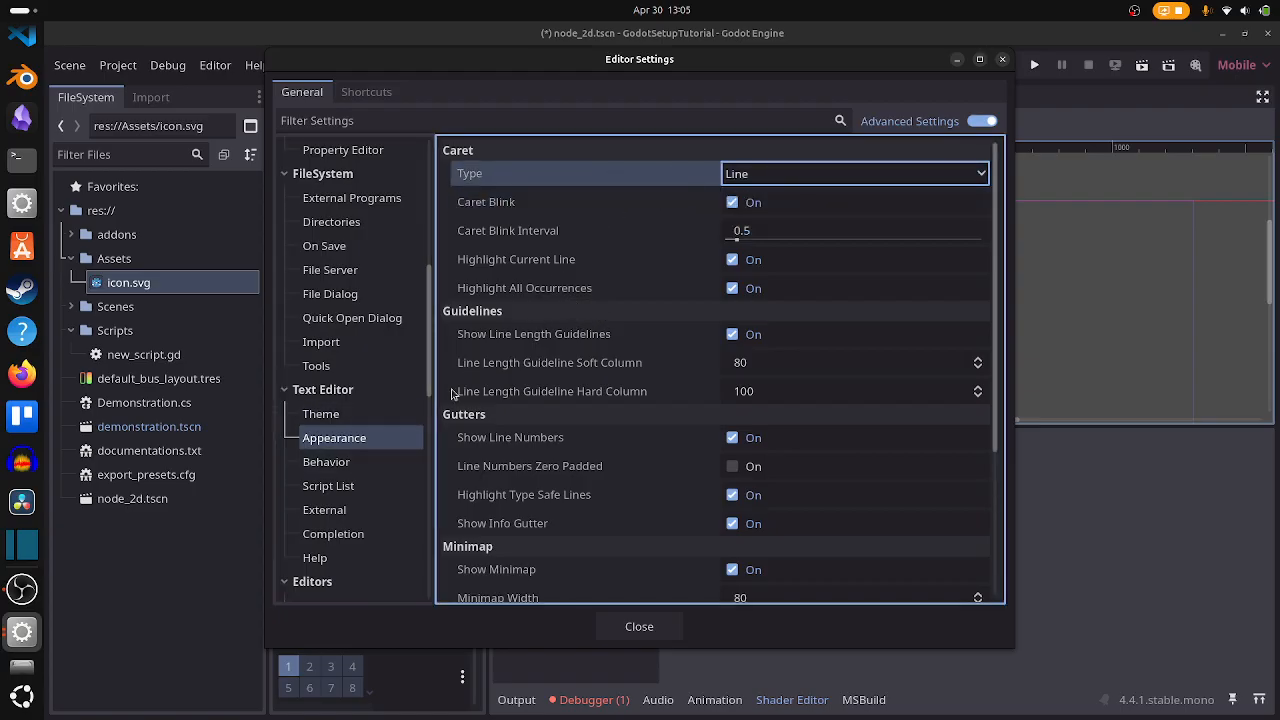
pyautogui.scroll(-3, 476, 424)
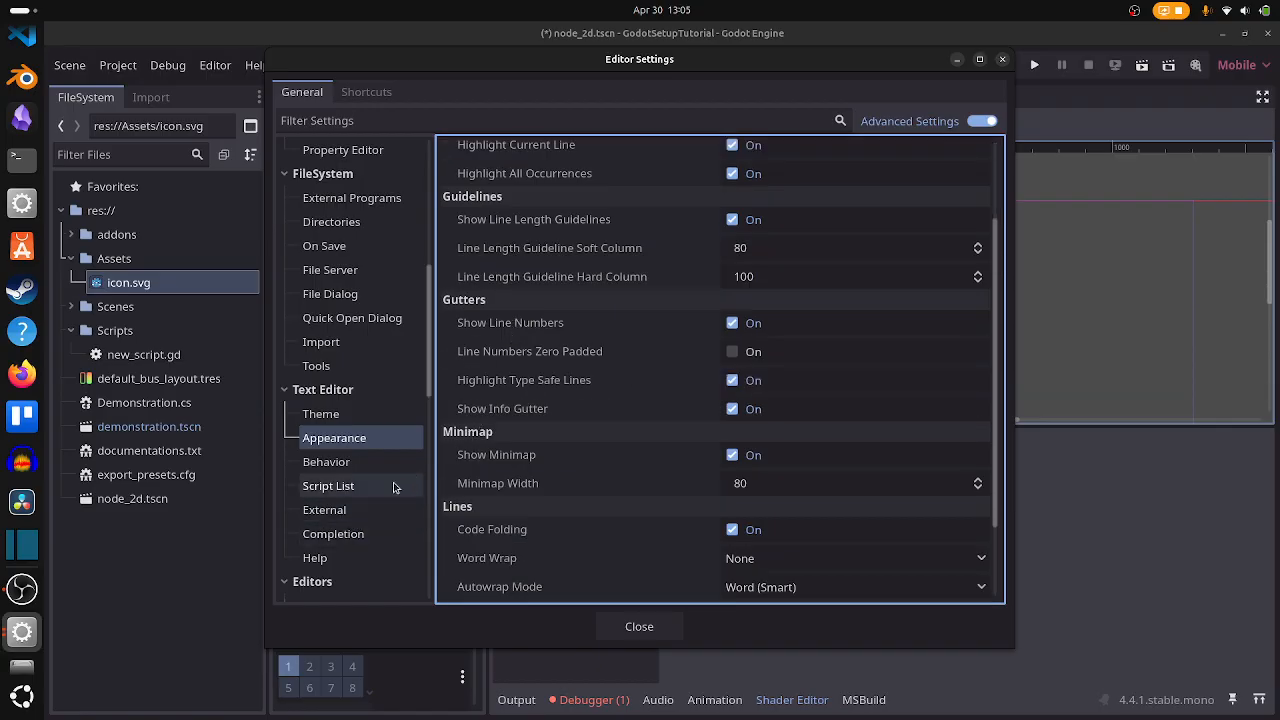
pyautogui.scroll(-3, 541, 549)
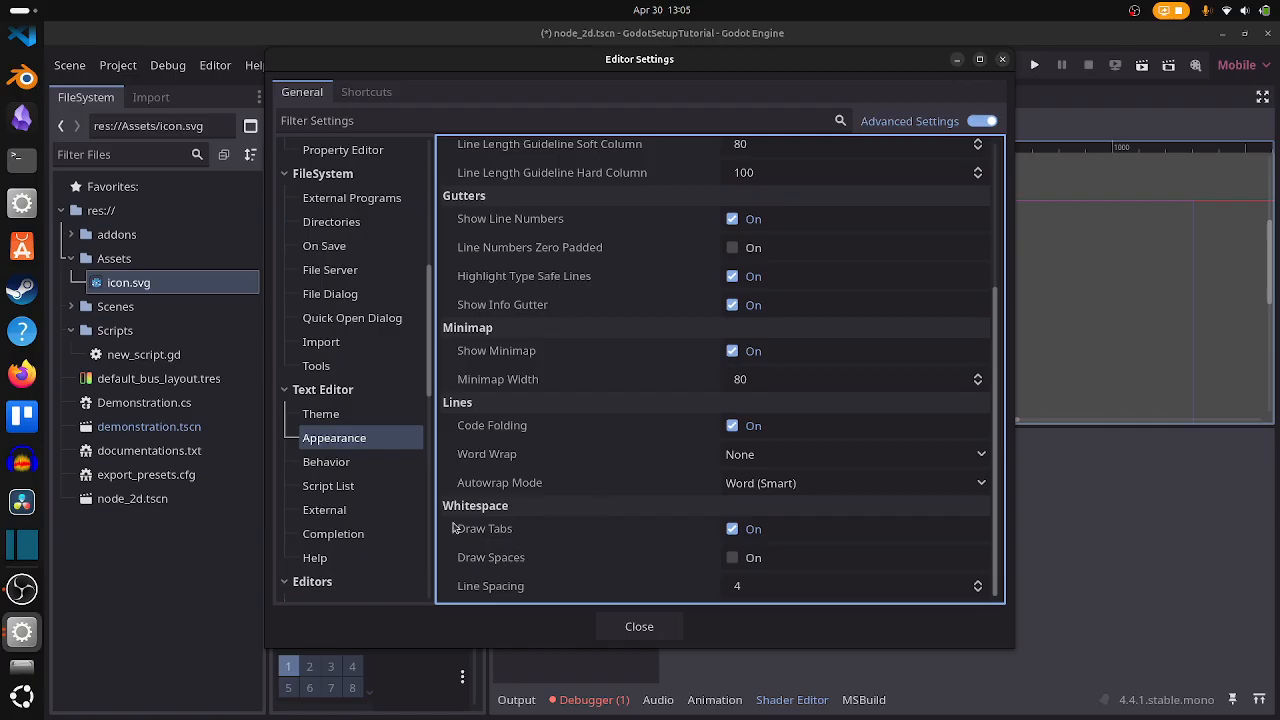
# Examine the Text Editor Behavior settings, including the indentation and file-saving options
pyautogui.click(330, 462)
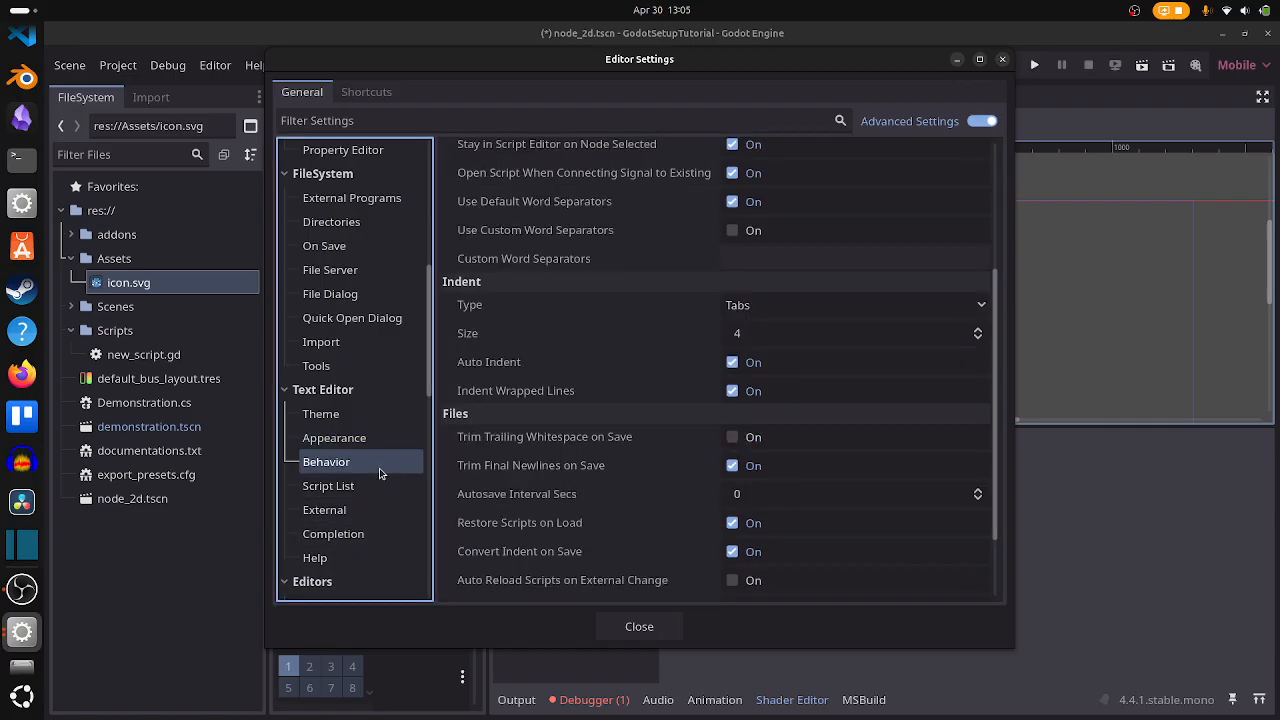
pyautogui.scroll(5, 545, 345)
pyautogui.scroll(-6, 577, 322)
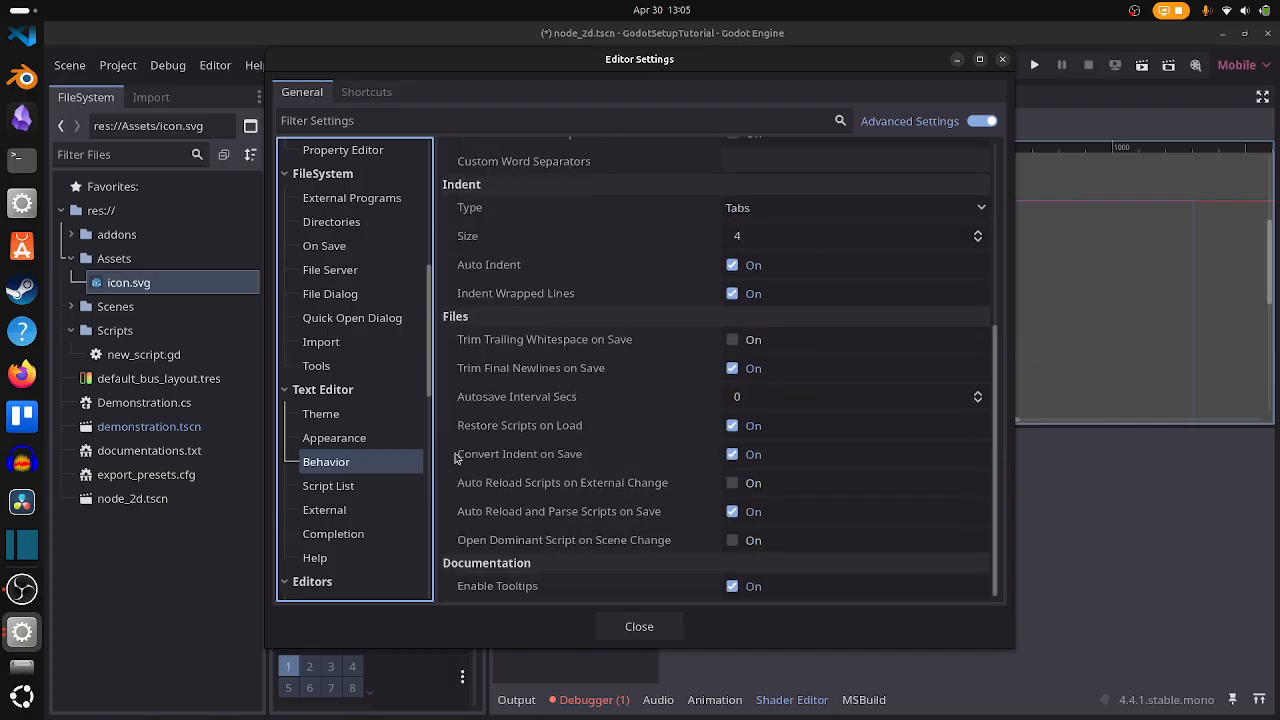
pyautogui.click(537, 341)
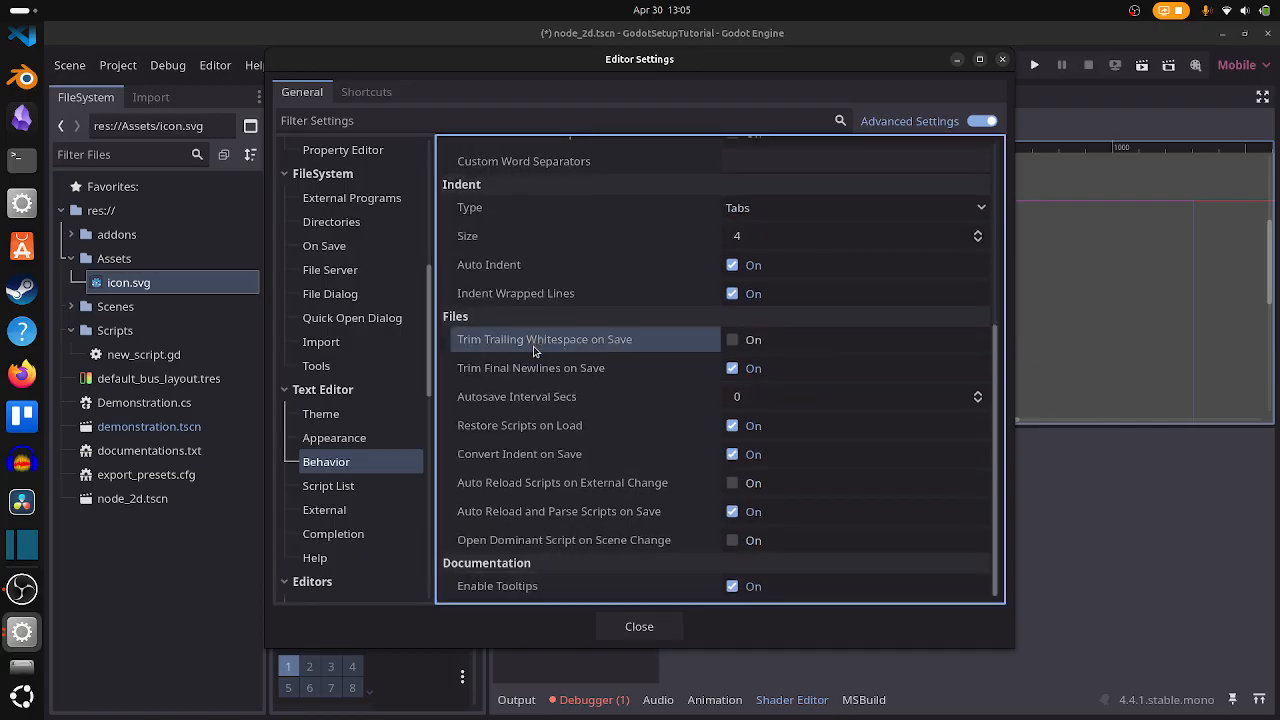
pyautogui.moveTo(529, 363)
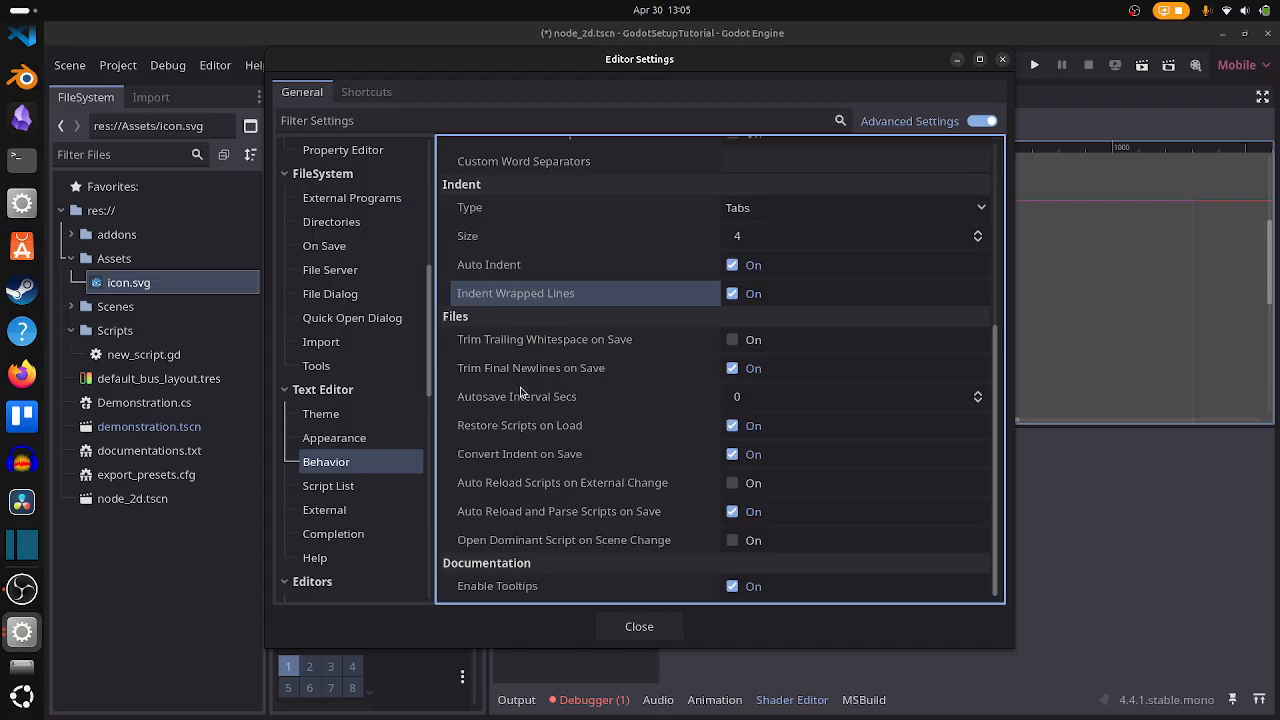
# Examine the remaining Text Editor Behavior file options, the Script List settings and the External editor's Exec Path and Exec Flags
pyautogui.click(560, 349)
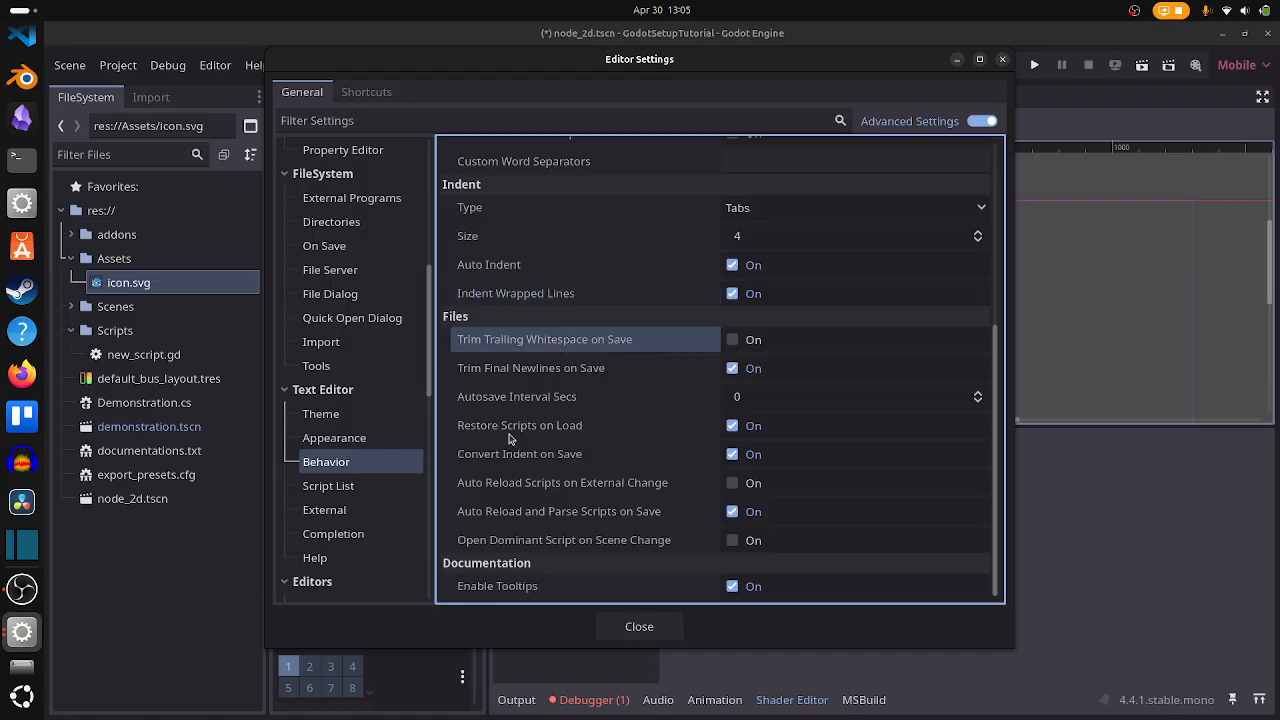
pyautogui.moveTo(509, 429)
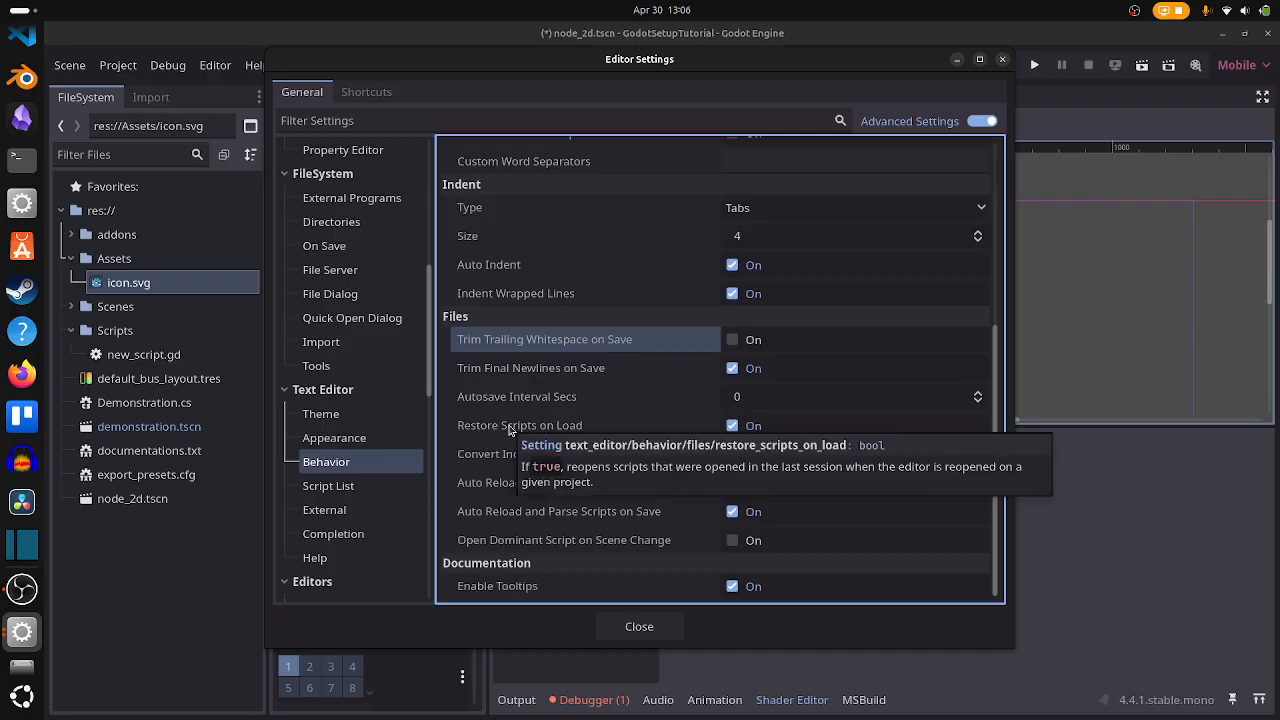
pyautogui.click(388, 492)
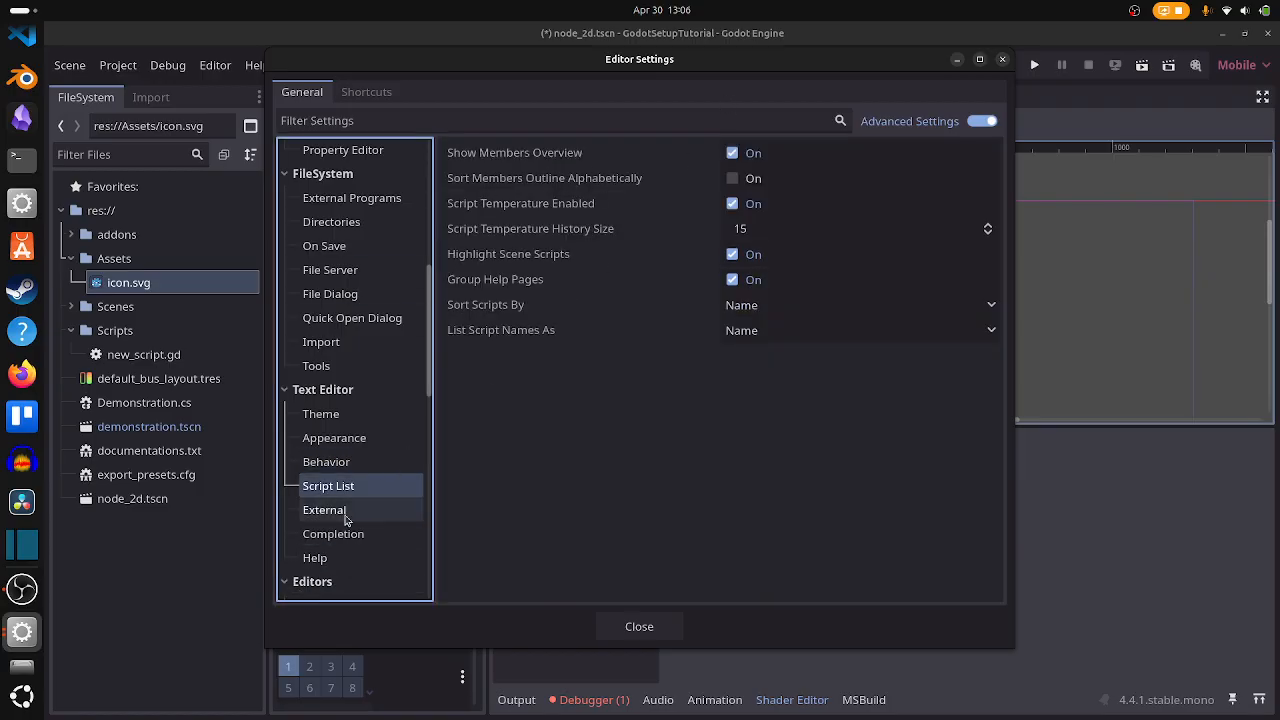
pyautogui.click(344, 514)
pyautogui.click(778, 171)
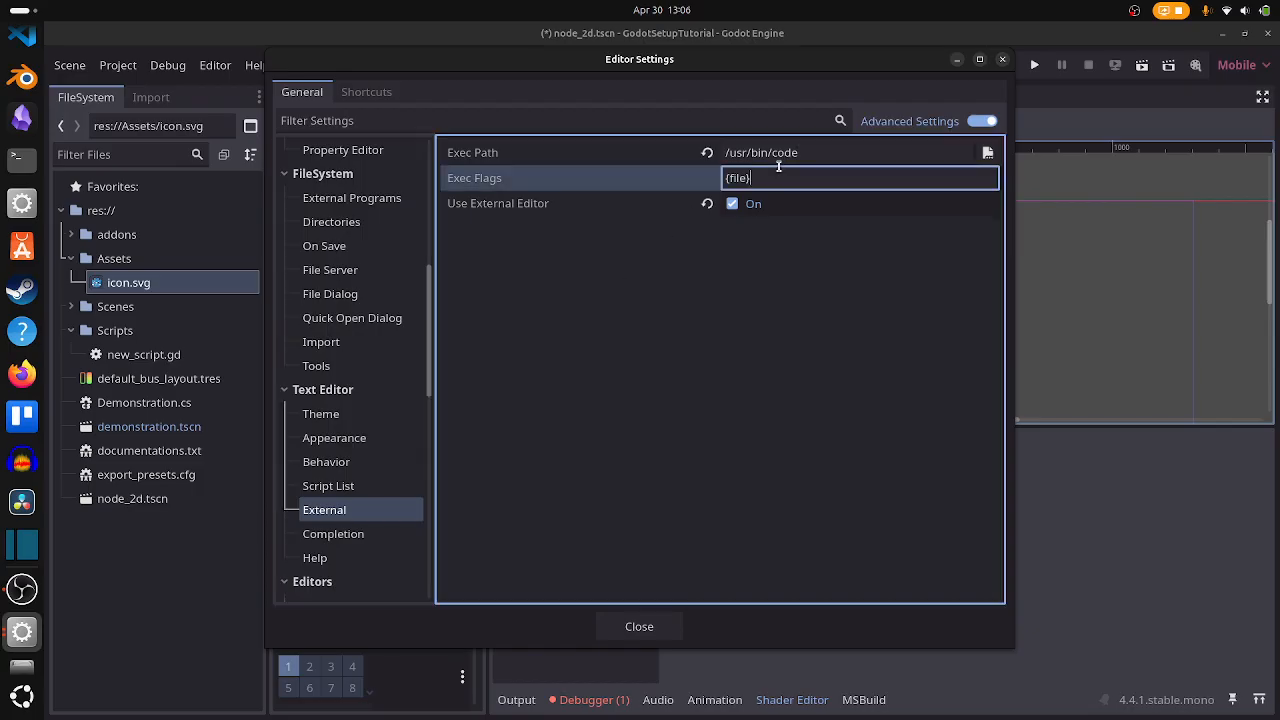
# Examine the Text Editor Completion and Help settings, including Add Type Hints, Use Single Quotes and Class Reference Examples
pyautogui.click(337, 536)
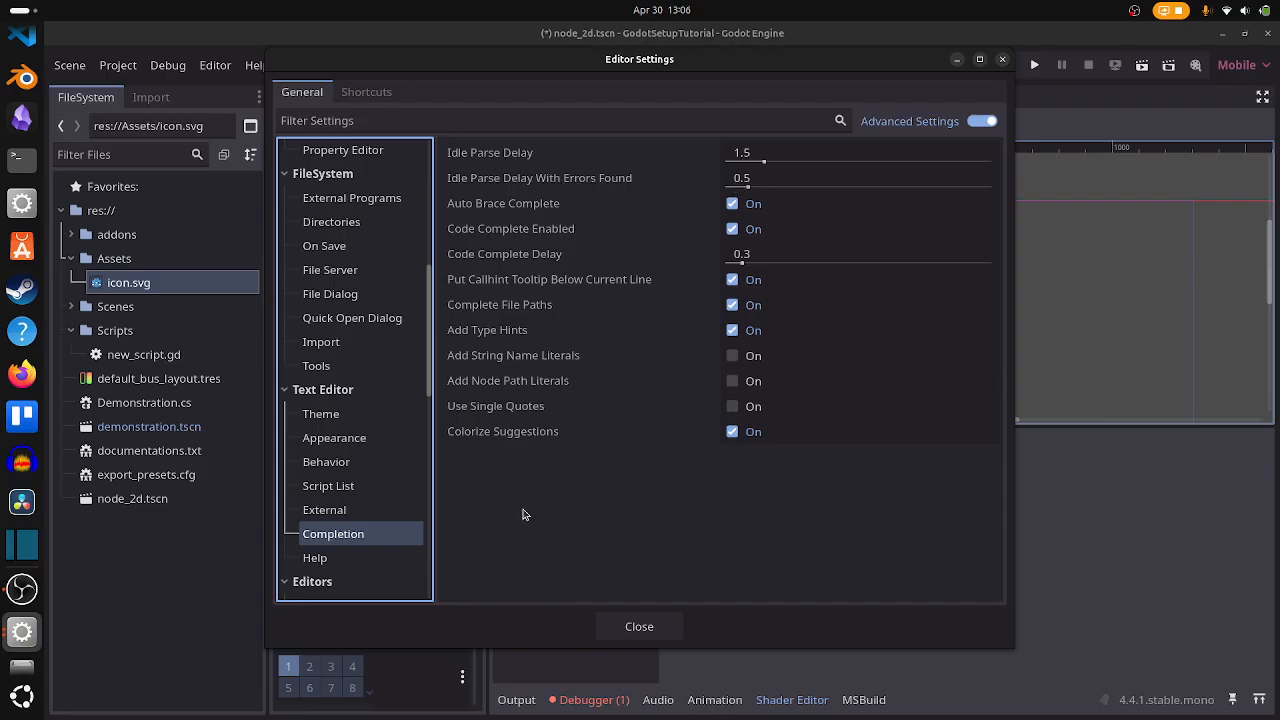
pyautogui.click(556, 332)
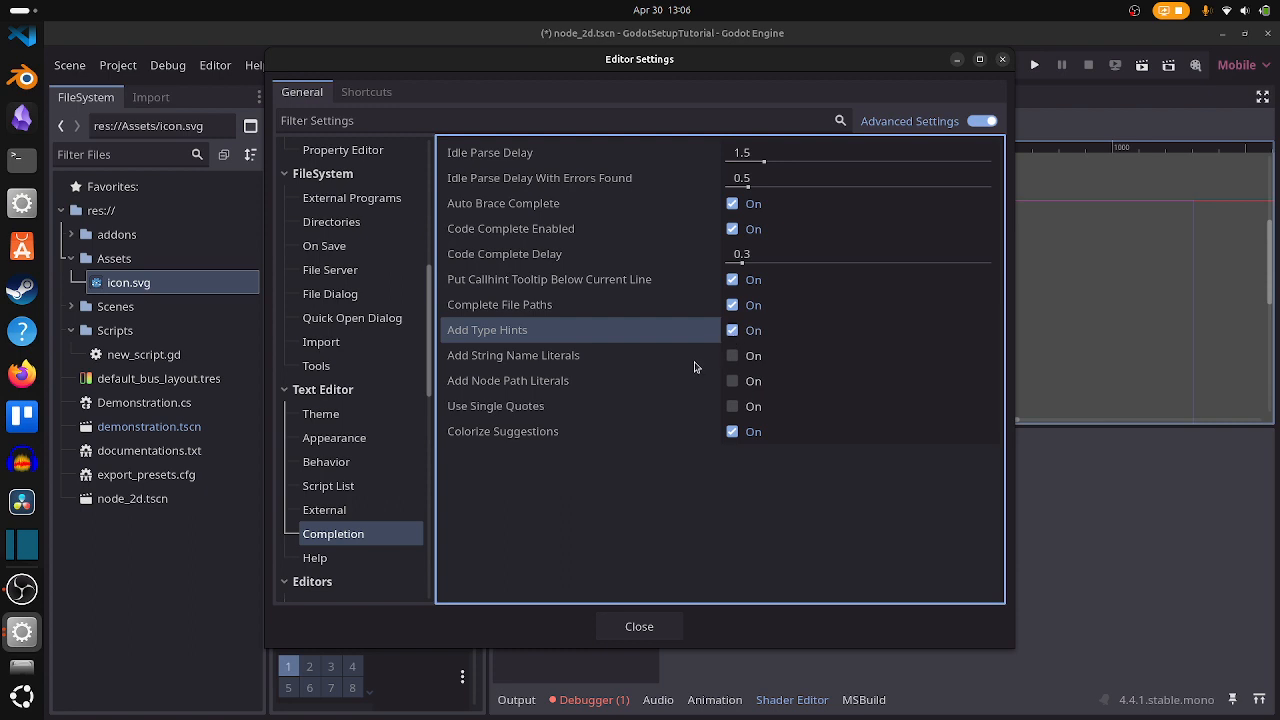
pyautogui.click(631, 374)
pyautogui.click(595, 399)
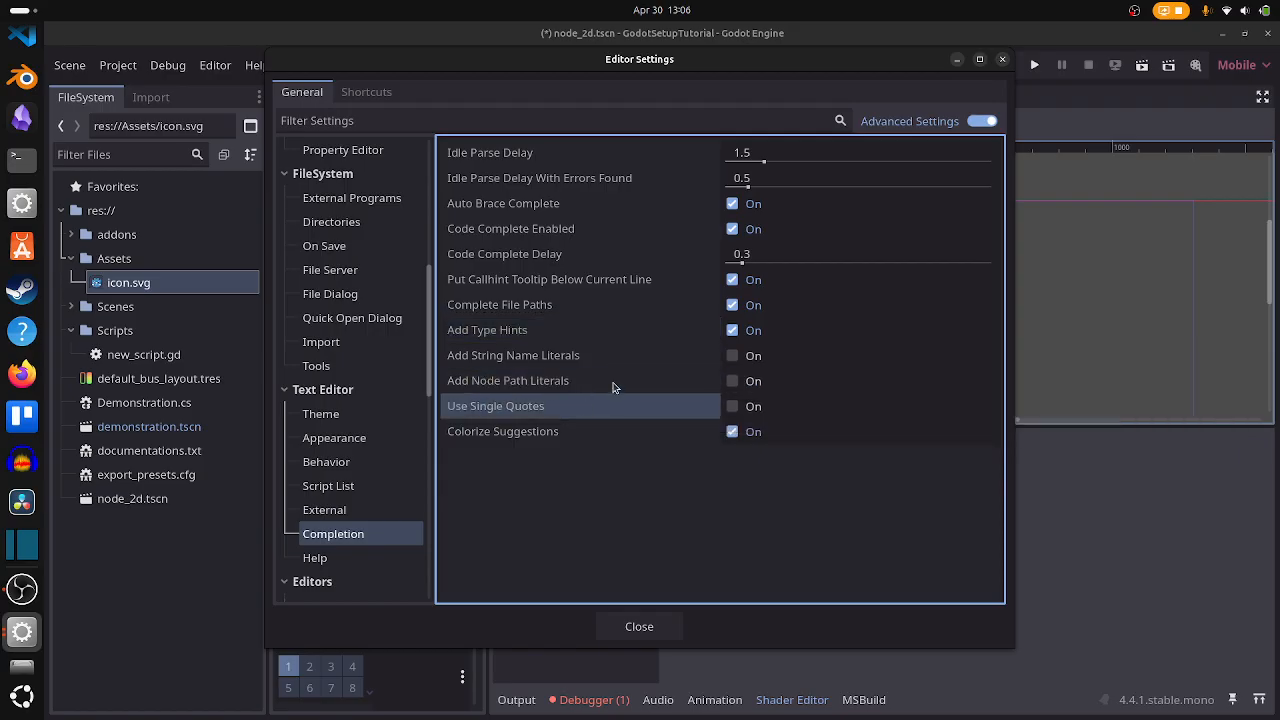
pyautogui.scroll(-2, 366, 508)
pyautogui.click(353, 508)
pyautogui.scroll(-2, 353, 511)
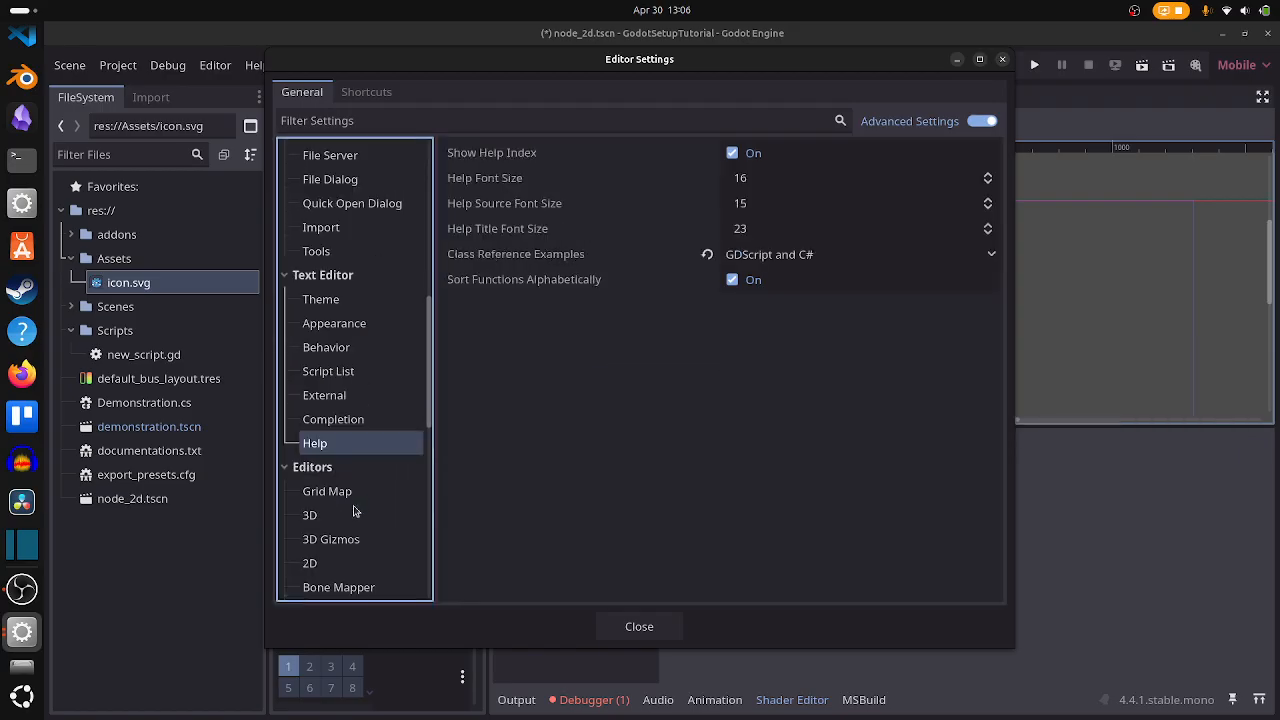
pyautogui.click(563, 259)
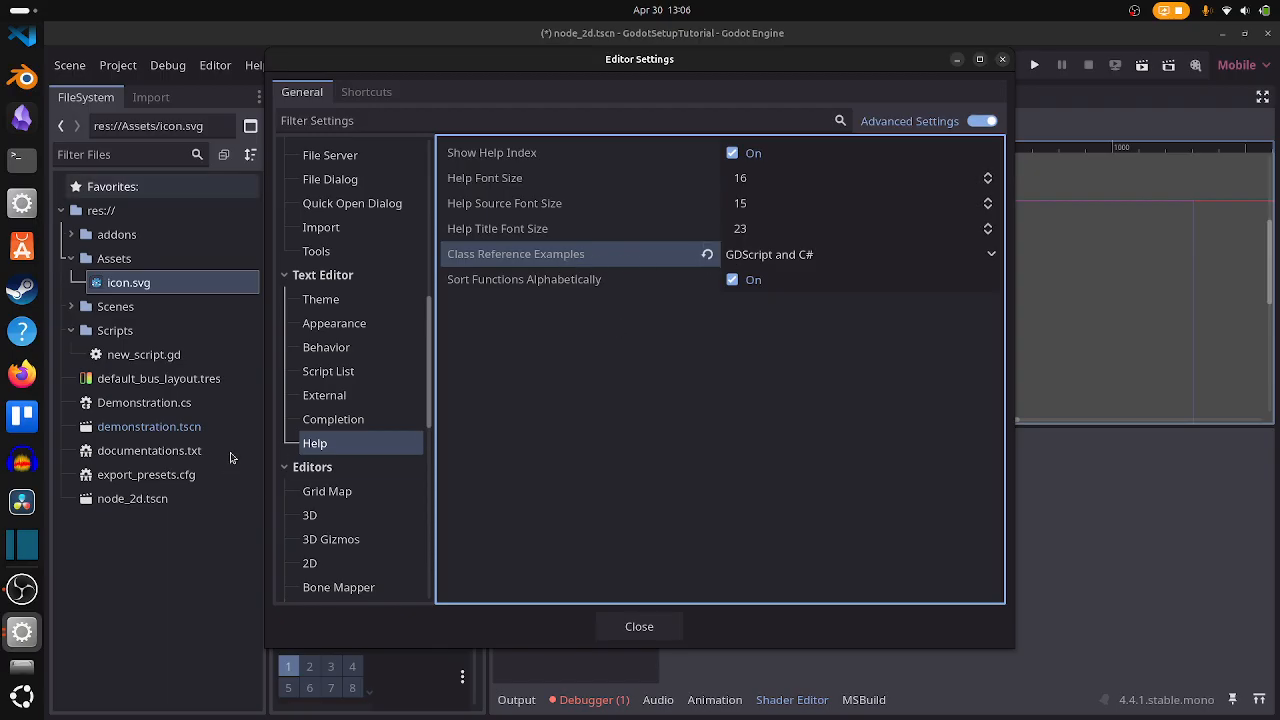
# Examine the Web export settings and the Auto Save option for running the project
pyautogui.scroll(-3, 351, 414)
pyautogui.scroll(-5, 358, 468)
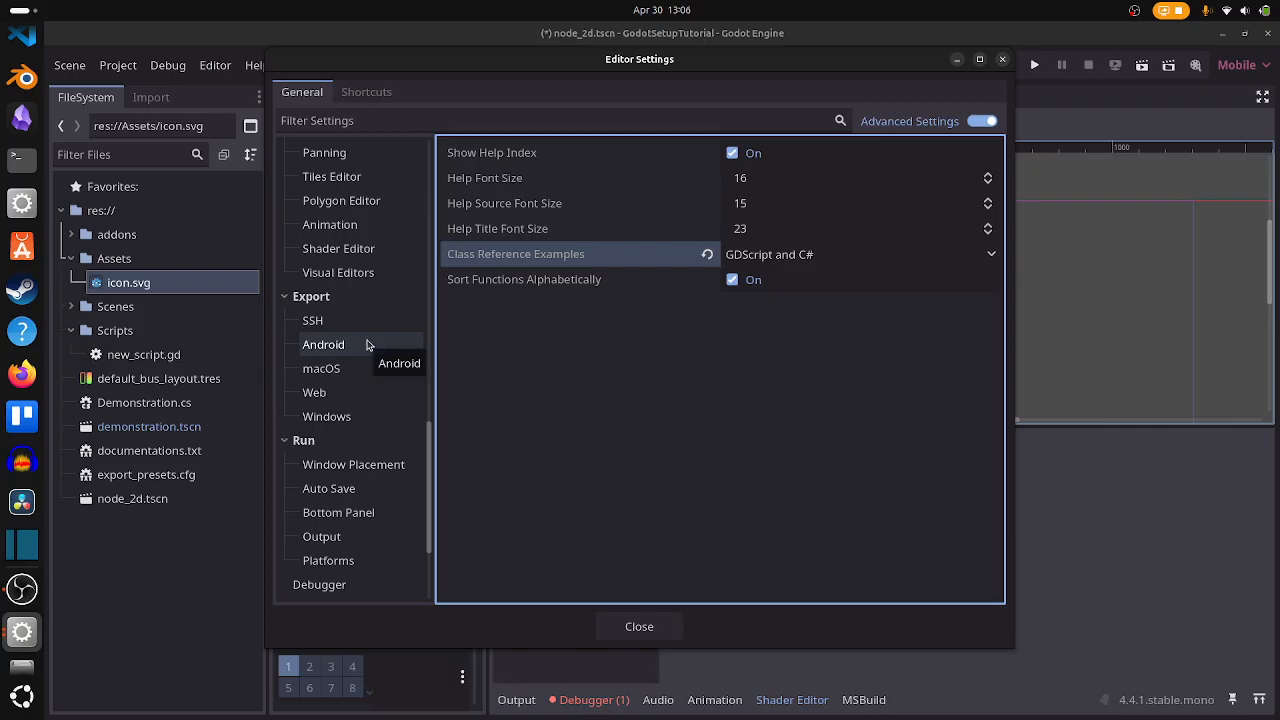
pyautogui.click(373, 398)
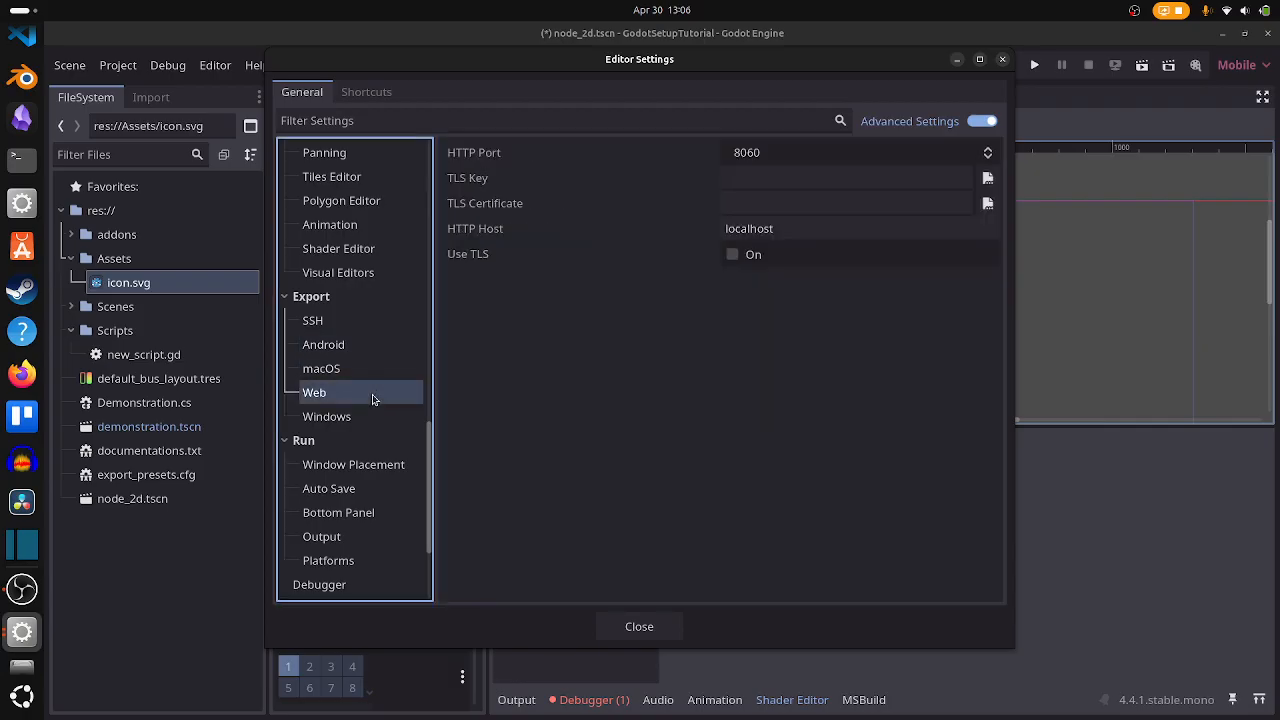
pyautogui.click(372, 485)
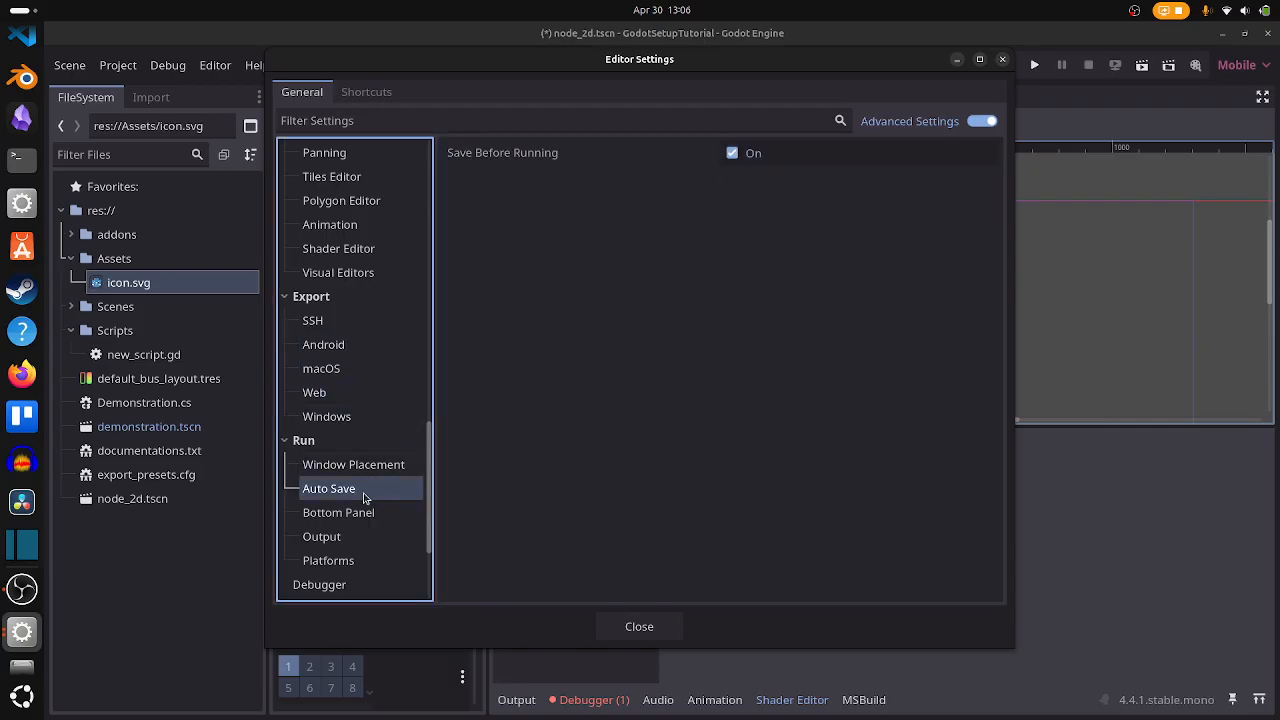
pyautogui.scroll(-3, 364, 497)
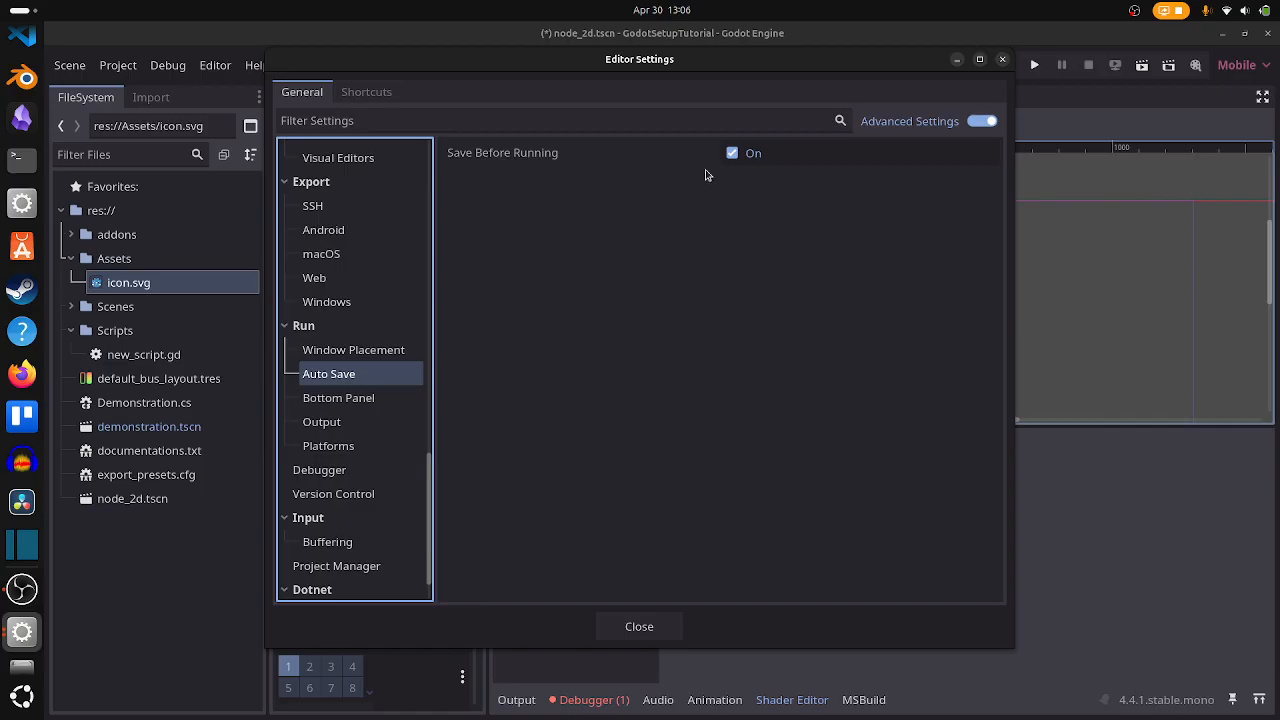
pyautogui.scroll(-2, 326, 423)
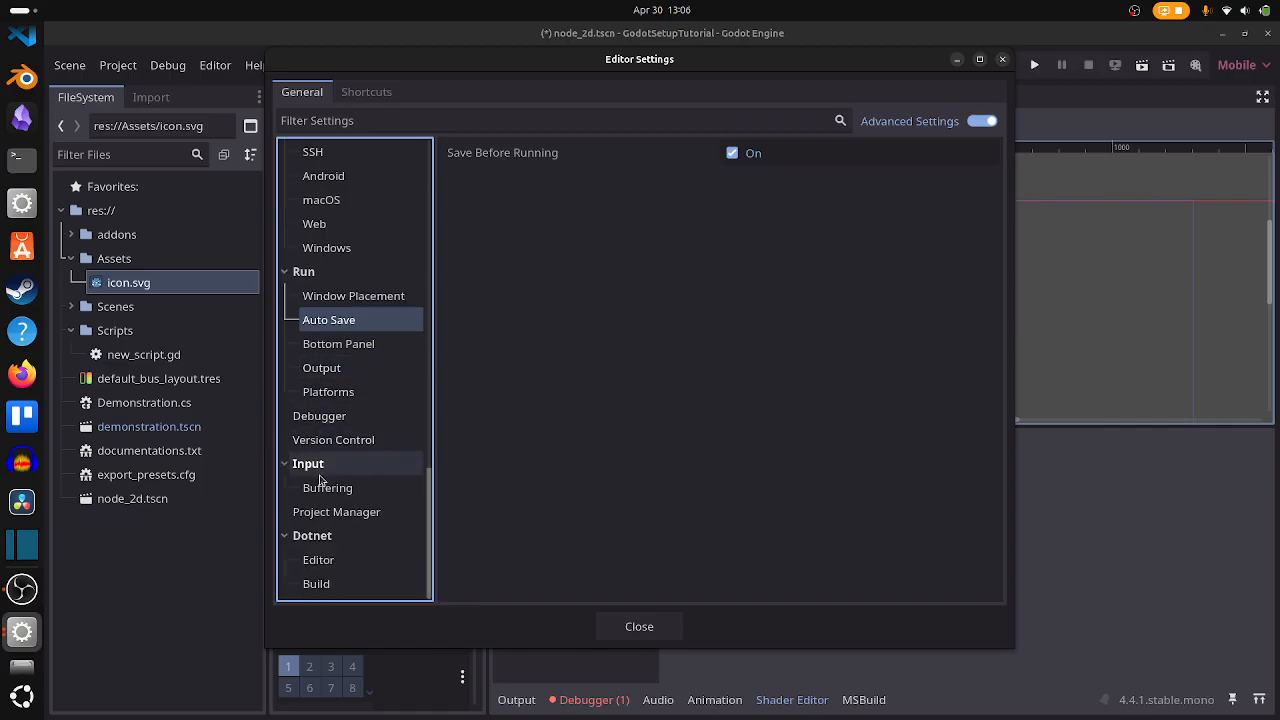
# Examine the Project Manager and Dotnet Editor and Build settings, including the External Editor choices, and close the Editor Settings
pyautogui.click(350, 512)
pyautogui.click(352, 559)
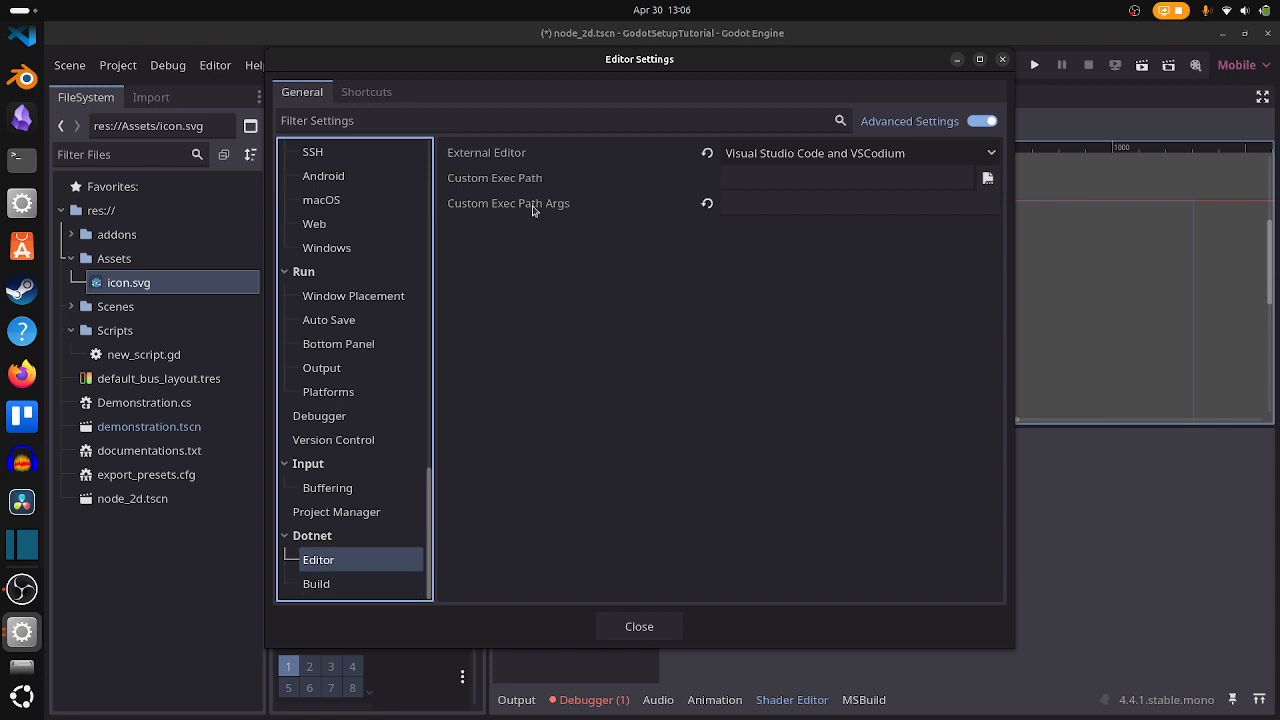
pyautogui.click(853, 152)
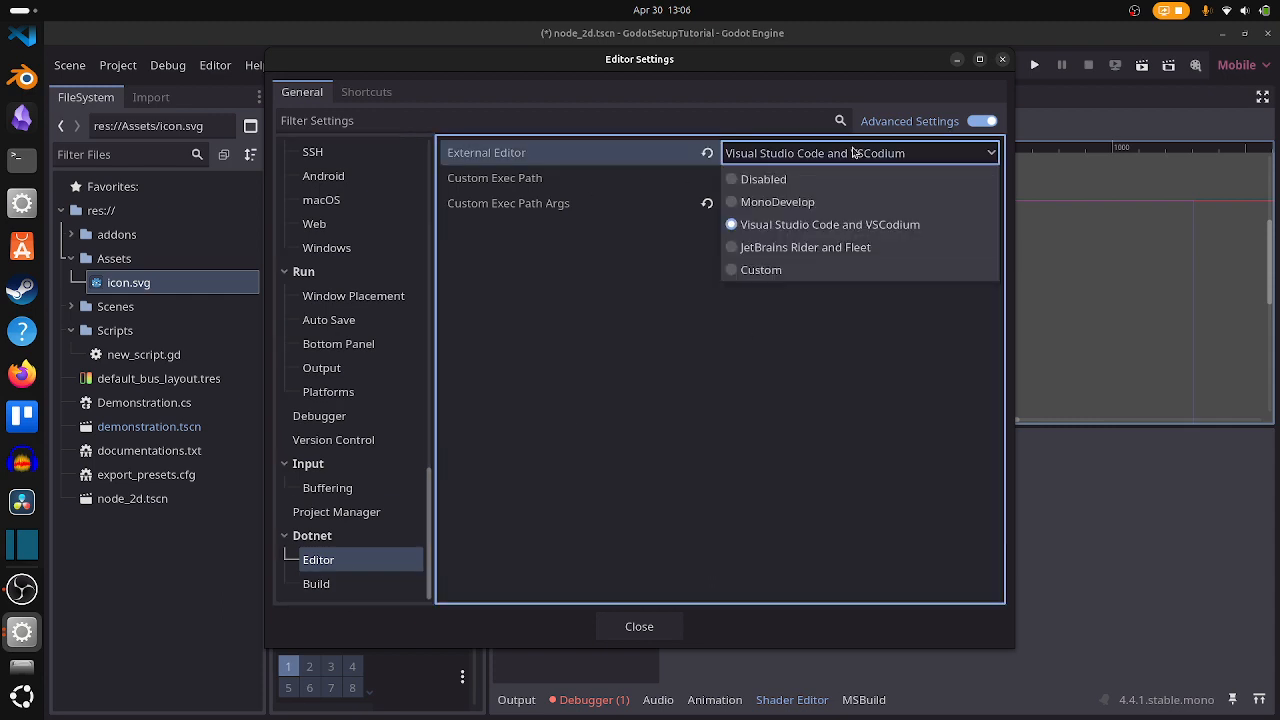
pyautogui.click(348, 585)
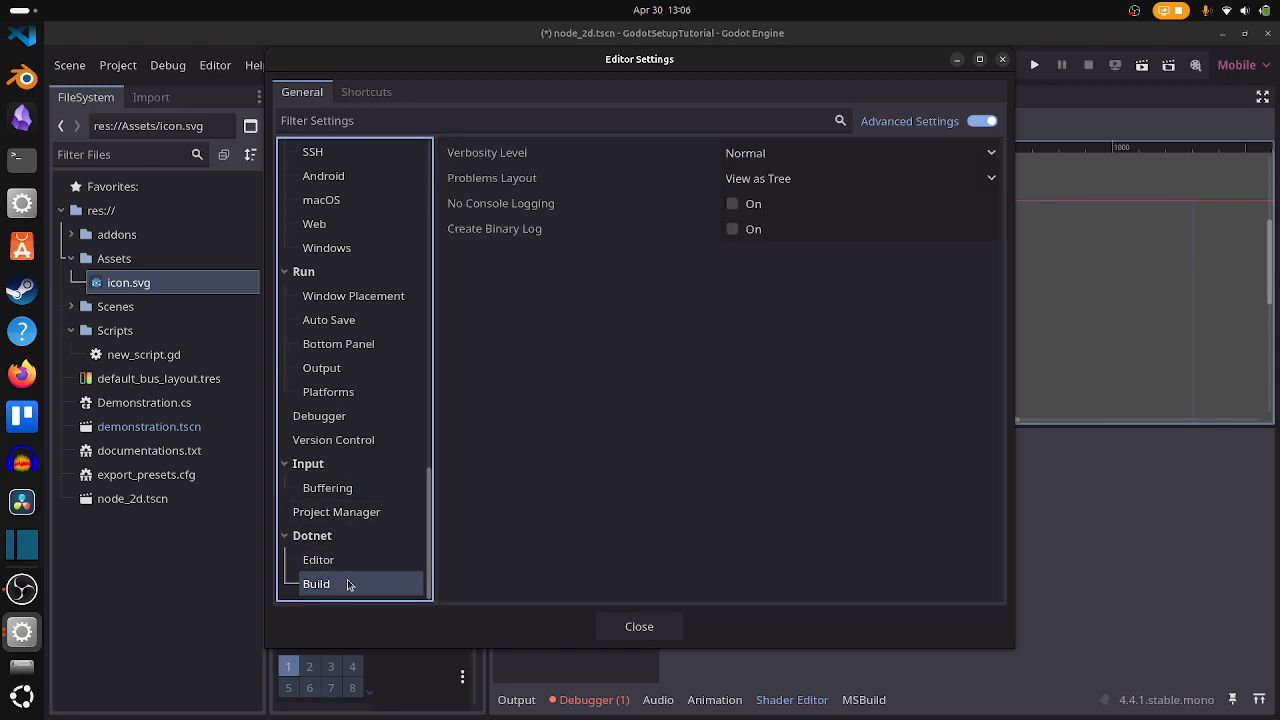
pyautogui.click(648, 624)
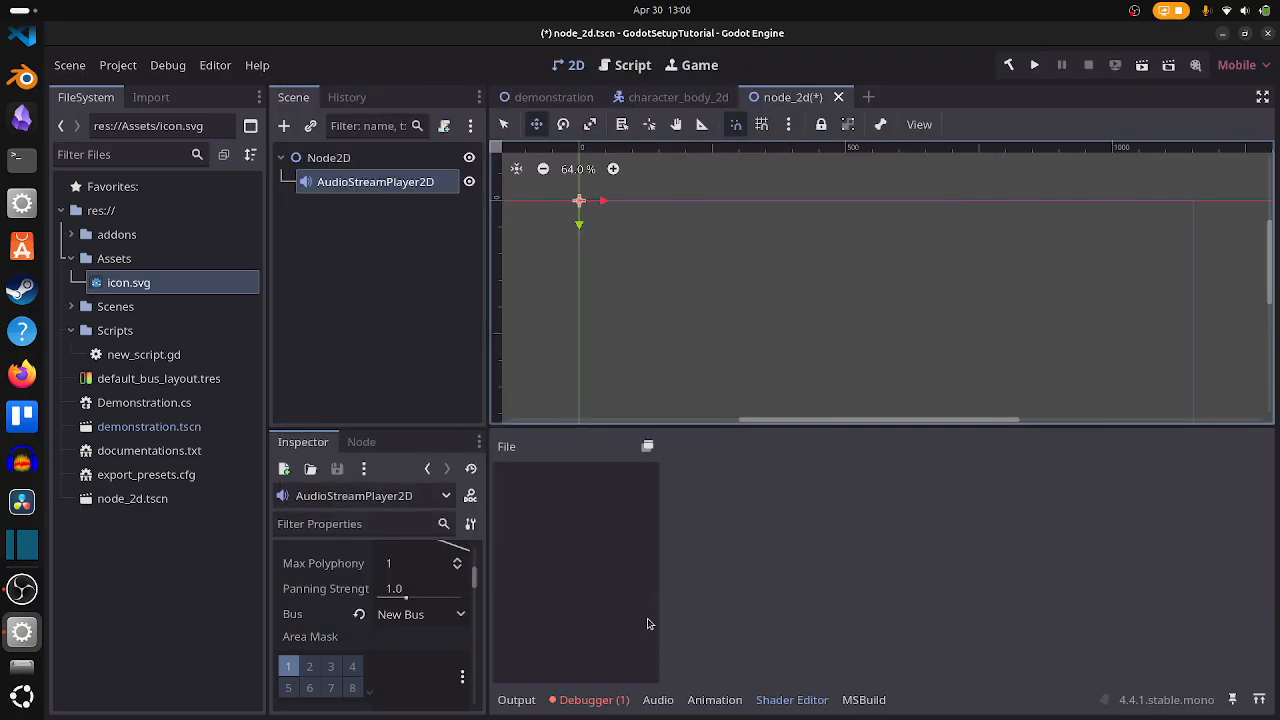
# Examine the Output log and the Debugger's pages, including Errors, Profiler, Visual Profiler, Monitors, Video RAM, Misc, Network Profiler, Evaluator and Stack Trace
pyautogui.click(600, 706)
pyautogui.click(528, 705)
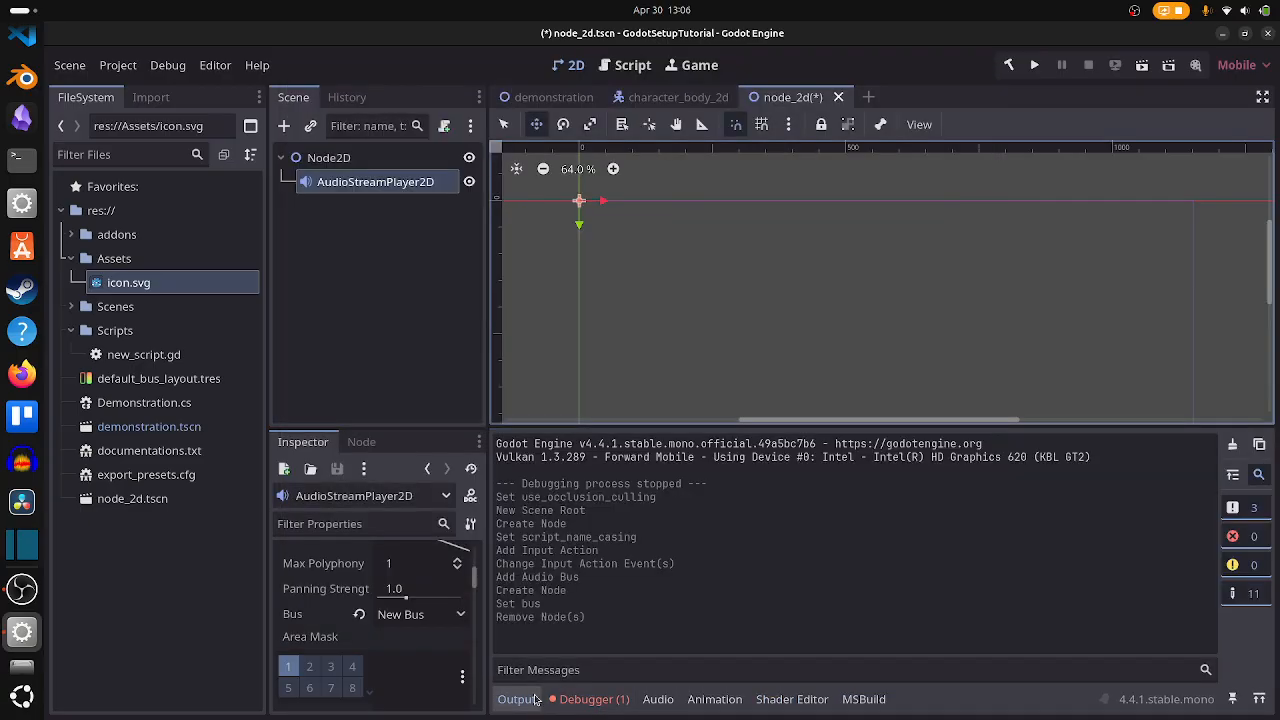
pyautogui.click(604, 702)
pyautogui.click(600, 442)
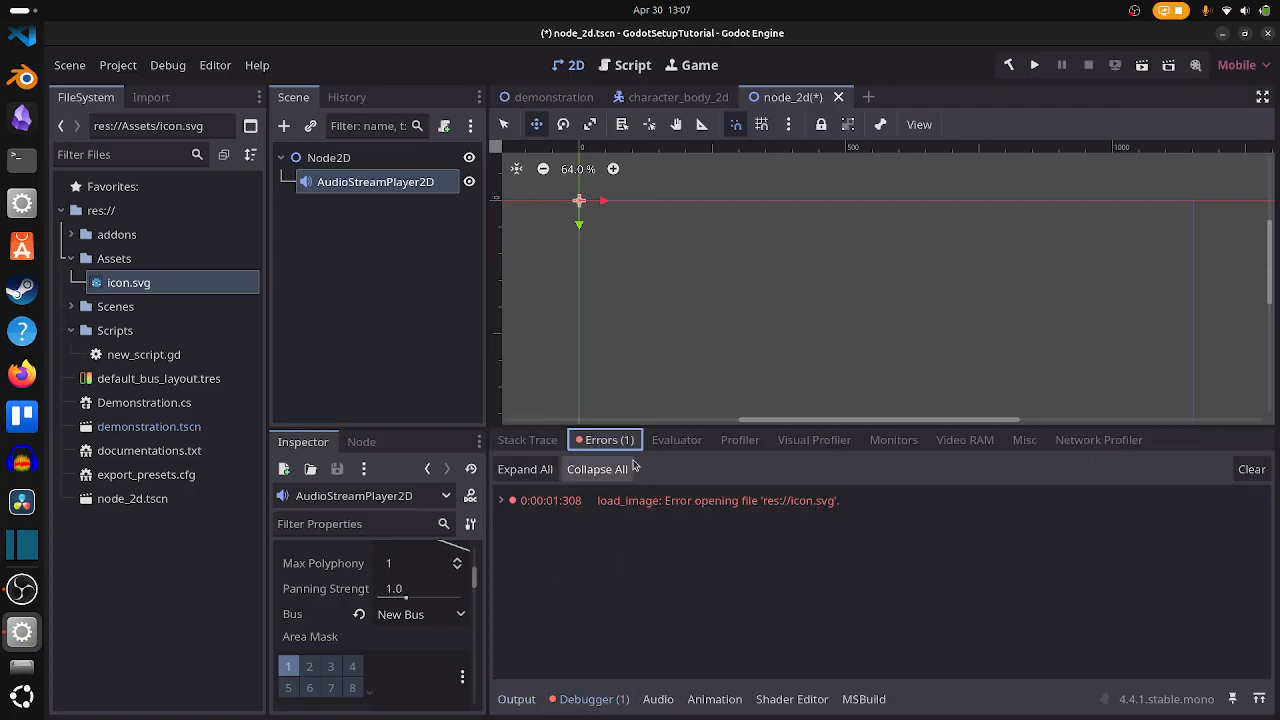
pyautogui.click(733, 445)
pyautogui.click(830, 443)
pyautogui.click(885, 446)
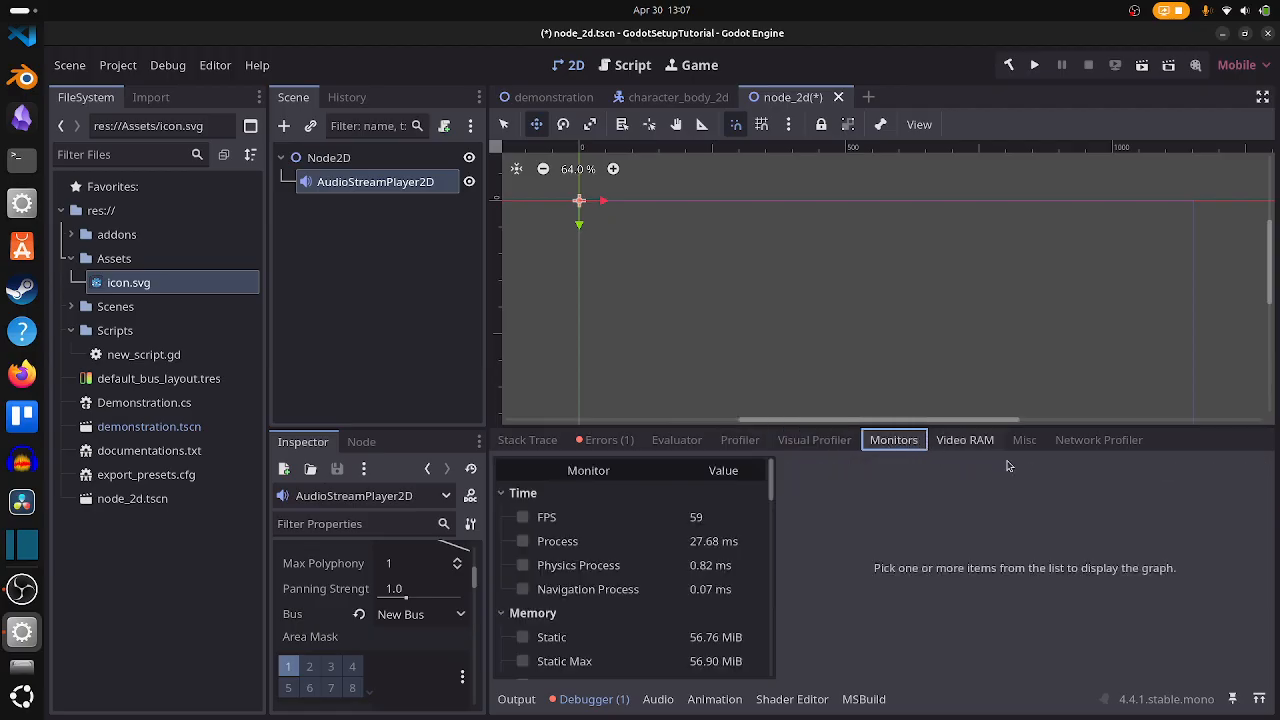
pyautogui.click(978, 440)
pyautogui.click(1022, 442)
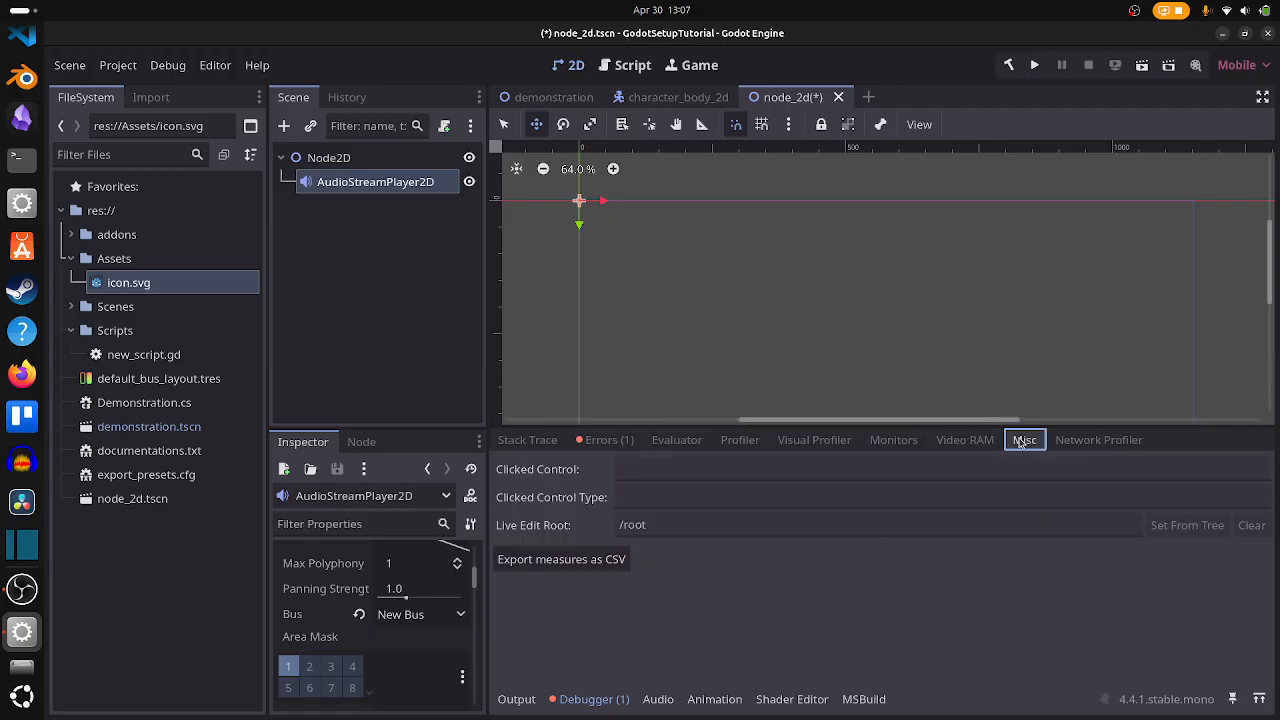
pyautogui.click(1075, 441)
pyautogui.click(674, 441)
pyautogui.click(543, 441)
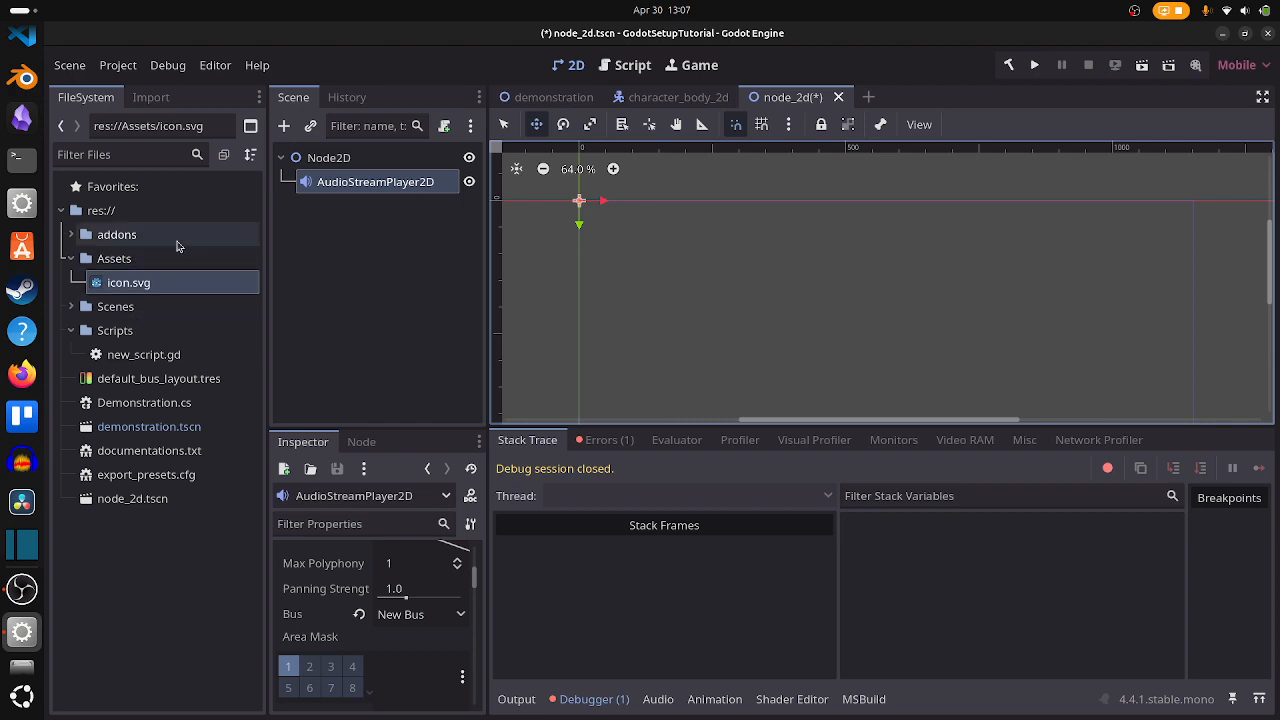
# Make 3D the current editor feature profile and close the profile manager
pyautogui.click(215, 65)
pyautogui.click(280, 306)
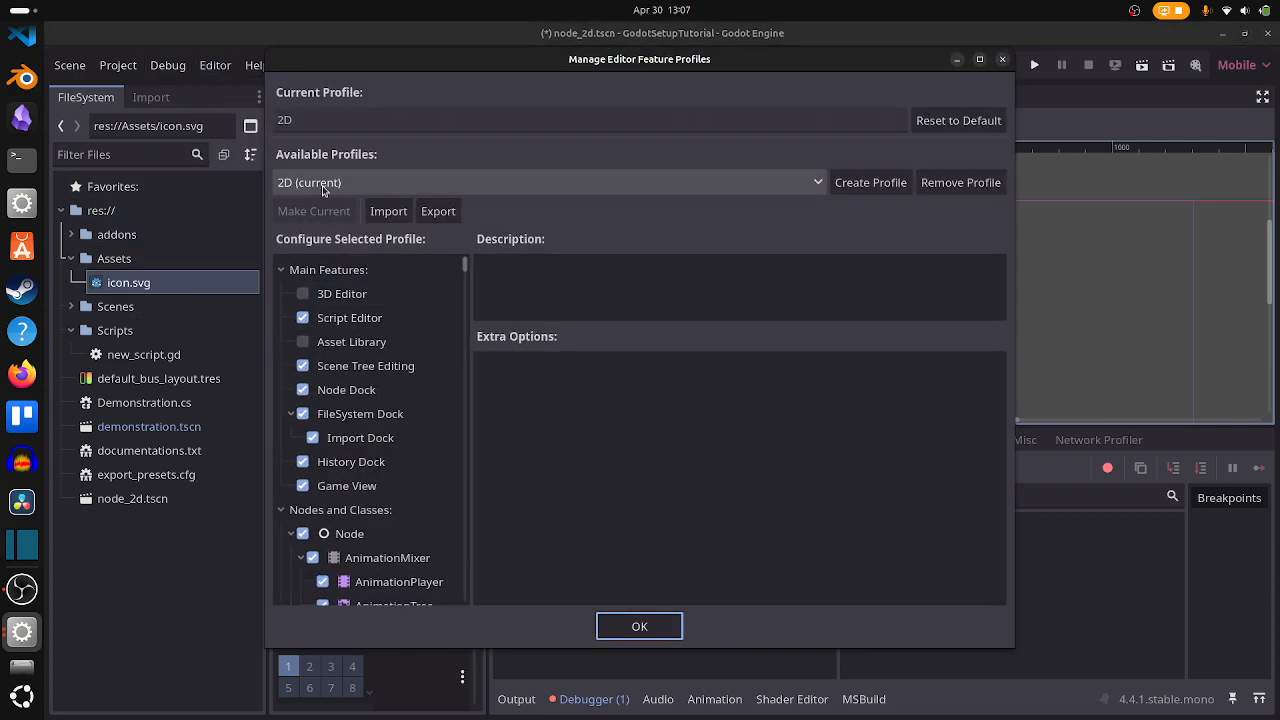
pyautogui.click(322, 184)
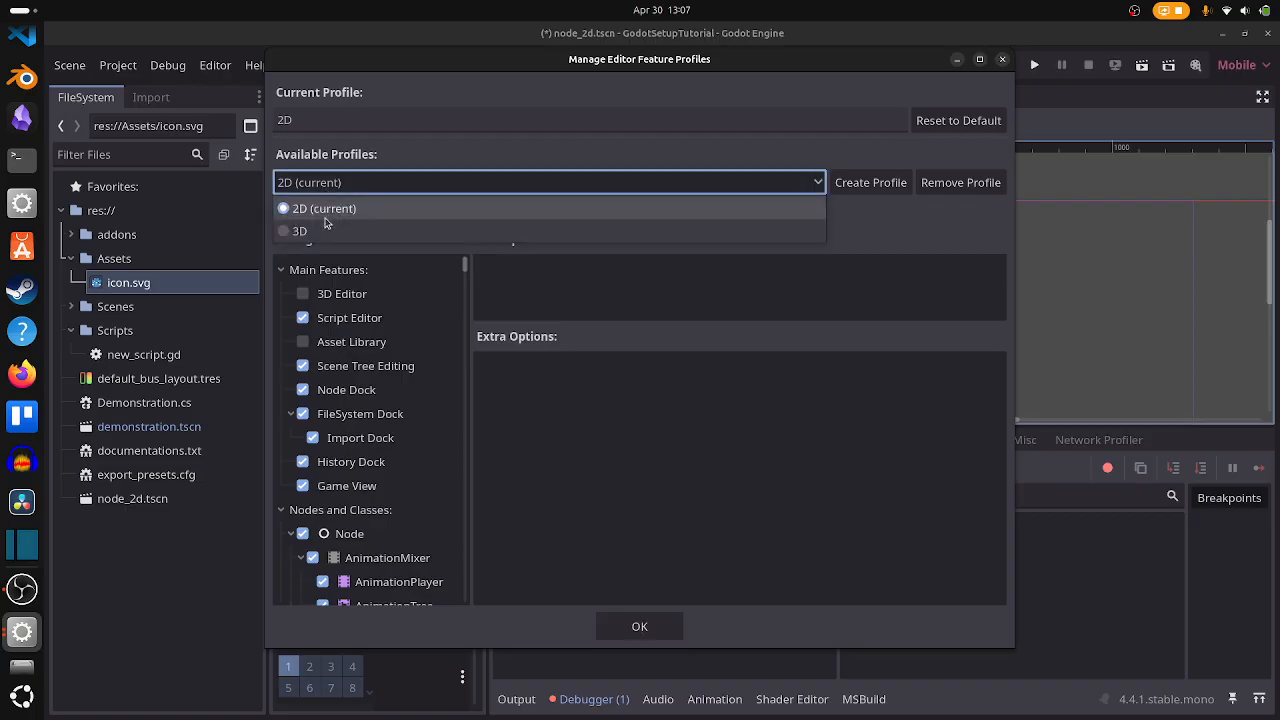
pyautogui.click(304, 222)
pyautogui.click(304, 212)
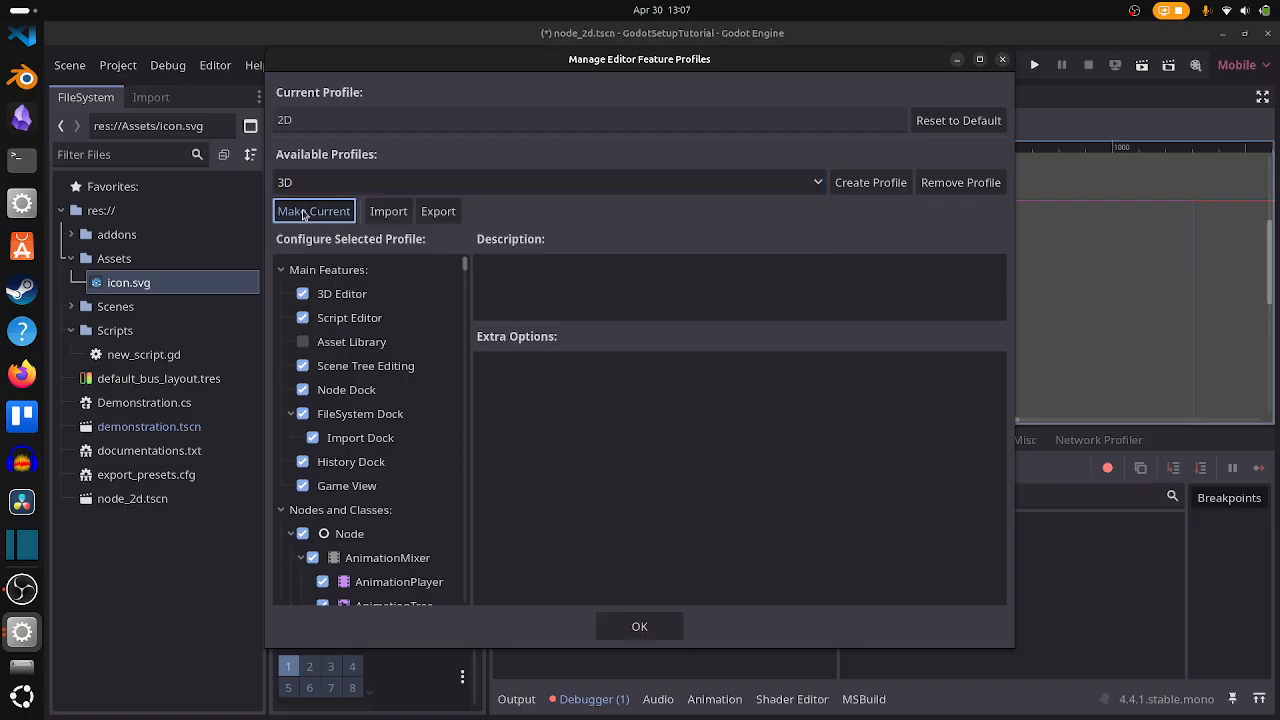
pyautogui.click(640, 626)
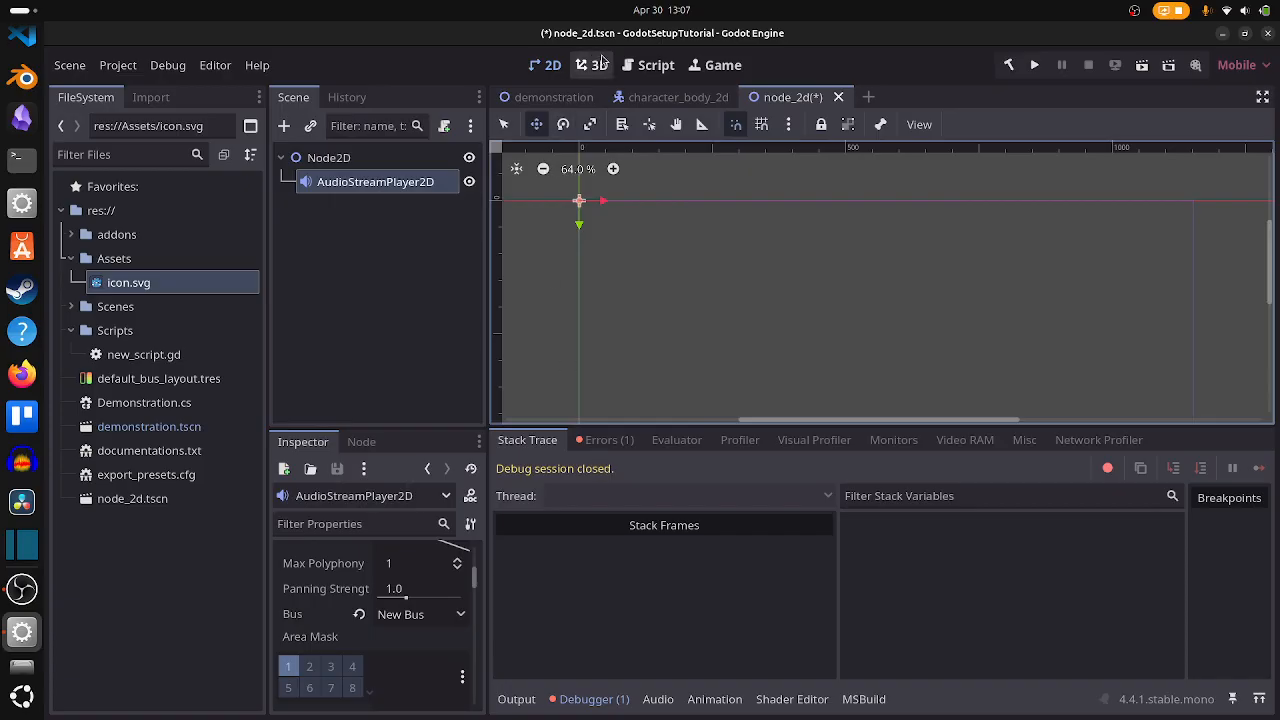
# Make 2D the current editor feature profile and close the profile manager
pyautogui.click(215, 65)
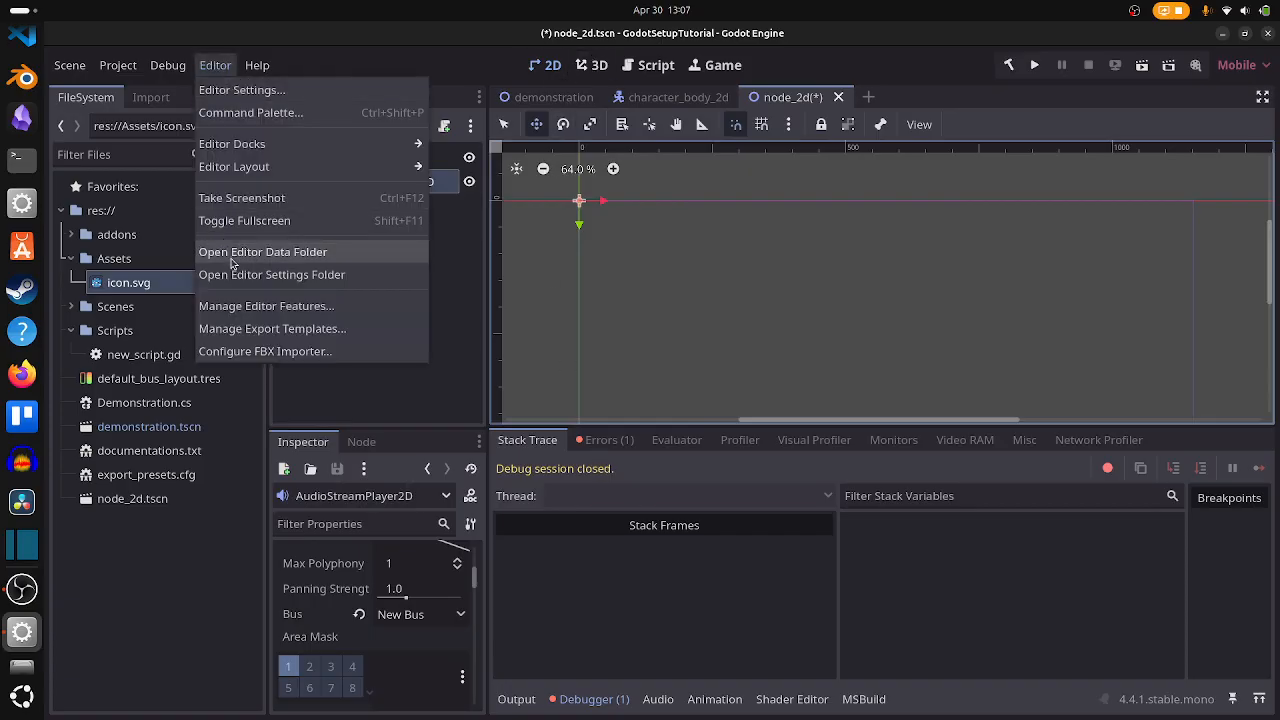
pyautogui.click(265, 305)
pyautogui.click(400, 182)
pyautogui.click(300, 228)
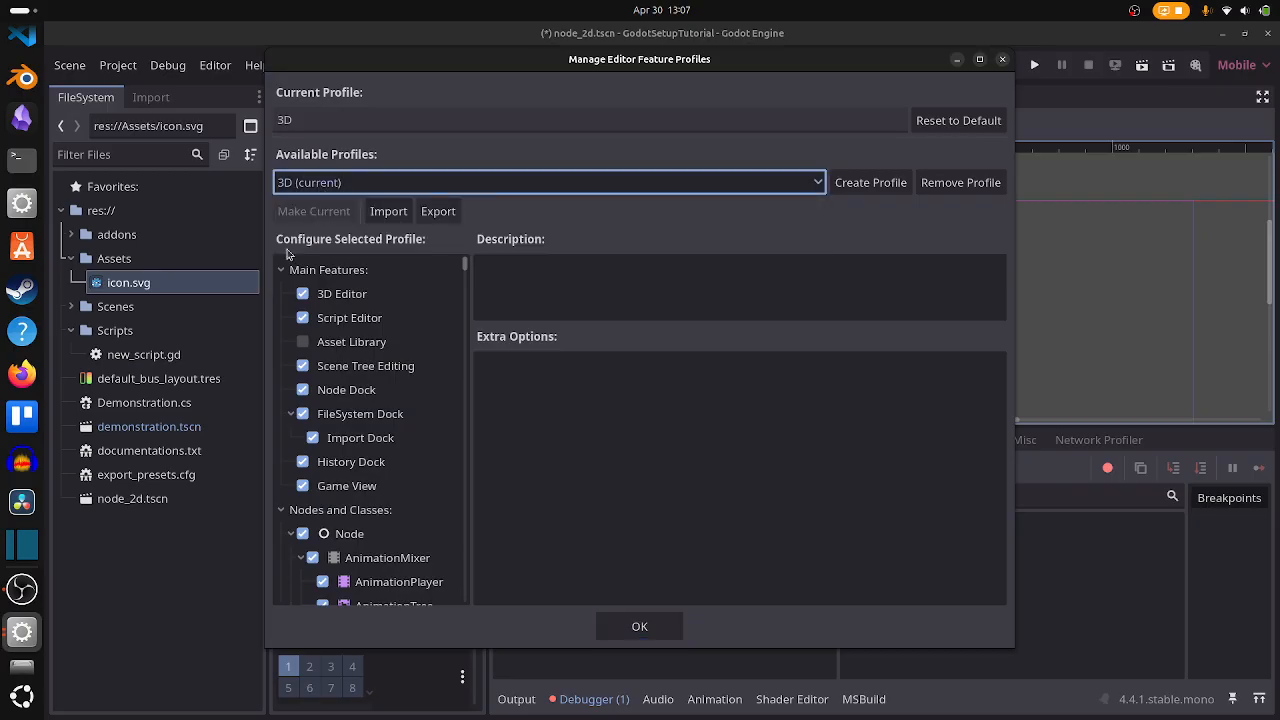
pyautogui.click(321, 213)
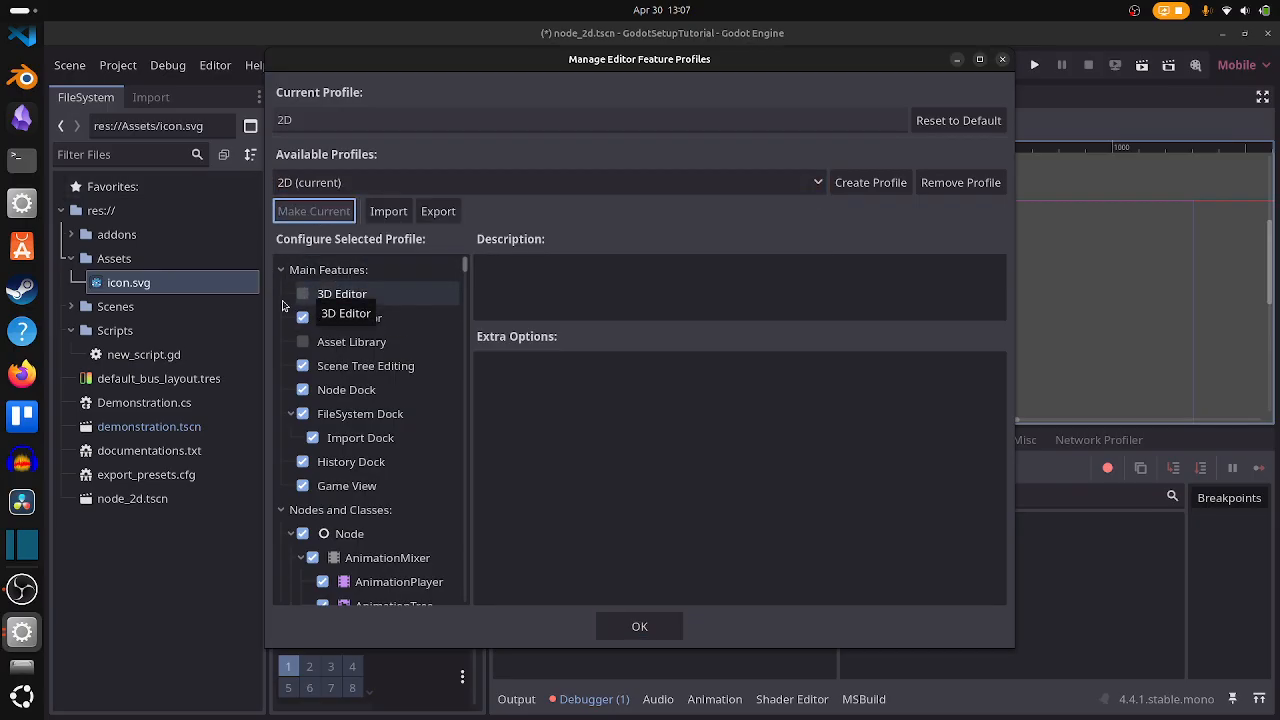
pyautogui.click(642, 628)
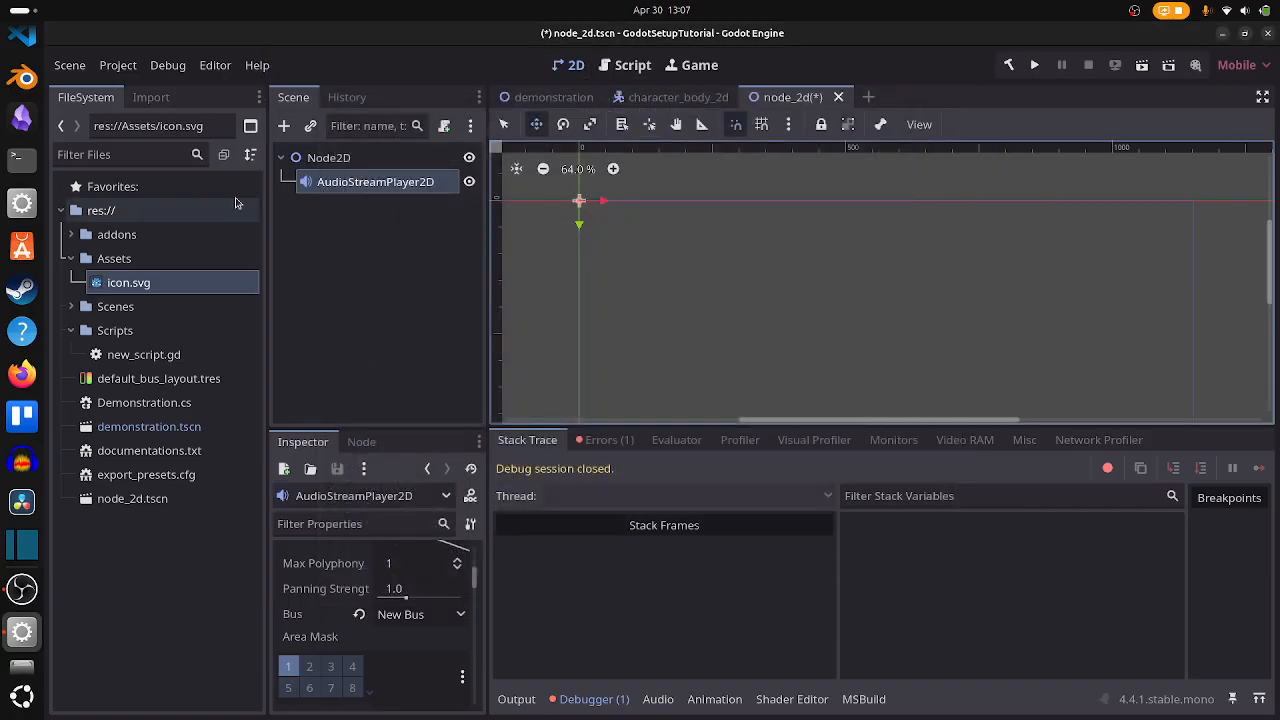
# Search the node types for "node3d" under the 2D profile, clear the search and cancel node creation
pyautogui.hotkey('ctrl', 'a')
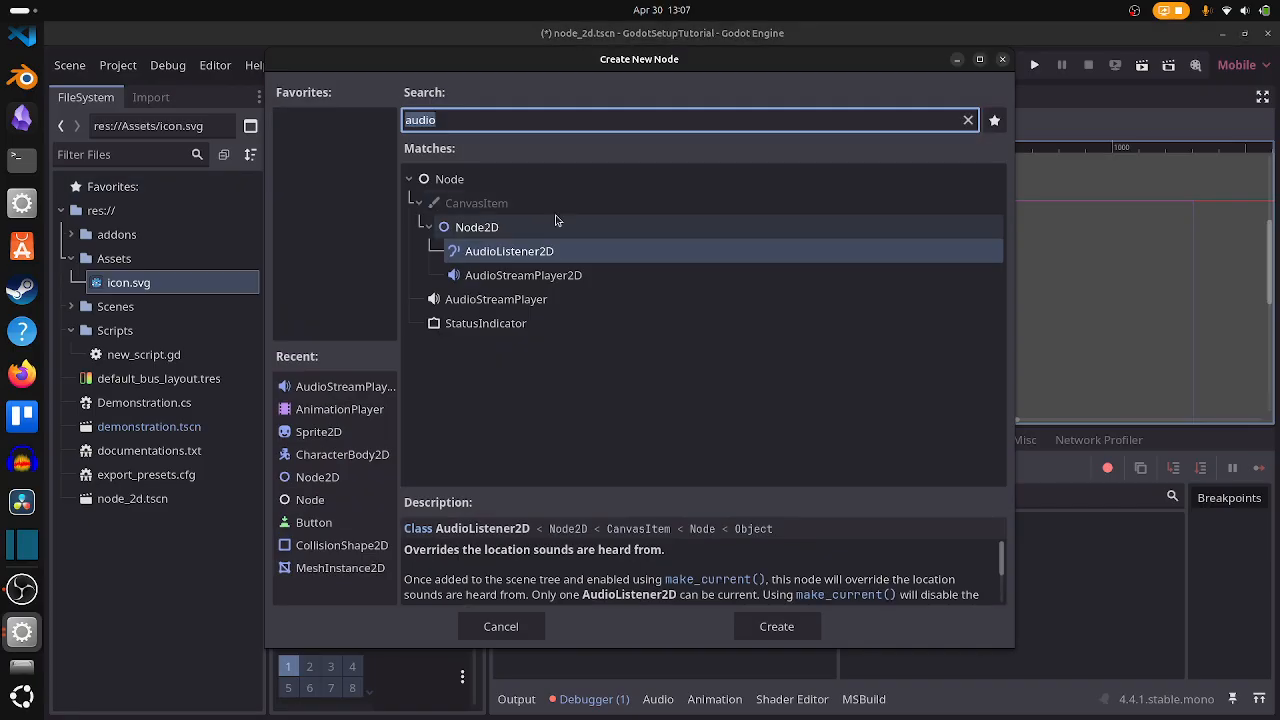
pyautogui.write('node3d')
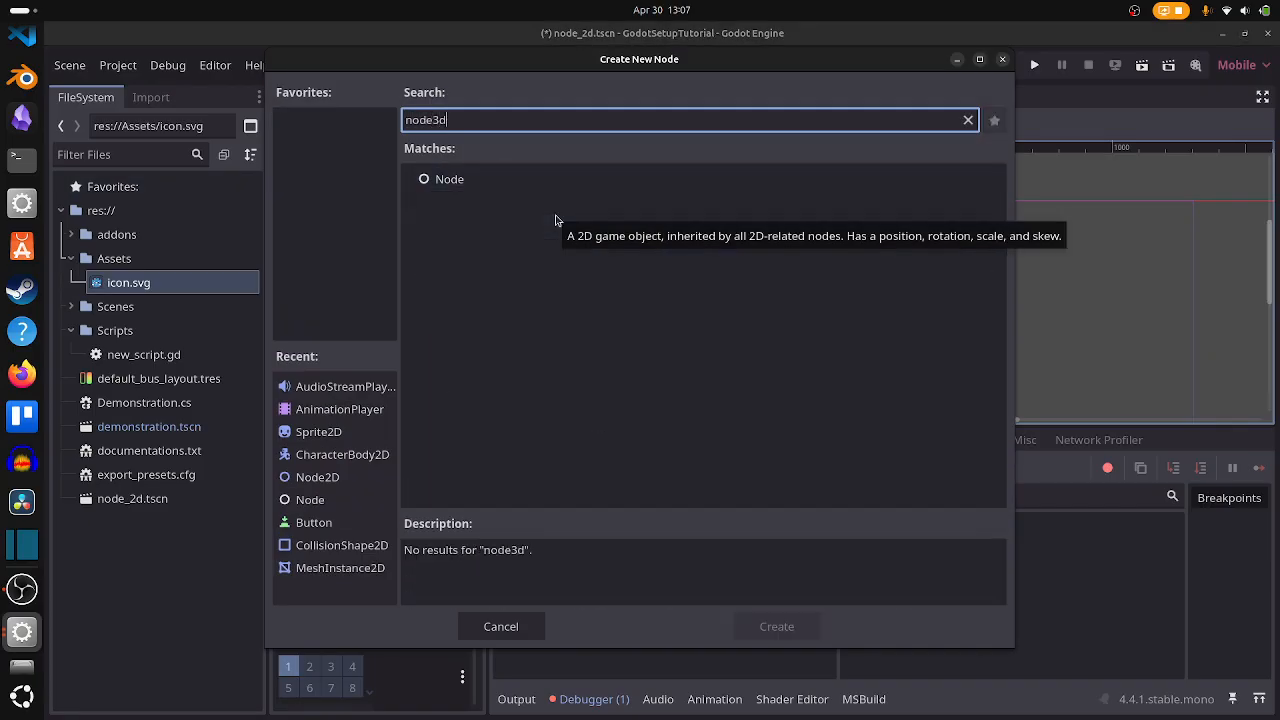
pyautogui.press('BackSpace')
pyautogui.press('BackSpace')
pyautogui.press('BackSpace')
pyautogui.press('BackSpace')
pyautogui.press('BackSpace')
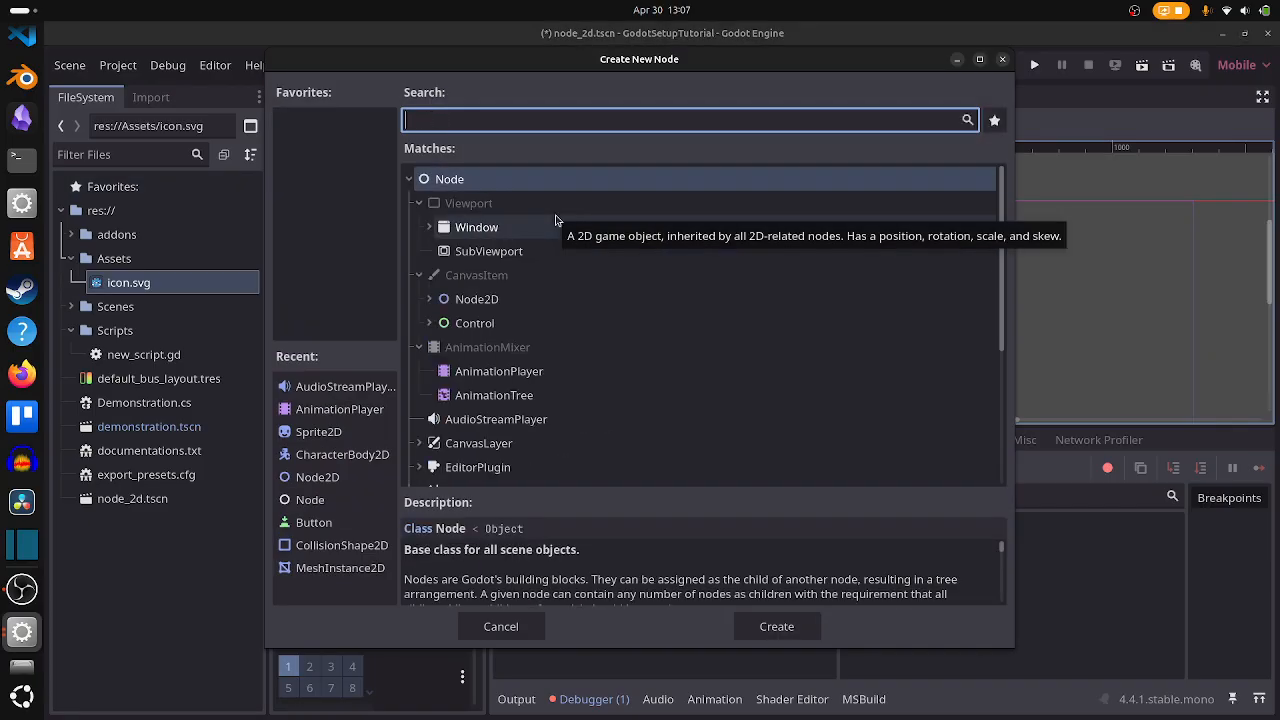
pyautogui.press('Escape')
# Make 3D the current editor feature profile and close the profile manager
pyautogui.click(215, 65)
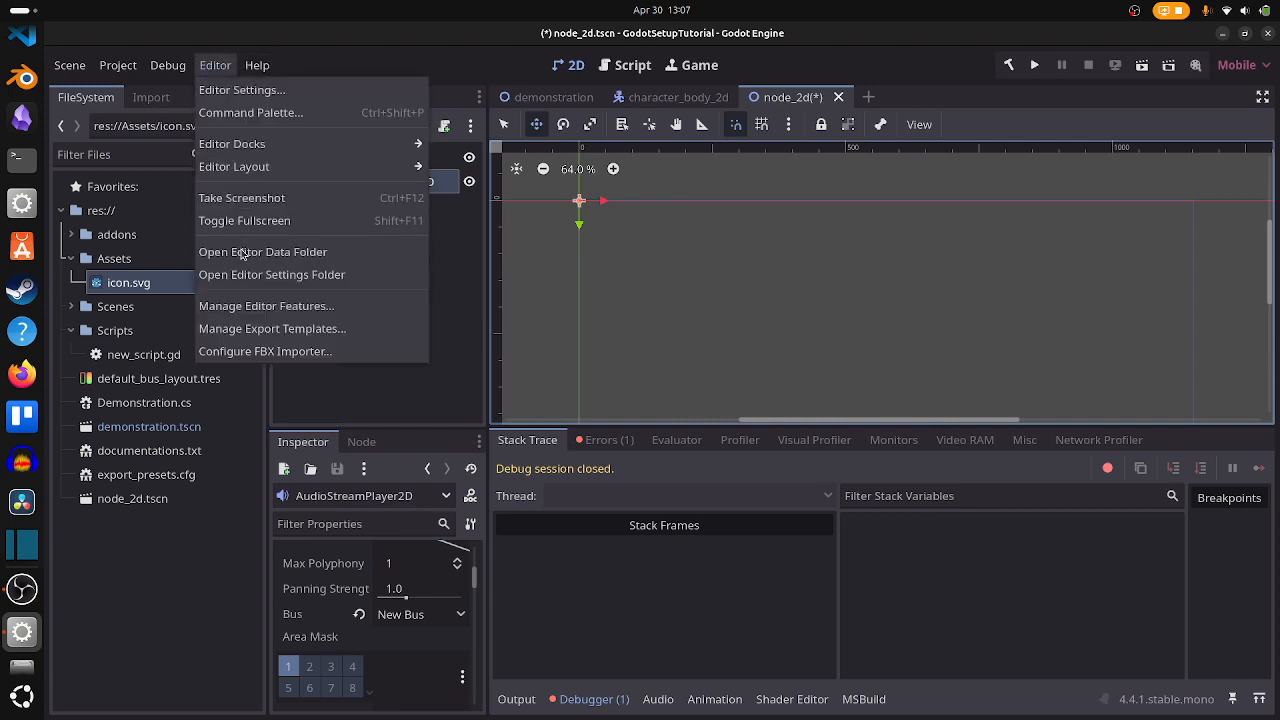
pyautogui.click(245, 305)
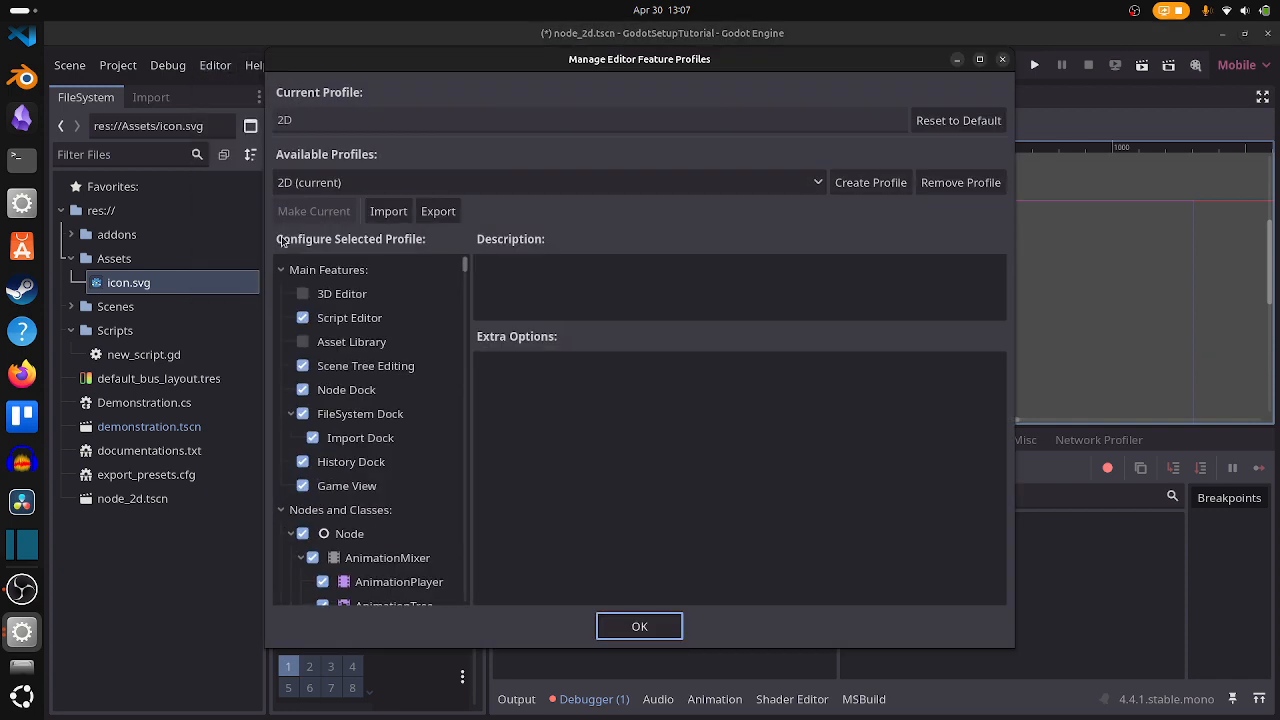
pyautogui.click(390, 182)
pyautogui.click(300, 228)
pyautogui.click(313, 211)
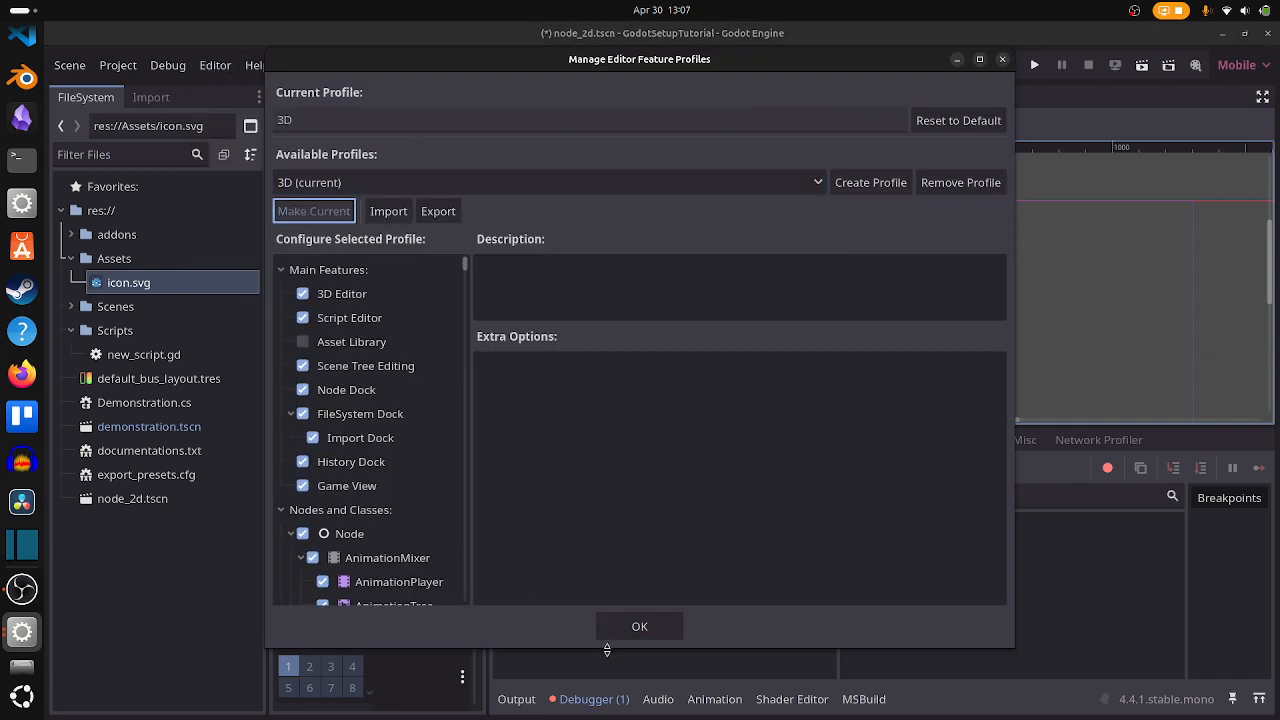
pyautogui.click(639, 626)
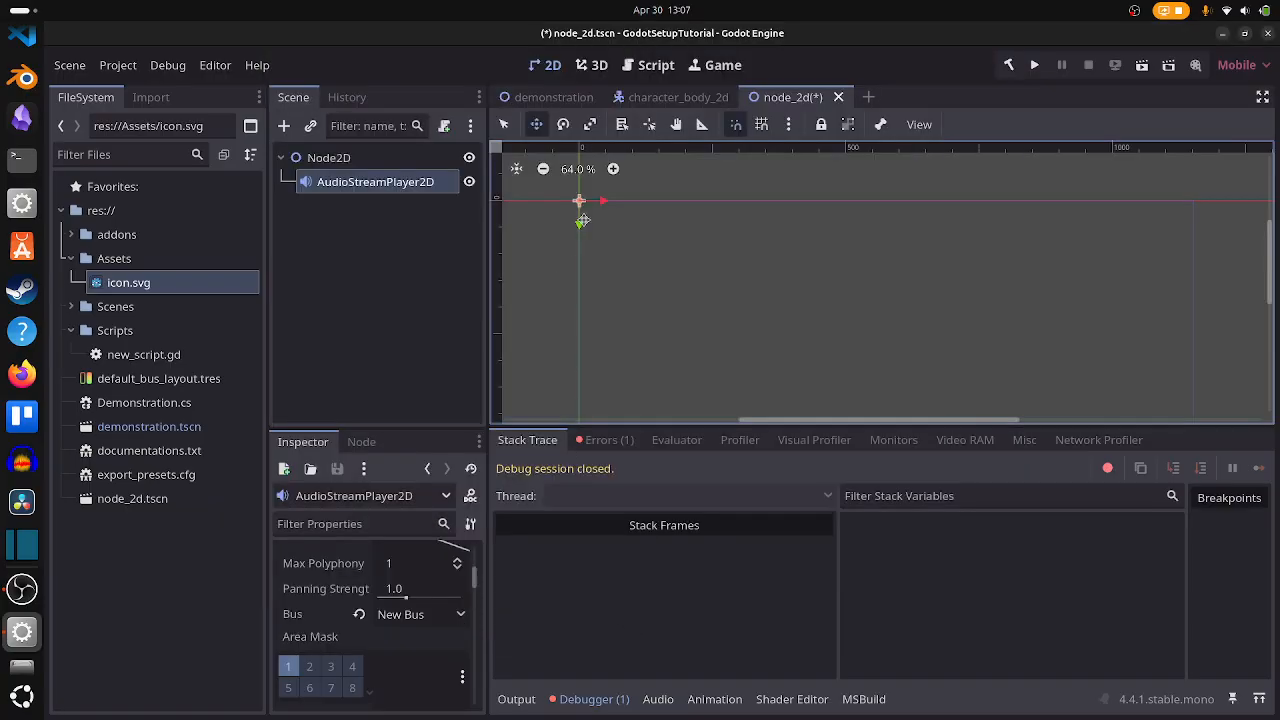
# Search the node types for "nod3" under the 3D profile and cancel node creation
pyautogui.hotkey('ctrl', 'a')
pyautogui.write('nod3')
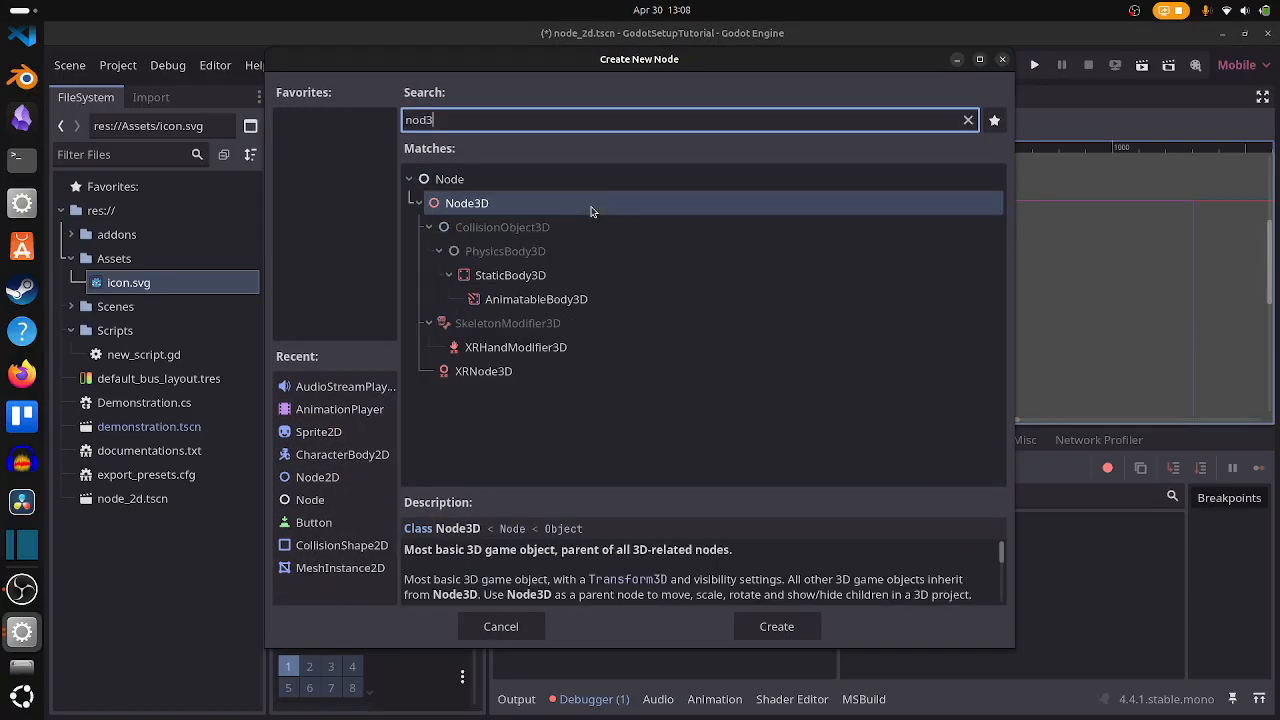
pyautogui.press('Escape')
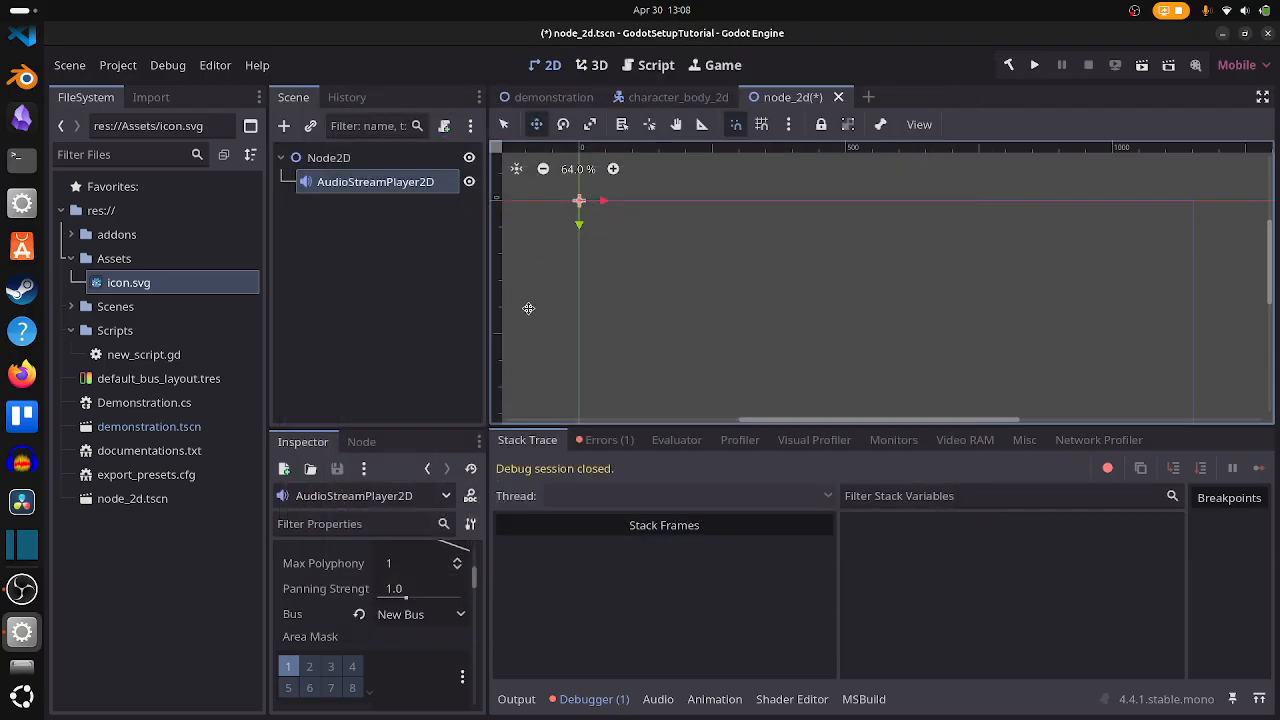
# Make 2D the current editor feature profile again, close the profile manager and save the node_2d scene
pyautogui.click(215, 65)
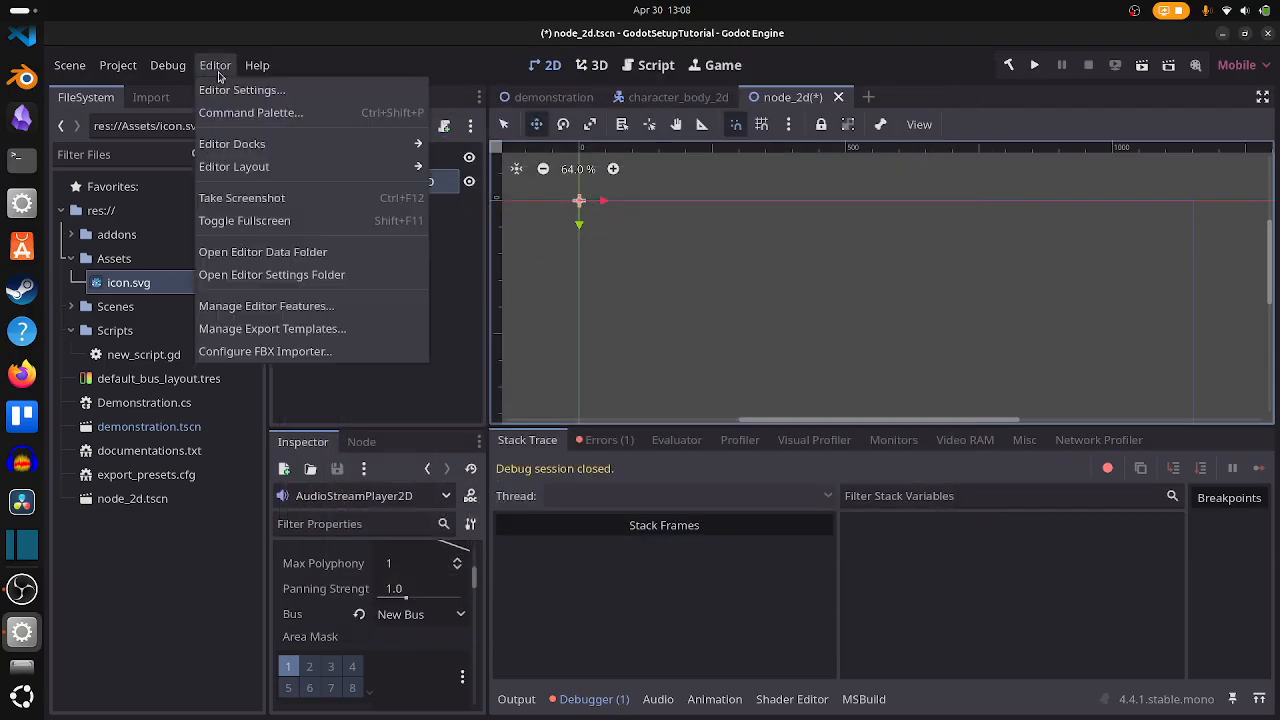
pyautogui.click(287, 305)
pyautogui.click(315, 184)
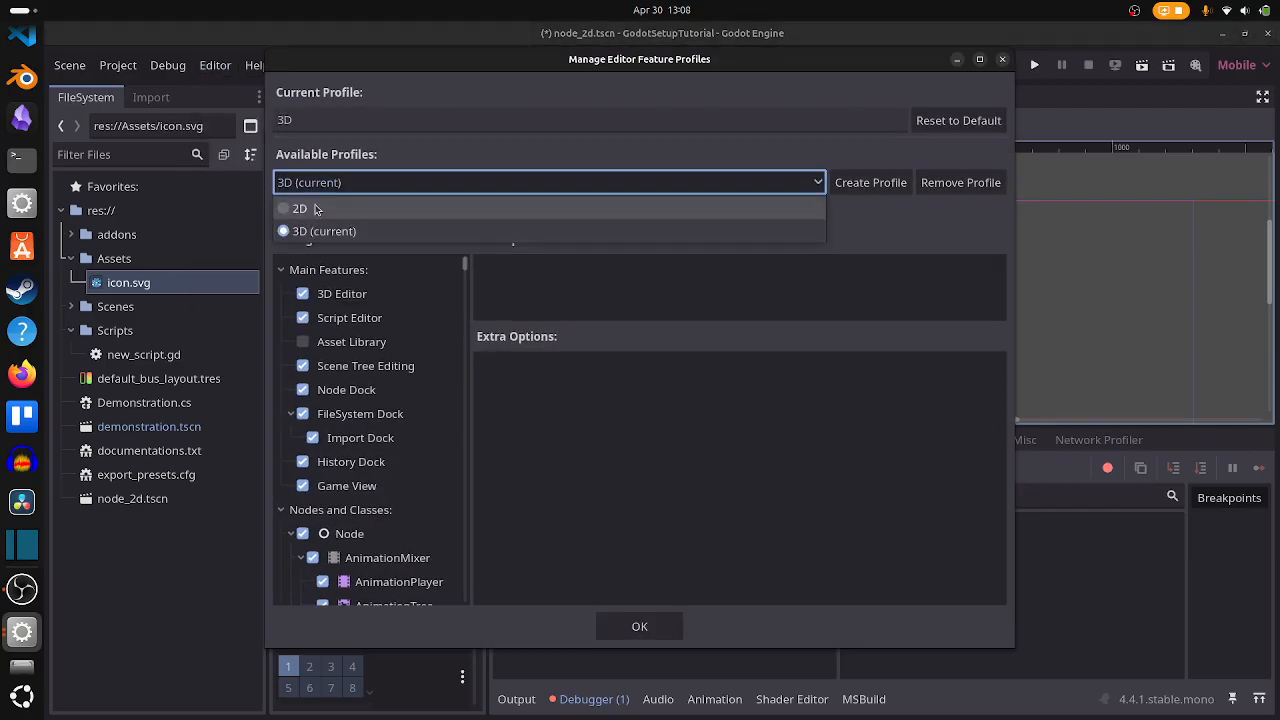
pyautogui.click(305, 205)
pyautogui.click(313, 211)
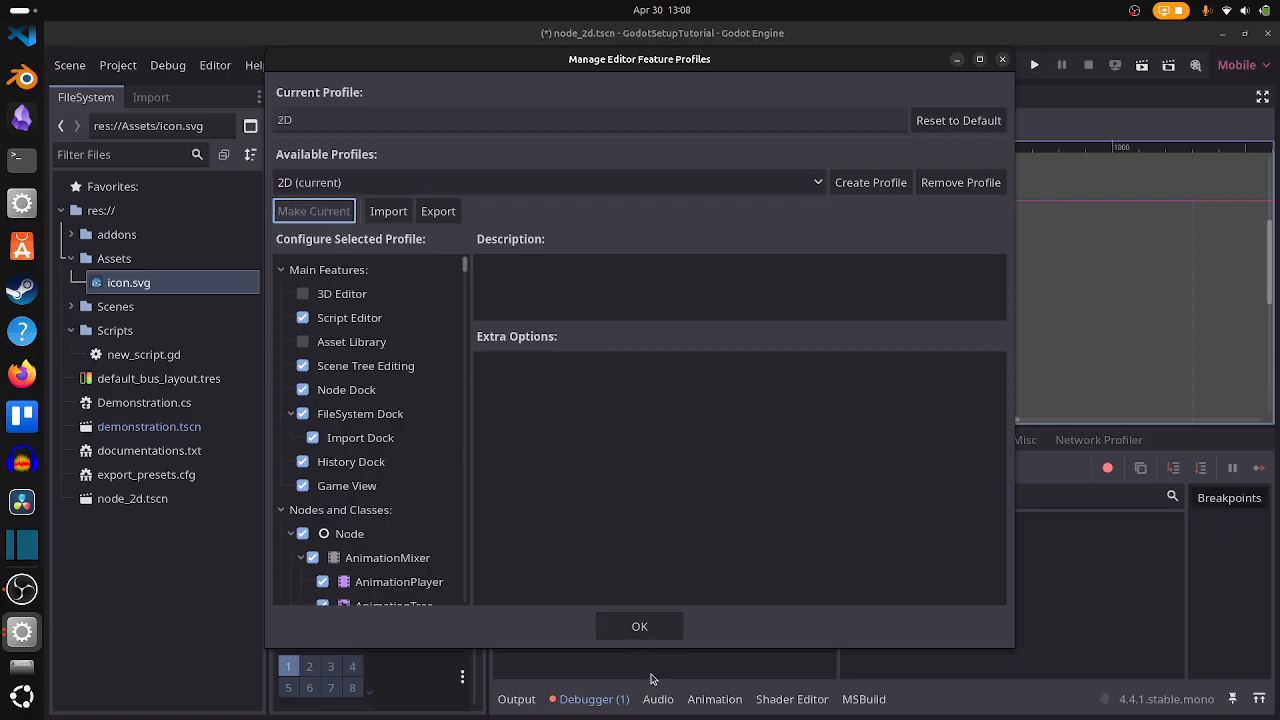
pyautogui.click(640, 627)
pyautogui.hotkey('ctrl', 's')
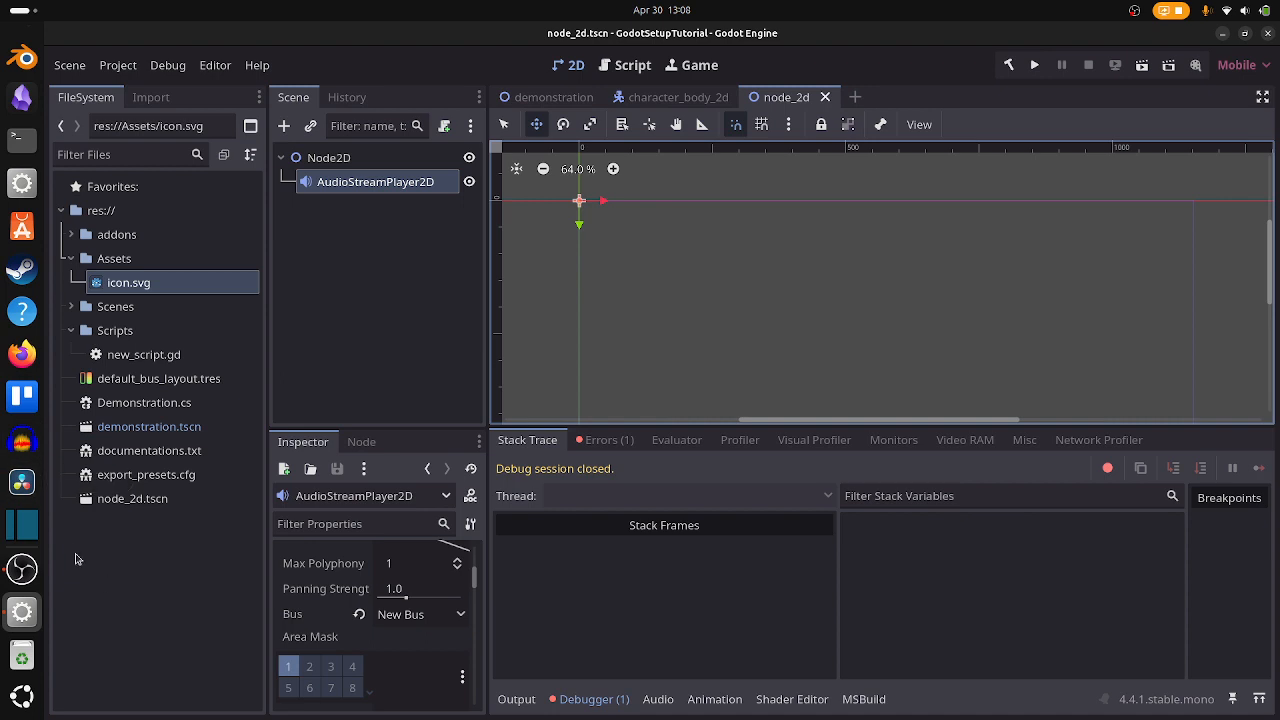
pyautogui.click(118, 65)
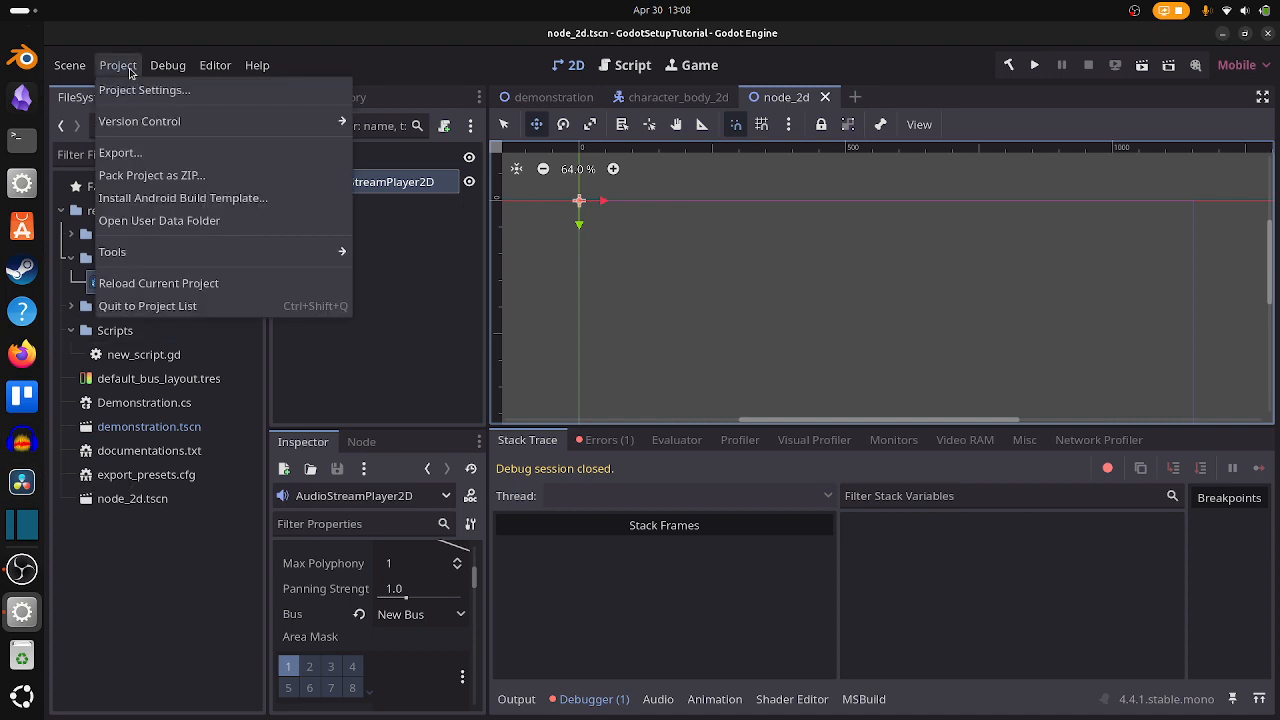
pyautogui.moveTo(215, 65)
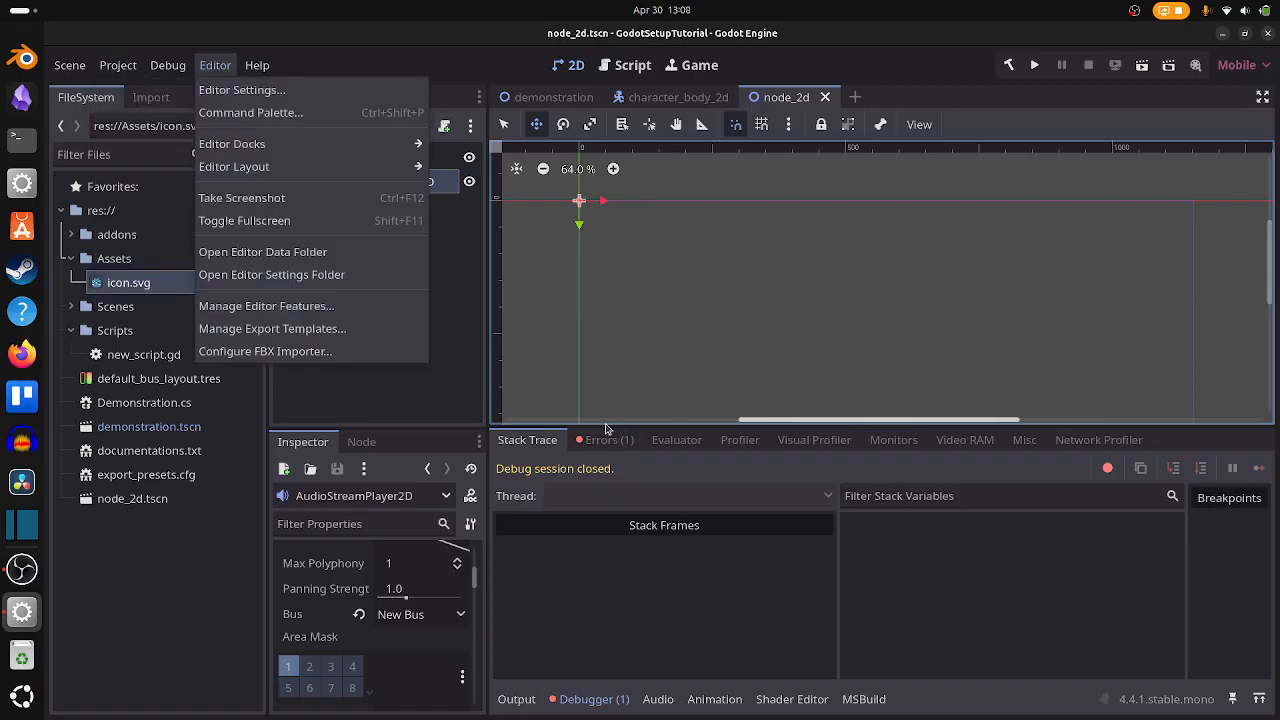
pyautogui.click(656, 376)
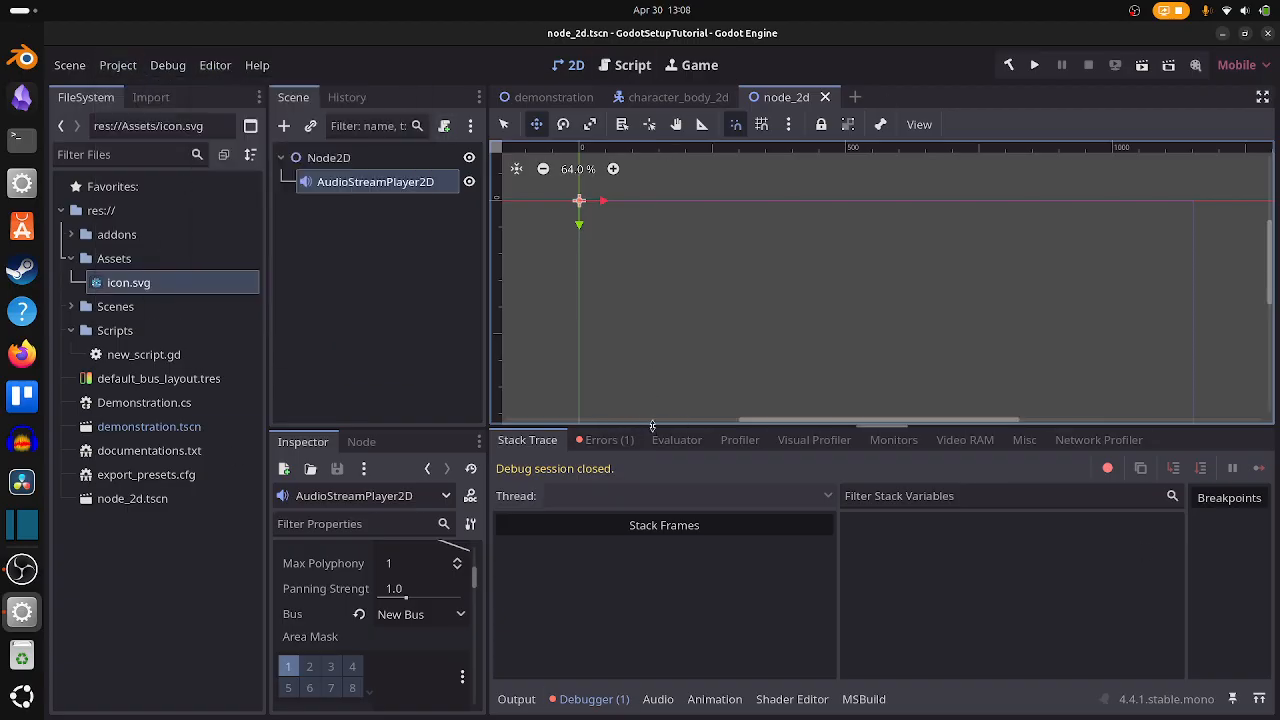
# Shrink and collapse the Debugger panel to enlarge the 2D viewport, with the whole game window outline in view
pyautogui.moveTo(655, 428); pyautogui.dragTo(676, 598)
pyautogui.scroll(-5, 629, 344)
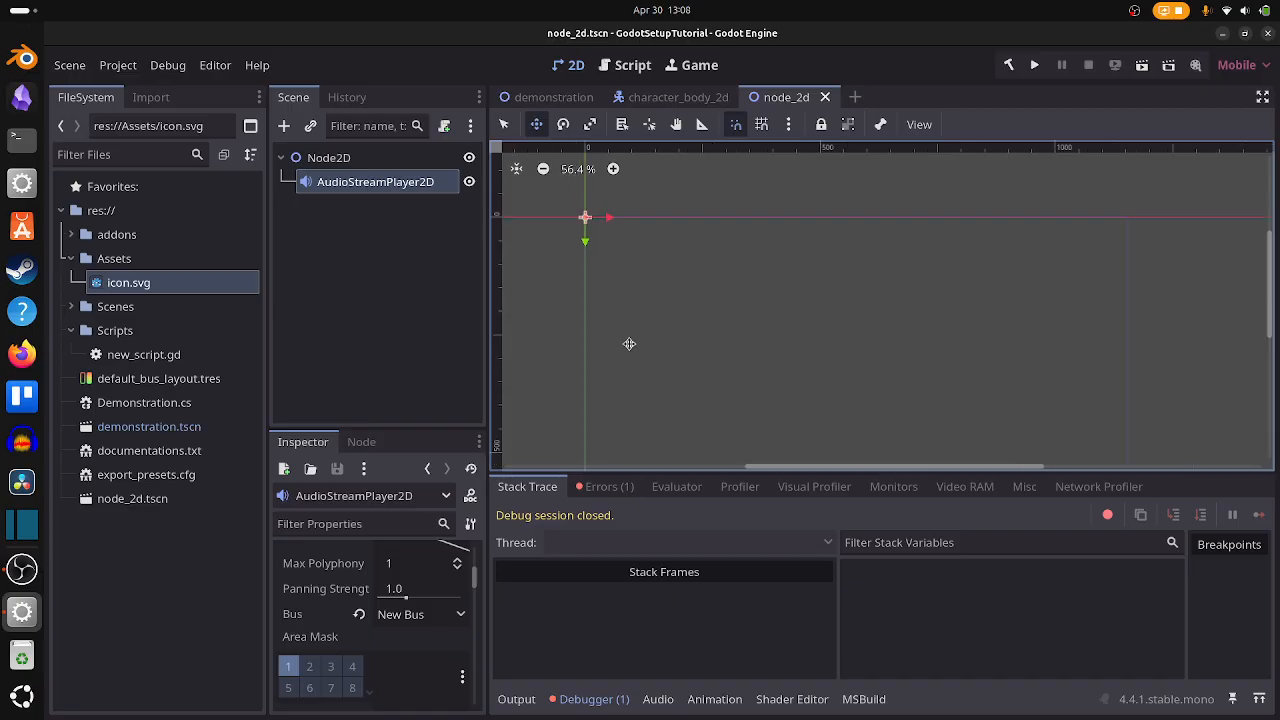
pyautogui.scroll(4, 629, 344)
pyautogui.moveTo(669, 306); pyautogui.dragTo(619, 282, button='middle')
pyautogui.scroll(-4, 586, 257)
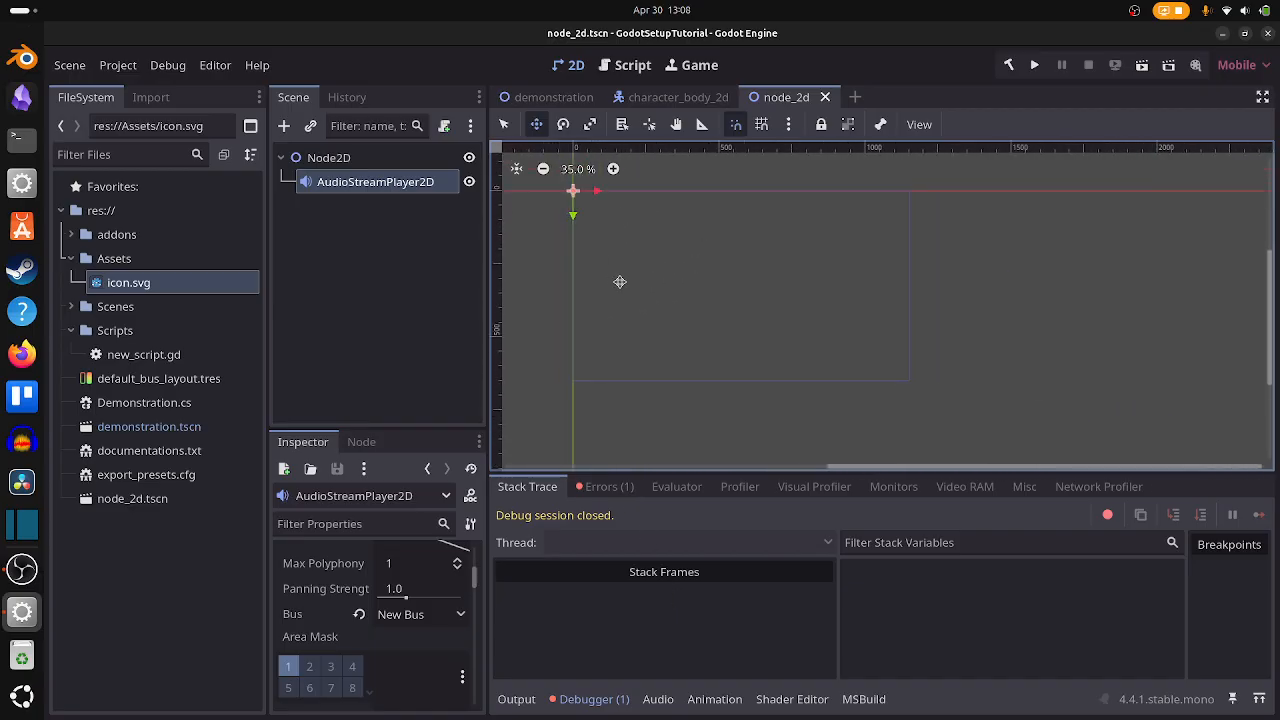
pyautogui.click(583, 707)
pyautogui.scroll(4, 669, 430)
pyautogui.moveTo(669, 423); pyautogui.dragTo(710, 610, button='middle')
pyautogui.scroll(-2, 711, 505)
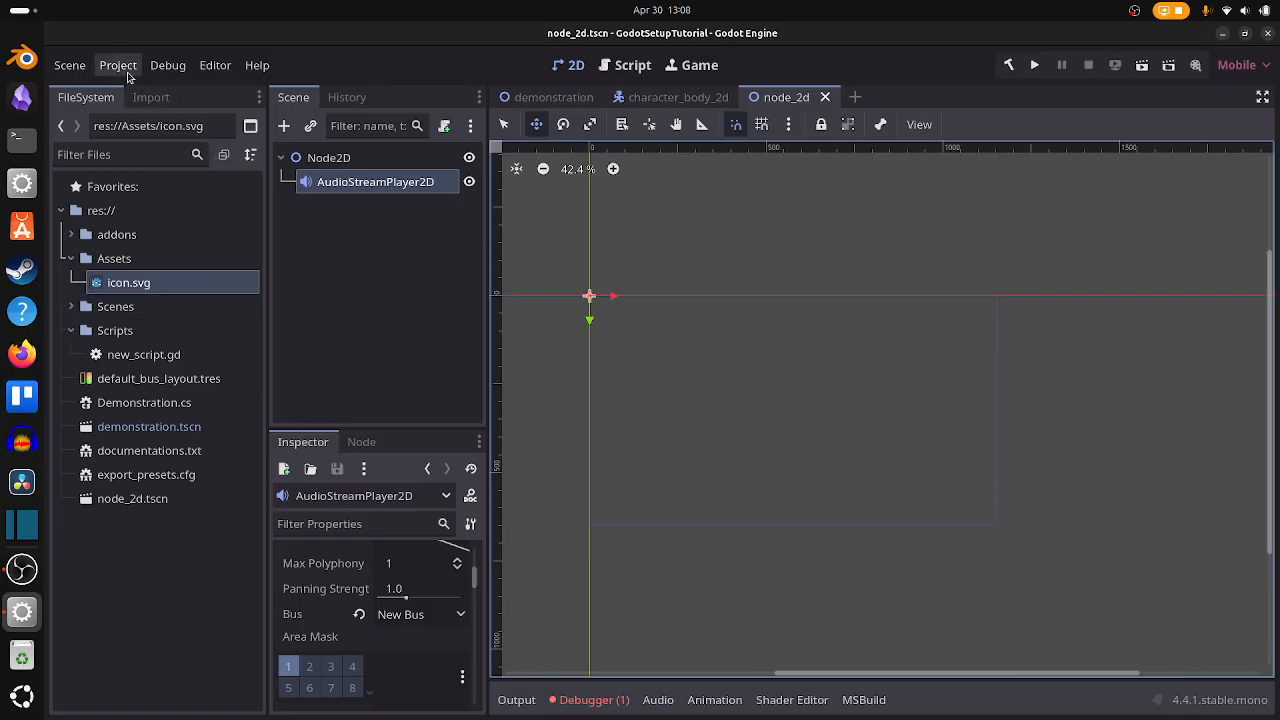
pyautogui.click(22, 569)
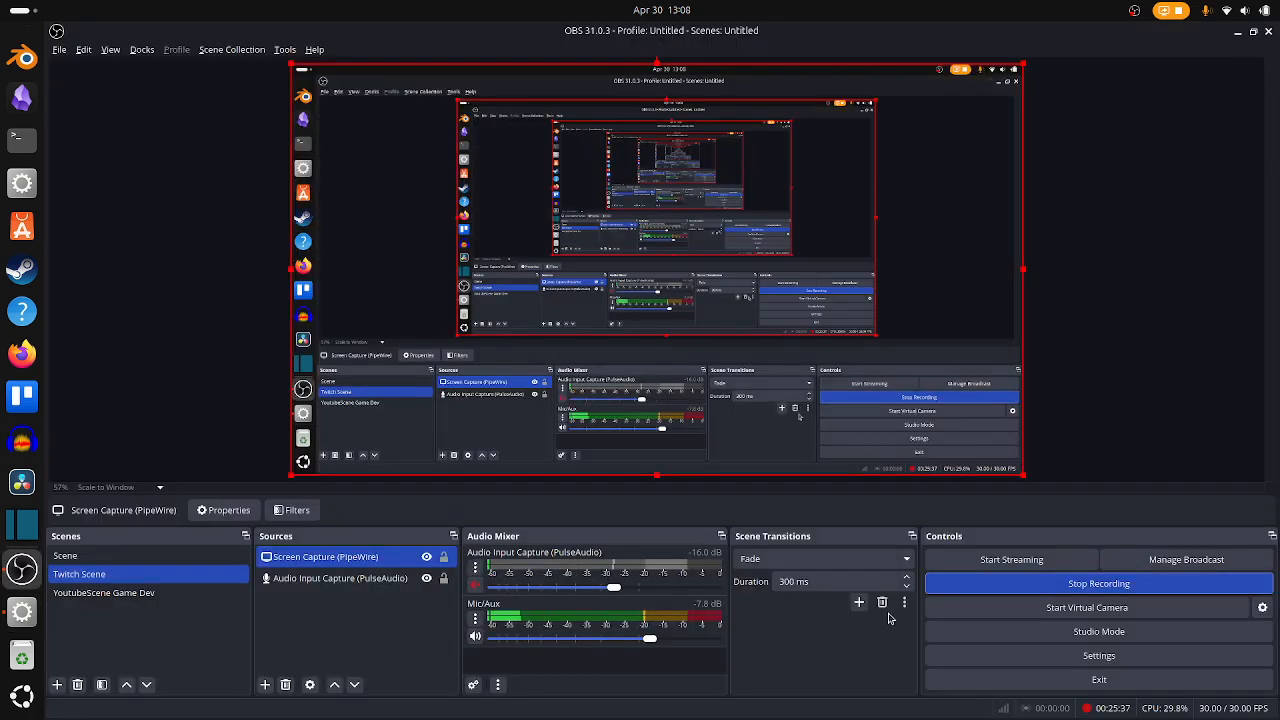